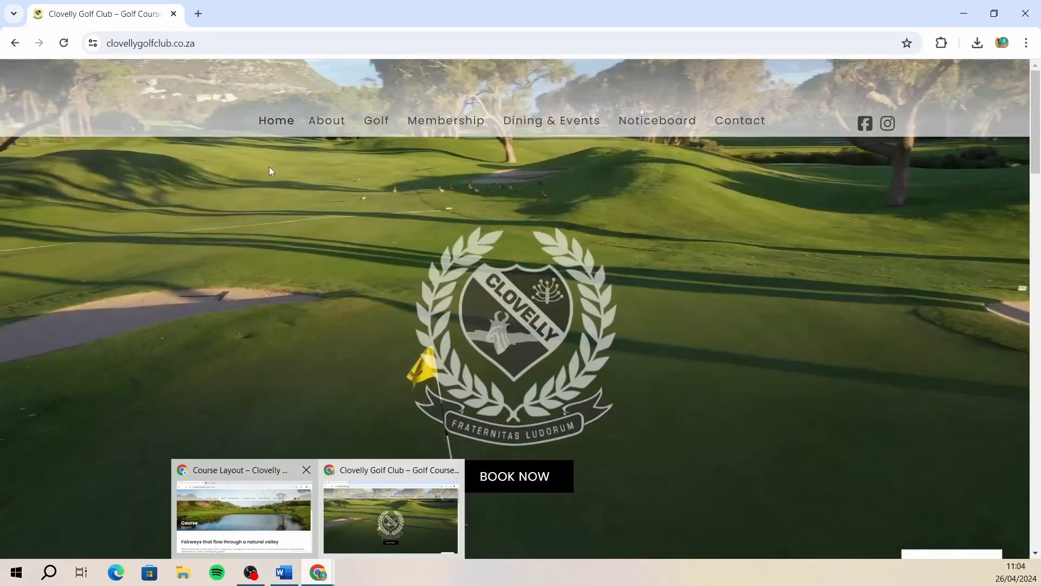
- Open the QGIS website, qgis.org, in a new browser tab
key(ctrl+t)
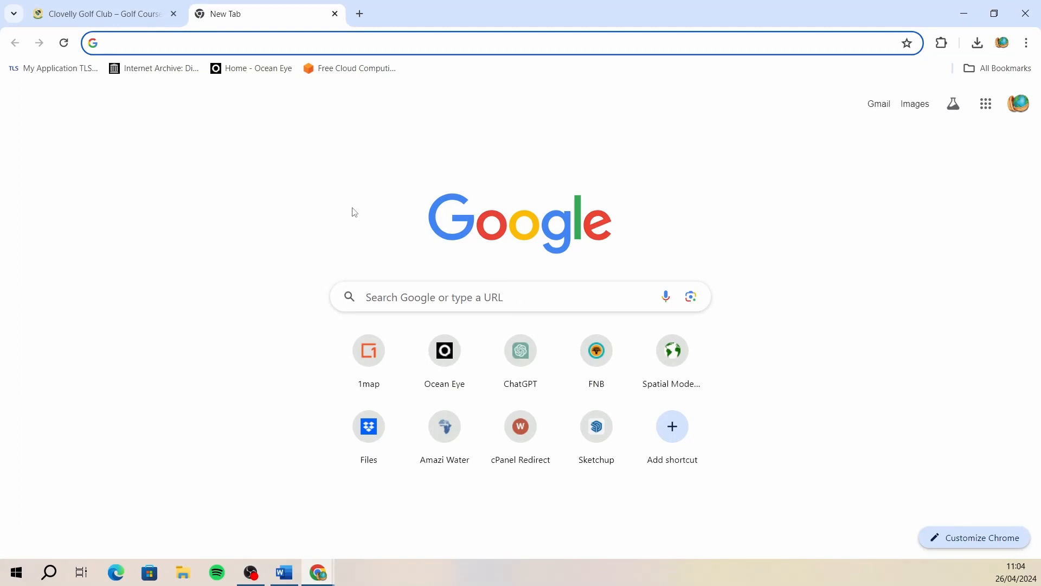
click(534, 301)
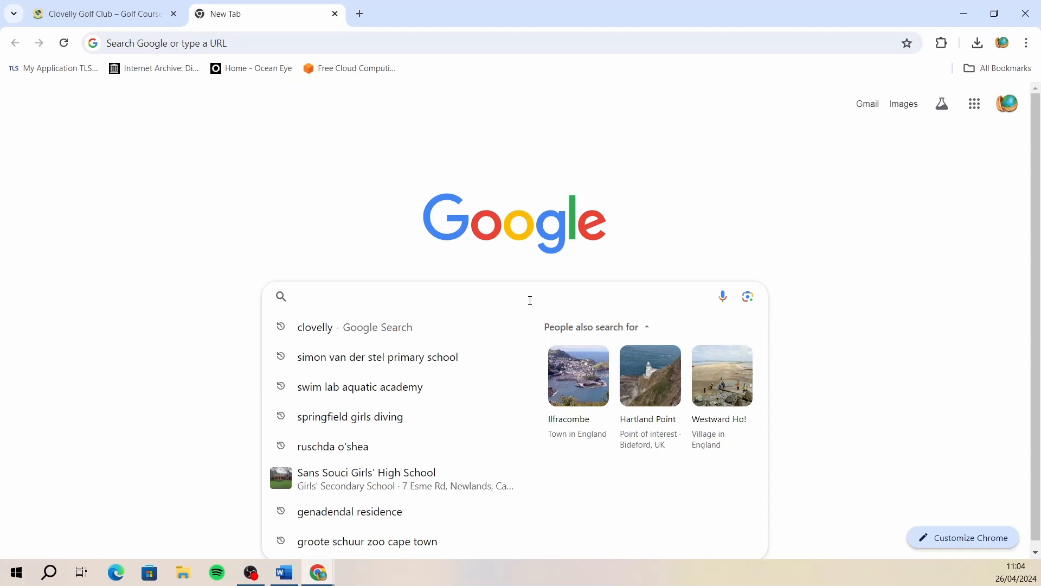
click(230, 40)
text(qgis)
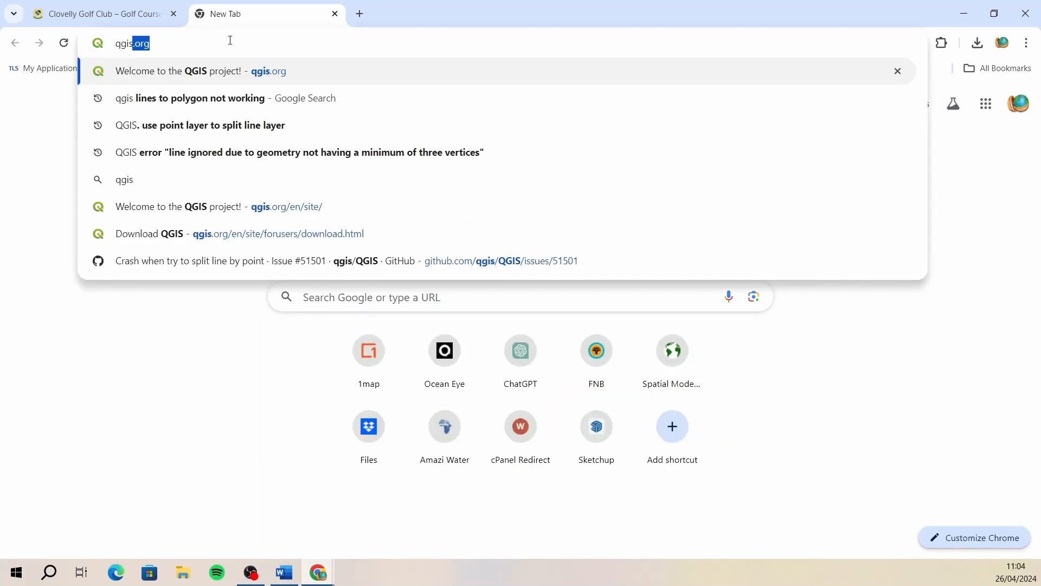
key(Return)
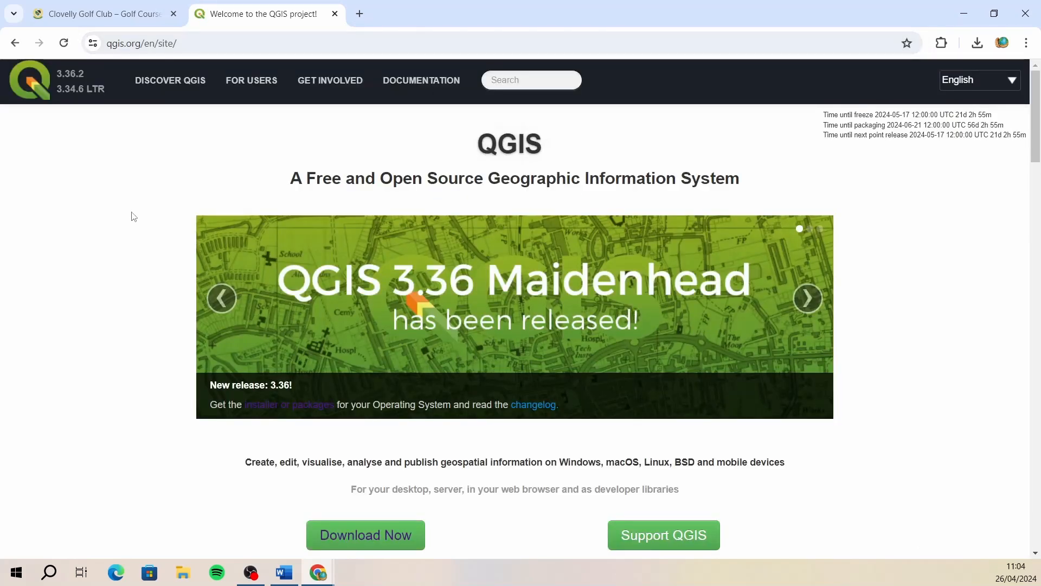
- Go to the QGIS download page and download the most stable Windows version, QGIS 3.34 LTR
scroll(134, 216, down, 2)
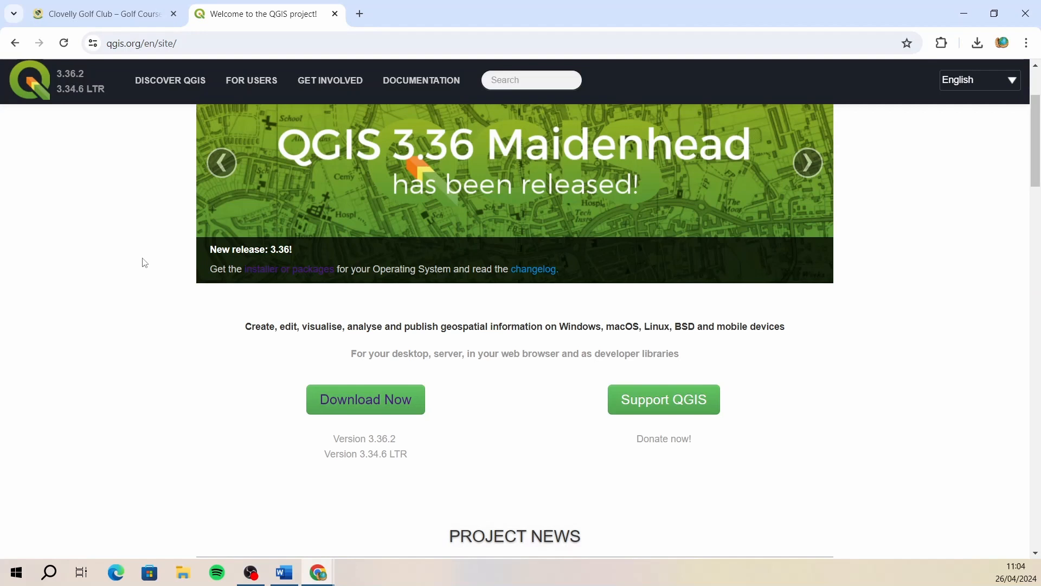
scroll(144, 264, down, 1)
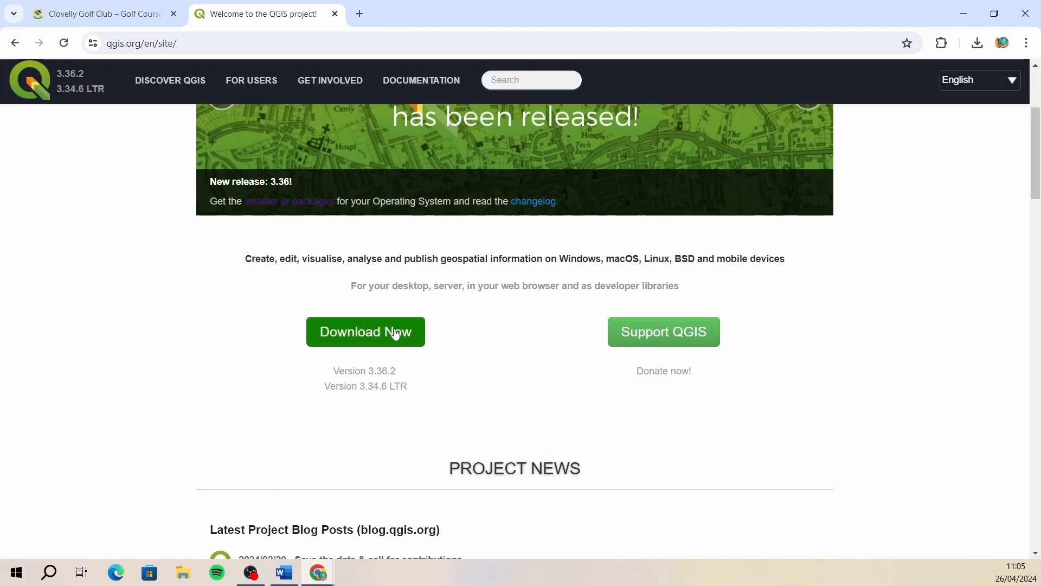
click(360, 334)
scroll(304, 380, down, 2)
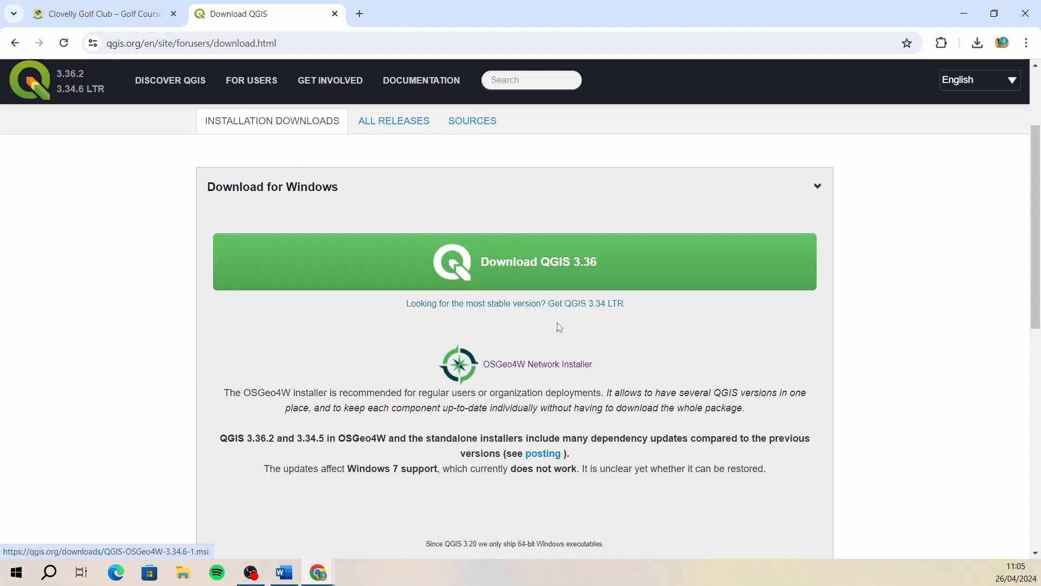
click(524, 309)
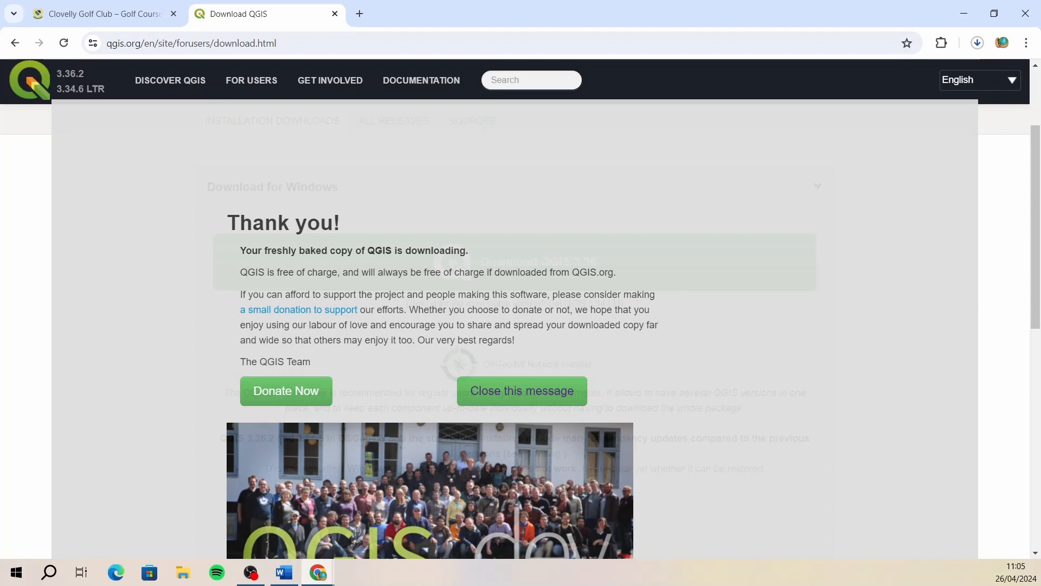
- Switch to File Explorer and cut the installer QGIS-OSGeo4W-3.34.6-1.msi from the Downloads folder, closing the window when done
click(964, 13)
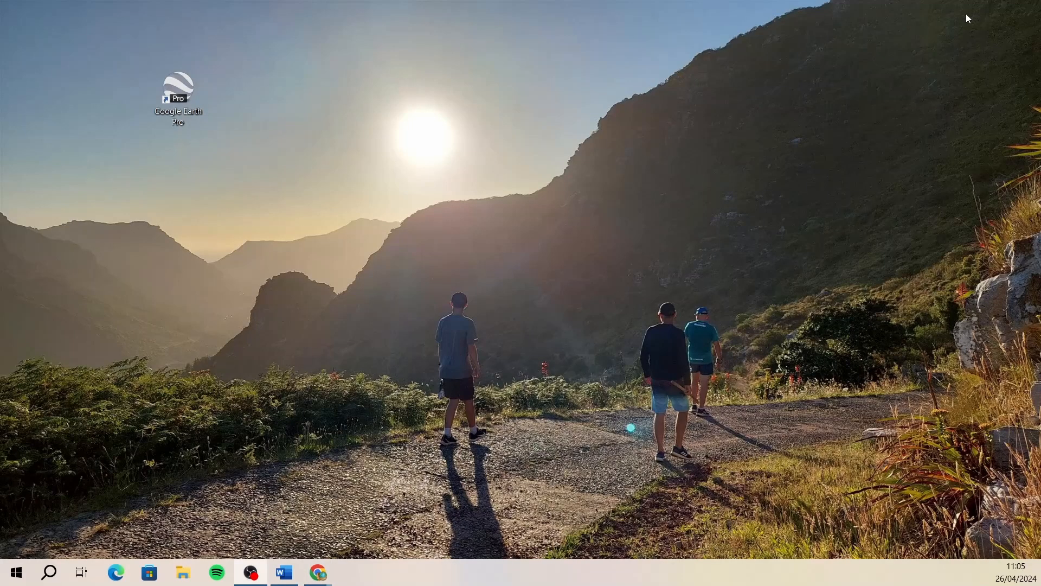
click(183, 572)
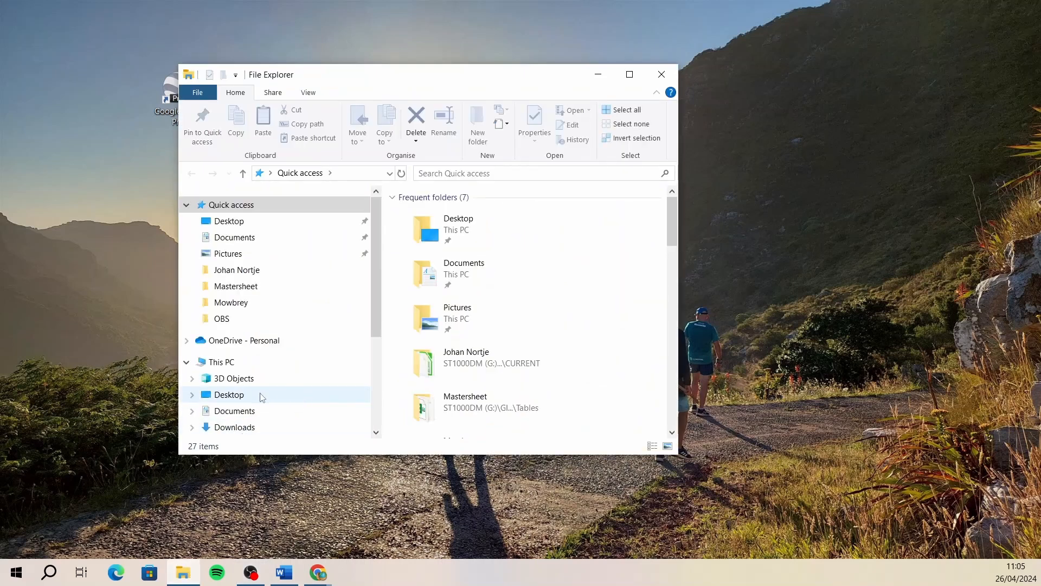
click(239, 426)
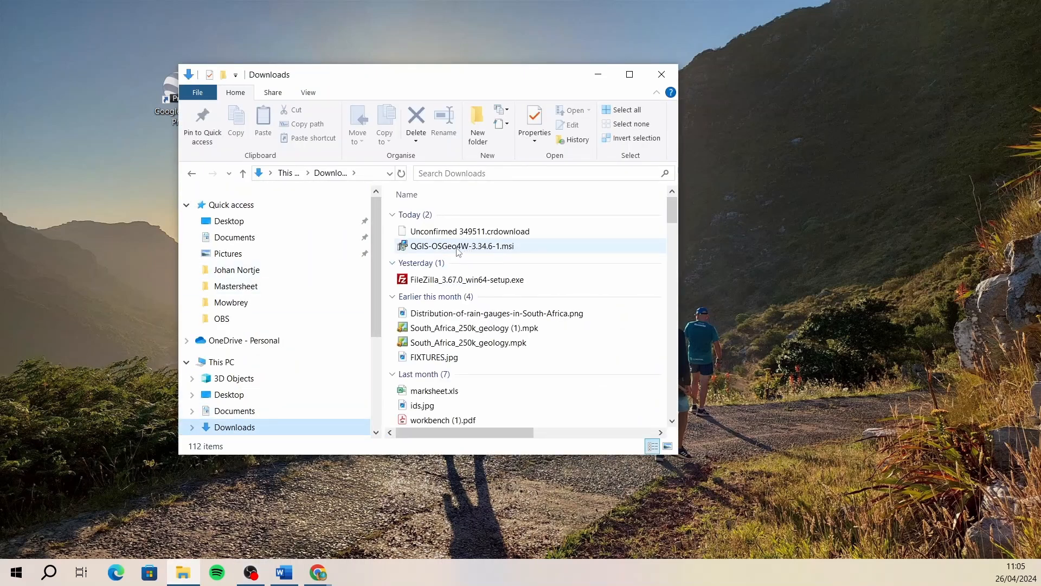
click(457, 250)
double_click(457, 247)
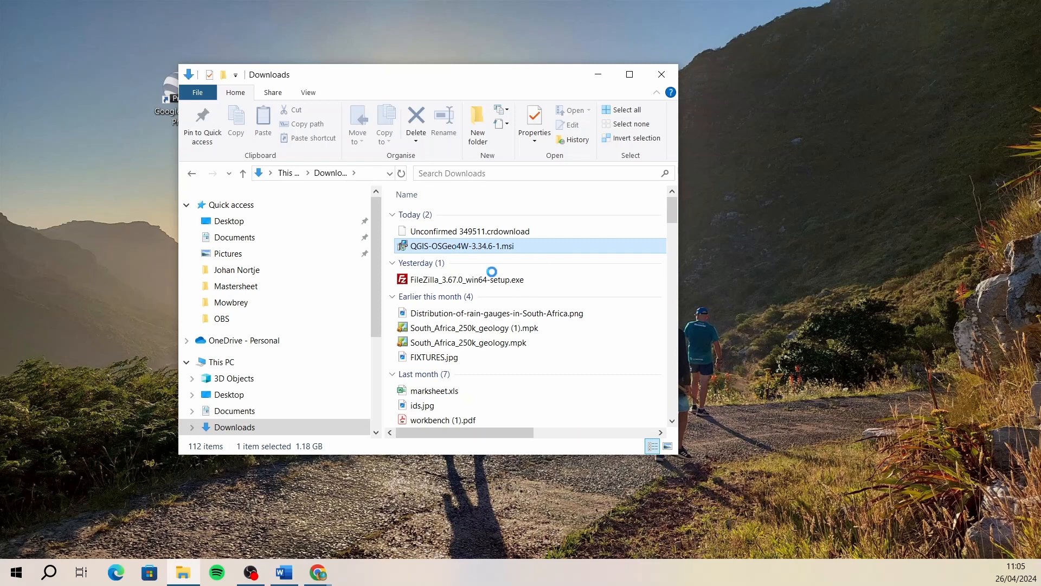
right_click(457, 248)
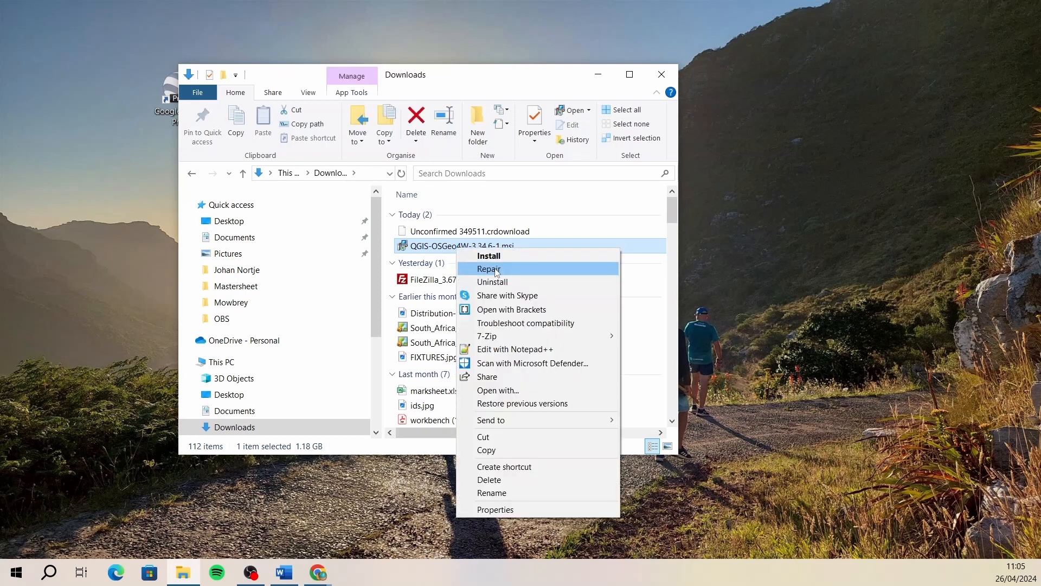
click(496, 436)
click(661, 79)
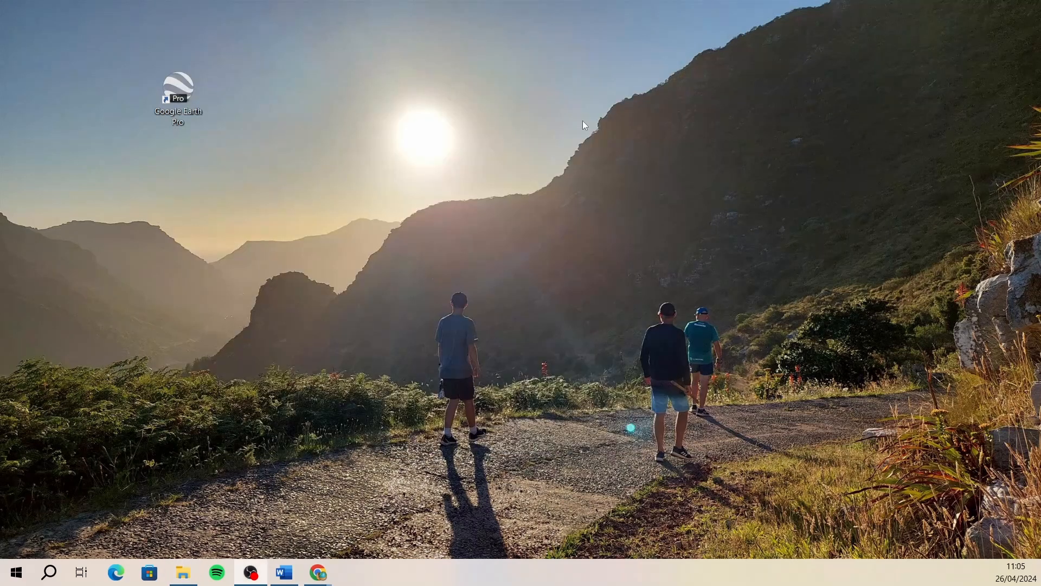
- Create a new folder named Stroke Saver on the desktop
right_click(357, 140)
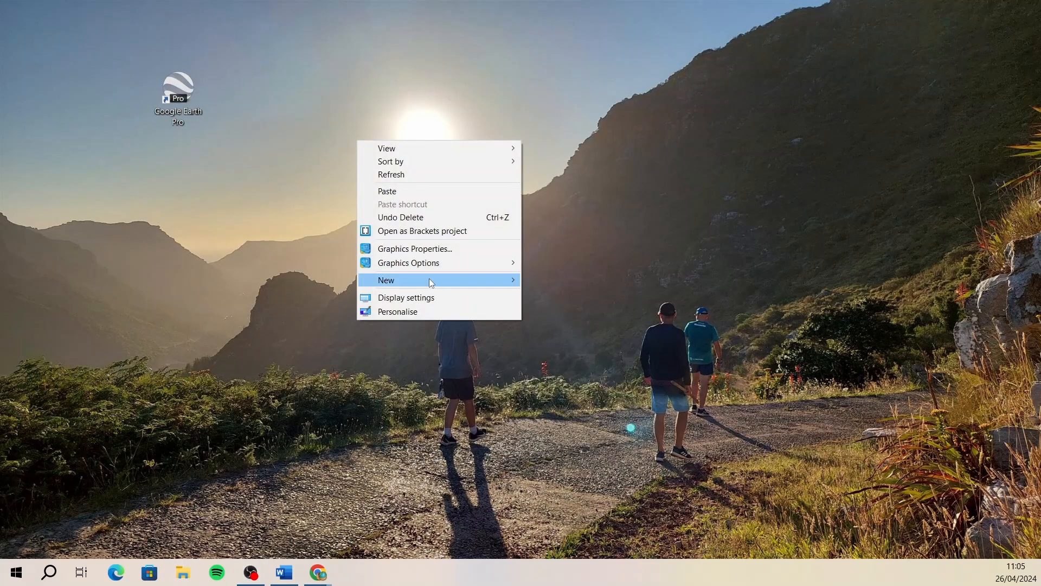
mouse_move(431, 280)
click(556, 278)
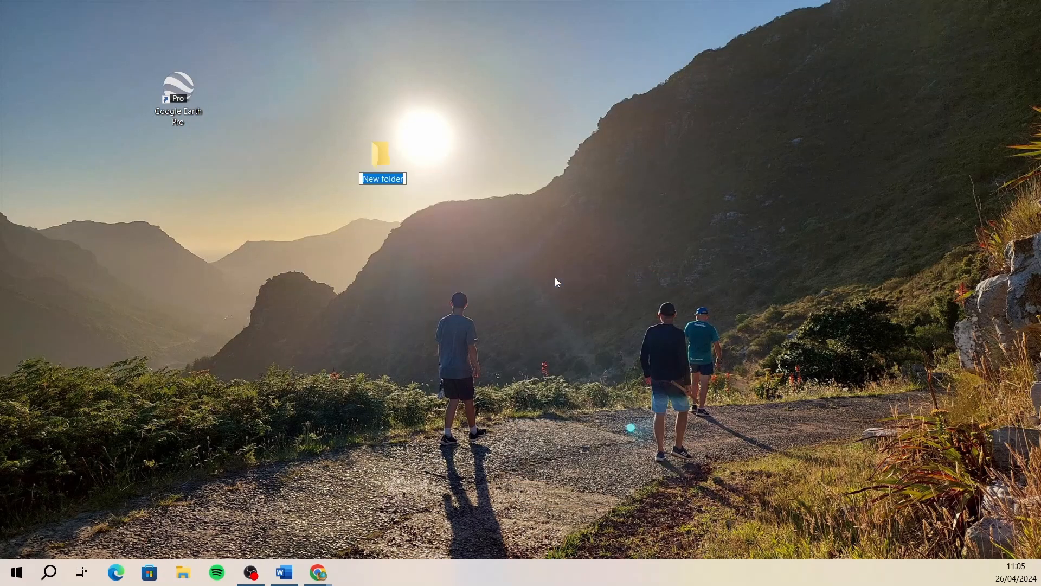
text(Sto)
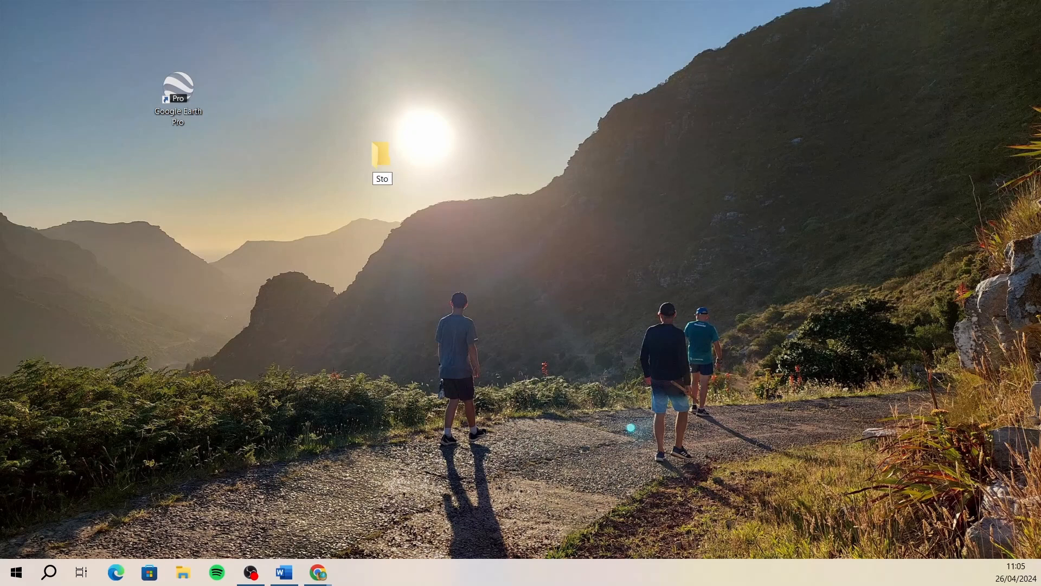
key(BackSpace)
text(roke Saver)
key(Return)
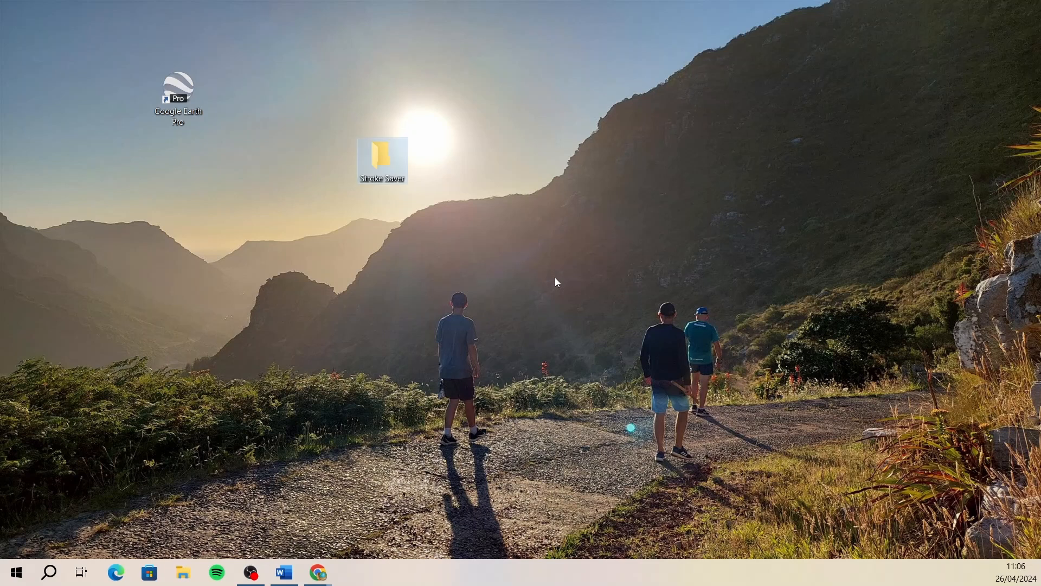
- Create a subfolder named QGIS inside the Stroke Saver folder
double_click(368, 154)
right_click(457, 300)
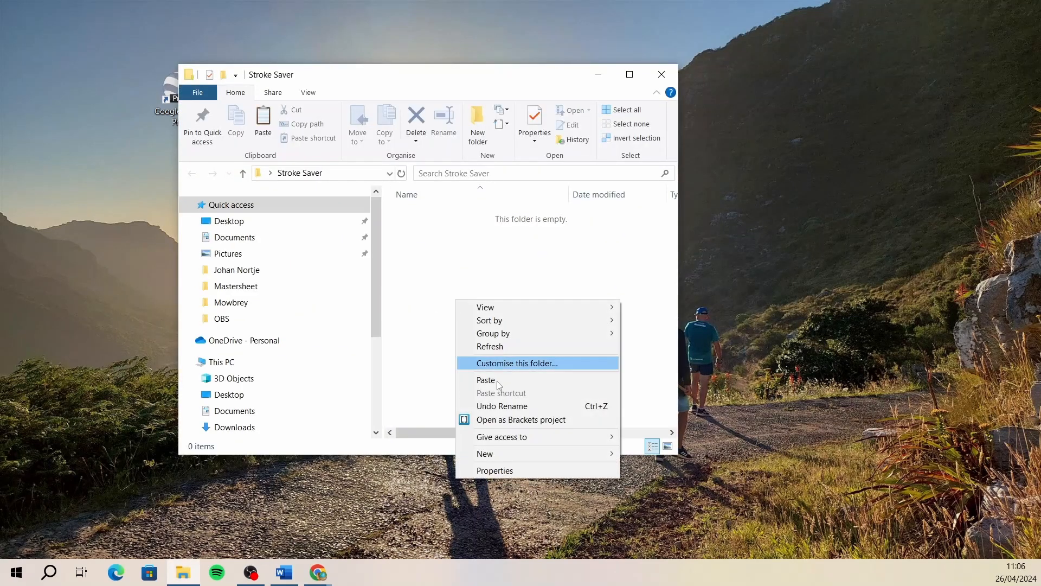
mouse_move(516, 454)
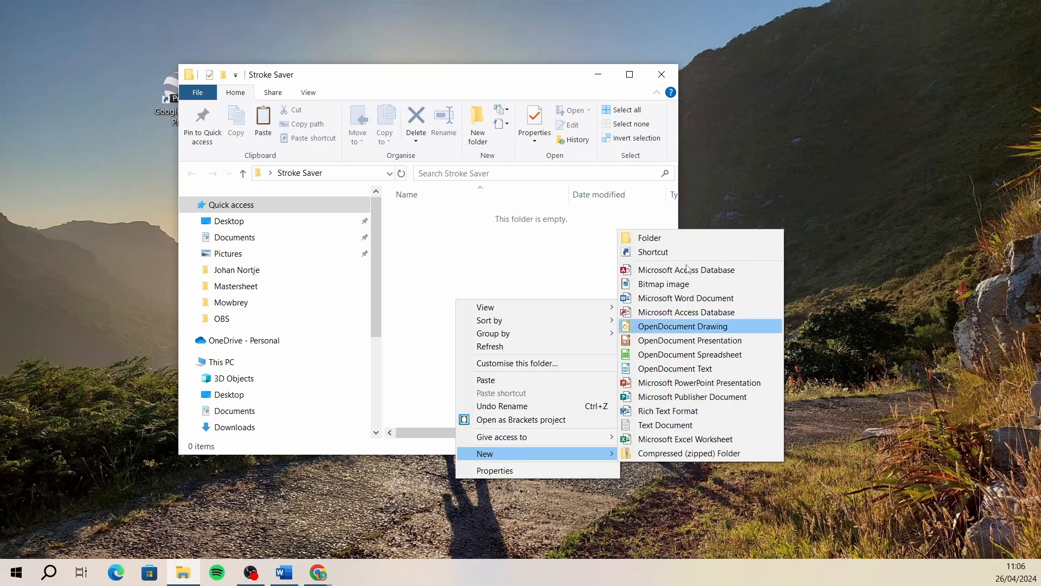
click(678, 238)
text(QGIS)
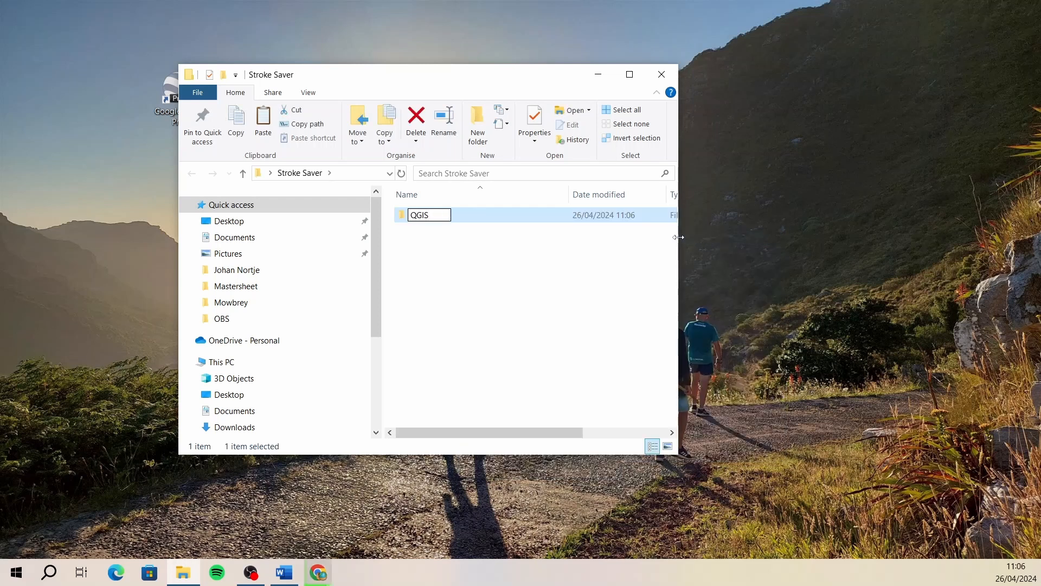
key(Return)
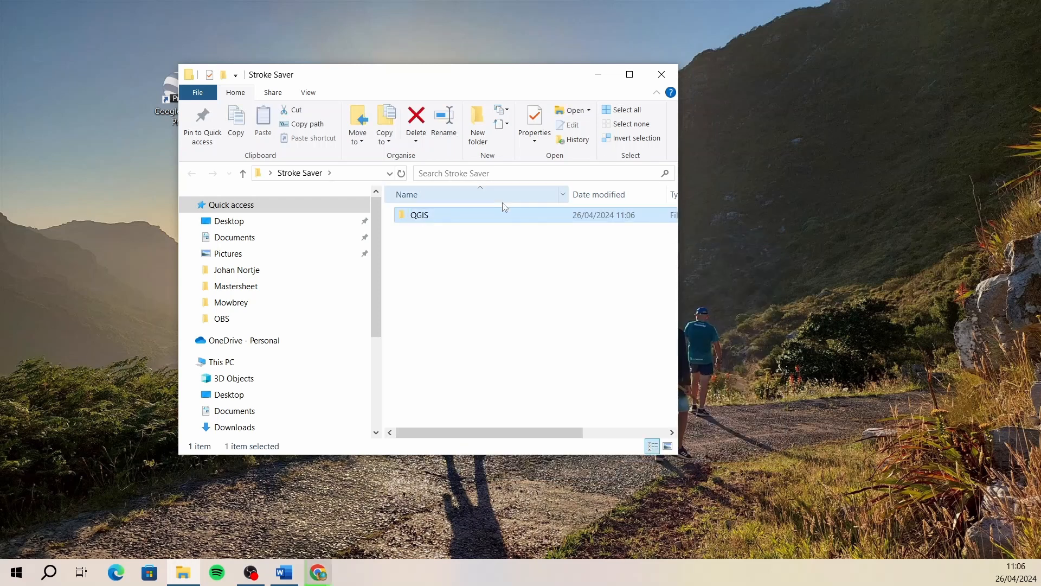
- Paste the cut QGIS installer file into the QGIS subfolder
double_click(442, 217)
right_click(451, 285)
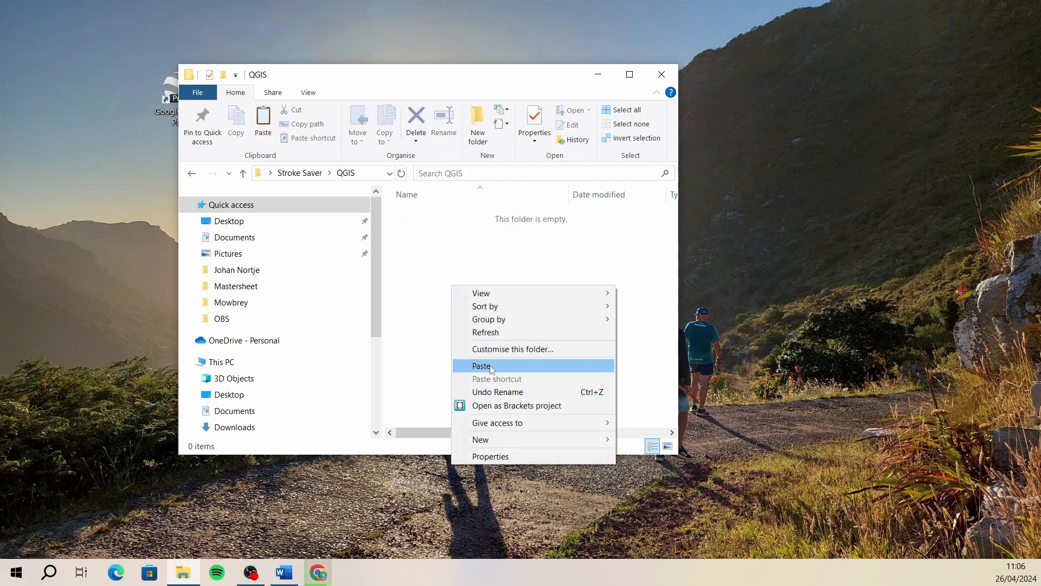
click(498, 366)
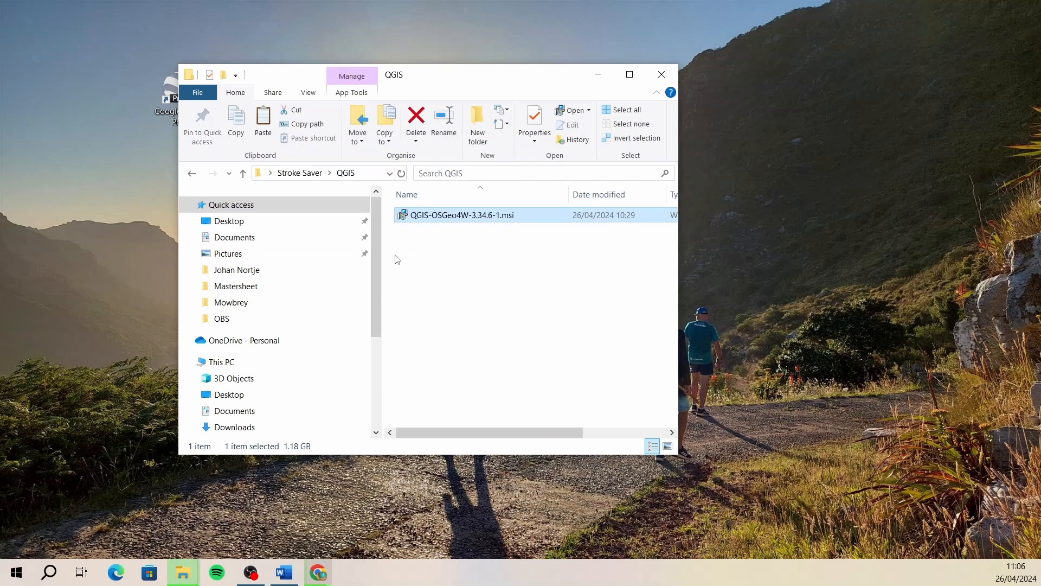
- Return to the Stroke Saver folder and create a second subfolder named Clovelly
click(302, 174)
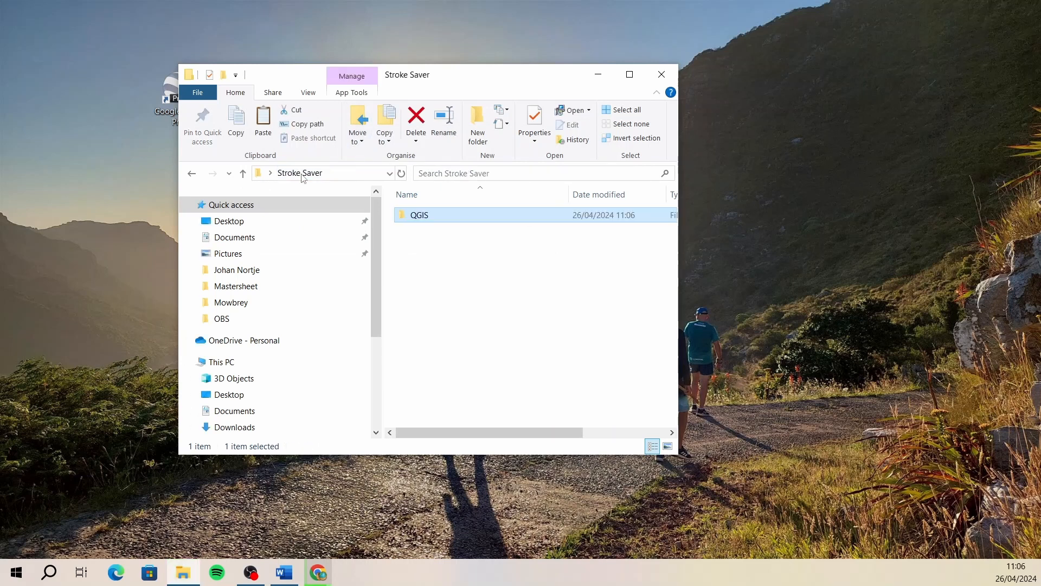
right_click(450, 293)
mouse_move(546, 446)
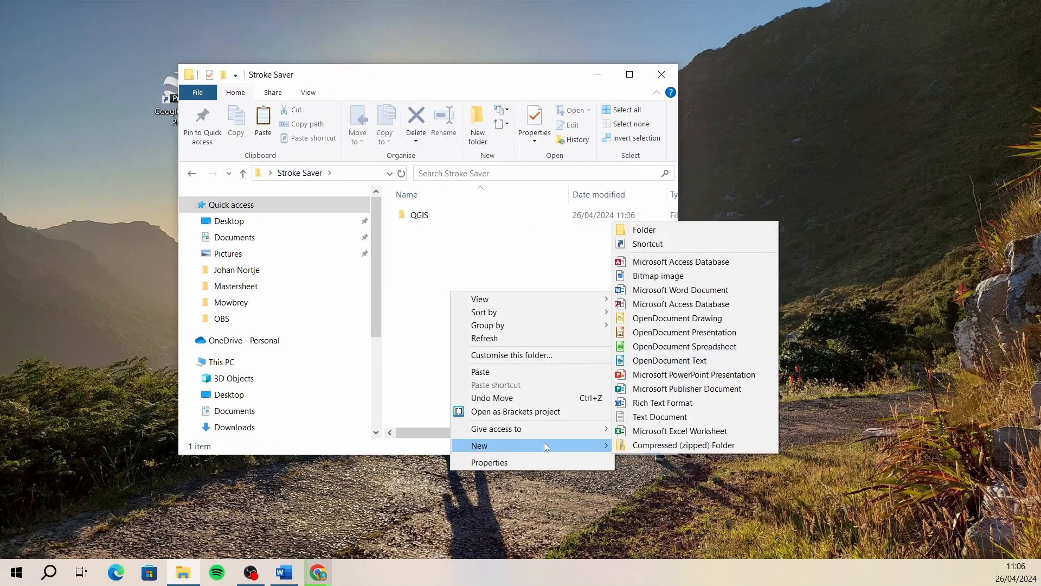
click(678, 229)
text(Projects)
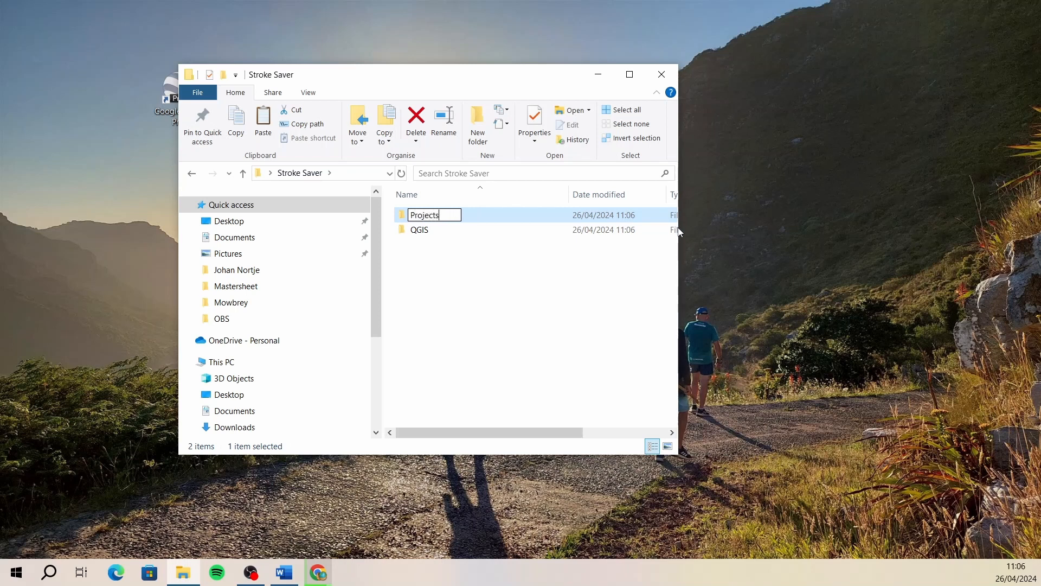
key(BackSpace)
key(BackSpace)
key(BackSpace)
key(BackSpace)
key(BackSpace)
key(BackSpace)
key(BackSpace)
key(BackSpace)
text(Clovelly)
key(Return)
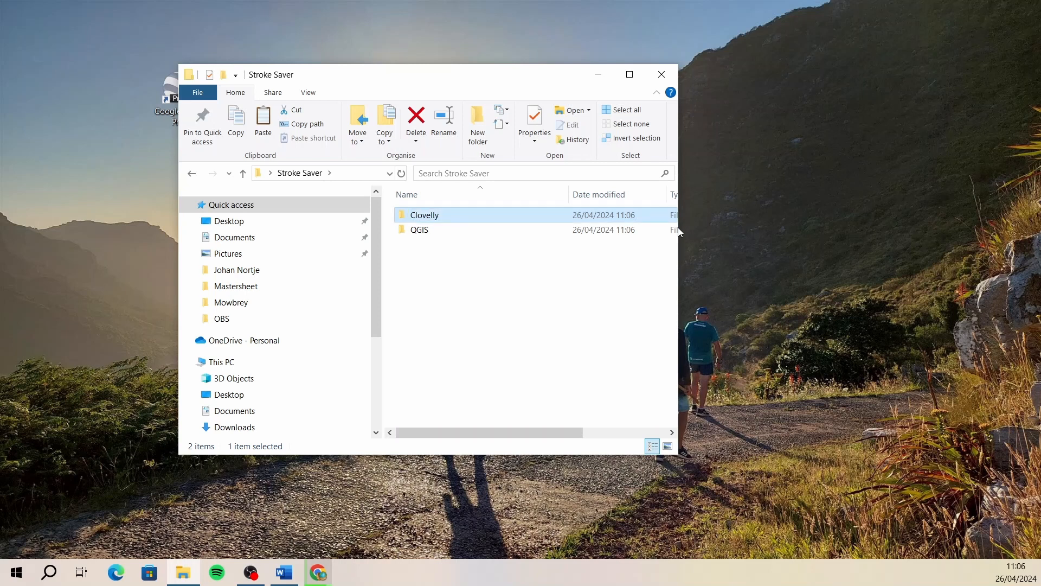
- Launch QGIS-OSGeo4W-3.34.6-1.msi from the QGIS subfolder and continue past the setup wizard's welcome page
ctrl+click(439, 235)
double_click(439, 234)
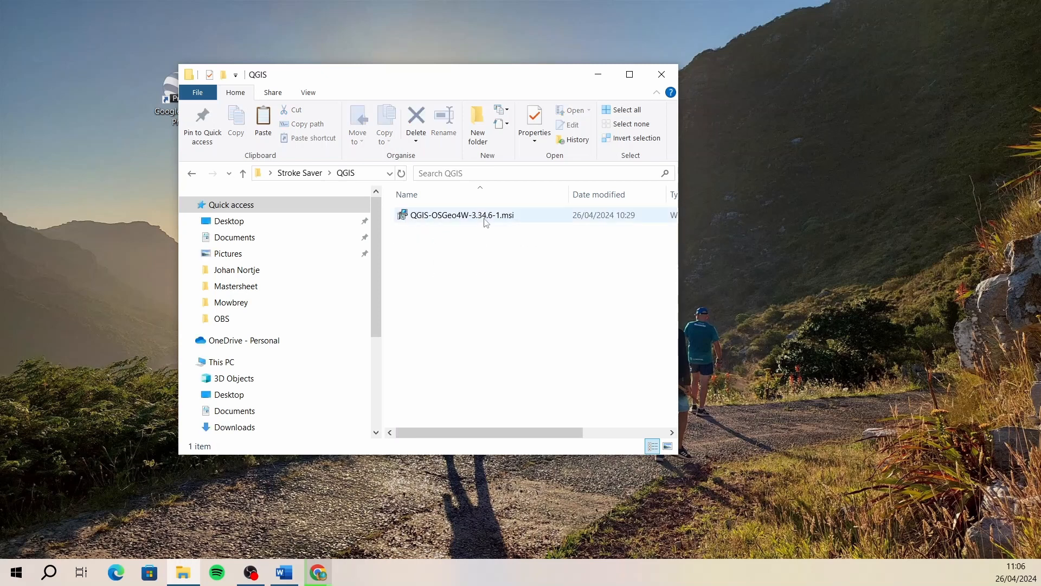
double_click(456, 215)
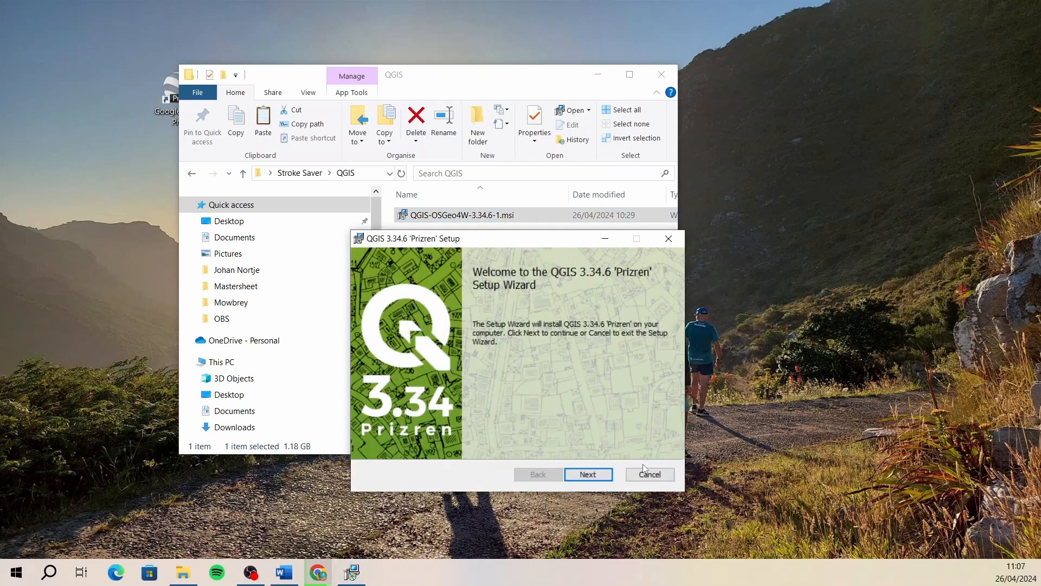
click(589, 475)
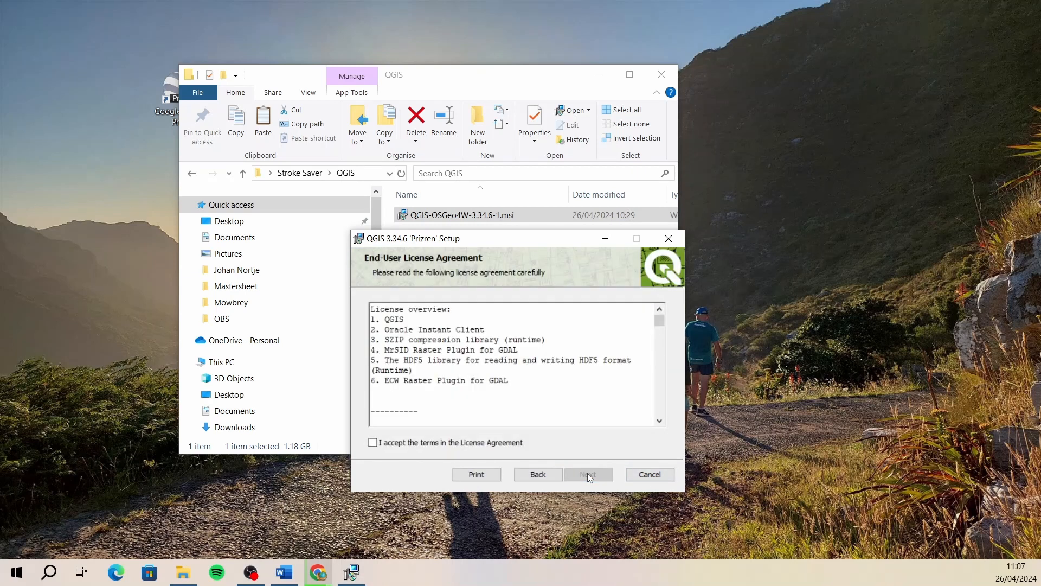
- Accept the licence agreement and keep the default destination C:\Program Files\QGIS 3.34.6\ with desktop and start menu shortcuts
click(373, 443)
mouse_move(662, 322)
mouse_down()
mouse_move(661, 345)
mouse_move(662, 322)
mouse_up()
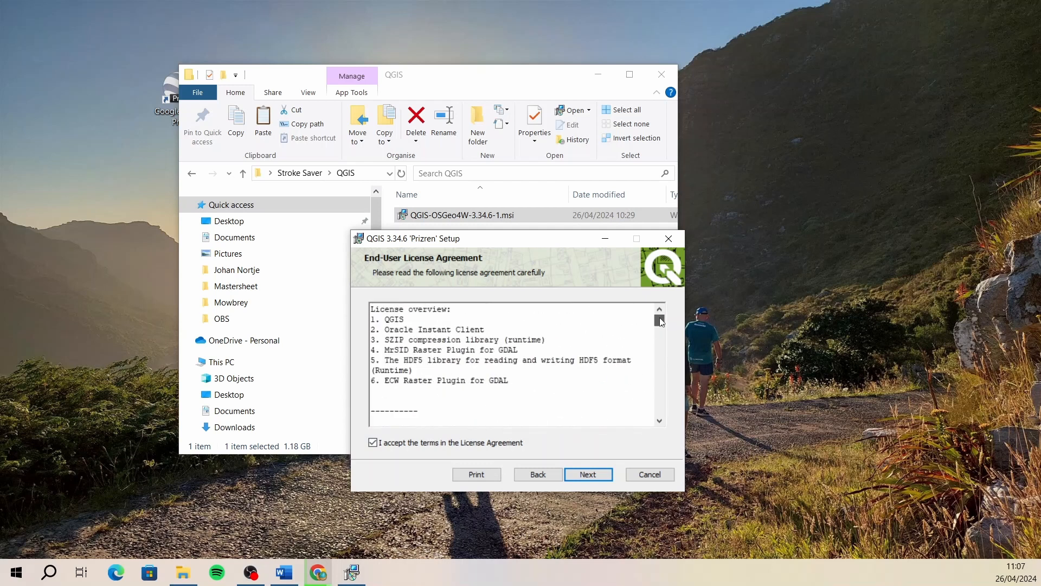
click(594, 476)
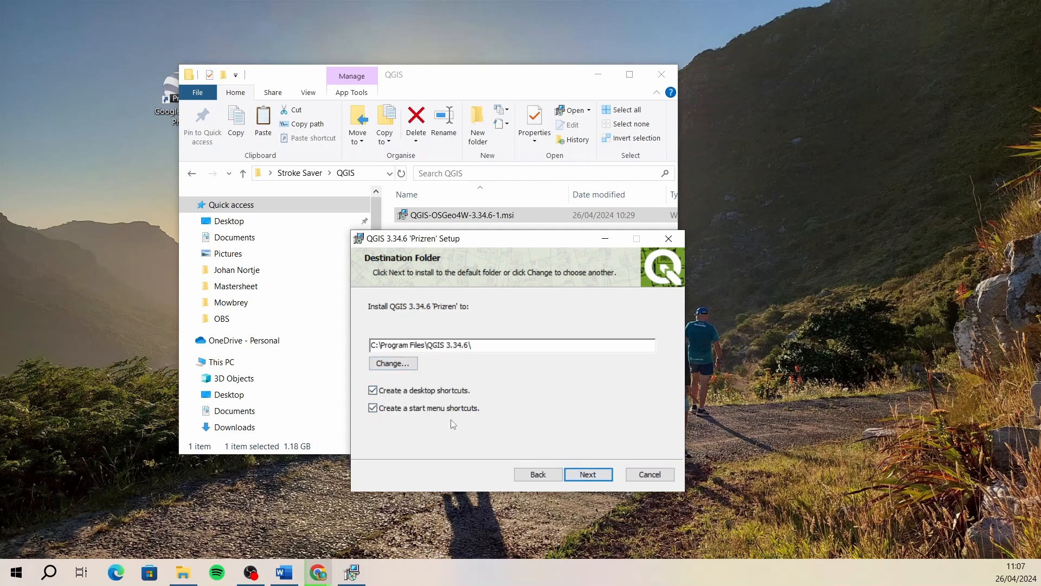
click(589, 474)
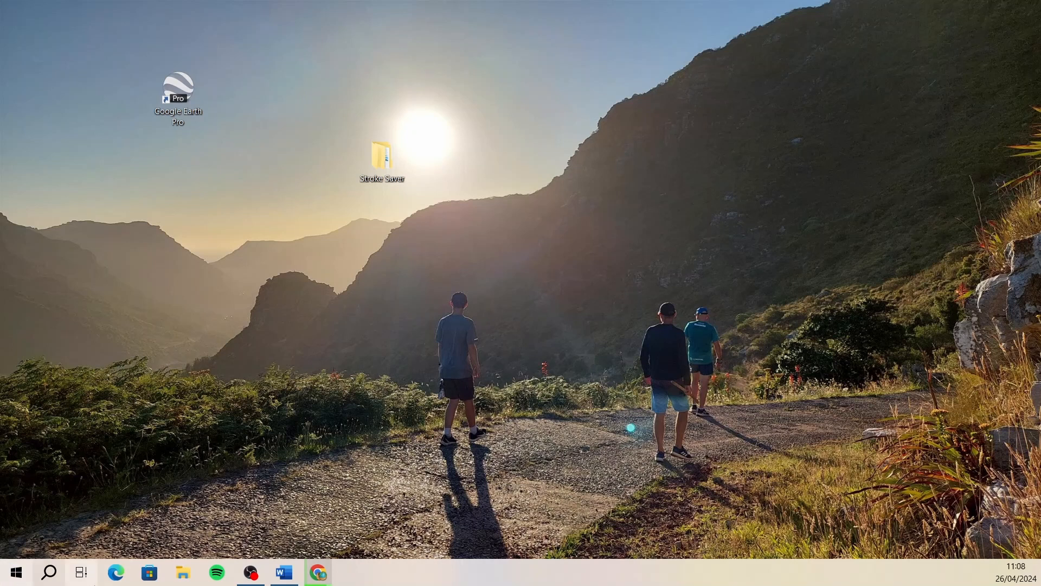
- Launch QGIS Desktop 3.34.4 and narrow the Layers panel to give the map canvas more room
click(49, 572)
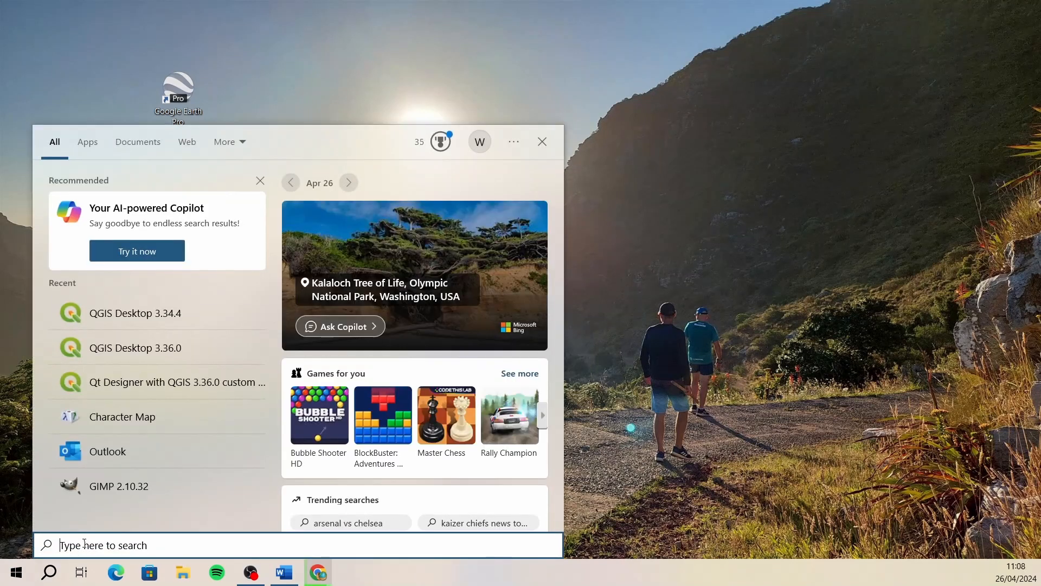
text(qgis)
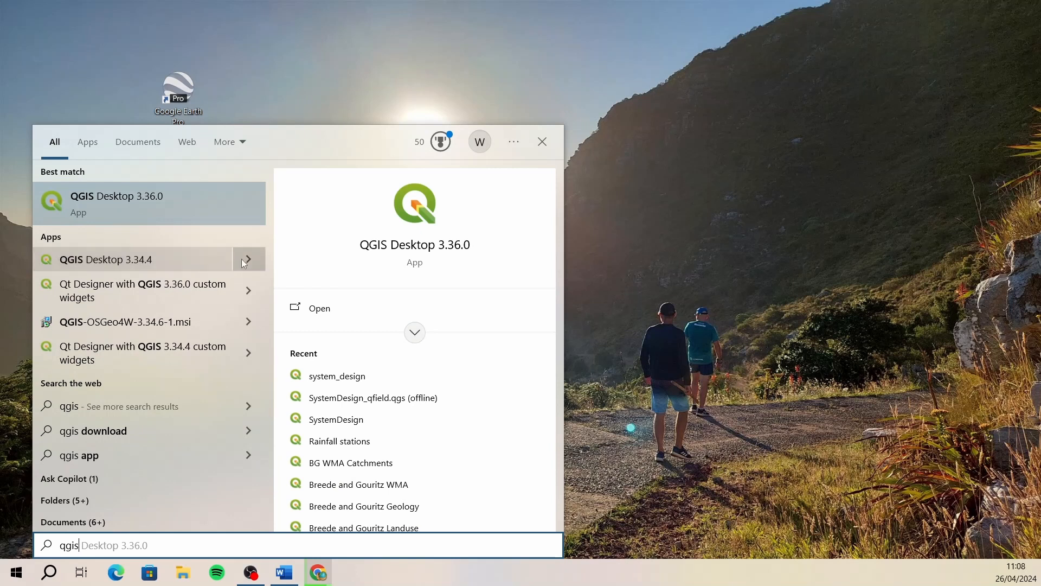
click(187, 261)
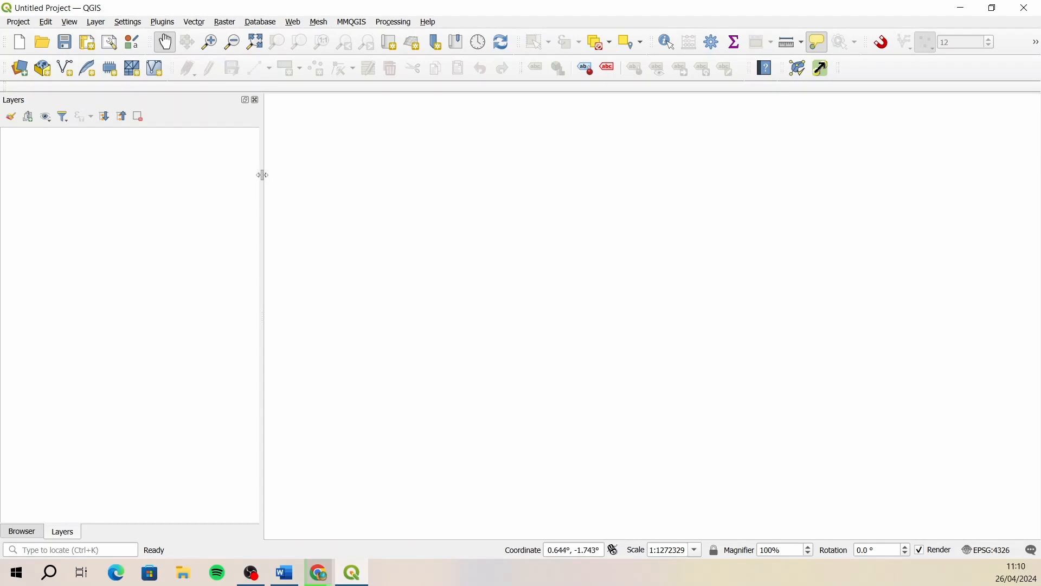
drag(263, 174, 219, 176)
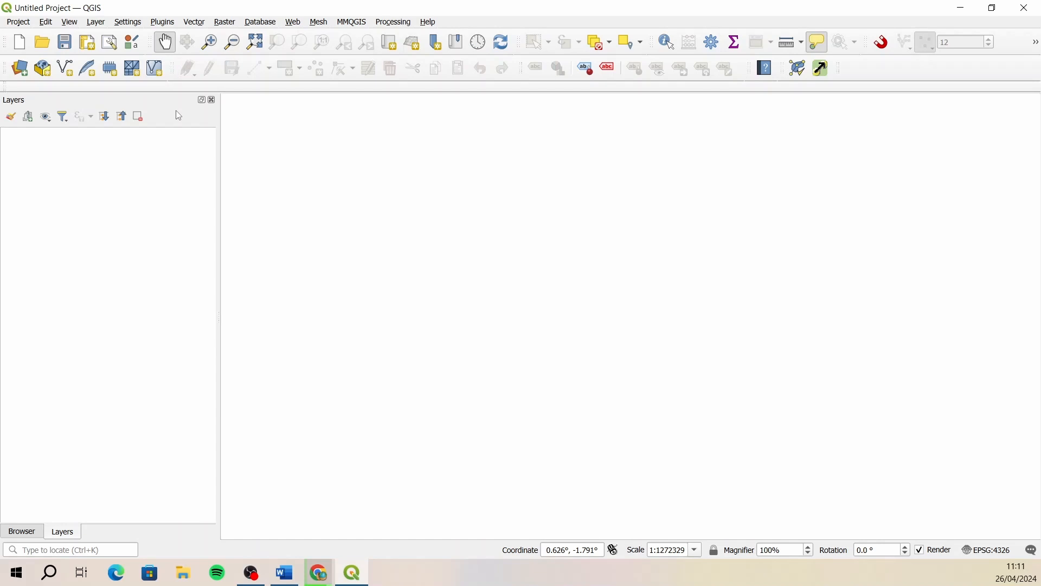
- Search all available plugins for "qms", view the QuickMapServices details, and close the plugin manager
click(164, 23)
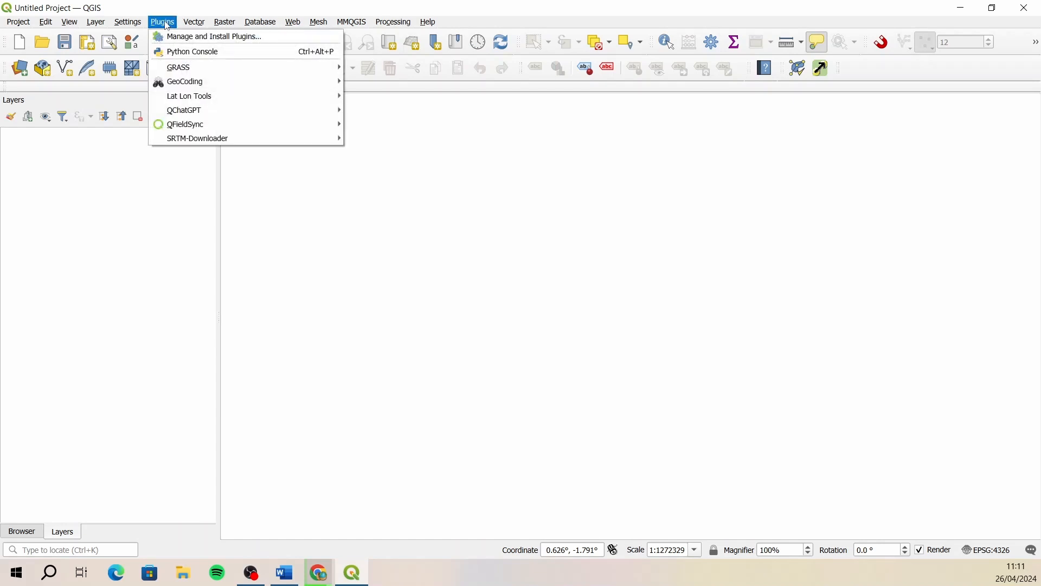
click(212, 38)
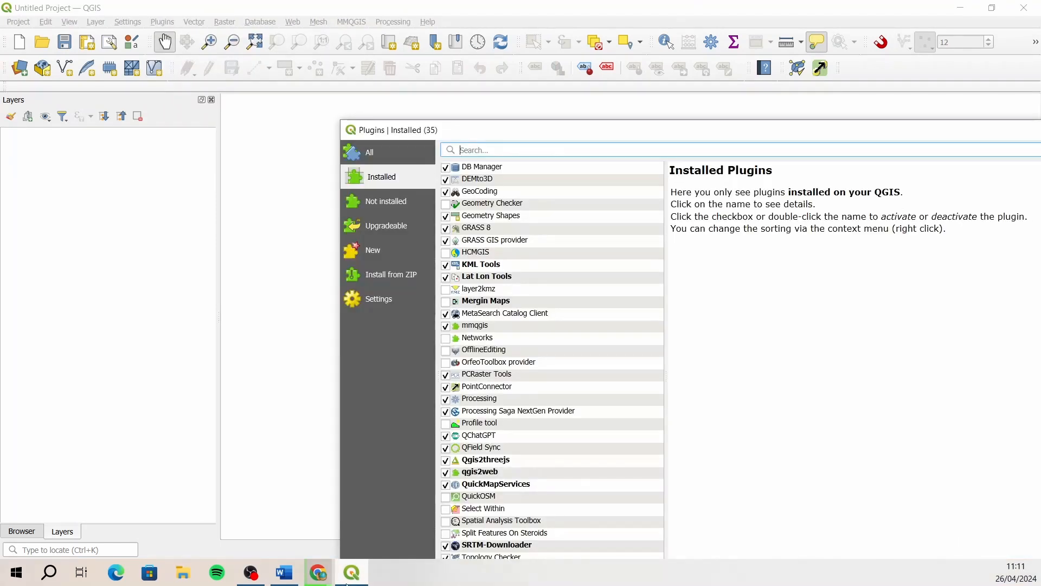
drag(602, 139, 427, 53)
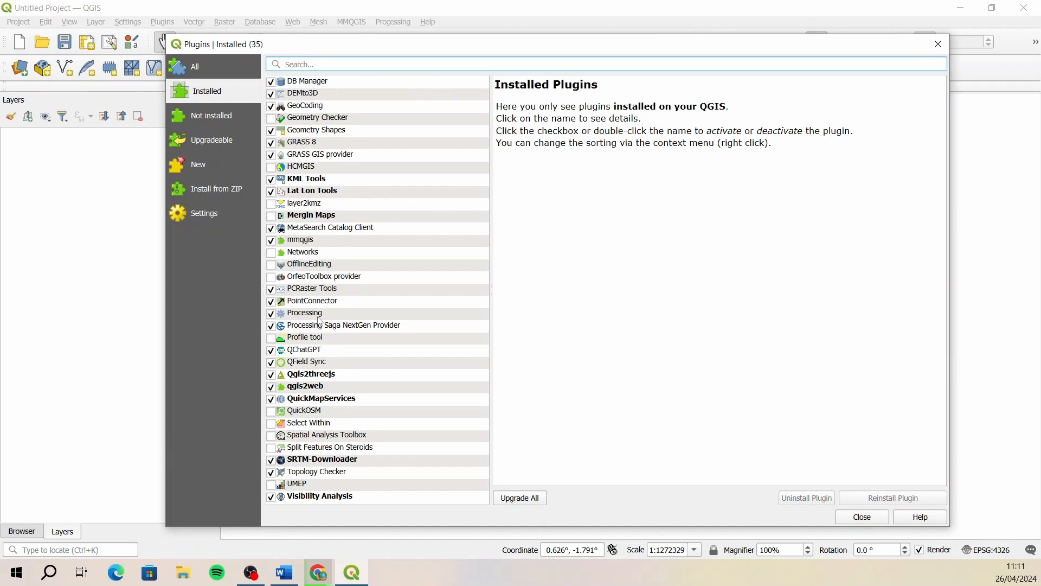
click(215, 73)
click(359, 66)
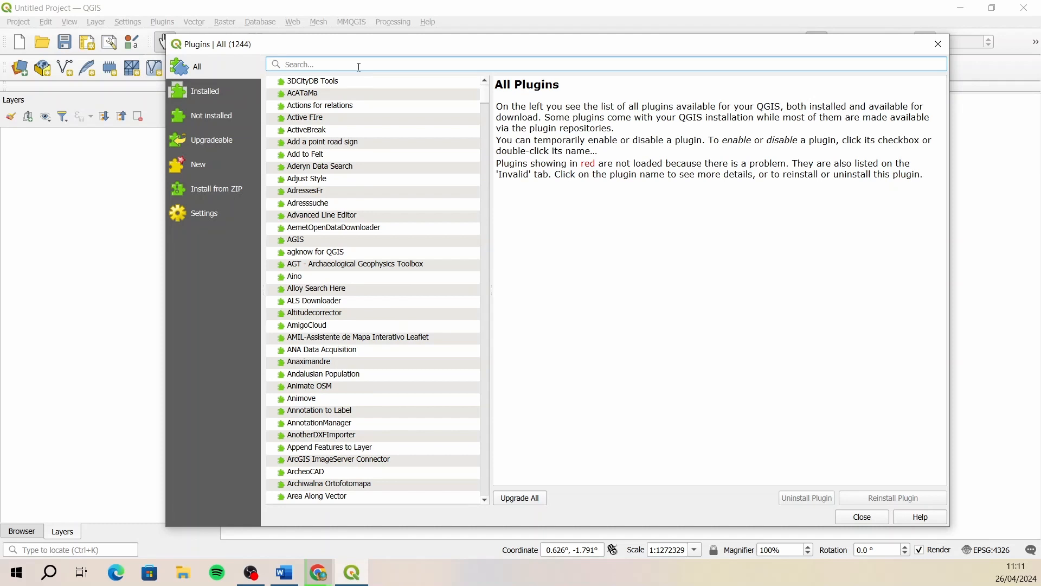
text(qms)
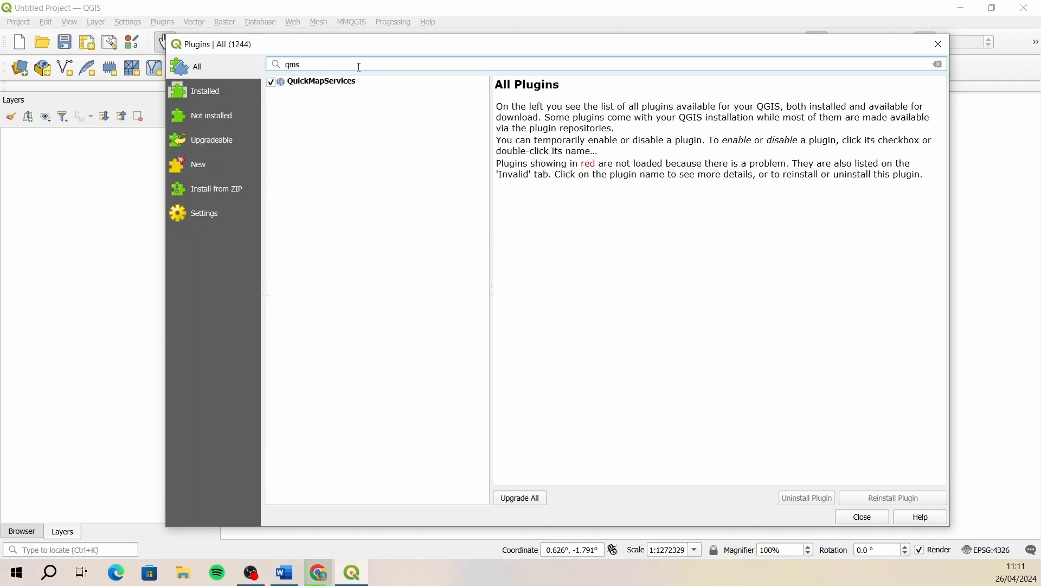
click(307, 84)
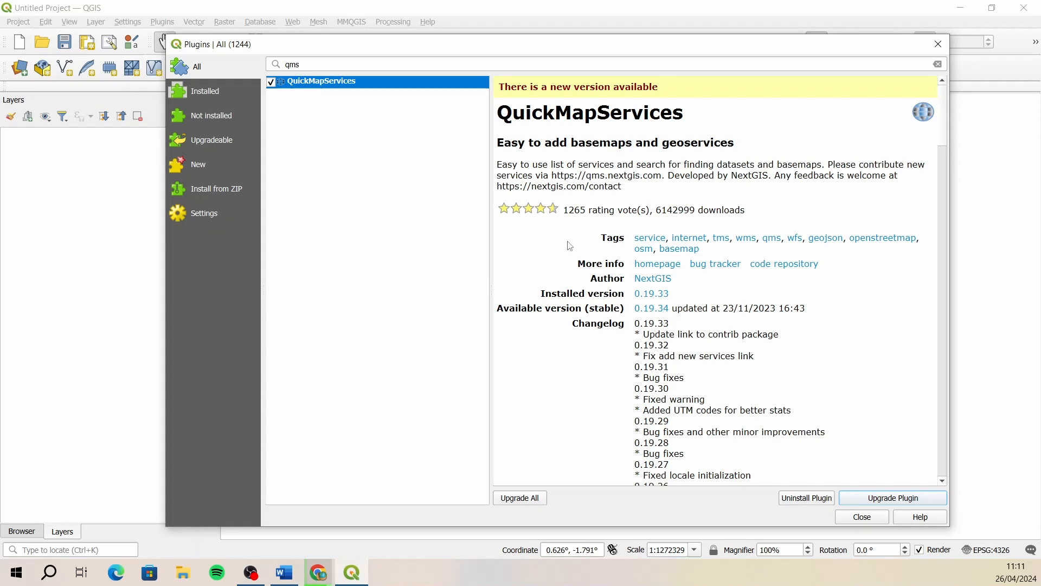
click(863, 517)
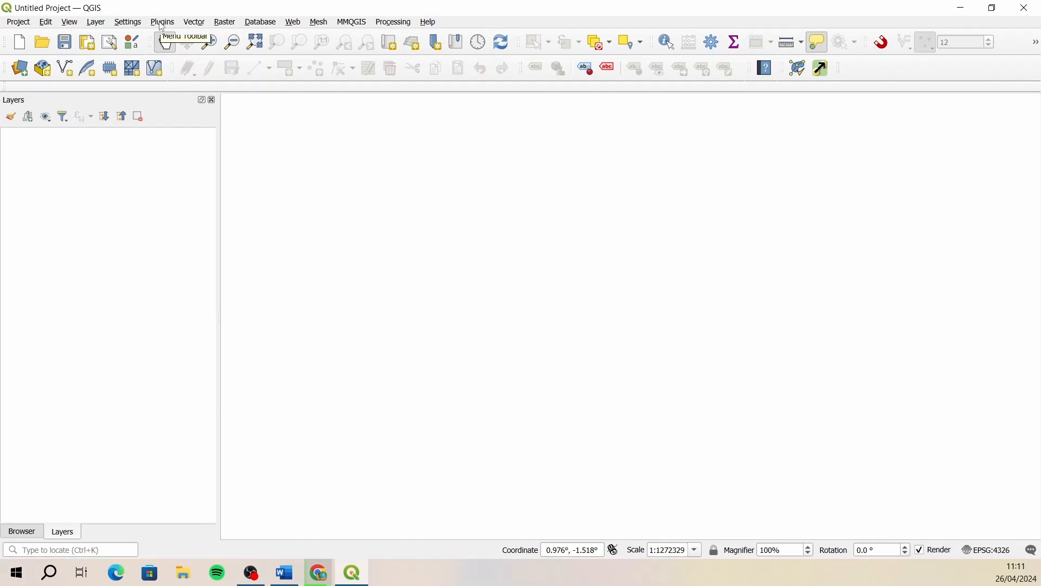
- Download the contributed services pack in the QuickMapServices settings and save the settings
click(298, 25)
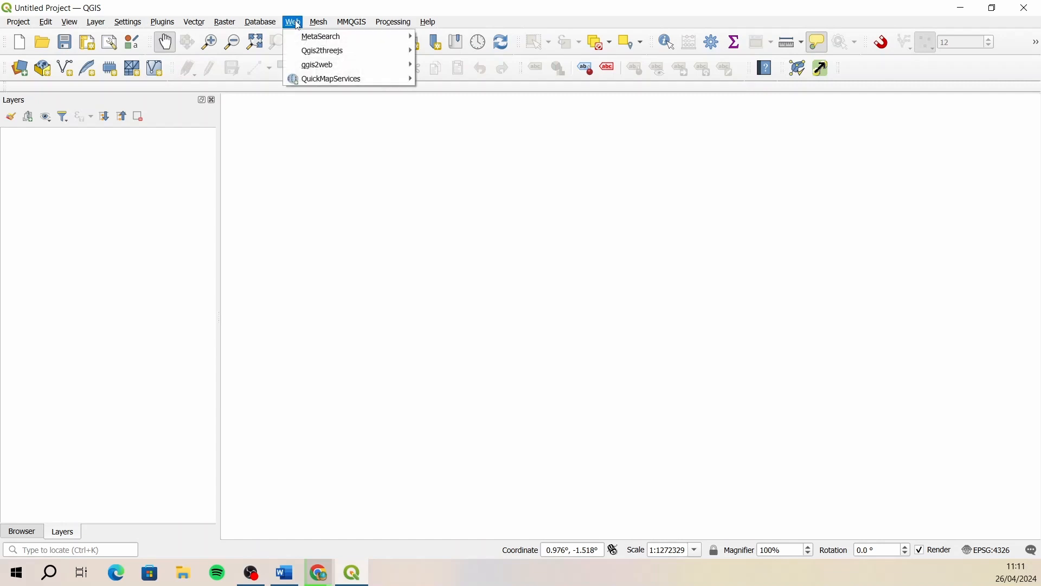
mouse_move(333, 76)
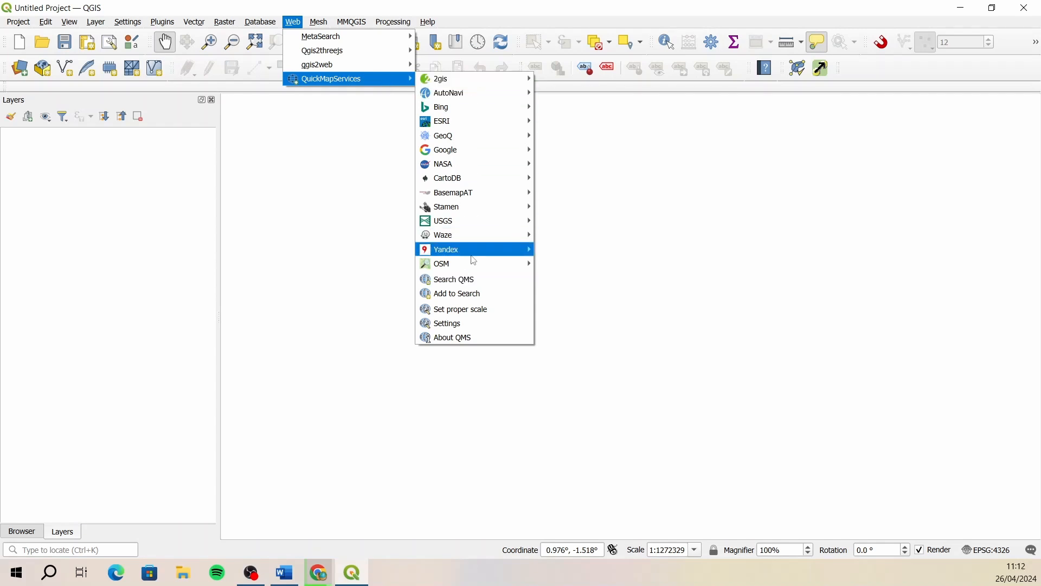
mouse_move(457, 263)
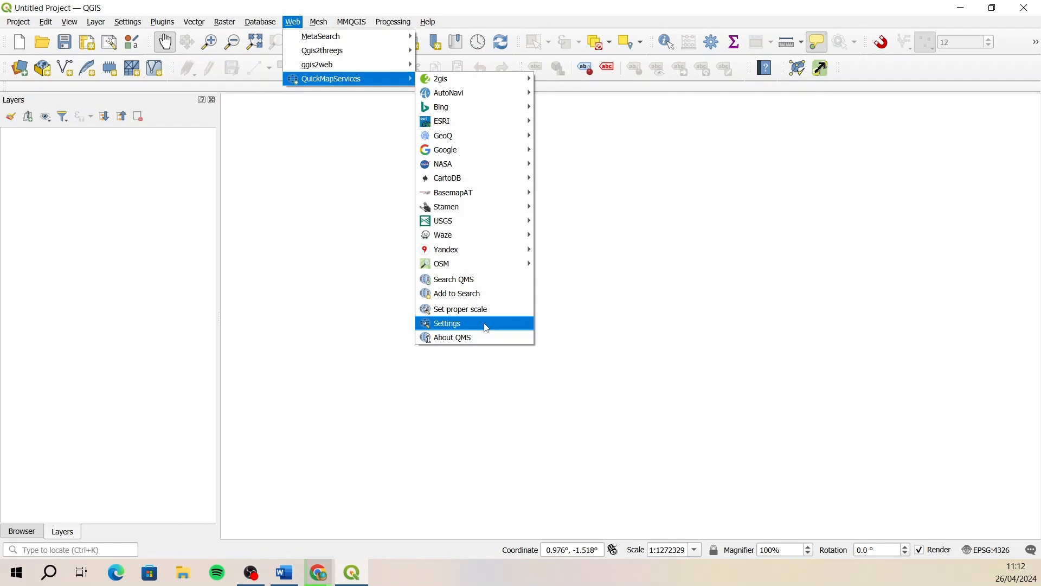
click(487, 328)
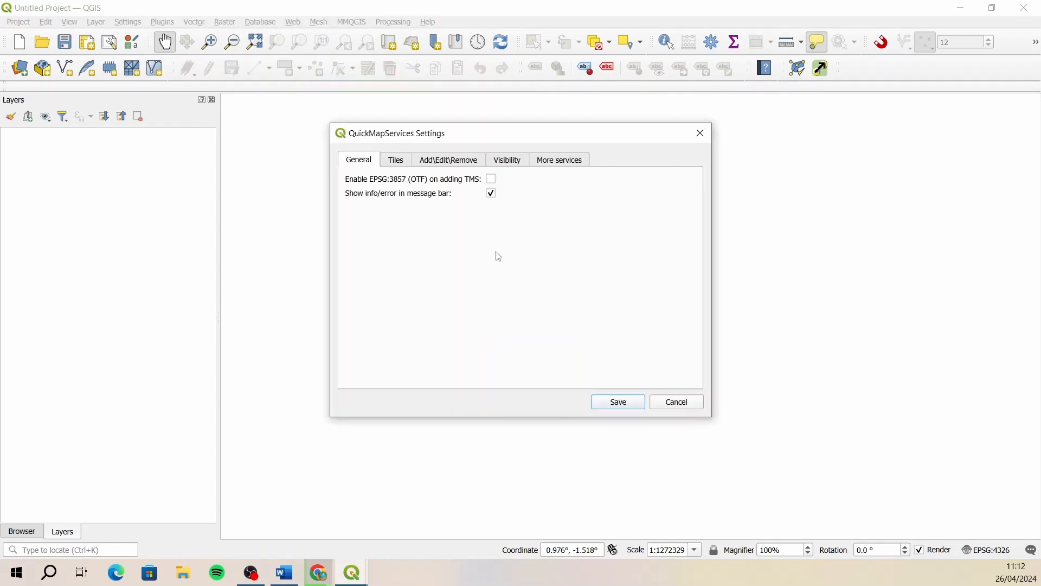
click(567, 160)
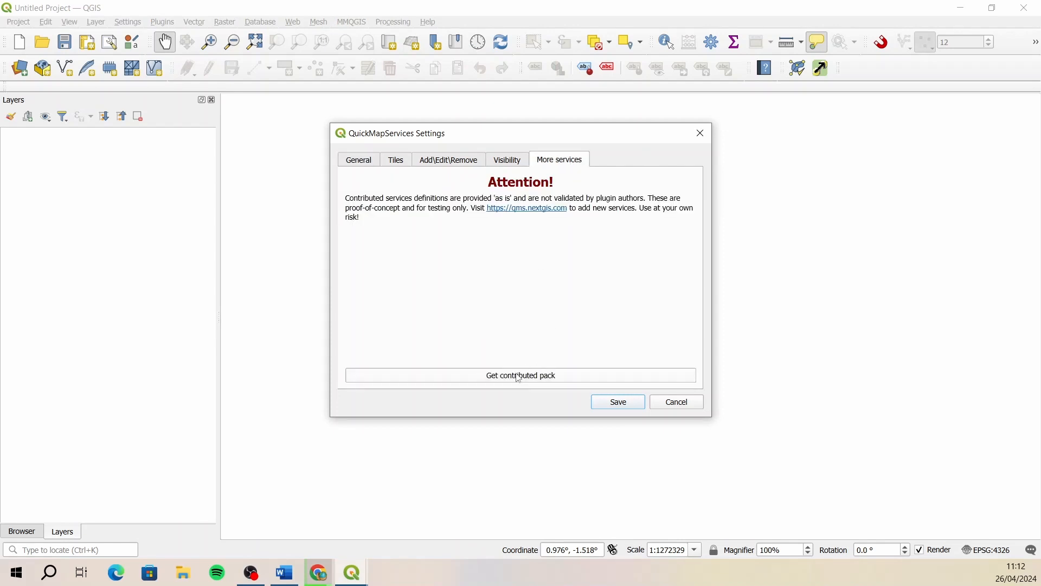
click(482, 378)
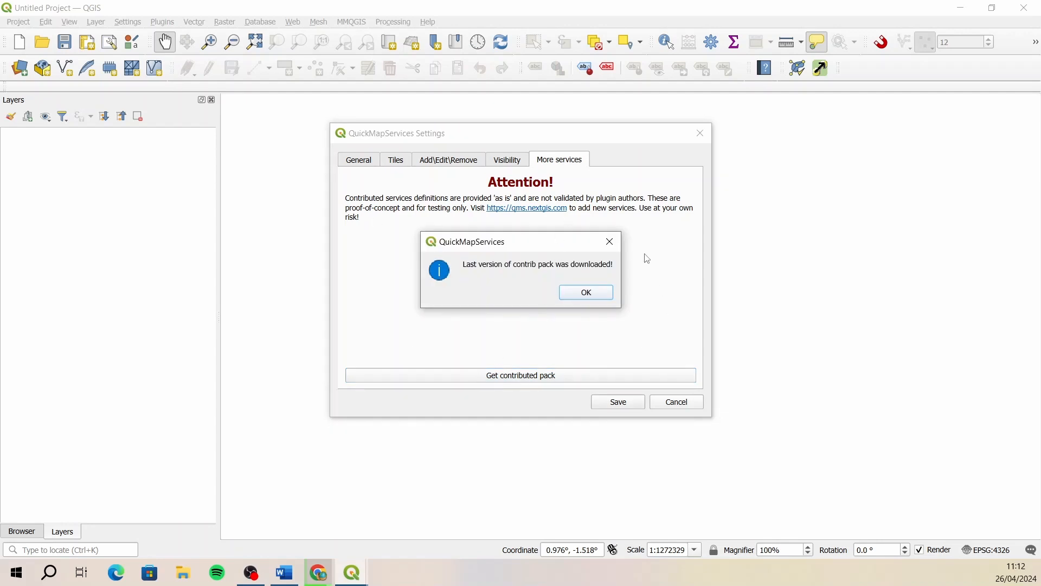
click(600, 293)
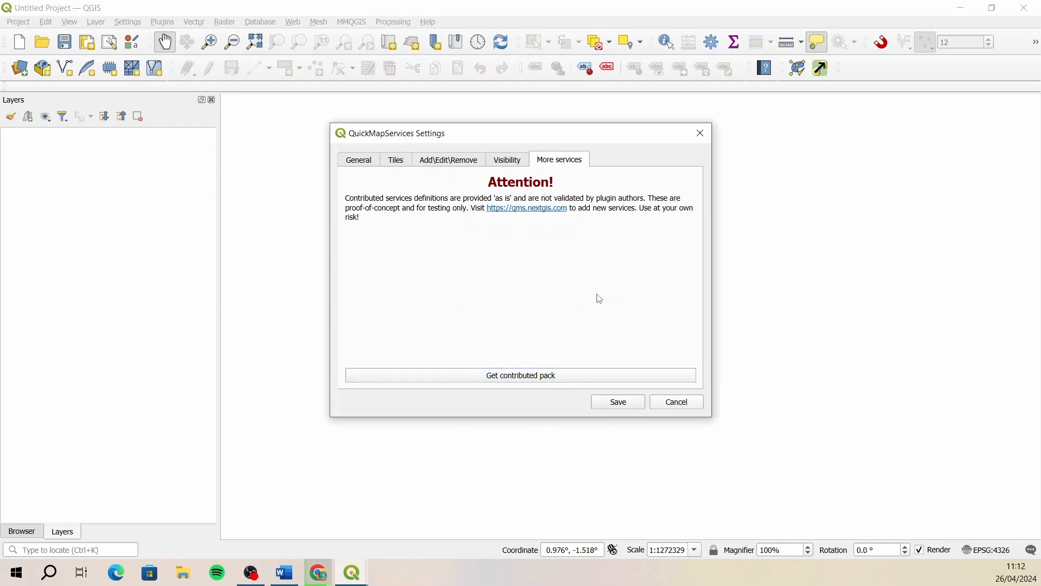
click(629, 403)
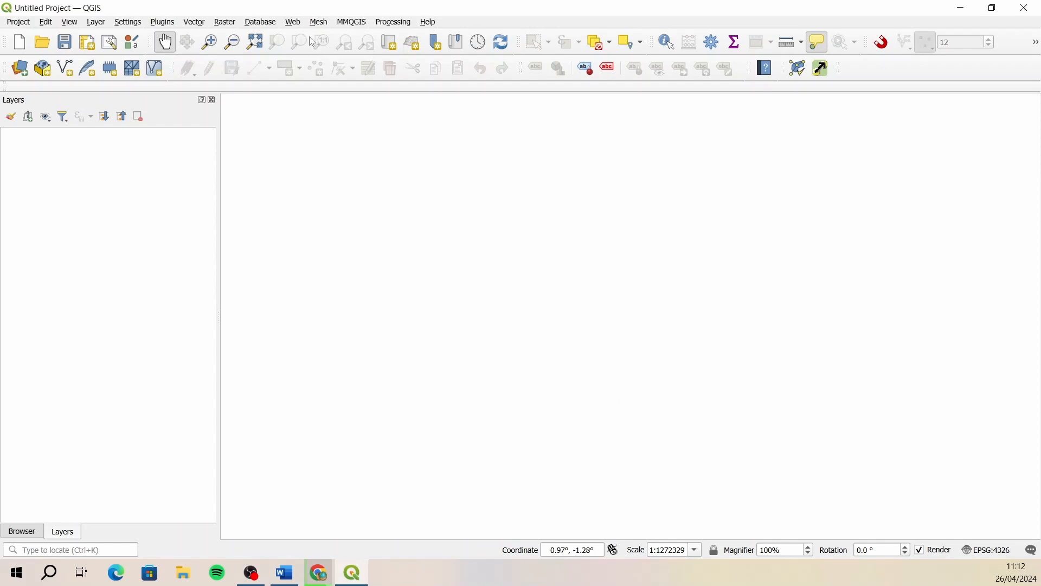
- Add the Google Satellite basemap from QuickMapServices to the project
click(294, 24)
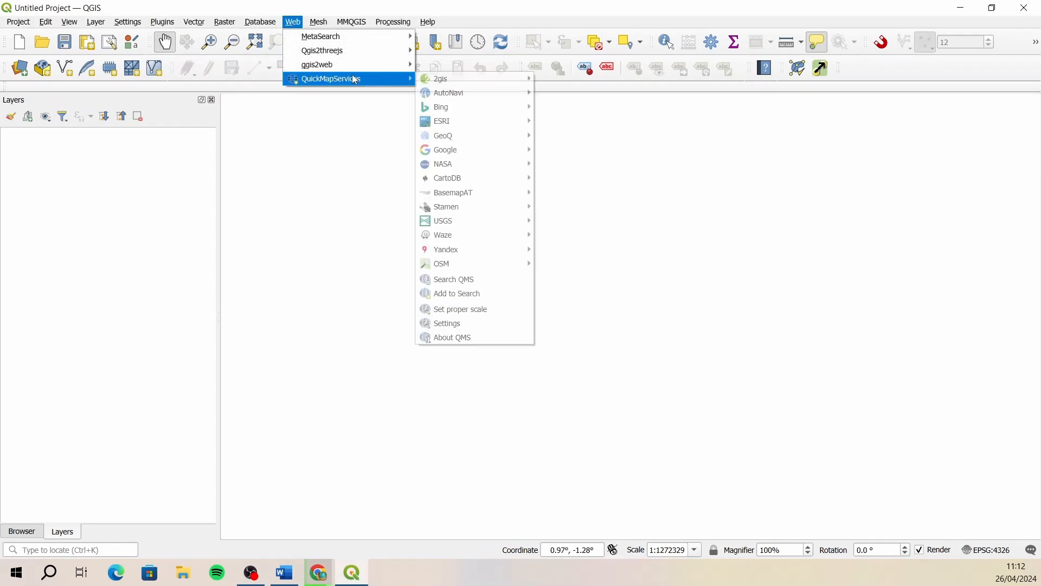
mouse_move(465, 96)
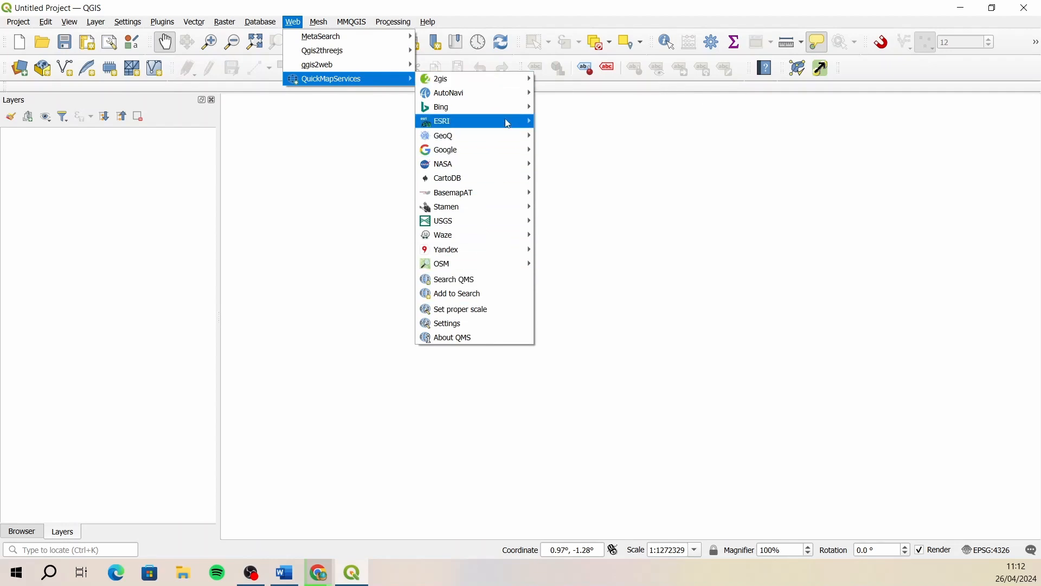
mouse_move(500, 155)
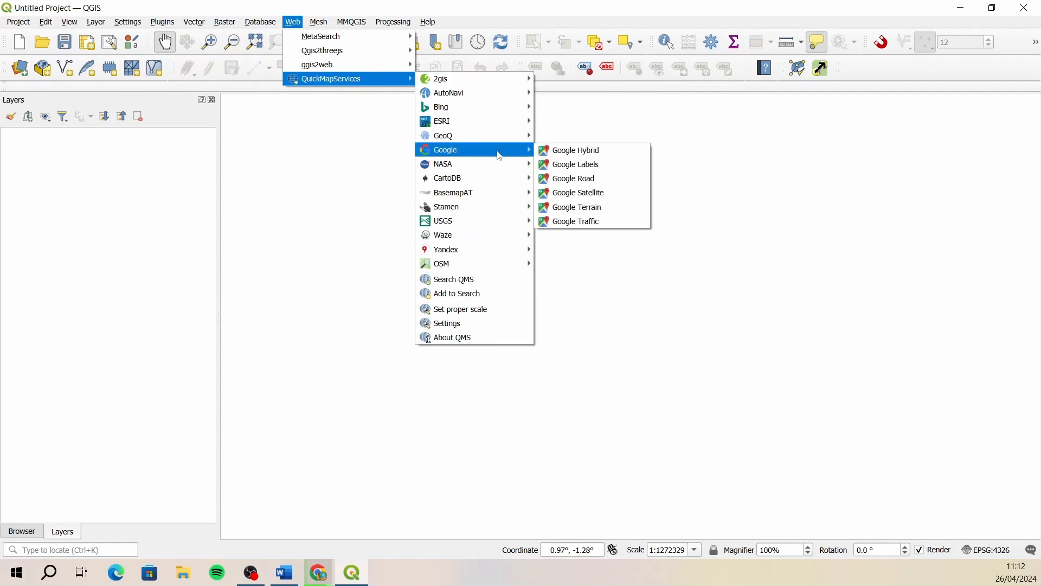
click(620, 199)
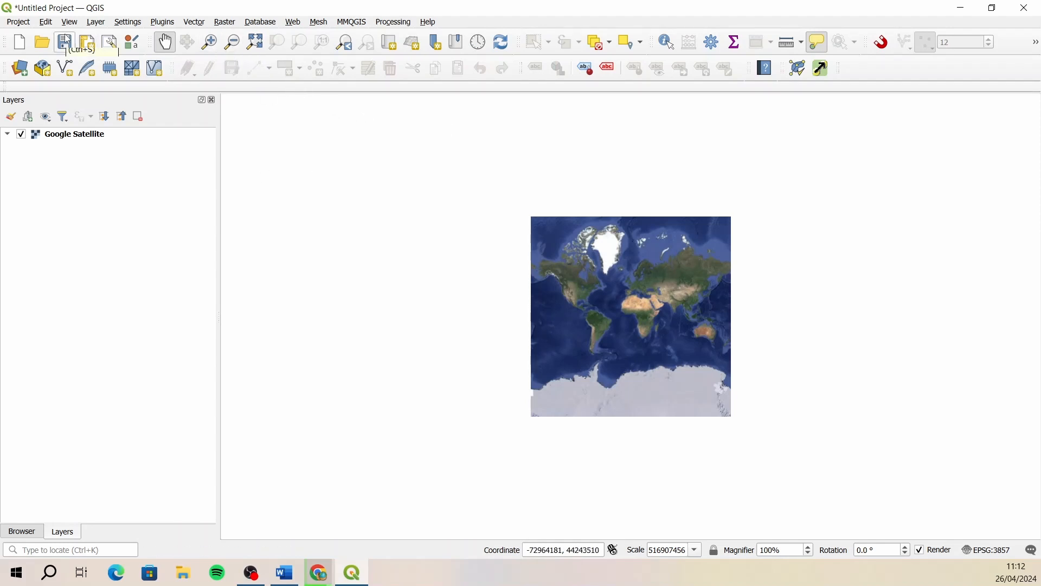
- Zoom in through the Cape Peninsula until the whole Clovelly golf course fills the map, and select the Google Satellite layer
click(213, 44)
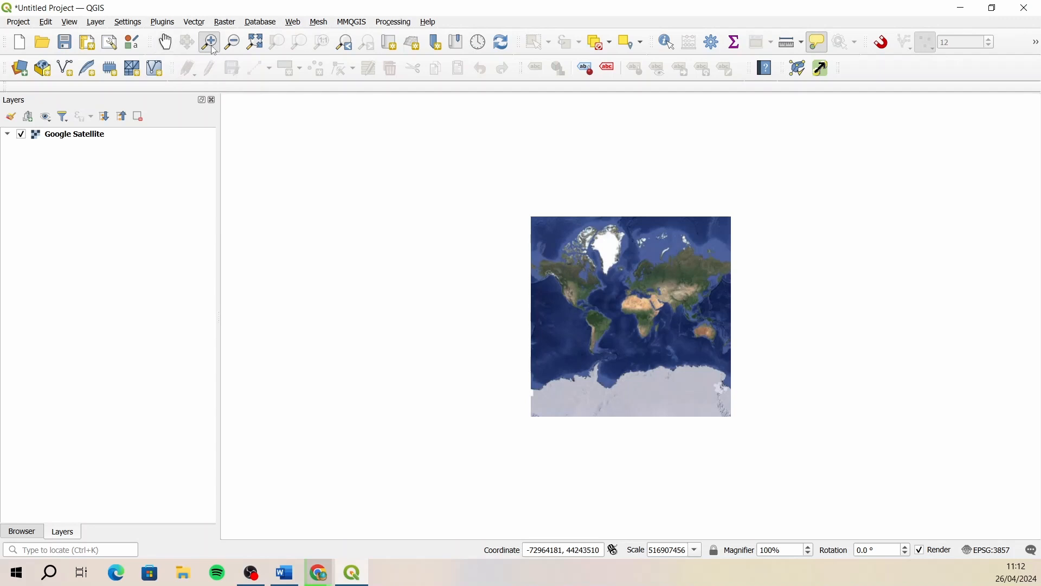
drag(654, 344, 654, 344)
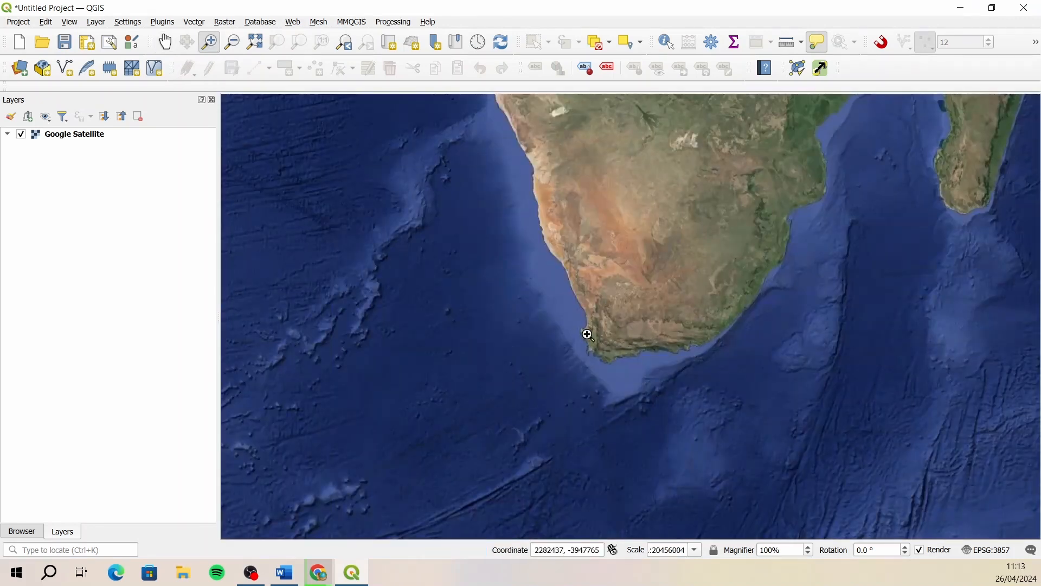
drag(576, 333, 618, 373)
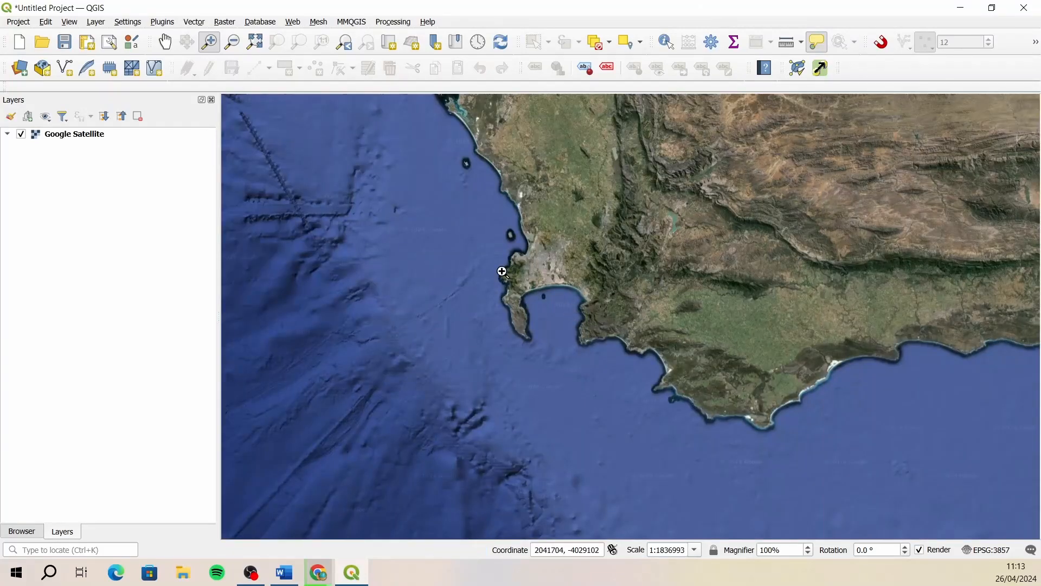
drag(499, 268, 539, 313)
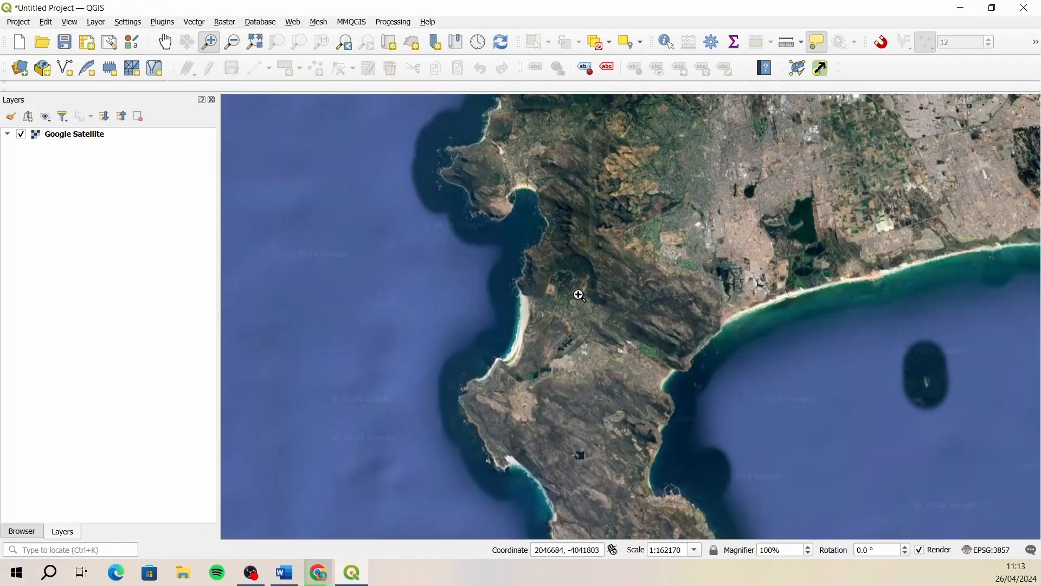
drag(577, 292, 715, 424)
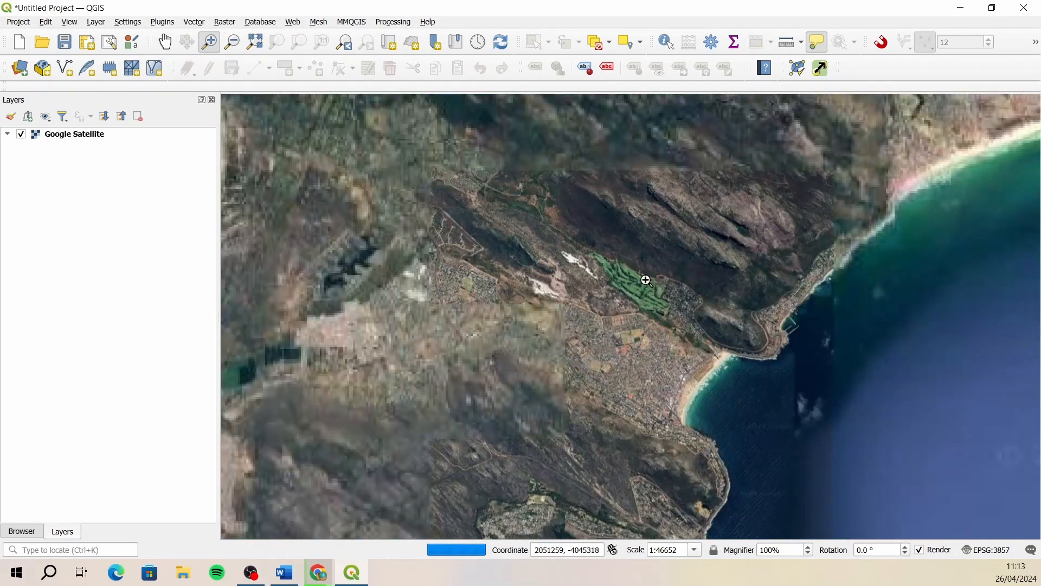
drag(562, 225, 729, 350)
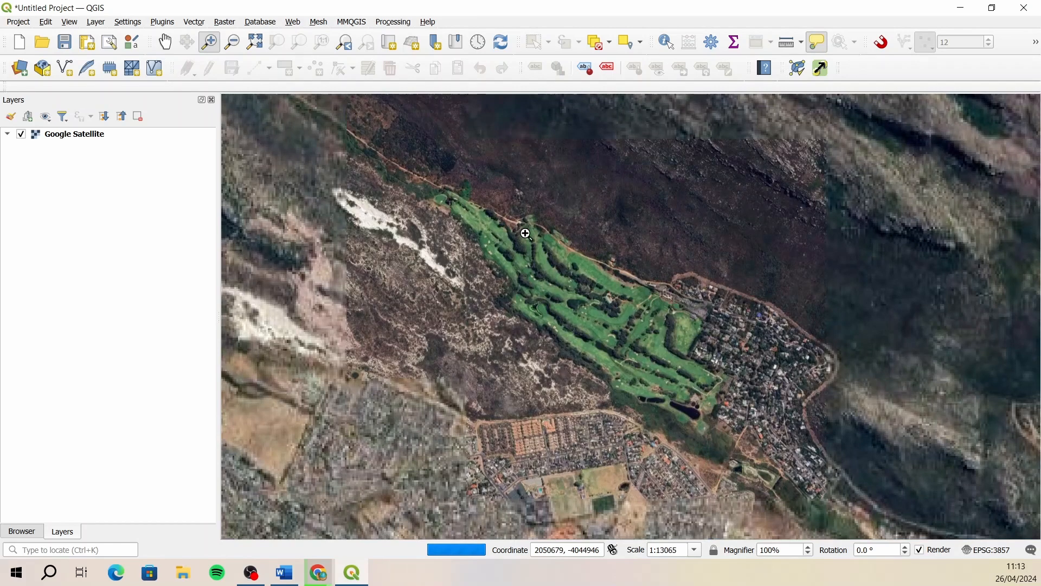
drag(415, 161, 758, 435)
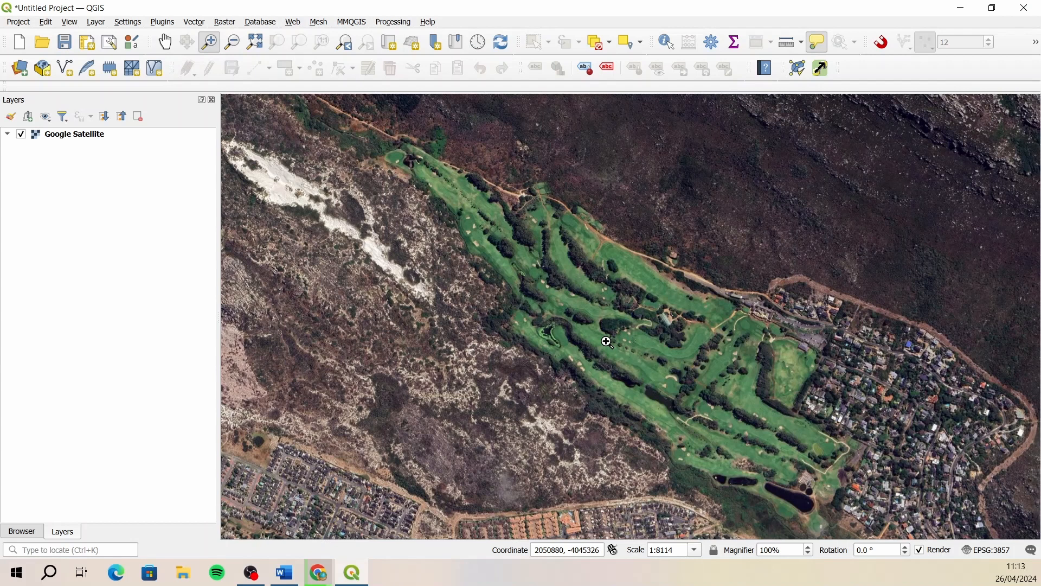
click(85, 138)
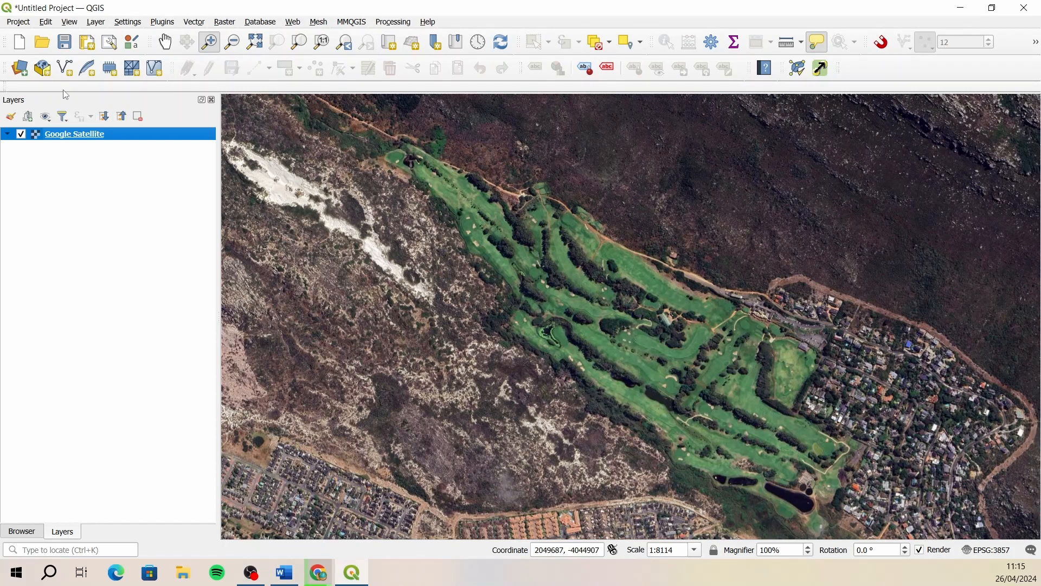
- Start a new GeoPackage layer and set its database to clovelly.gpkg in the Desktop's Stroke Saver/Clovelly folder
click(43, 69)
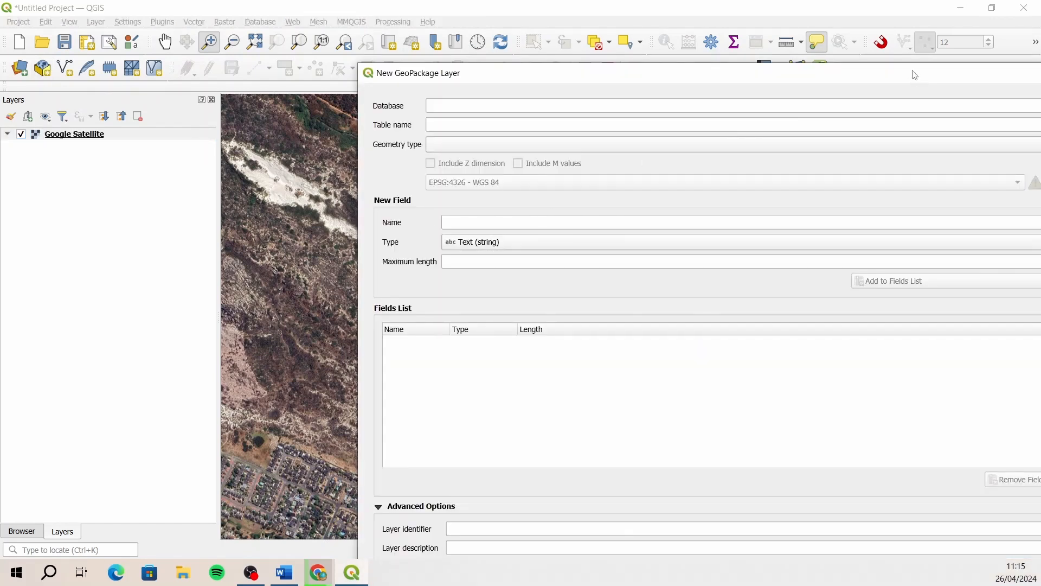
drag(911, 71, 628, 75)
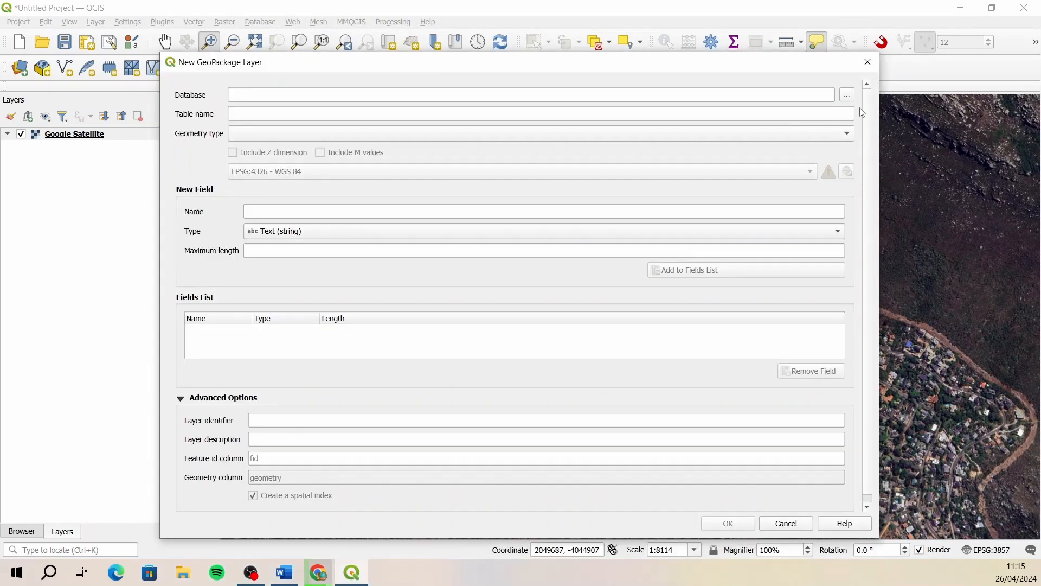
click(847, 97)
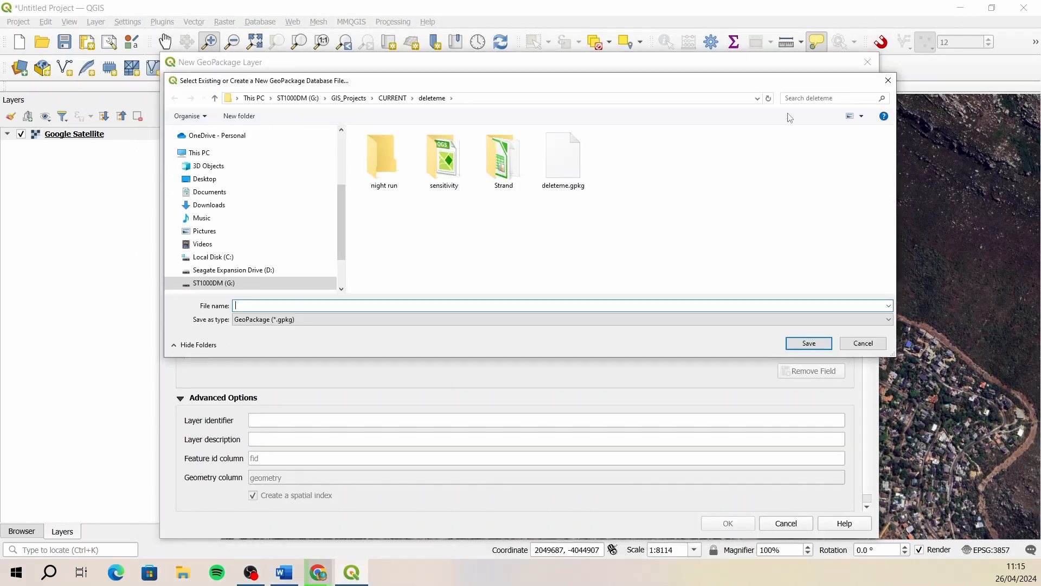
click(241, 178)
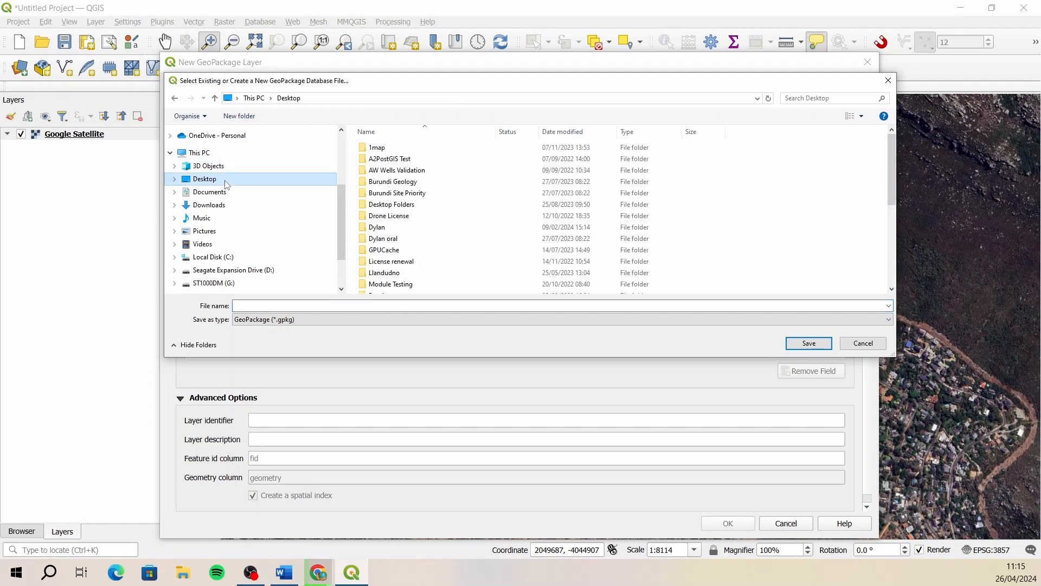
scroll(434, 277, down, 2)
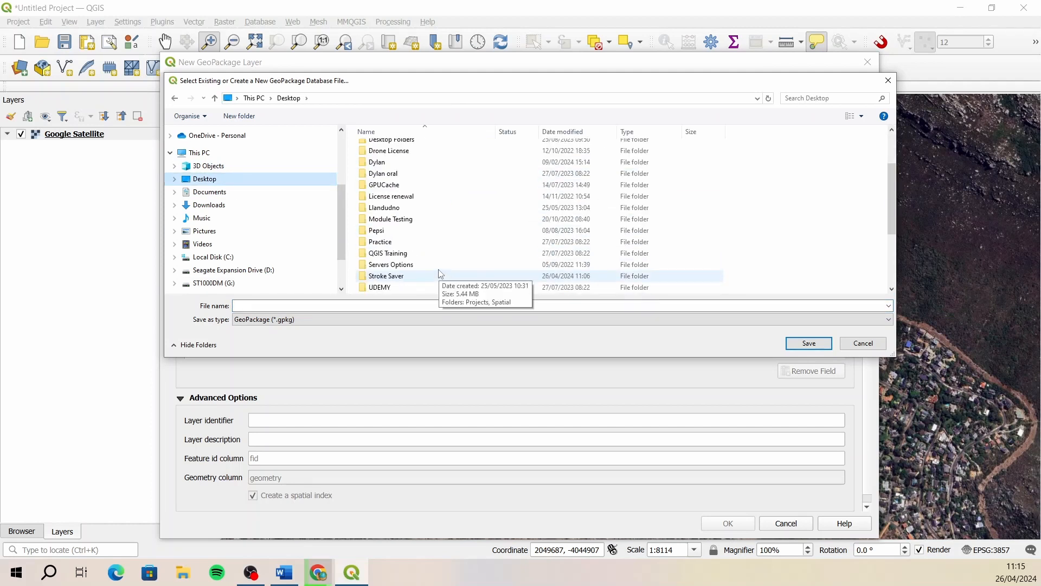
double_click(425, 277)
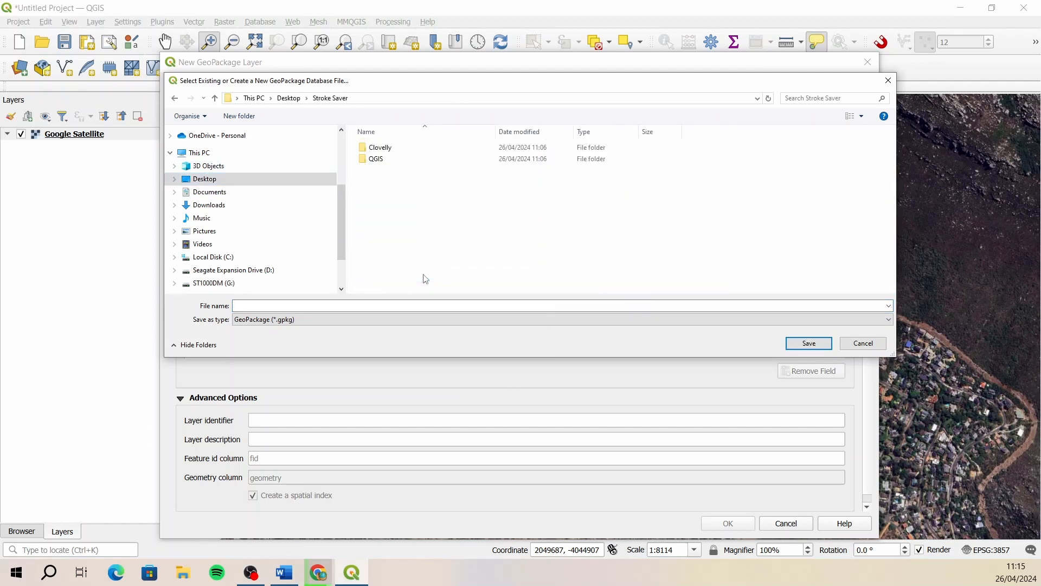
double_click(399, 146)
click(351, 306)
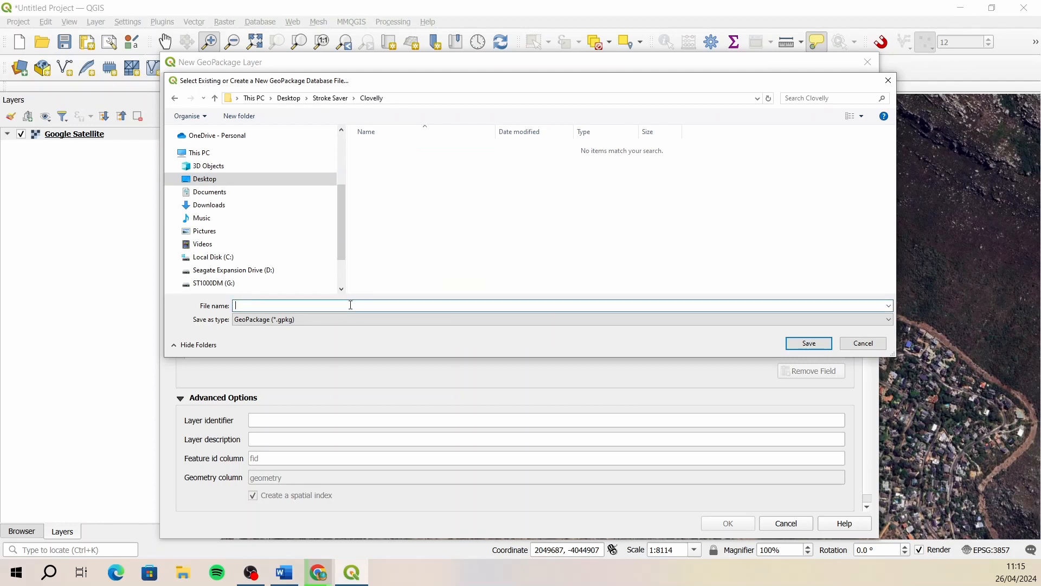
text(clovelly)
click(812, 344)
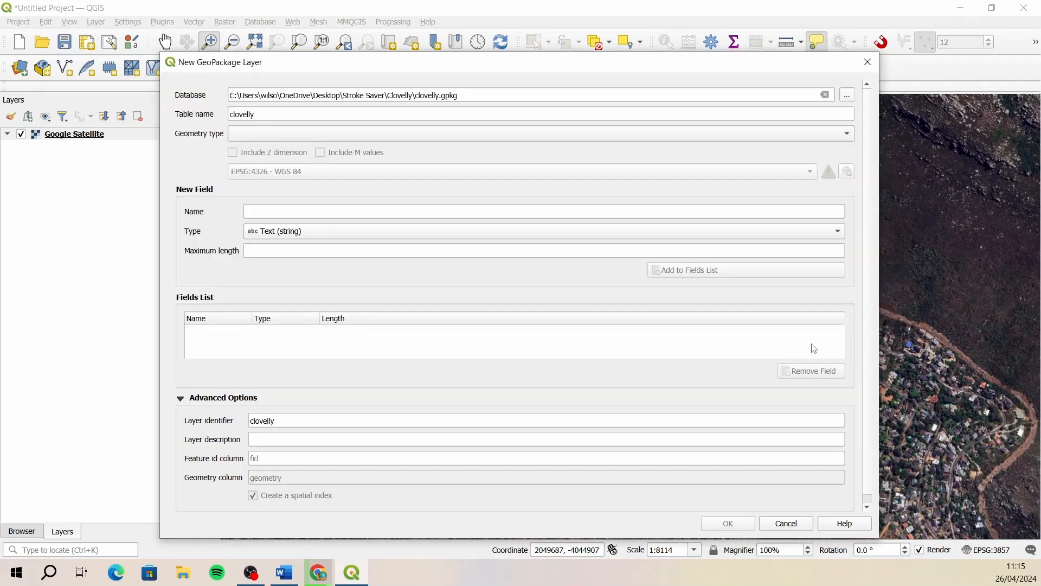
- Name the new layer's table green and set its geometry type to Point
double_click(272, 113)
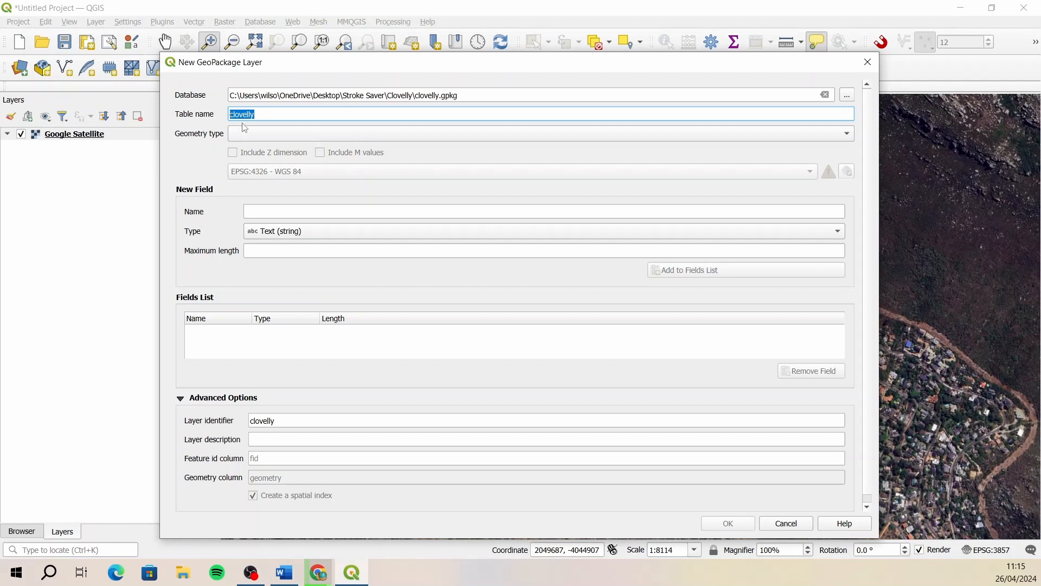
text(green)
click(327, 134)
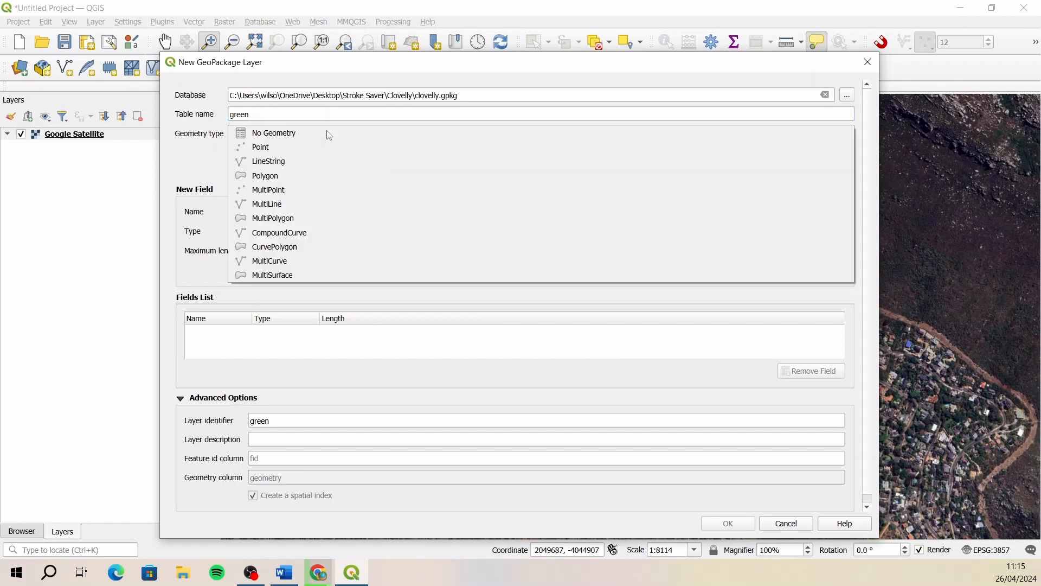
click(288, 147)
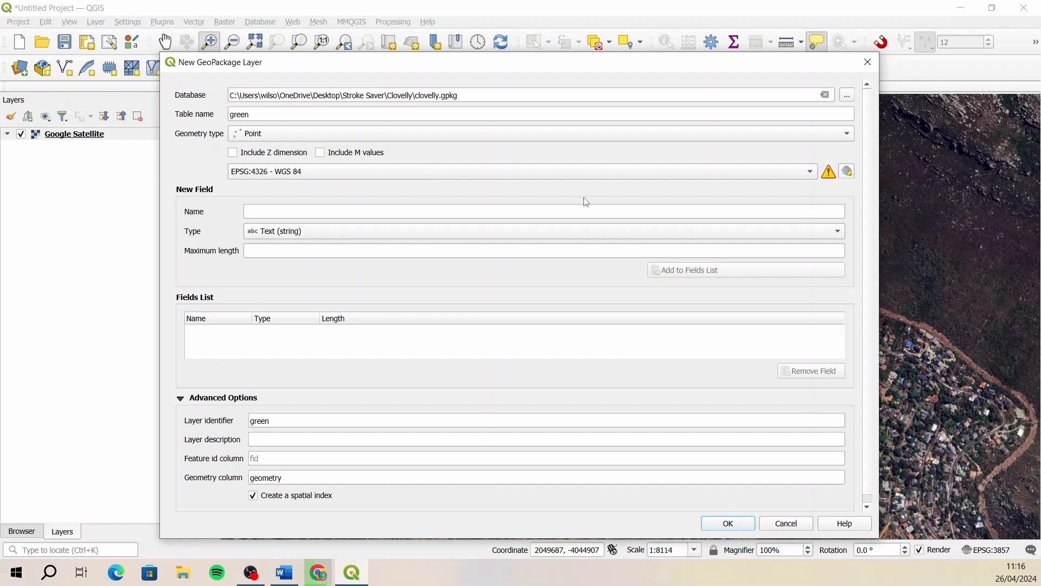
- Filter the layer's coordinate reference systems by "utm" and expand the projected Universal Transverse Mercator (UTM) group
click(850, 173)
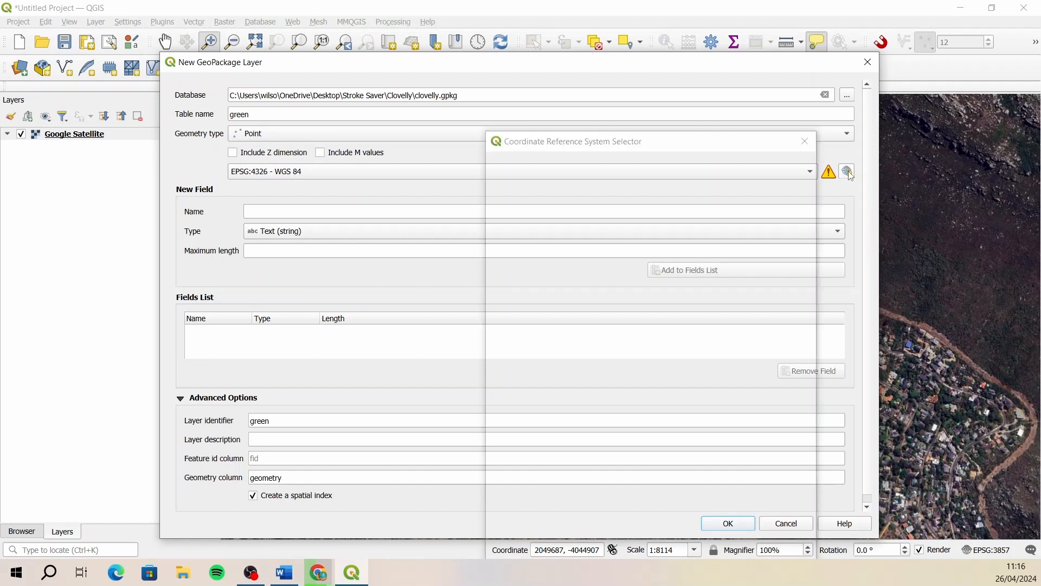
drag(687, 142, 557, 84)
drag(647, 221, 776, 222)
click(404, 126)
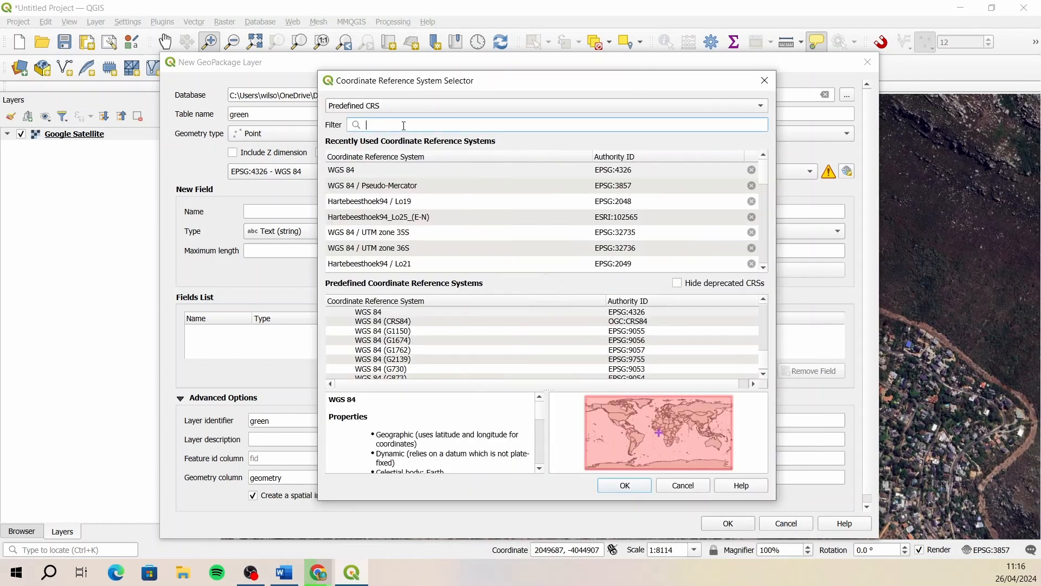
text(utm)
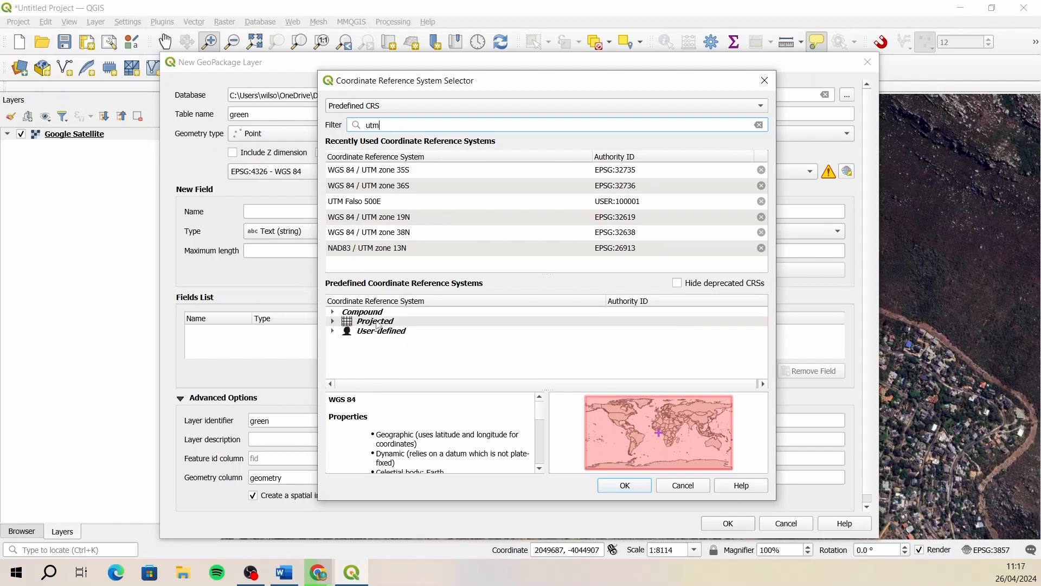
click(333, 321)
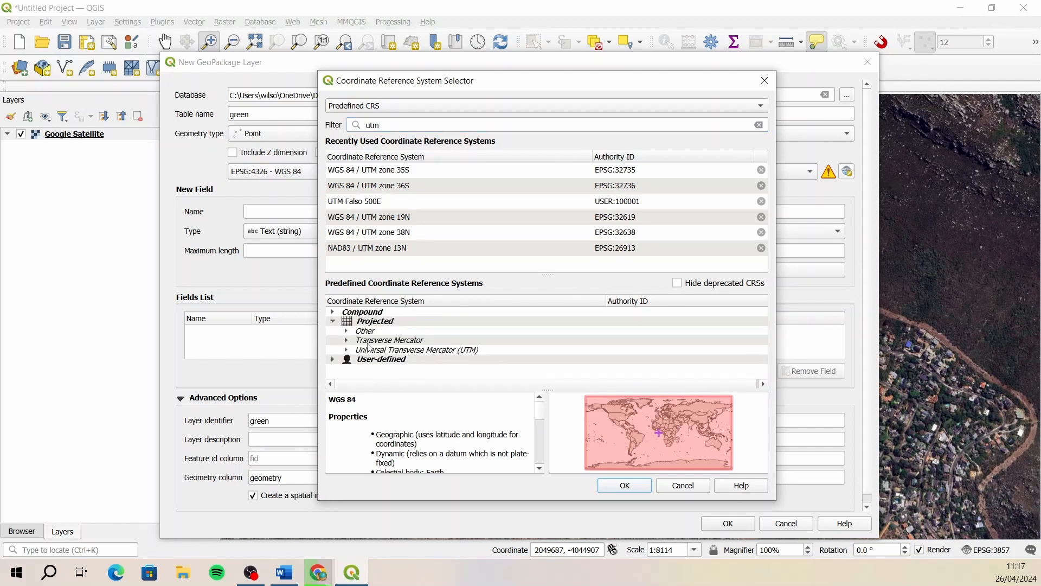
click(346, 340)
scroll(488, 334, down, 10)
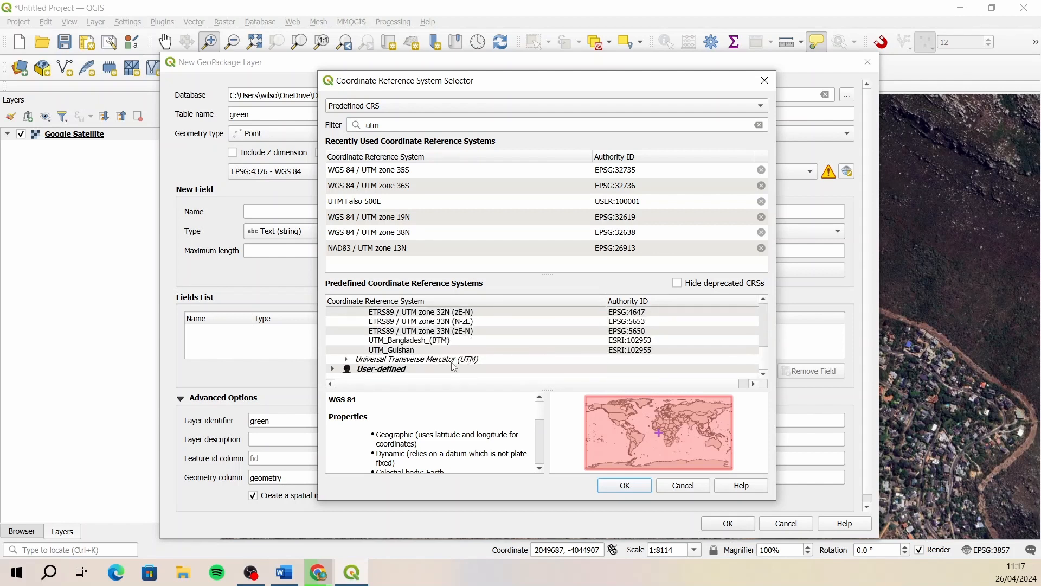
double_click(455, 361)
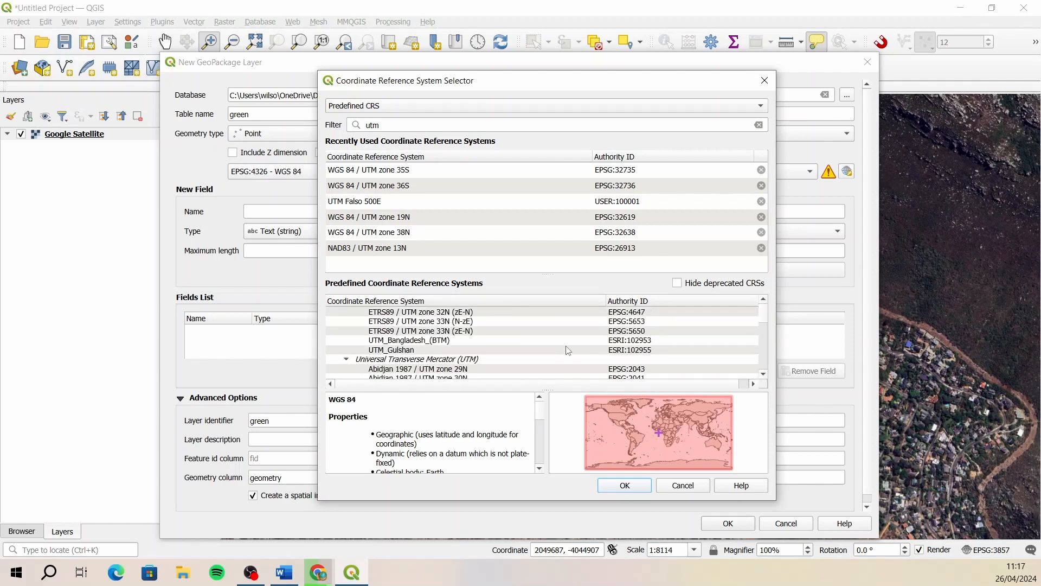
scroll(554, 348, down, 3)
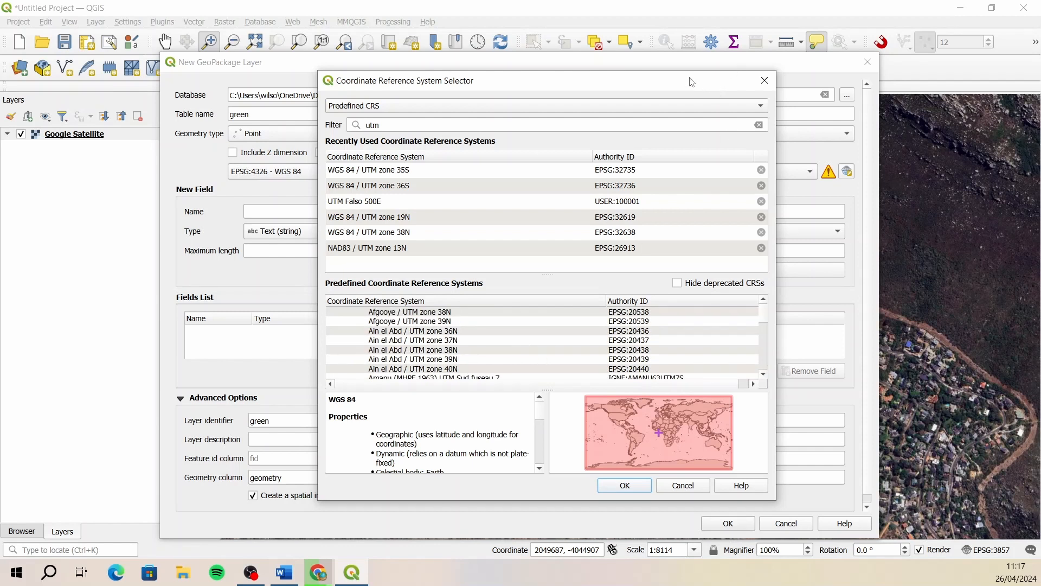
- Enlarge the coordinate reference system selector and preview the extent of WGS 84 / UTM zone 51N
drag(629, 77, 511, 22)
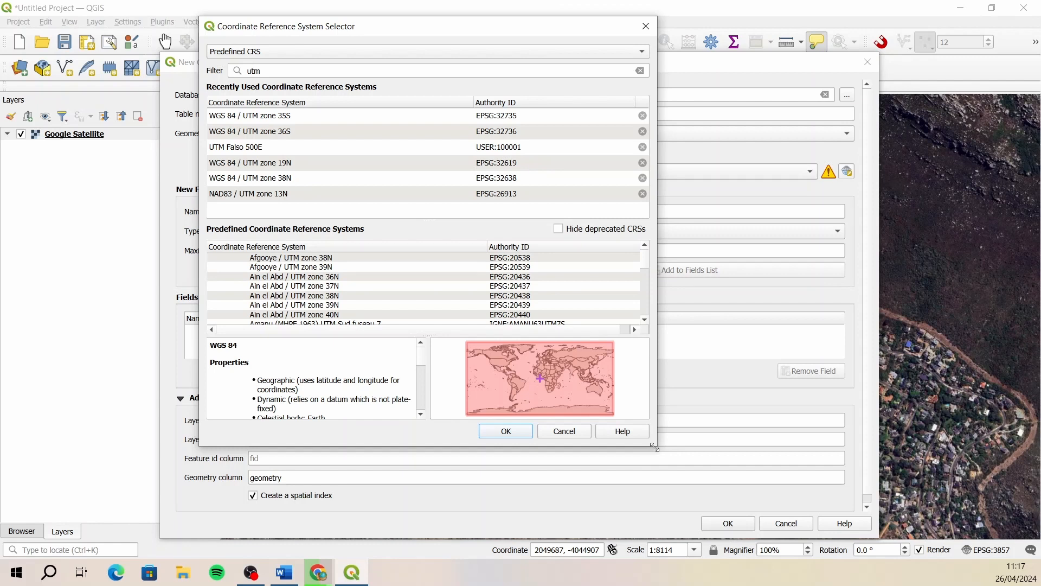
drag(657, 444, 855, 510)
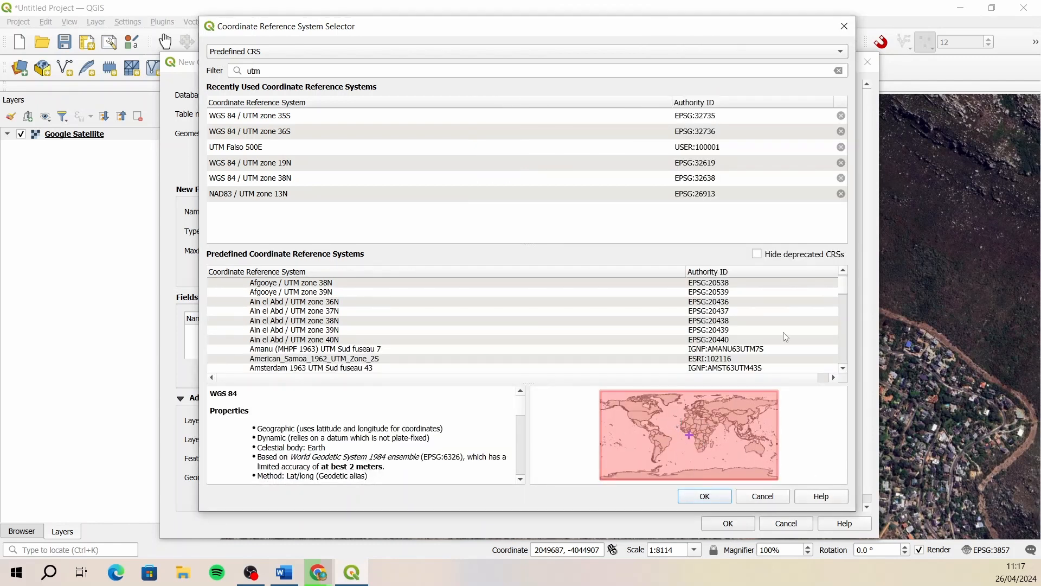
scroll(844, 293, down, 7)
drag(845, 293, 844, 354)
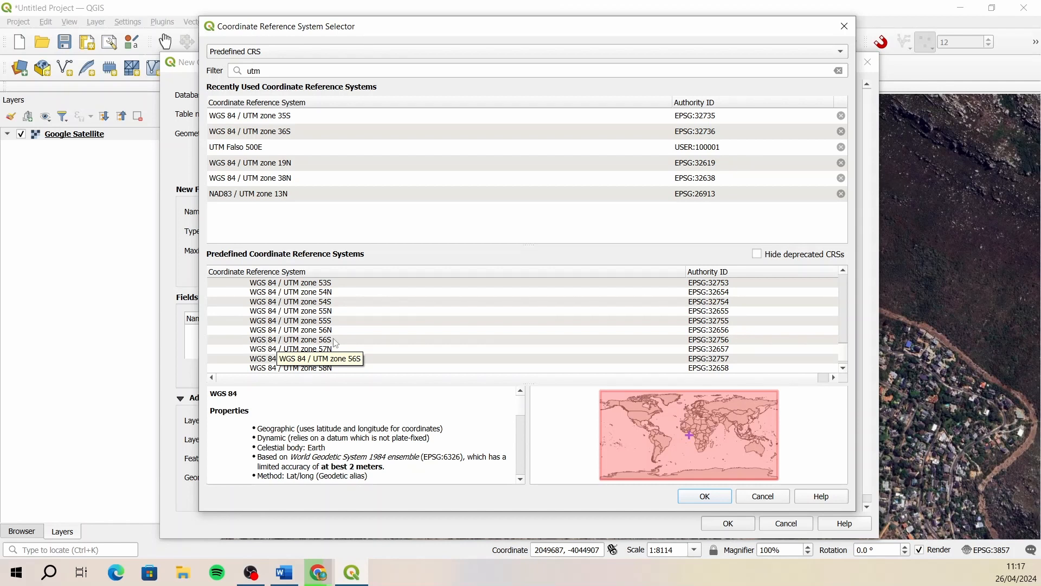
scroll(349, 336, up, 3)
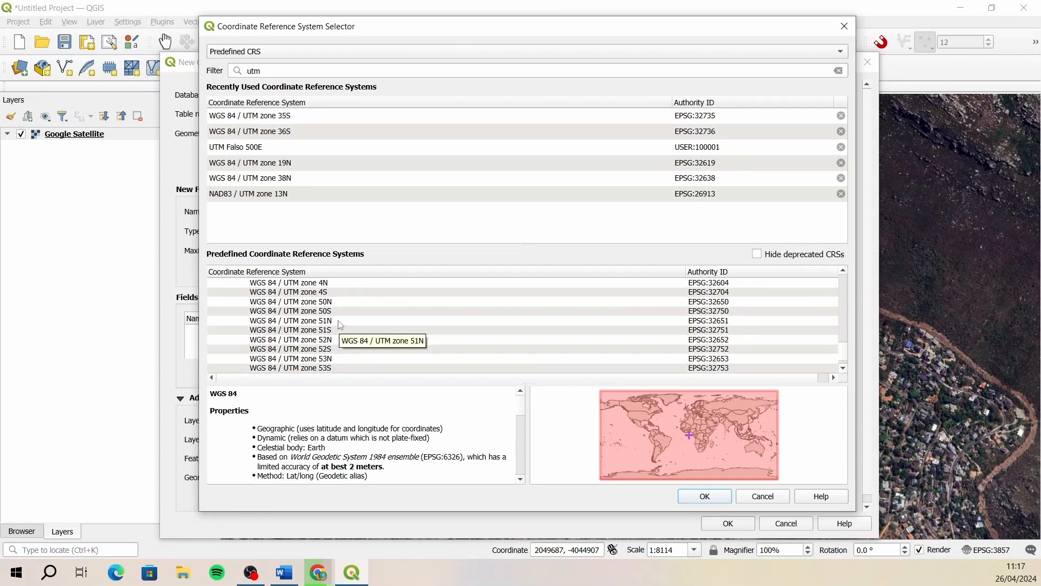
click(342, 321)
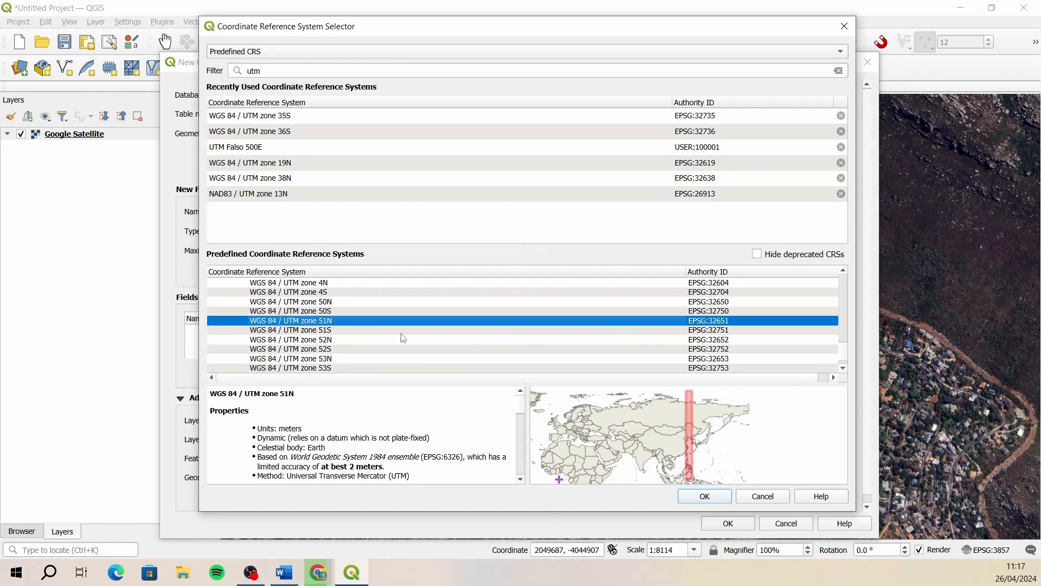
- Preview the extent of WGS 84 / UTM zone 35S and assign WGS 84 / UTM zone 34S (EPSG:32734) to the layer
scroll(379, 338, down, 8)
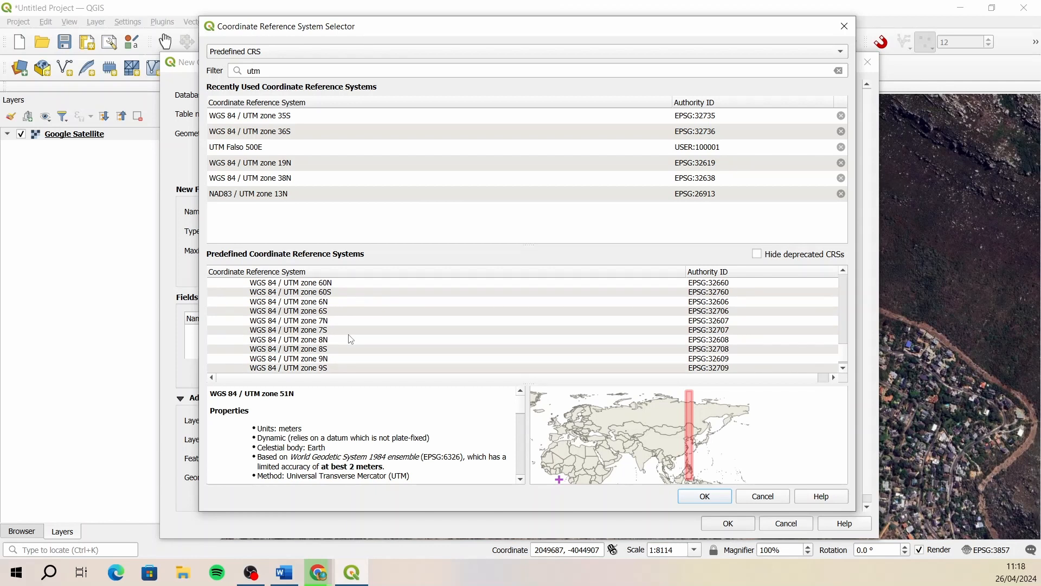
scroll(350, 338, up, 19)
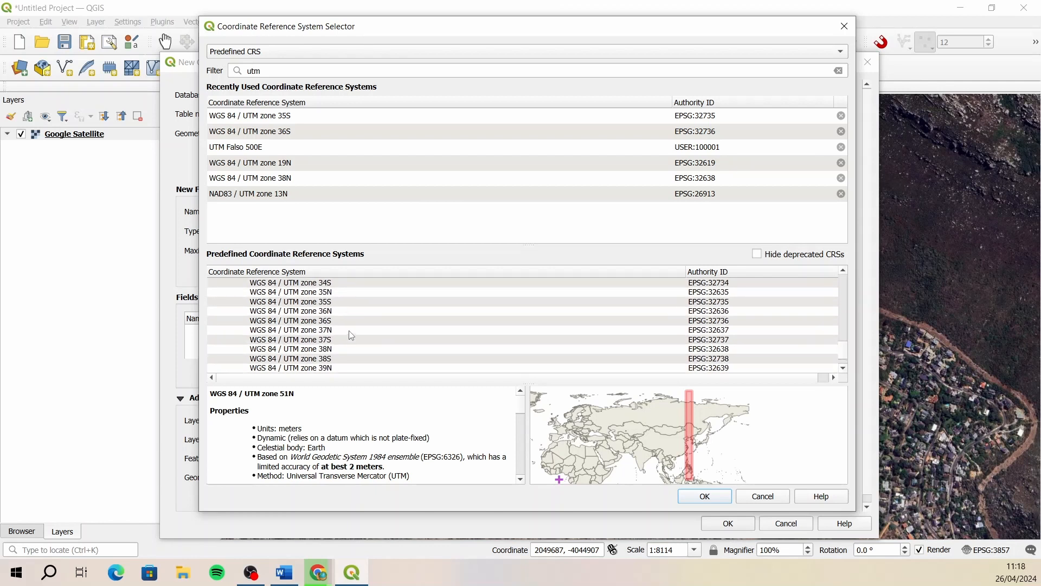
click(354, 302)
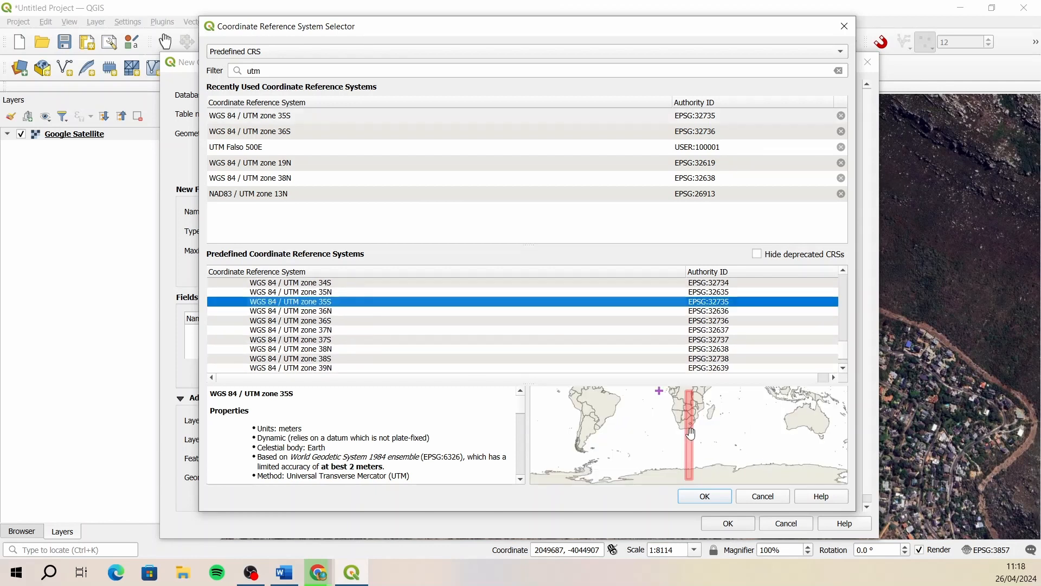
click(346, 283)
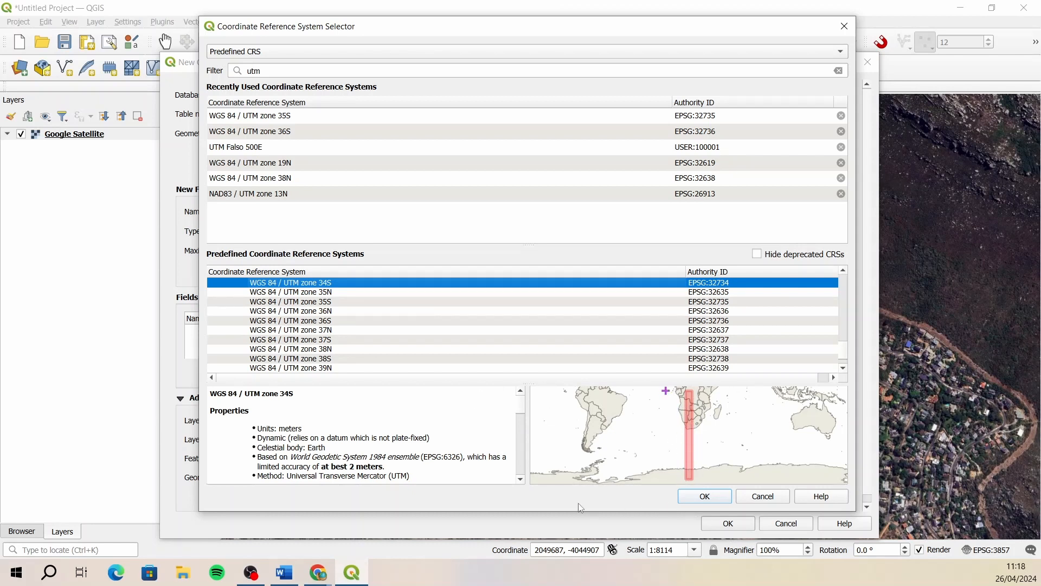
click(705, 497)
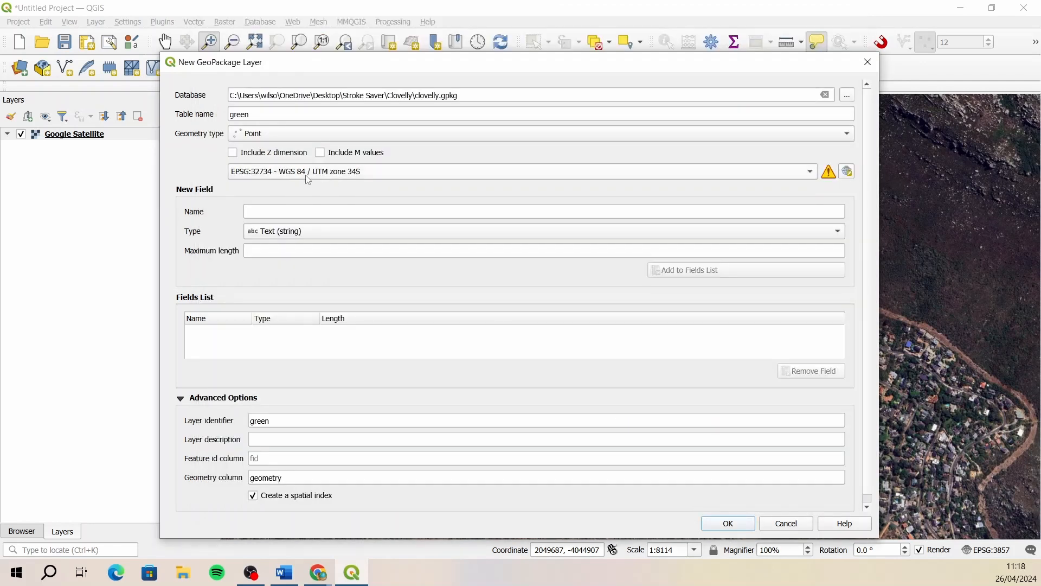
- Add a text field named hole with a maximum length of 2 to the green layer's fields
click(313, 211)
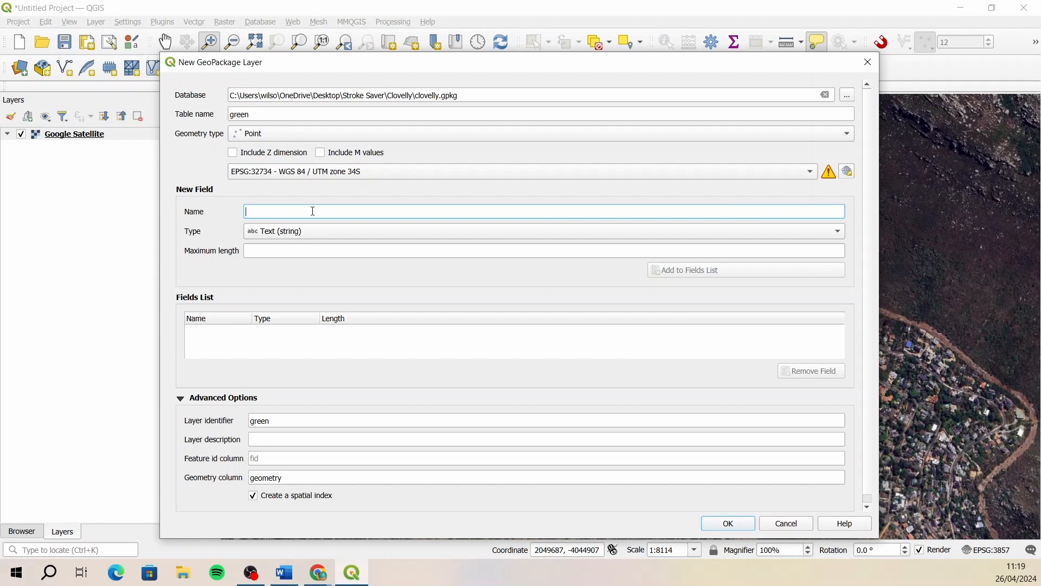
text(hole)
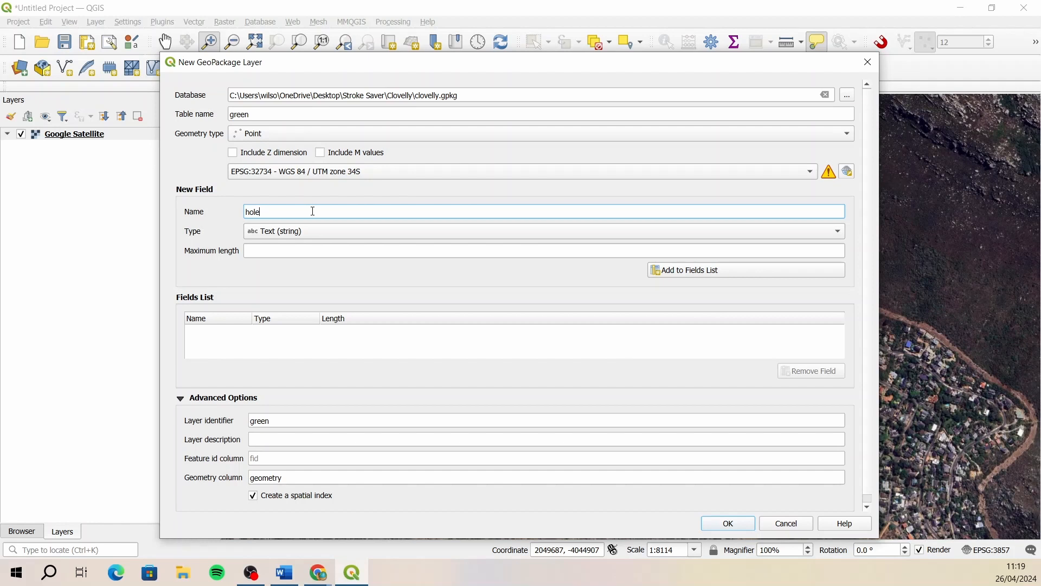
click(335, 232)
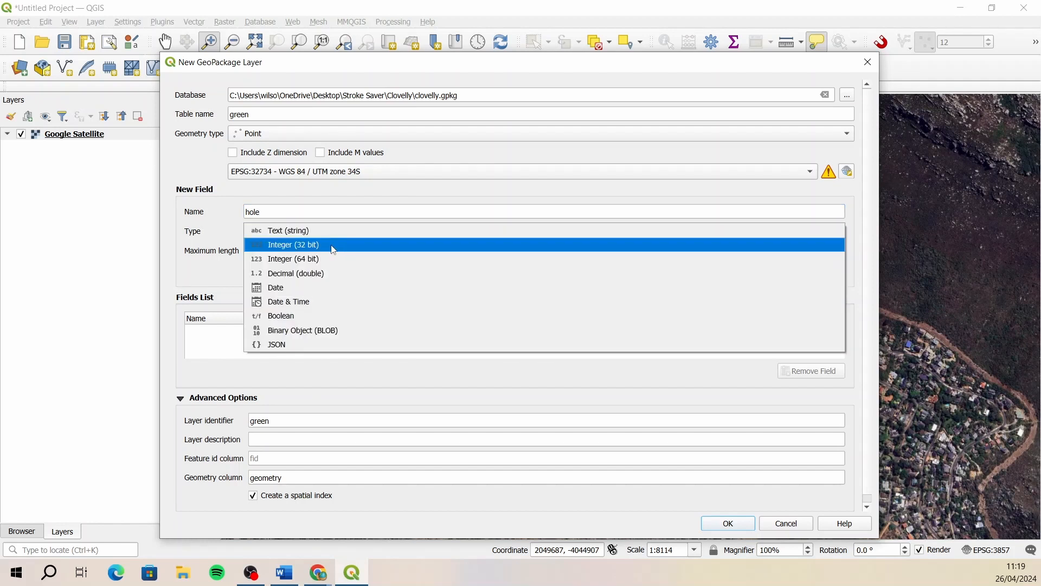
click(330, 232)
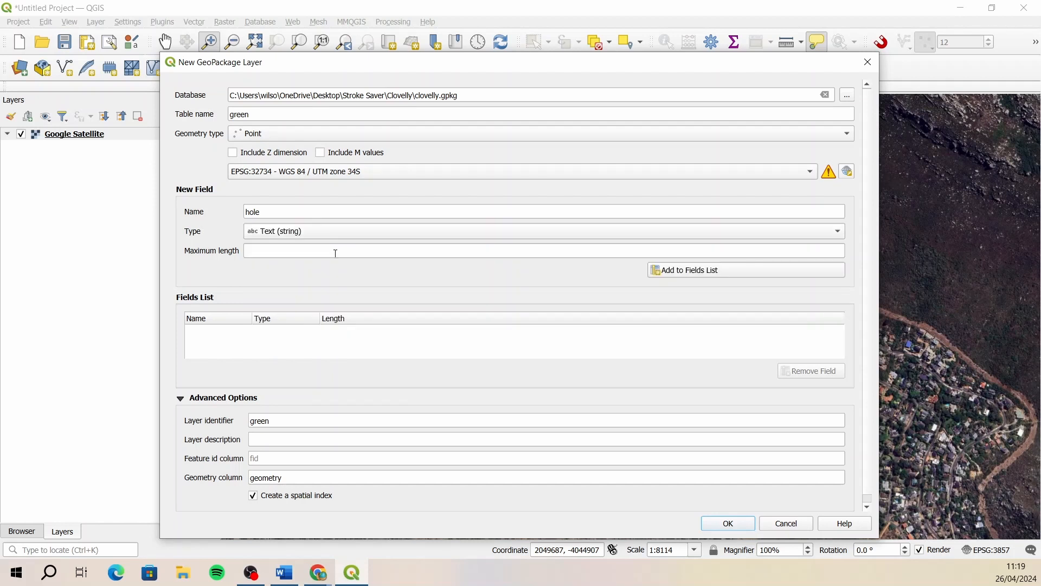
click(326, 250)
text(2)
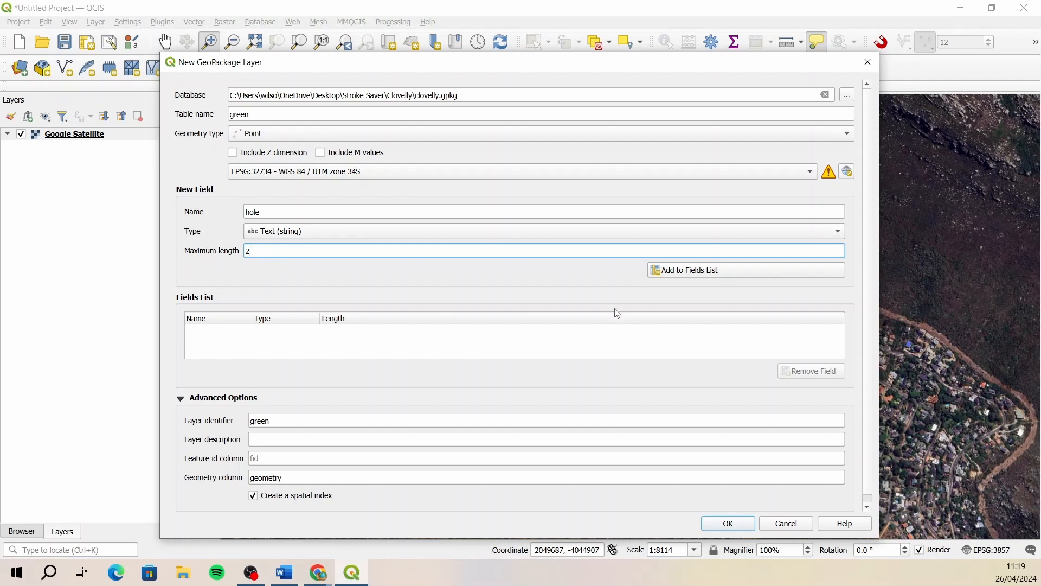
click(698, 276)
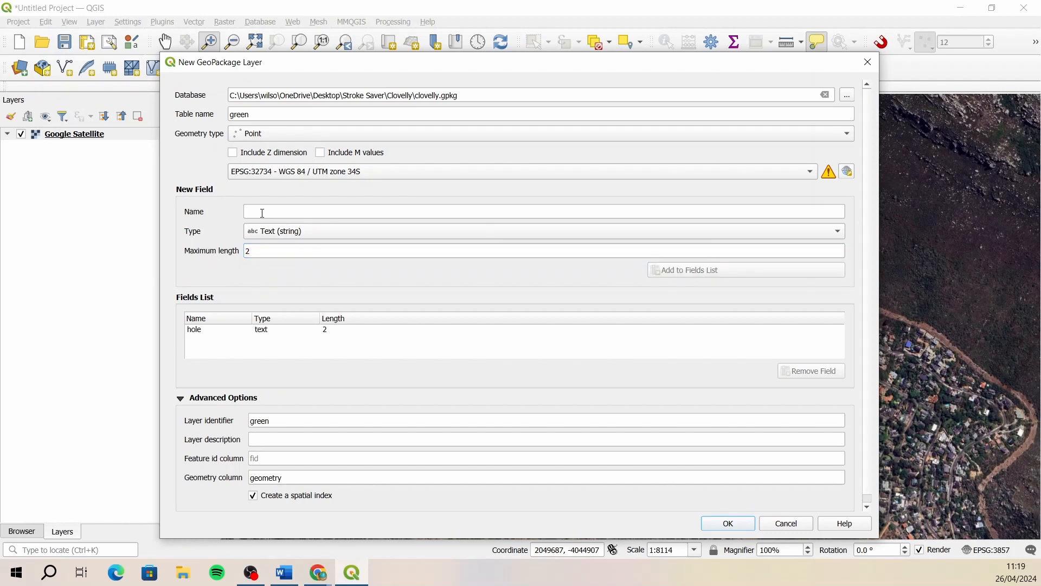
- Add a 32-bit integer field named par to the green layer's fields
text(par)
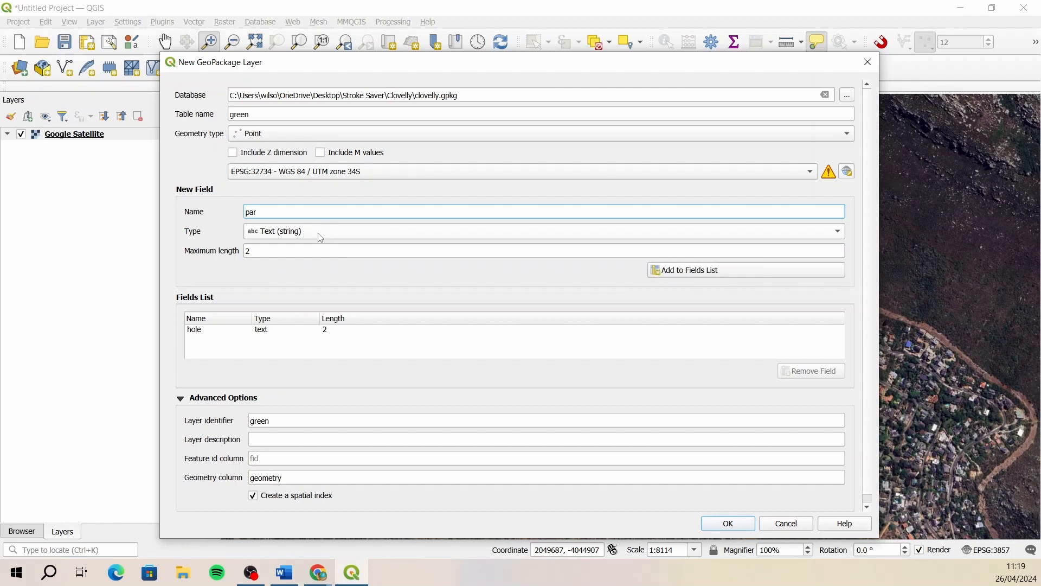
click(321, 238)
click(287, 246)
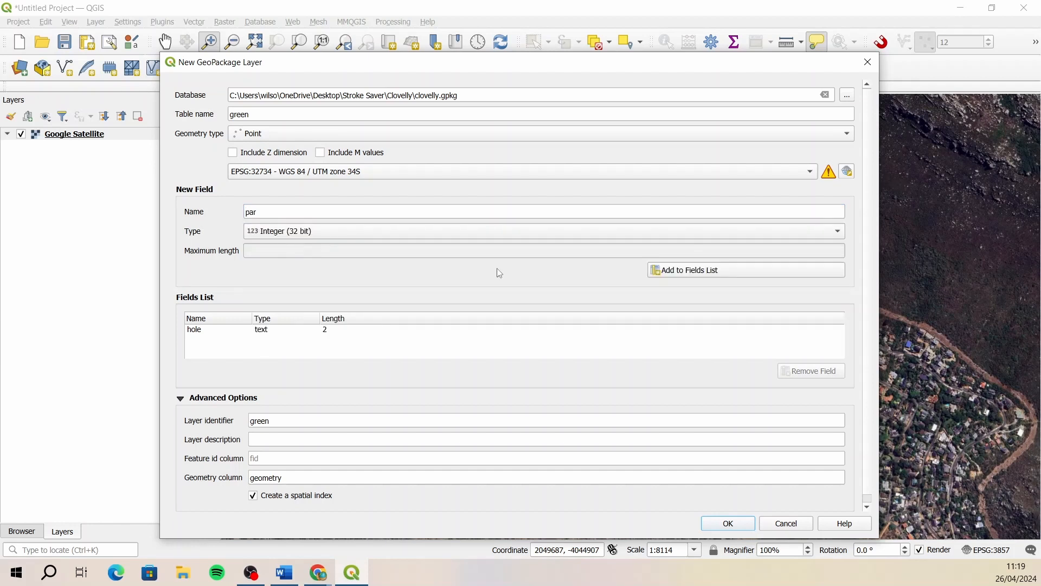
click(681, 276)
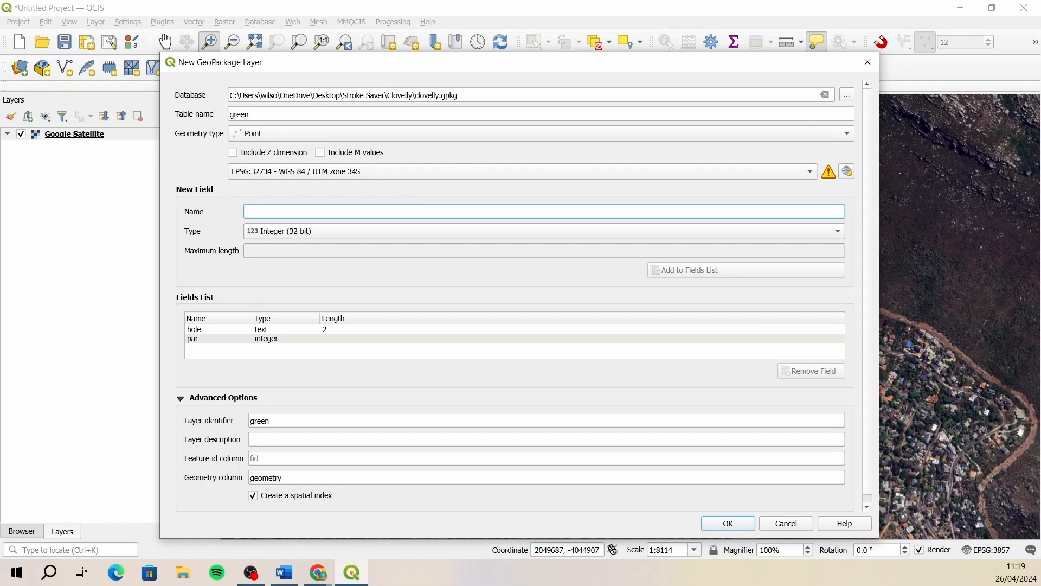
- Add a 32-bit integer field named stroke to the green layer's fields
click(284, 578)
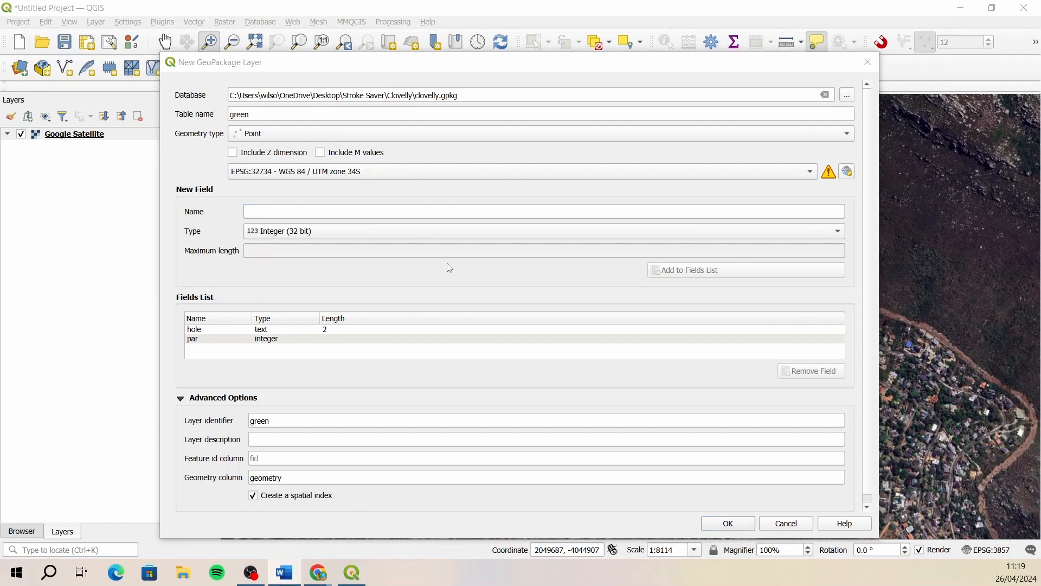
click(273, 211)
text(st)
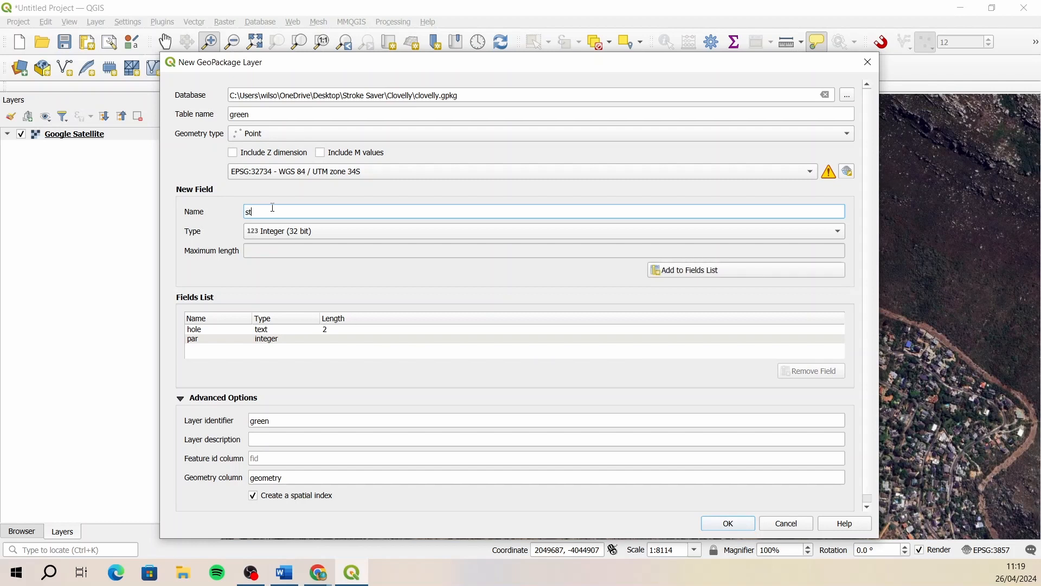
text(roke)
click(686, 273)
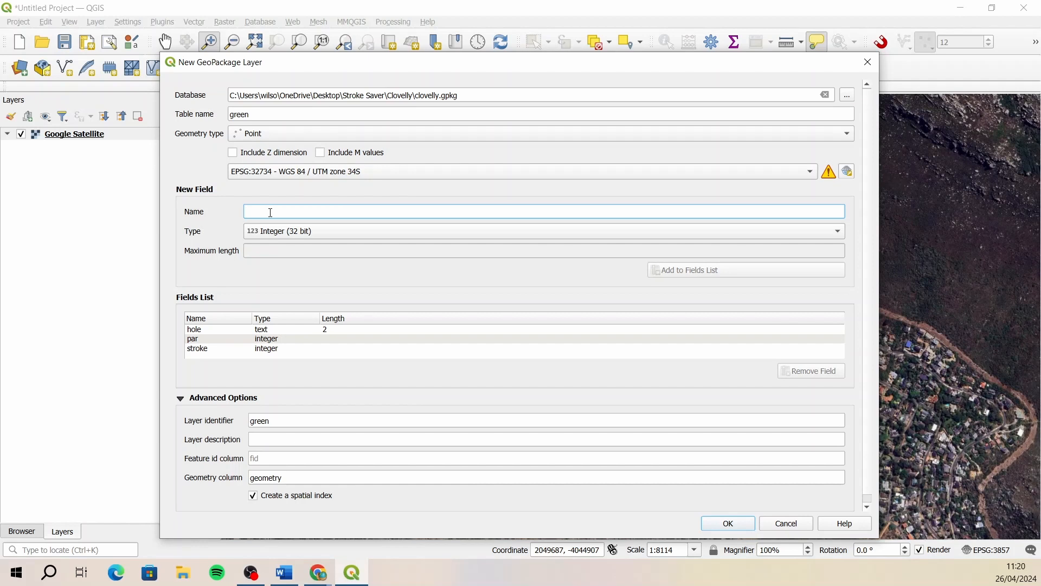
- Add two 32-bit integer fields named t2100m and t2150m to the green layer's fields
text(t2100m)
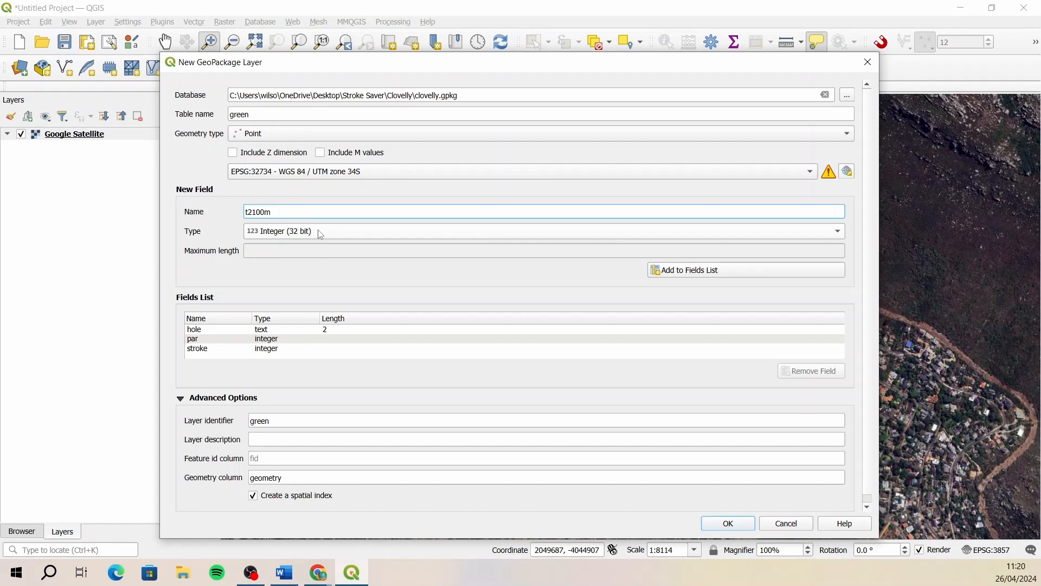
click(682, 274)
click(260, 211)
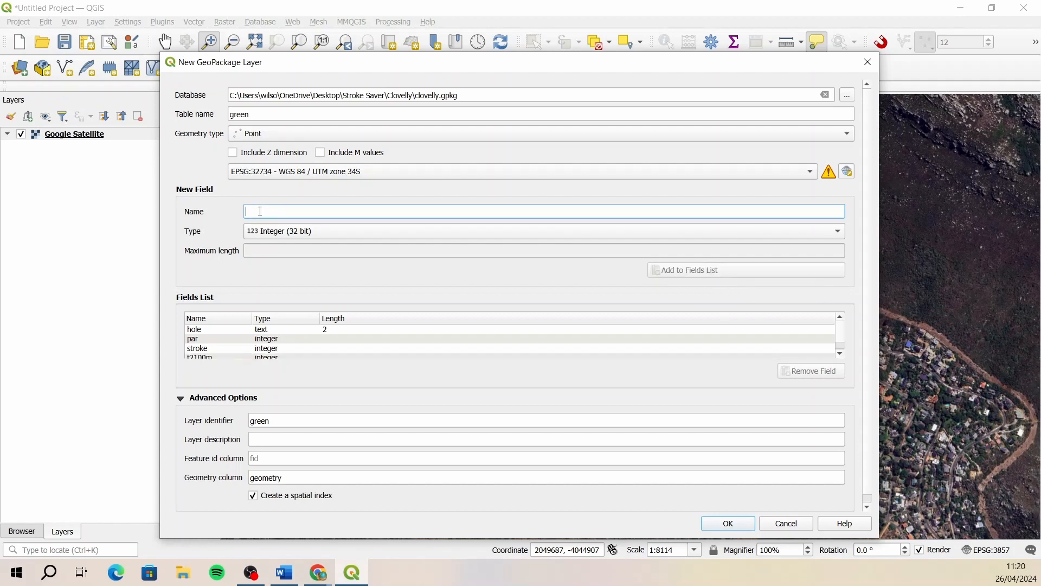
text(t2150m)
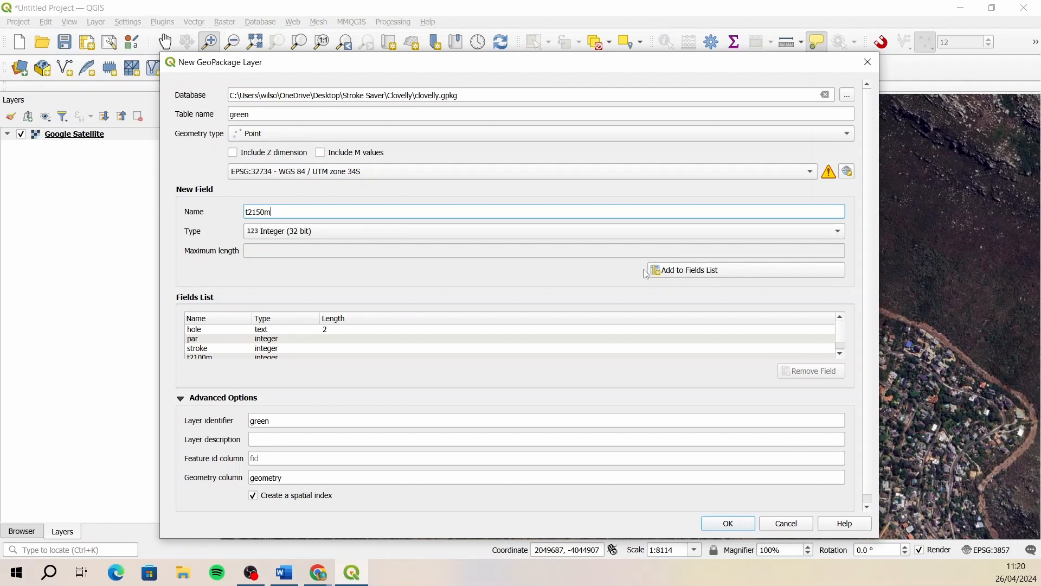
click(701, 273)
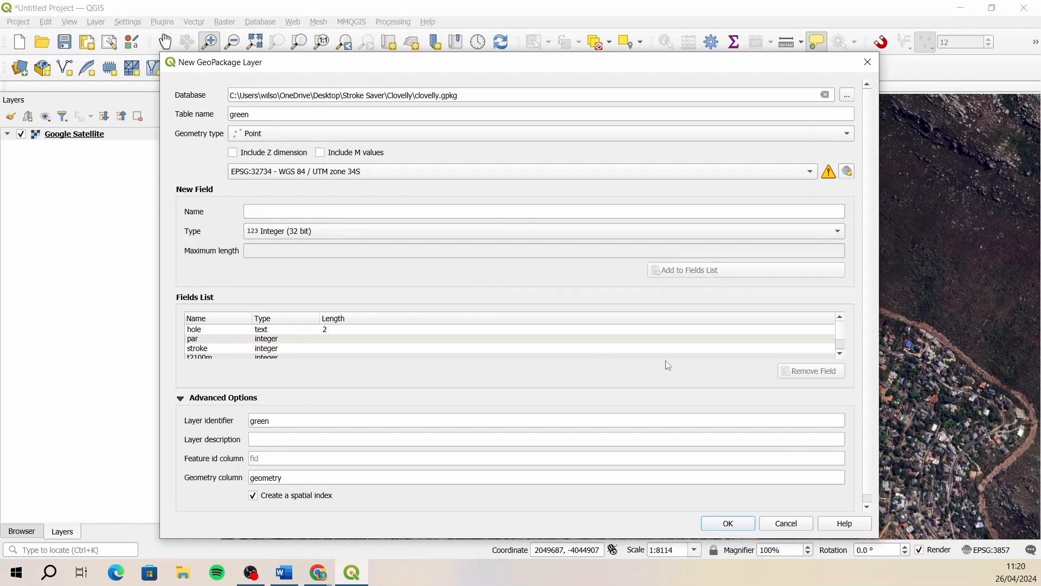
- Enlarge the new layer dialog to show more of the fields list and add a 32-bit integer field named safety
drag(522, 546, 522, 564)
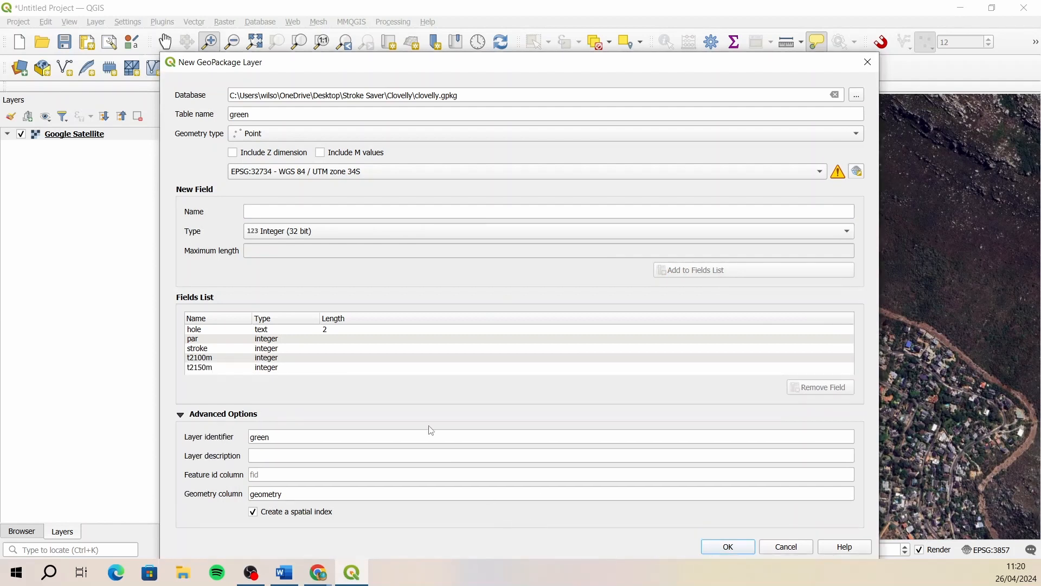
click(285, 369)
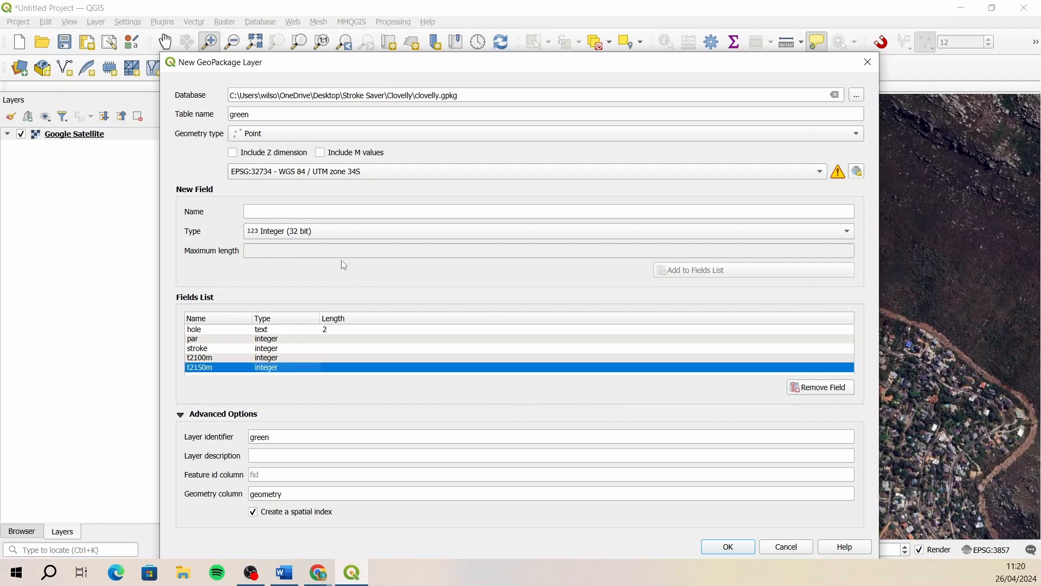
click(270, 216)
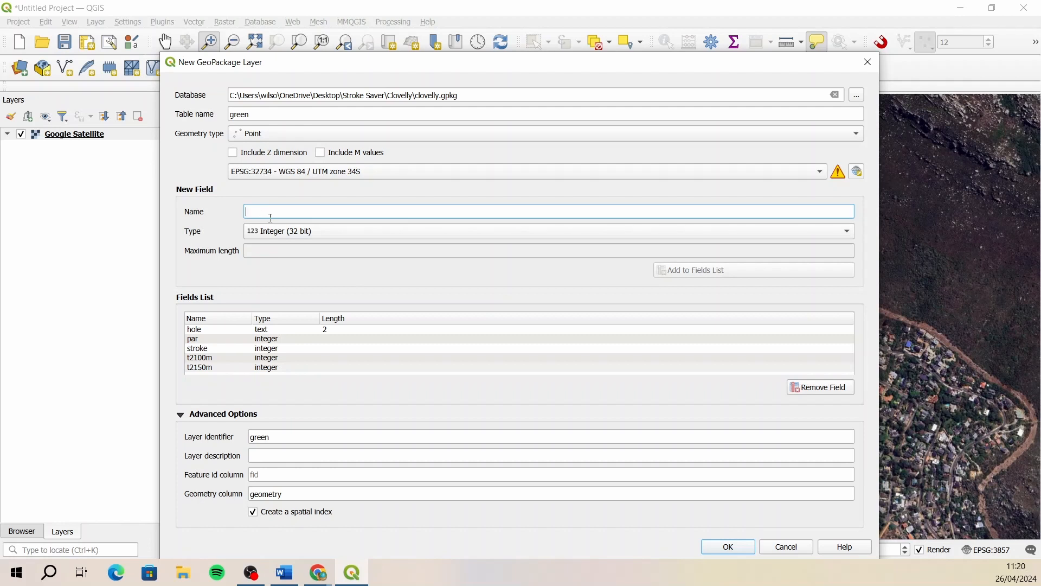
text(safety)
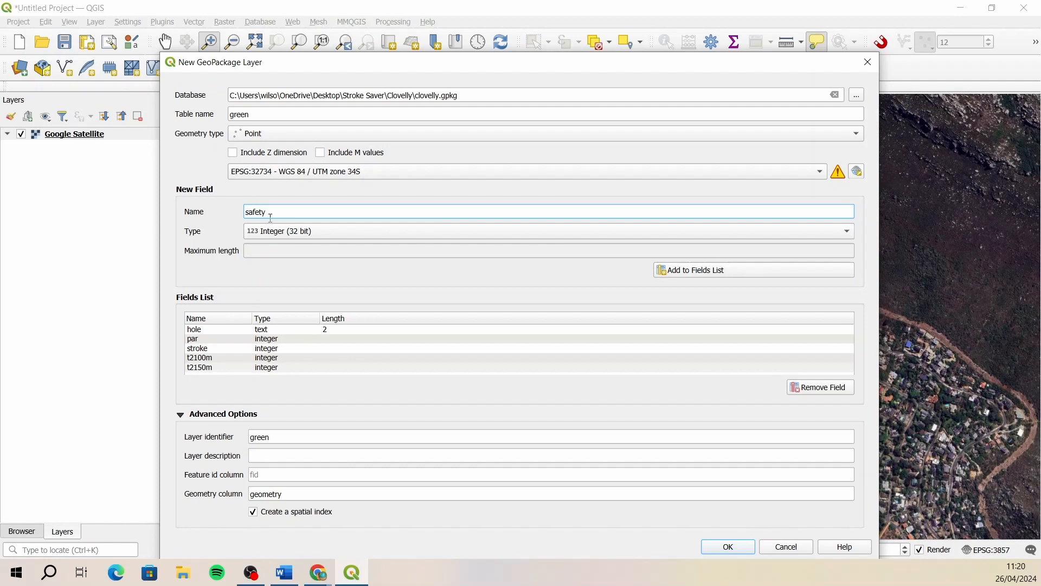
click(698, 270)
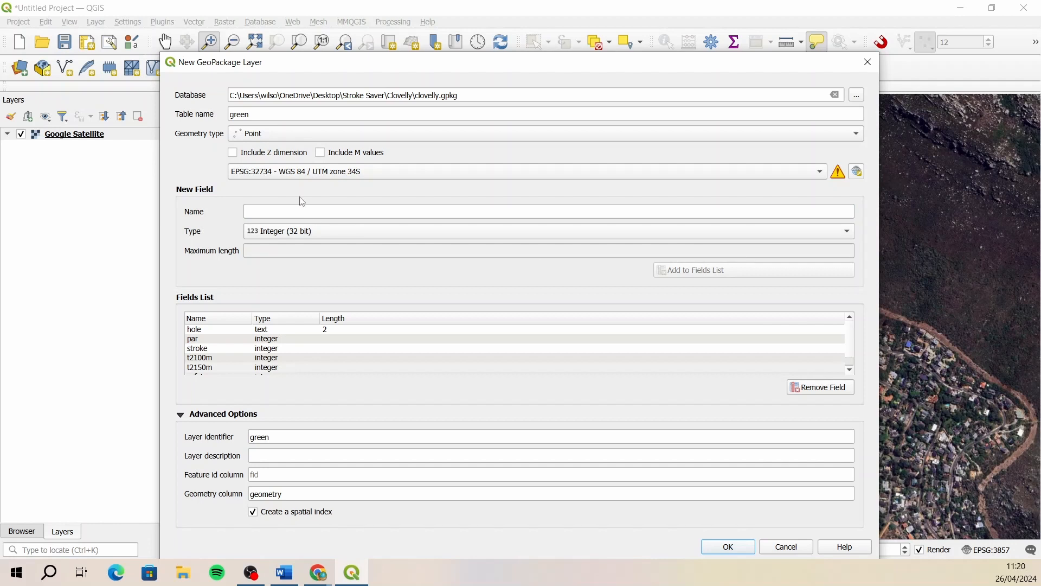
- Add a text field named note with a maximum length of 250 to the green layer's fields
text(note)
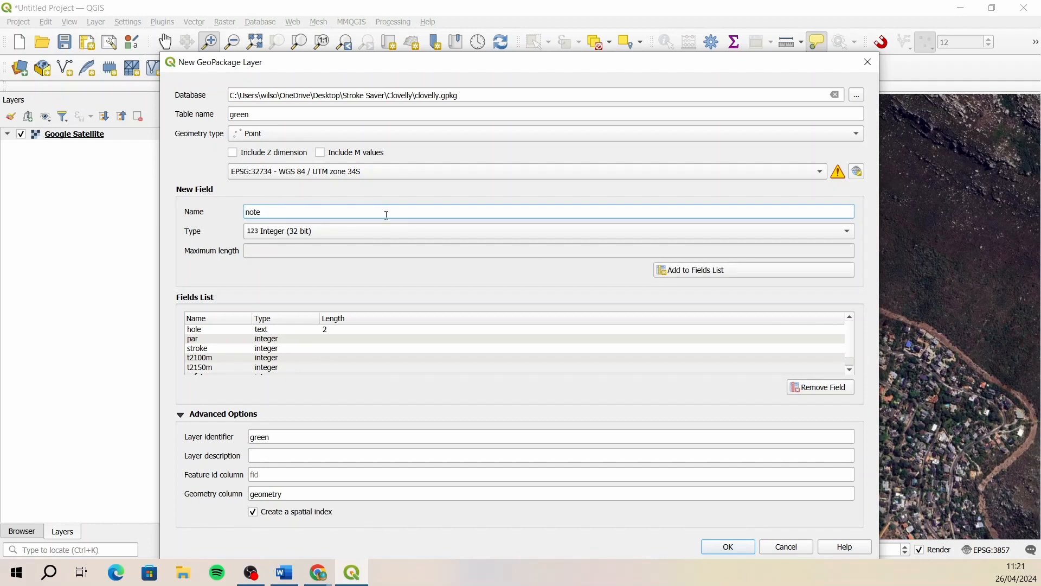
click(340, 235)
click(309, 216)
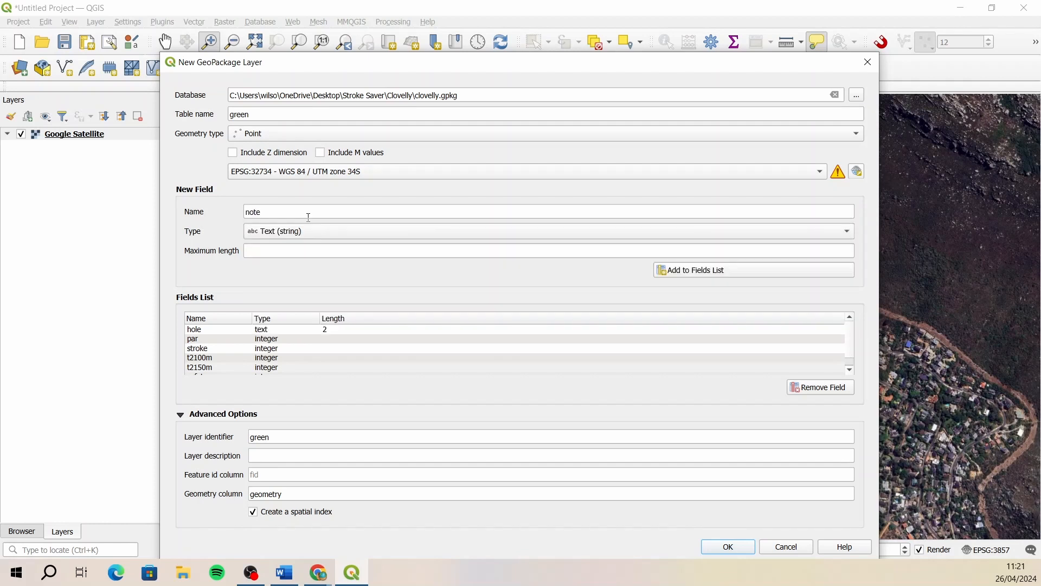
click(298, 253)
text(100)
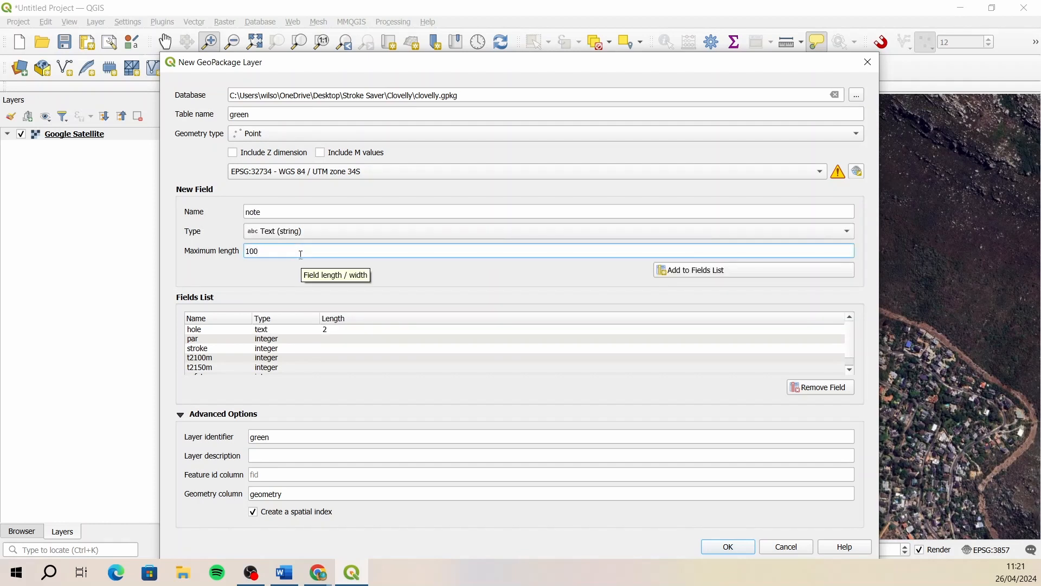
drag(276, 250, 224, 256)
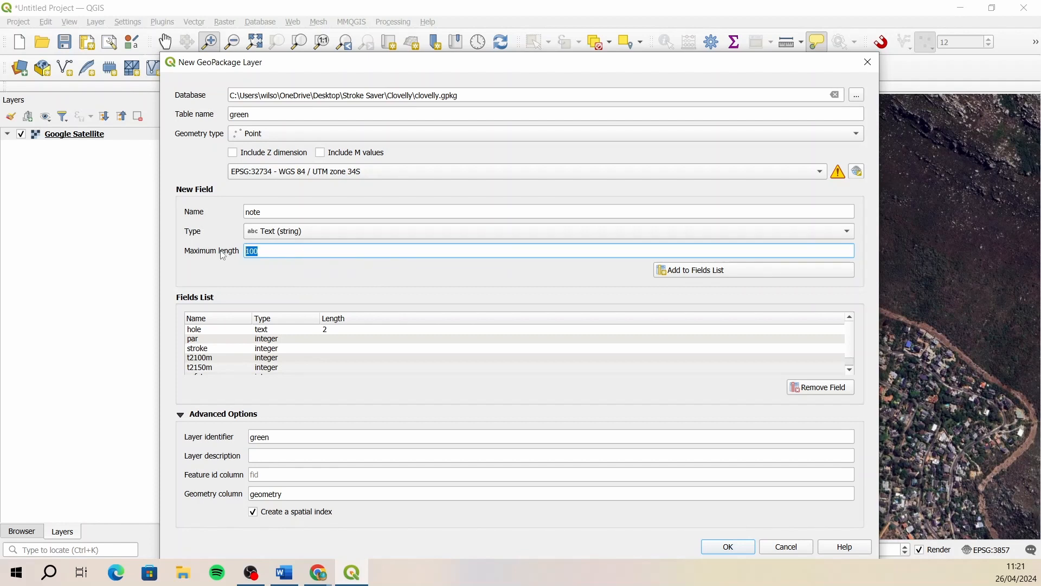
text(250)
click(683, 276)
- Review the complete fields list and create the green point layer in the GeoPackage
drag(845, 337, 850, 364)
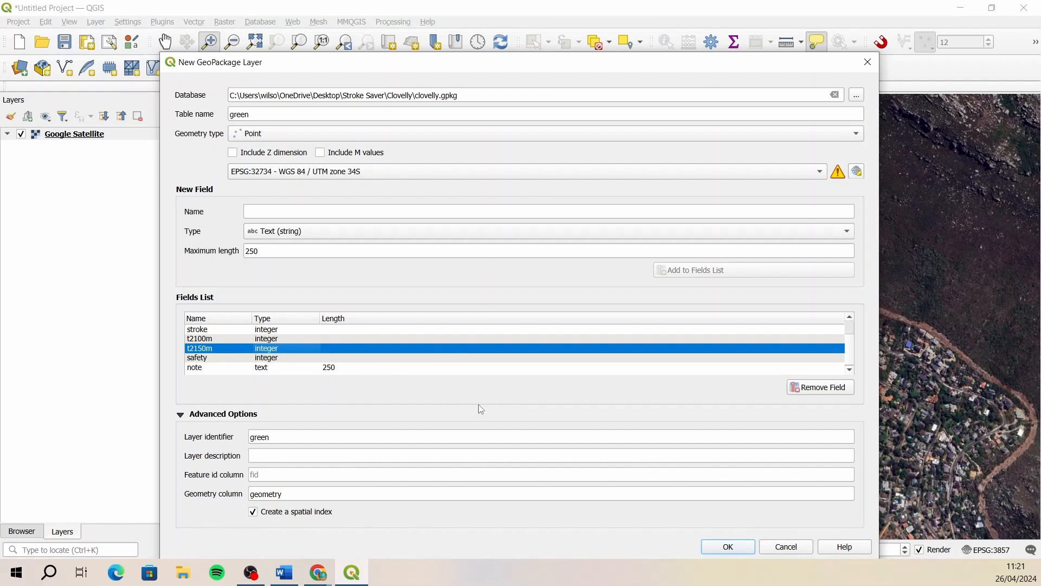
drag(416, 68, 420, 40)
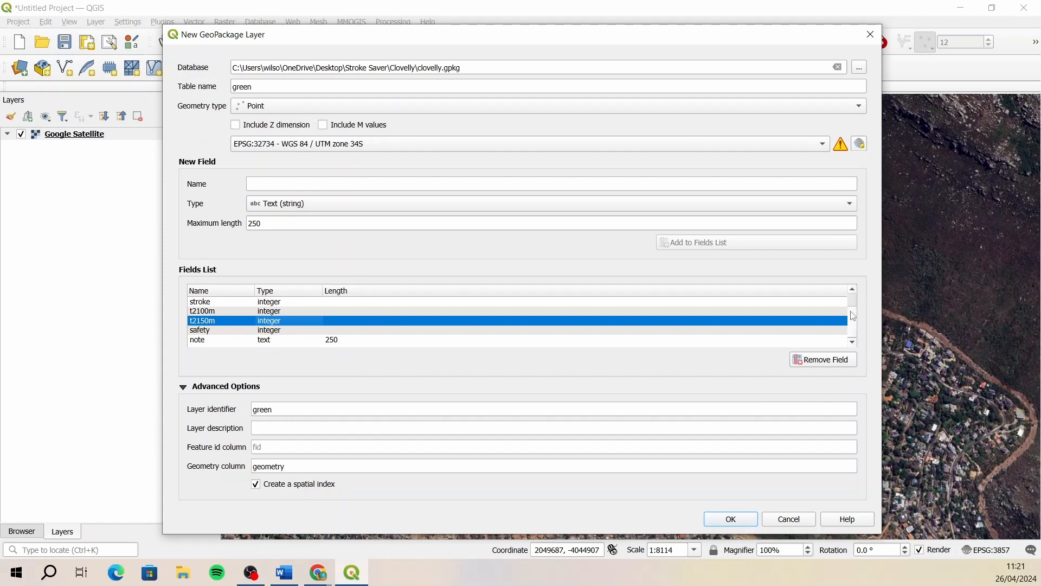
mouse_move(851, 312)
mouse_down()
mouse_move(851, 300)
mouse_move(853, 327)
mouse_up()
click(729, 521)
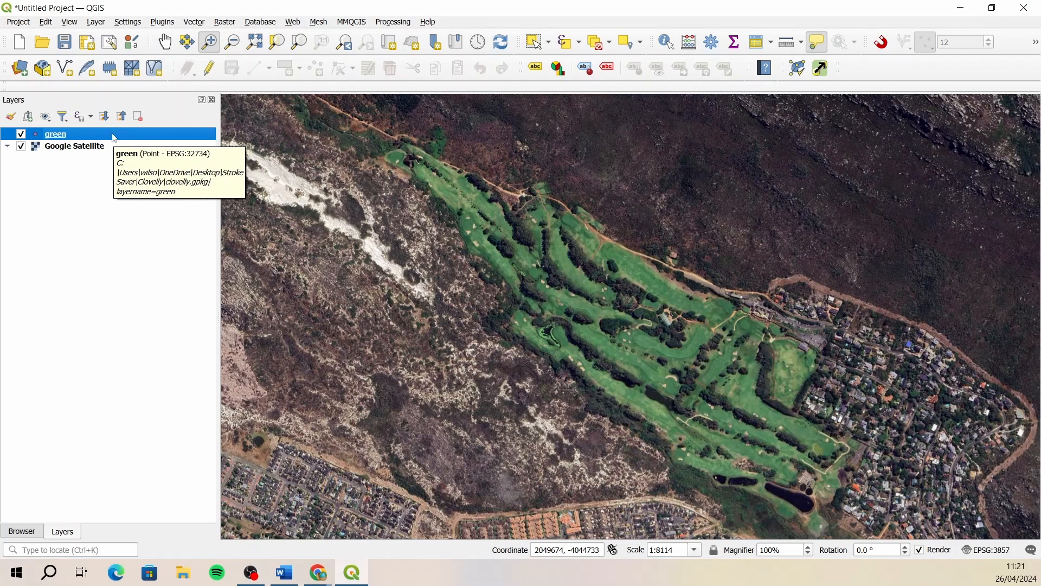
- Examine the field columns in the green layer's attribute table, and close the table
click(77, 147)
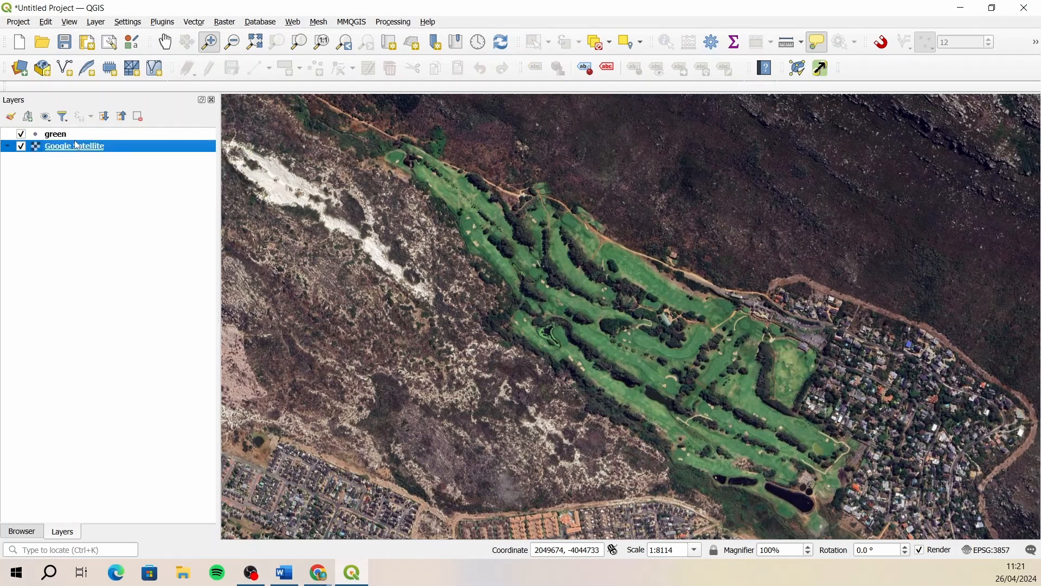
click(95, 137)
right_click(95, 137)
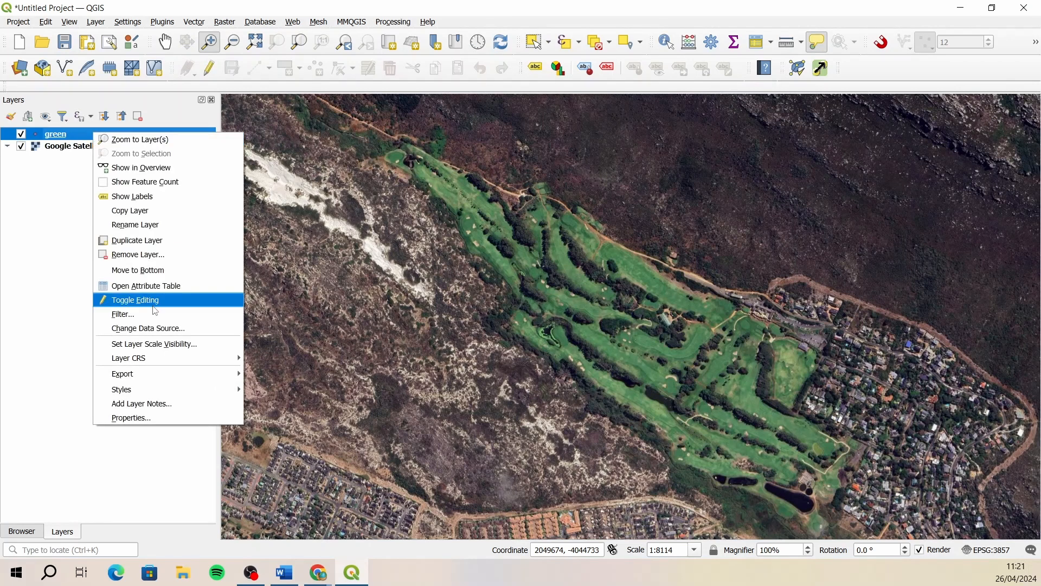
click(171, 286)
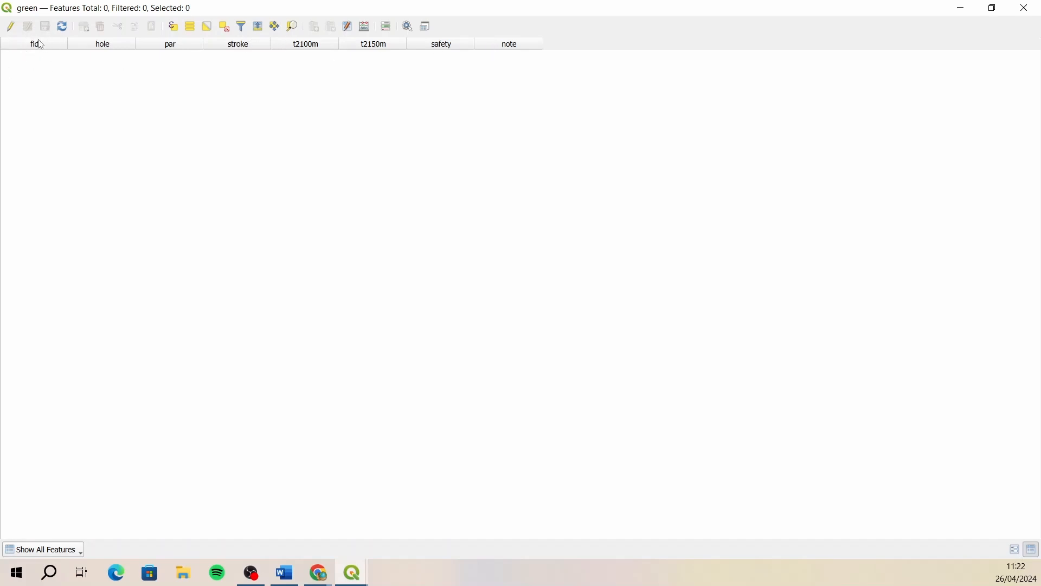
mouse_move(41, 45)
click(1029, 10)
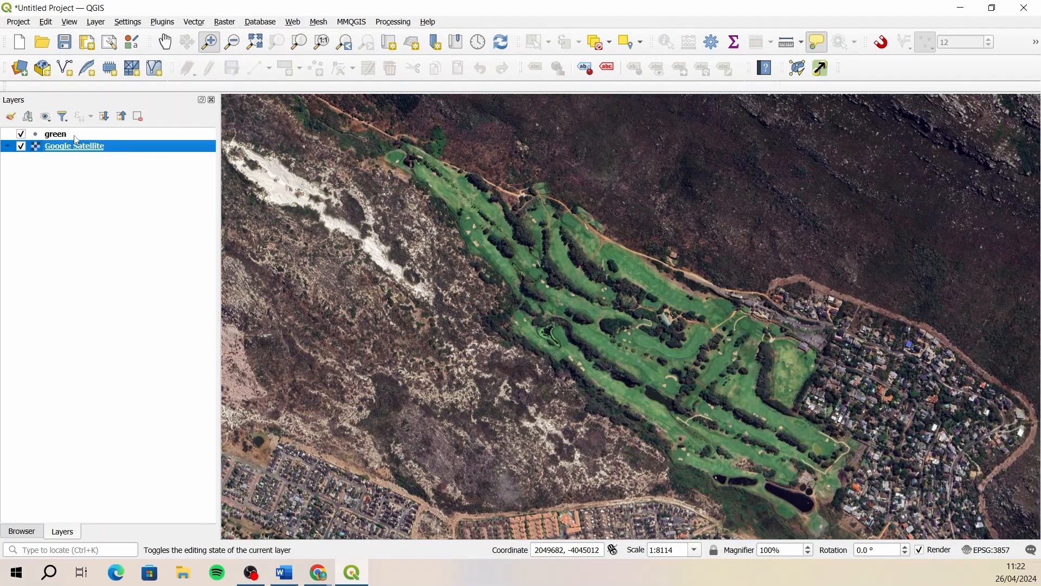
- Open the green layer's styling and apply the dot white preset symbol to its markers
click(11, 117)
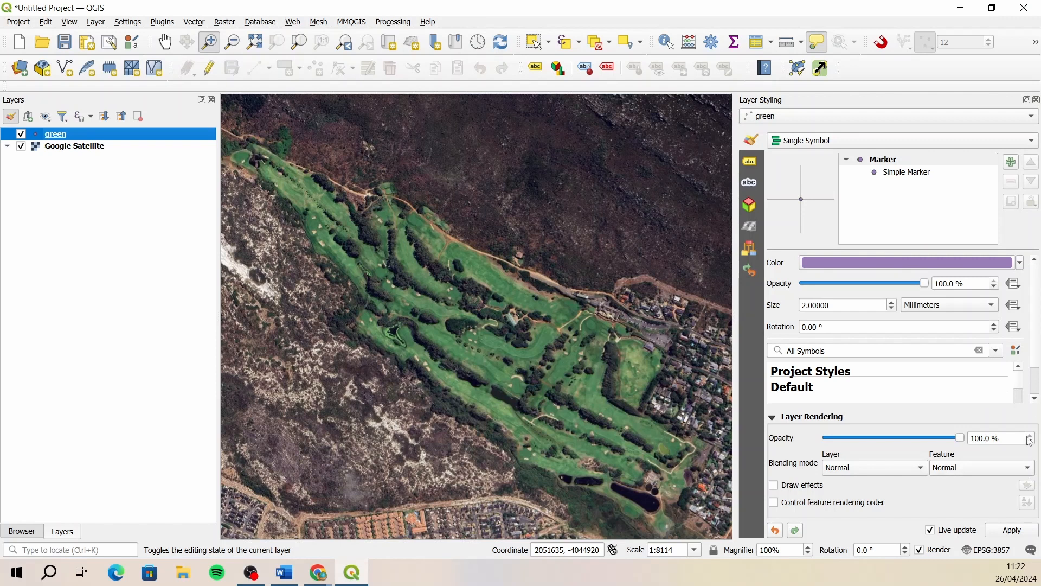
drag(1035, 305, 1036, 333)
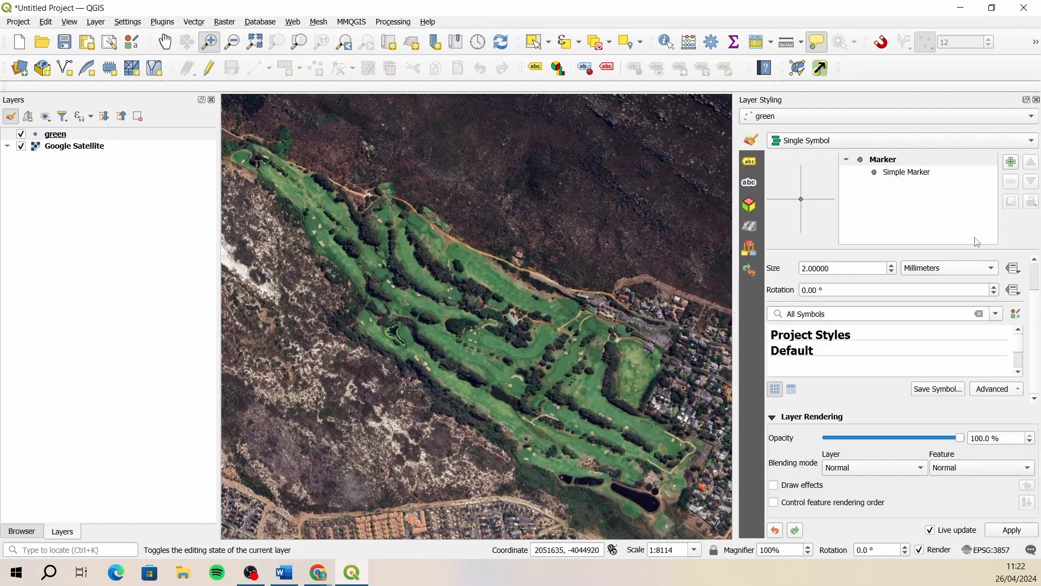
scroll(1019, 350, down, 3)
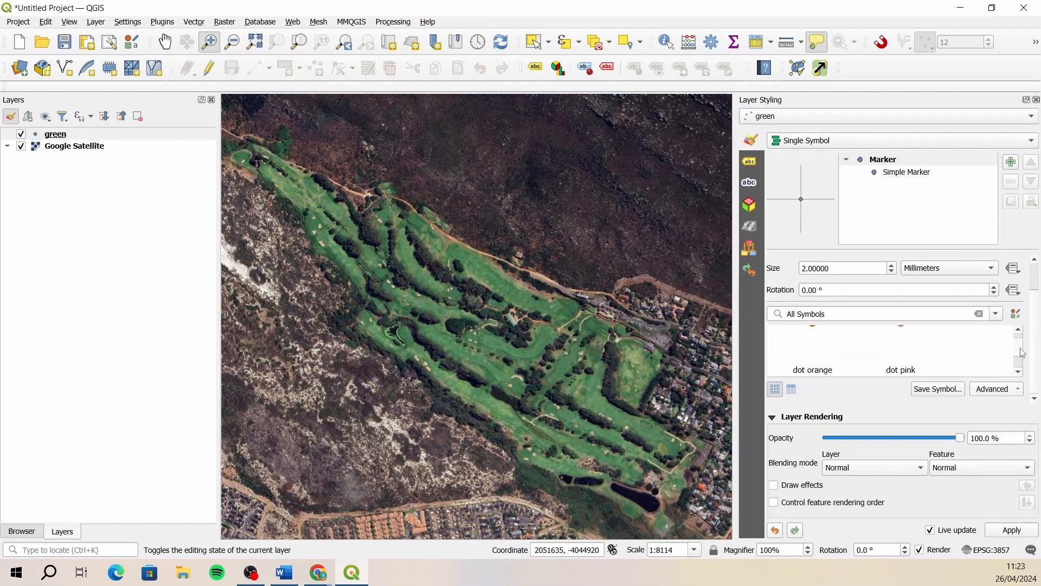
click(1019, 372)
click(1019, 372)
click(1018, 373)
click(1018, 373)
click(1019, 373)
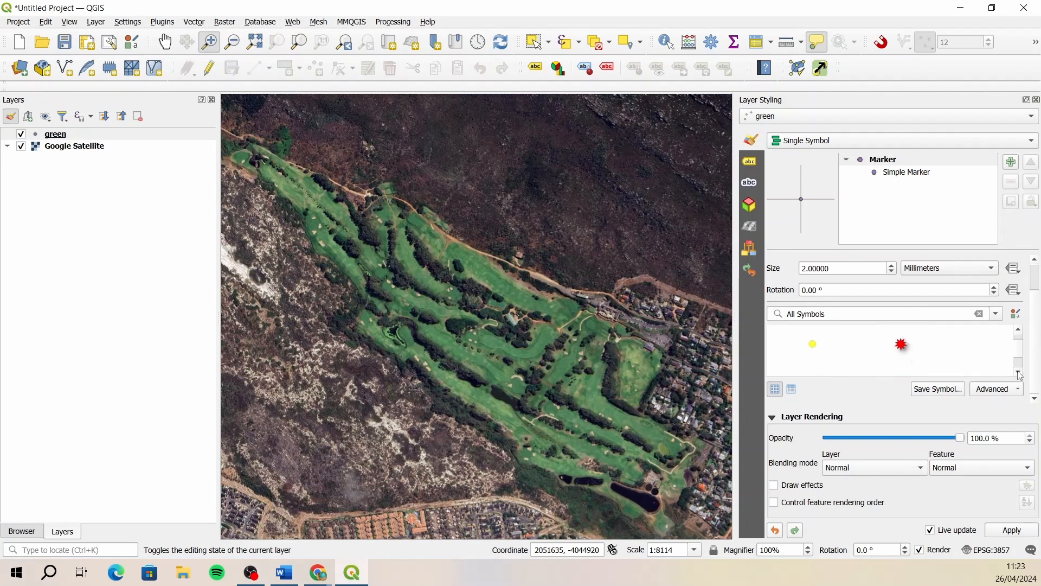
click(1018, 373)
click(1019, 372)
click(1019, 372)
click(1020, 330)
click(1020, 329)
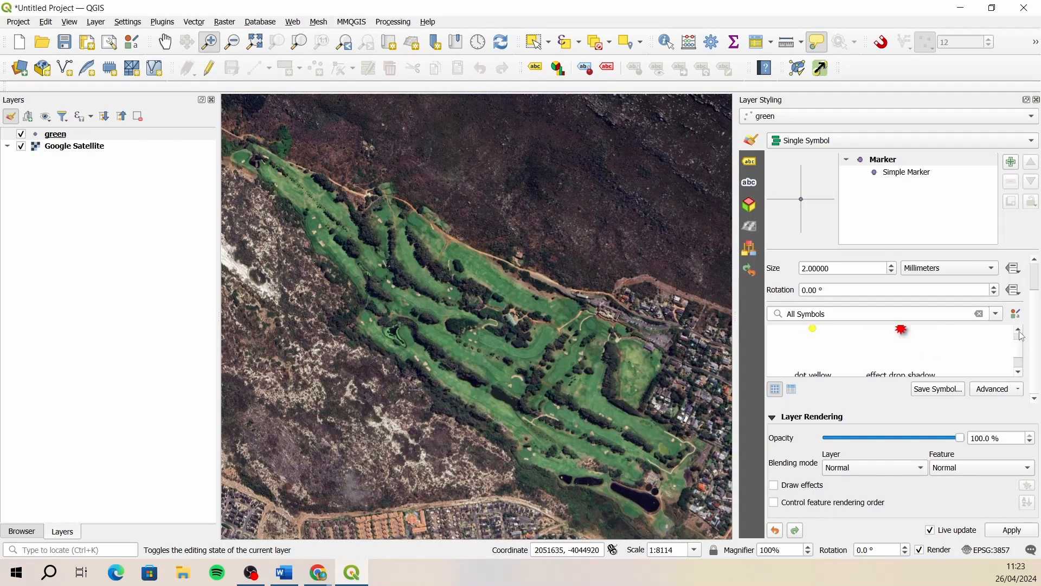
click(1019, 329)
click(1019, 330)
click(1020, 332)
click(1021, 331)
click(1021, 332)
click(1020, 332)
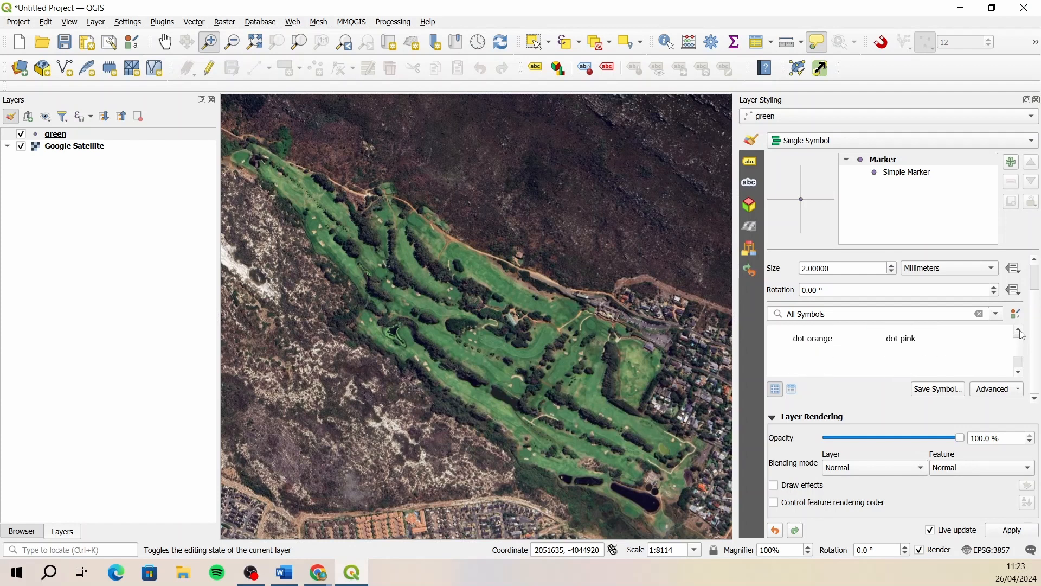
click(1021, 332)
click(1020, 332)
click(1021, 332)
click(1021, 332)
click(1021, 332)
click(1020, 332)
click(1021, 332)
click(1020, 332)
click(1020, 332)
click(1020, 332)
click(1021, 332)
click(1020, 331)
click(1021, 332)
click(814, 349)
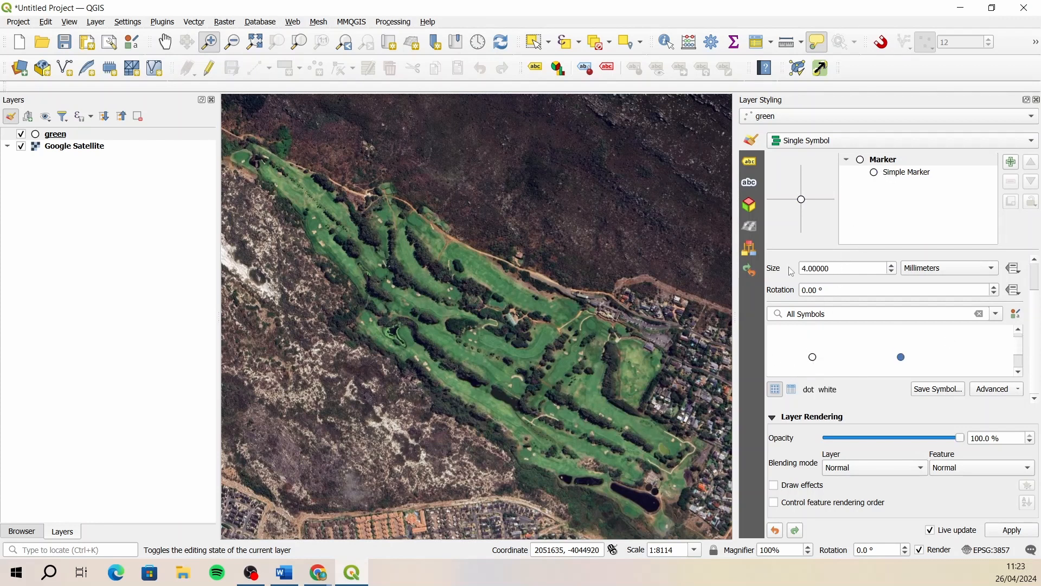
- Enable single labels for the green layer with the hole field as the label value
click(752, 163)
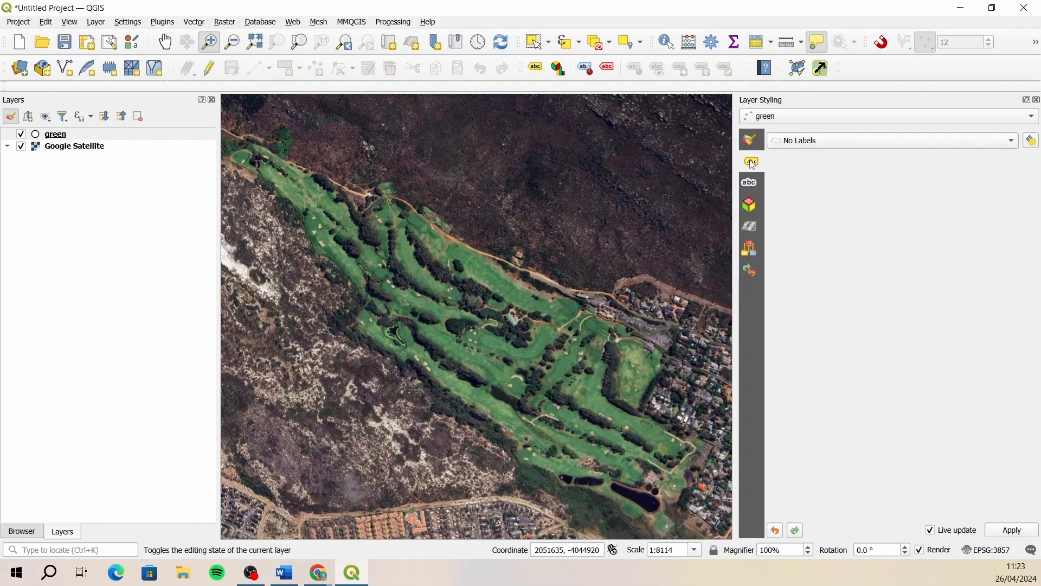
click(754, 142)
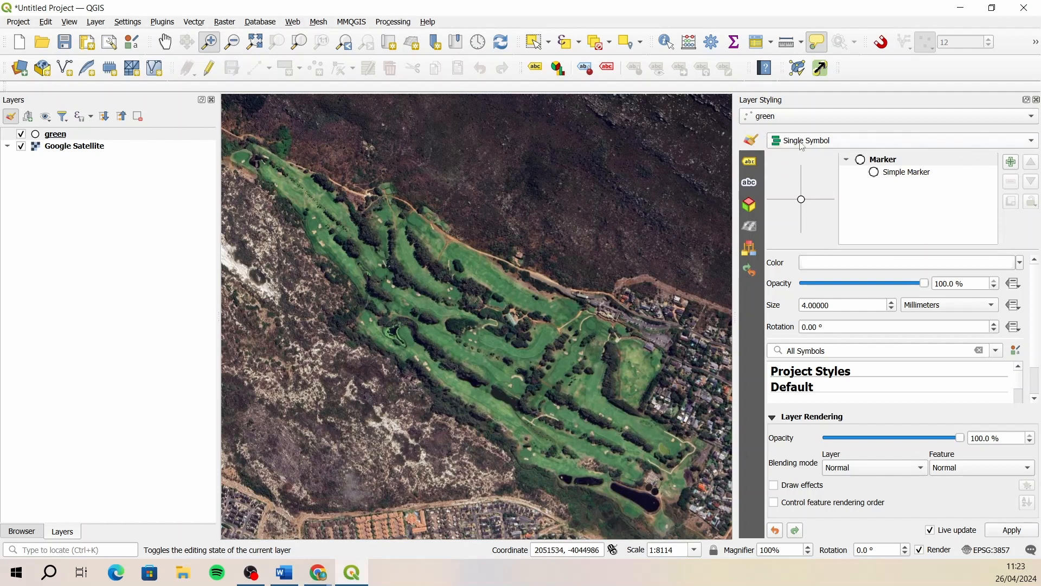
click(752, 162)
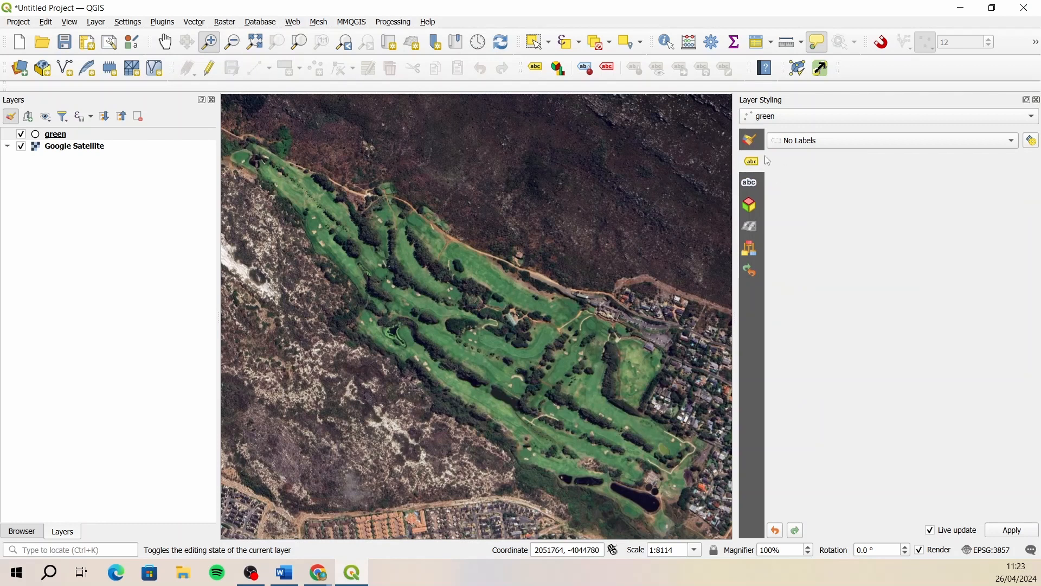
click(870, 150)
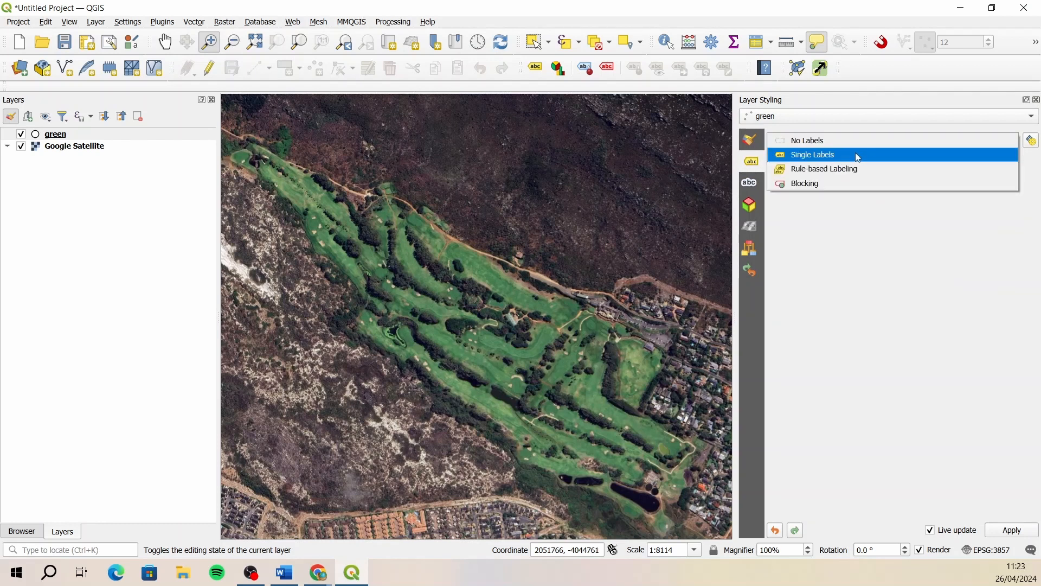
click(858, 155)
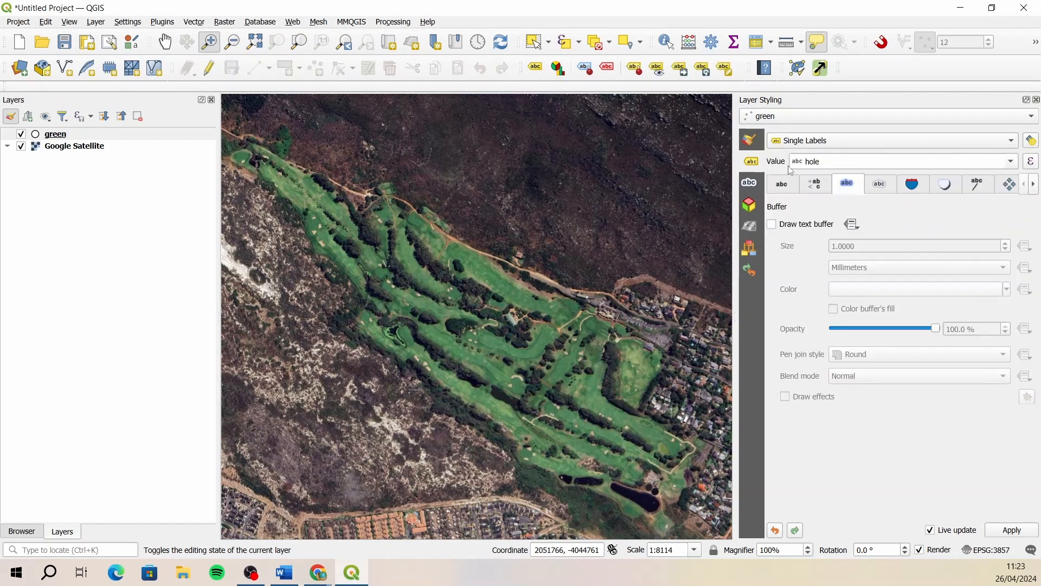
click(1013, 163)
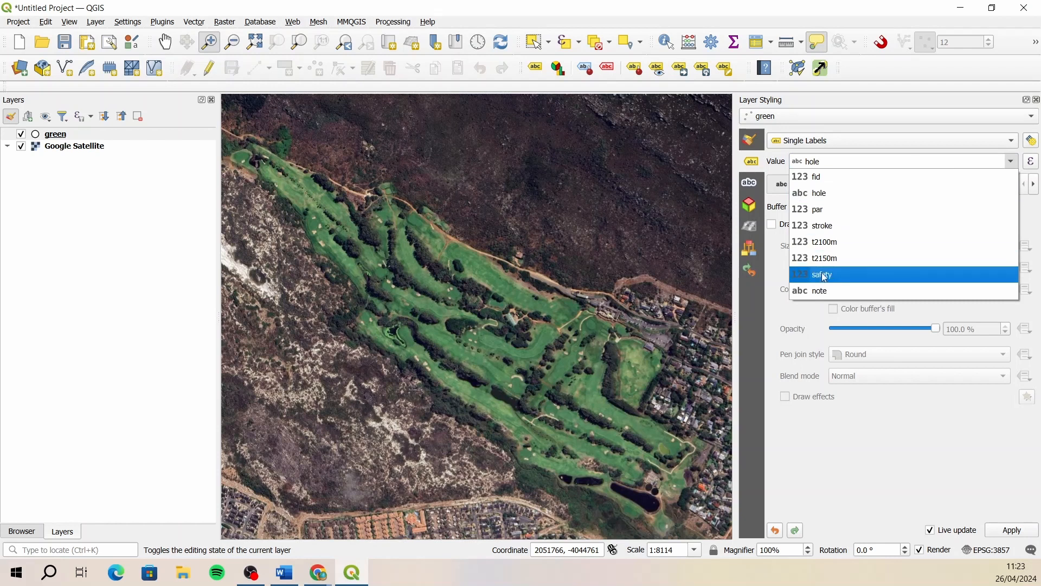
click(828, 194)
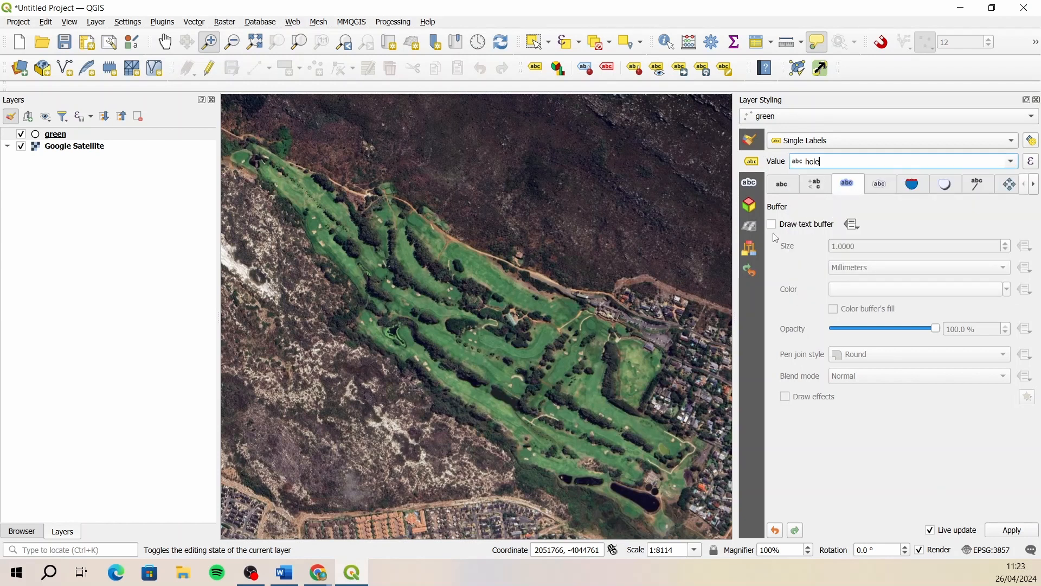
- Turn on the text buffer for the green layer's hole labels
click(777, 185)
click(820, 192)
click(848, 190)
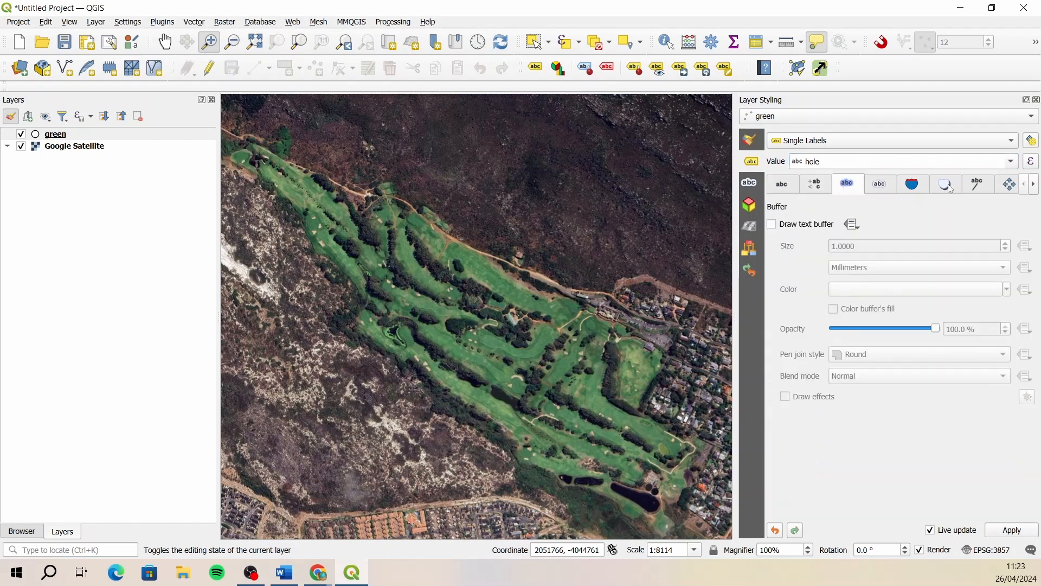
click(813, 188)
click(789, 188)
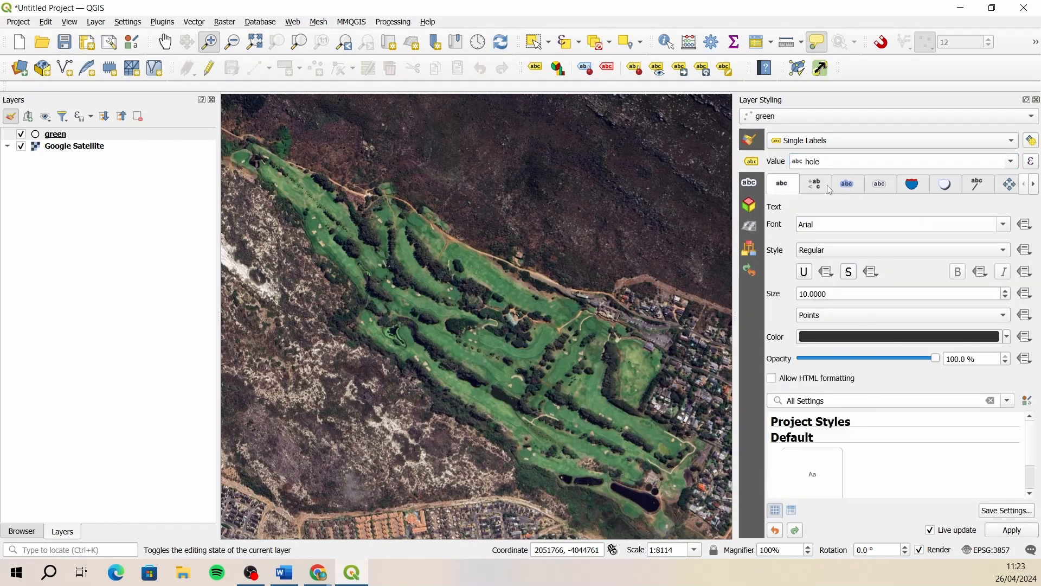
click(828, 188)
click(852, 188)
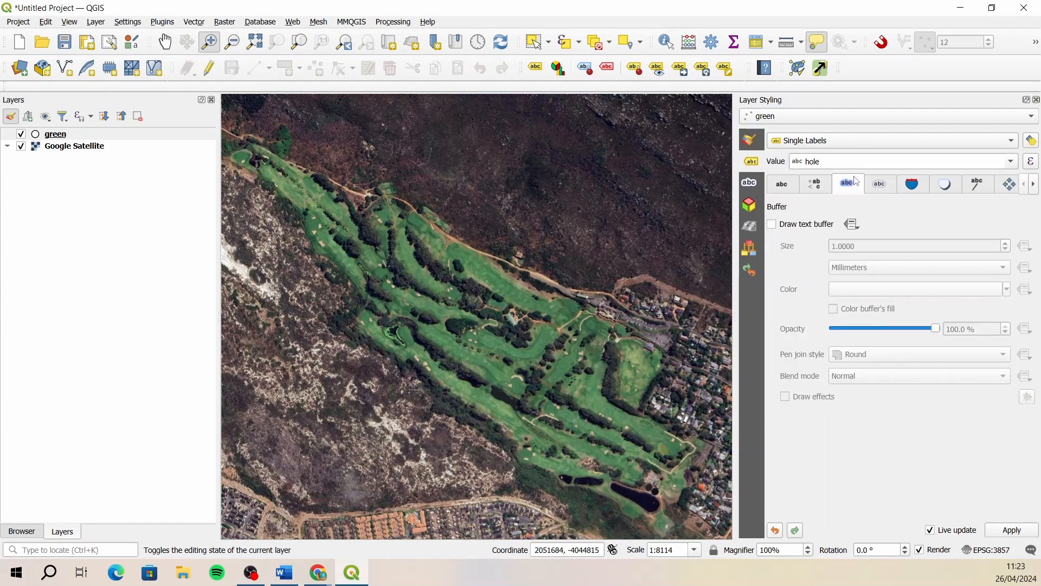
click(772, 225)
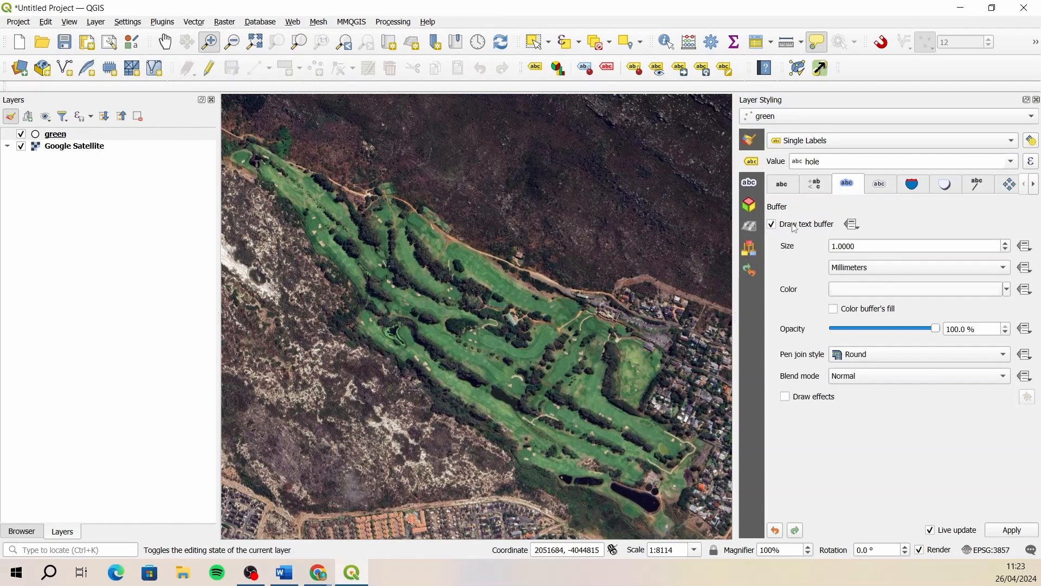
- Review the label text, placement and rendering settings, and close the layer styling
click(781, 186)
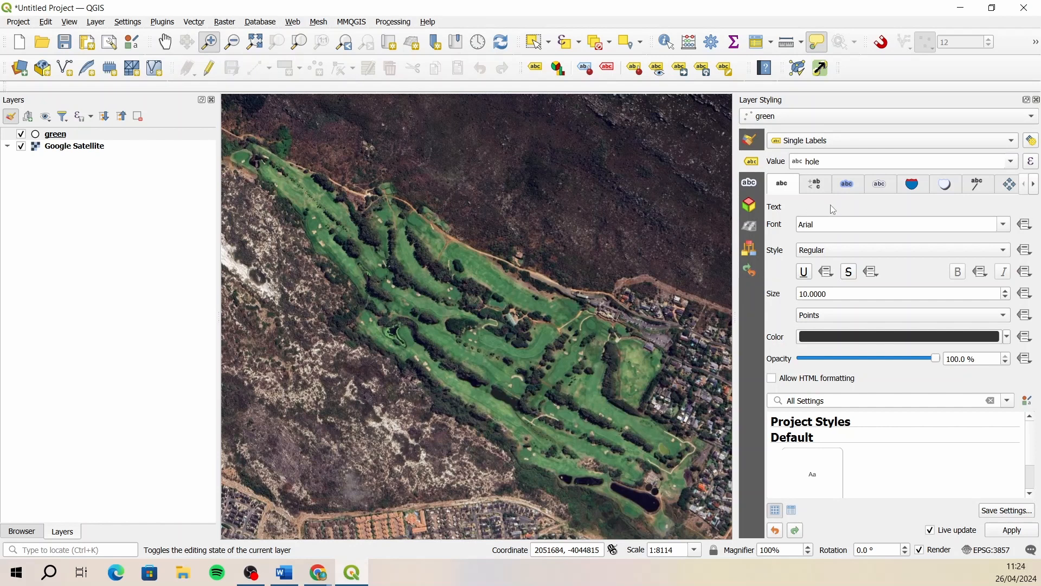
click(1036, 186)
click(969, 185)
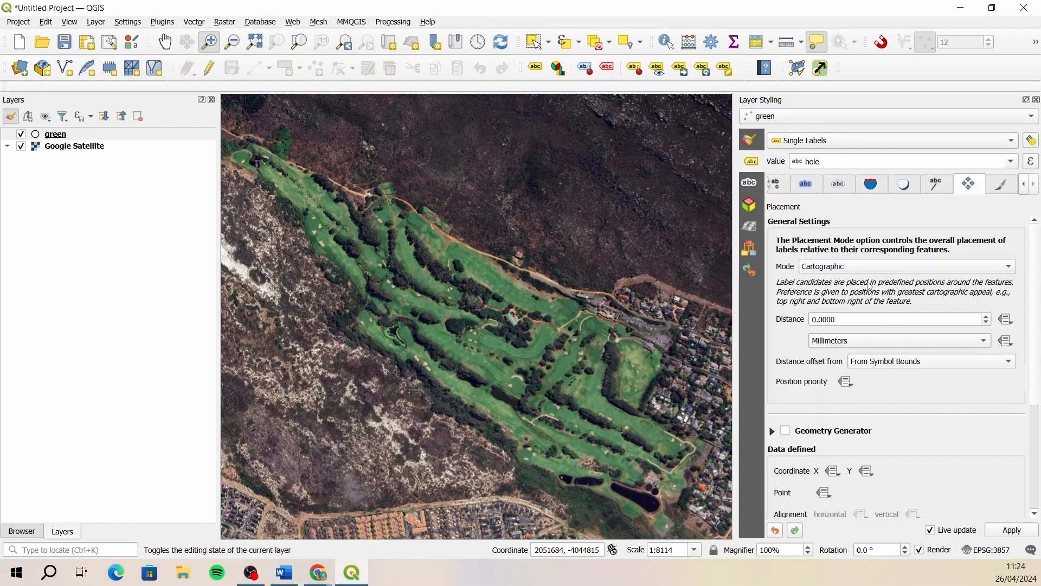
click(1000, 187)
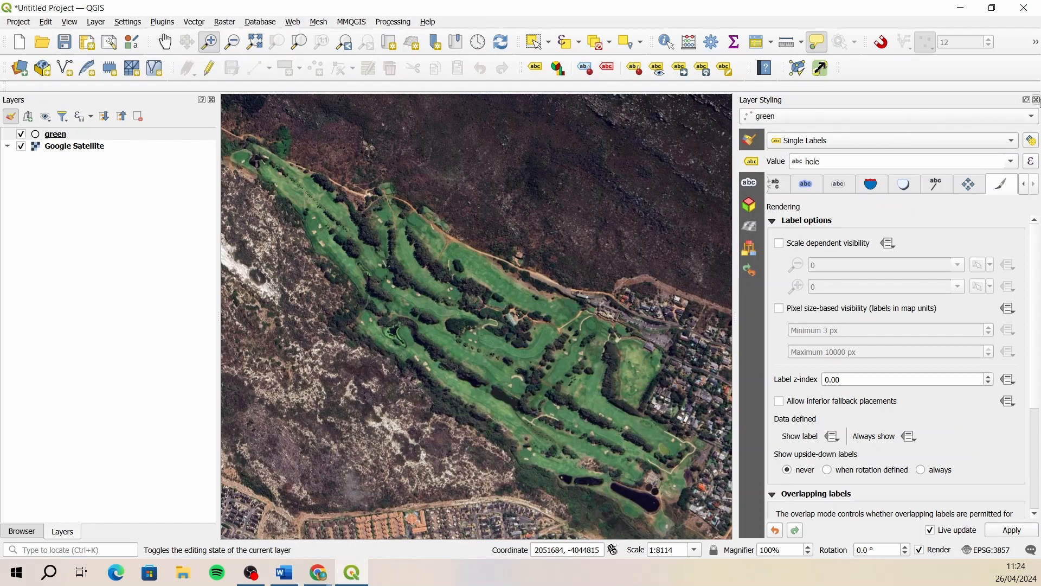
click(1036, 100)
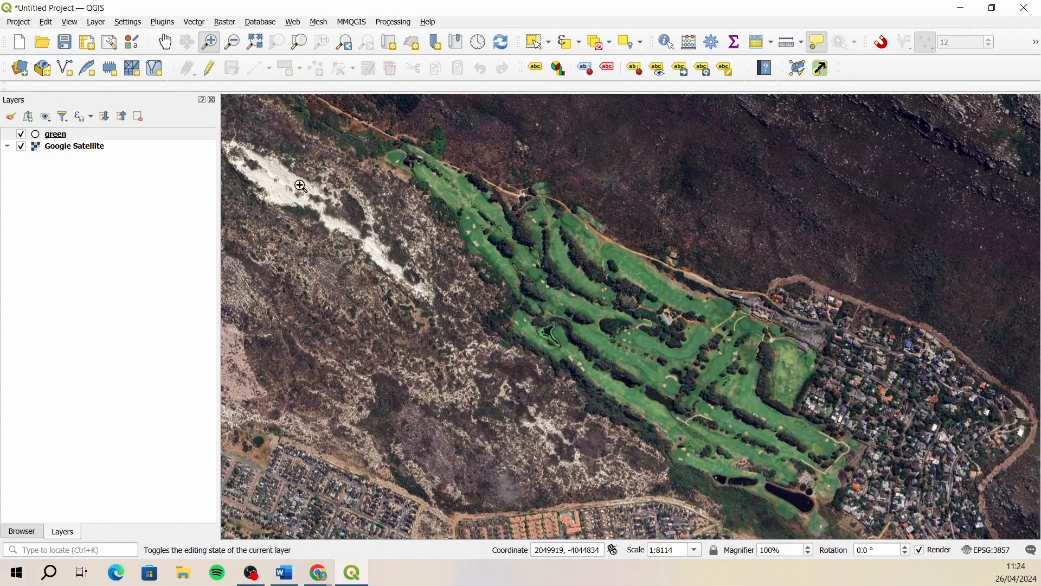
- Start editing the green layer and place a point at the centre of the putting green surrounded by four bunkers, west of the green-roofed building
click(154, 135)
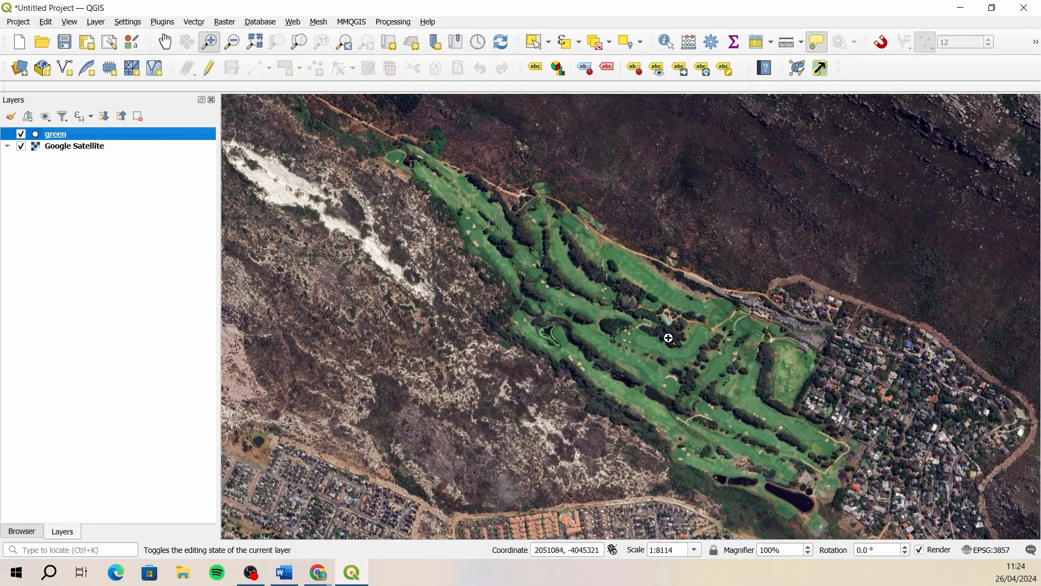
scroll(658, 337, up, 1)
scroll(658, 336, up, 1)
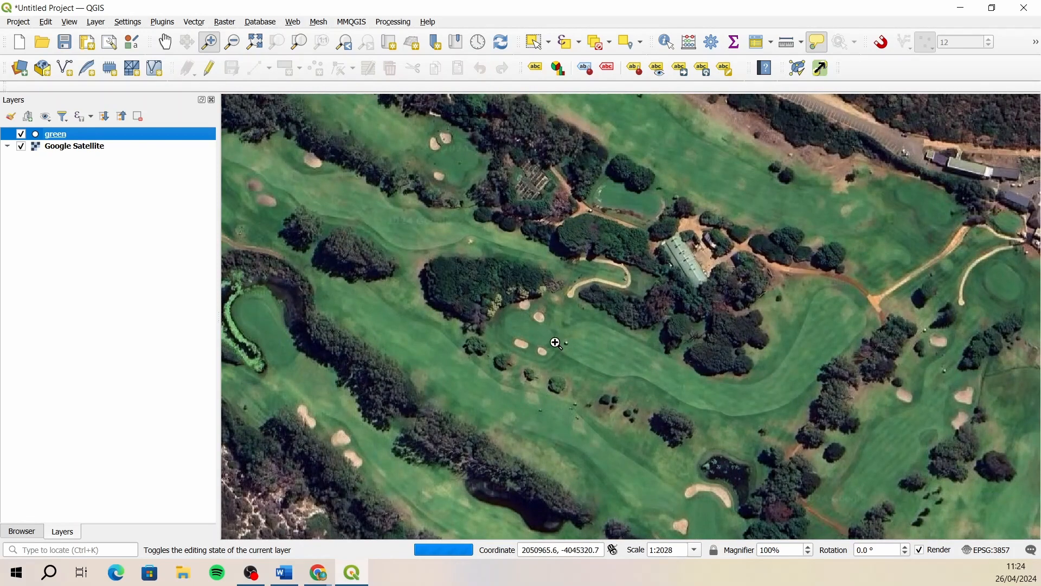
scroll(512, 336, up, 1)
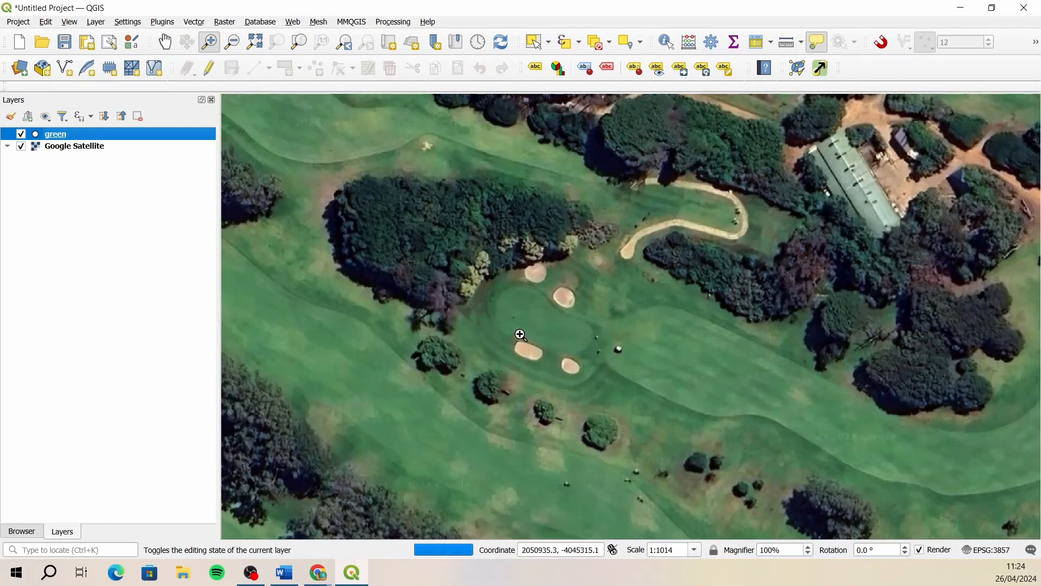
scroll(510, 337, up, 1)
scroll(496, 334, down, 3)
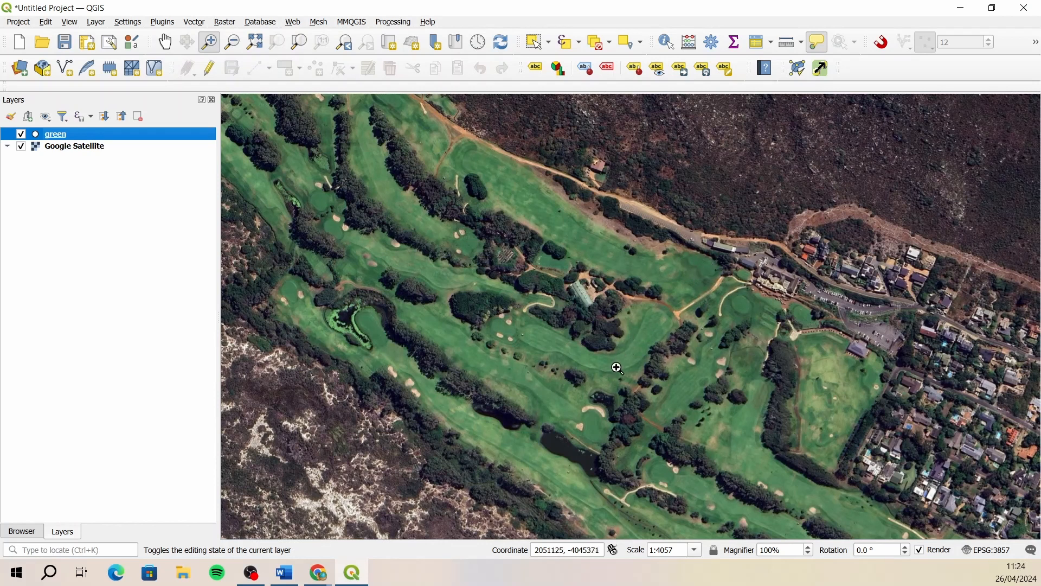
scroll(501, 330, up, 2)
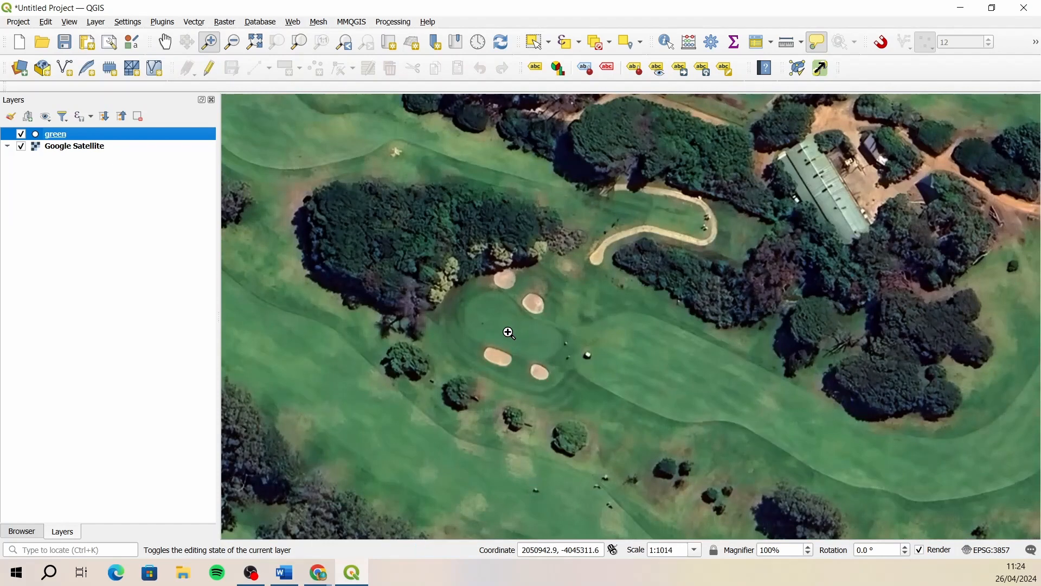
scroll(507, 333, up, 1)
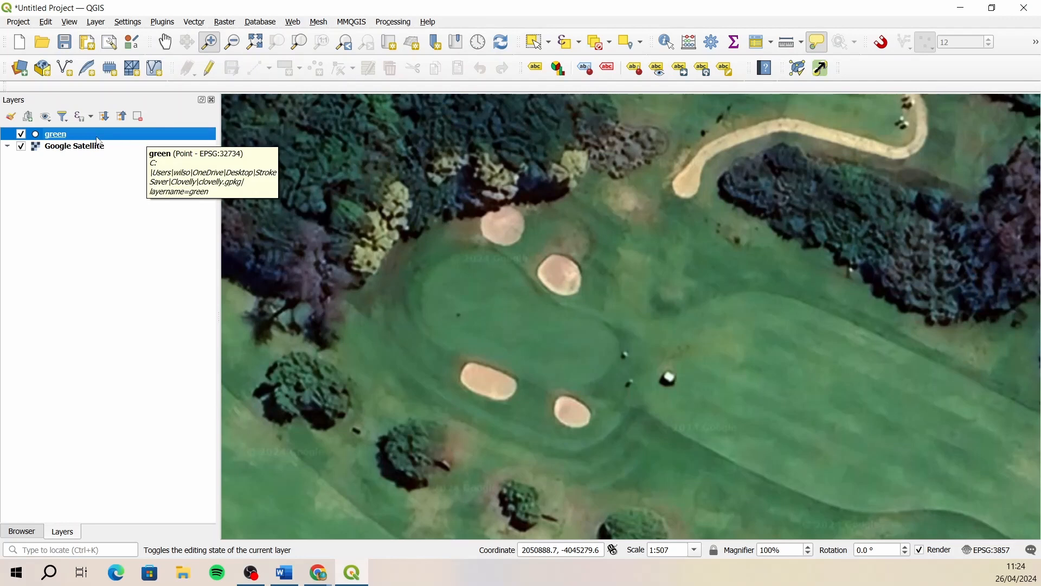
click(208, 72)
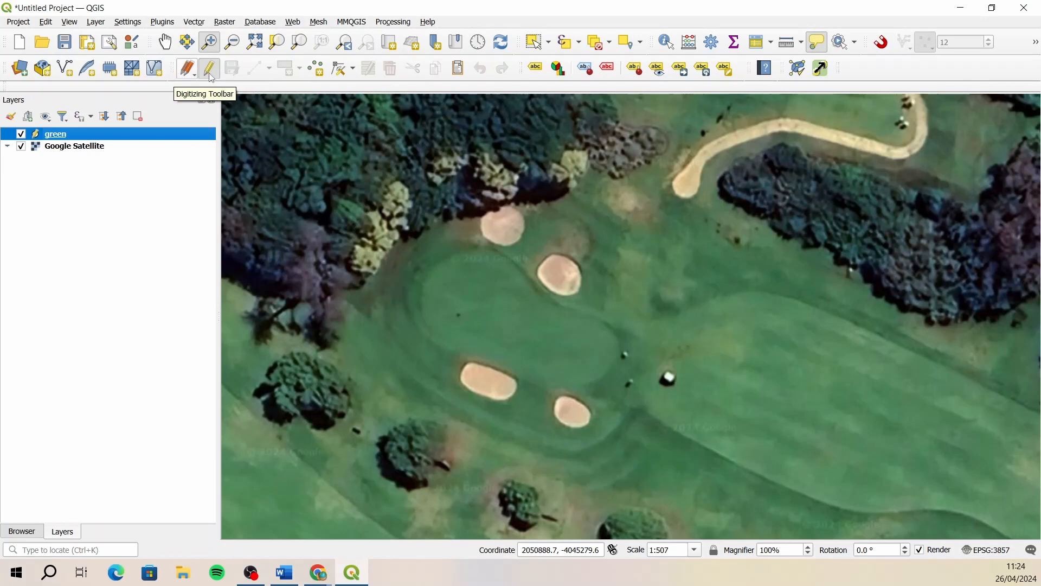
click(319, 71)
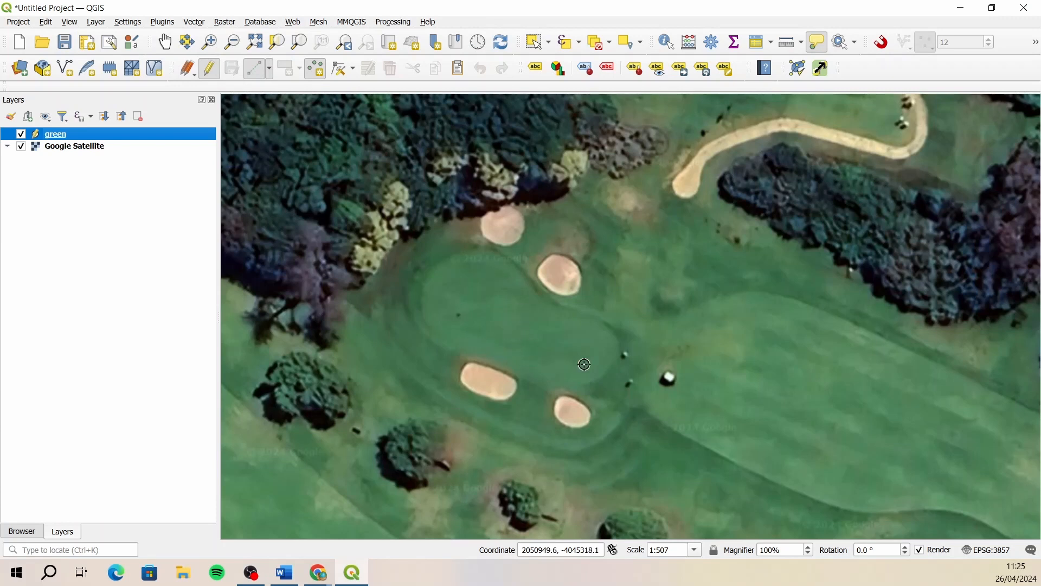
click(518, 327)
- Fill in the new point's attributes with hole 1, par 4 and stroke 5, and save the feature
drag(579, 156, 457, 84)
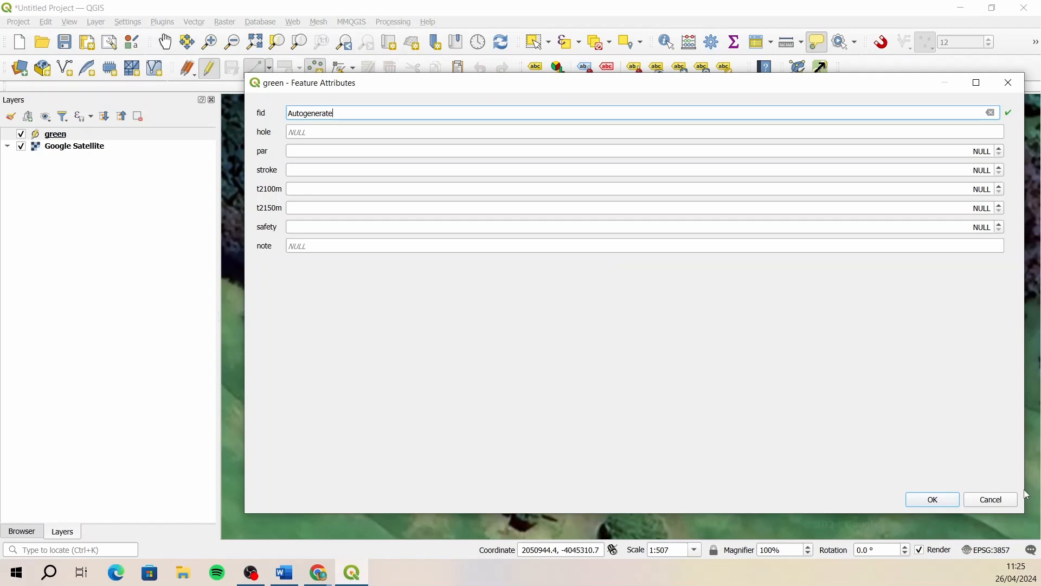
drag(1026, 476, 769, 471)
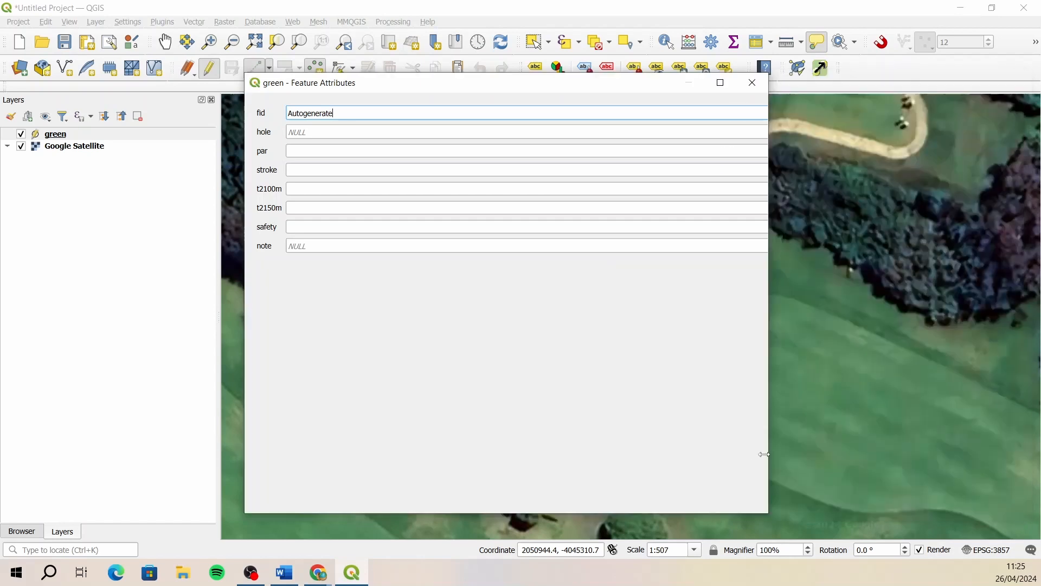
drag(385, 82, 442, 129)
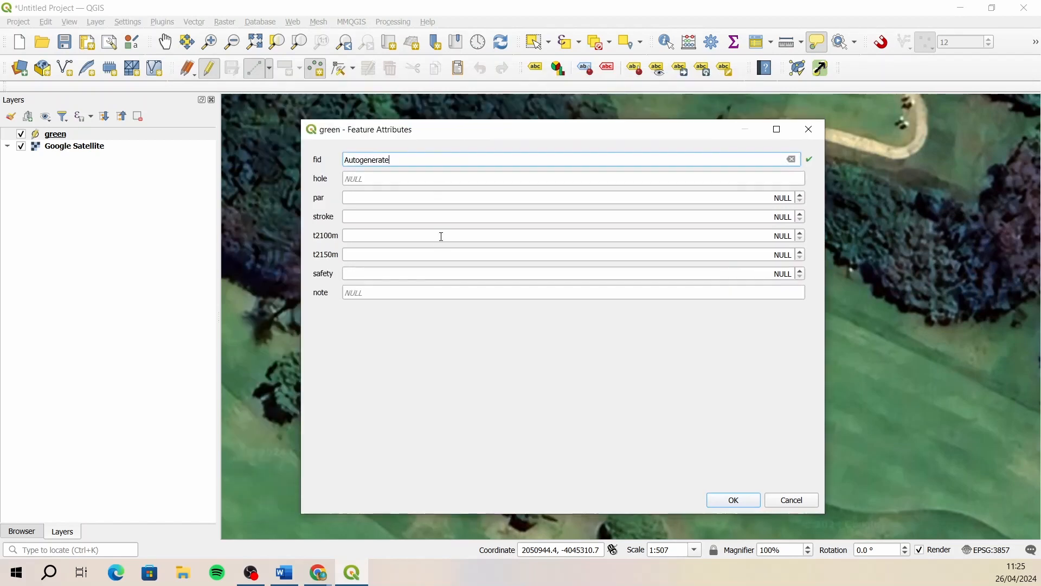
click(374, 179)
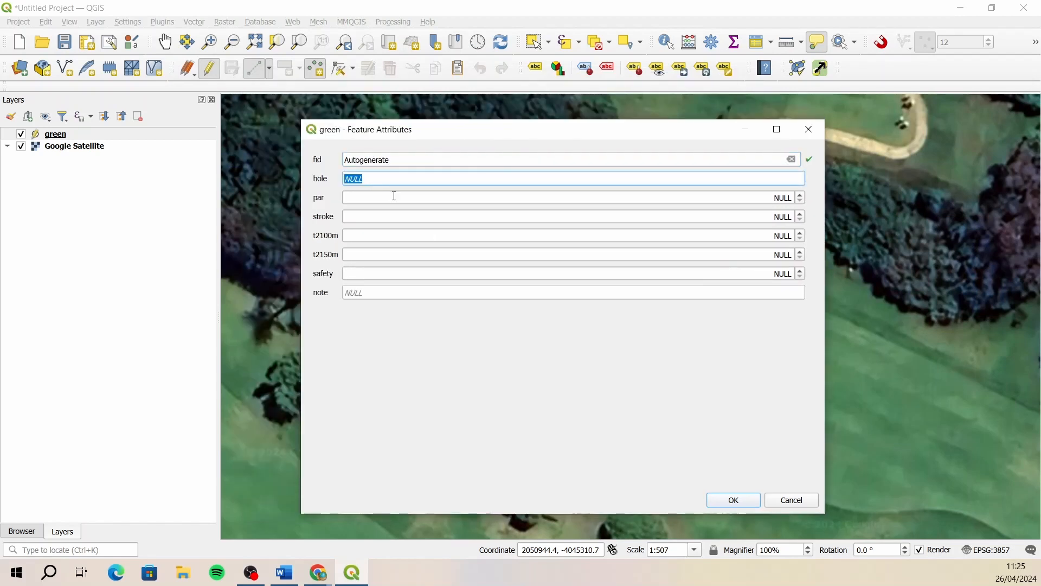
text(1)
click(319, 572)
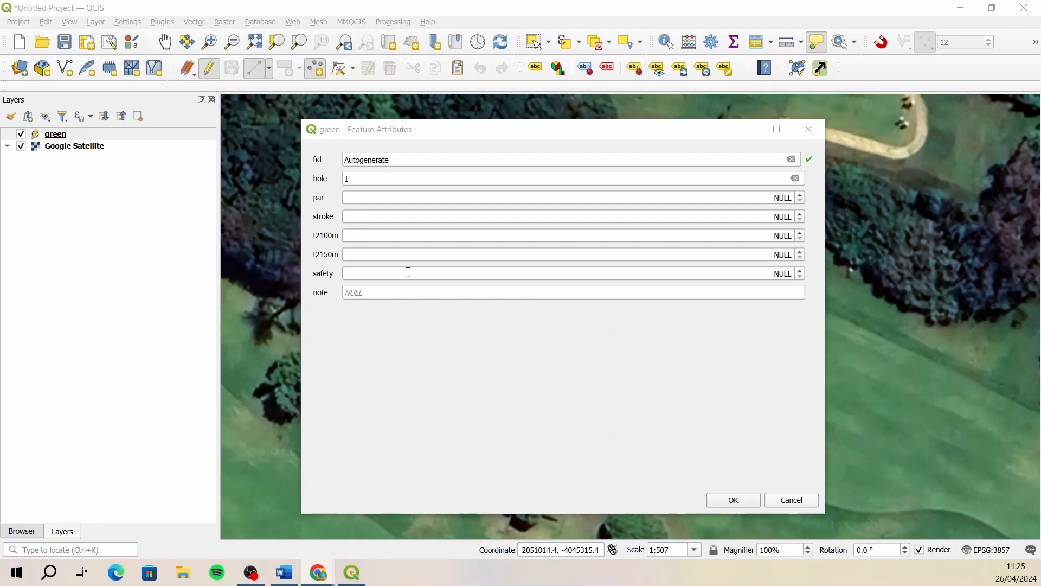
click(363, 195)
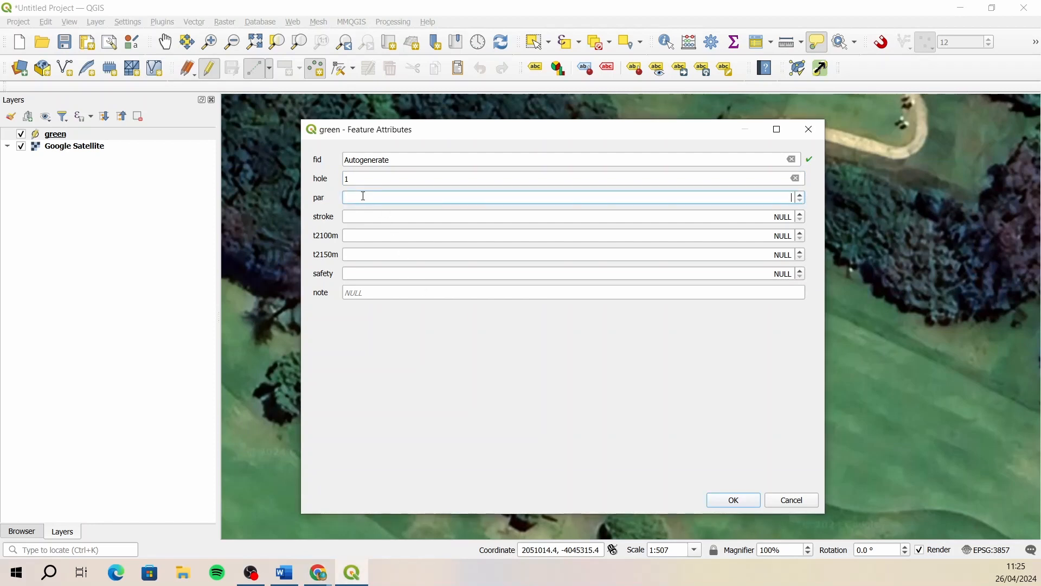
text(4)
click(364, 215)
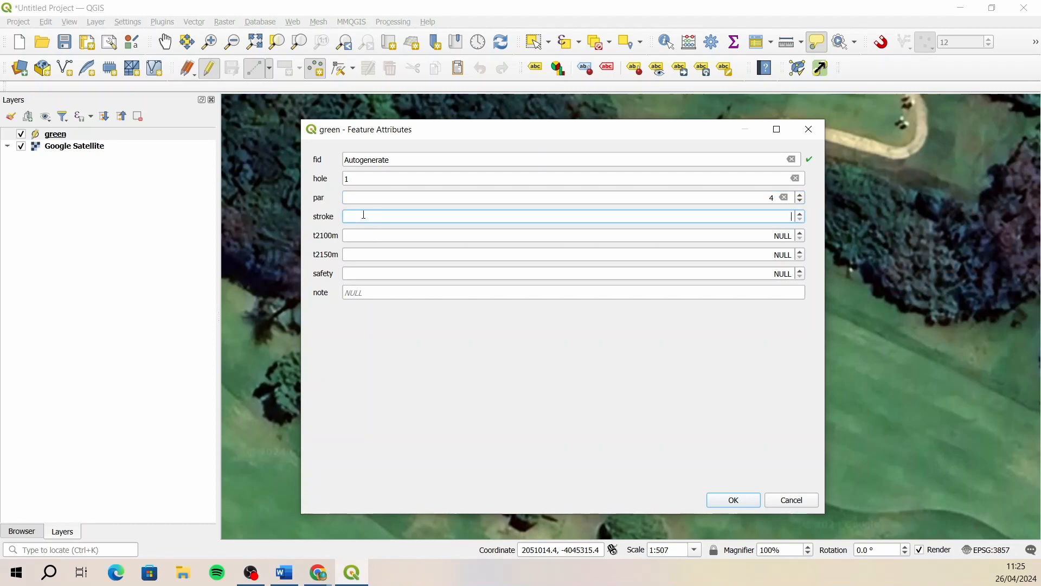
text(5)
click(733, 501)
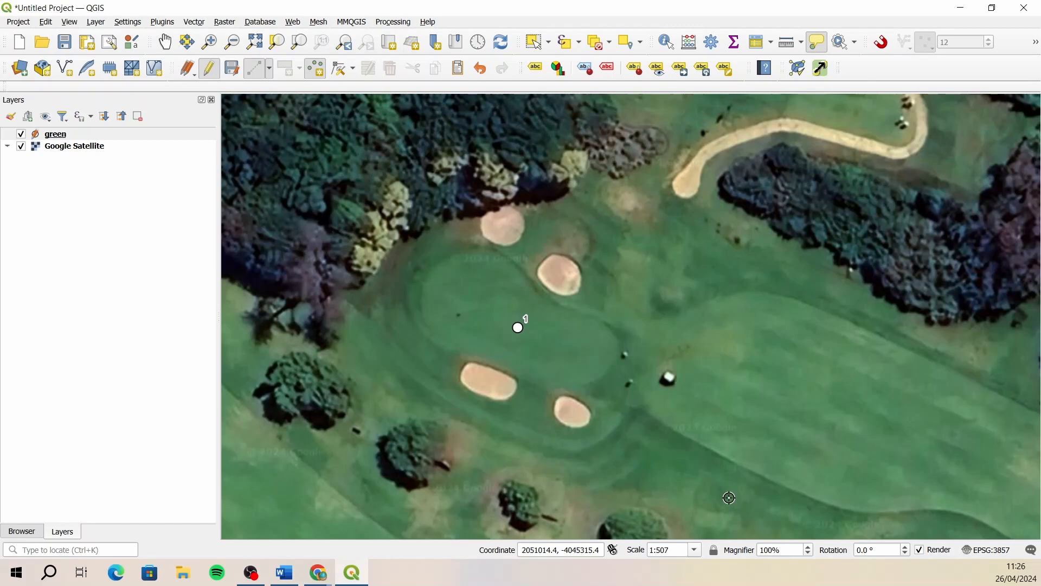
- Place a point at the centre of the oval putting green between the tree belts, northwest of hole 1
scroll(603, 312, down, 1)
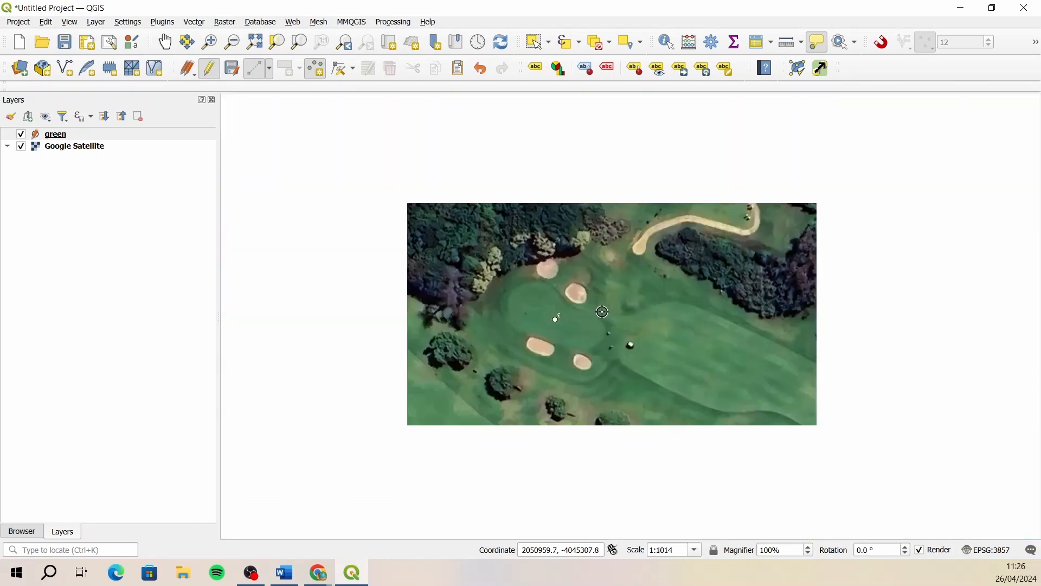
scroll(705, 348, down, 1)
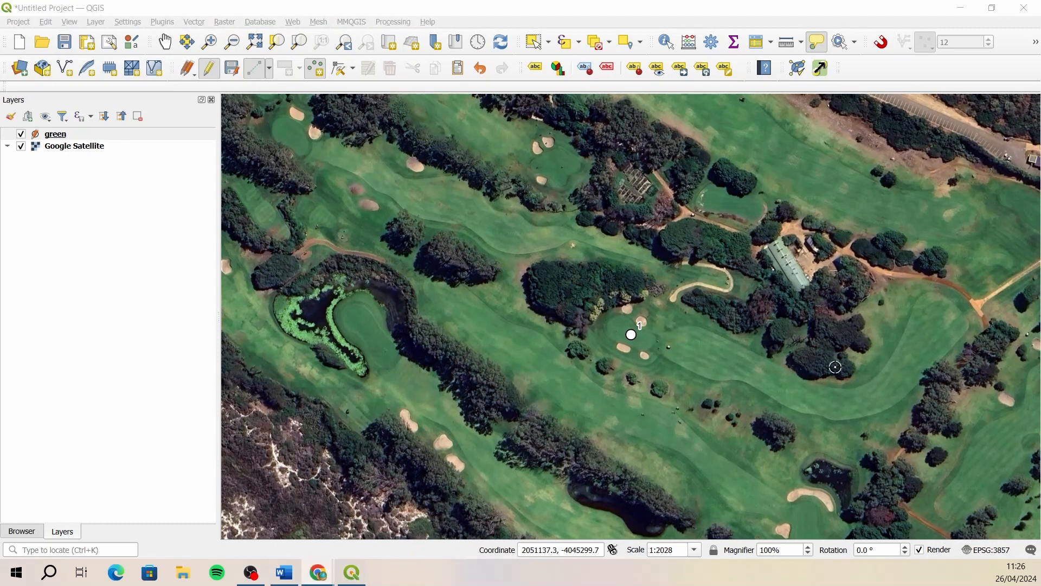
scroll(865, 331, down, 1)
scroll(559, 237, up, 3)
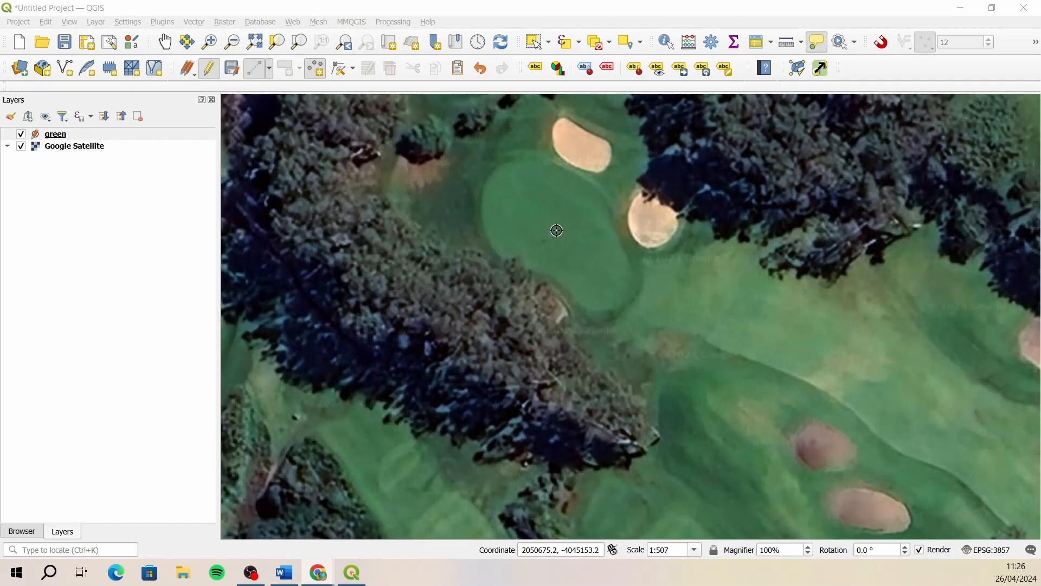
click(556, 231)
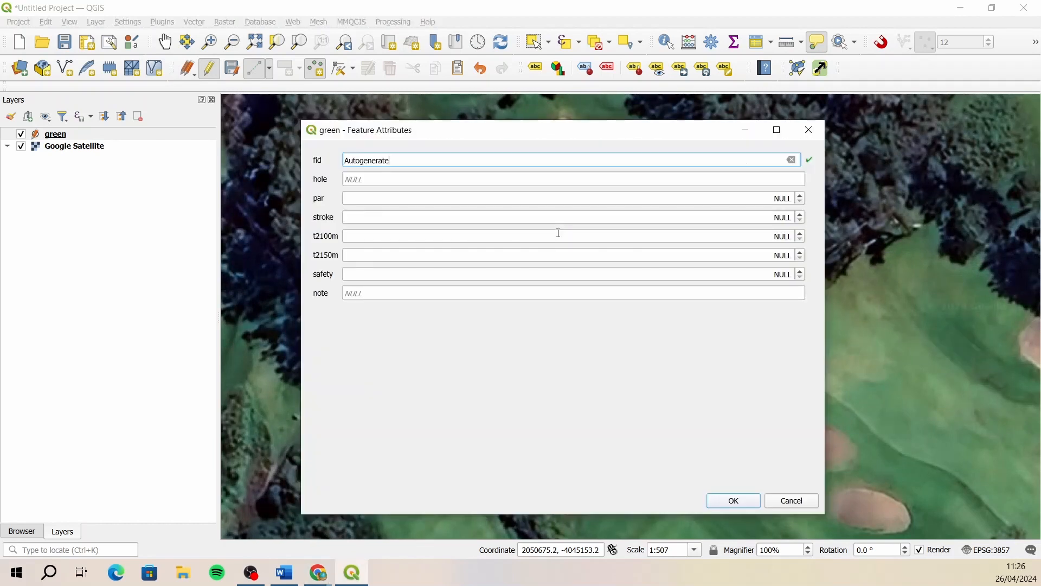
- Fill in the new point's attributes with hole 2, par 4 and stroke 9, and save the feature
click(382, 182)
text(2)
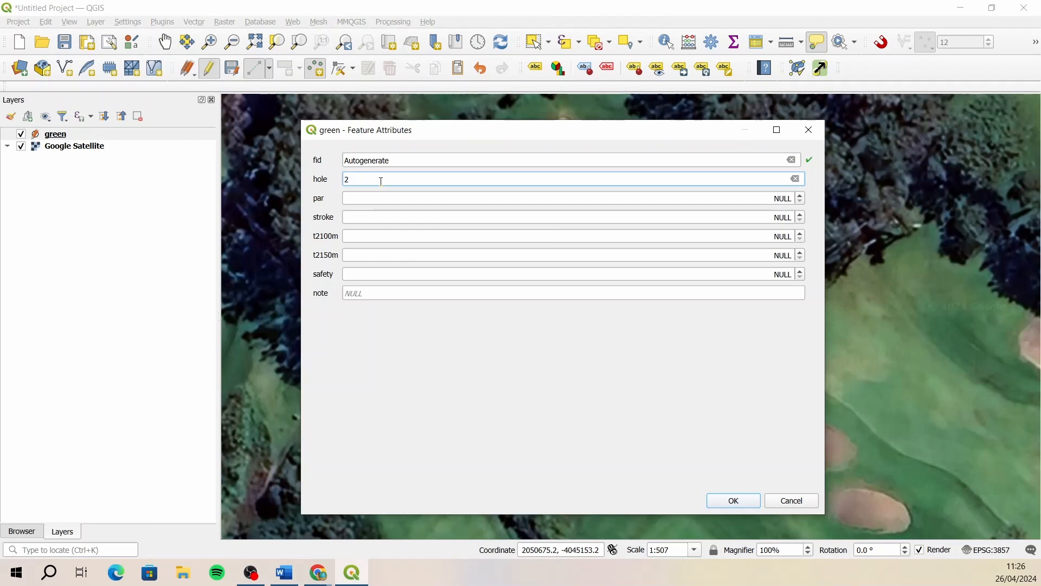
click(362, 197)
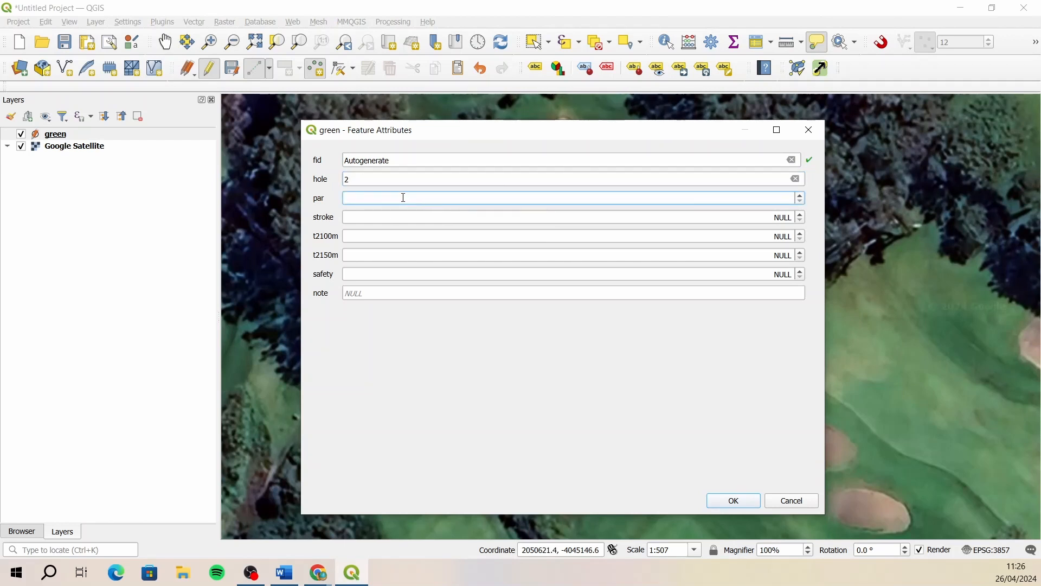
text(4)
click(383, 217)
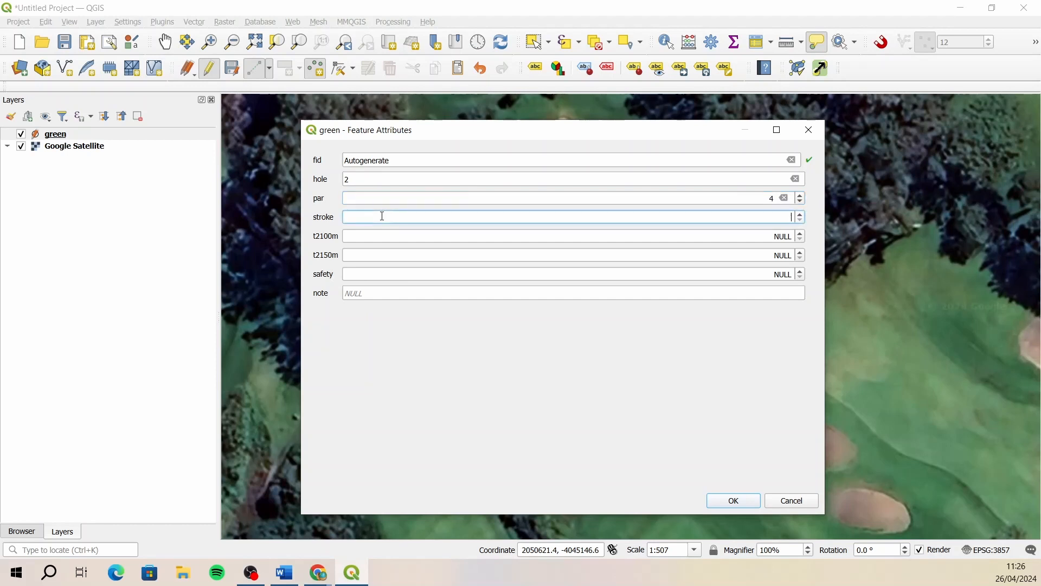
text(9)
click(733, 500)
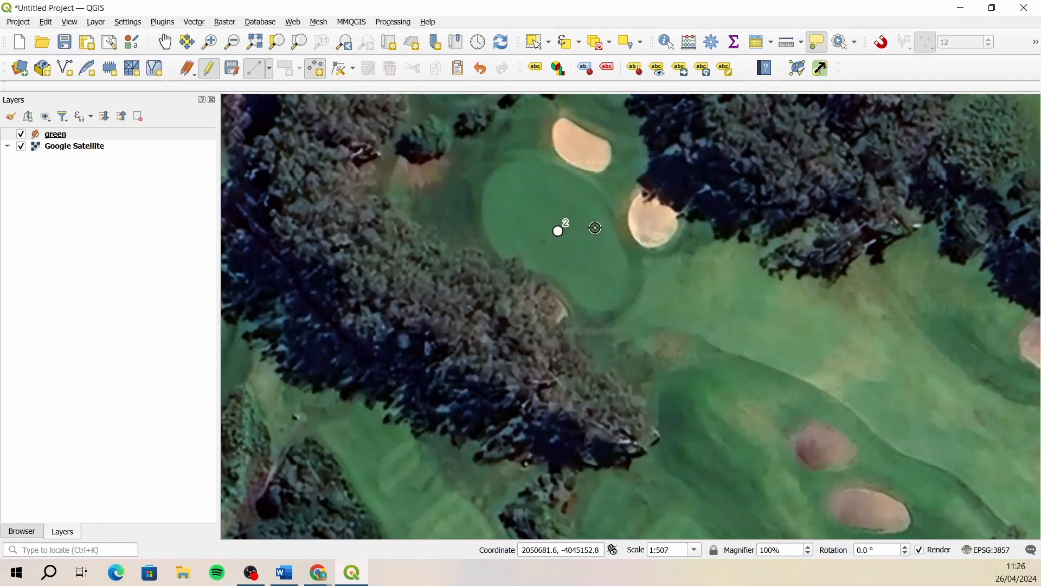
- Place a point at the centre of the three-bunker green on the course's western edge, northwest of hole 2
scroll(582, 232, down, 1)
scroll(668, 219, down, 1)
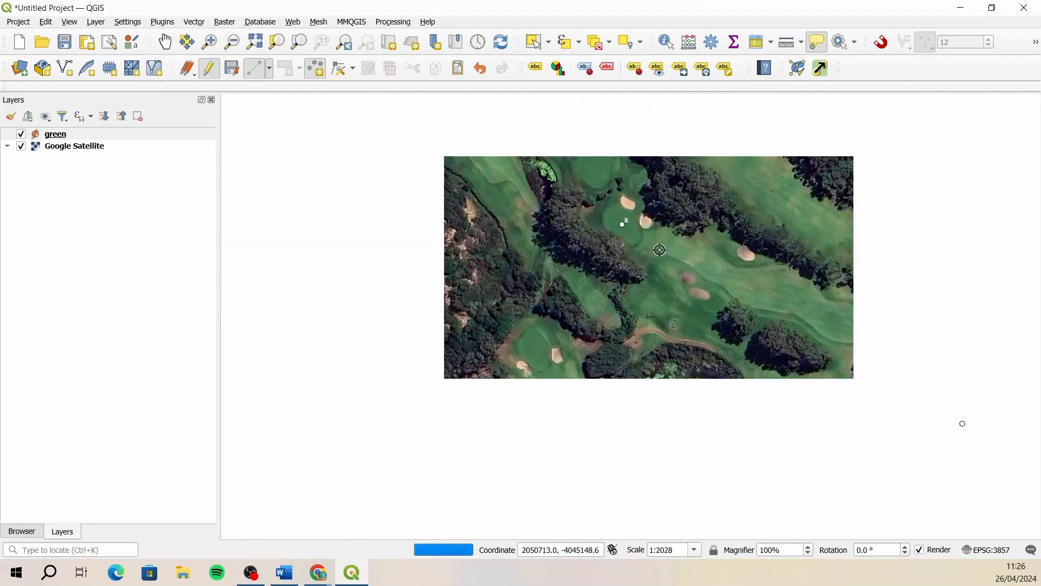
scroll(769, 445, down, 1)
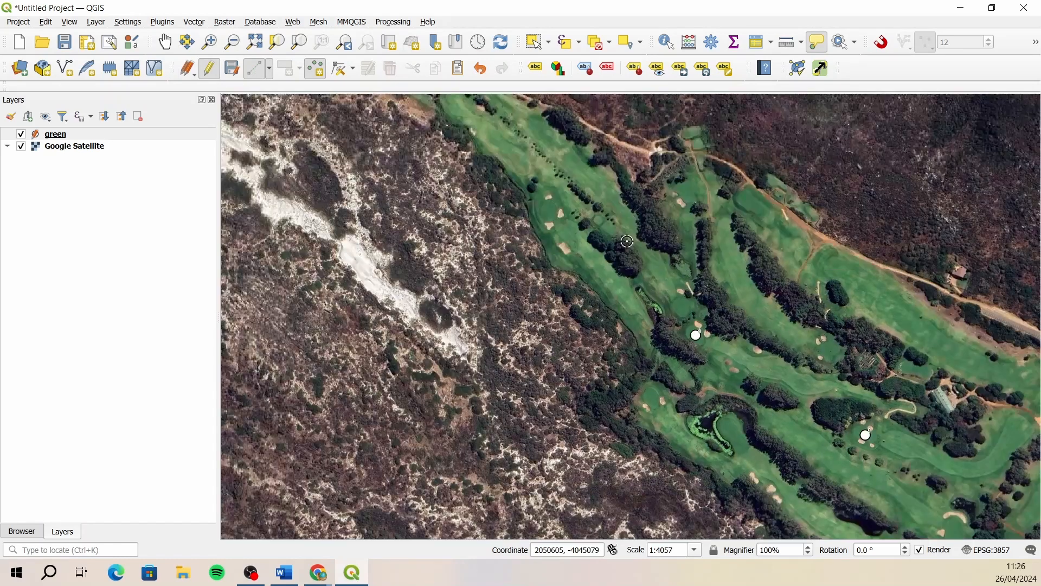
scroll(568, 215, up, 4)
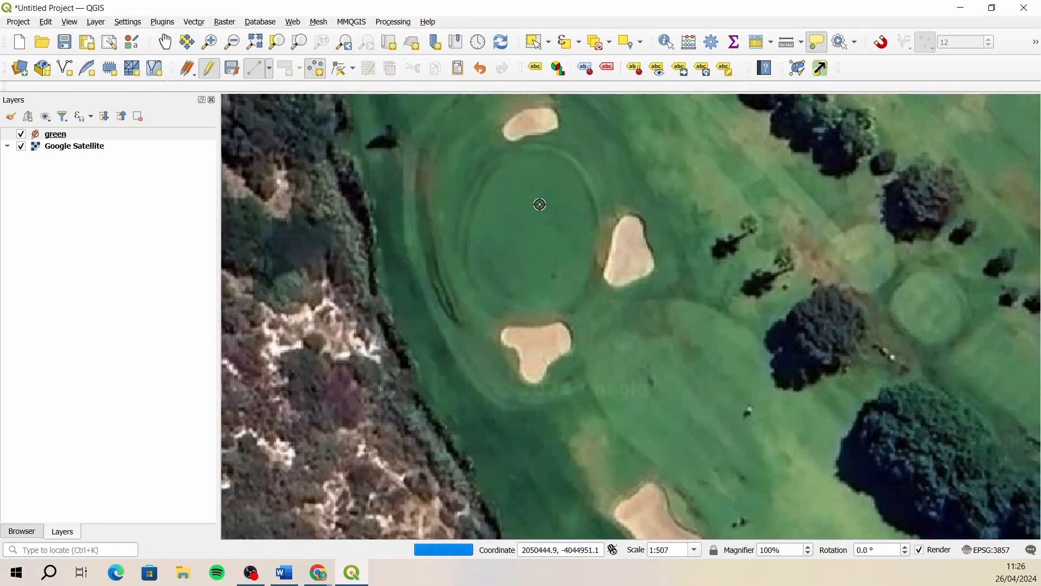
scroll(534, 226, down, 1)
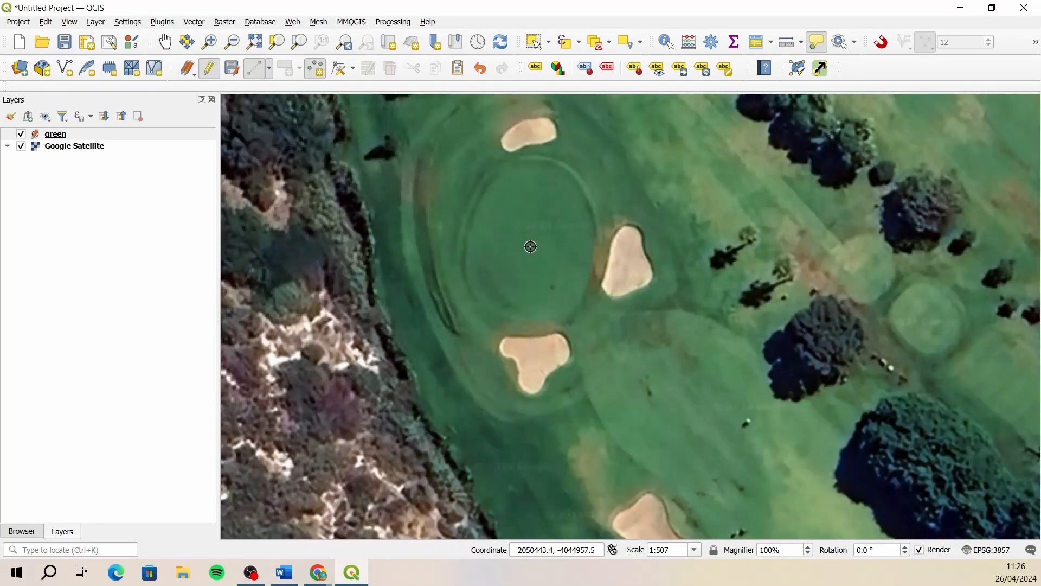
right_click(530, 244)
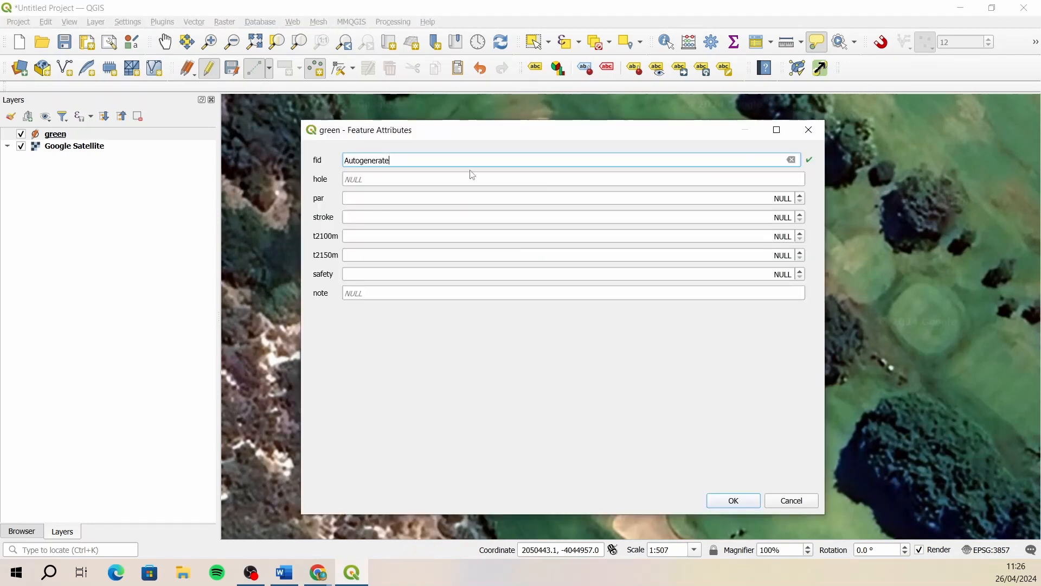
- Fill in the new point's attributes with hole 3, par 4 and stroke 13, and save the feature
click(424, 181)
text(3)
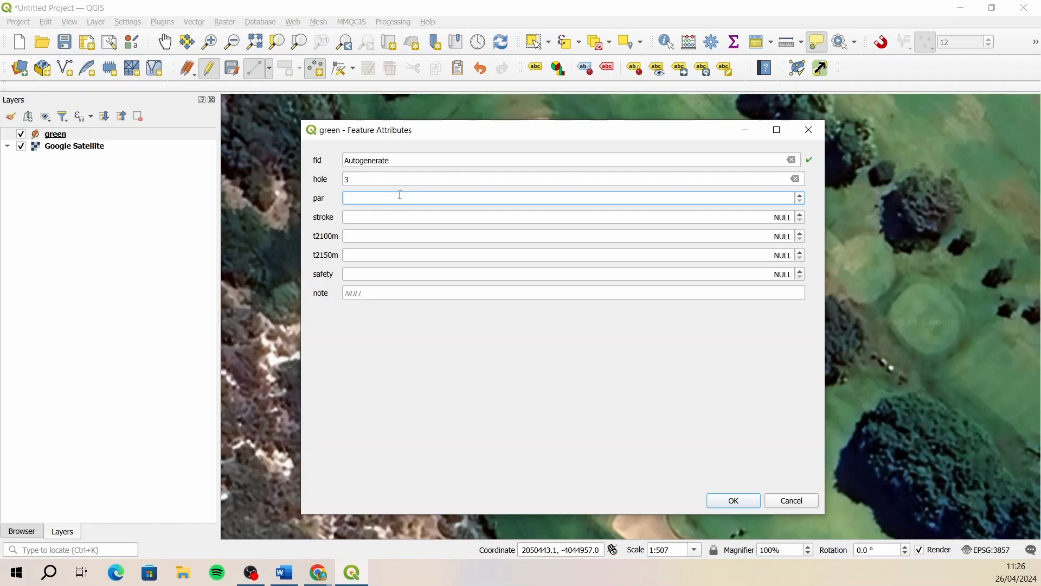
text(4)
key(alt+Tab)
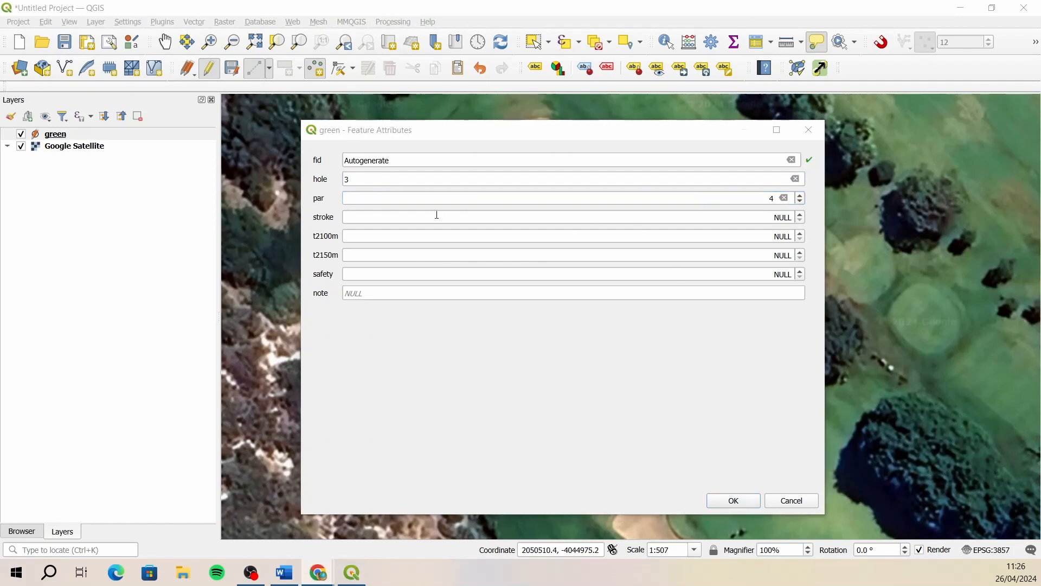
click(397, 218)
text(13)
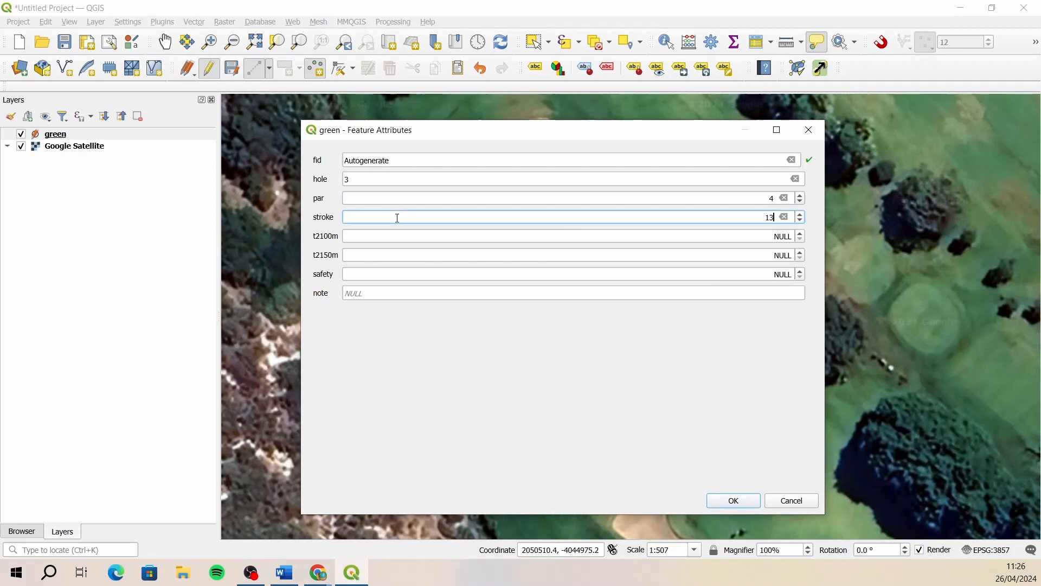
key(Return)
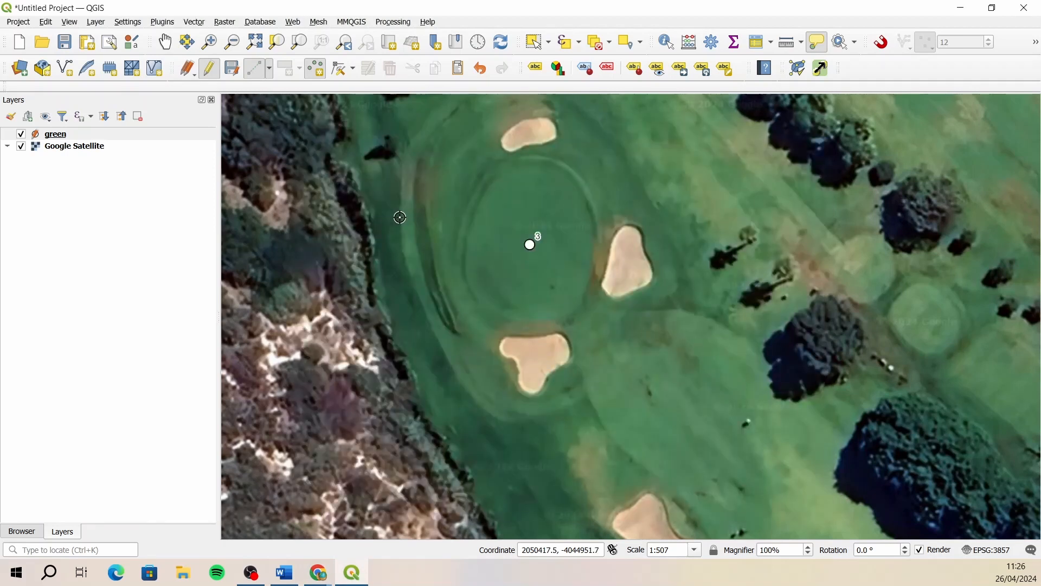
- Place a point on the green with a single bunker beside the pond at the course's far northwestern tip
scroll(475, 256, down, 1)
scroll(637, 393, down, 1)
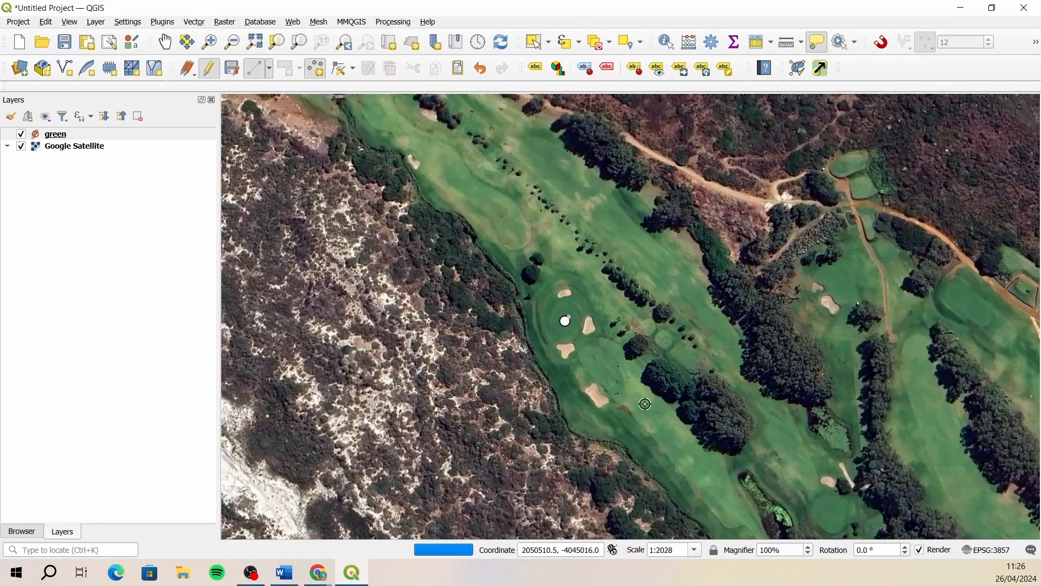
scroll(625, 361, down, 1)
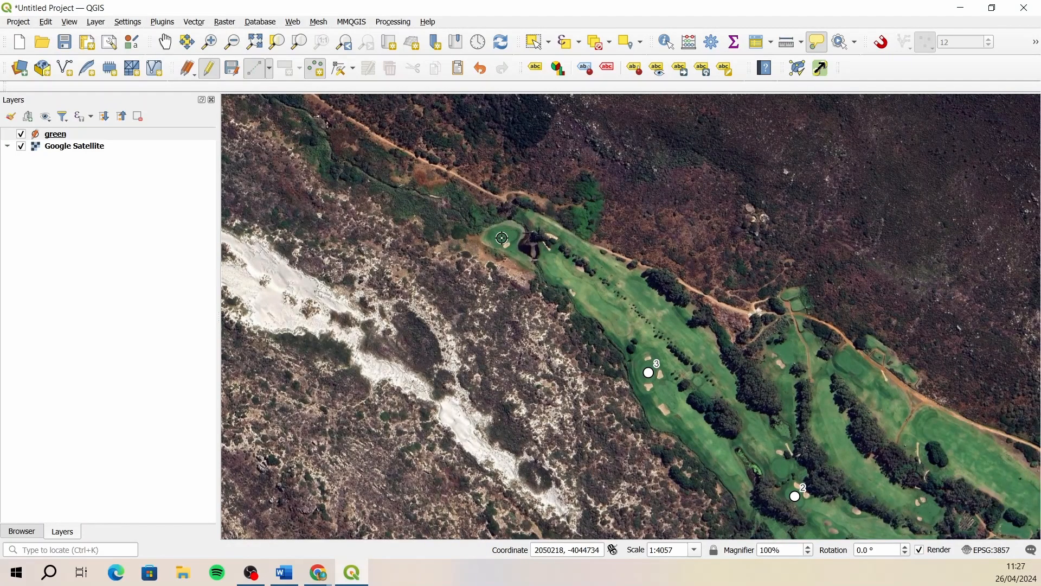
scroll(502, 238, up, 1)
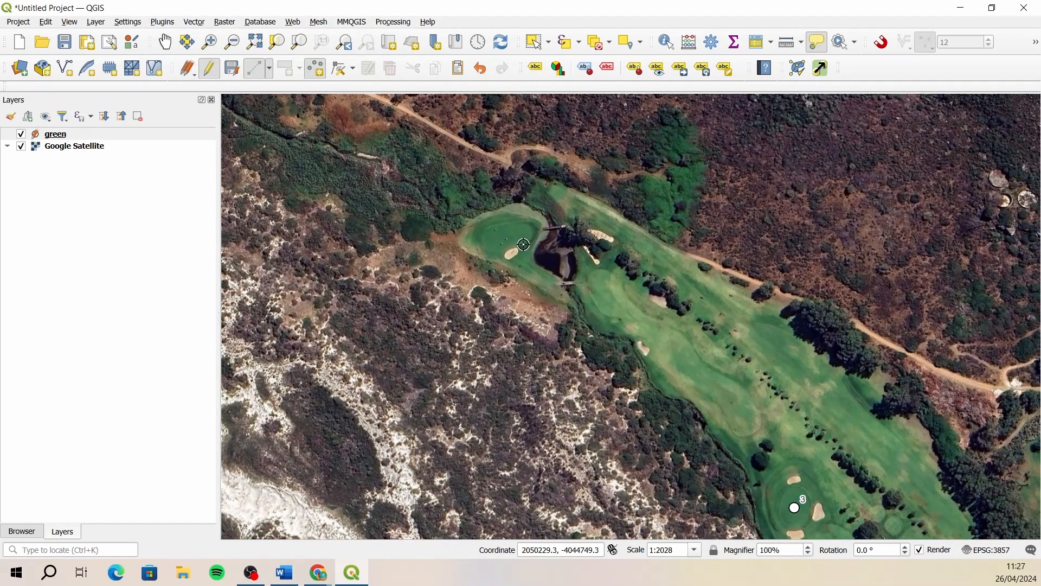
click(252, 573)
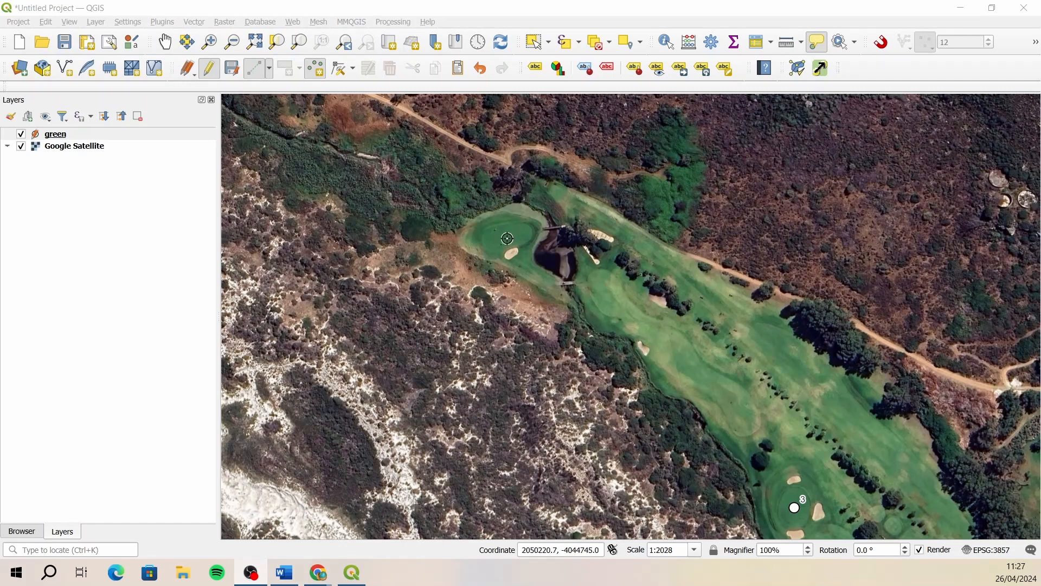
scroll(507, 233, up, 3)
click(506, 220)
- Fill in the new point's attributes with hole 4, par 4 and stroke 13, and save the feature
text(4)
key(Tab)
text(4)
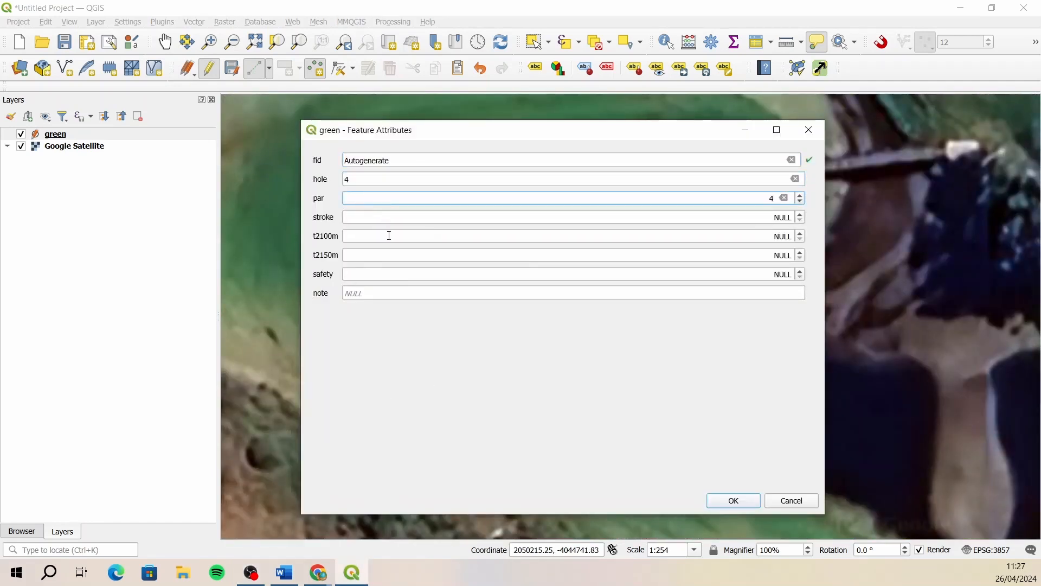
key(Tab)
text(15)
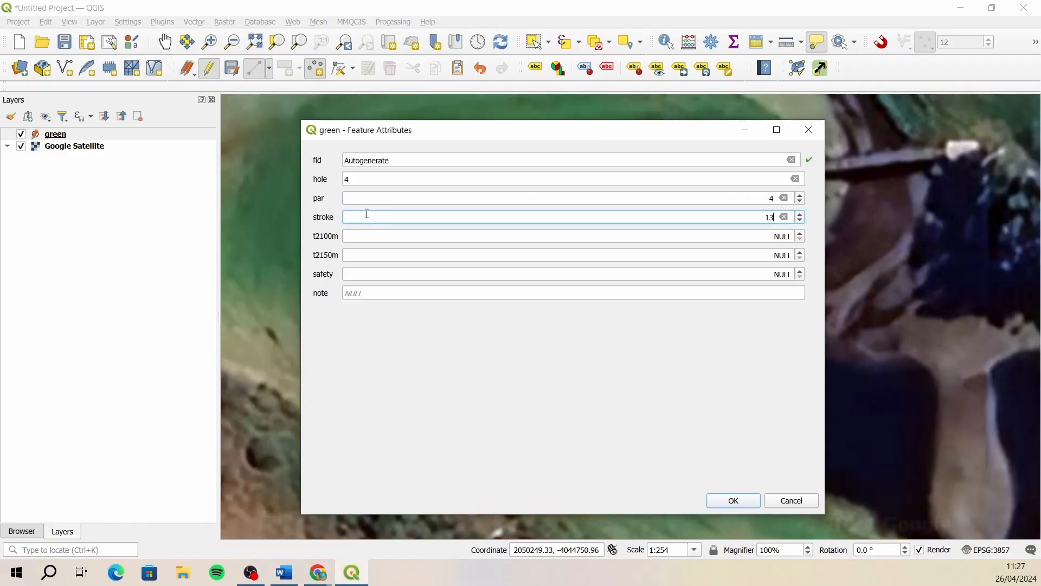
double_click(771, 216)
text(13)
key(Return)
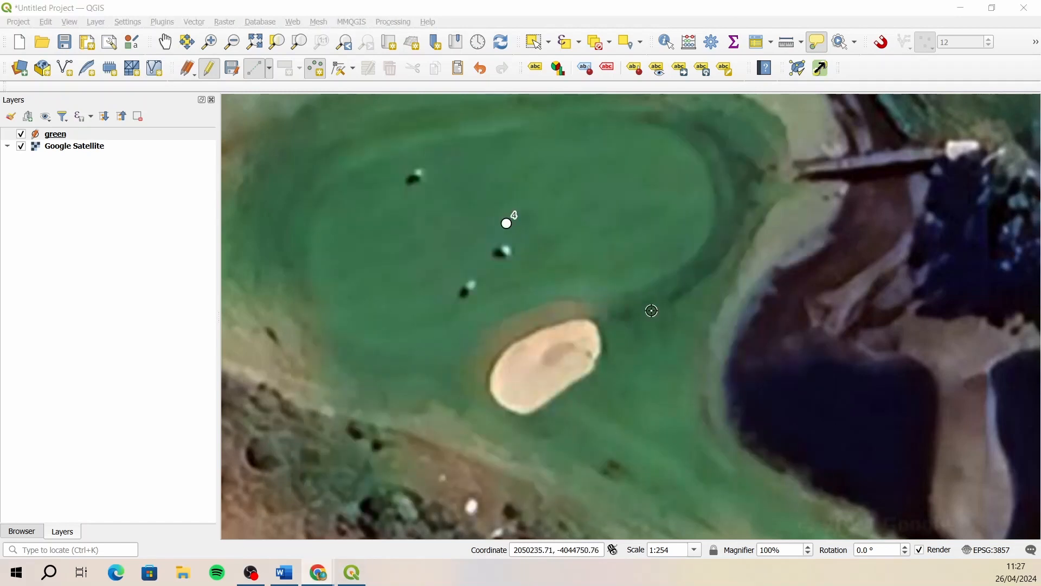
- Place a point on the green just north of hole 2, east of the algae-covered pond
scroll(530, 244, down, 4)
scroll(765, 430, up, 4)
click(607, 279)
- Fill in the new point's attributes with hole 5, par 5 and stroke 1, and save the feature
key(Tab)
text(5)
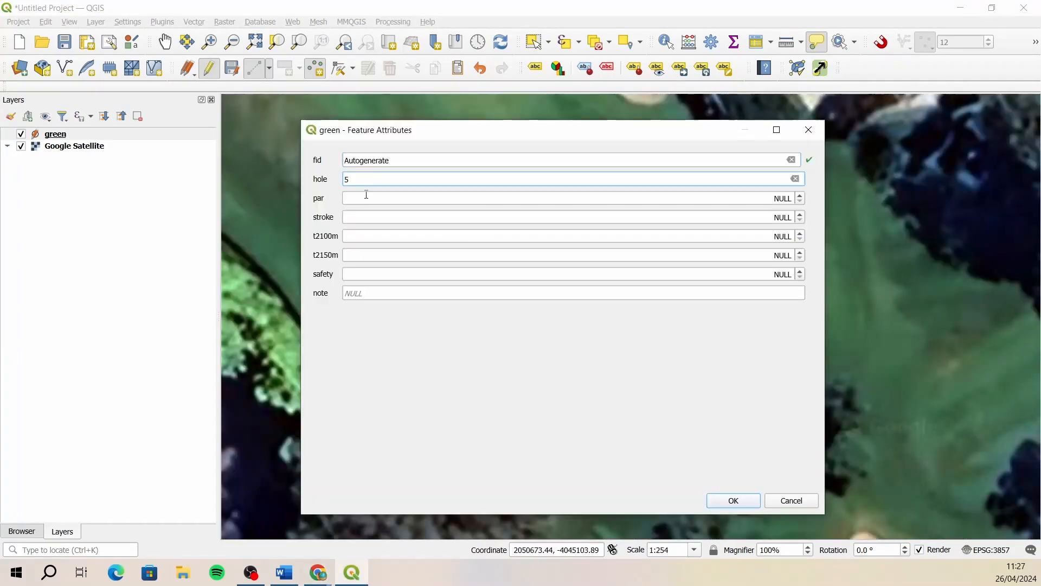
key(Tab)
text(5)
key(Tab)
text(1)
key(Return)
- Place a point on the green north of hole 5, west of the narrow dirt path
scroll(707, 334, down, 3)
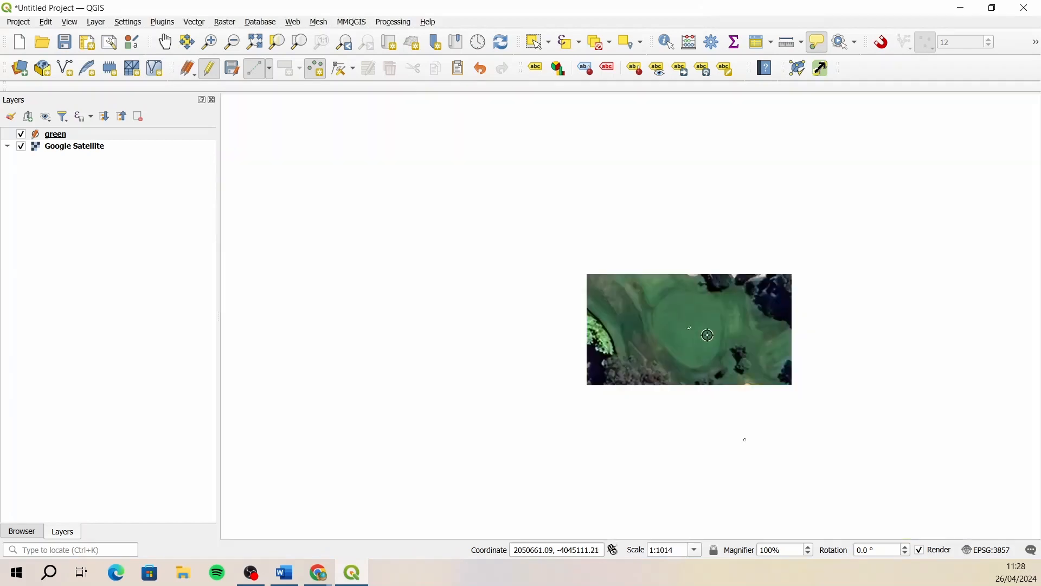
scroll(721, 114, up, 2)
click(676, 184)
- Fill in the new point's attributes with hole 6 and par 3, and save the feature
click(414, 199)
text(3)
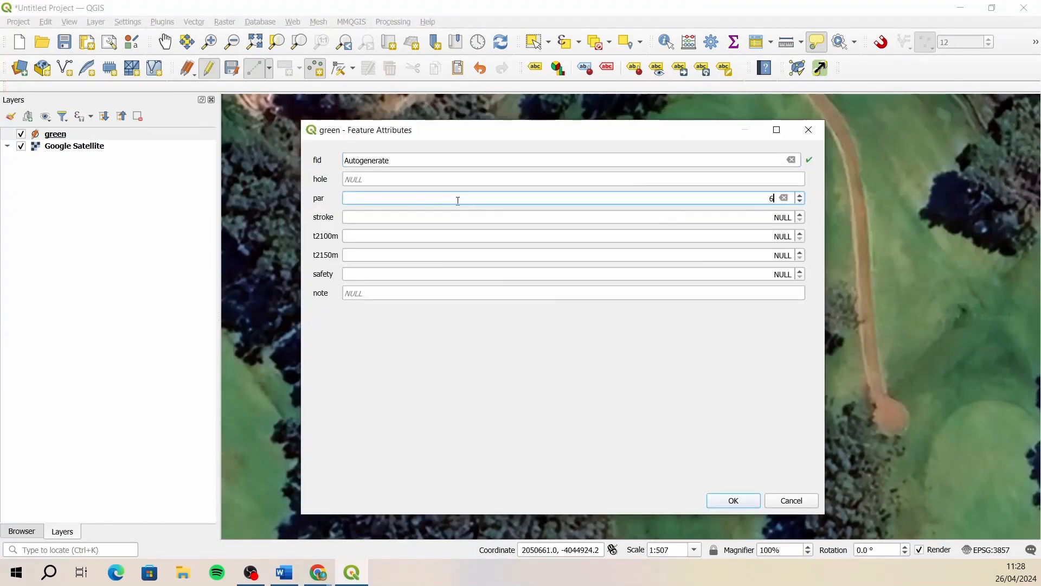
click(496, 178)
text(6)
key(Tab)
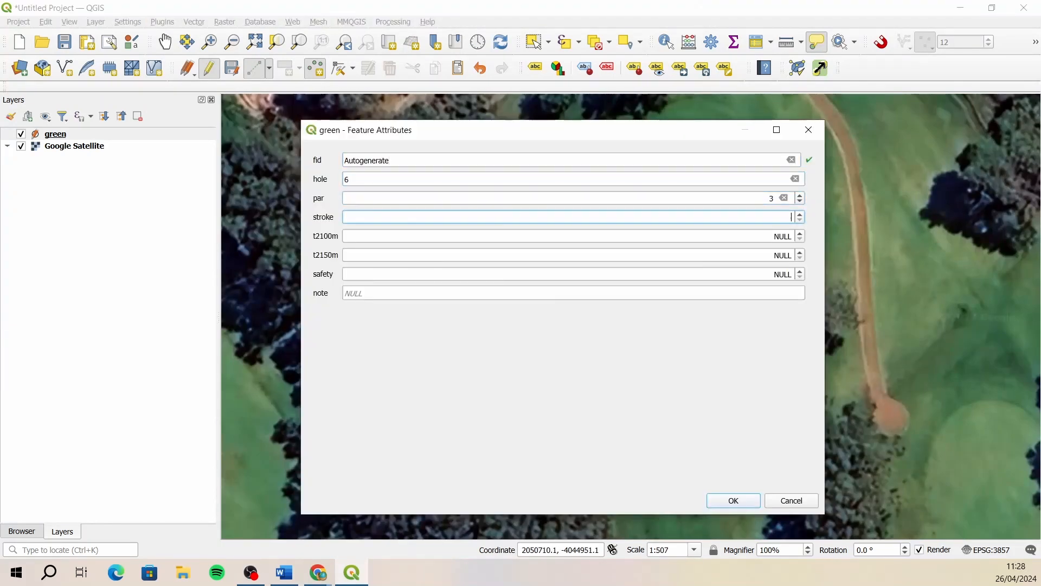
key(Return)
- Place a point on the three-bunker green north-northwest of hole 1, west of the garden plot
scroll(726, 217, down, 3)
scroll(701, 454, up, 2)
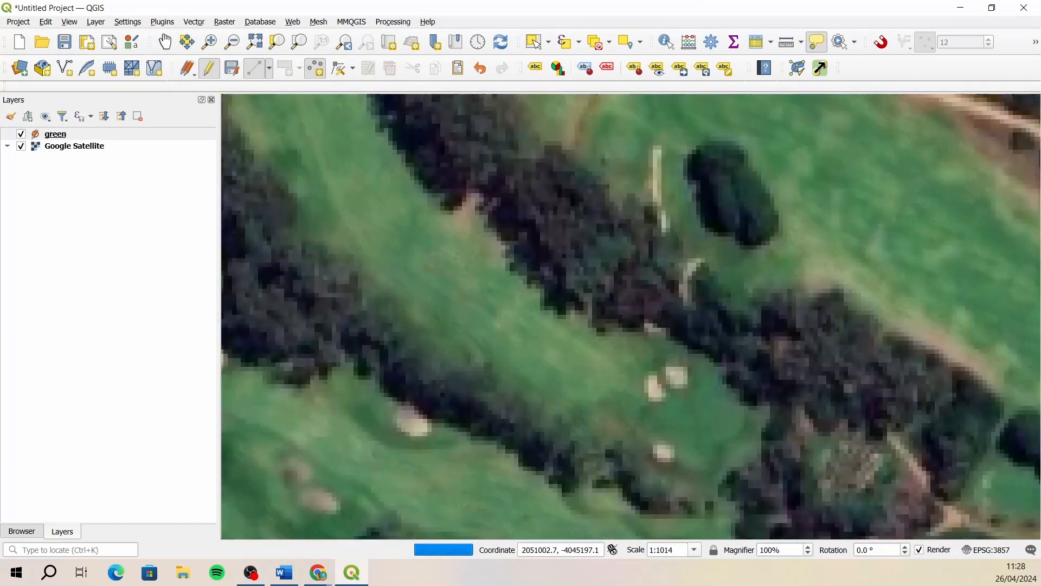
click(695, 423)
- Fill in the new point's attributes with hole 7, par 4 and its stroke value, and save the feature
text(7)
click(382, 198)
text(4)
click(378, 218)
text(8)
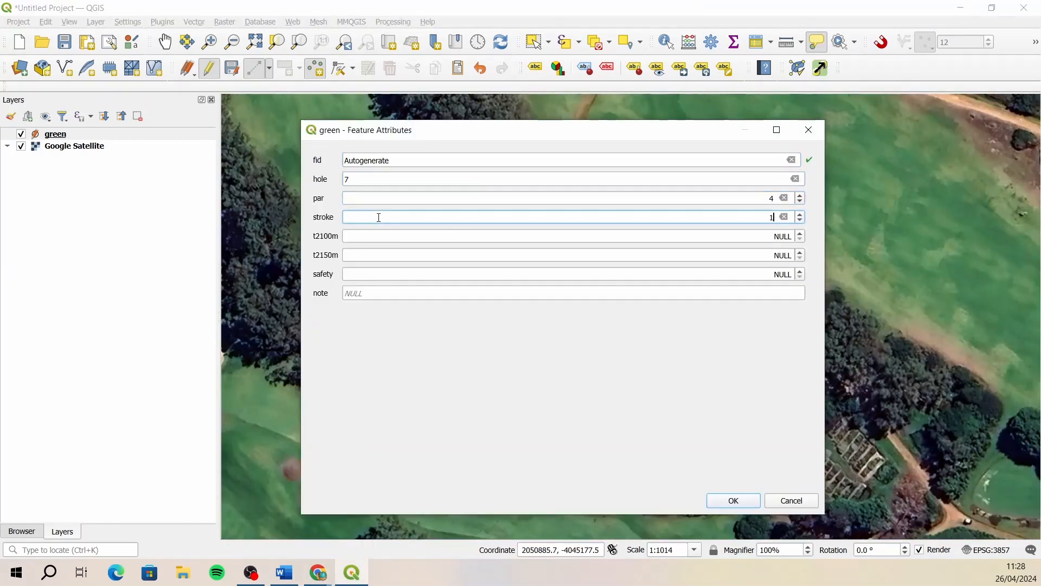
click(733, 501)
- Place a point on the elongated green beside the wide dirt road, east of the narrow dirt path
scroll(748, 415, down, 3)
scroll(711, 356, up, 4)
click(638, 233)
- Fill in the new point's attributes with hole 8, par 4 and stroke 2, and save the feature
click(766, 181)
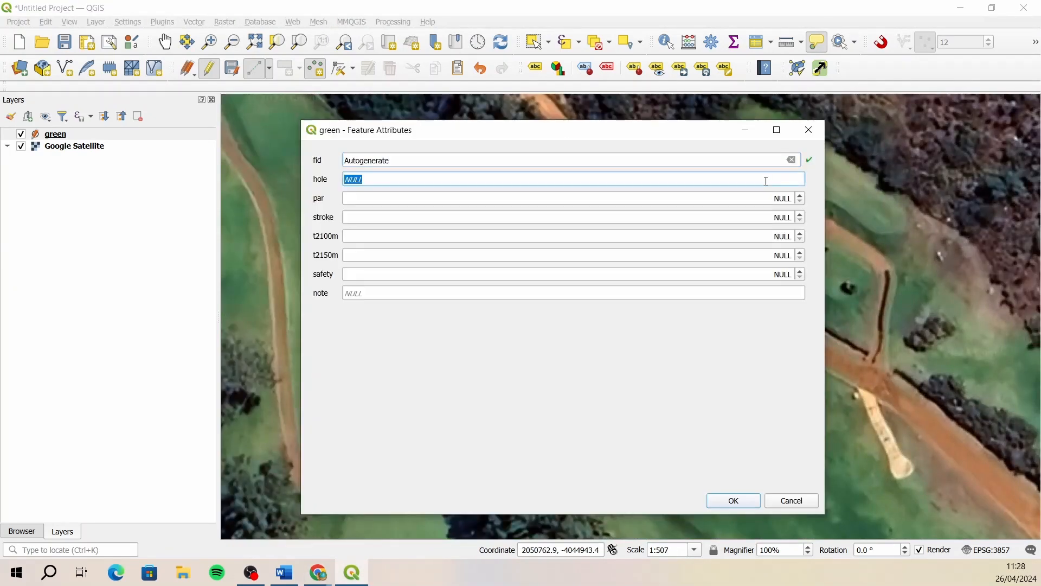
click(764, 198)
text(4)
click(756, 217)
text(2)
key(Return)
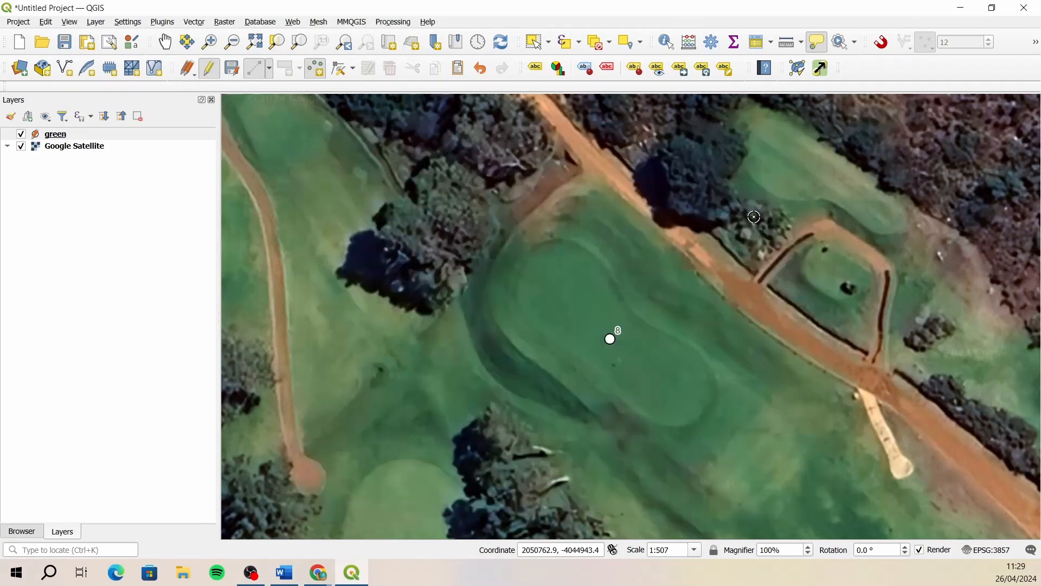
- Place a point on the green just southwest of the buildings and parking area, northeast of hole 1
scroll(279, 166, down, 3)
scroll(634, 372, up, 3)
click(638, 304)
- Fill in the new point's attributes with hole 9 and par 5, and save the feature
click(653, 179)
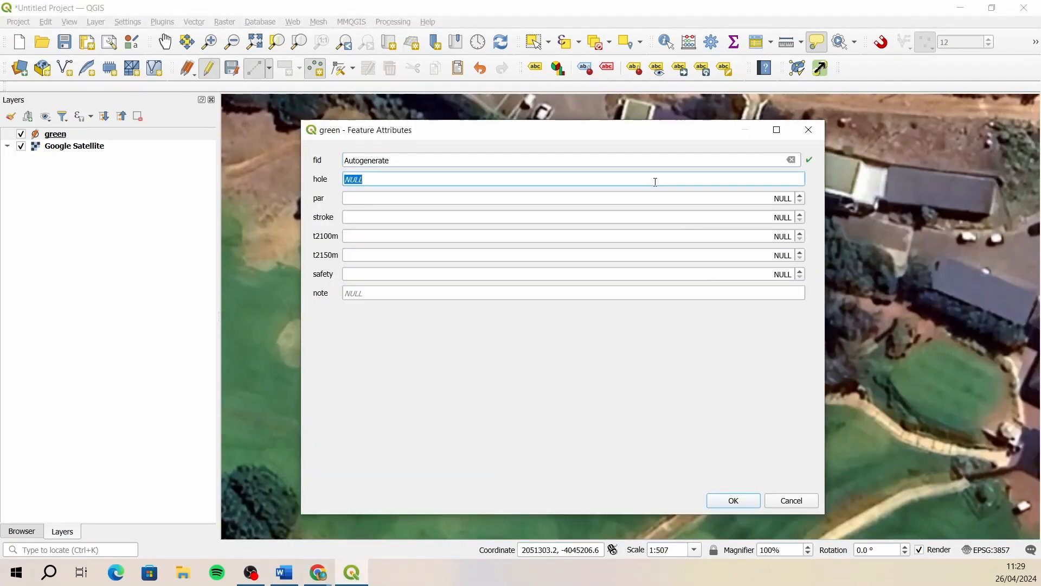
text(9)
click(645, 198)
text(5)
click(646, 215)
key(Return)
- Place a point on the green beside the winding path at the course's southeastern end, southwest of the houses
scroll(625, 181, down, 3)
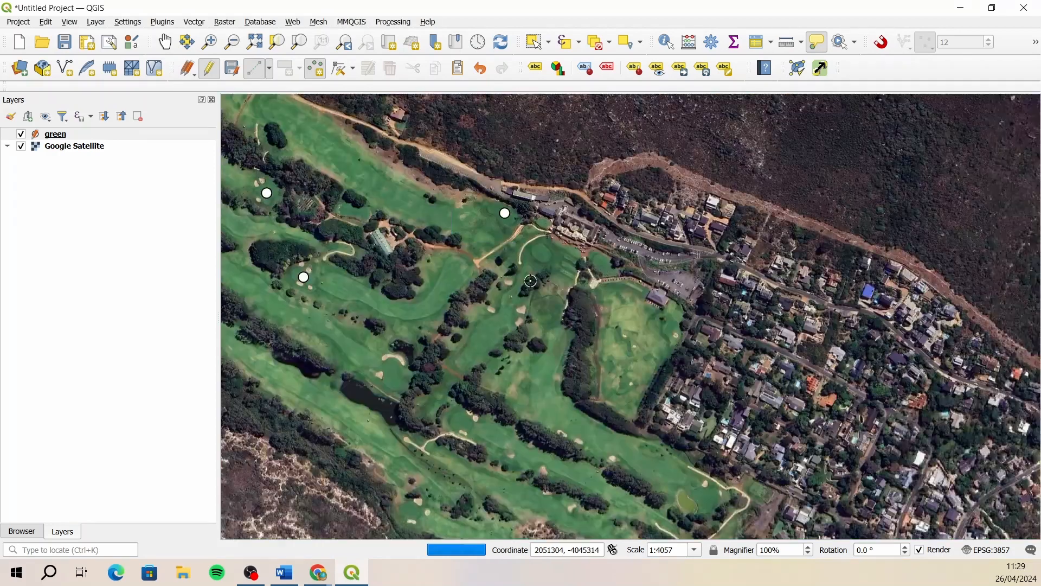
scroll(625, 181, up, 3)
click(706, 353)
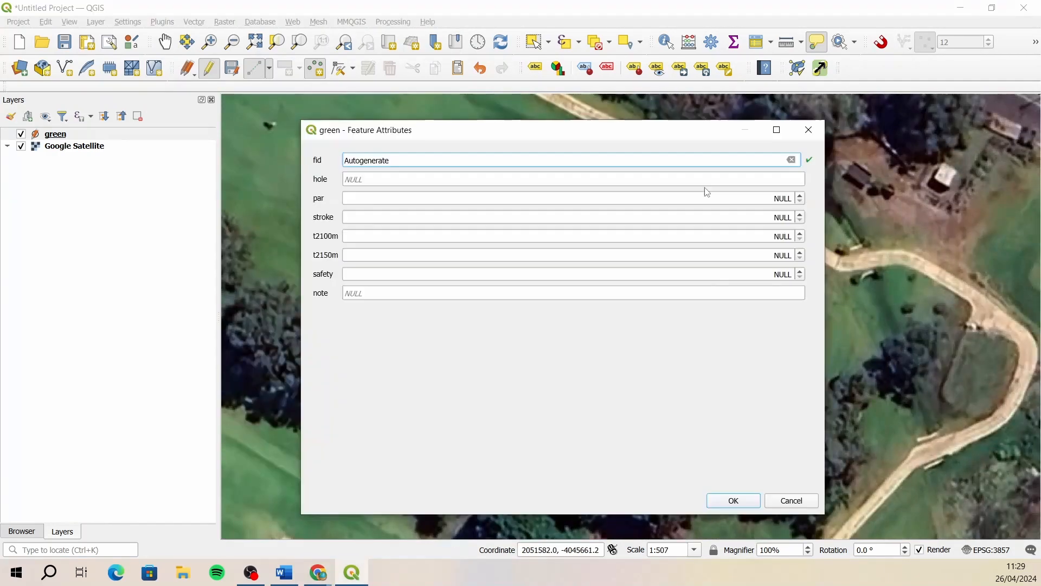
- Enter 10 as the new point's hole number, complete its par and stroke, and save the feature
click(467, 179)
text(10)
click(463, 198)
click(463, 216)
key(Return)
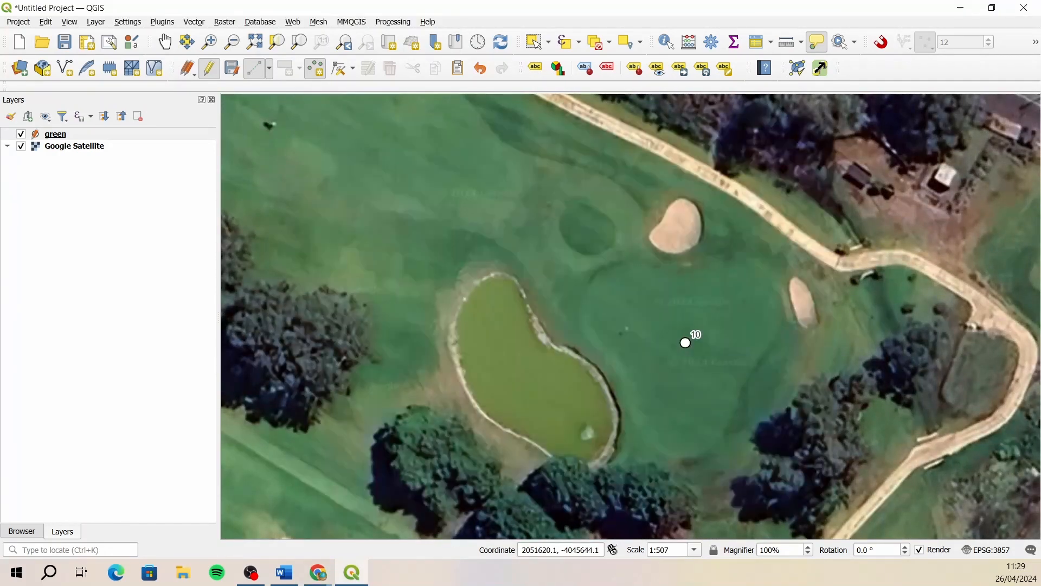
- Add a point on the green south of hole 10, between the treatment works and the houses, and save it with hole 11 and par 3
scroll(678, 225, down, 3)
scroll(683, 288, up, 3)
click(679, 292)
click(495, 179)
text(3)
click(488, 197)
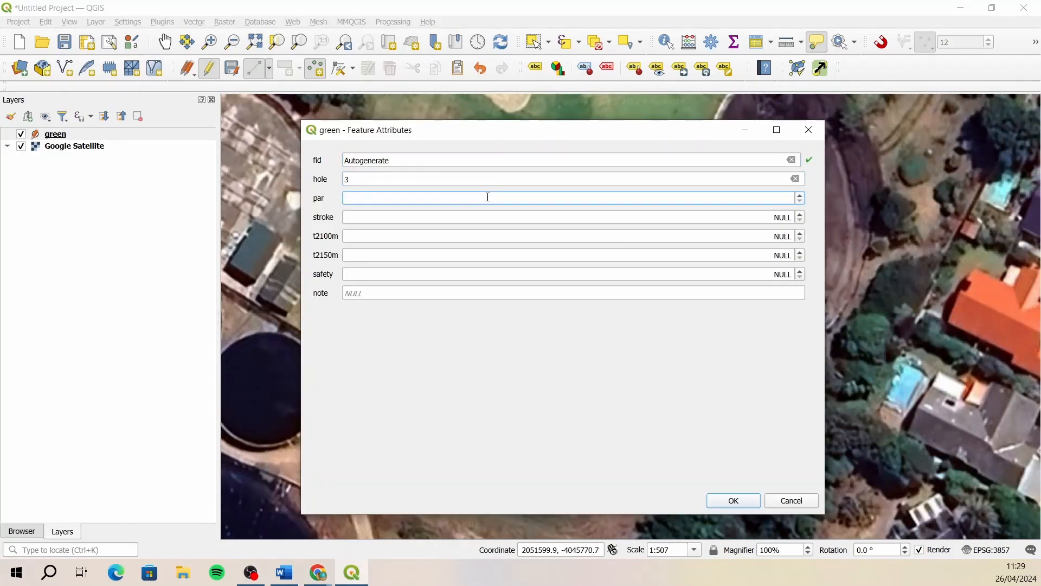
text(4)
click(392, 217)
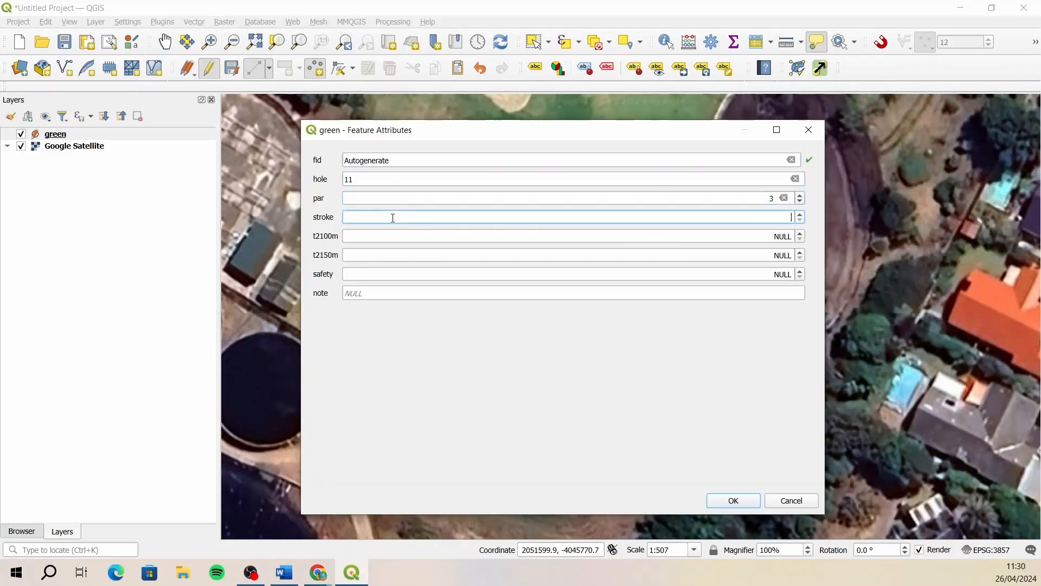
key(Return)
- Add a point on the bunkered green just north of the forked sandy path, and save it with hole 12 and par 4
scroll(651, 239, down, 3)
scroll(516, 195, up, 3)
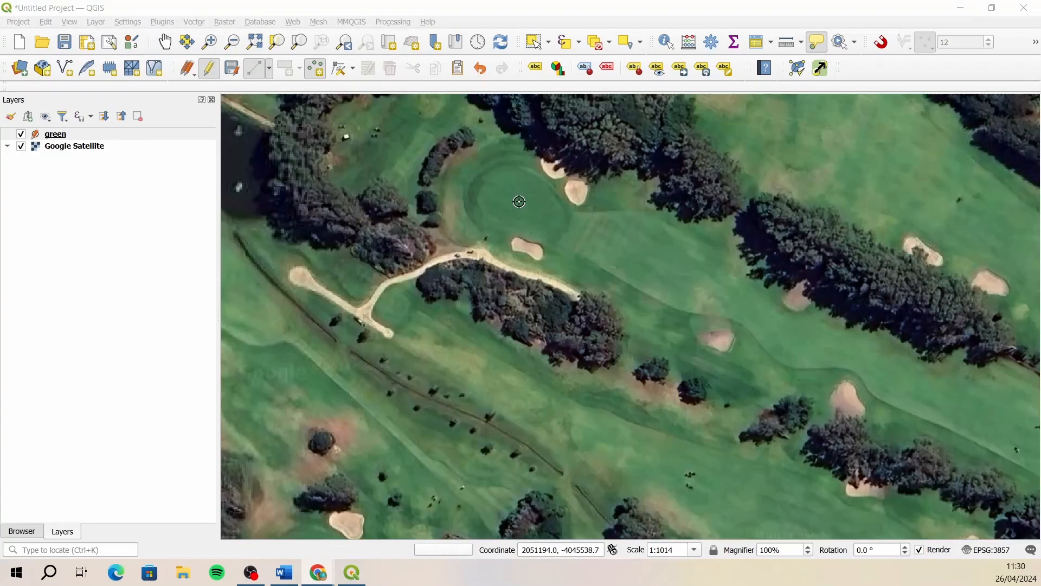
click(516, 195)
click(577, 179)
text(12)
click(566, 200)
text(4)
click(561, 217)
key(Return)
- Add a point on the green west of the walled treatment works, and save it with hole 13 and par 4
scroll(563, 219, down, 1)
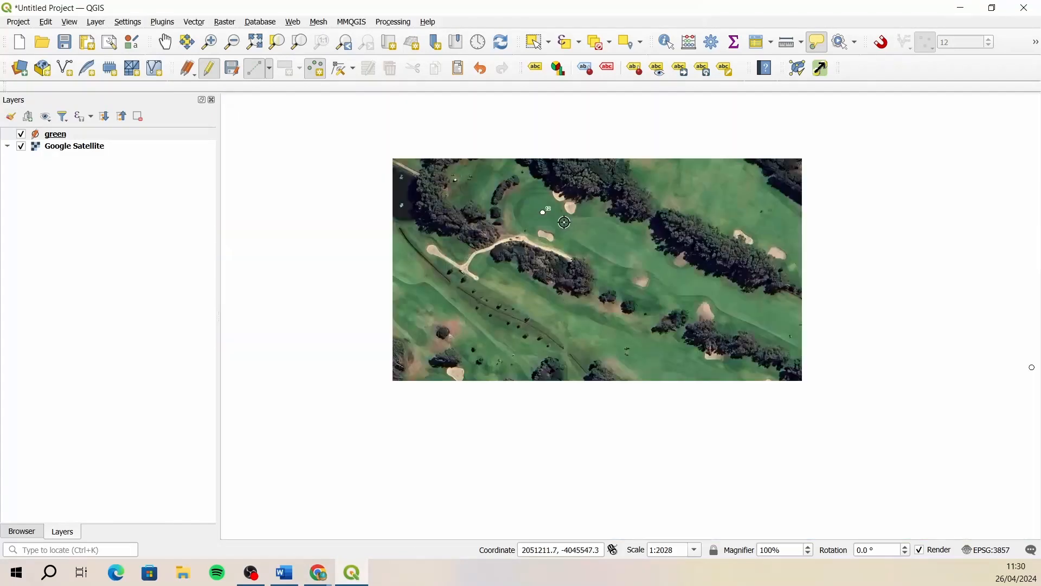
scroll(813, 415, up, 2)
click(736, 365)
click(721, 177)
text(13)
click(716, 198)
text(4)
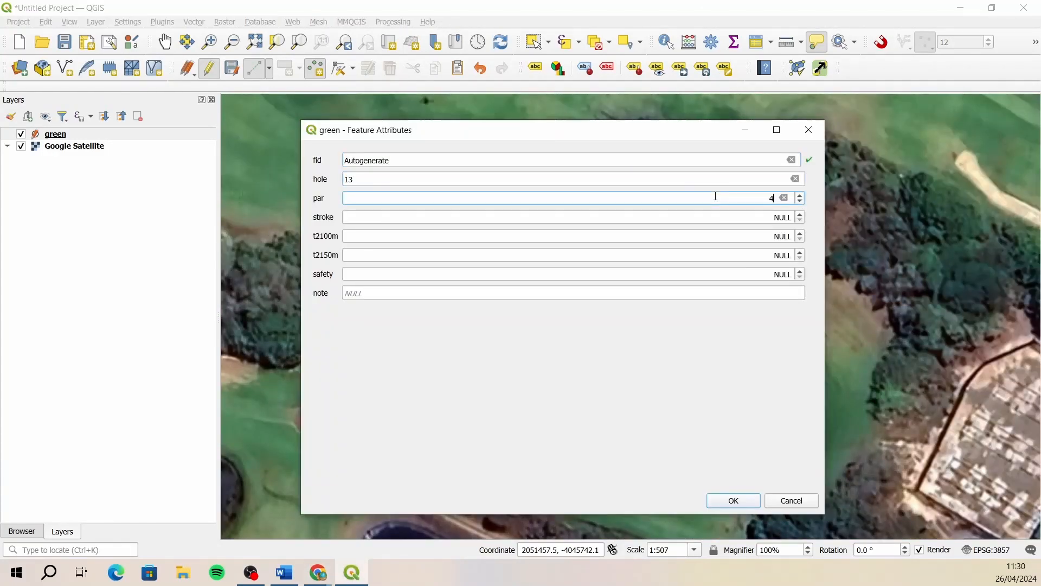
click(721, 217)
key(Return)
- Add a point on the green west of hole 13, and save it with hole 14 and par 4
scroll(813, 285, down, 2)
scroll(813, 284, up, 1)
click(878, 255)
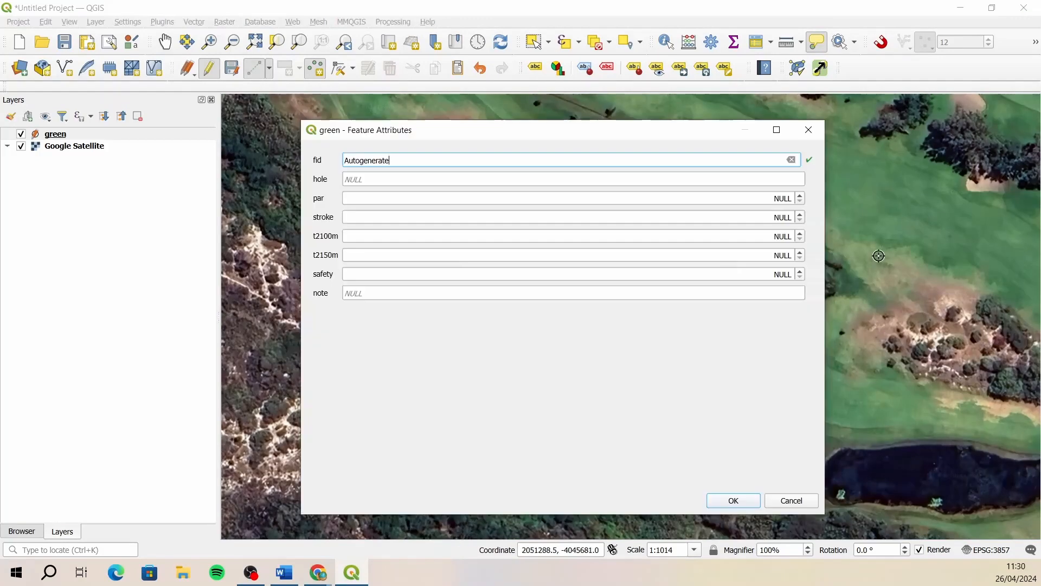
click(393, 180)
text(14)
click(394, 198)
text(4)
click(396, 216)
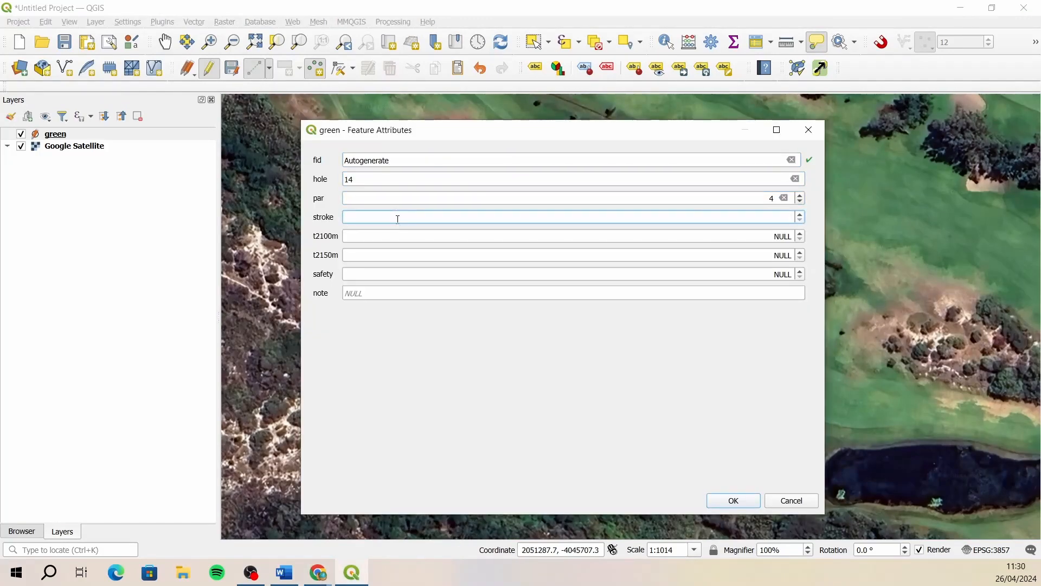
key(Return)
- Add a point on the green enclosed by reed-lined water west of hole 1, and save it with hole 15 and par 5
scroll(596, 403, down, 2)
scroll(566, 350, up, 2)
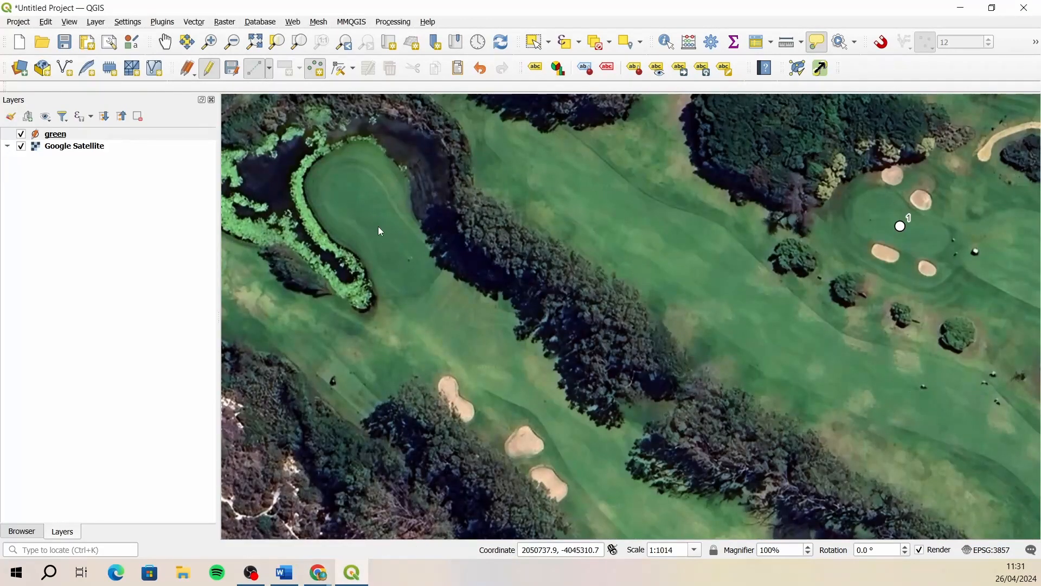
click(378, 226)
click(413, 179)
text(15)
click(413, 197)
text(5)
click(386, 216)
key(Return)
- Add a point on the green northwest of hole 15, and save it with hole 16 and par 3
scroll(674, 283, up, 1)
click(674, 282)
click(354, 178)
text(16)
click(361, 199)
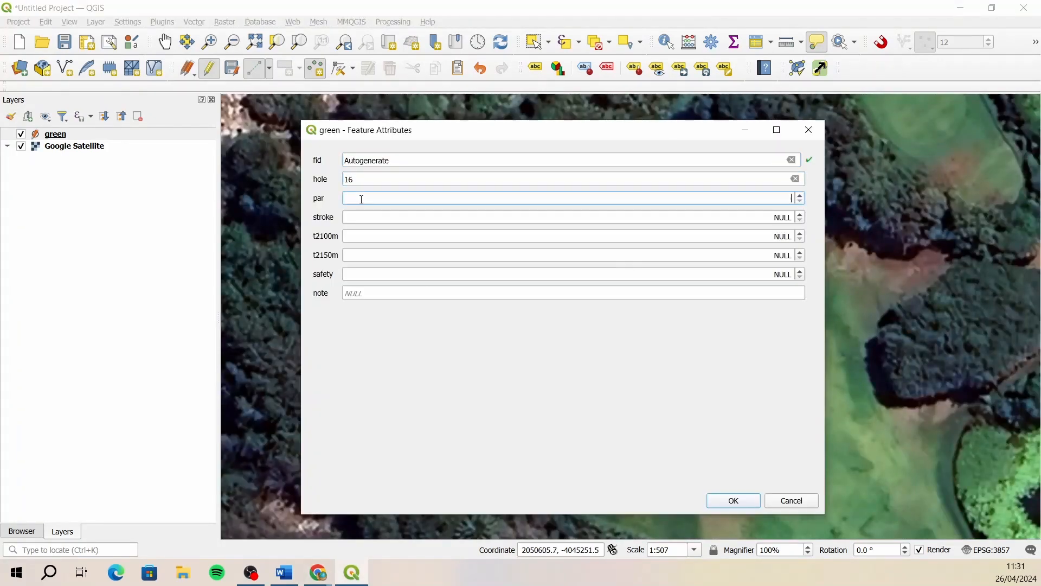
text(3)
click(367, 216)
key(Return)
- Add a point on the green with the long curved bunker north of the pond, and save it with hole 17, par 4 and stroke 4
scroll(506, 273, down, 4)
scroll(504, 274, up, 4)
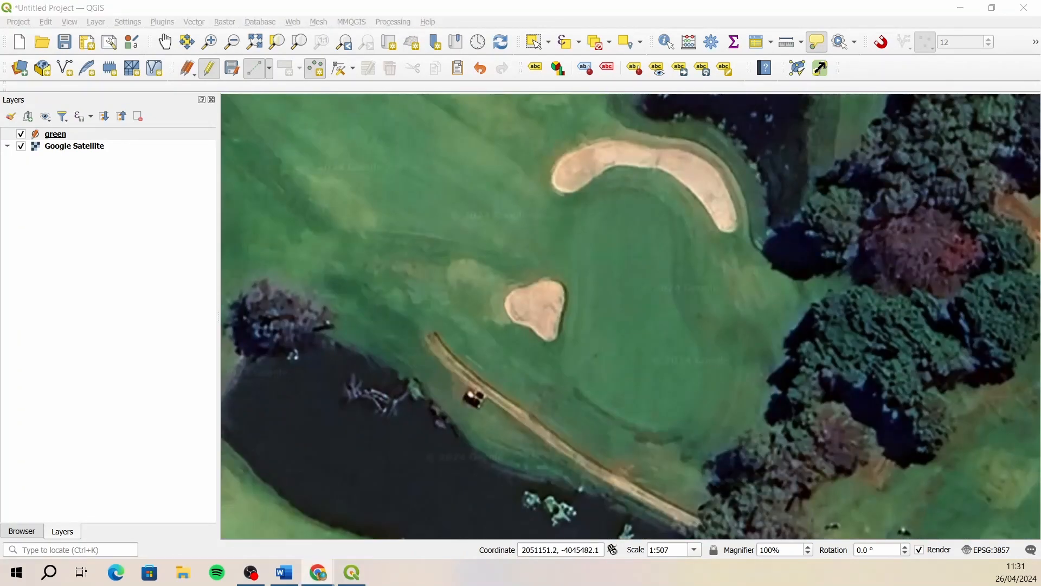
click(624, 314)
text(17)
click(402, 197)
text(4)
click(398, 218)
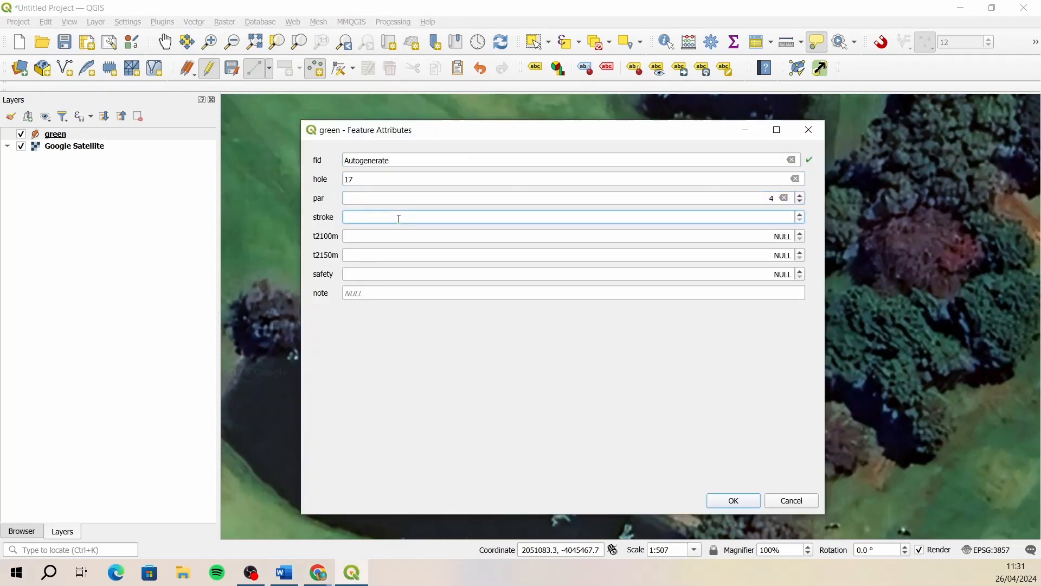
text(4)
key(Return)
- Add a point on the green southeast of hole 9, near the buildings, and save it with hole 18, par 4 and stroke 10
scroll(632, 309, down, 3)
scroll(807, 230, up, 3)
click(808, 195)
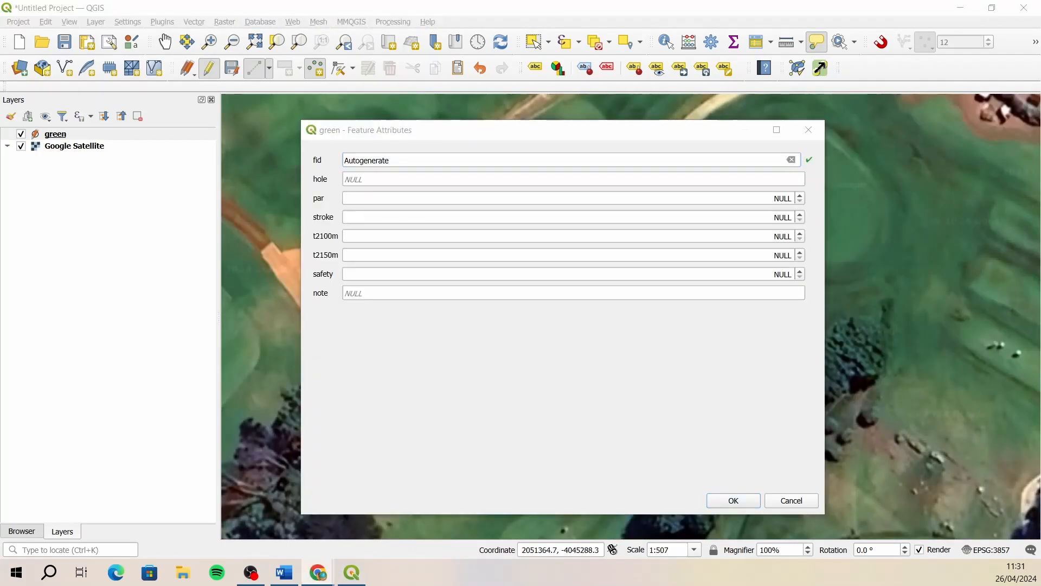
click(758, 177)
text(18)
click(760, 199)
text(4)
click(761, 217)
text(4)
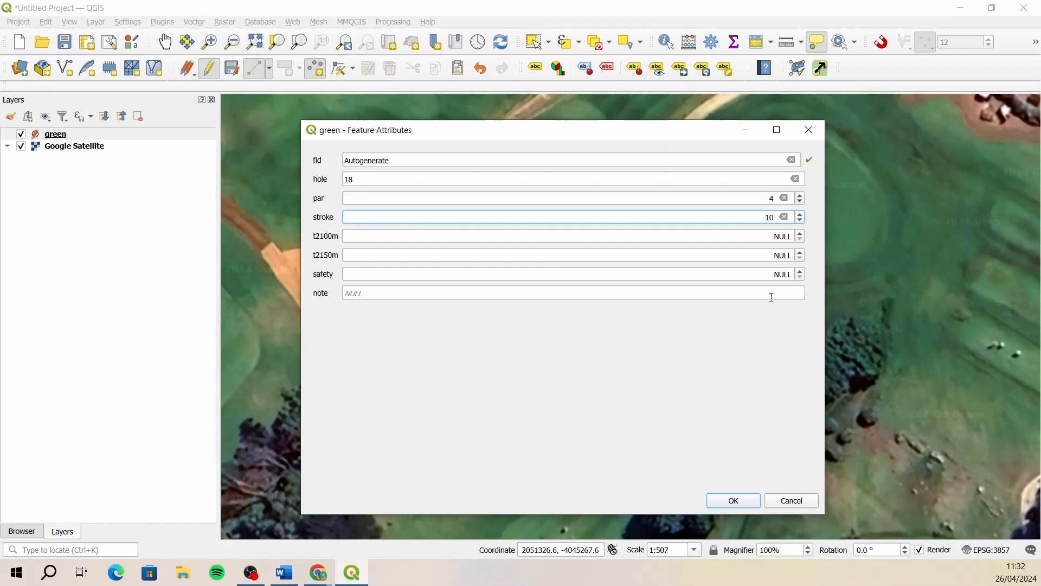
key(Return)
- Save the edits to the green layer and end its editing session
scroll(727, 367, down, 3)
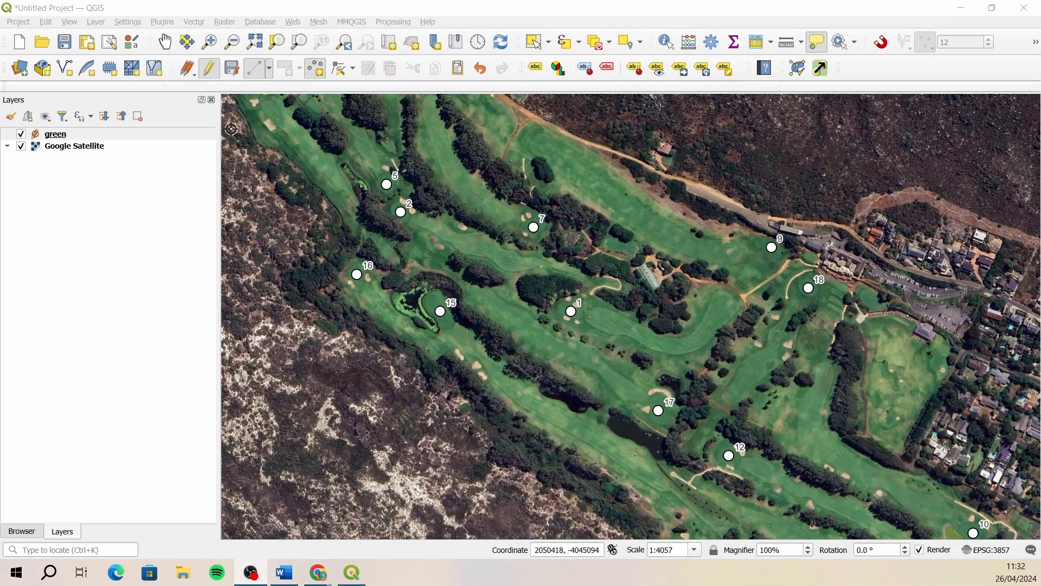
click(233, 69)
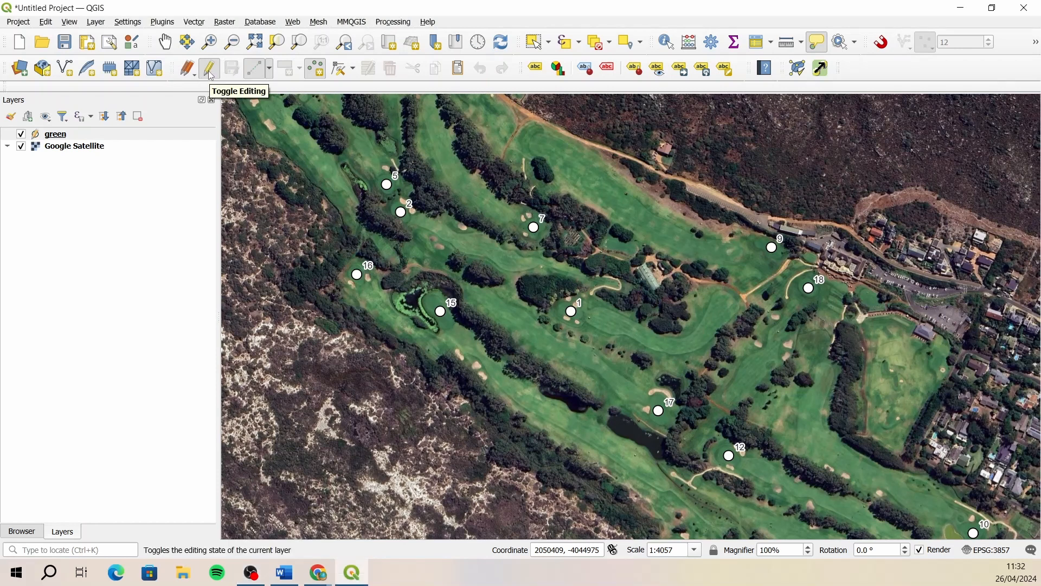
click(211, 72)
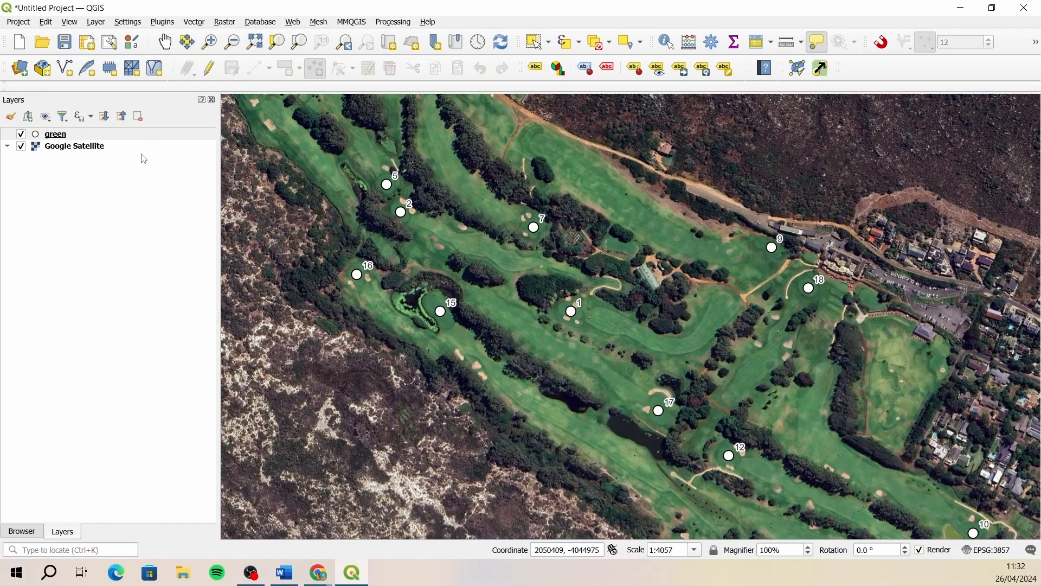
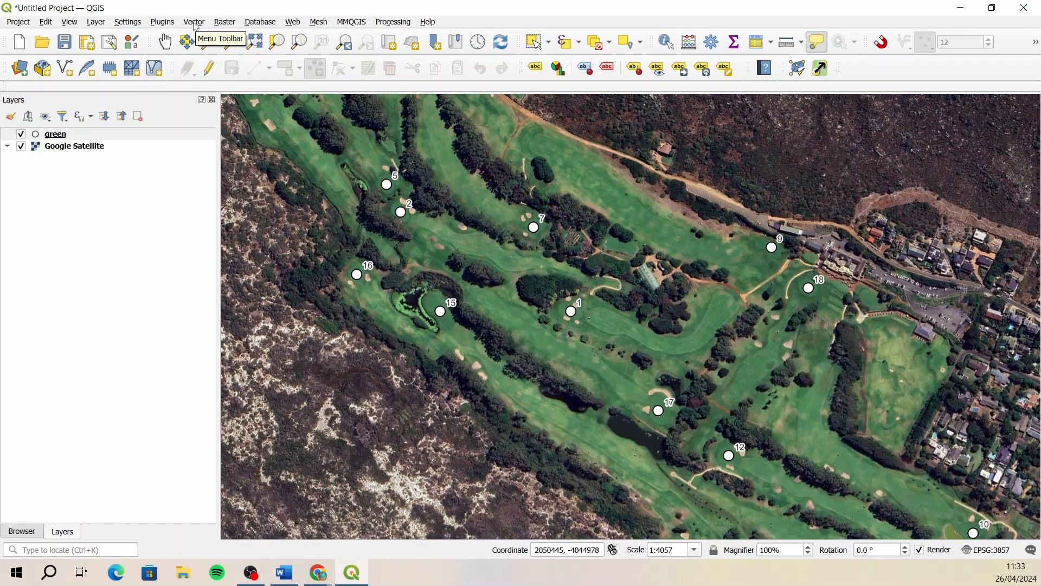
click(195, 22)
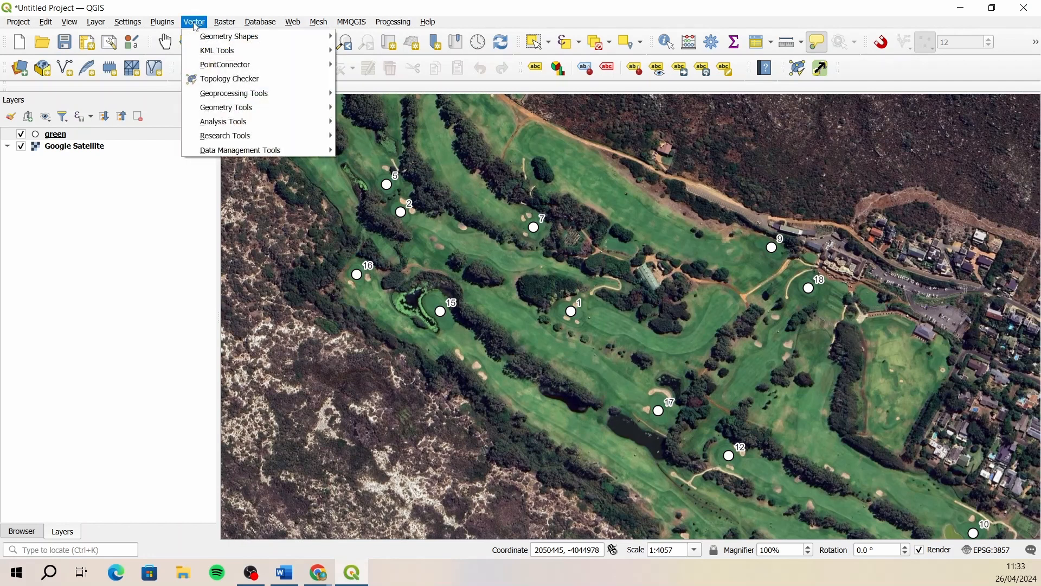
mouse_move(272, 94)
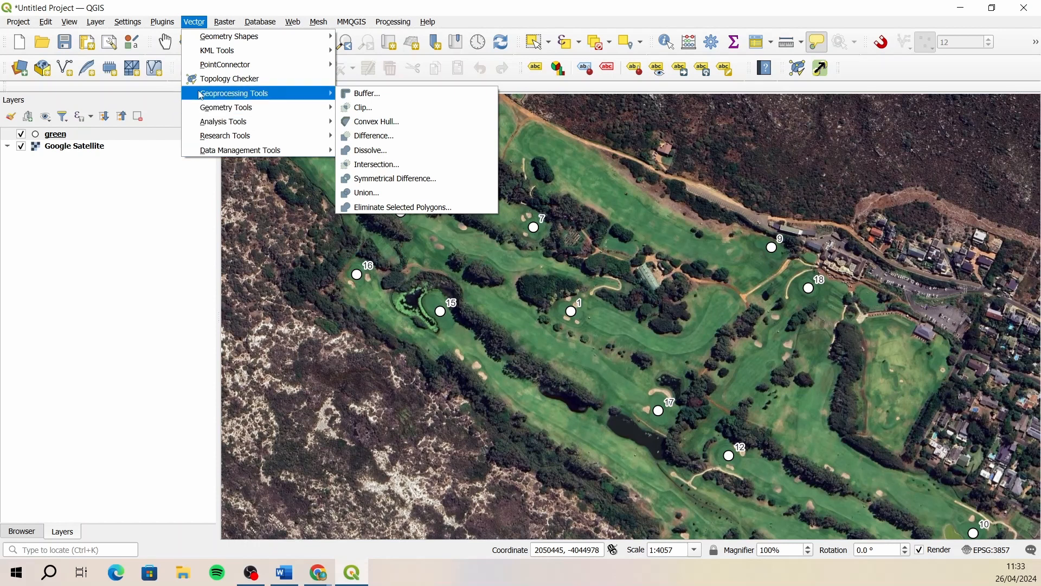
mouse_move(257, 114)
click(389, 98)
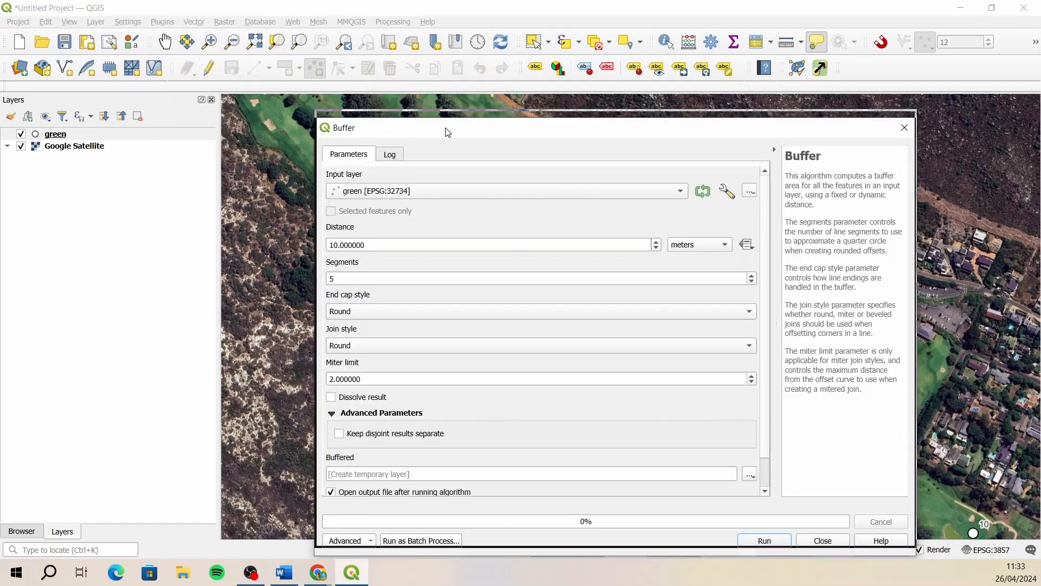
drag(448, 133, 437, 67)
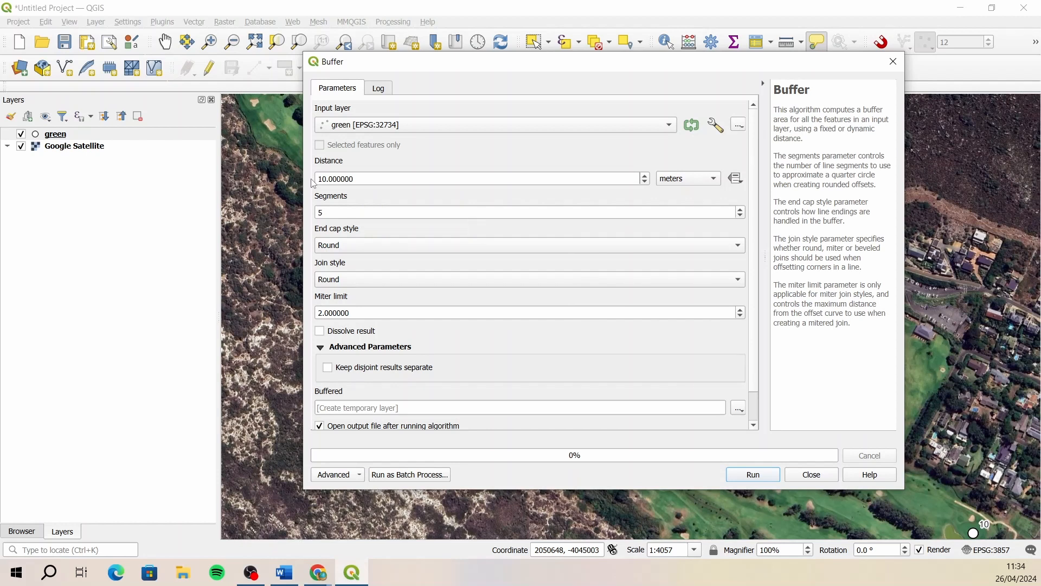
click(893, 61)
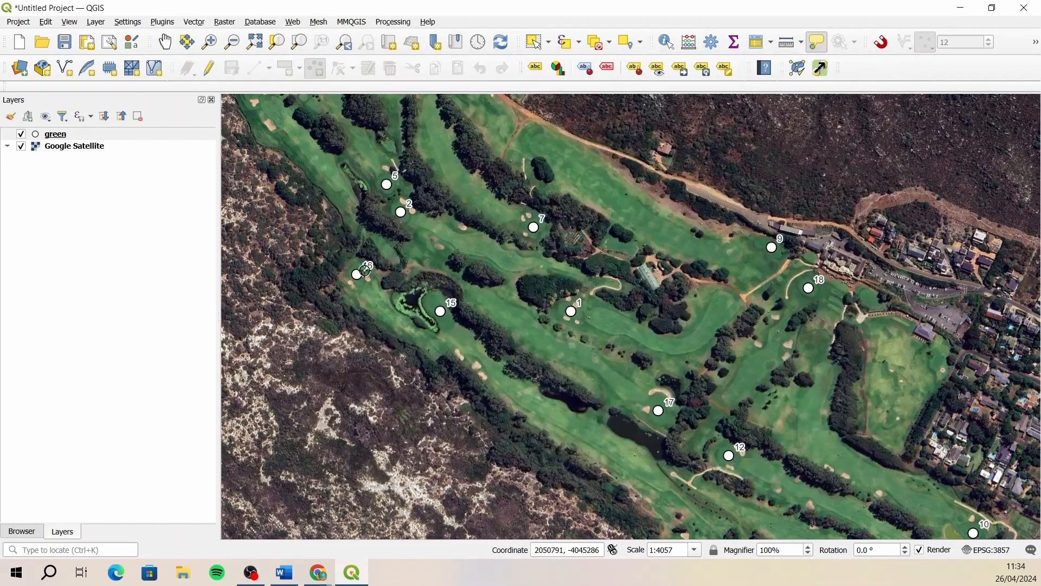
- Find the Multi-ring buffer (constant distance) algorithm by searching for buffer, and open it with green as the input layer
click(105, 549)
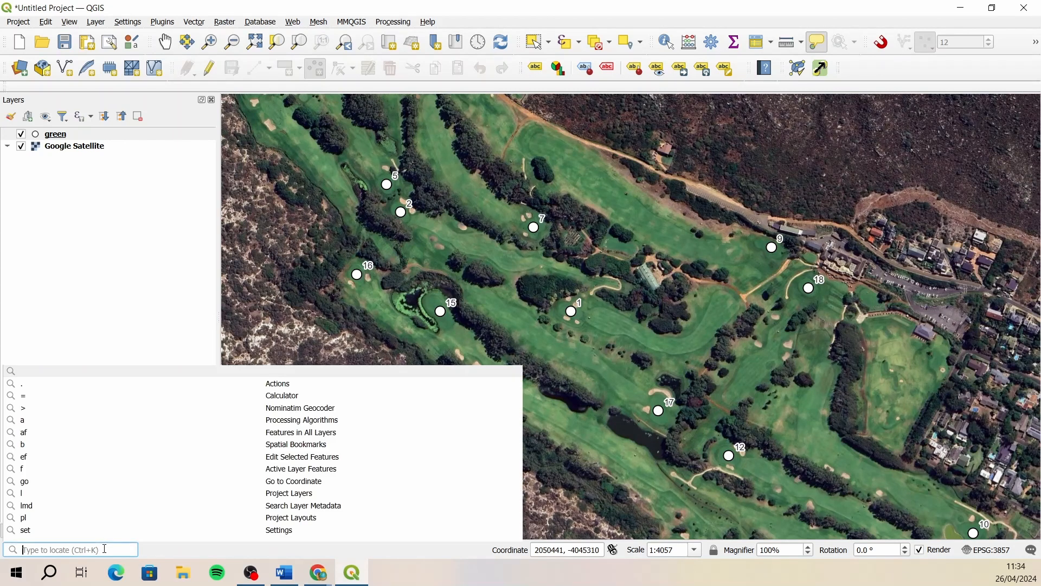
text(b)
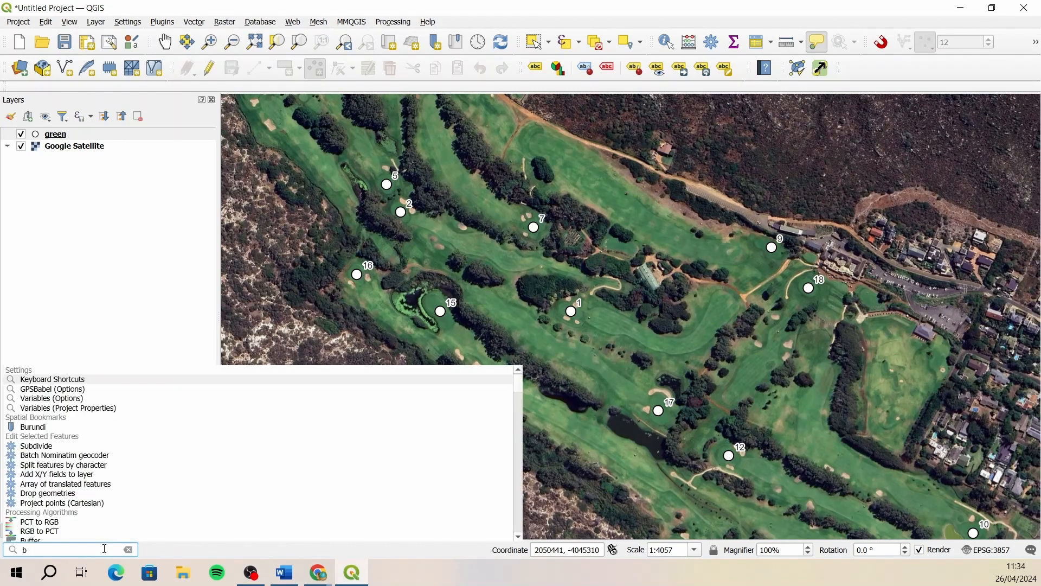
text(uffer)
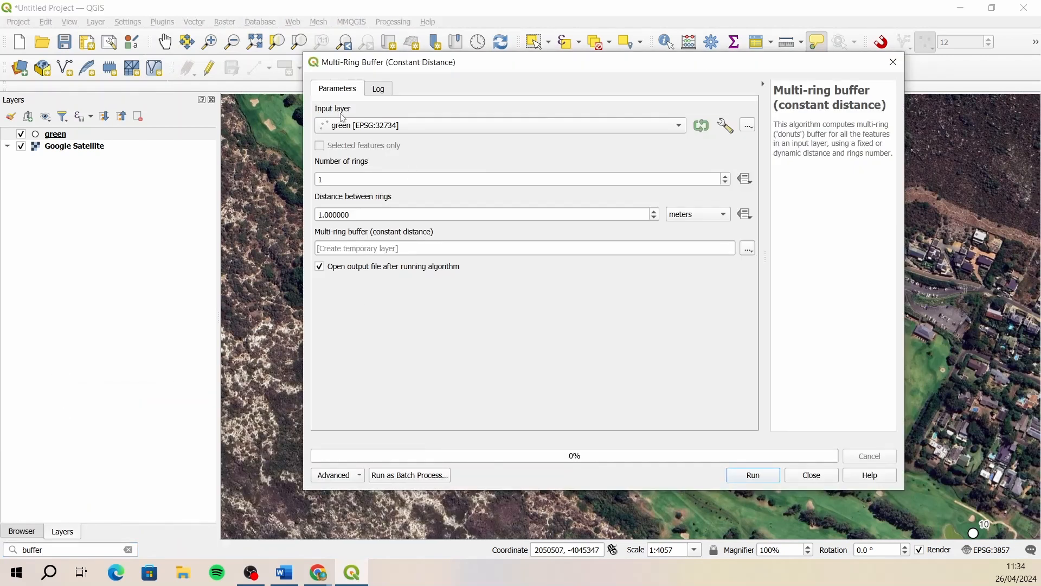
click(437, 128)
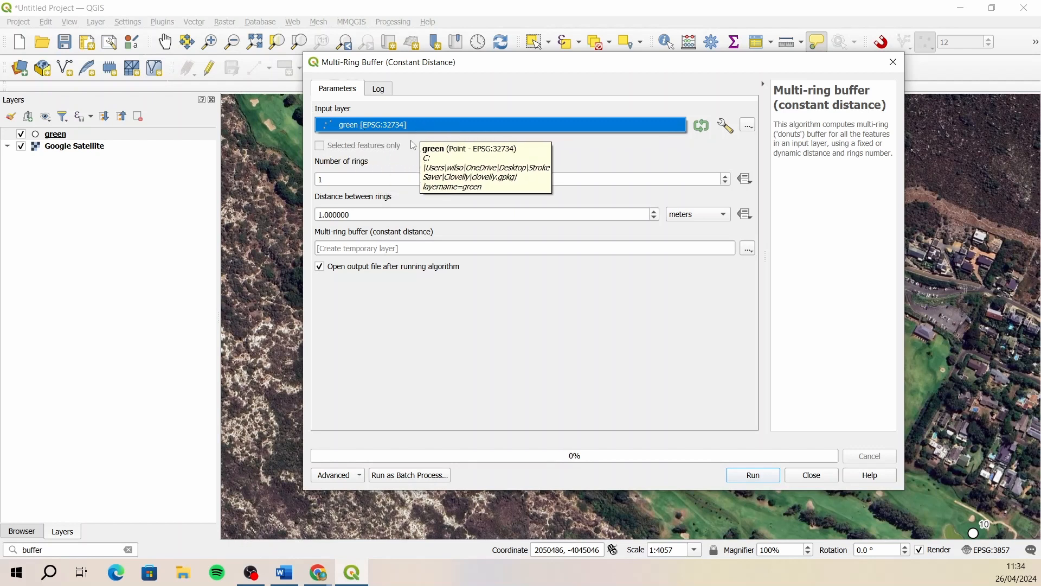
- Set the multi-ring buffer to 4 rings with 50 meters between rings
click(326, 179)
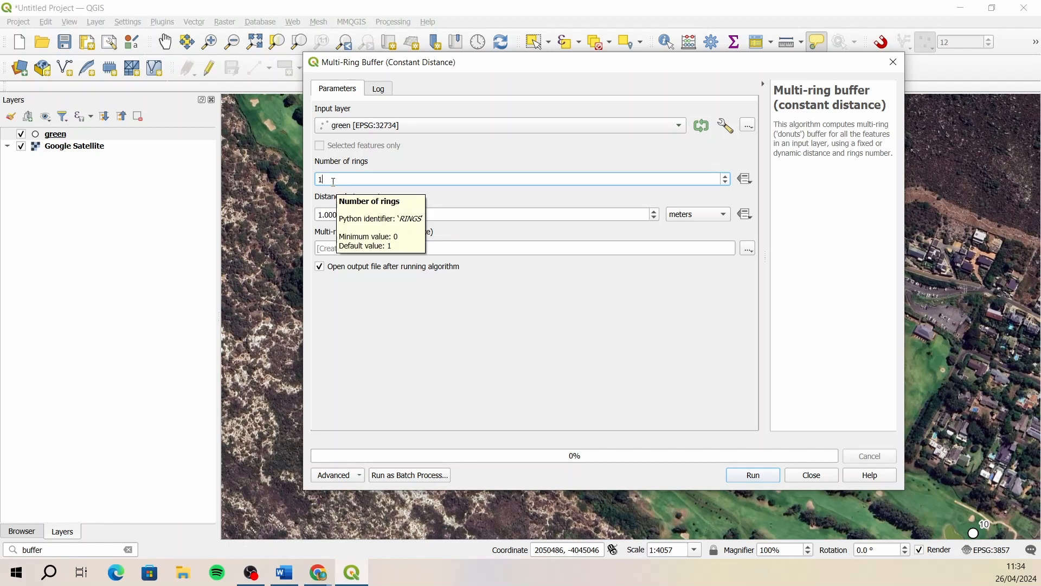
drag(334, 181, 319, 187)
text(4)
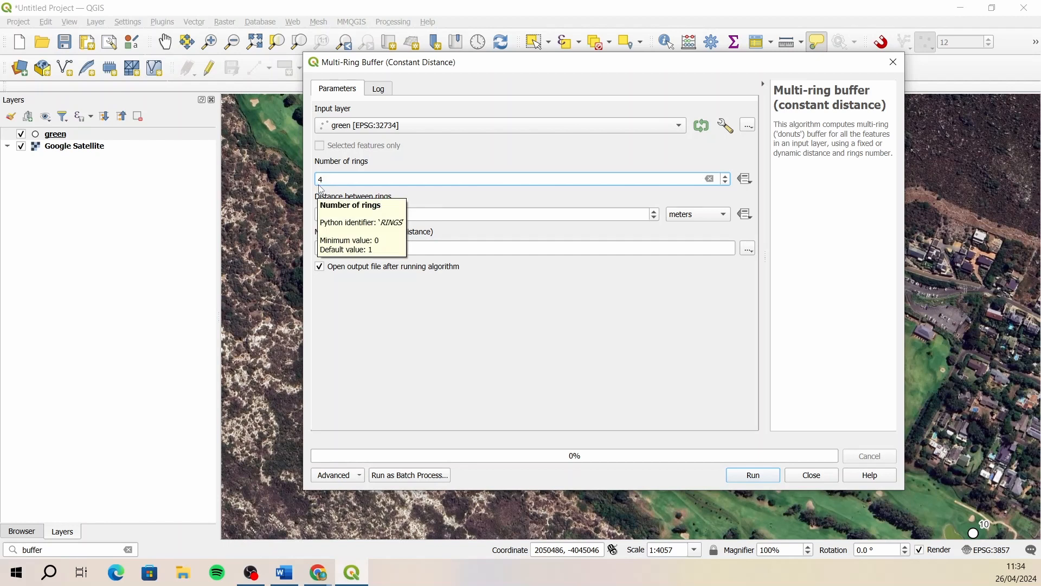
drag(363, 213, 301, 212)
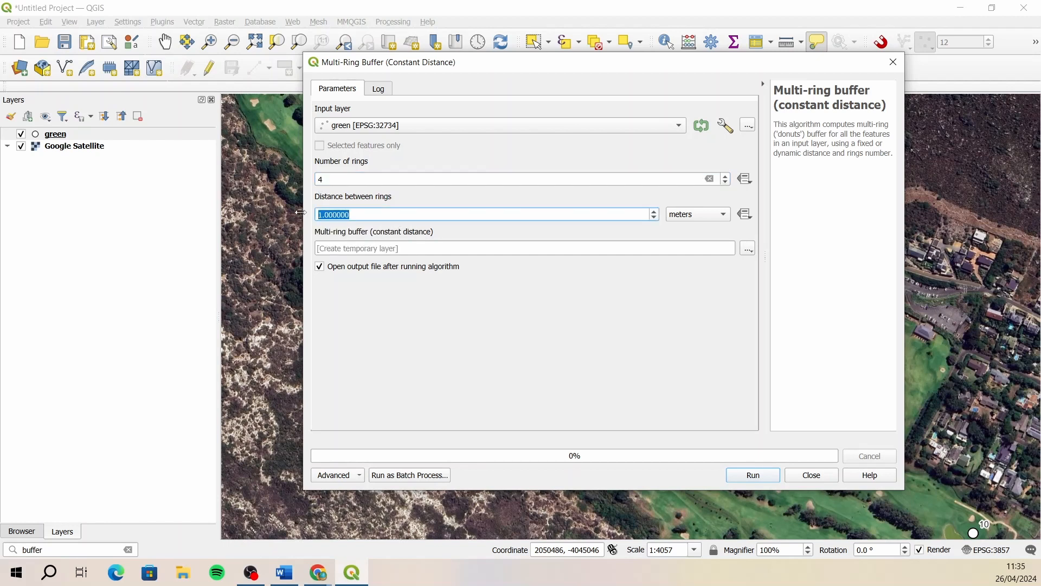
text(50)
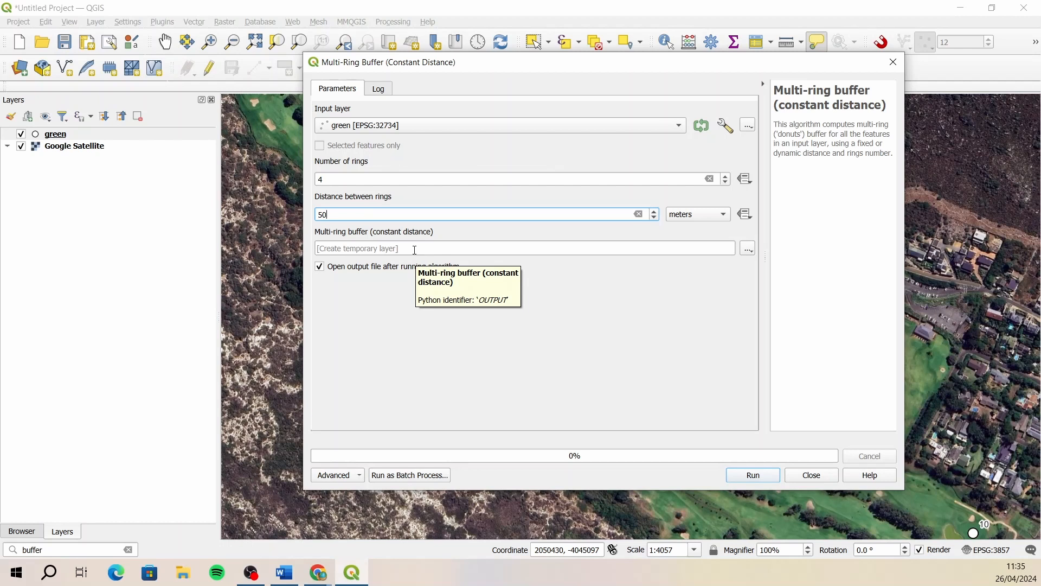
- Set the output to a layer named distances in clovelly.gpkg in the Desktop folder Stroke Saver/Clovelly, and run the multi-ring buffer
click(749, 250)
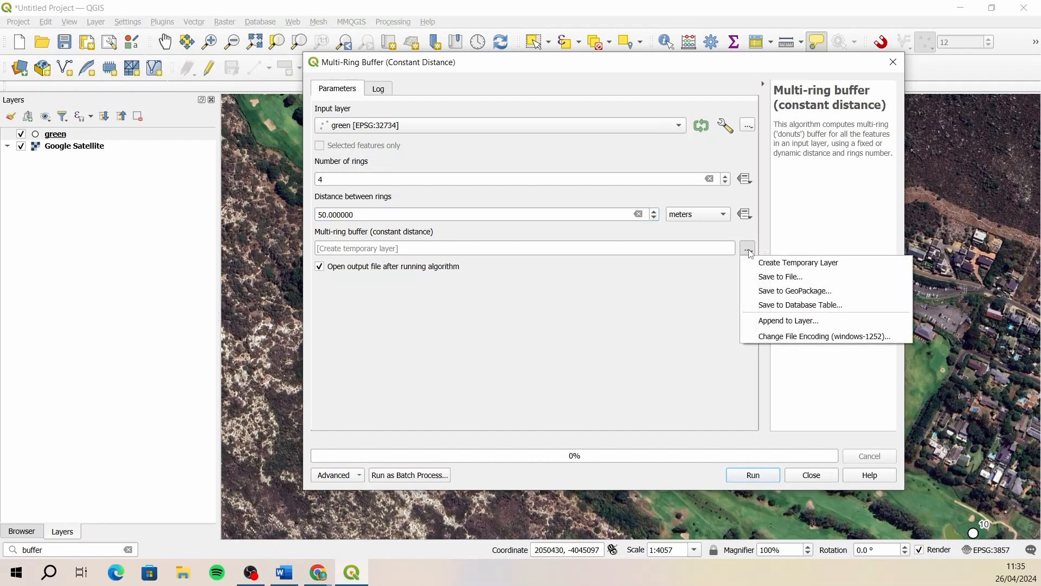
click(770, 292)
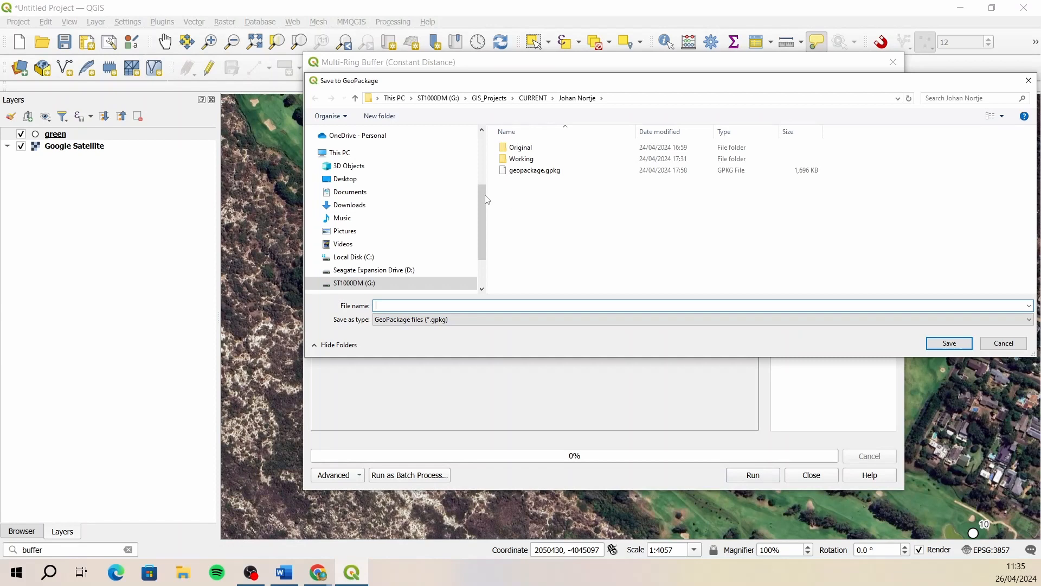
click(360, 178)
scroll(652, 227, down, 5)
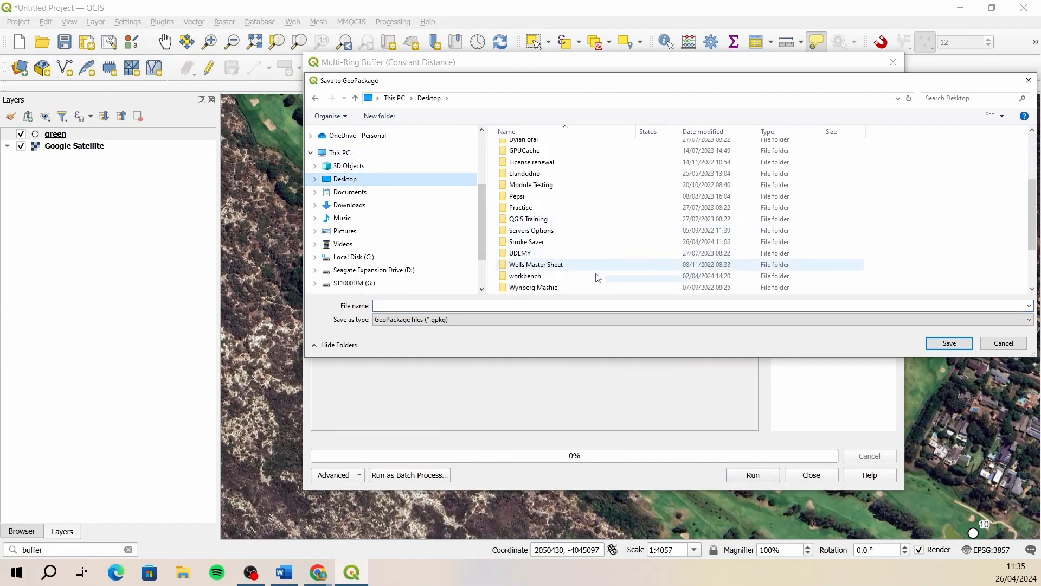
double_click(588, 240)
double_click(539, 150)
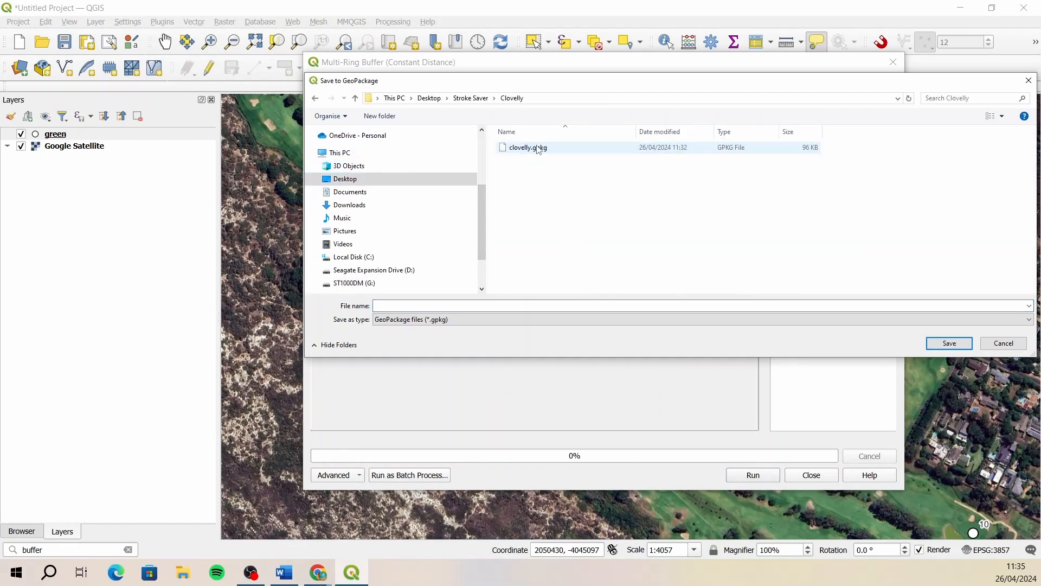
click(535, 149)
click(949, 343)
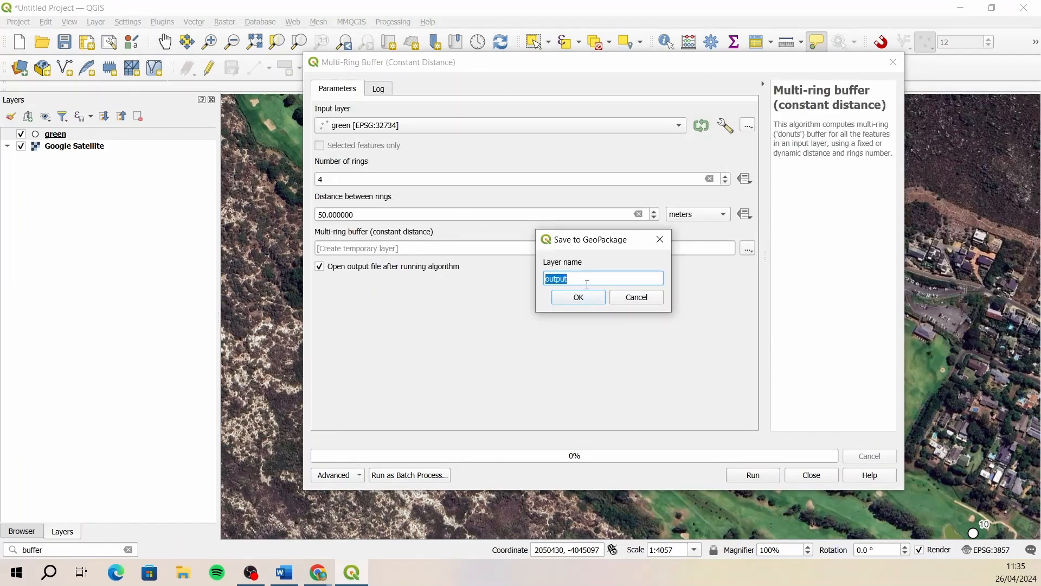
text(distances)
click(579, 297)
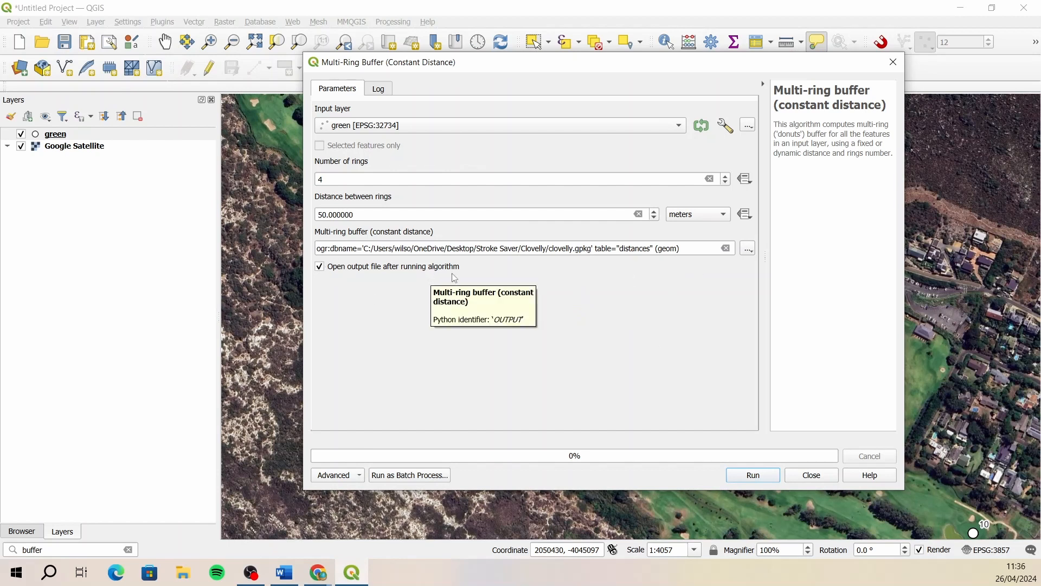
click(751, 477)
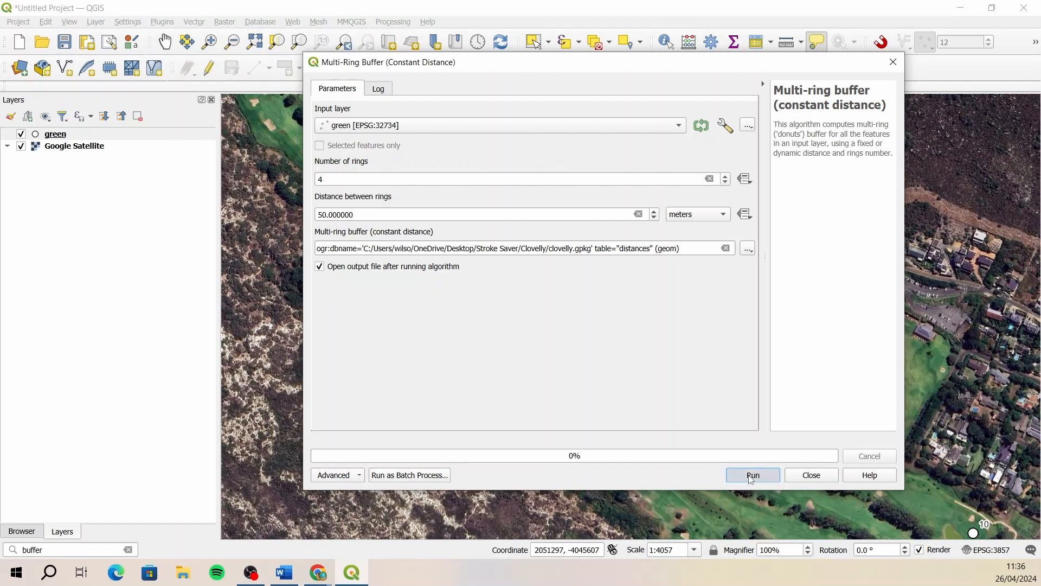
click(812, 475)
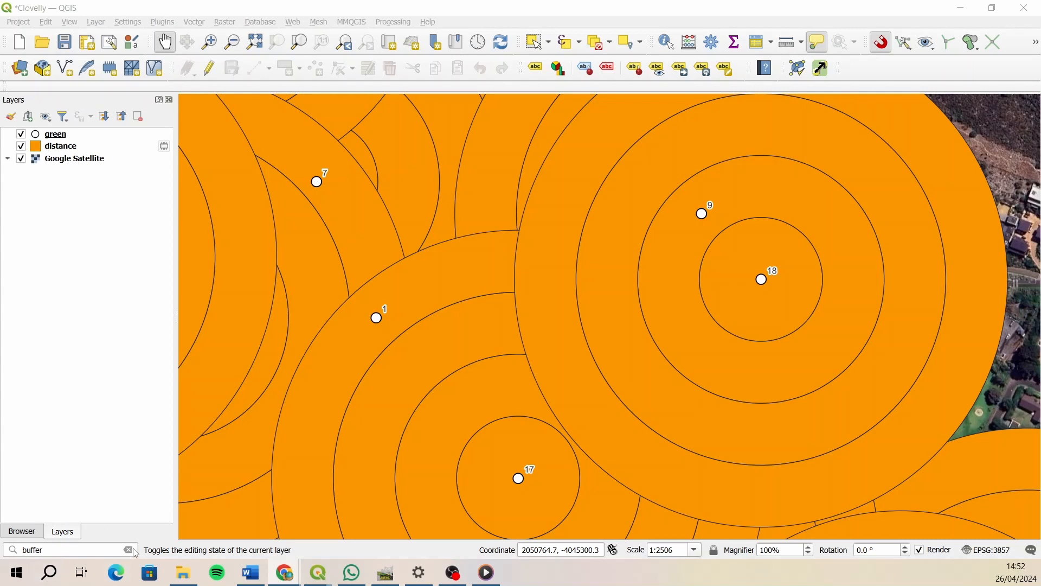
- Run a multi-ring buffer on the green layer with 4 rings spaced 45.72 meters apart, output to a temporary layer
click(98, 550)
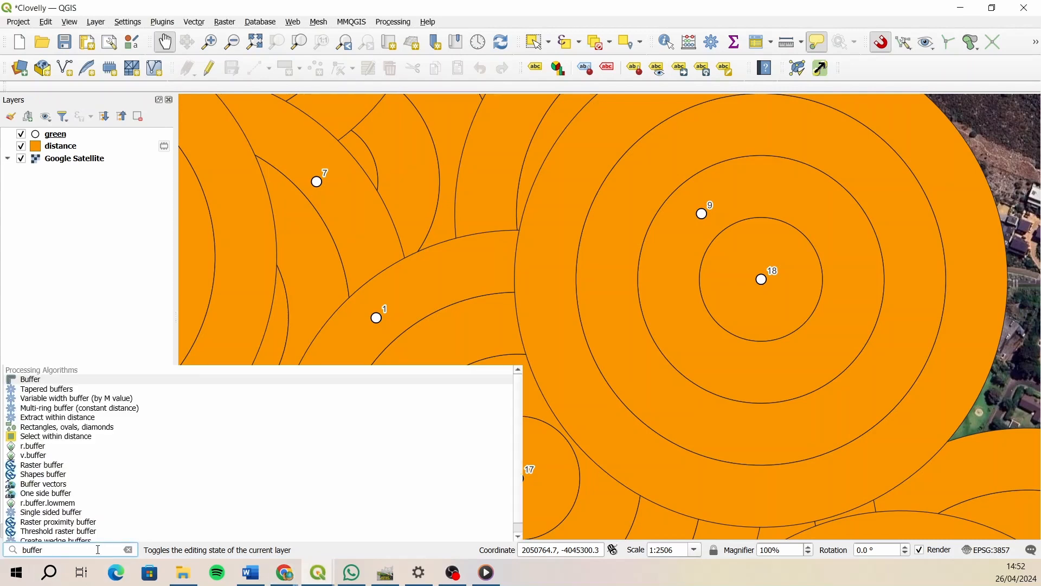
click(83, 410)
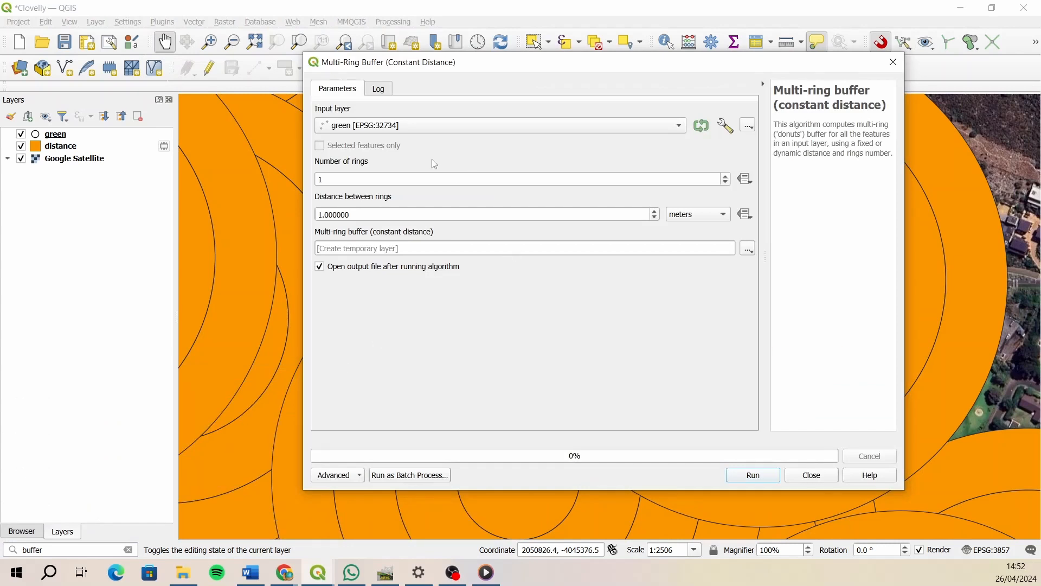
drag(354, 182, 316, 185)
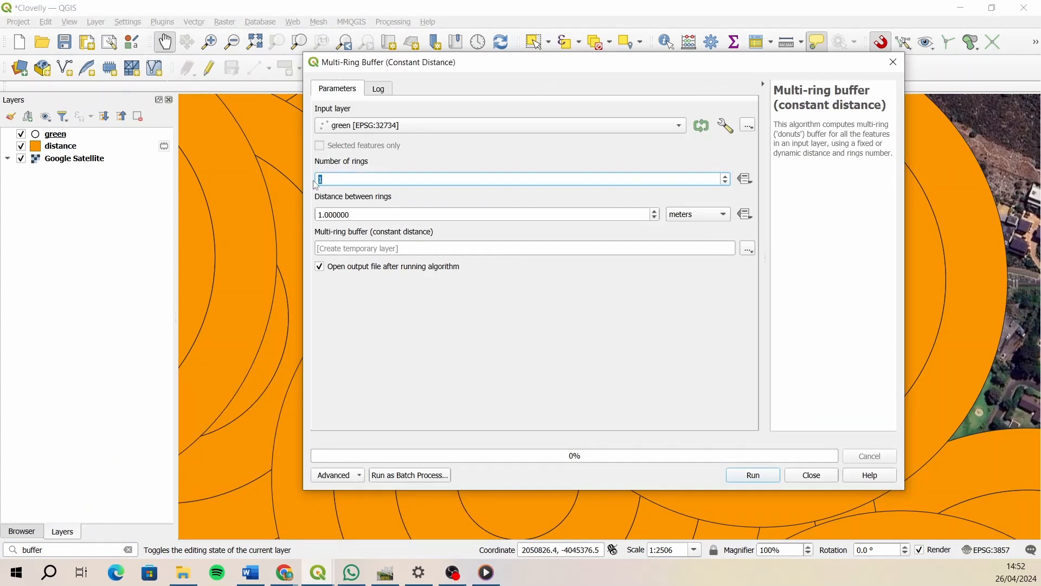
text(4)
key(Tab)
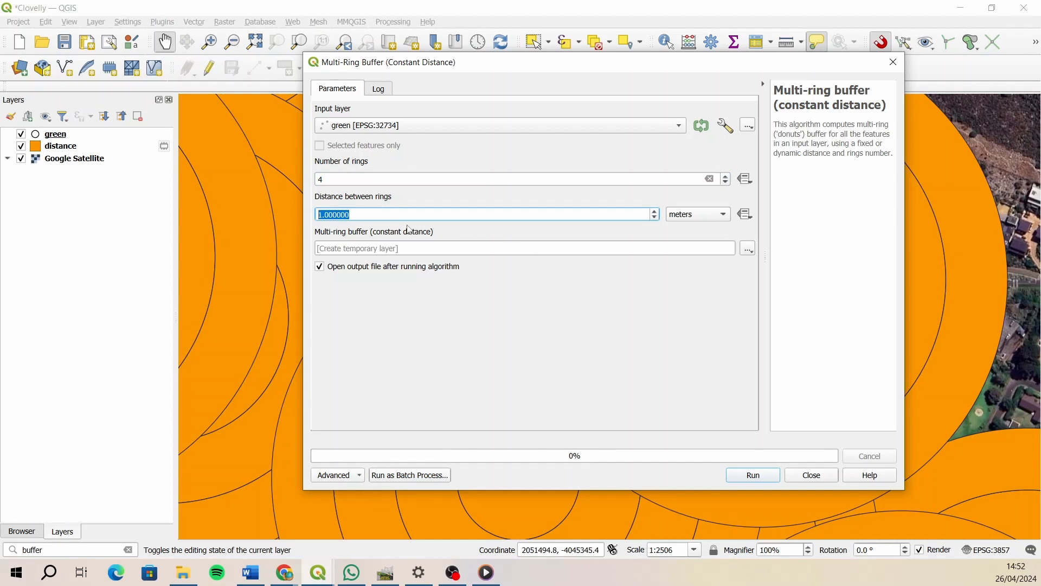
text(45.72)
click(750, 476)
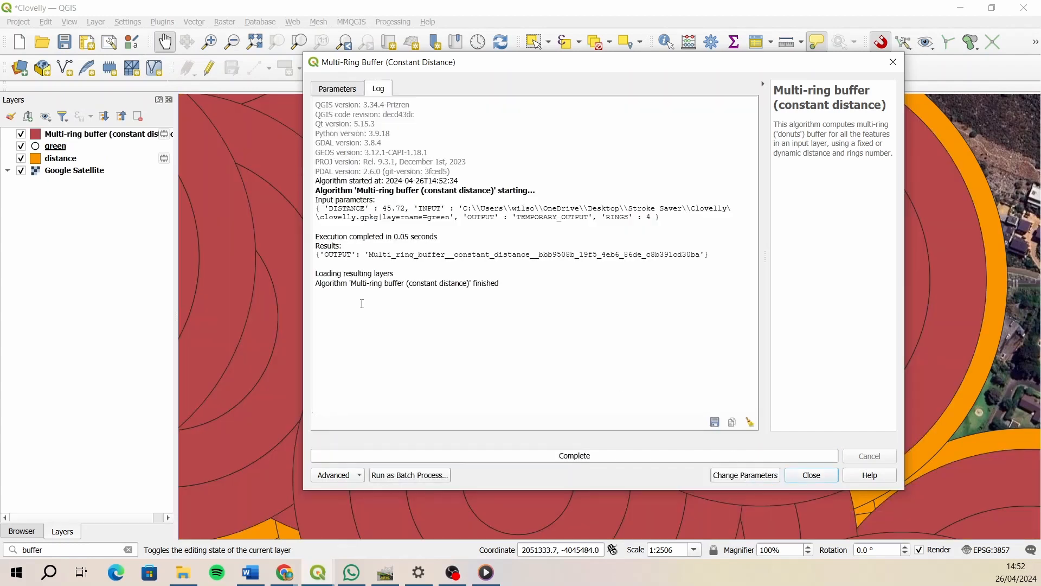
click(805, 472)
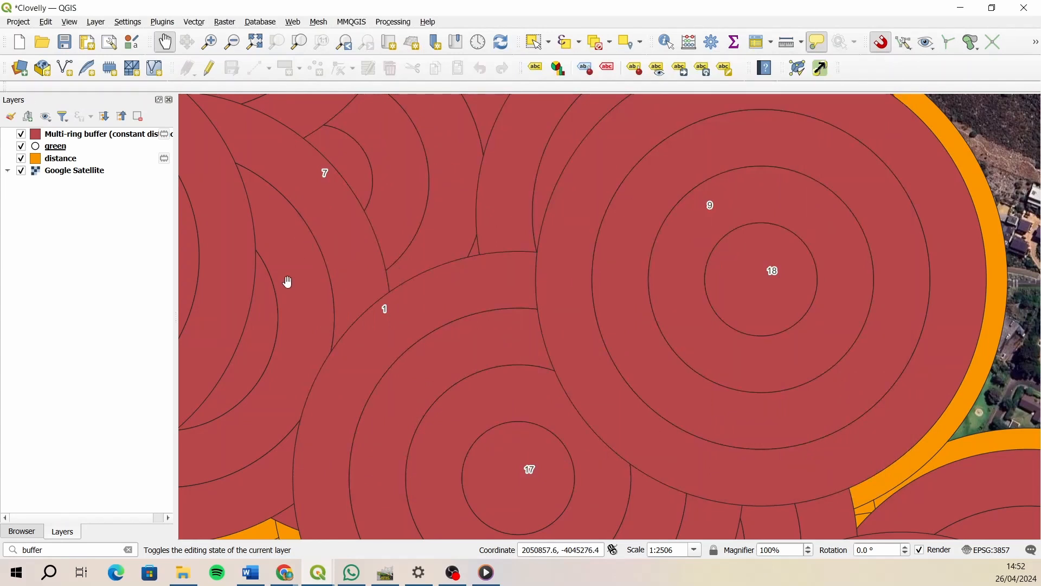
- Filter the distance layer to the features whose hole equals 18
click(91, 162)
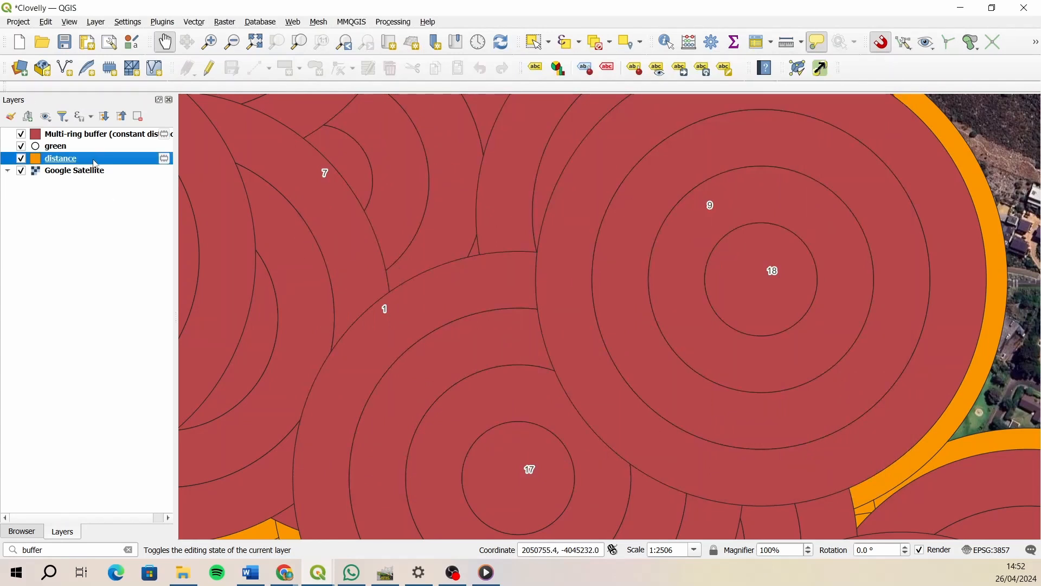
right_click(95, 164)
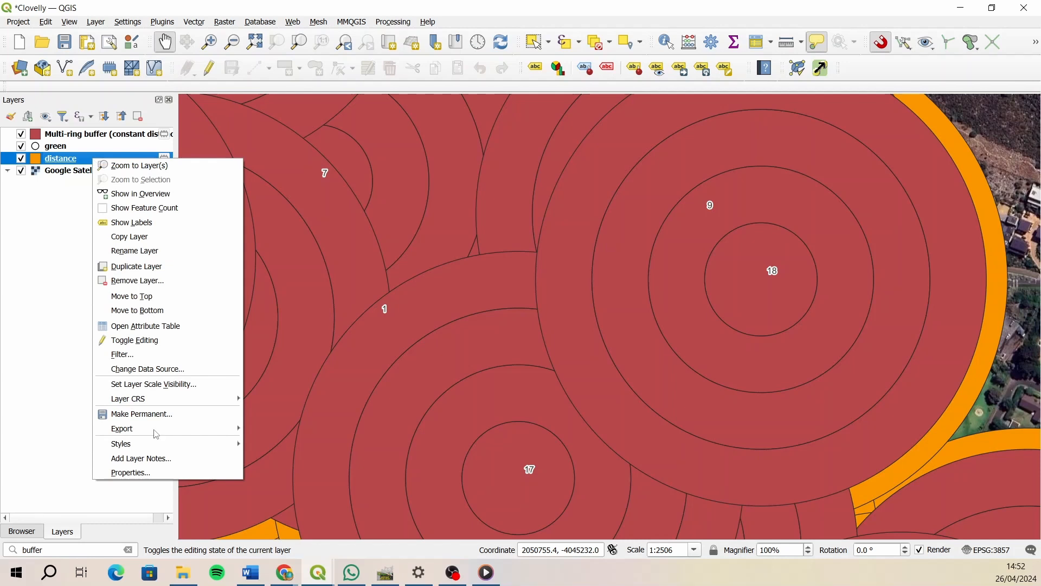
click(159, 357)
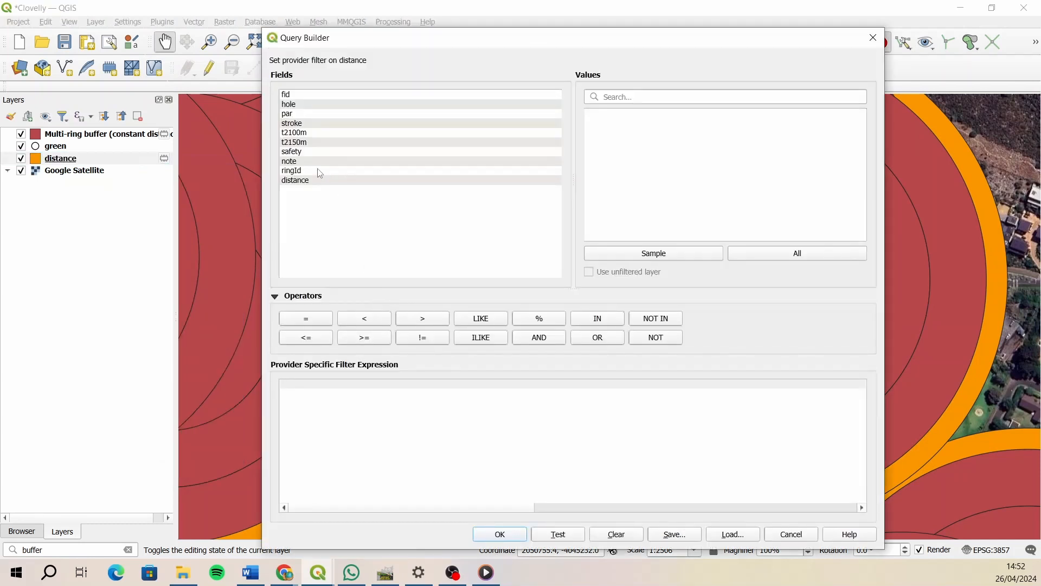
double_click(312, 106)
click(306, 318)
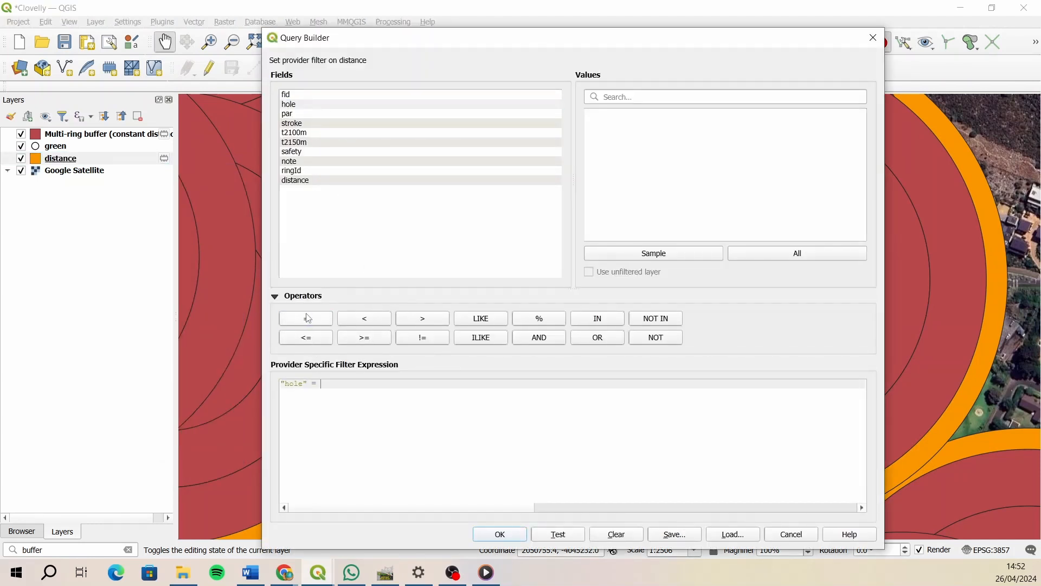
click(624, 253)
double_click(601, 200)
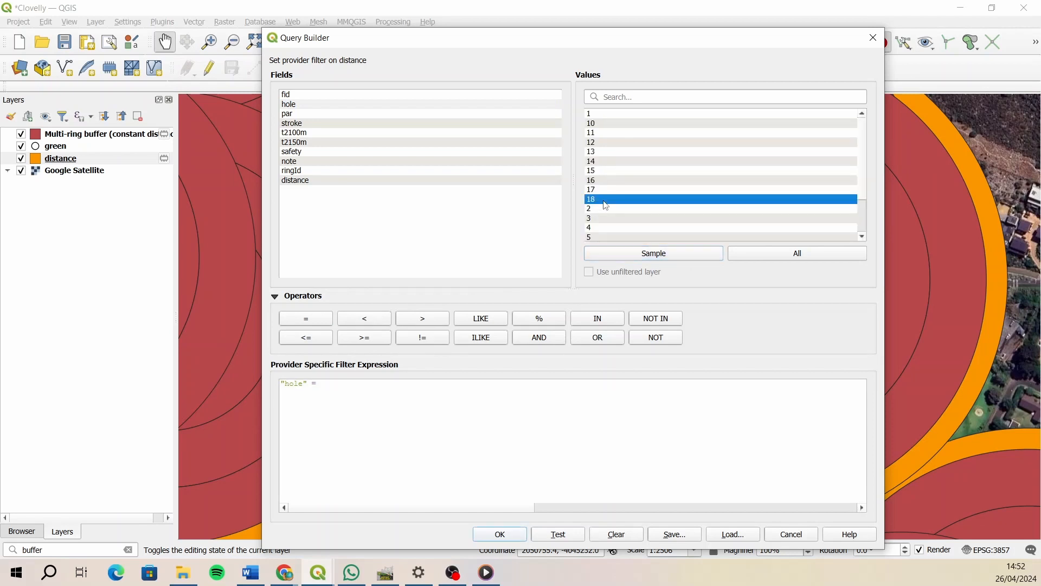
click(500, 534)
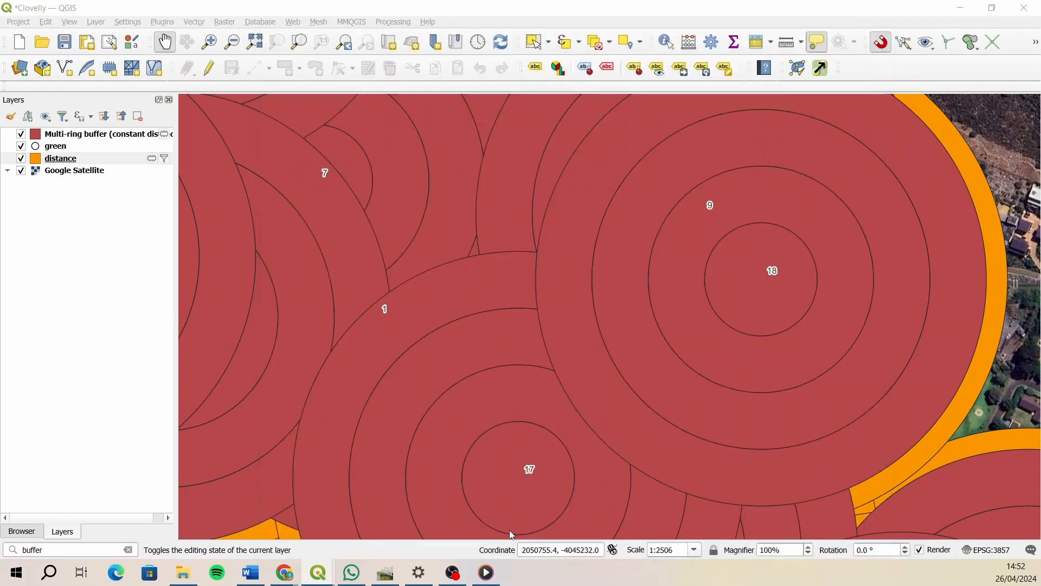
- Filter the multi-ring buffer layer to the features whose hole equals 18
click(61, 135)
right_click(61, 135)
click(109, 313)
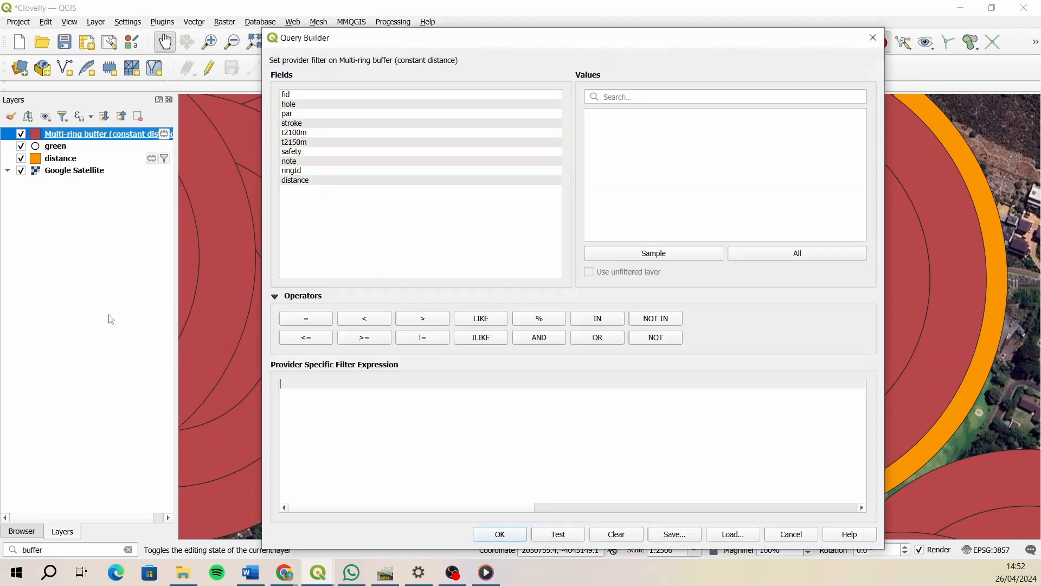
double_click(299, 182)
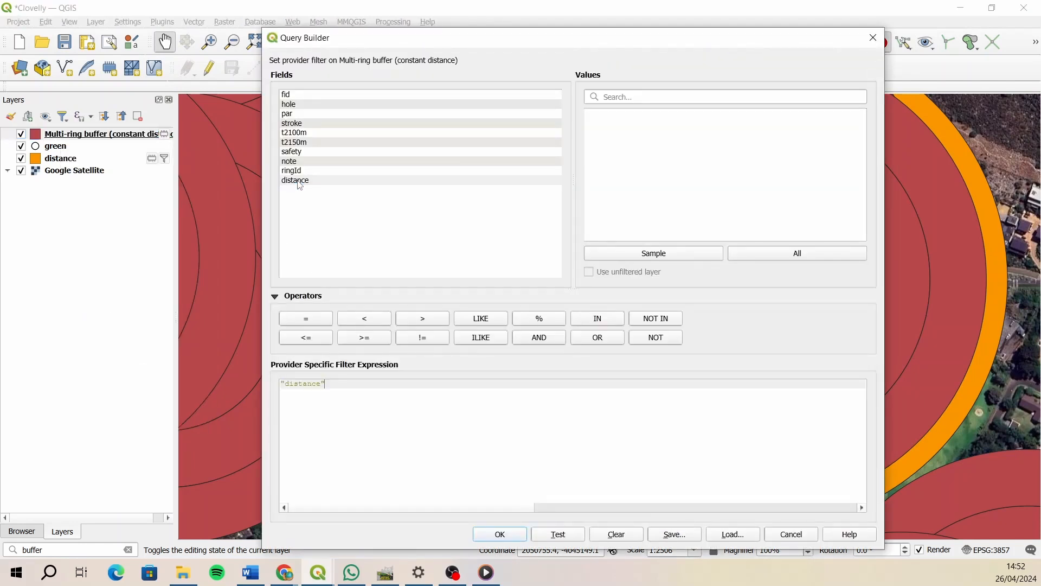
triple_click(363, 392)
double_click(291, 105)
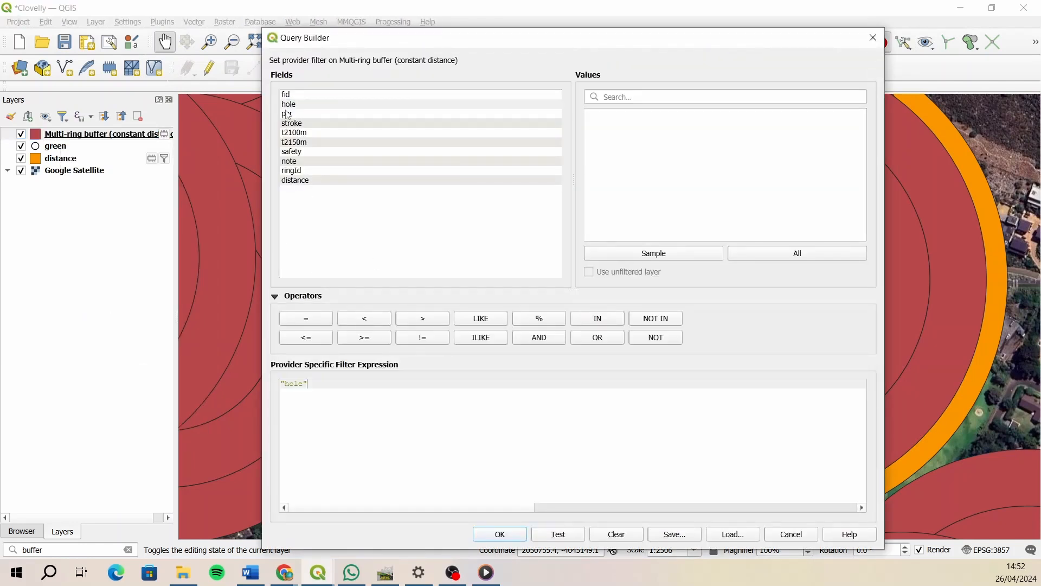
click(304, 319)
click(653, 254)
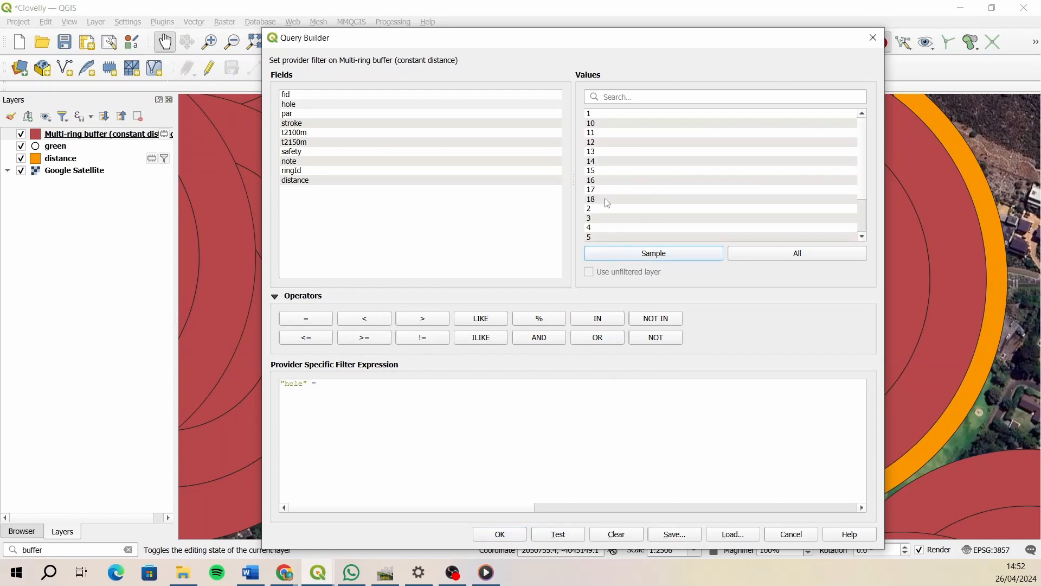
double_click(608, 200)
click(500, 534)
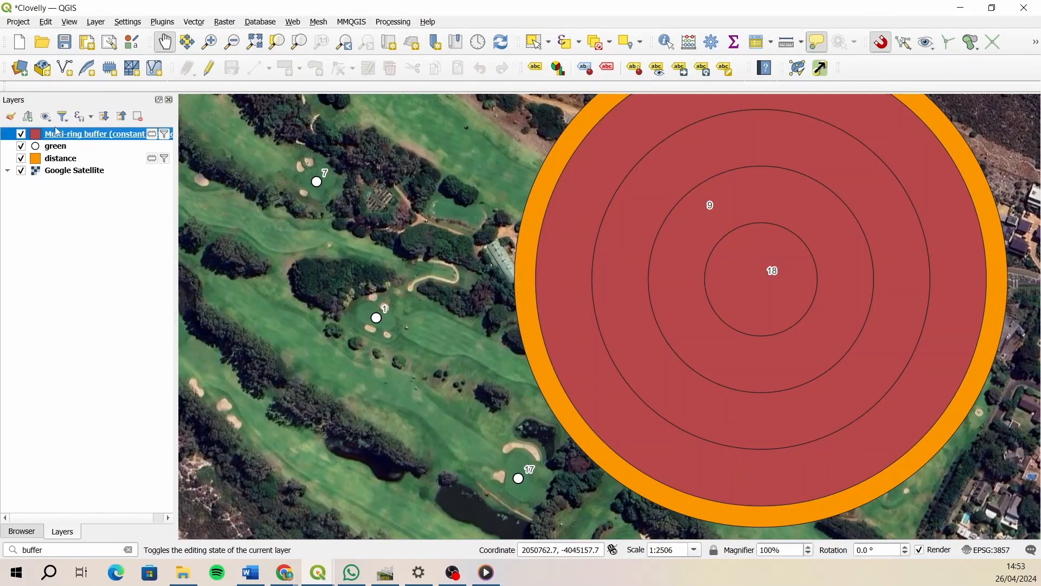
- Set the fill style of the multi-ring buffer layer's simple fill to No Brush
click(11, 117)
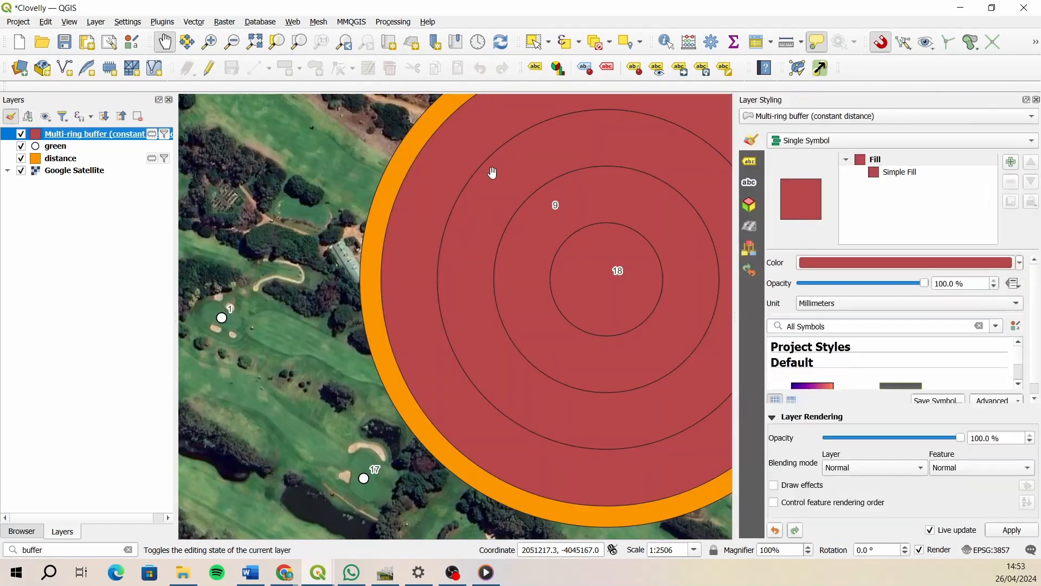
click(904, 174)
click(873, 310)
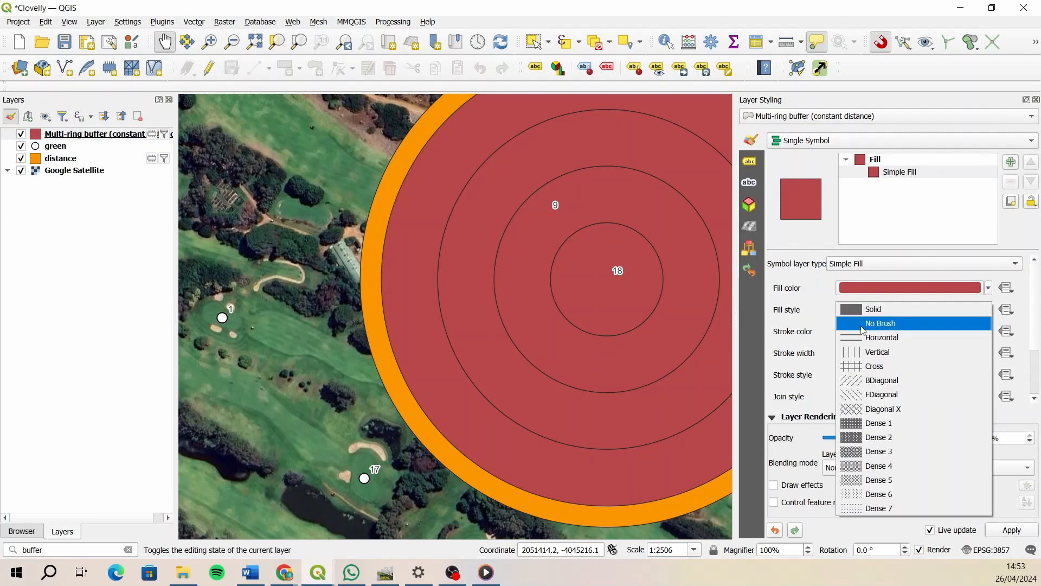
click(871, 324)
- Set the stroke color of the multi-ring buffer rings to a bright light blue and close the layer styling
click(871, 332)
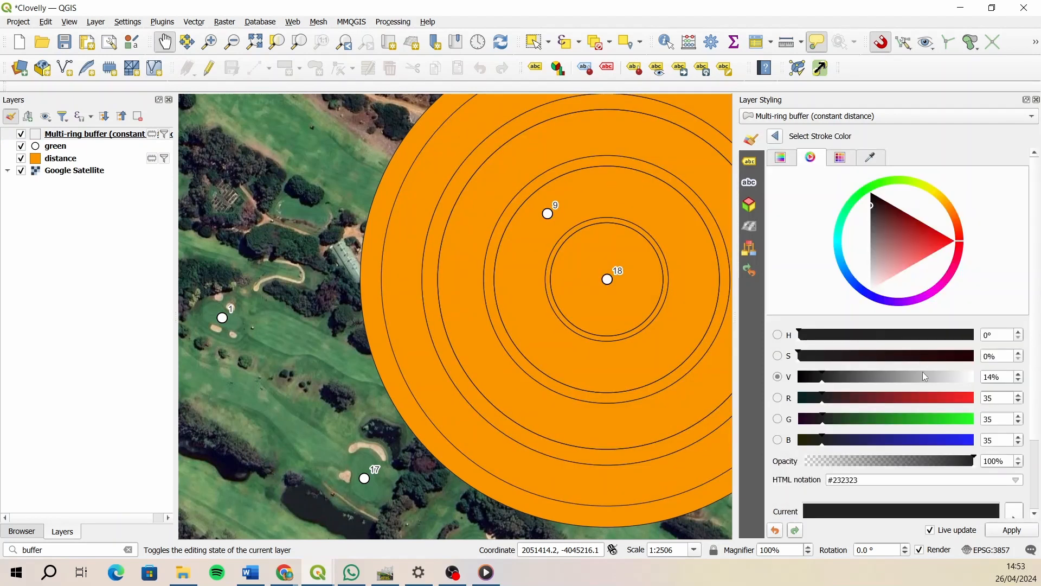
click(922, 300)
click(932, 294)
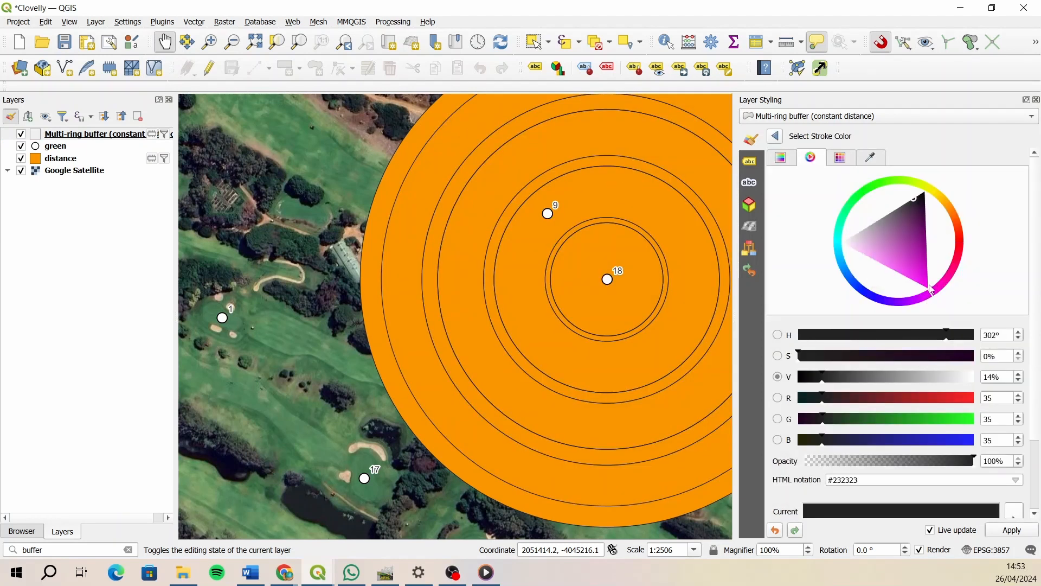
click(927, 285)
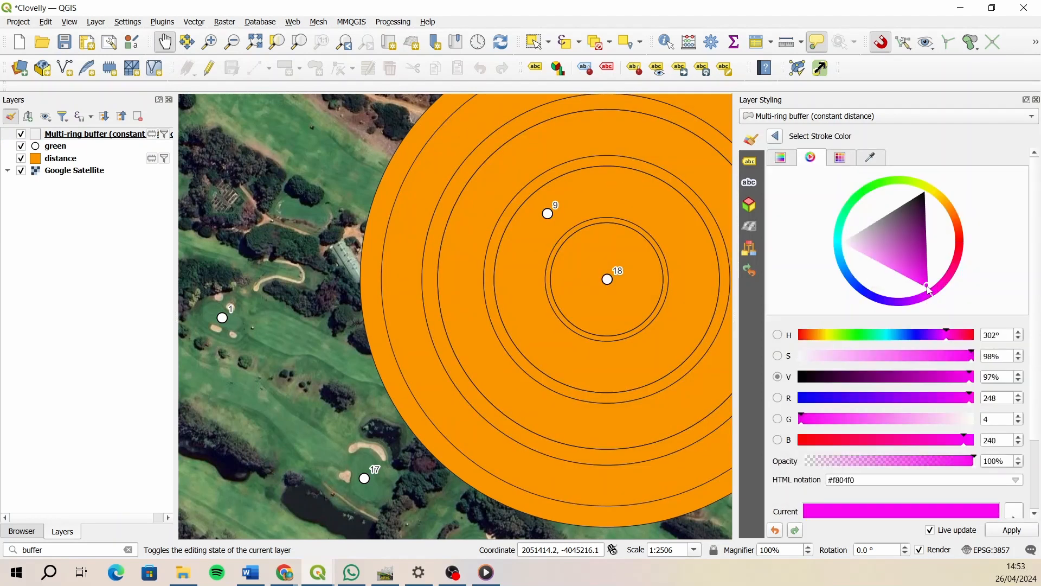
click(939, 193)
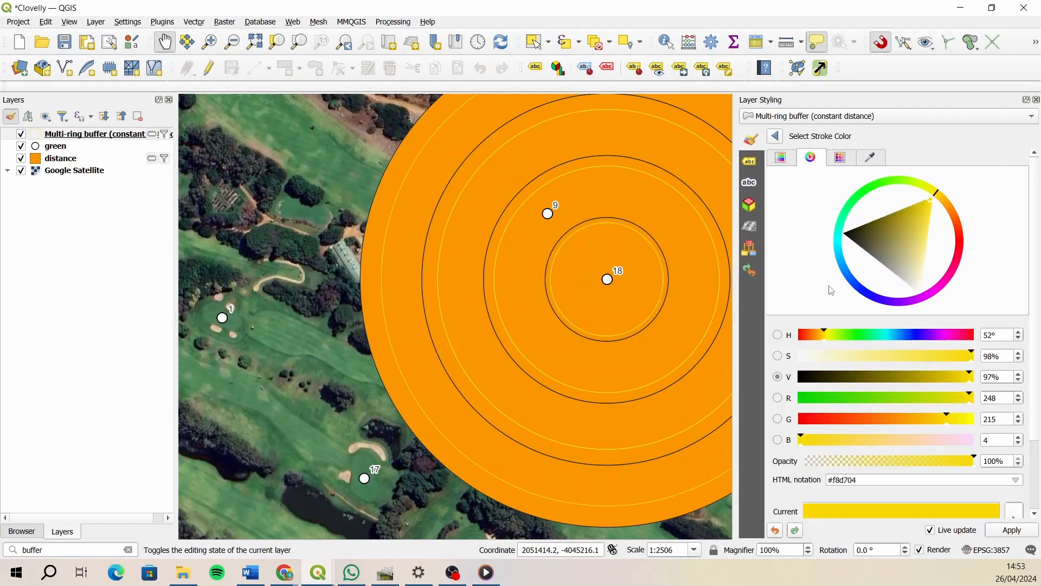
click(845, 270)
click(841, 264)
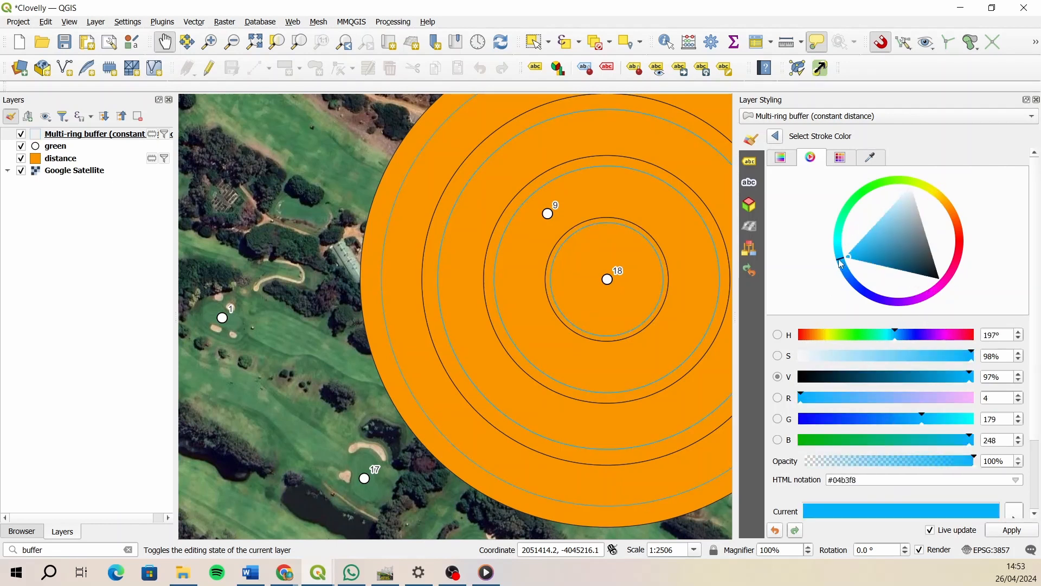
drag(837, 261, 837, 261)
click(1036, 99)
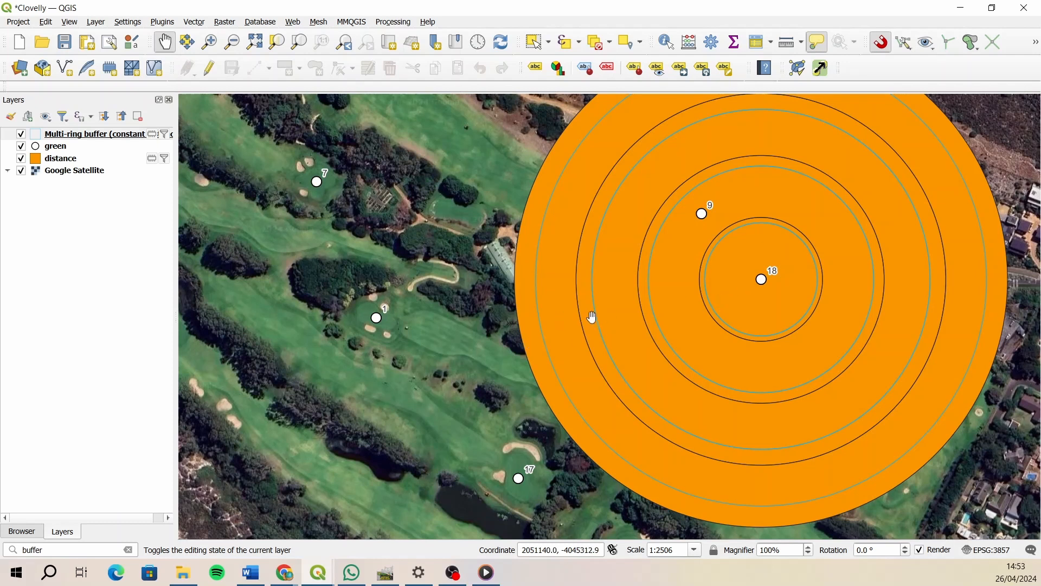
- Add a text (string) field named yards with length 10 to the multi-ring buffer layer's attribute table, shown in table view
mouse_move(717, 290)
right_click(73, 141)
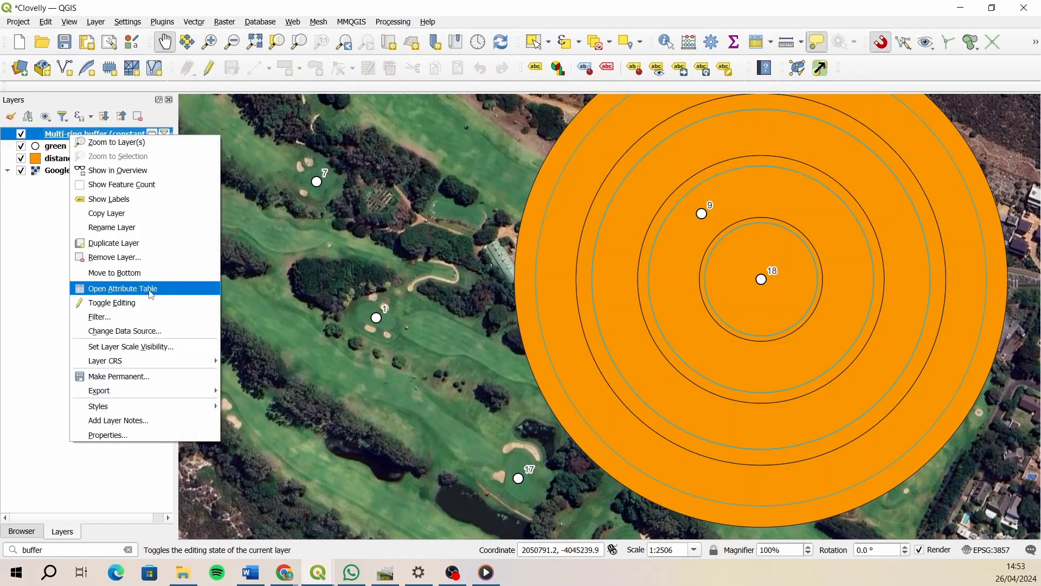
click(151, 288)
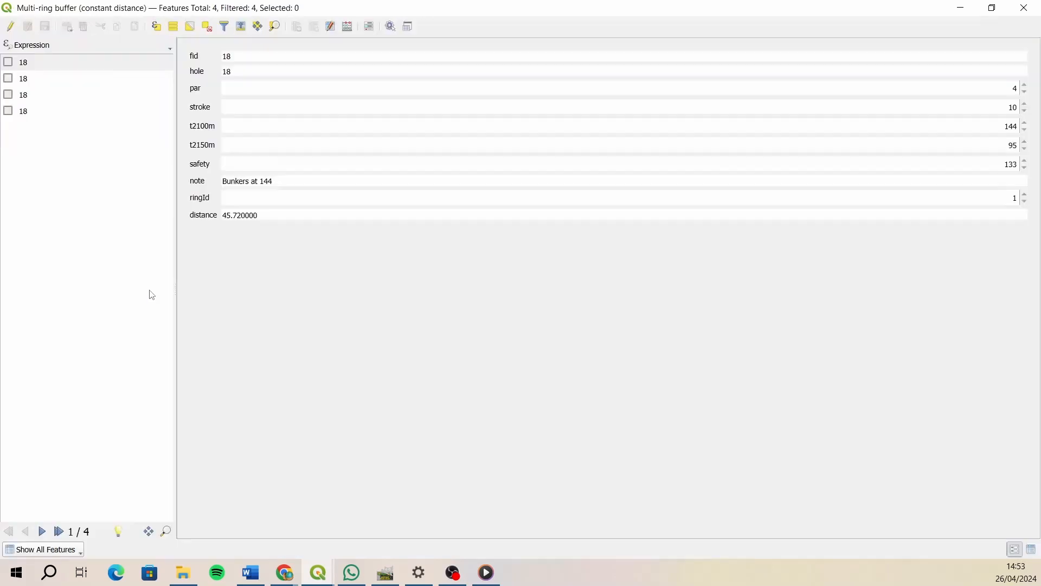
click(1016, 548)
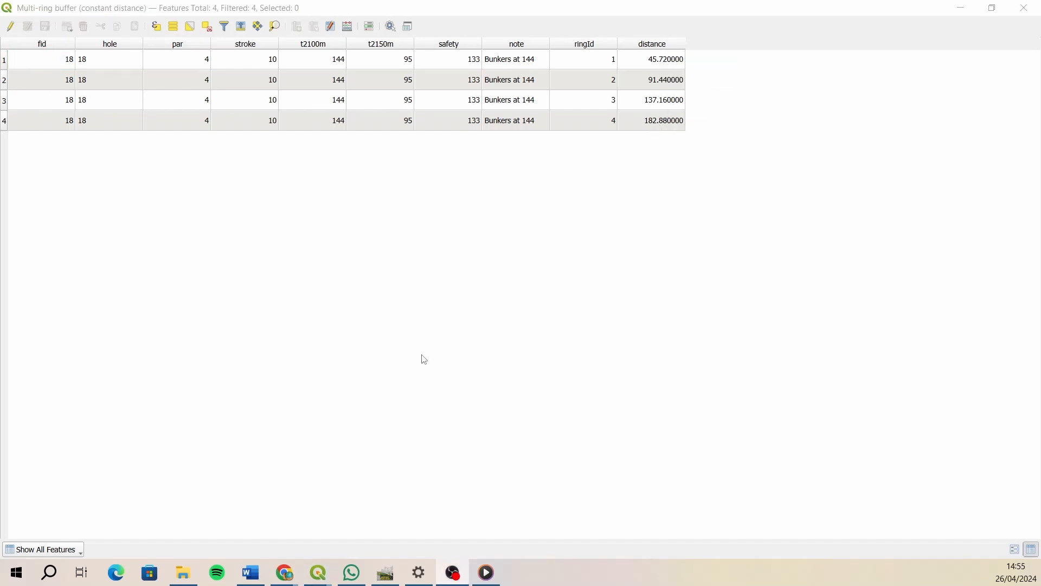
click(11, 27)
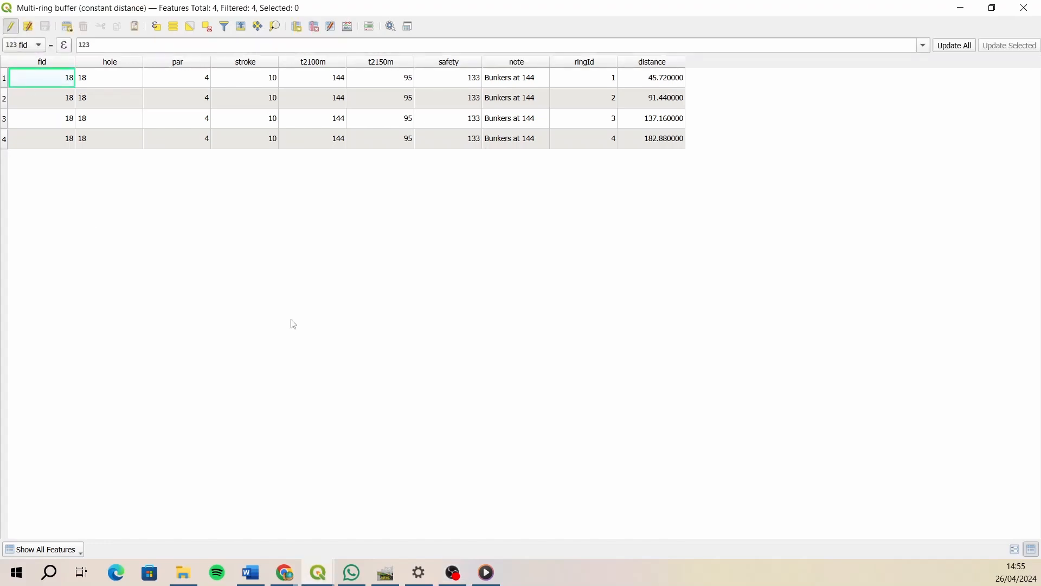
click(297, 27)
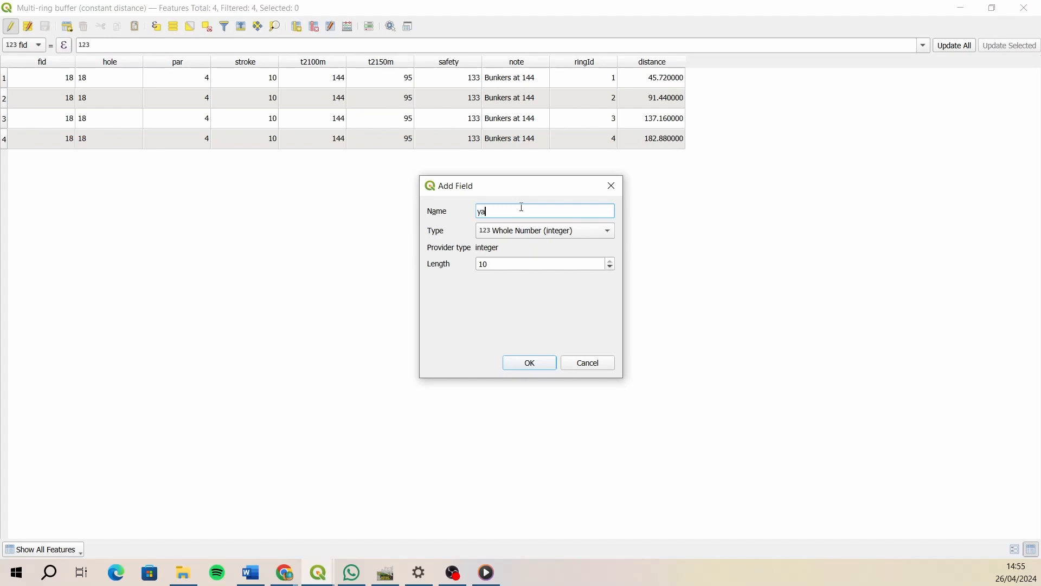
click(530, 230)
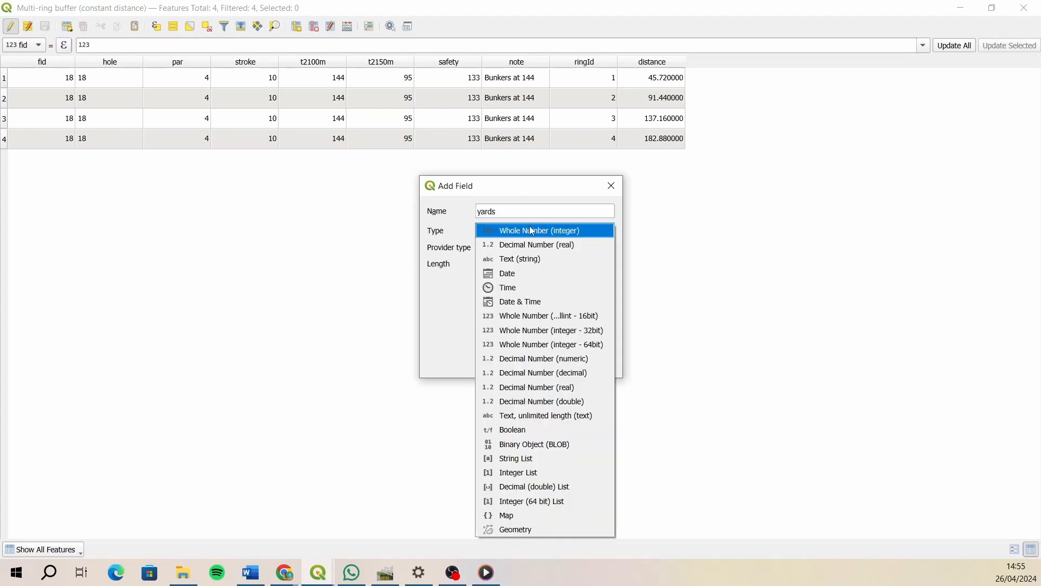
click(528, 261)
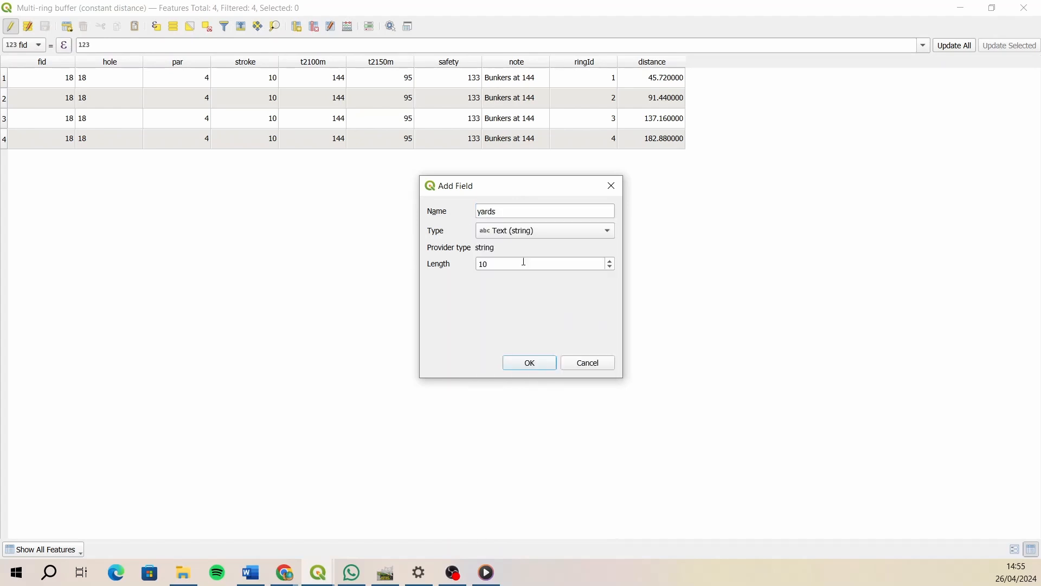
click(549, 368)
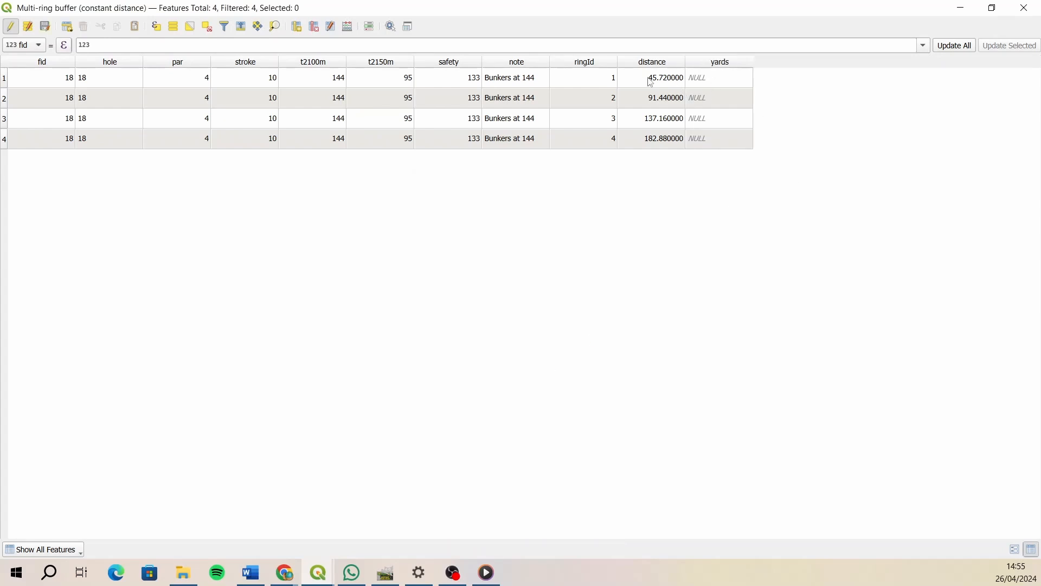
- Fill in the yards field with 50, 100, 150 and 200 for ring IDs 1 to 4
double_click(710, 78)
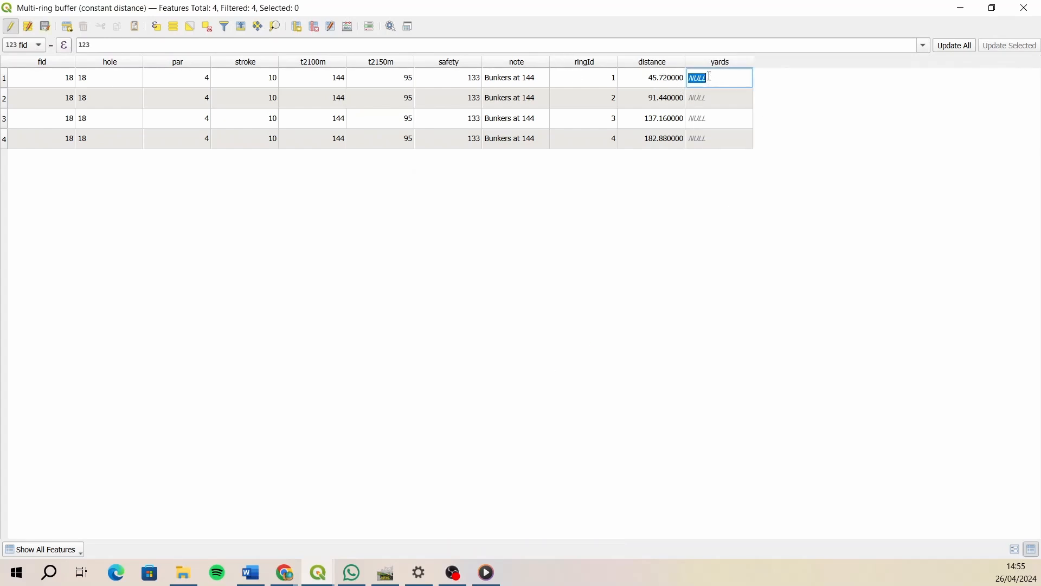
text(50)
double_click(714, 97)
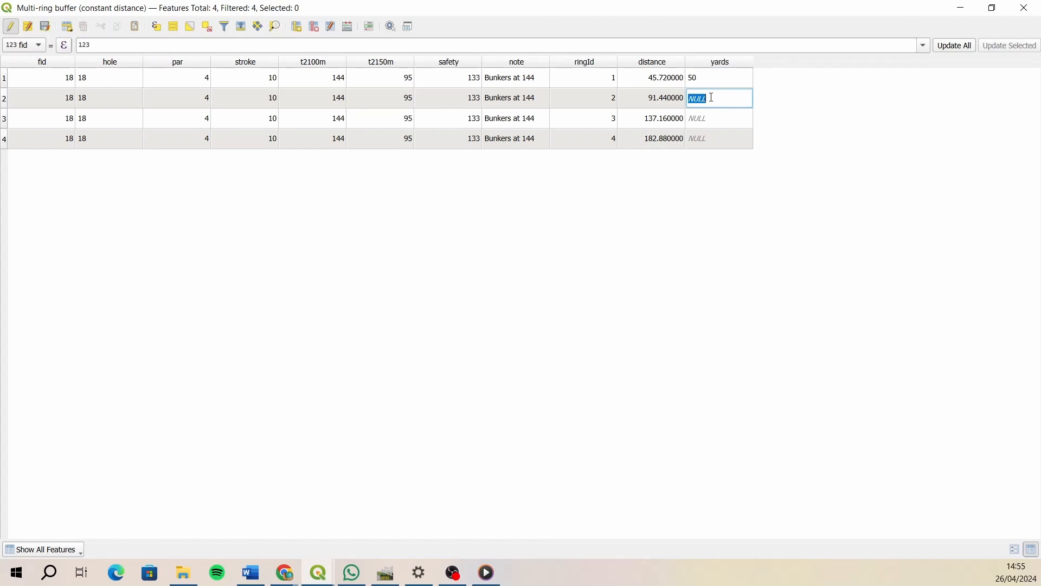
text(100)
double_click(701, 118)
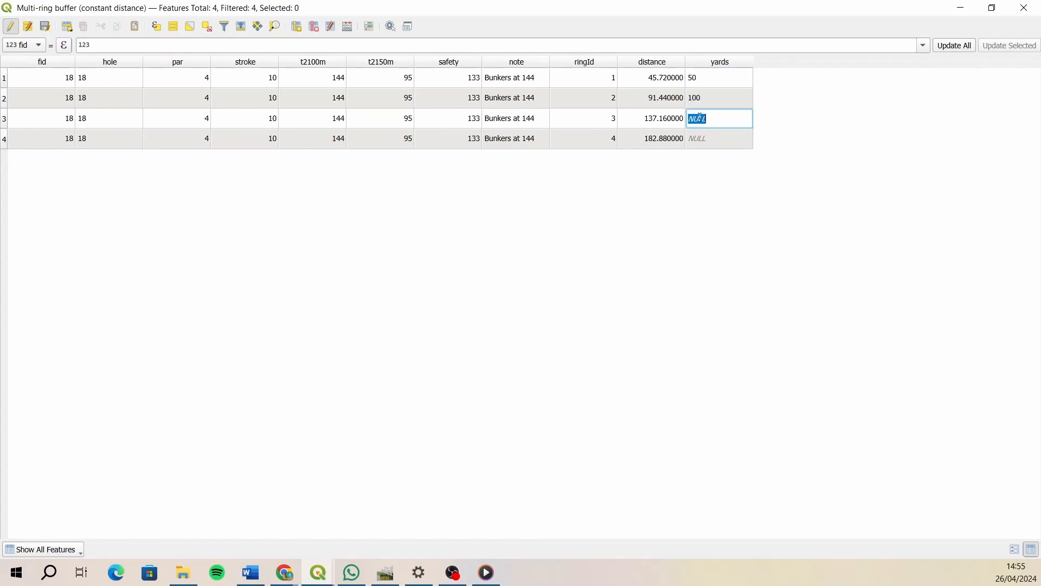
text(150)
double_click(703, 143)
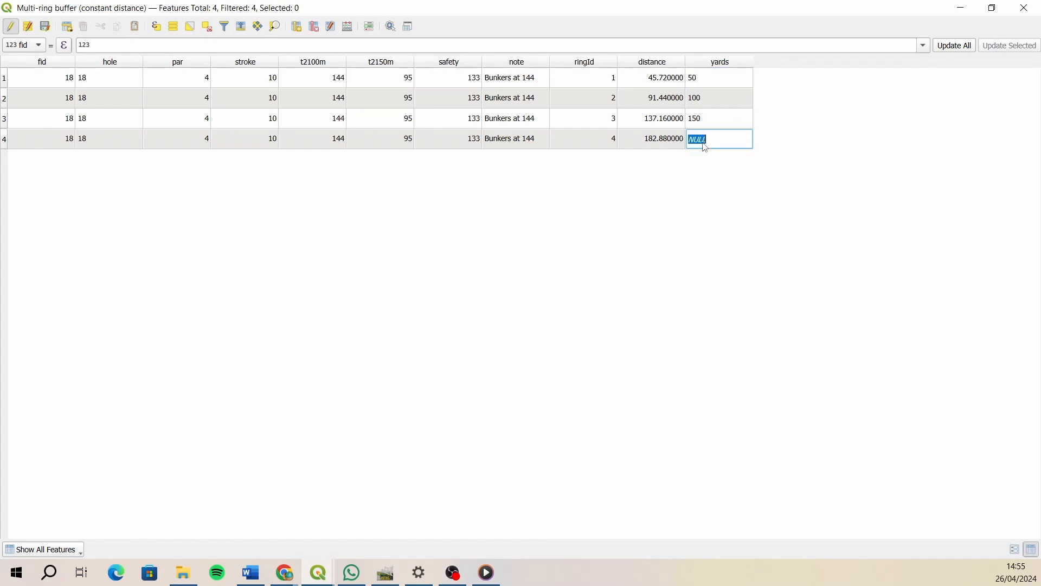
text(200)
double_click(715, 119)
- Save the attribute edits, end editing of the multi-ring buffer layer and close its attribute table
click(45, 26)
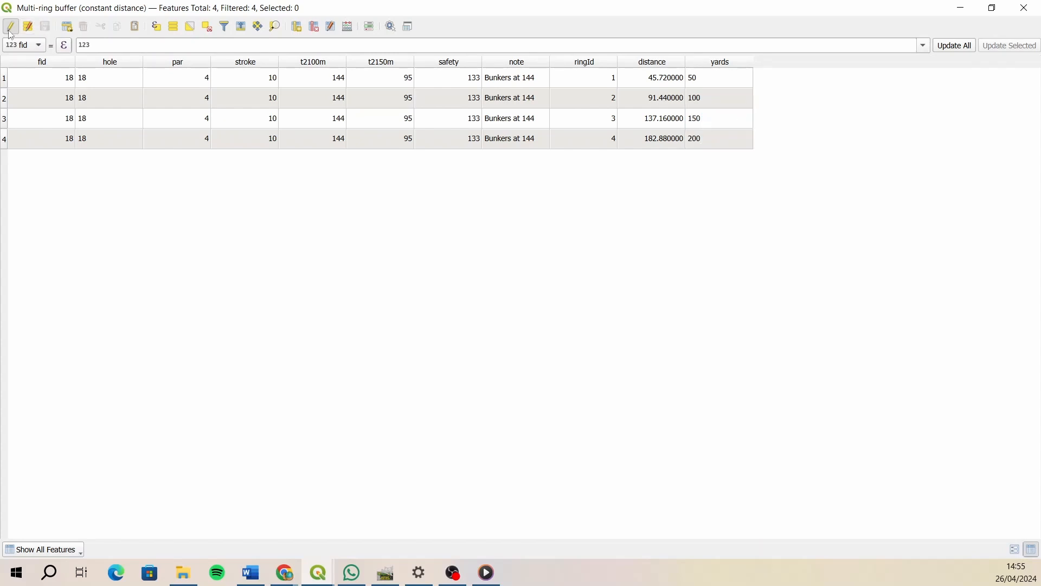
click(11, 27)
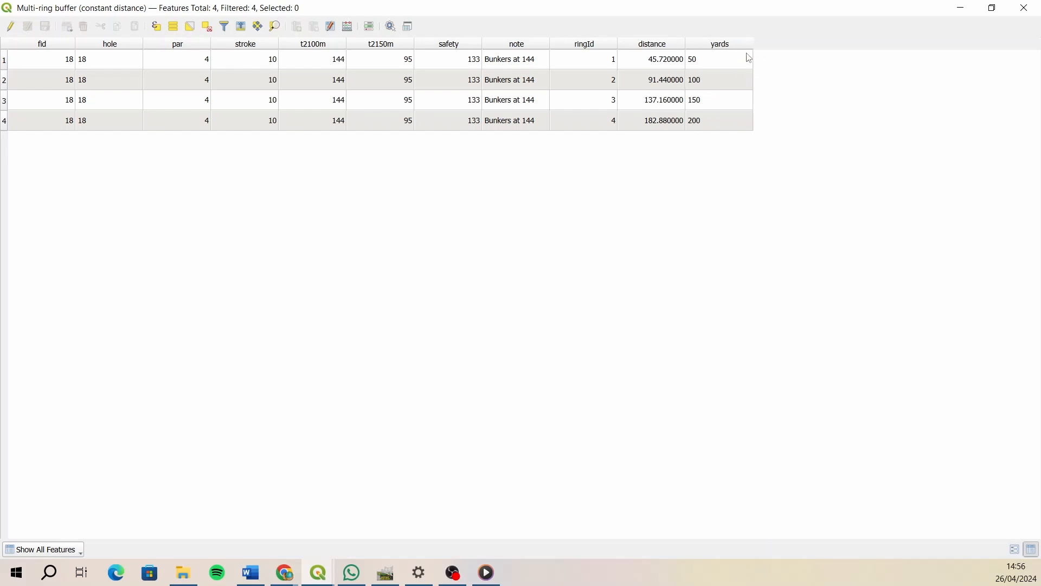
click(1031, 12)
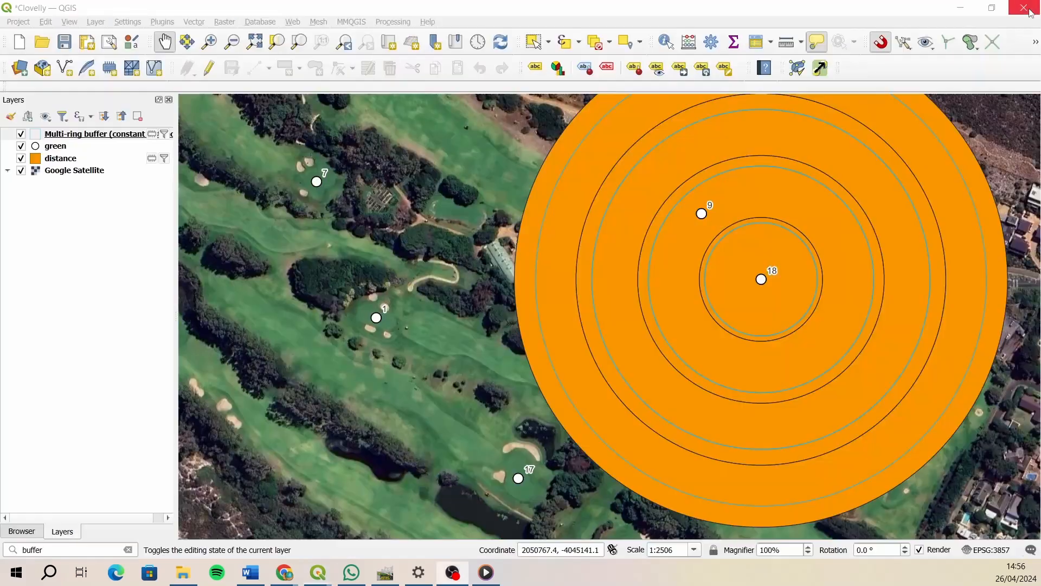
- Label the multi-ring buffer layer with single labels from the yards field and draw a text buffer around the labels
click(10, 117)
click(753, 160)
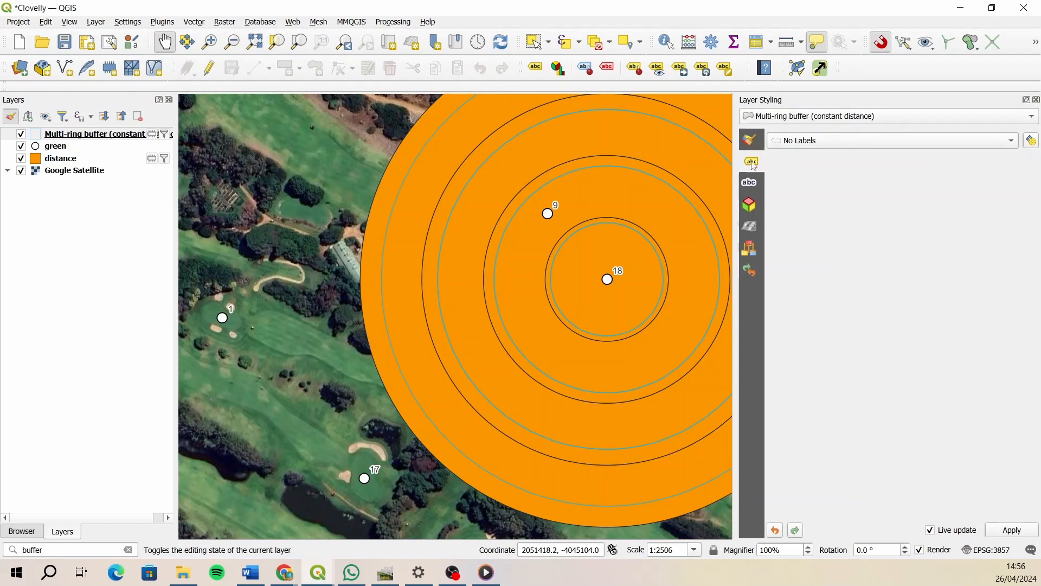
click(817, 154)
click(840, 156)
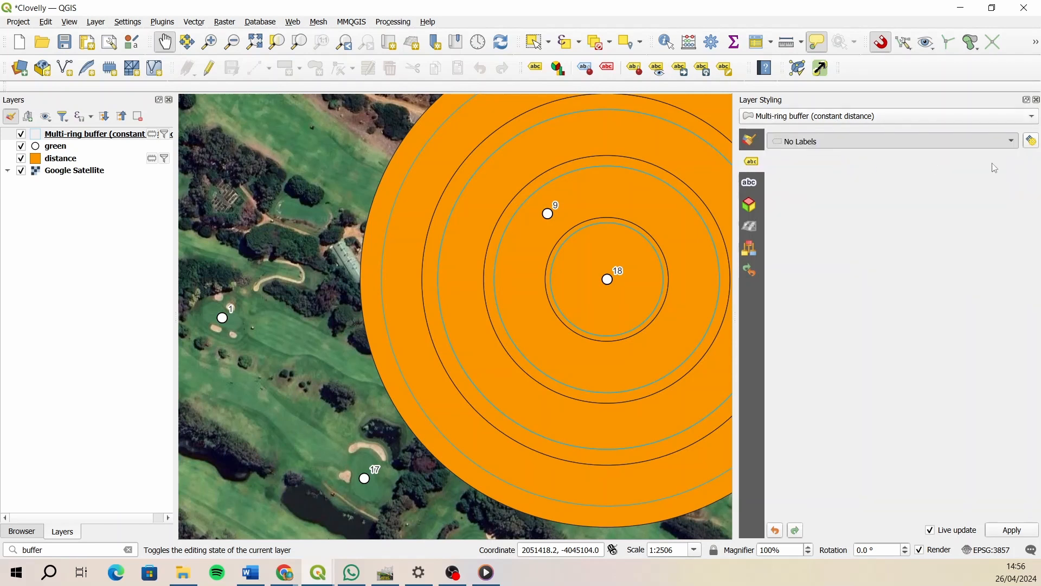
click(1012, 161)
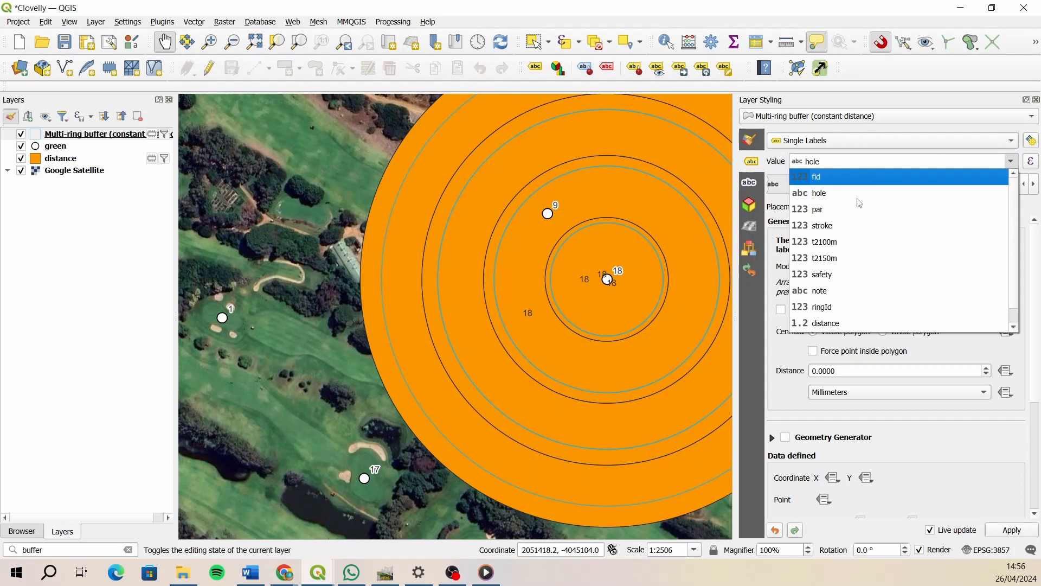
scroll(848, 325, down, 1)
click(839, 325)
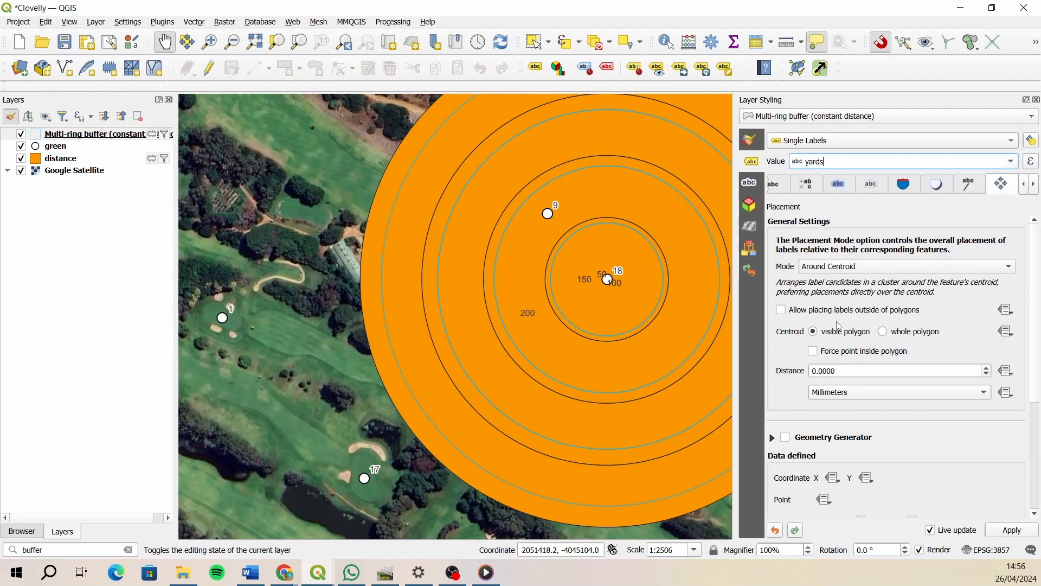
click(839, 184)
click(771, 224)
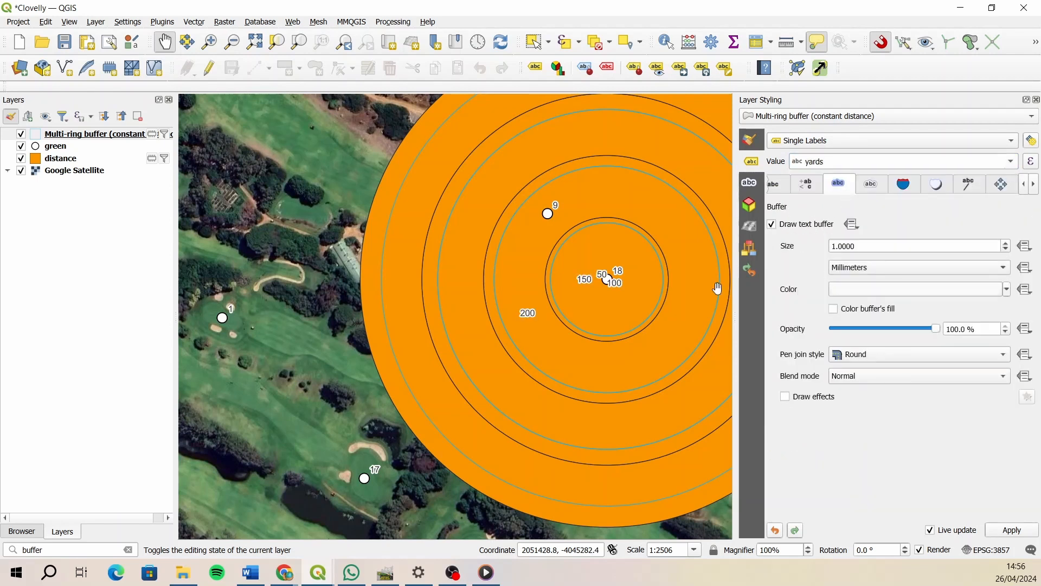
mouse_move(616, 283)
mouse_move(443, 334)
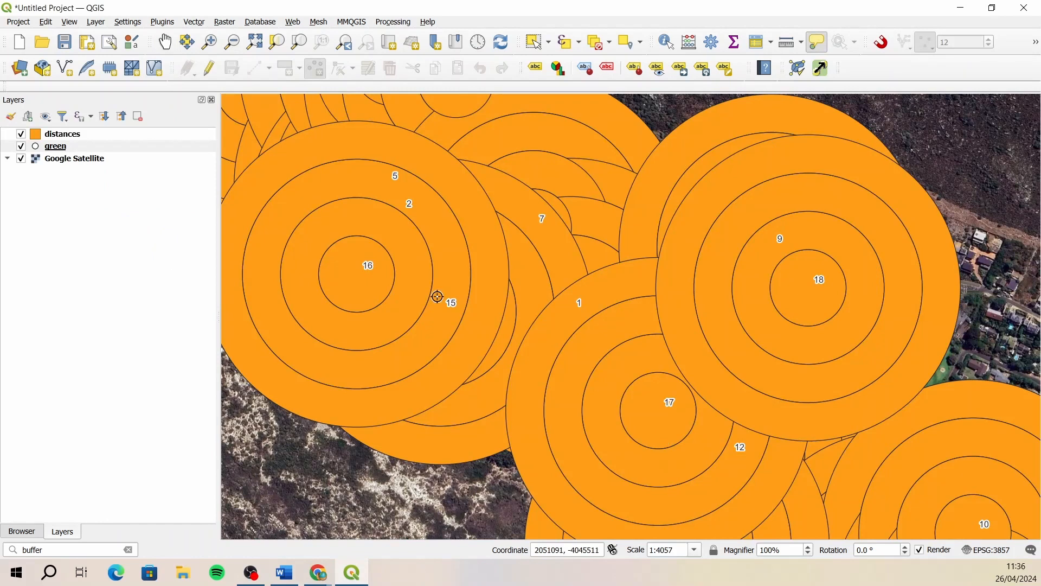
- Move the green layer above the distances layer so the greens draw over the buffer rings
click(80, 147)
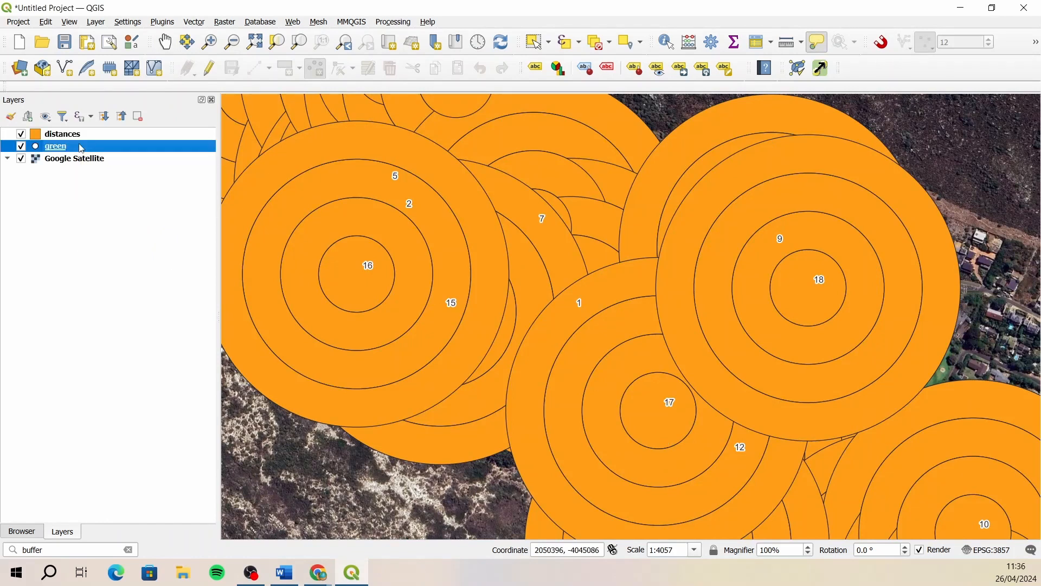
drag(62, 151, 83, 132)
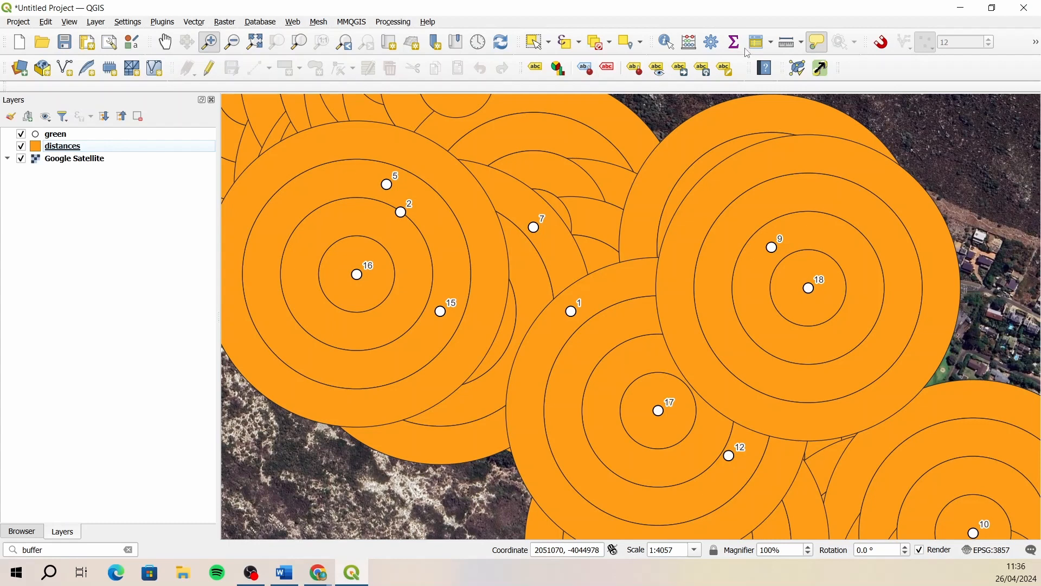
- Measure a distance in meters outward from the hole 18 green across its buffer rings, and close the measurement
click(787, 45)
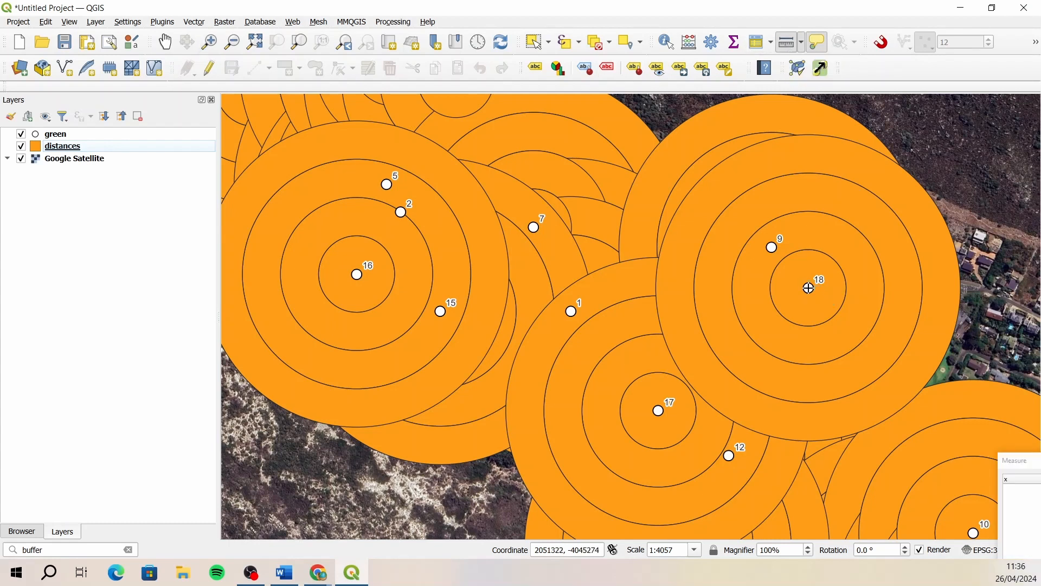
click(809, 288)
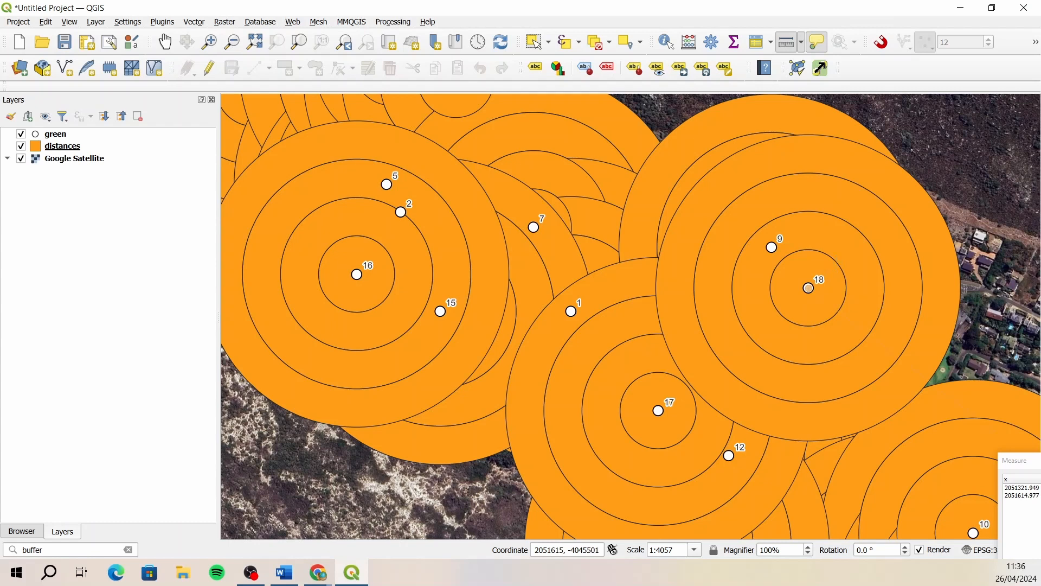
drag(1016, 460, 396, 244)
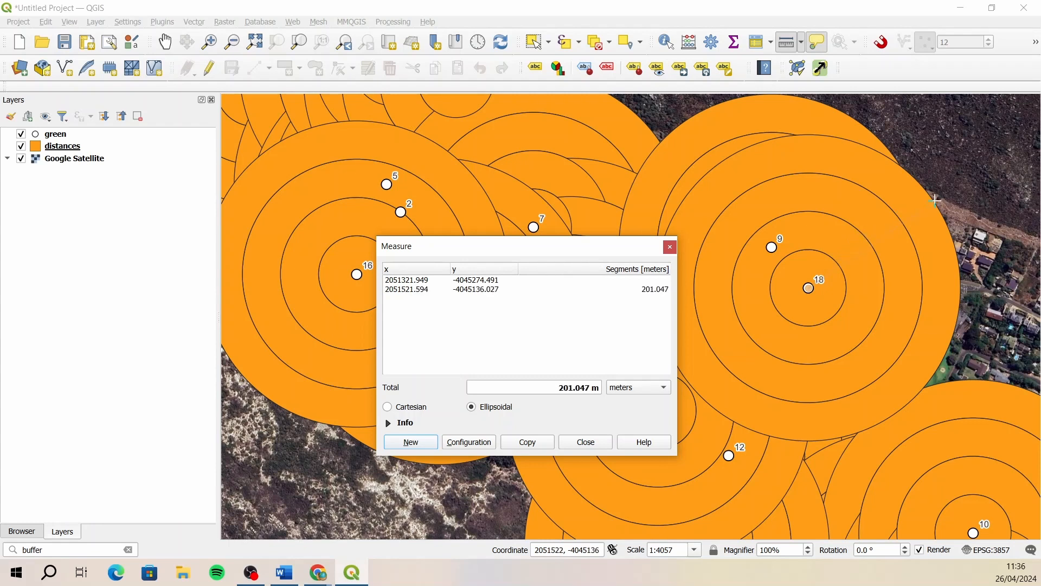
click(670, 247)
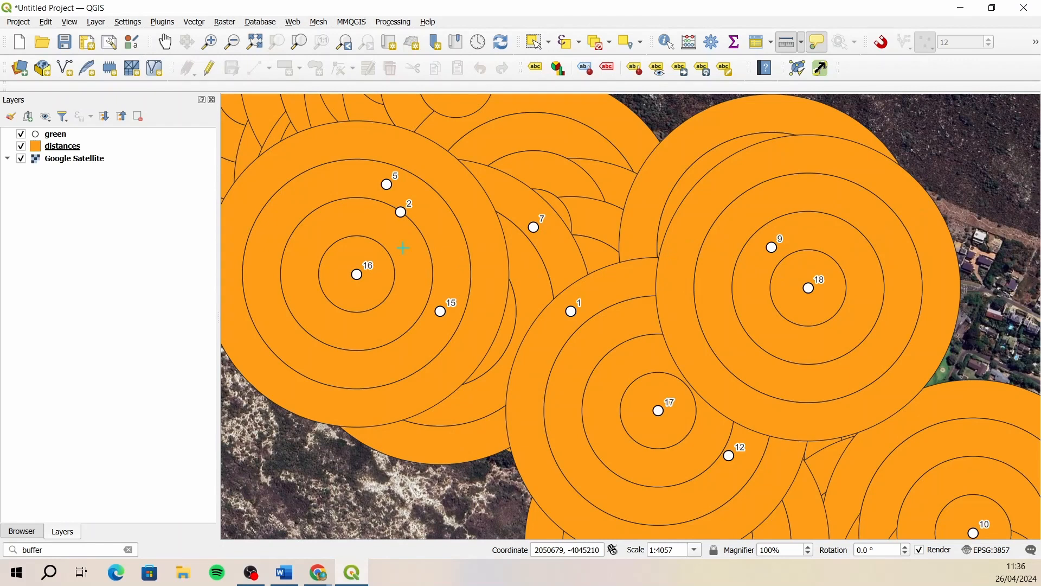
- Set the fill style of the distances layer's simple fill to No Brush, leaving only the ring outlines
click(81, 151)
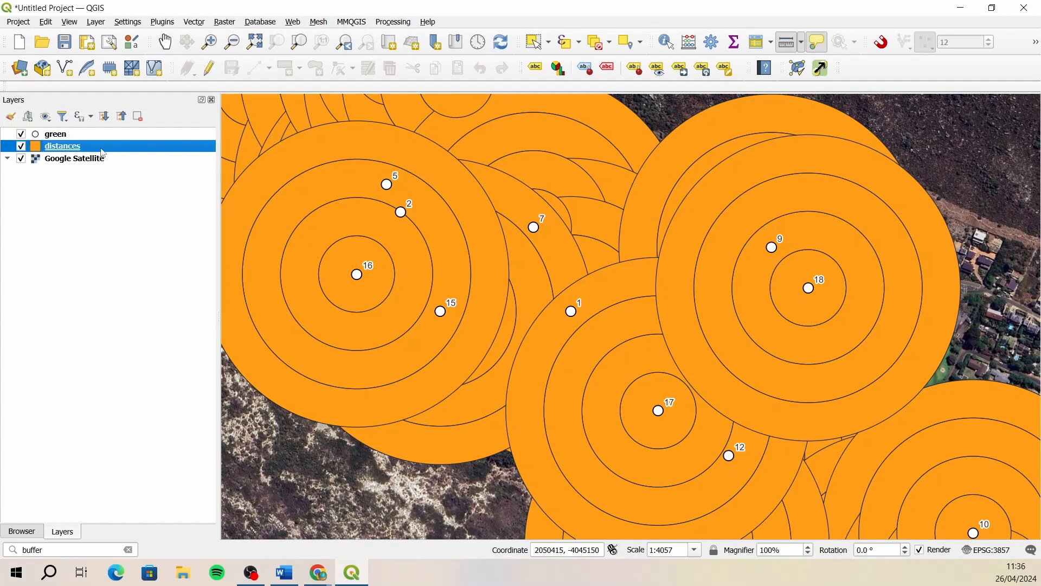
click(11, 117)
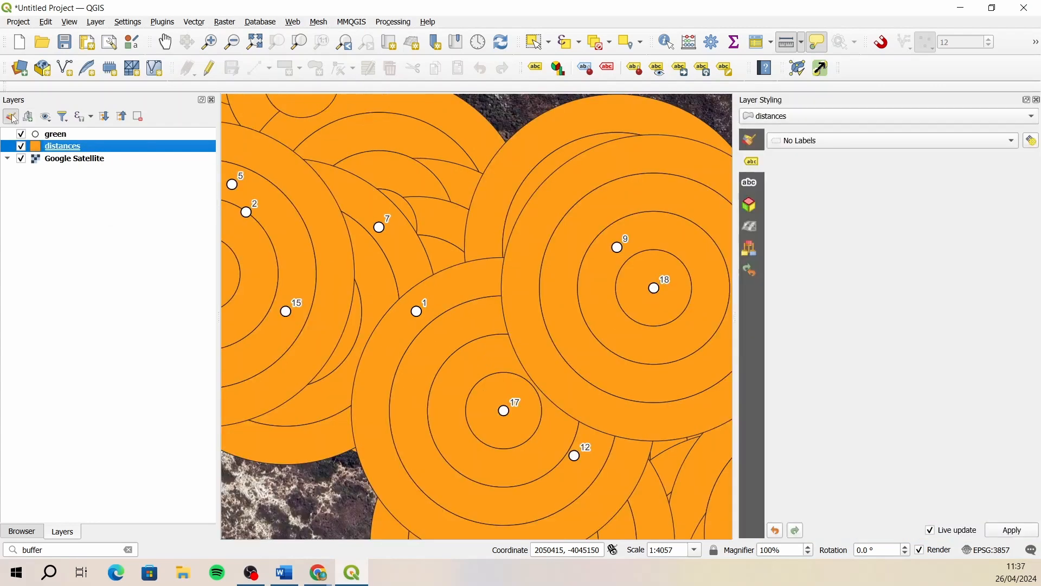
click(753, 141)
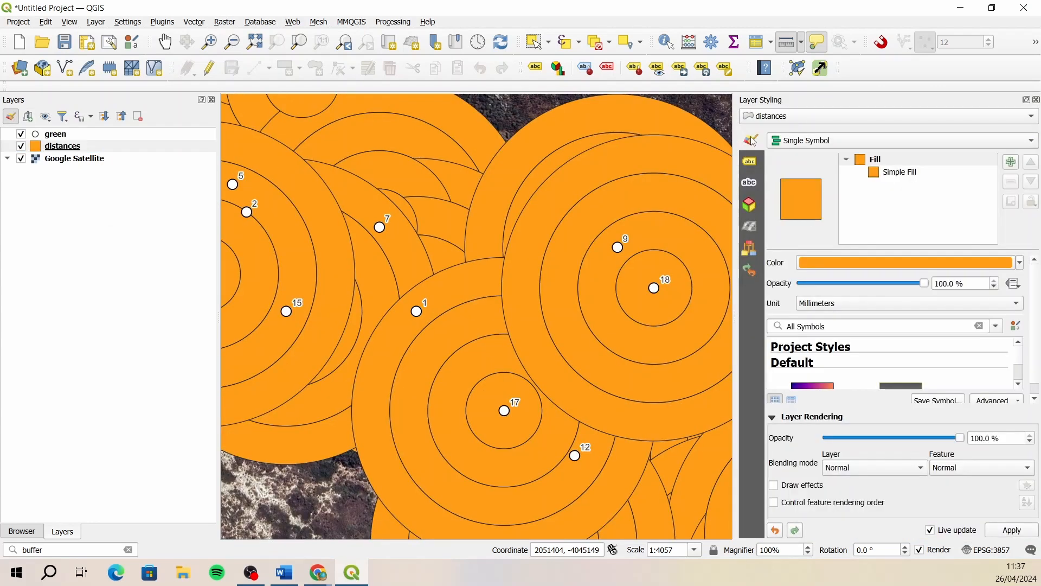
click(904, 173)
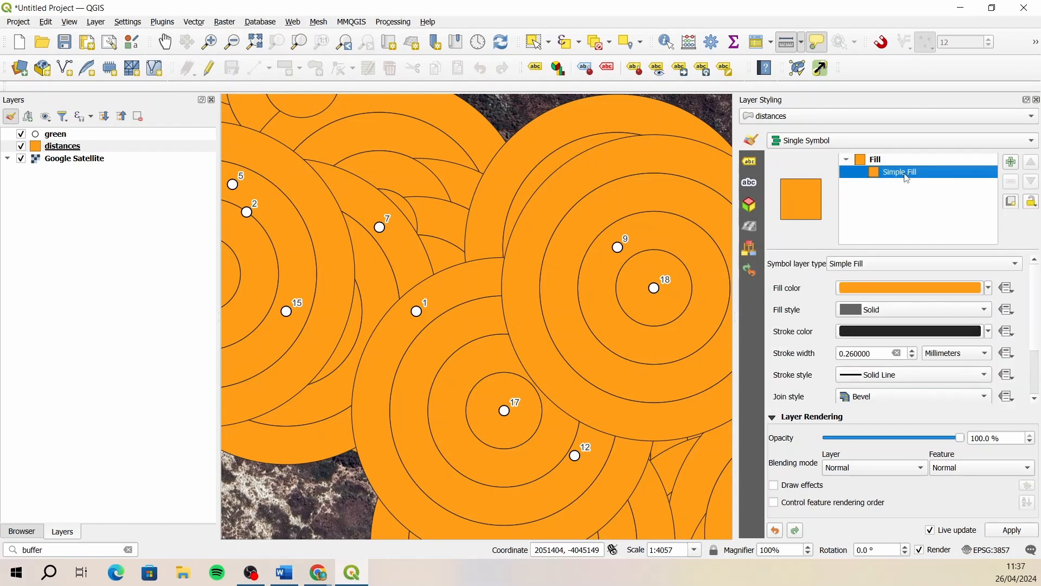
click(905, 314)
click(889, 326)
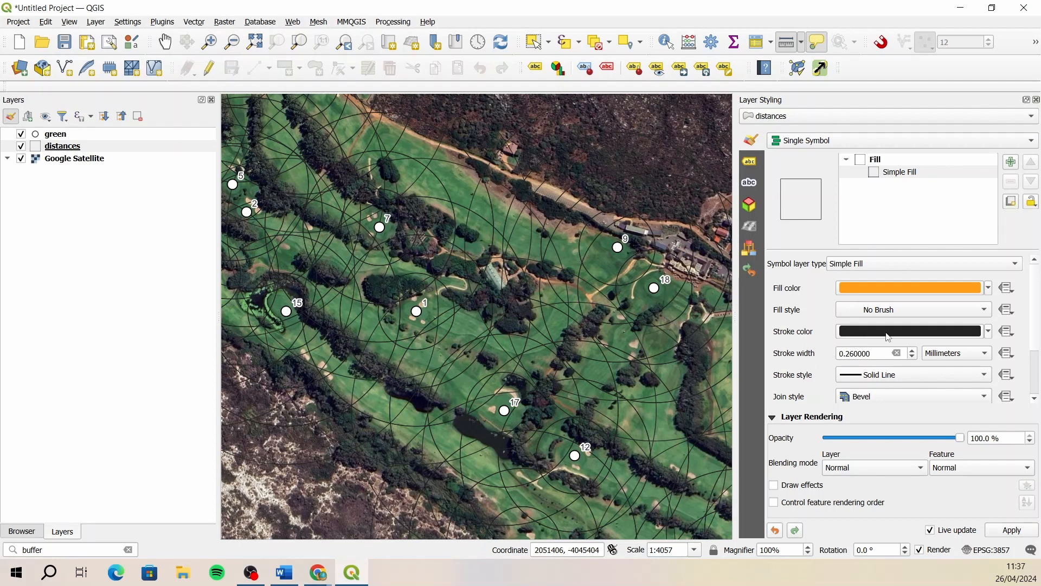
- Set the stroke color of the distances rings to magenta (#f400fc)
mouse_move(888, 336)
mouse_move(625, 384)
mouse_move(525, 396)
click(921, 336)
click(928, 297)
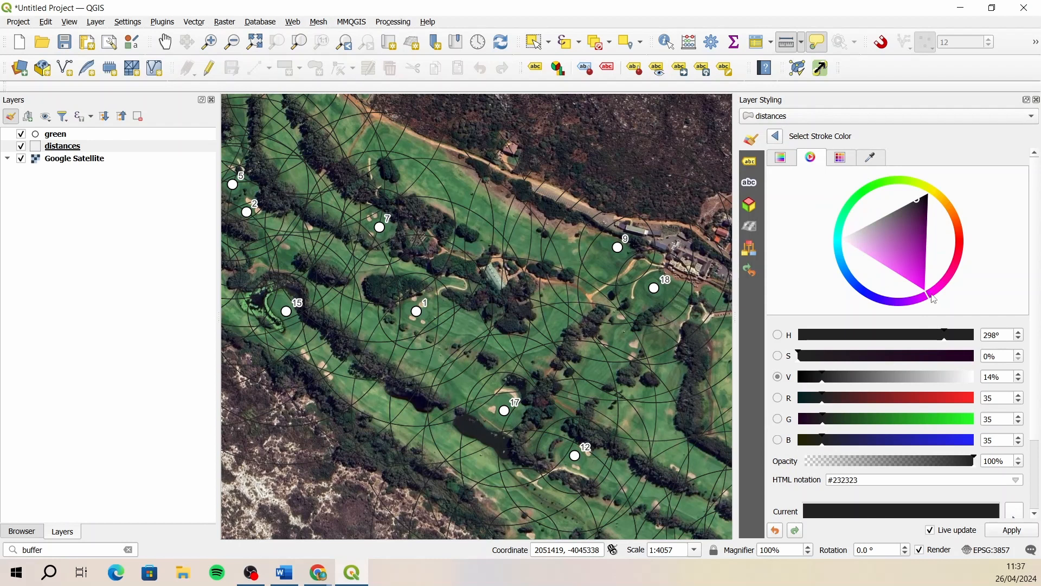
click(927, 293)
click(776, 136)
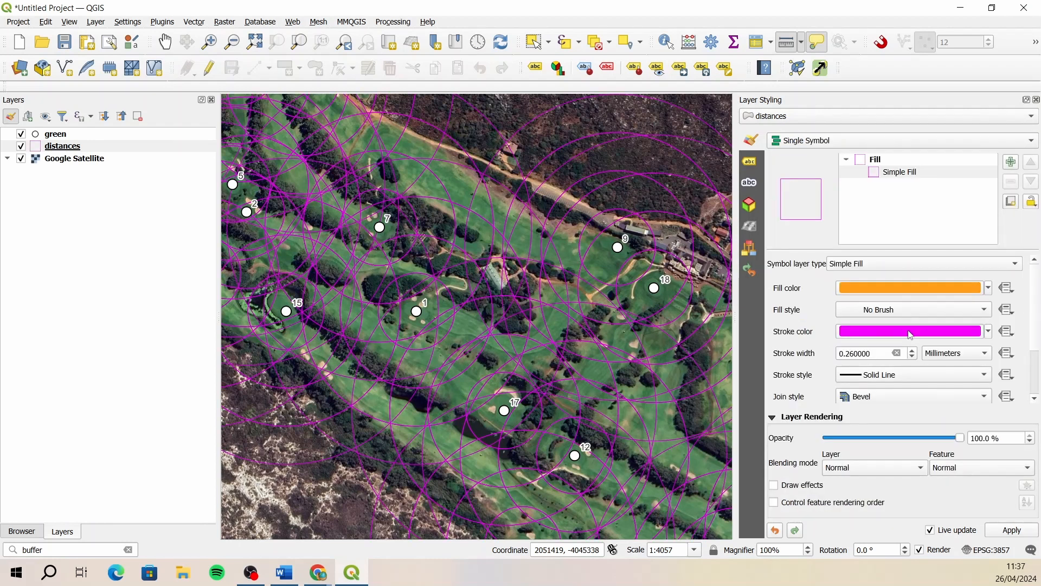
- Try blue, green, yellow and red stroke colors on the distances rings
click(930, 333)
click(775, 162)
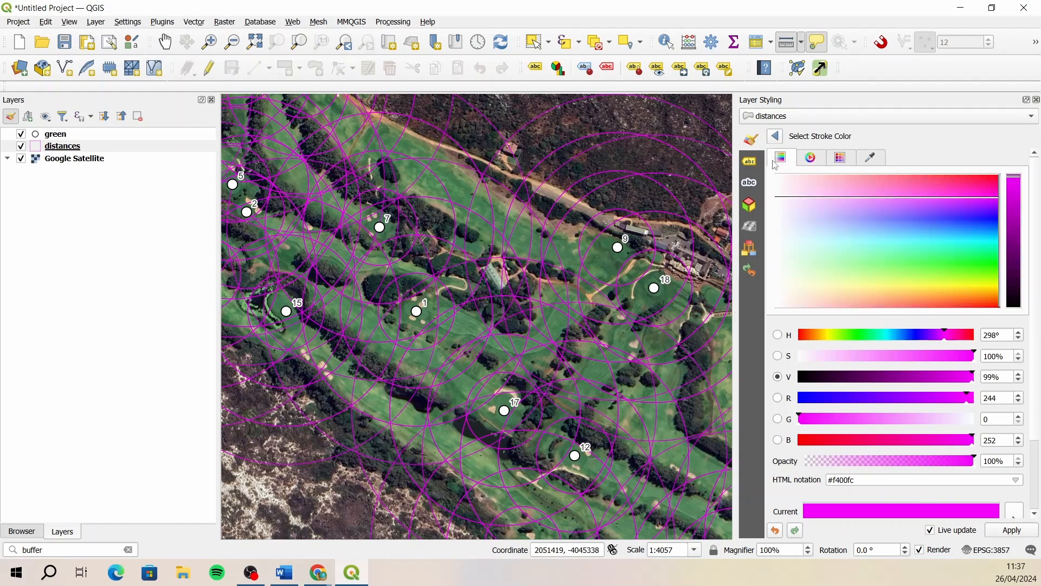
click(811, 159)
click(836, 162)
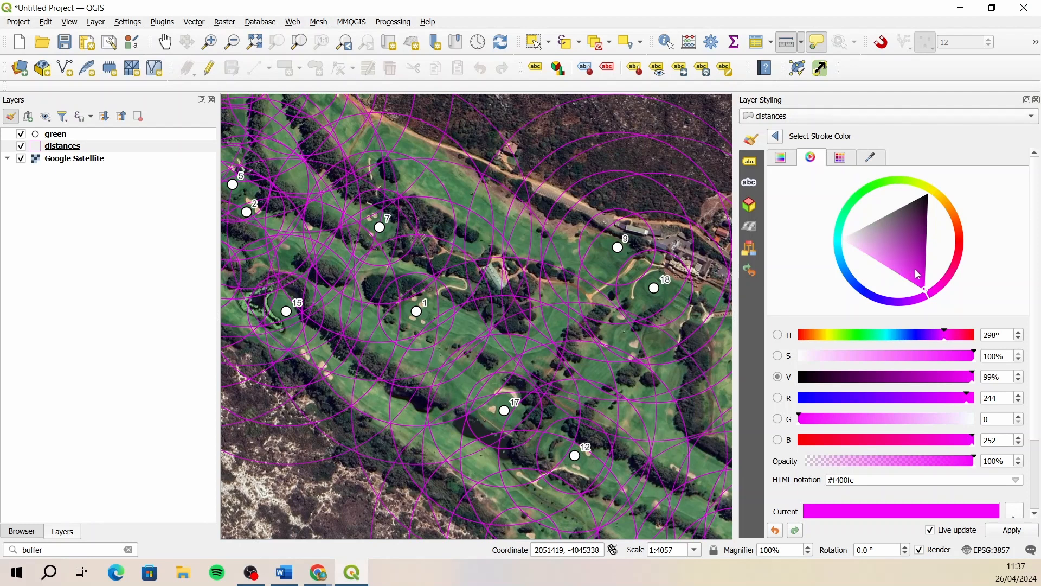
drag(918, 302, 857, 287)
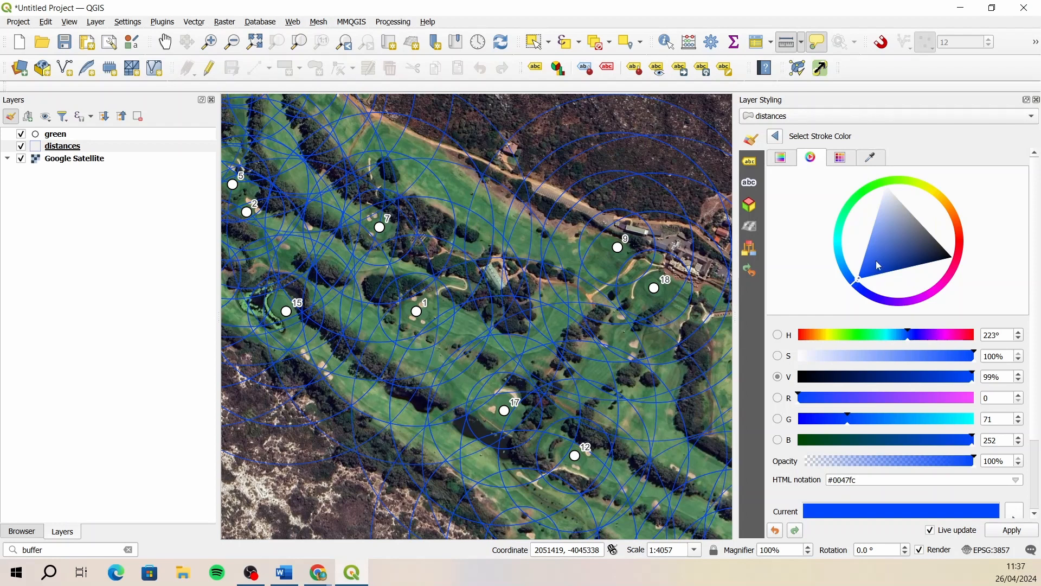
mouse_move(873, 241)
mouse_down()
mouse_move(869, 259)
mouse_move(897, 259)
mouse_move(902, 235)
mouse_move(873, 264)
mouse_up()
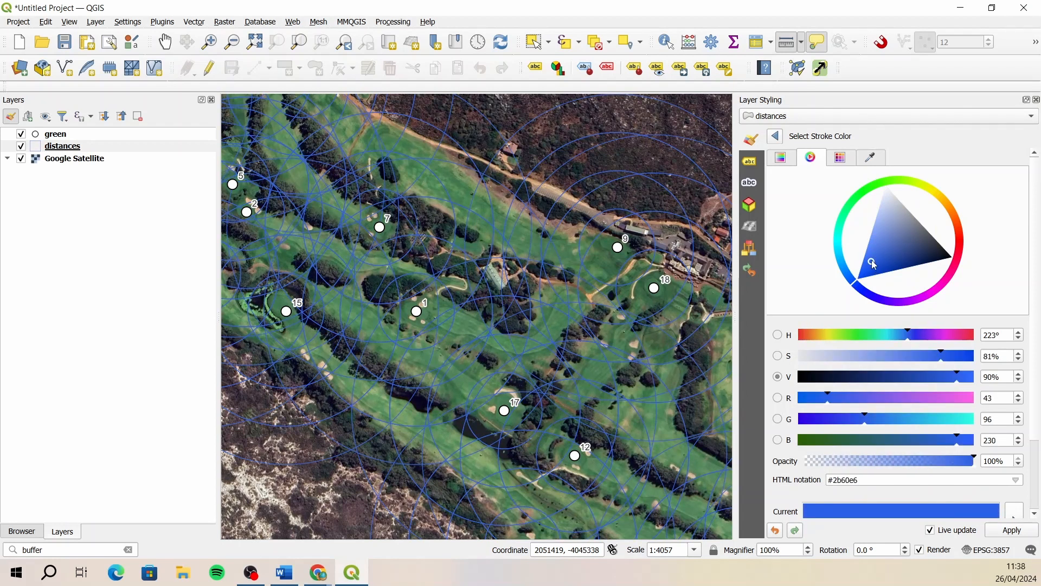
click(867, 195)
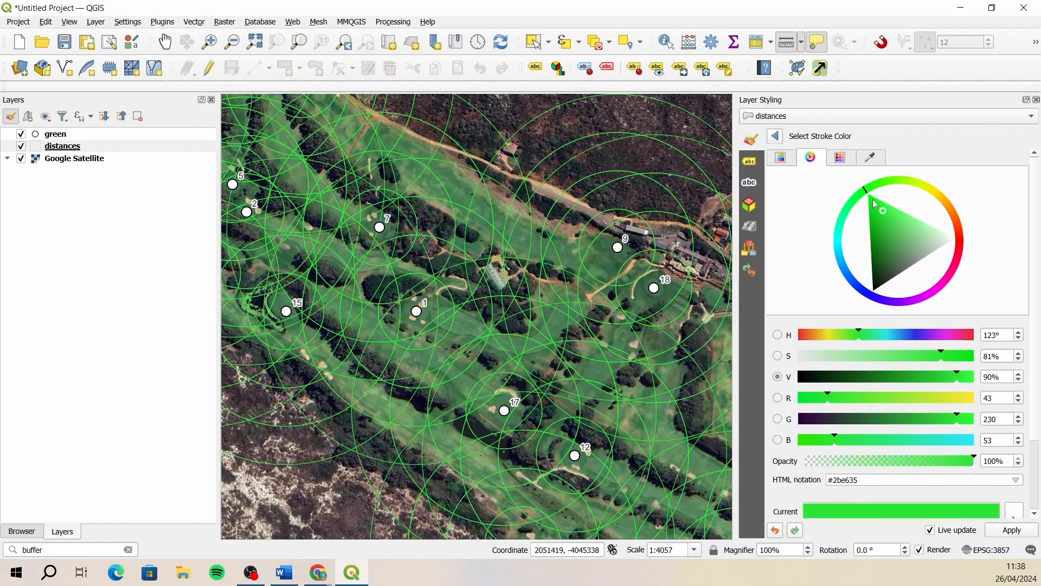
click(872, 201)
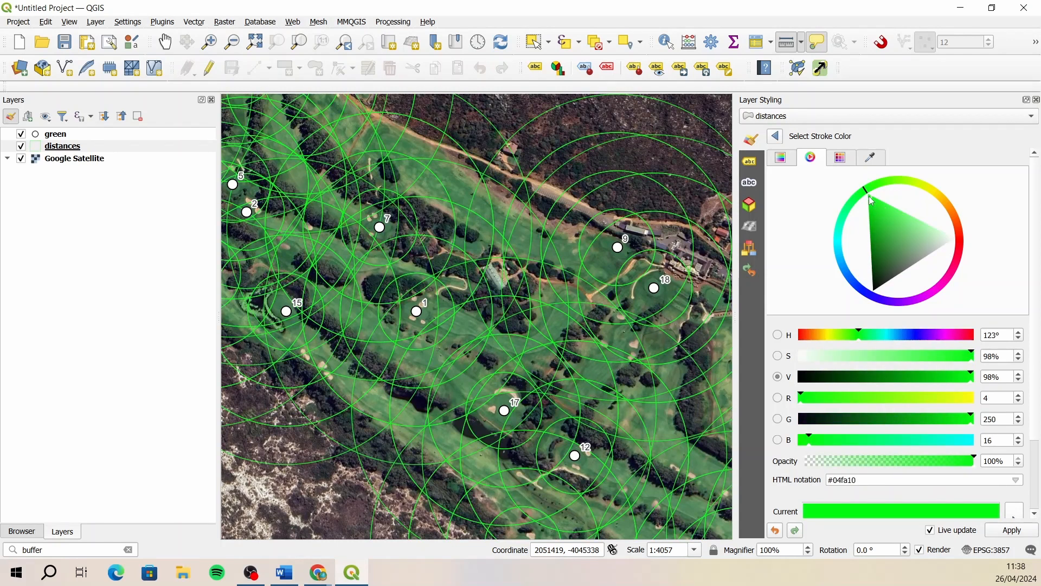
click(884, 241)
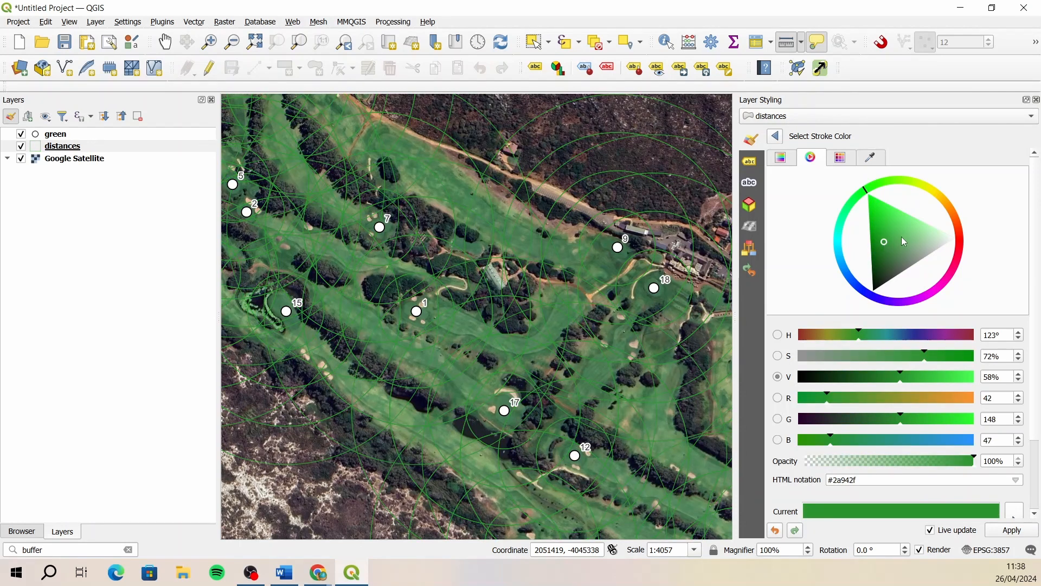
click(935, 193)
click(931, 206)
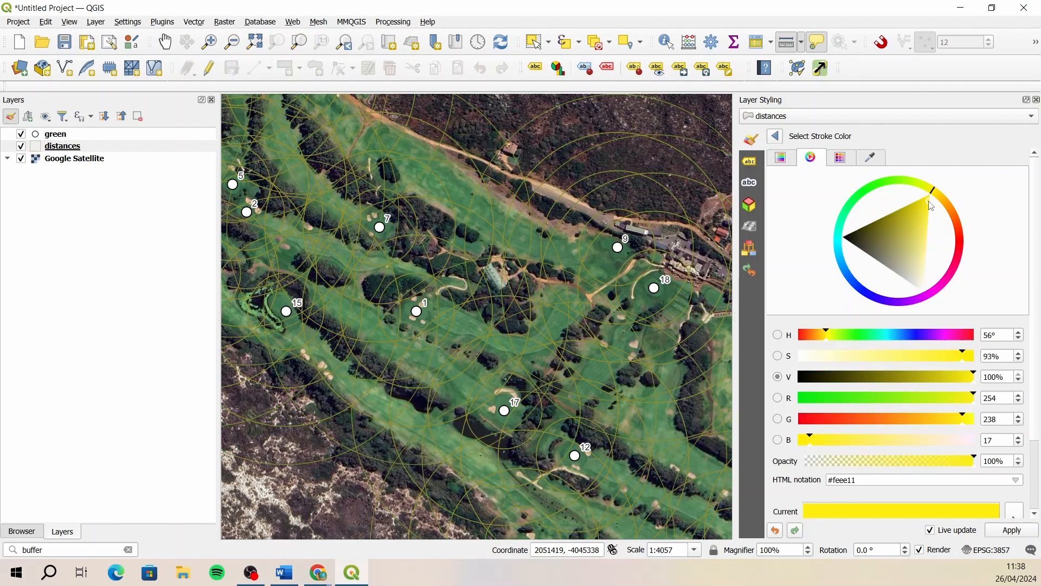
click(962, 239)
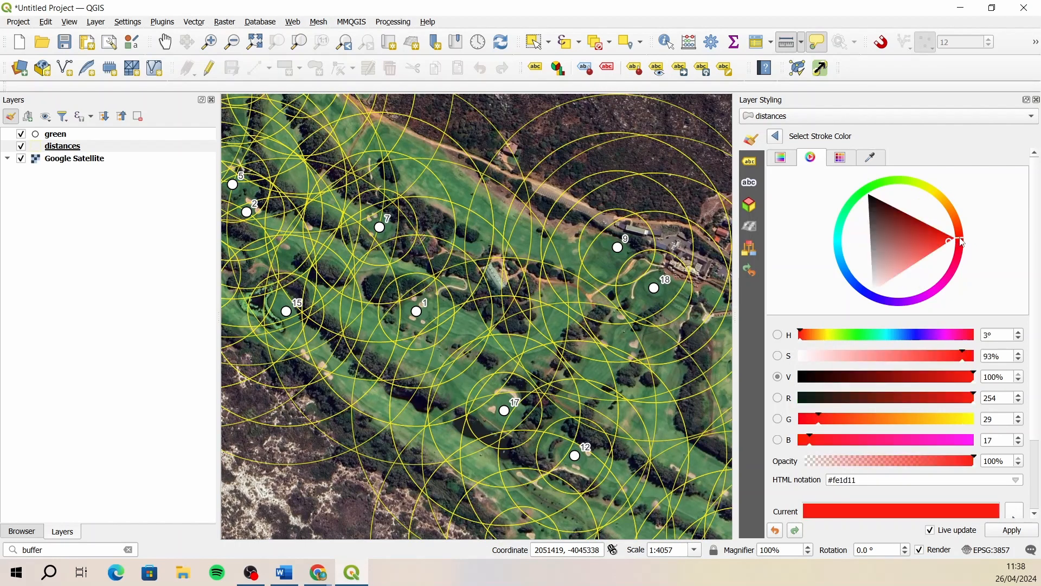
- Set the stroke color of the distances rings to magenta #fc02f4 and finish styling the layer
click(934, 296)
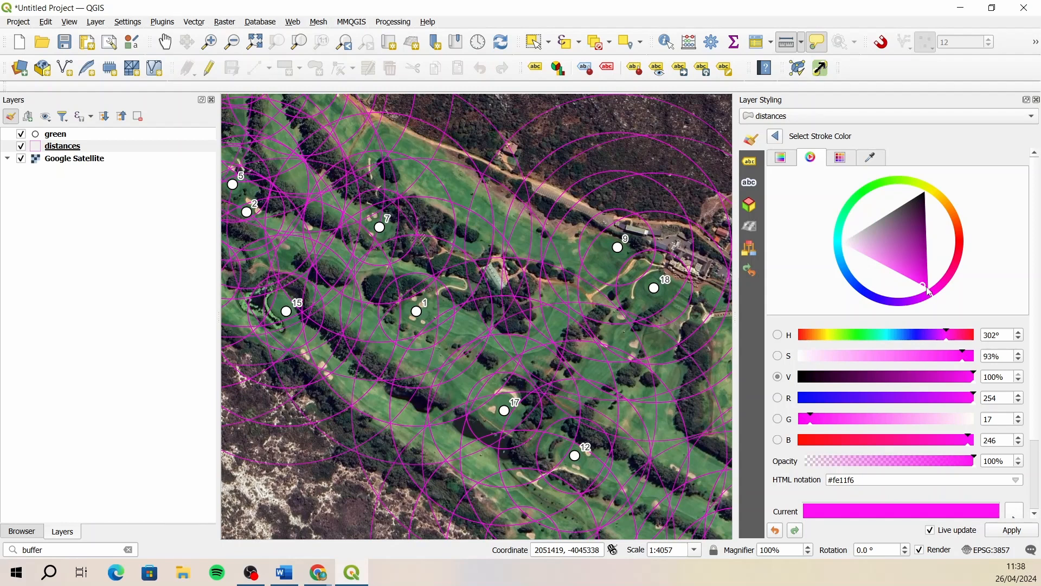
click(928, 288)
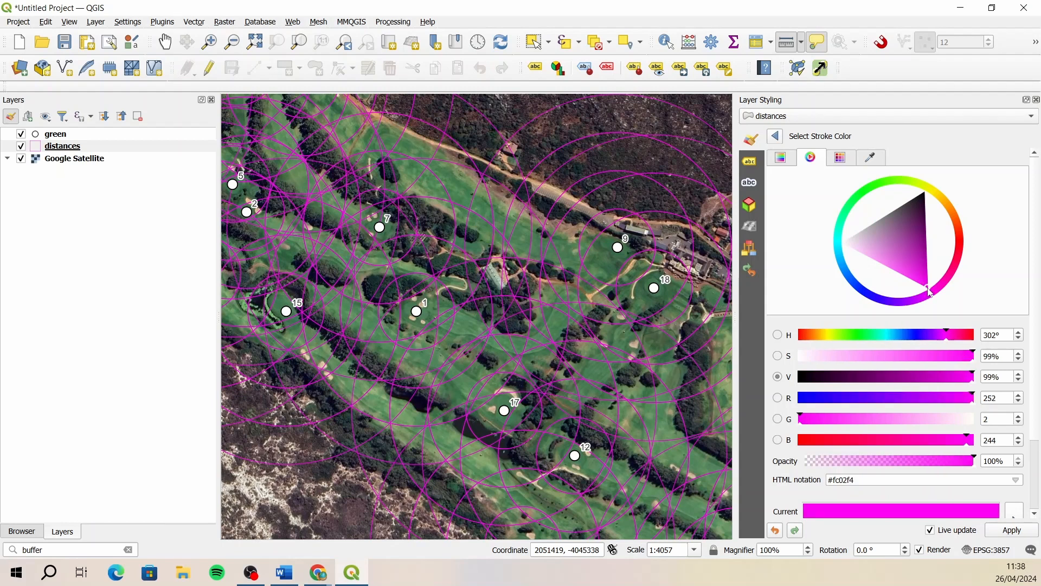
click(775, 139)
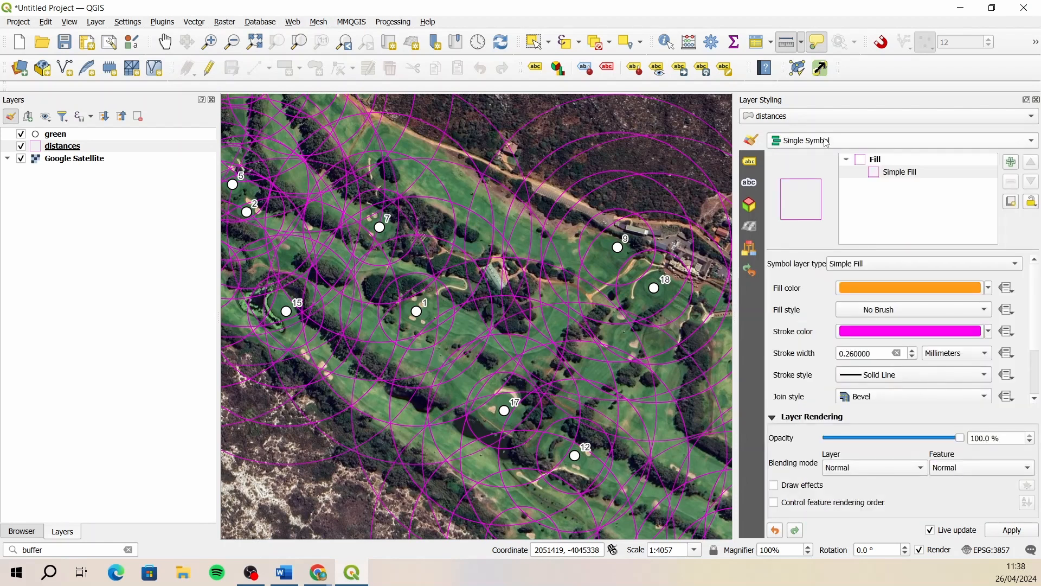
click(1036, 99)
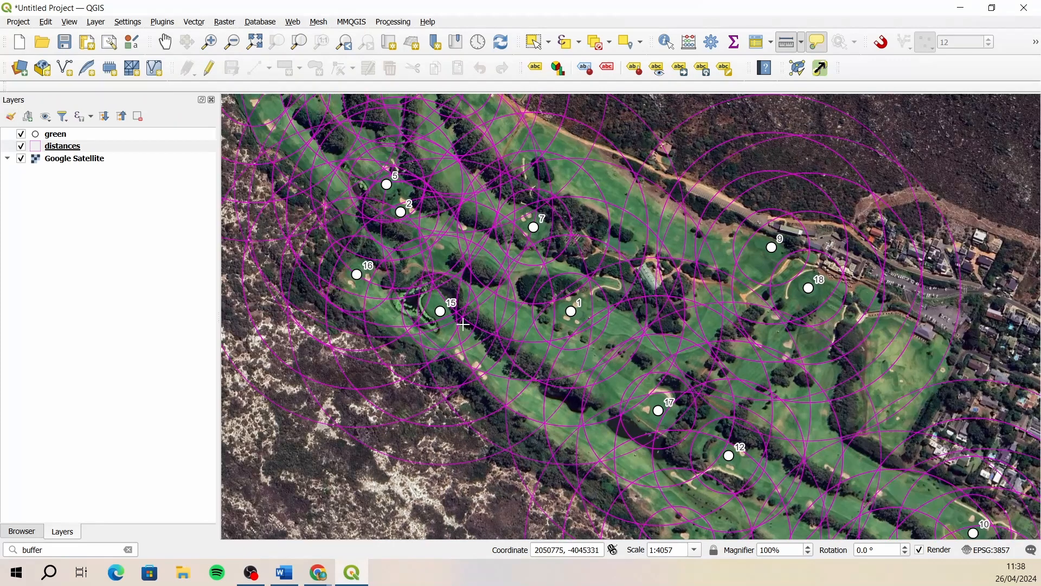
- Examine the hole, ringId and distance fields in the distances layer's attribute table, and close the table
mouse_move(464, 324)
click(139, 150)
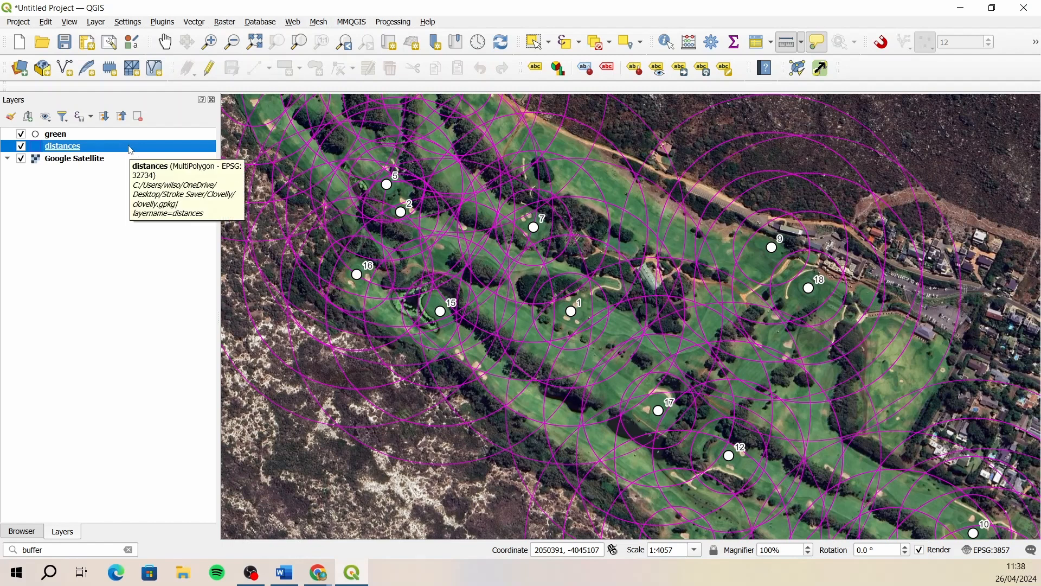
right_click(130, 149)
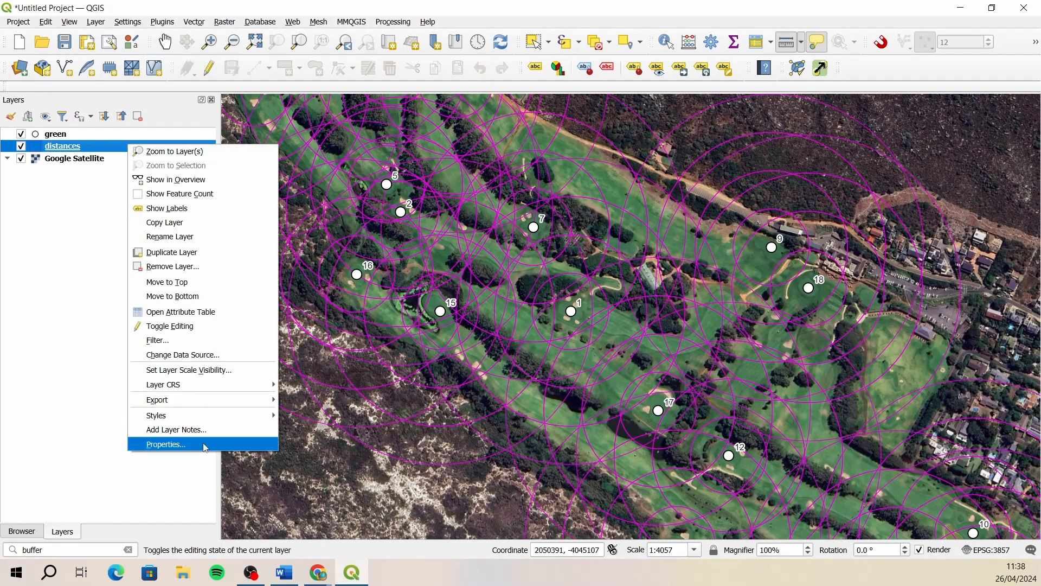
click(206, 314)
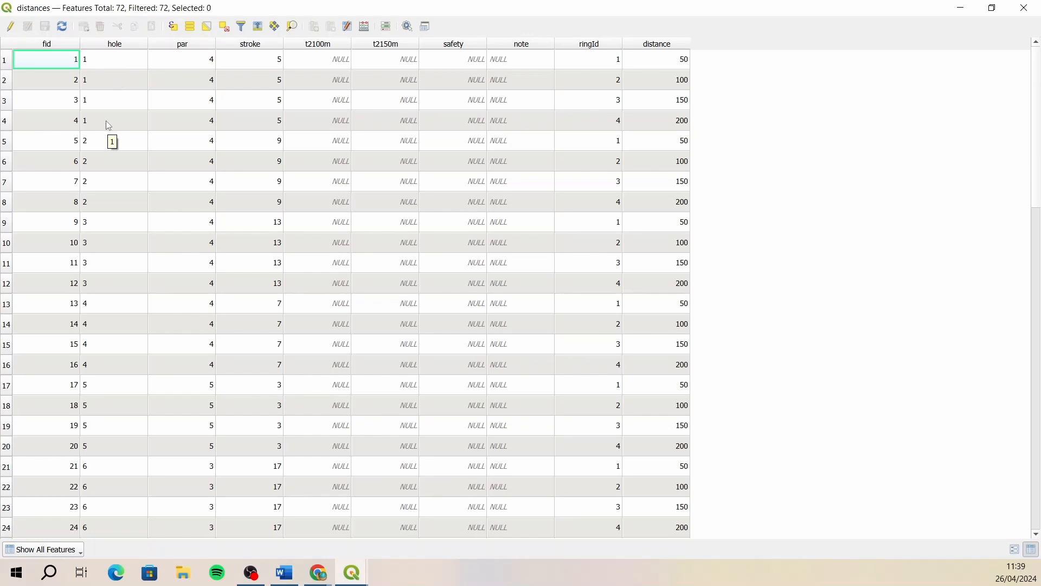
click(1032, 16)
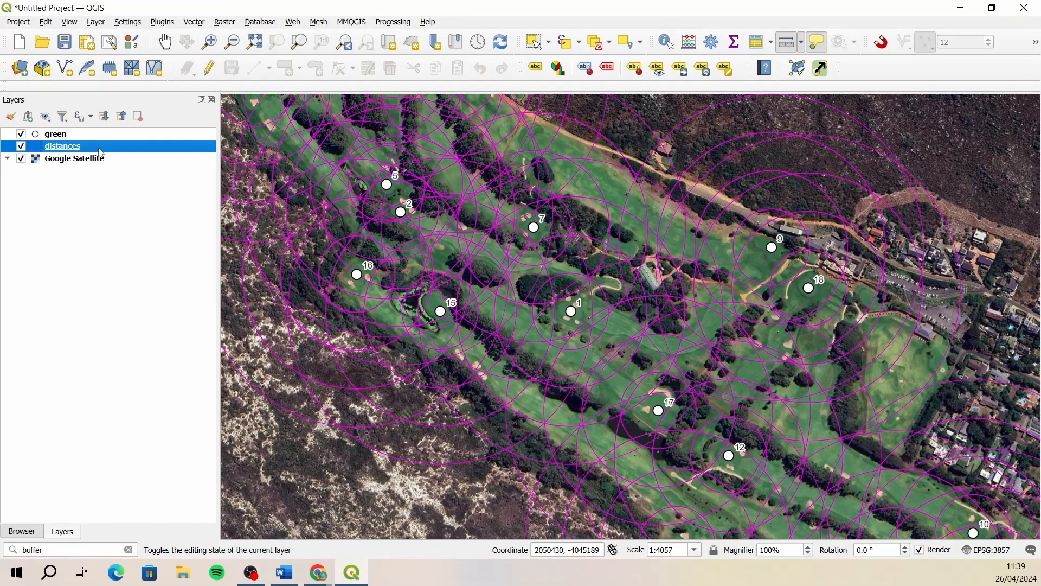
- Filter the distances layer on its hole field to show only the rings of hole 1
right_click(102, 151)
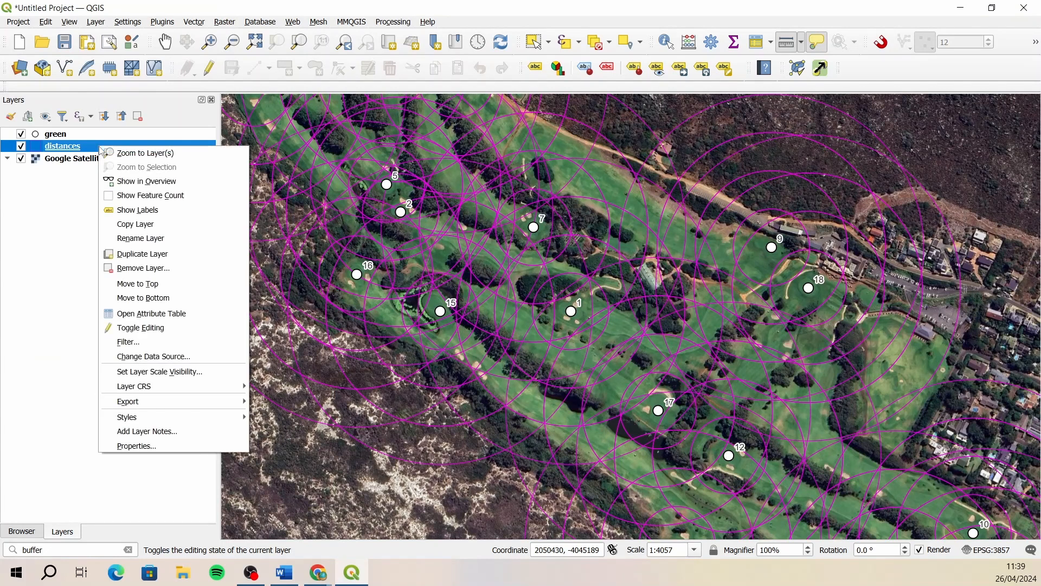
click(130, 342)
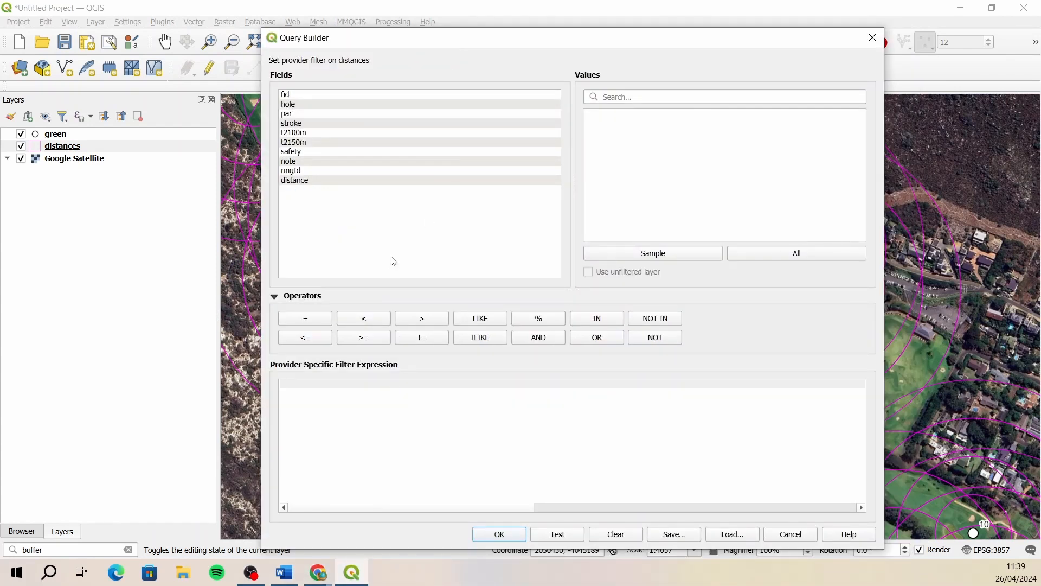
double_click(301, 109)
click(519, 534)
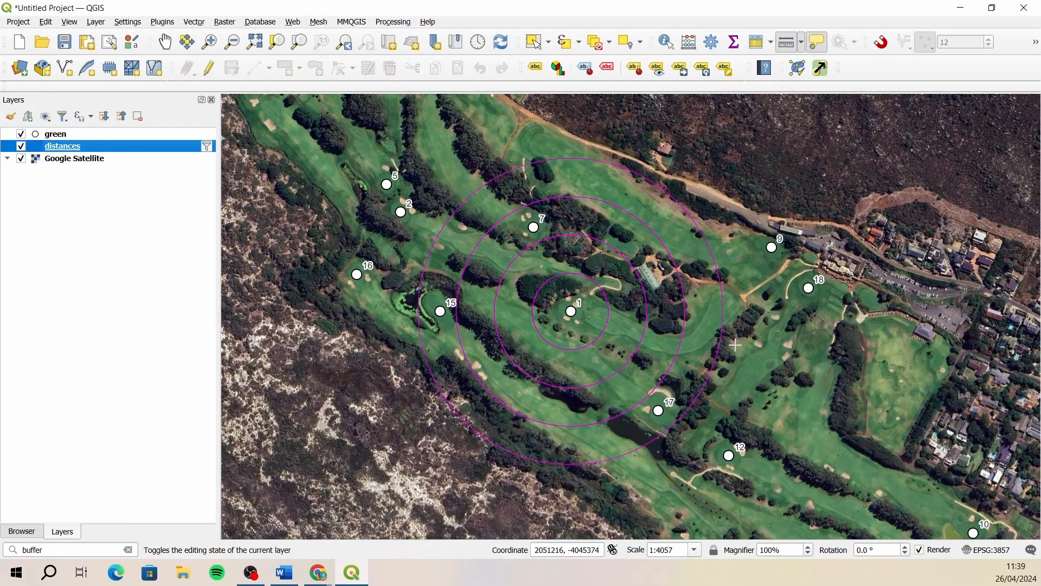
- Filter the green layer on its hole field to show only the green of hole 1
click(65, 135)
right_click(65, 135)
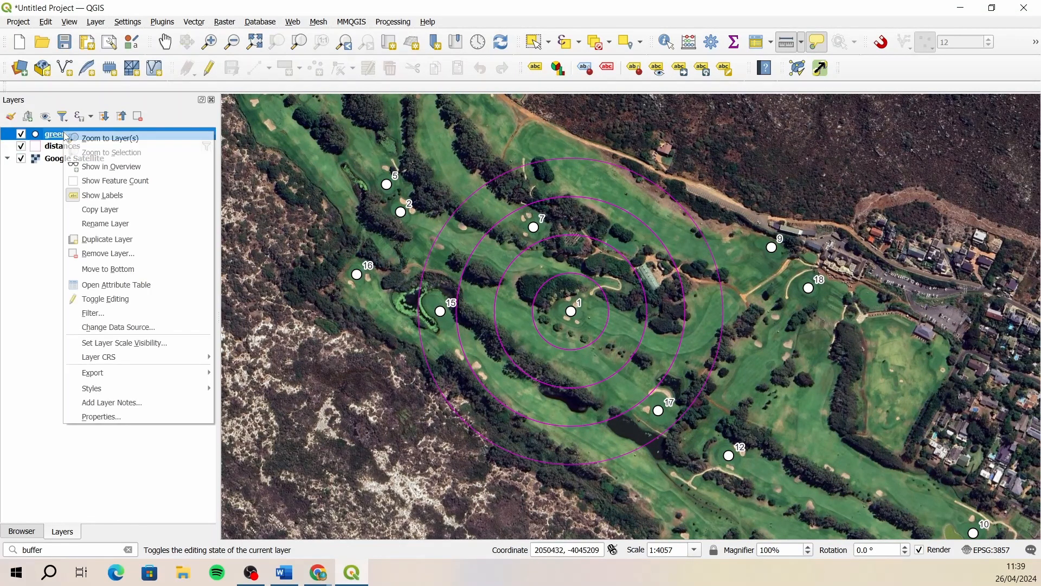
click(119, 315)
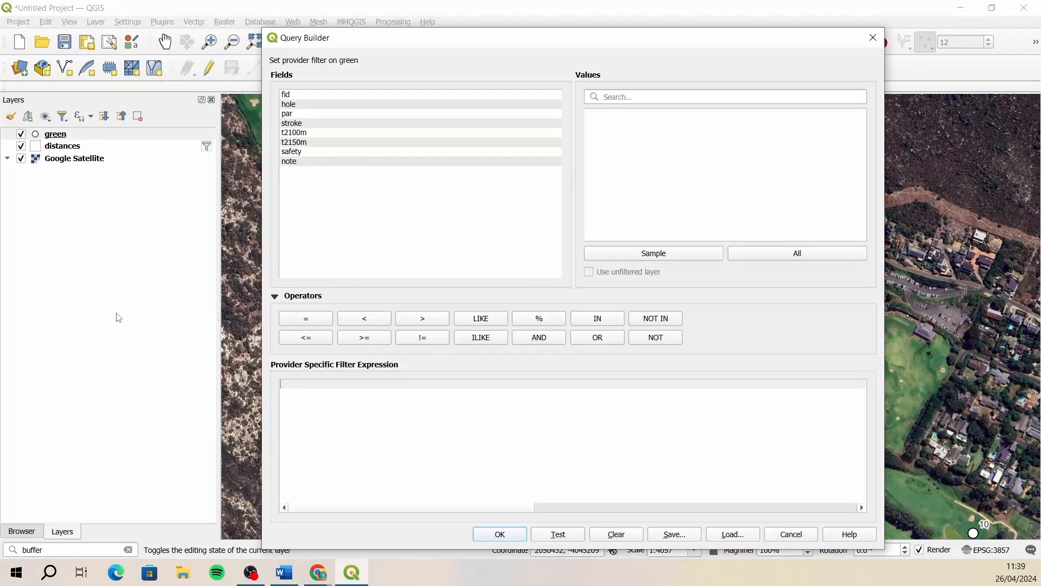
double_click(304, 105)
click(312, 319)
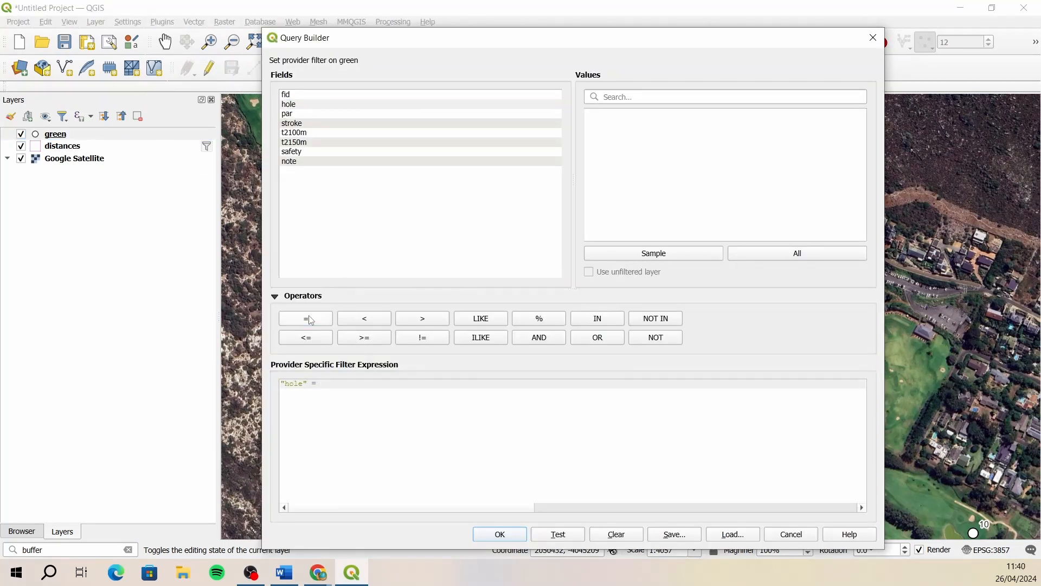
click(501, 535)
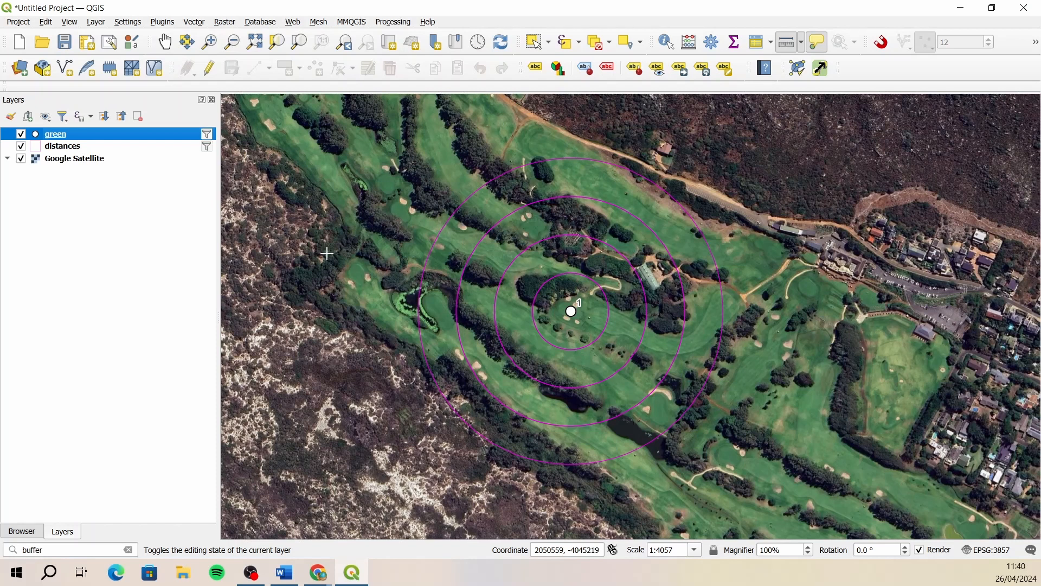
click(88, 152)
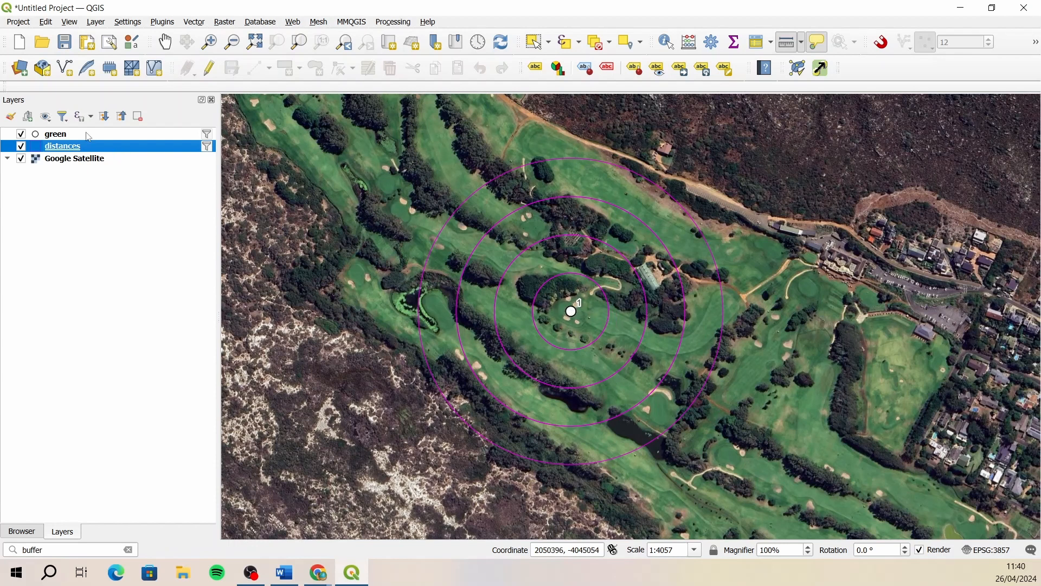
key(Up)
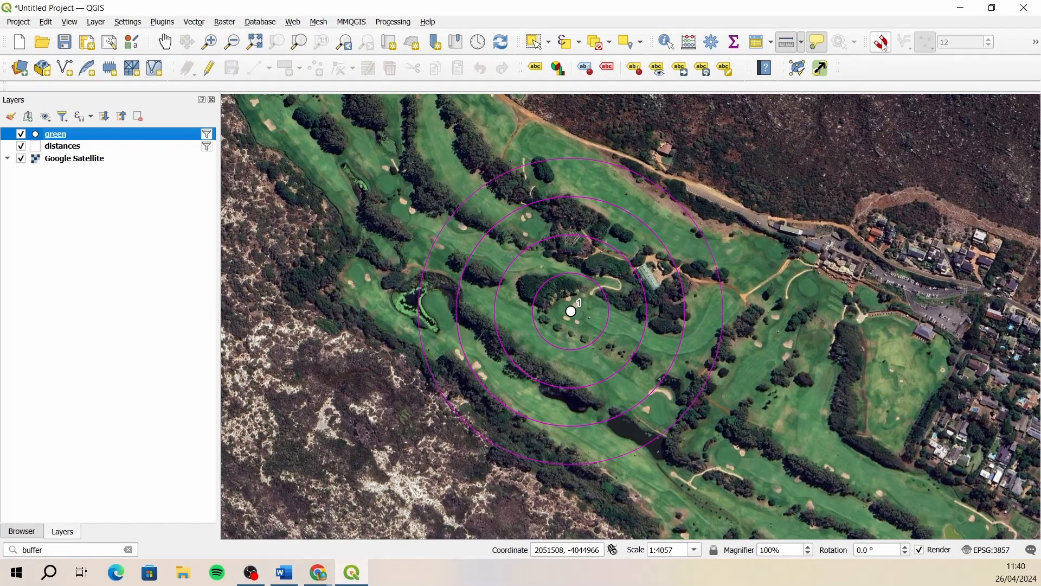
- Show the Advanced Digitizing Toolbar and place the Snapping Toolbar beside it in the same row
right_click(879, 71)
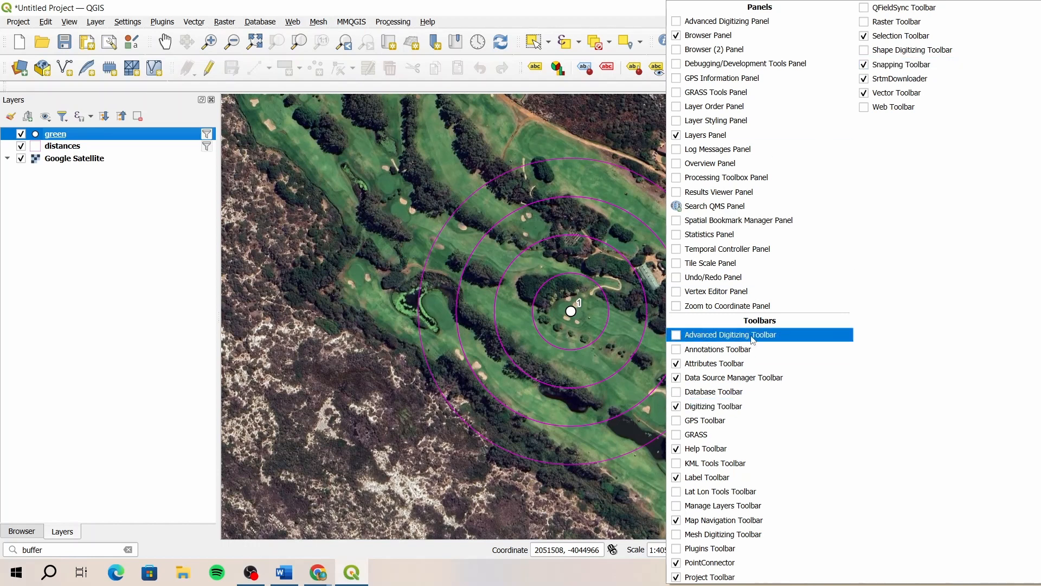
click(678, 335)
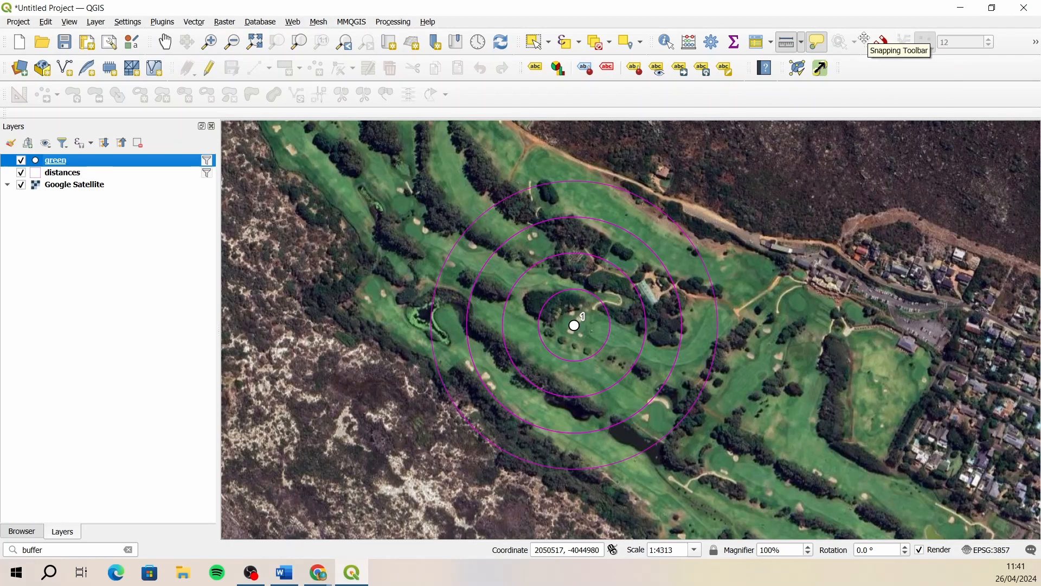
drag(866, 42, 488, 109)
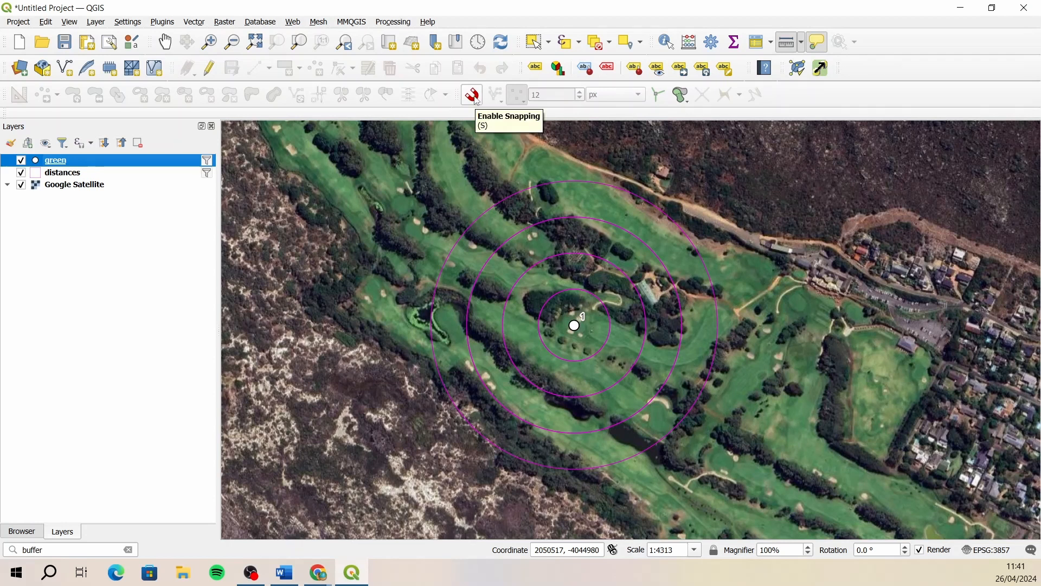
- Enable snapping and set the project snapping settings to Advanced Configuration
click(473, 96)
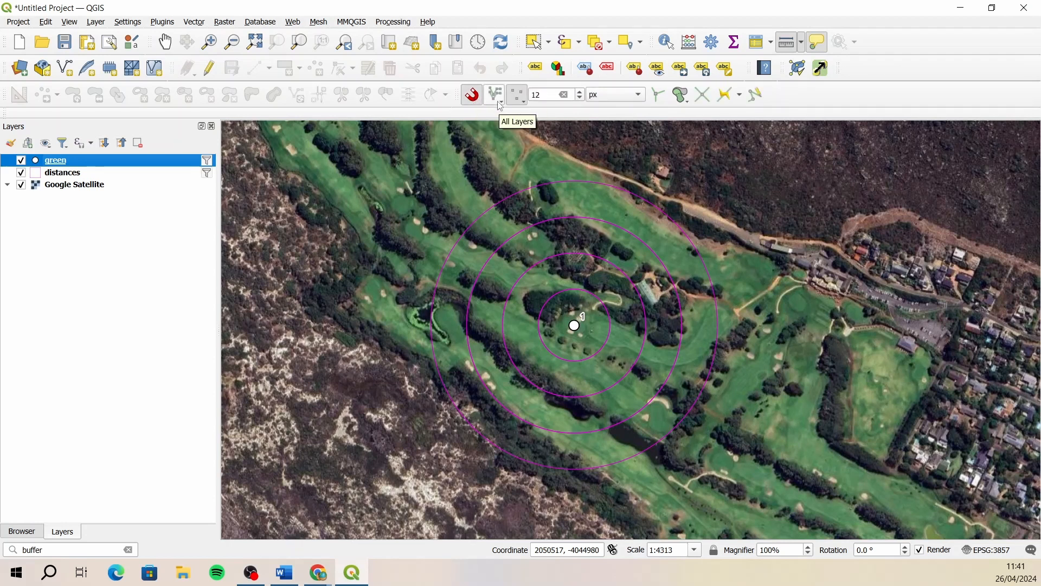
click(498, 101)
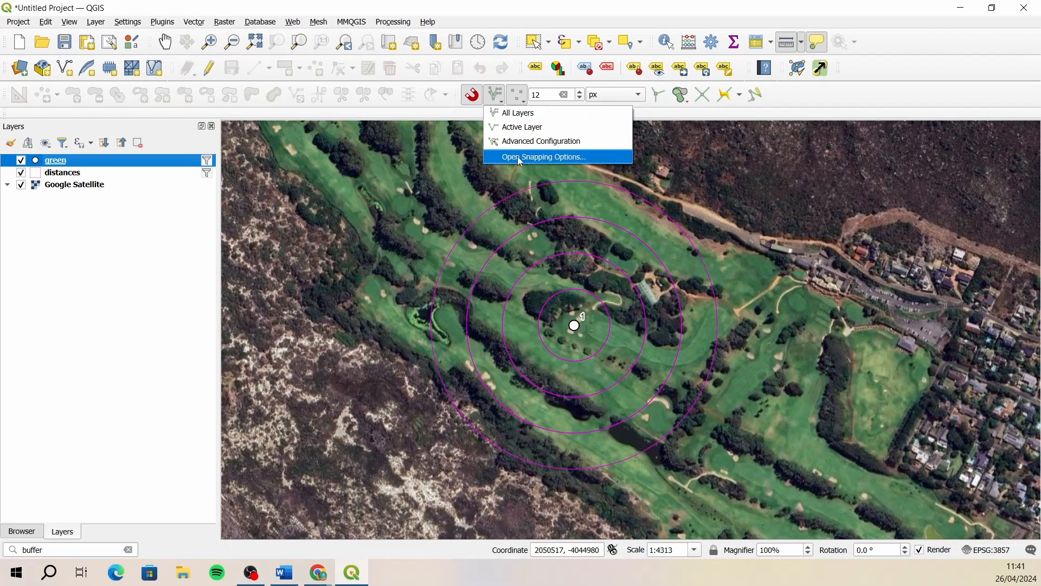
click(521, 158)
drag(443, 210, 397, 158)
click(357, 181)
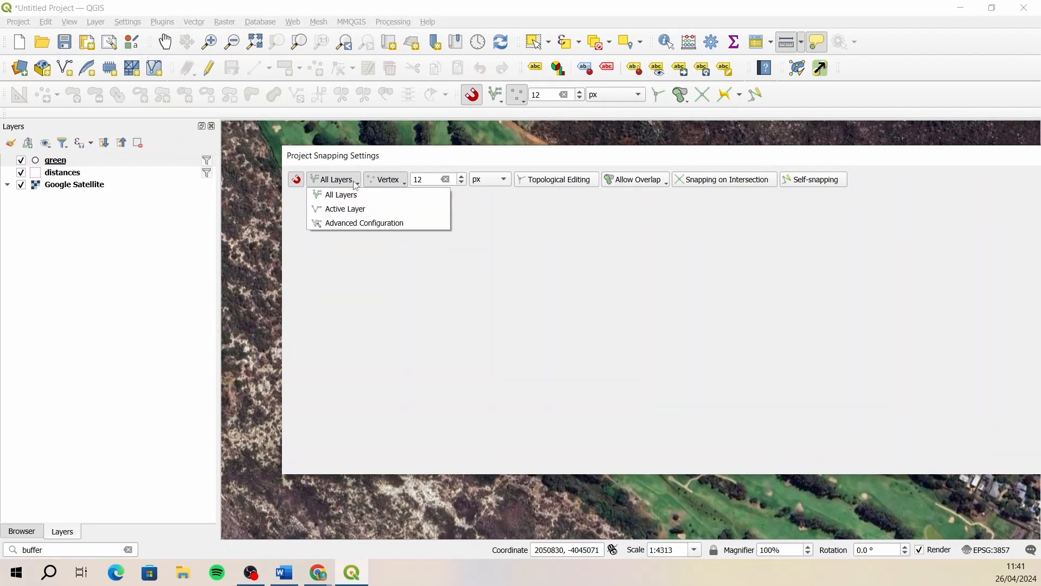
click(354, 224)
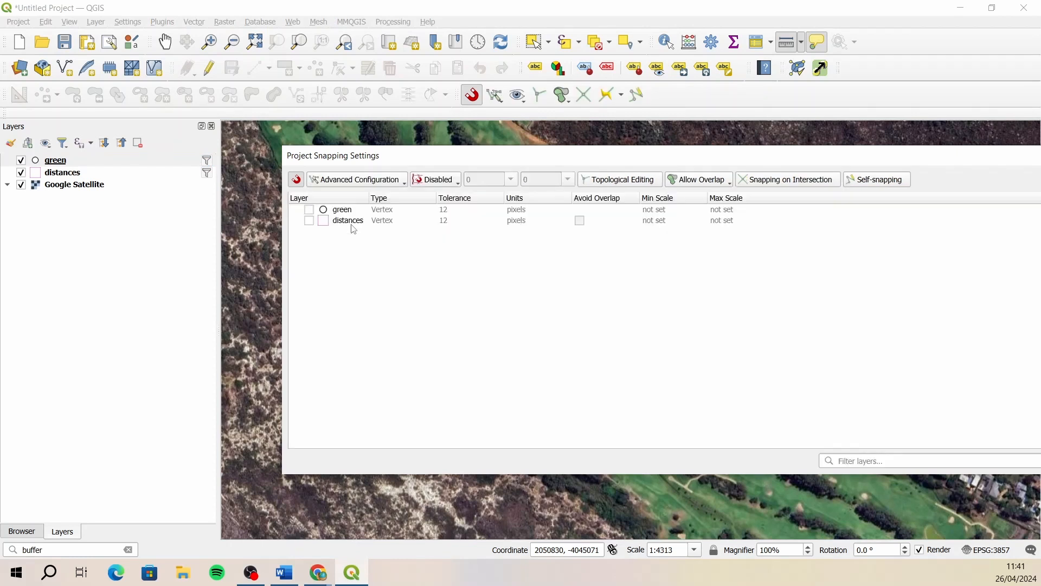
- Turn on snapping for the green layer only, keep its type as Vertex, and close the snapping settings
click(310, 211)
click(406, 213)
click(404, 211)
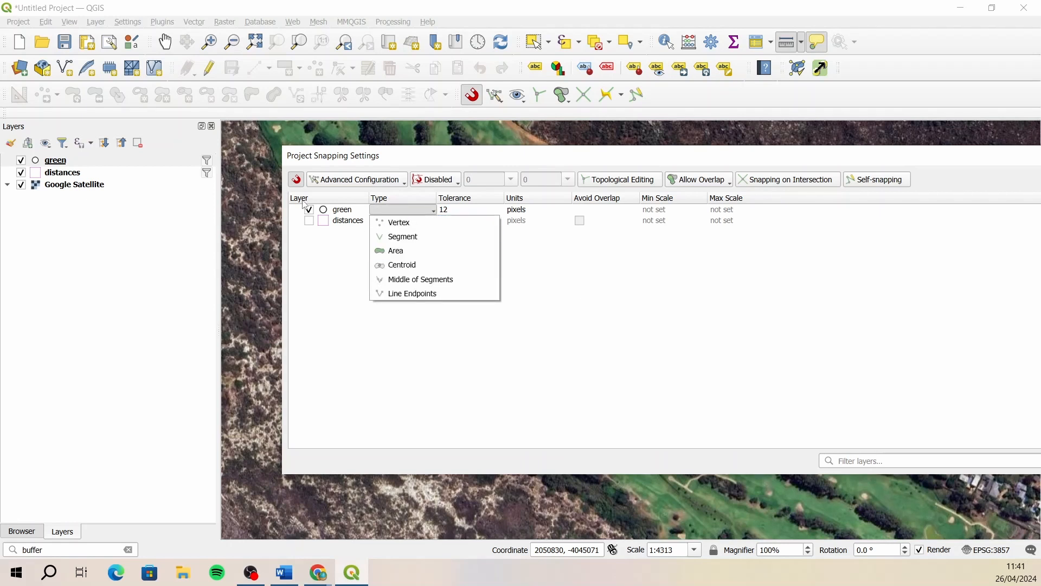
click(552, 265)
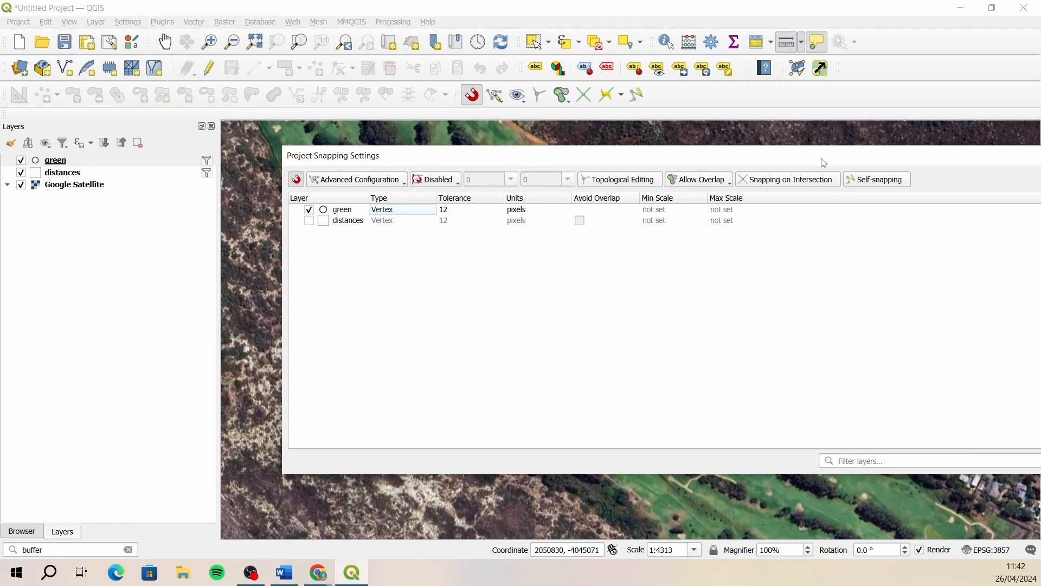
drag(823, 163, 674, 146)
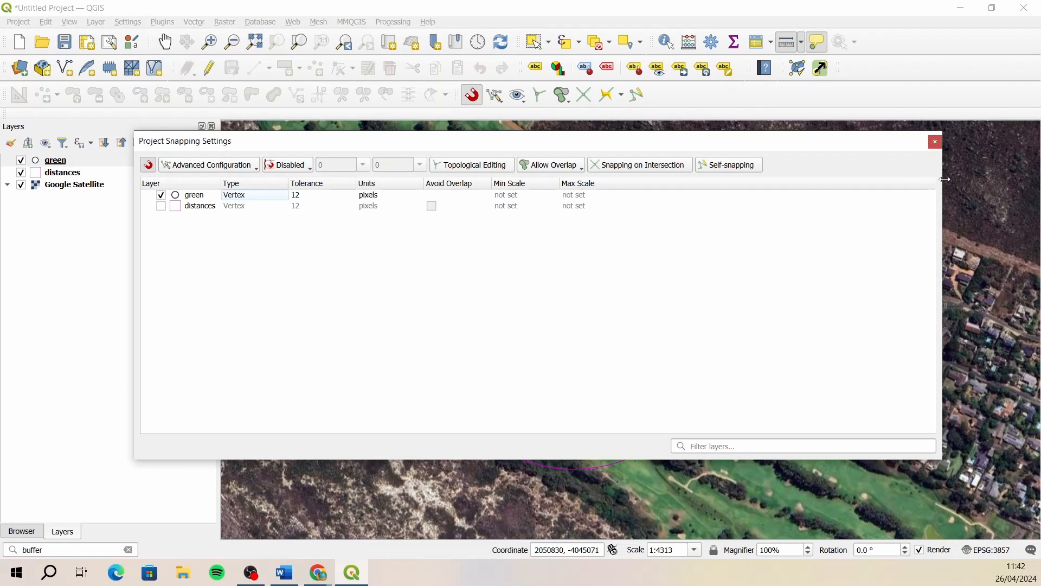
click(936, 143)
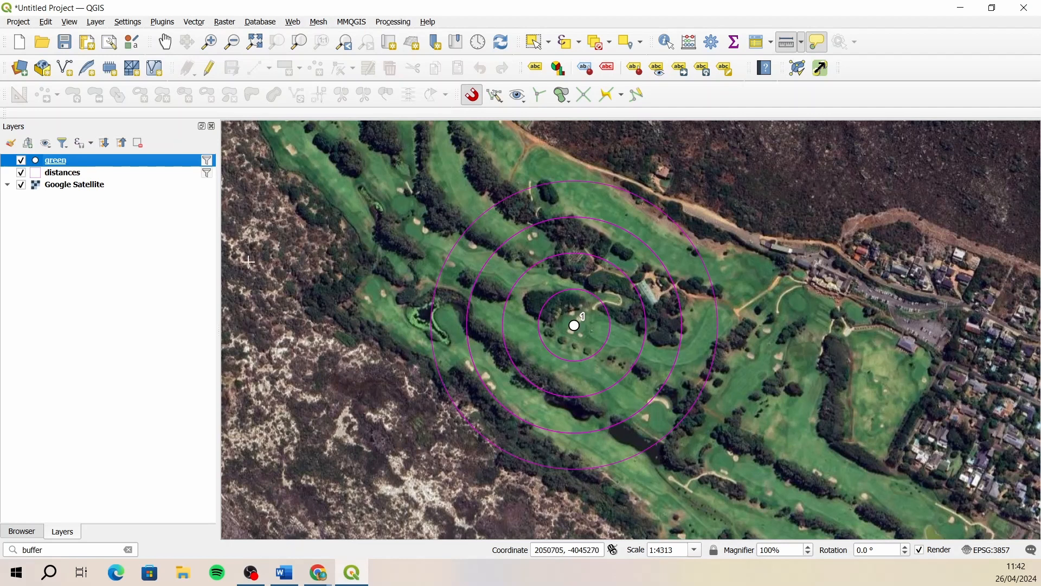
- Set the stroke width of the distances rings to 0.4 millimeters
click(77, 179)
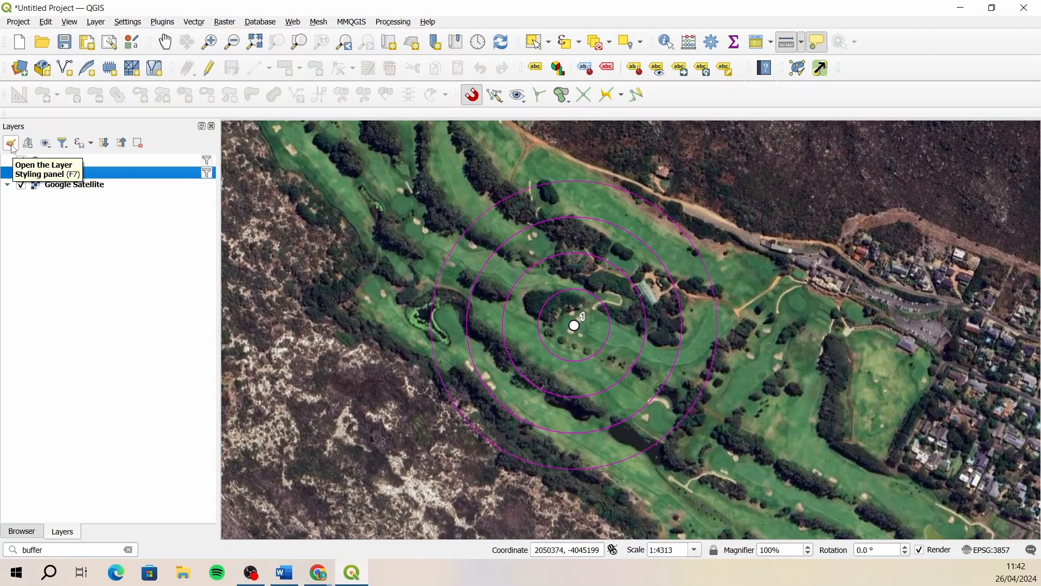
click(10, 144)
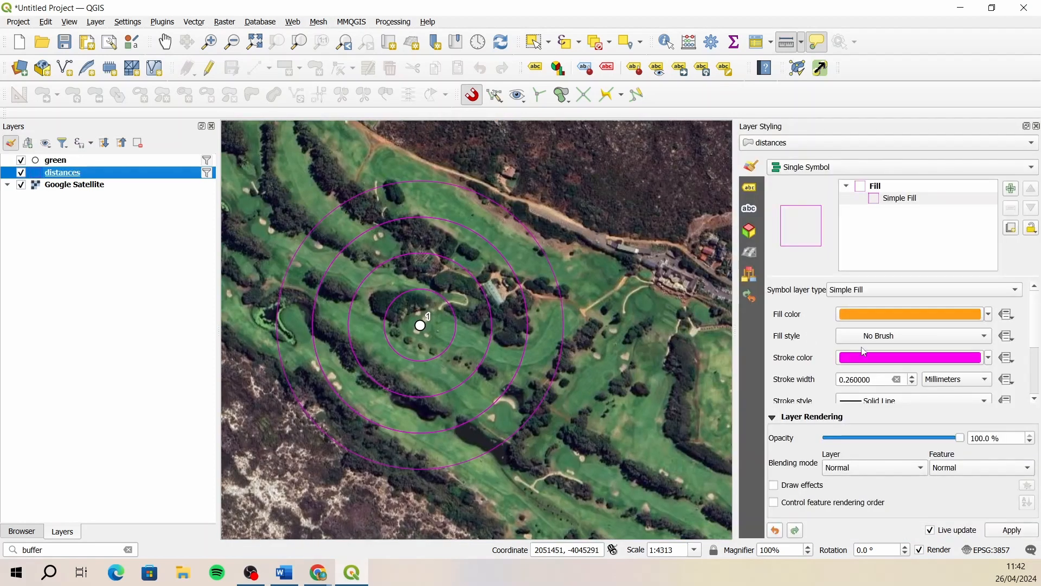
drag(872, 381, 849, 383)
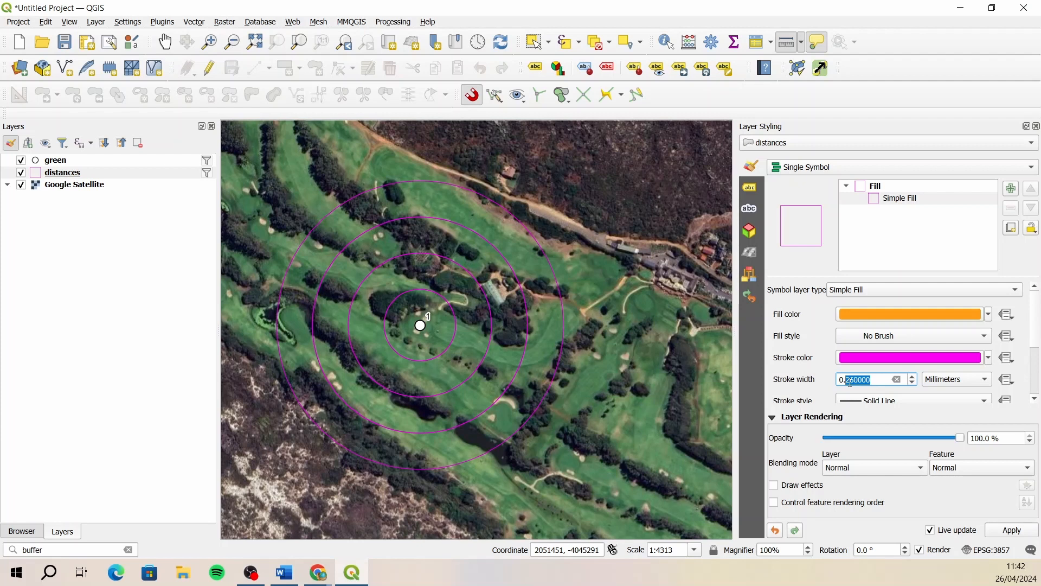
text(4)
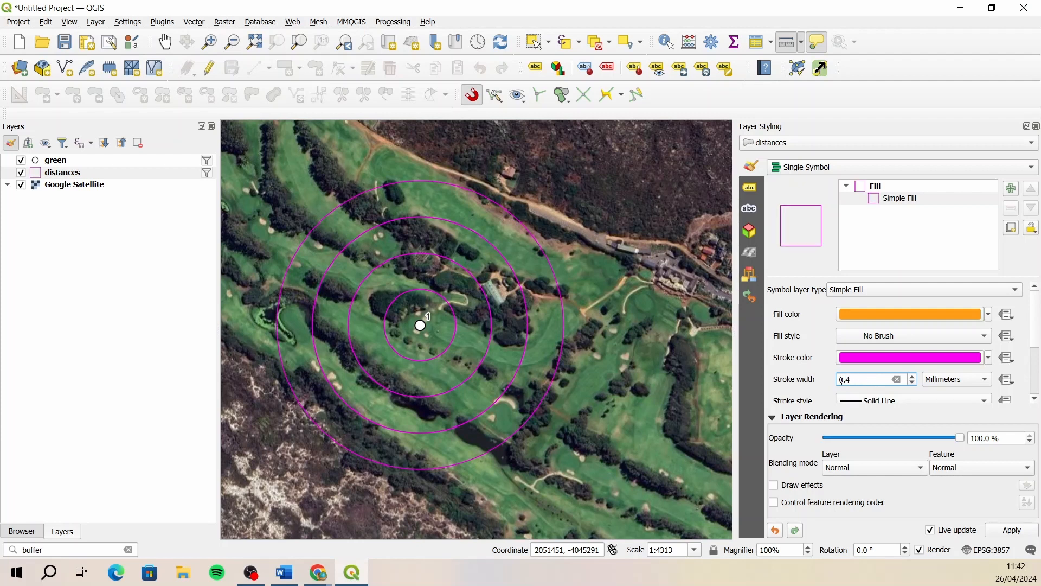
- Label the distances rings with Single Labels using the distance field as the value
click(757, 191)
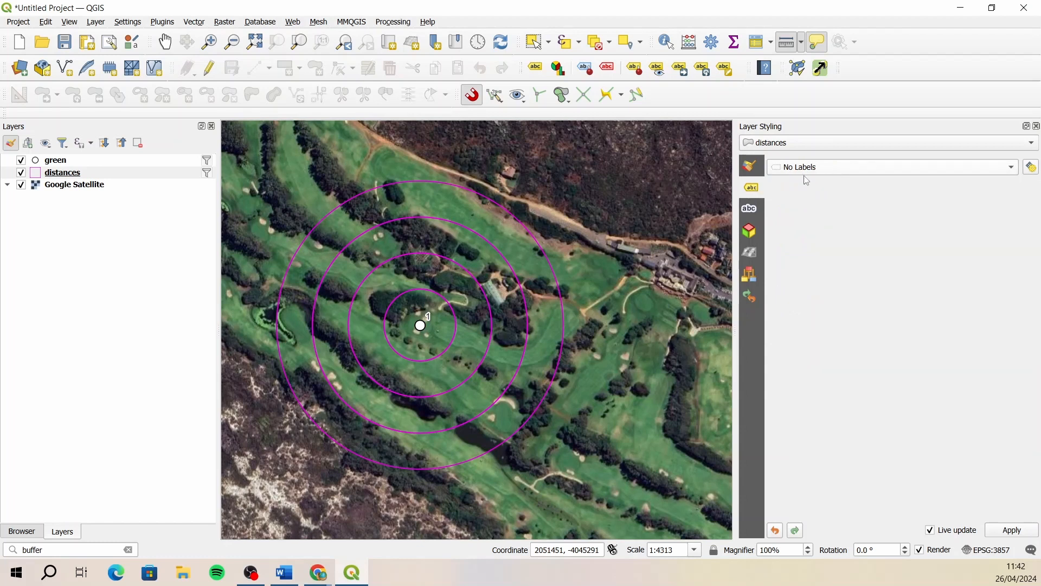
click(857, 173)
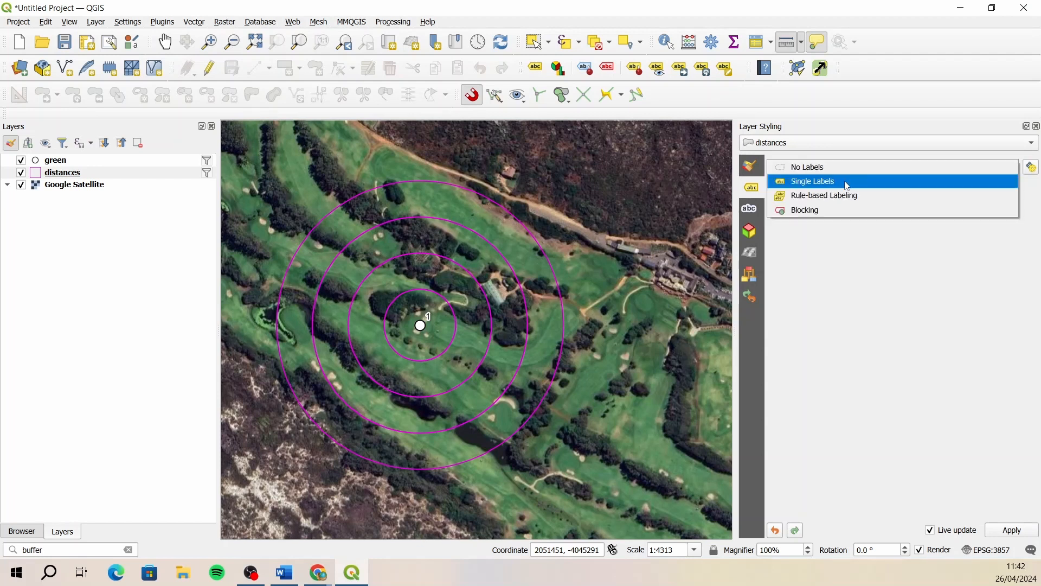
click(848, 186)
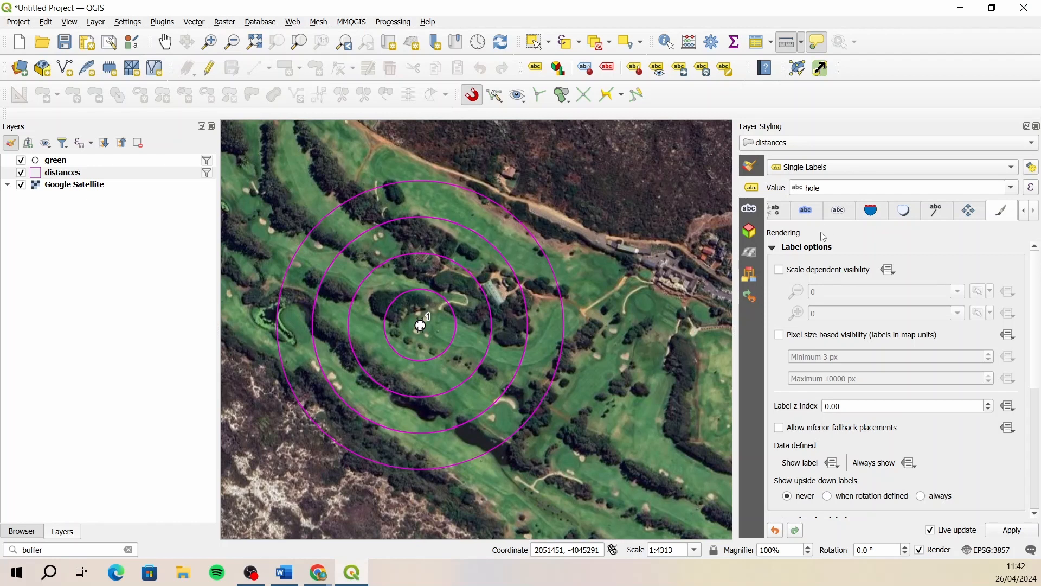
click(1011, 189)
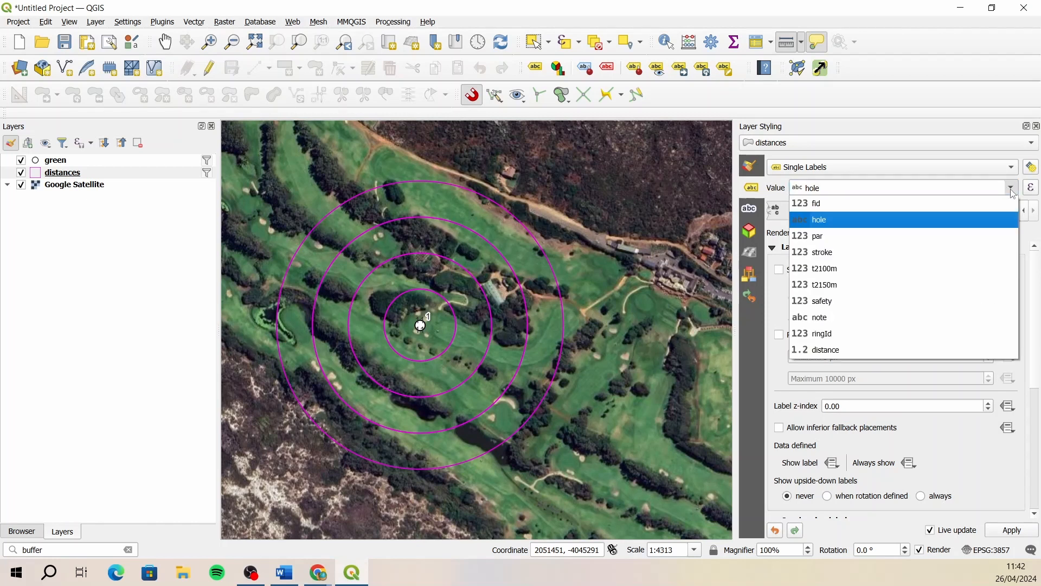
click(841, 350)
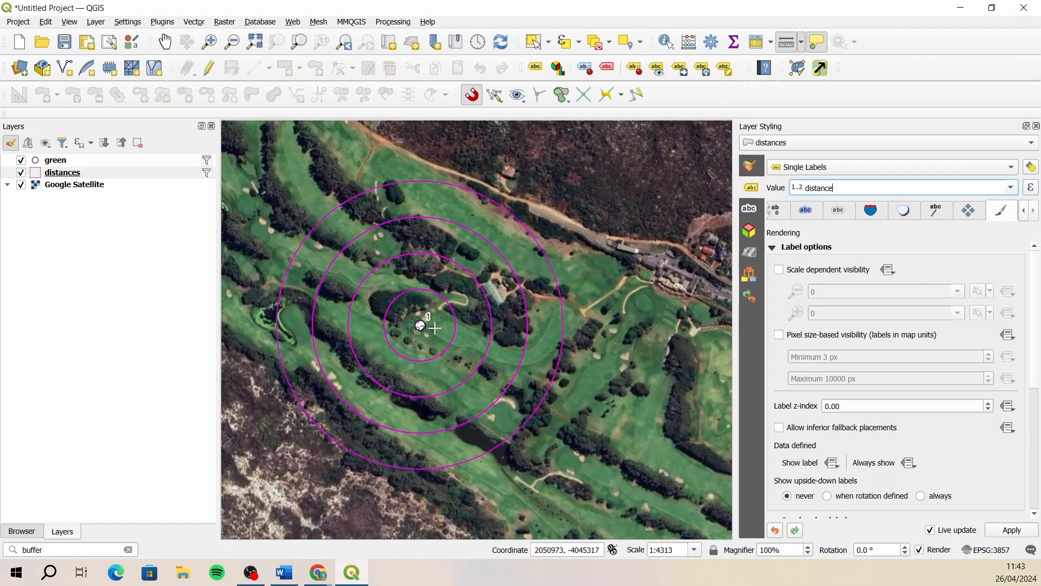
- Draw a text buffer around the distances labels and set its color to yellow #fcfd04
click(806, 213)
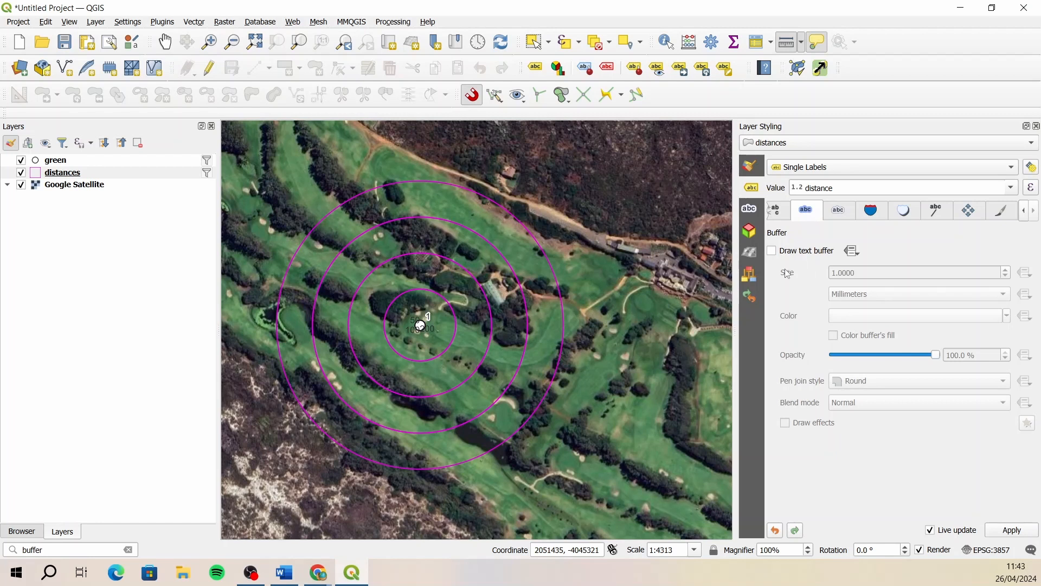
click(772, 252)
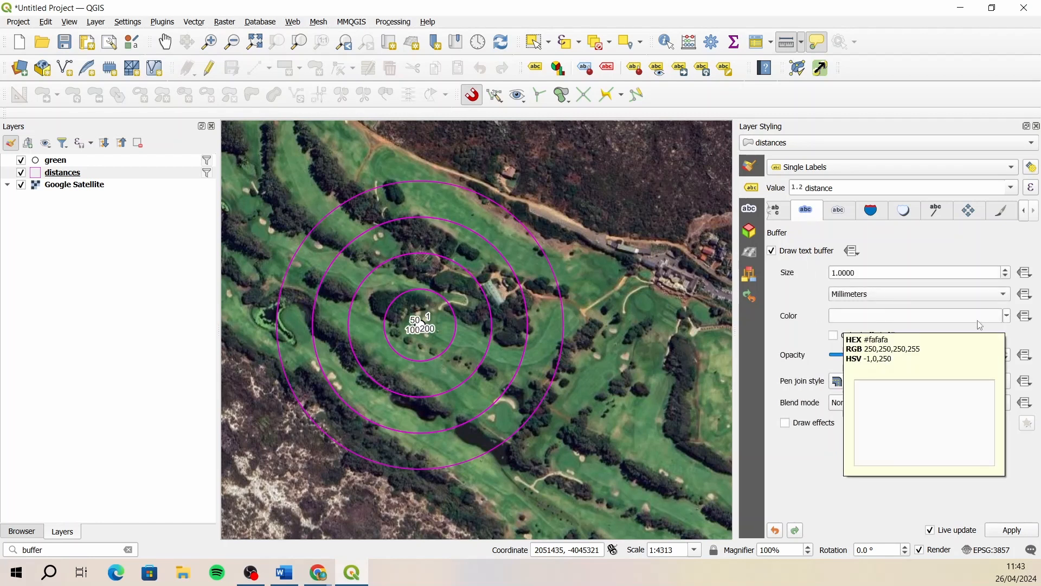
click(929, 322)
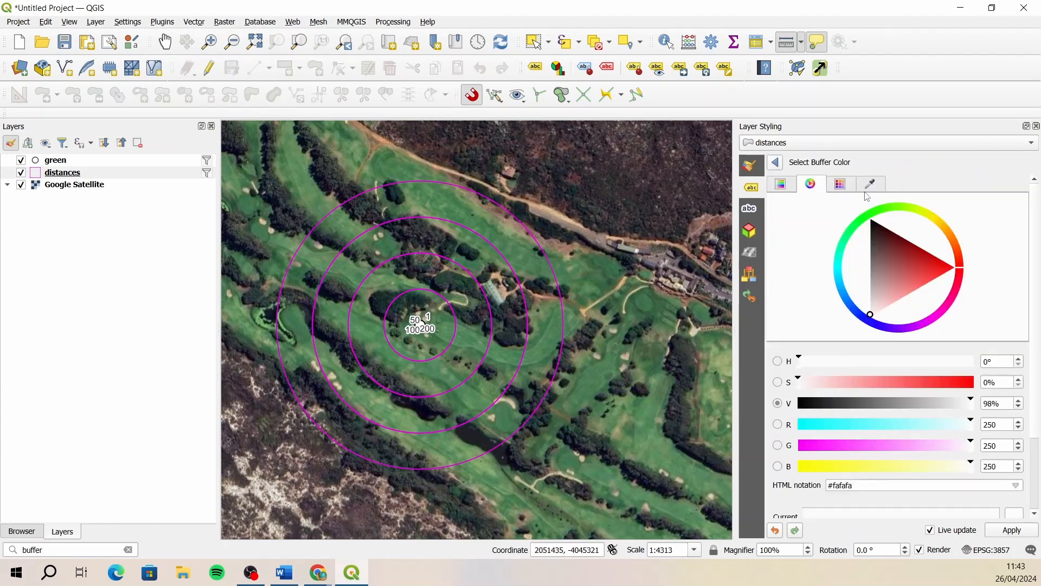
click(934, 222)
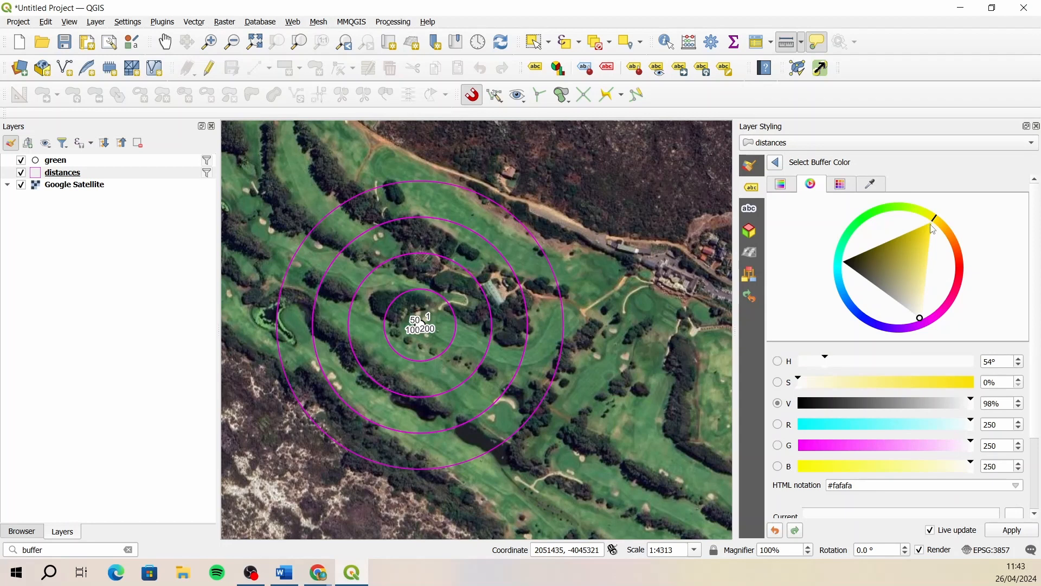
click(931, 224)
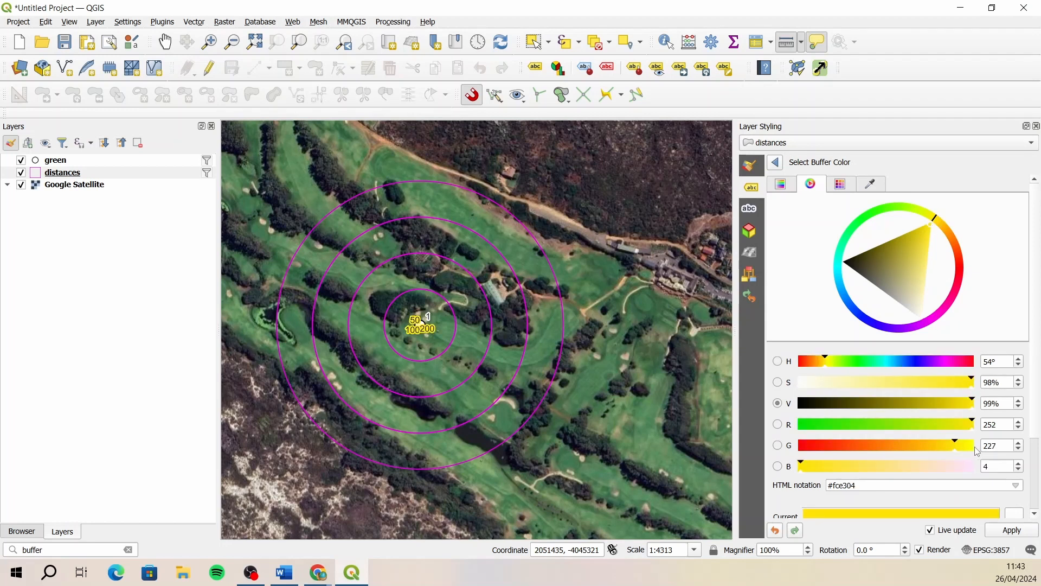
click(975, 448)
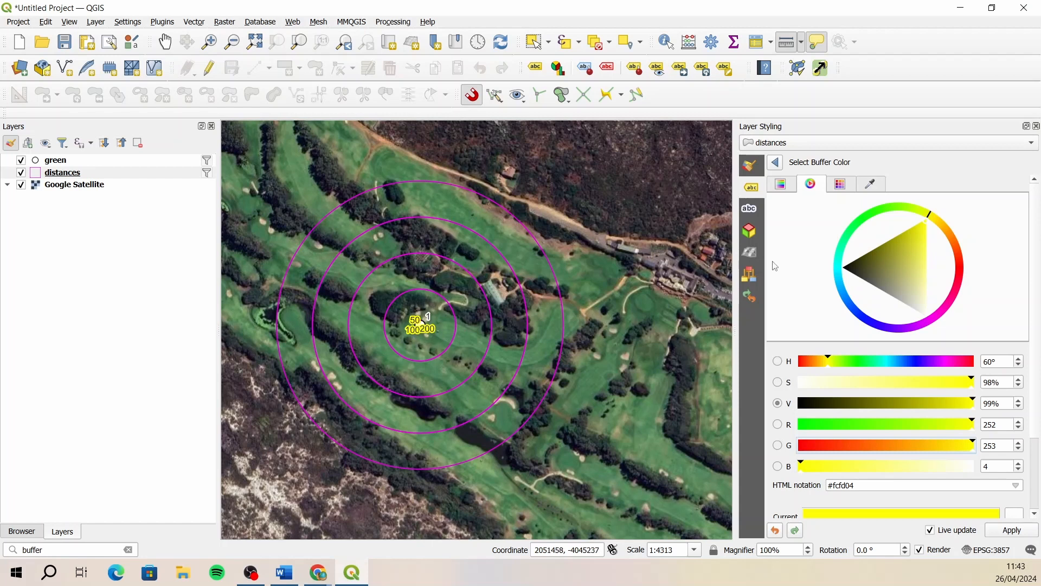
click(776, 163)
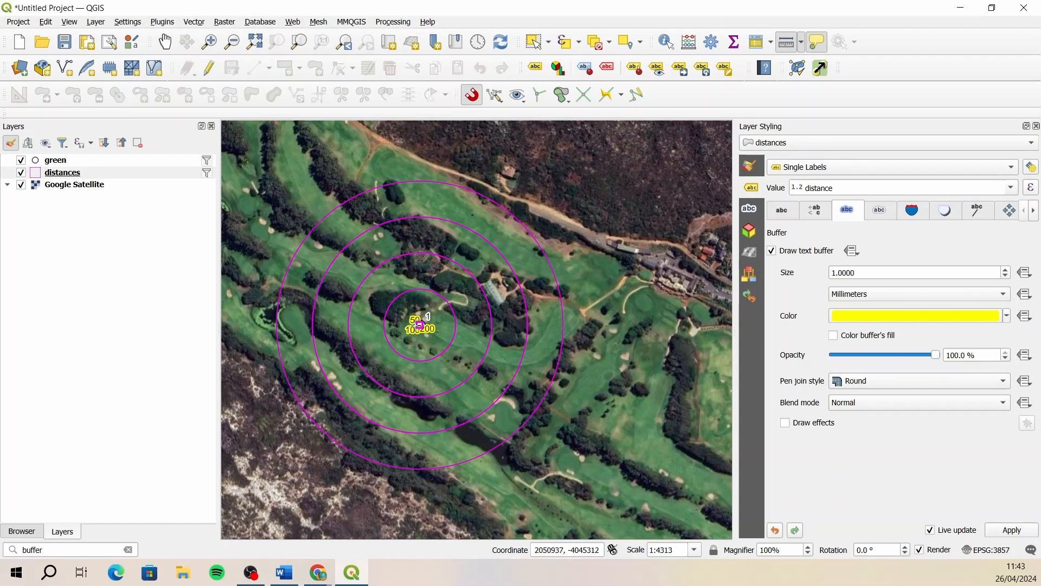
- Set the placement mode of the distances labels to Using Perimeter
click(1036, 212)
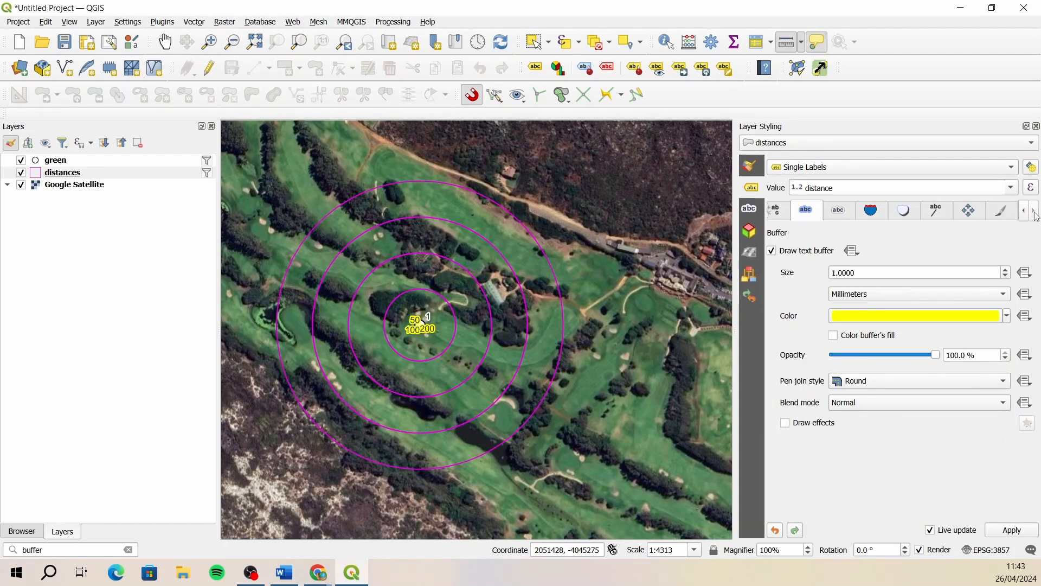
click(973, 213)
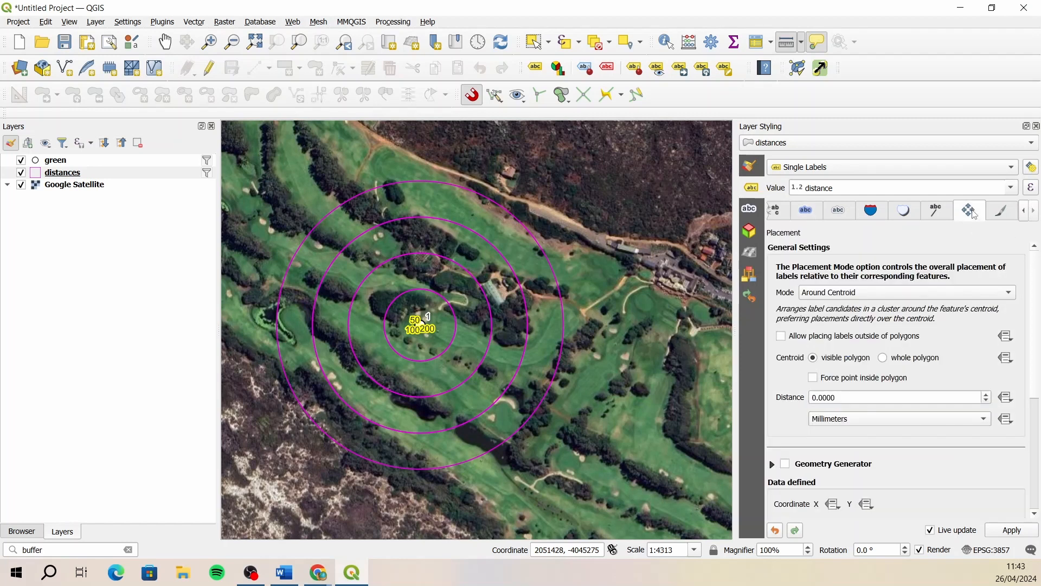
click(885, 296)
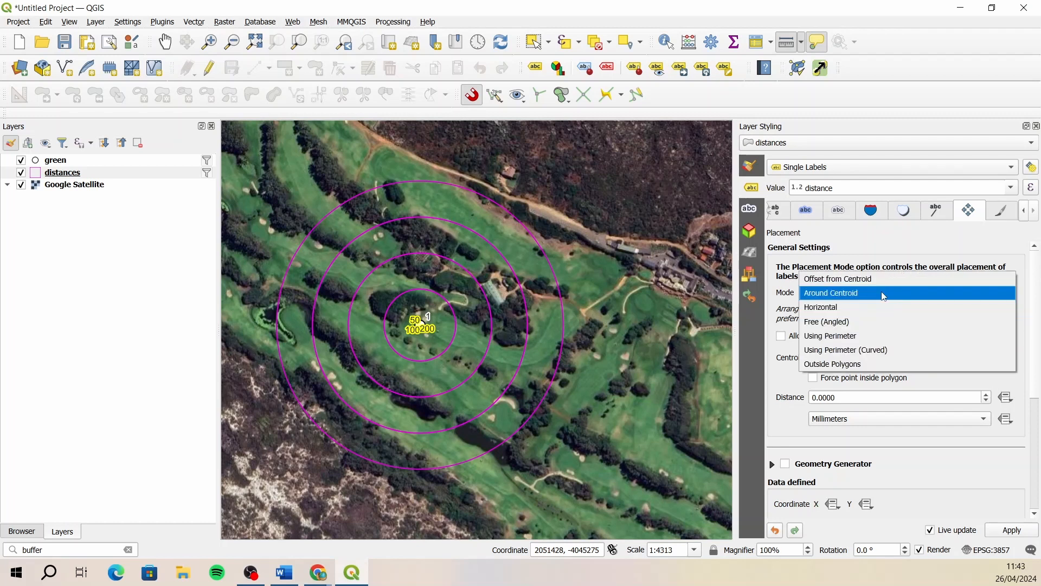
click(844, 336)
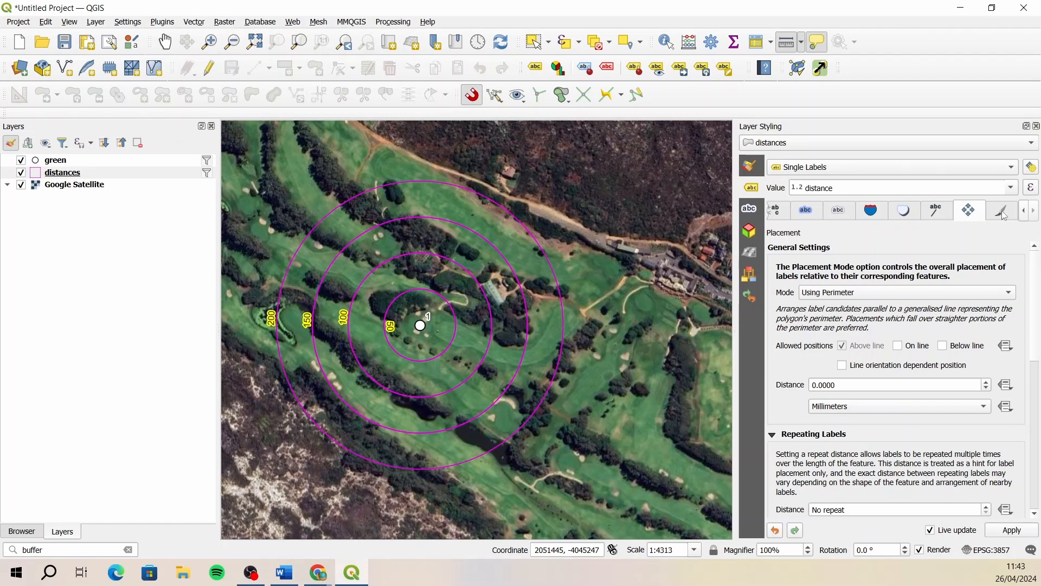
- Set the distances label expression to "distance" || 'm' and close the layer styling settings
click(1031, 189)
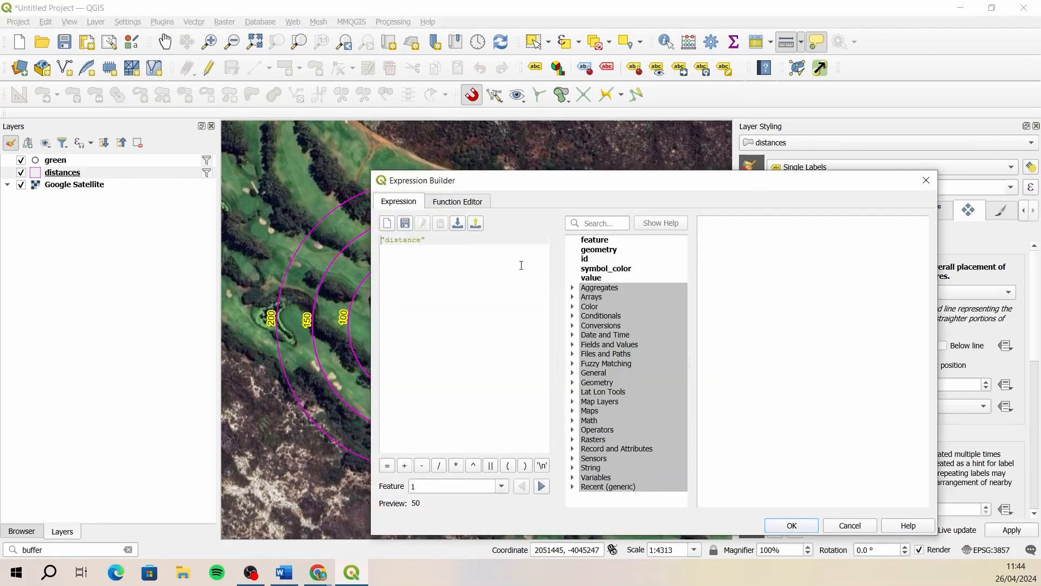
drag(556, 188, 553, 150)
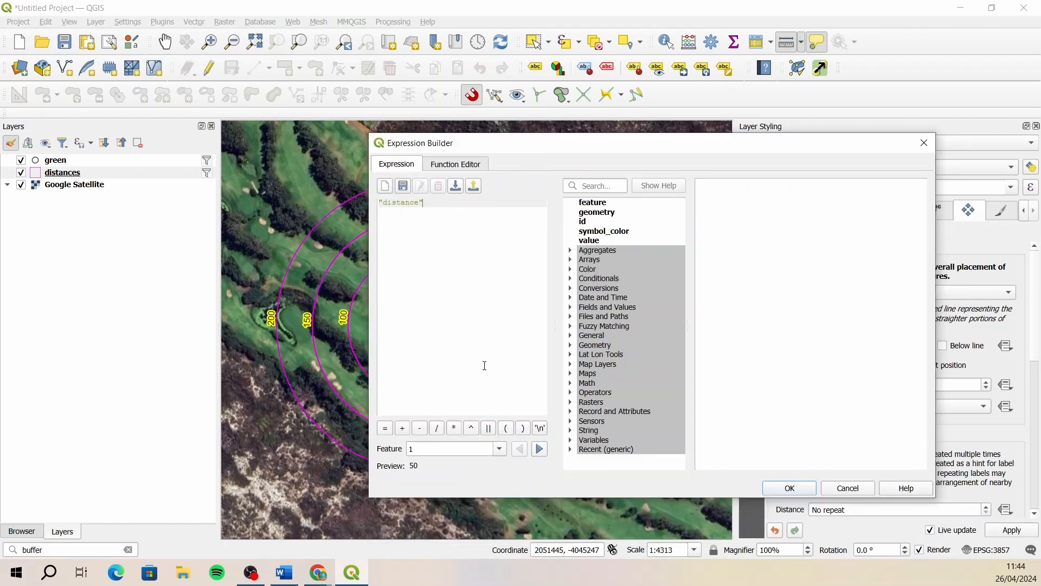
click(490, 429)
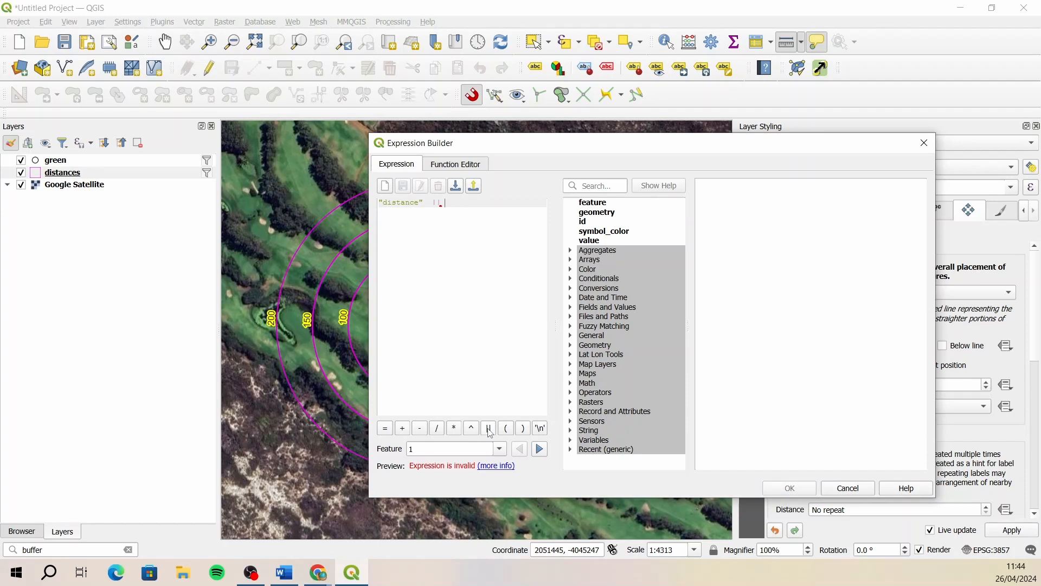
text('')
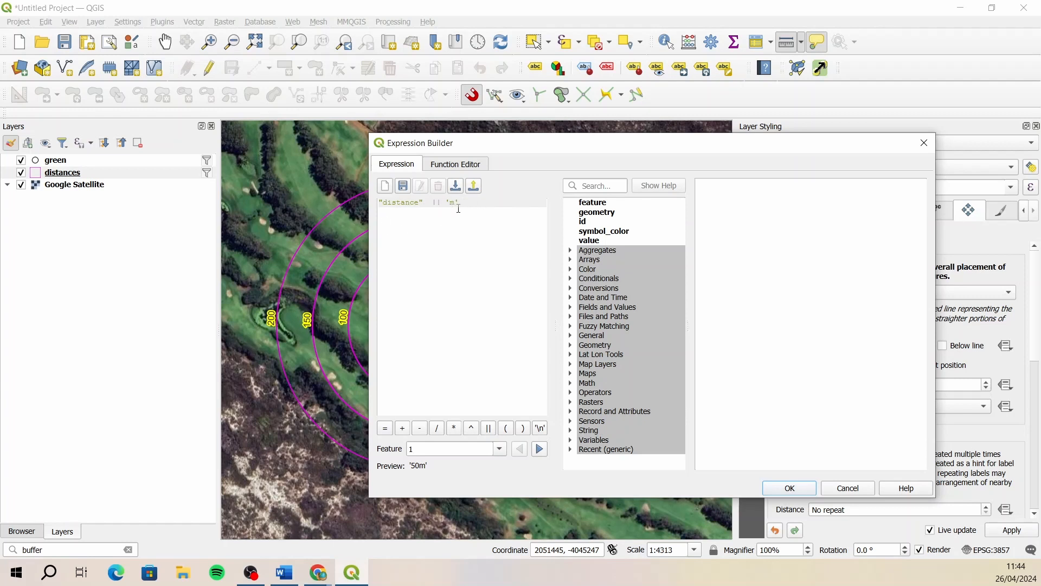
click(790, 489)
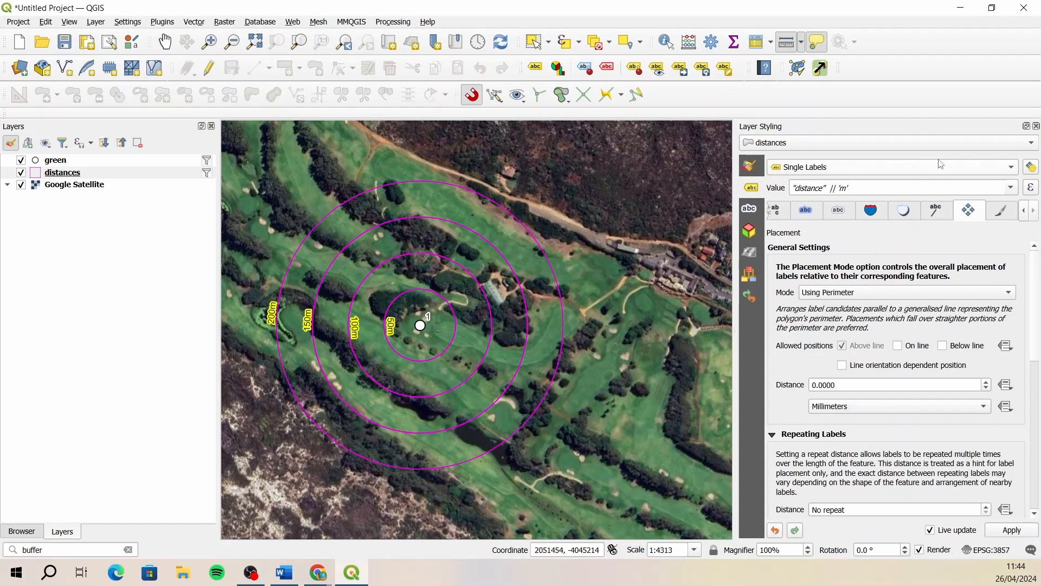
click(1036, 126)
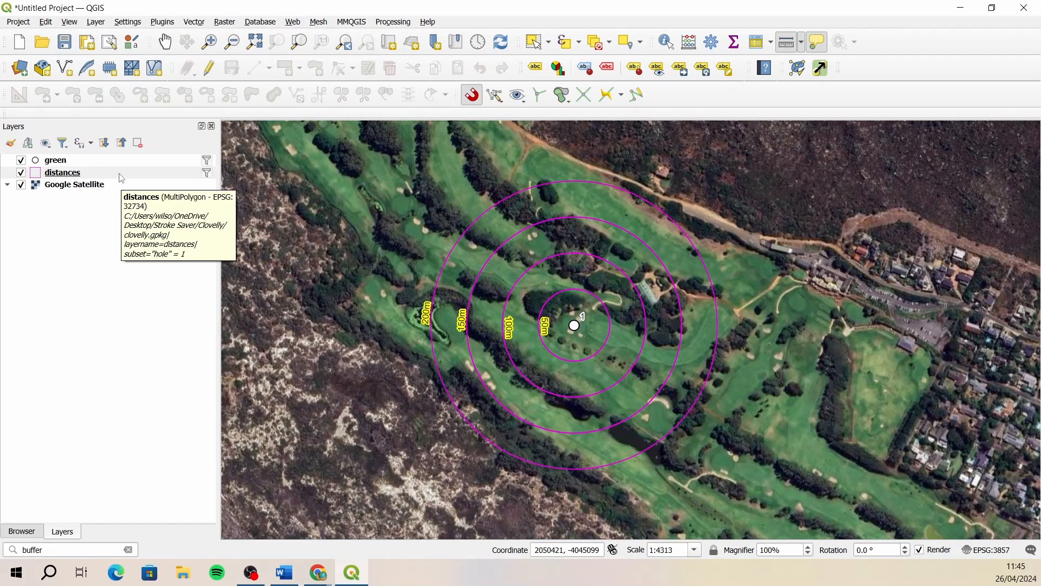
- Make the distances layer editable and split its rings along a V-shaped line from outside the eastern edge, through the hole 1 green point, and back out southeast
click(75, 175)
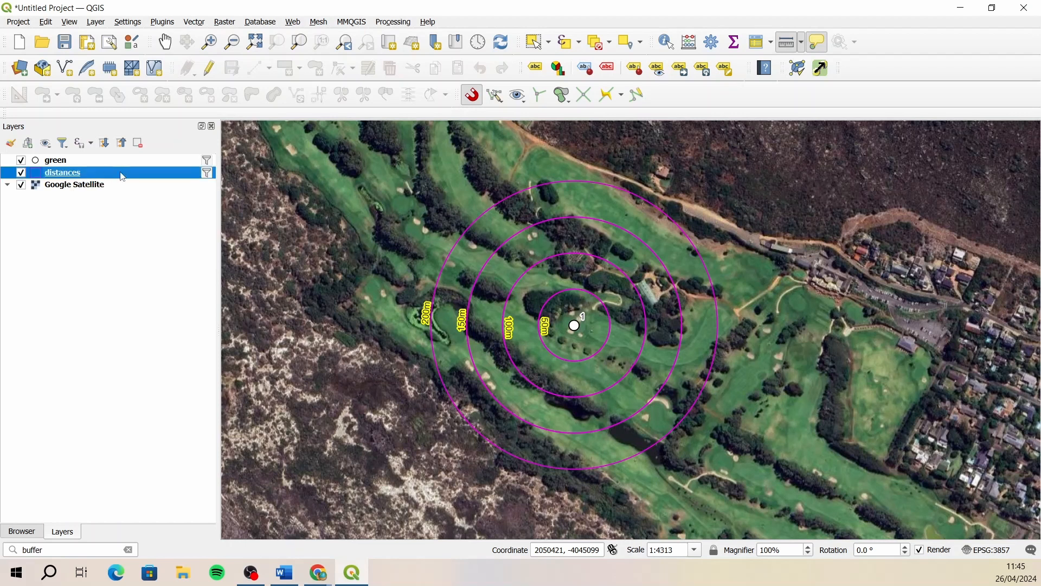
click(211, 70)
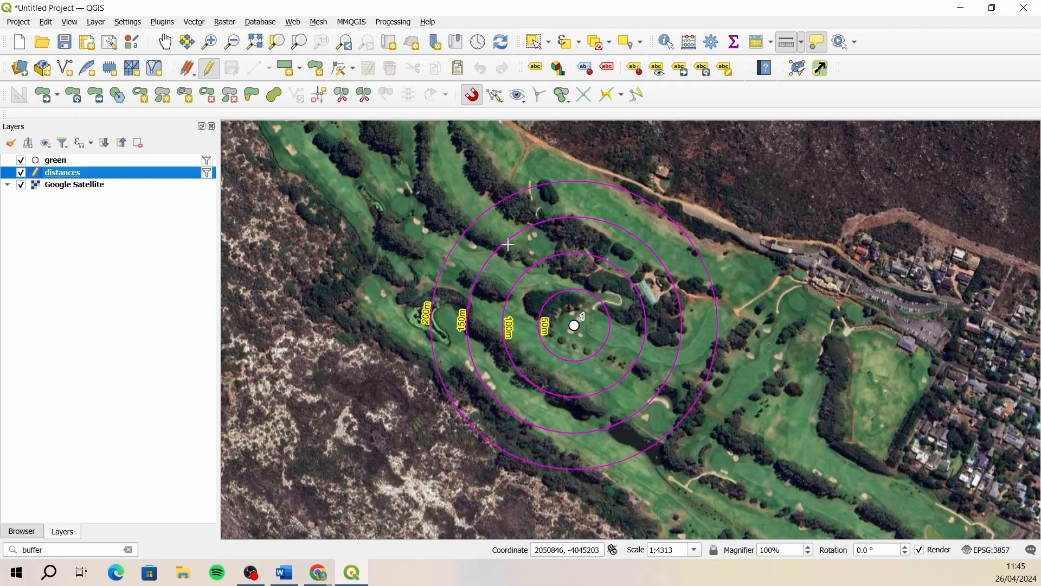
click(343, 96)
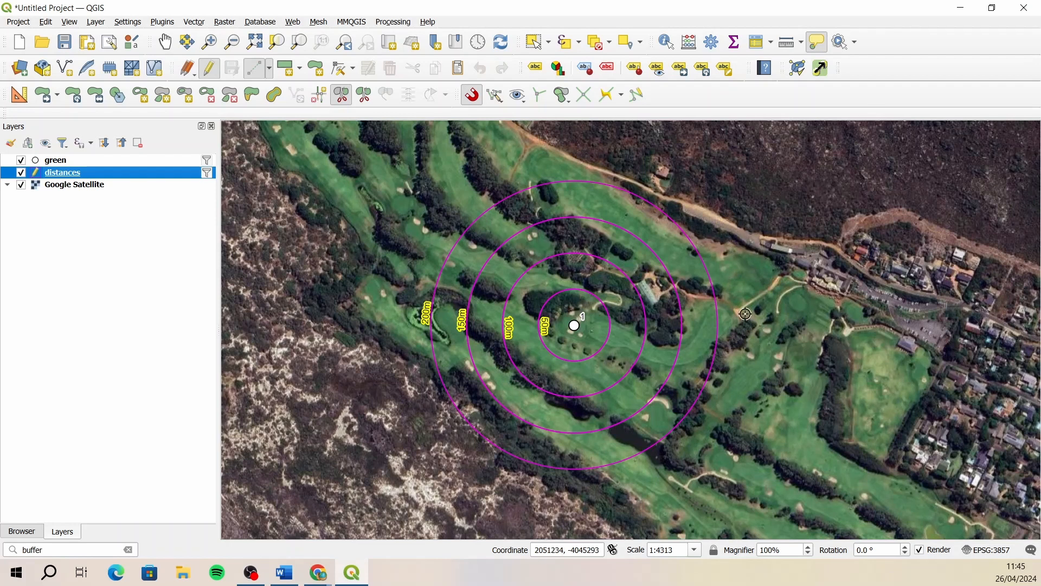
click(714, 263)
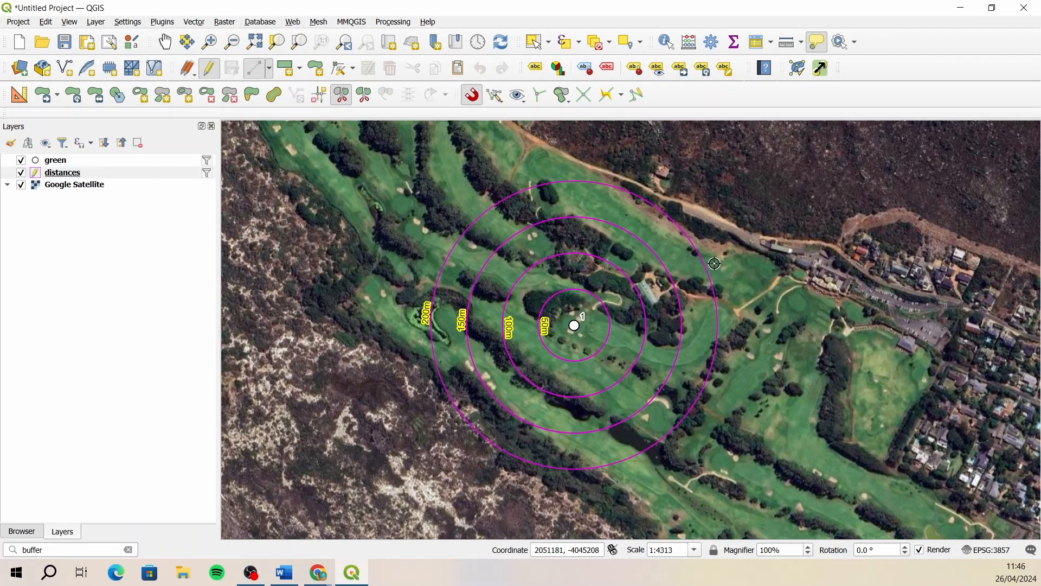
click(577, 326)
click(697, 419)
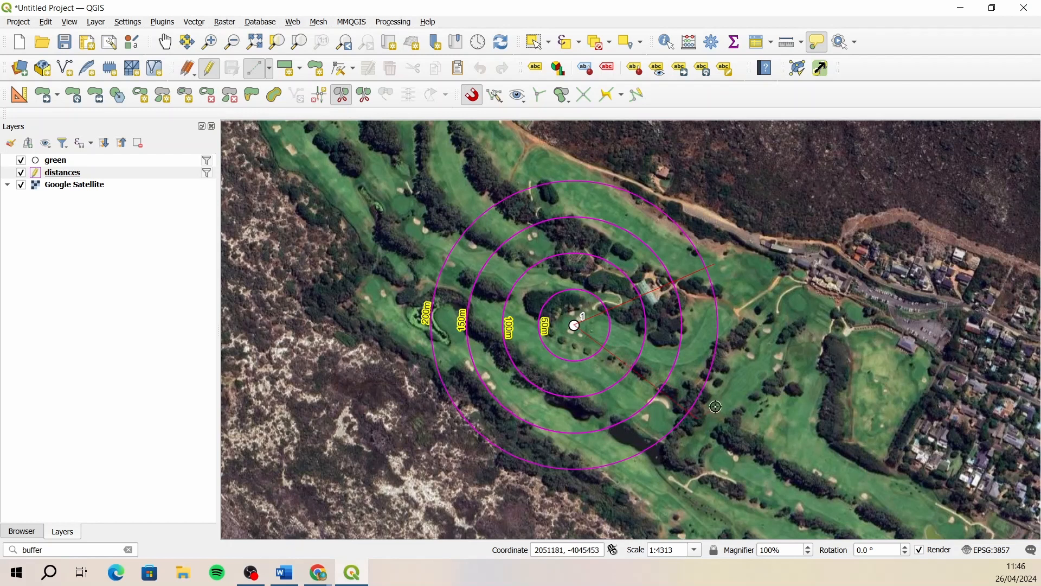
right_click(757, 365)
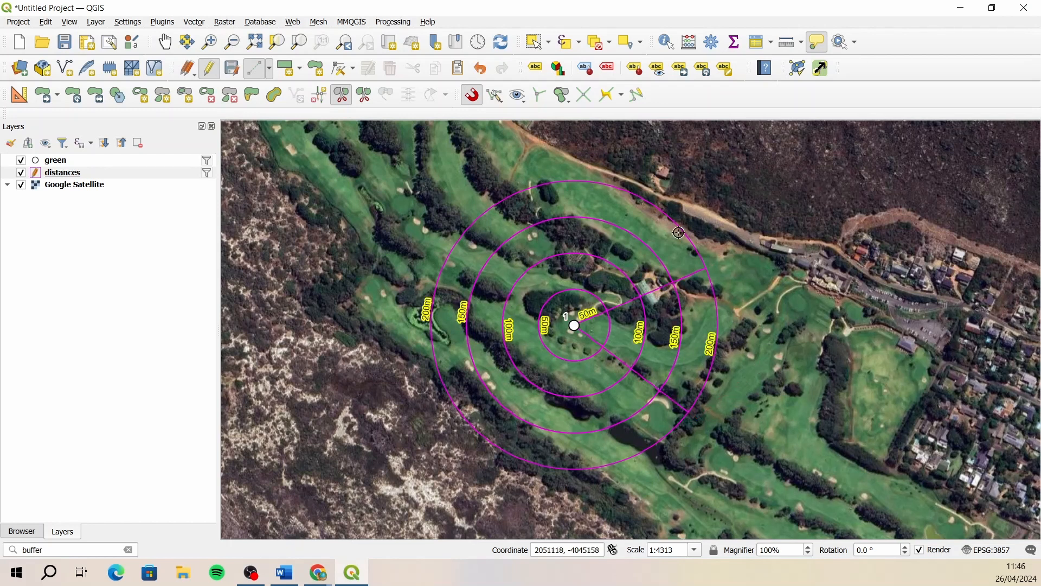
- Delete the four large ring pieces outside the eastern fairway wedge, save the distances layer edits and end editing
click(536, 44)
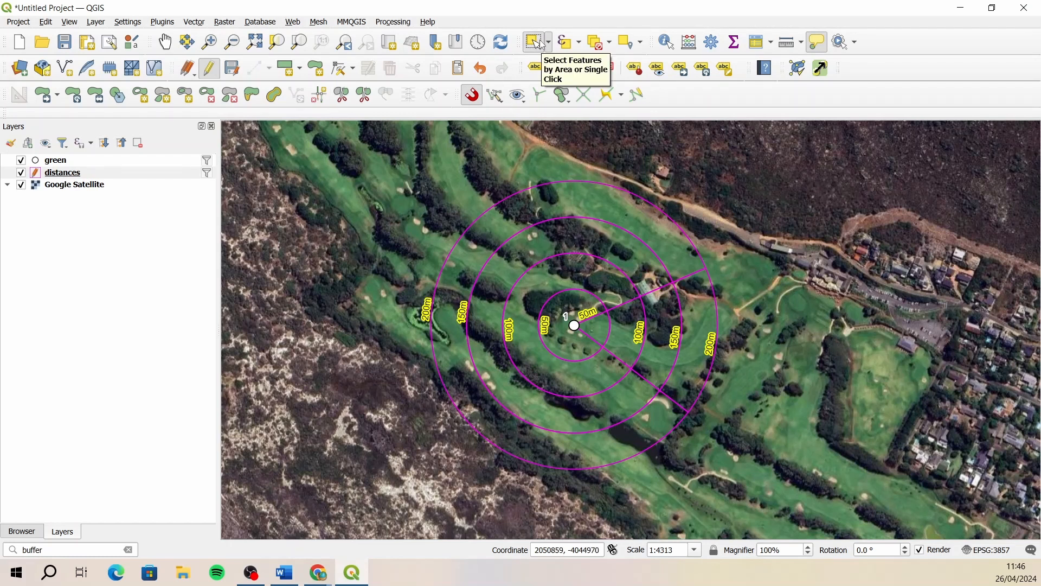
click(549, 43)
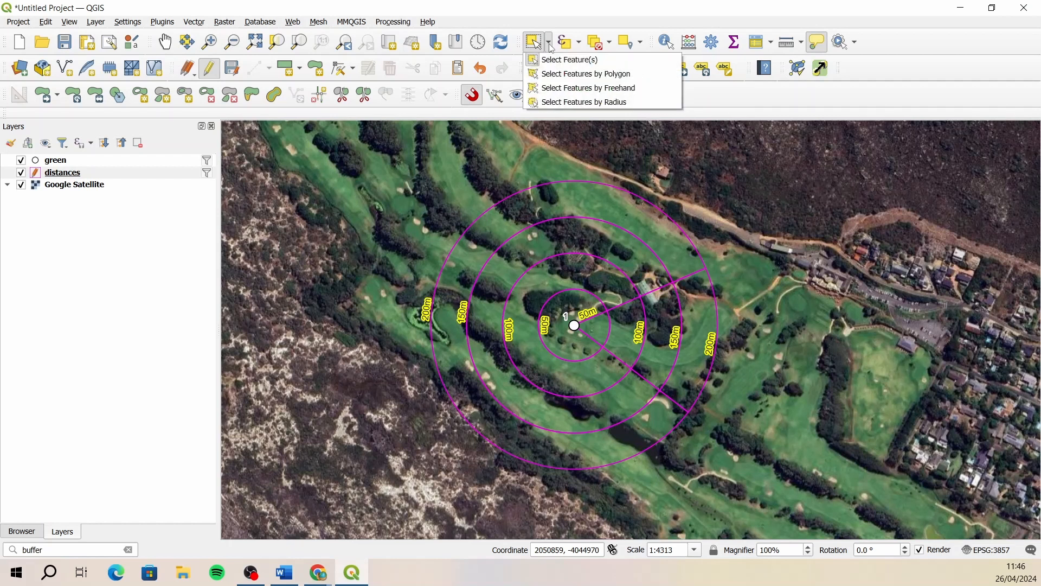
click(550, 61)
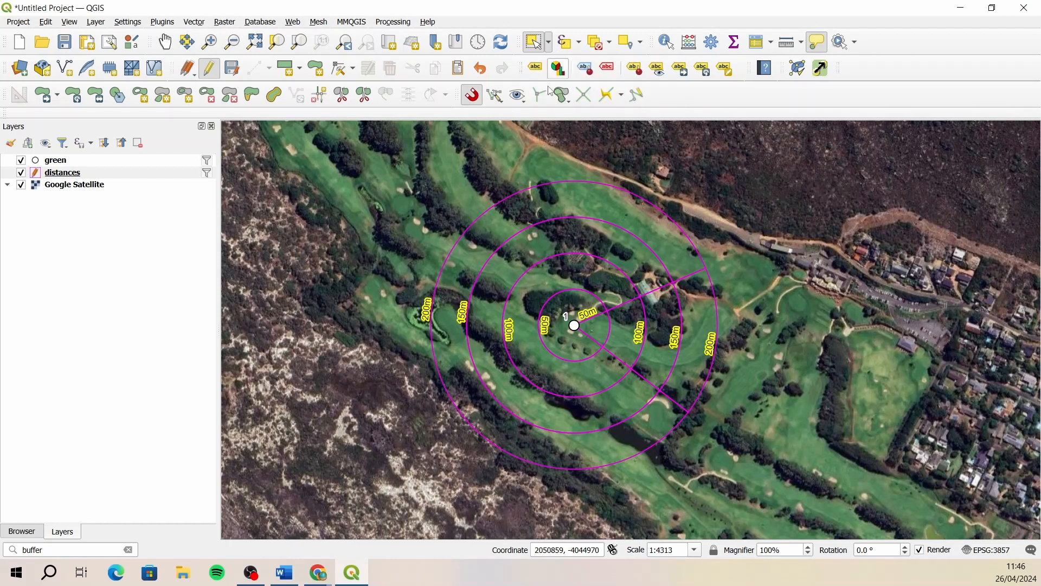
drag(580, 170, 485, 305)
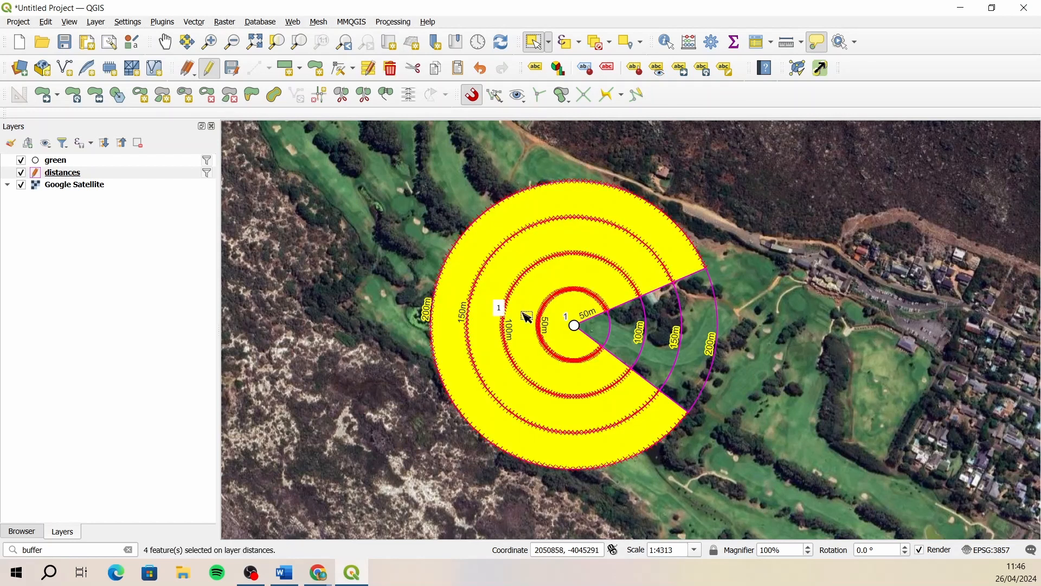
click(392, 69)
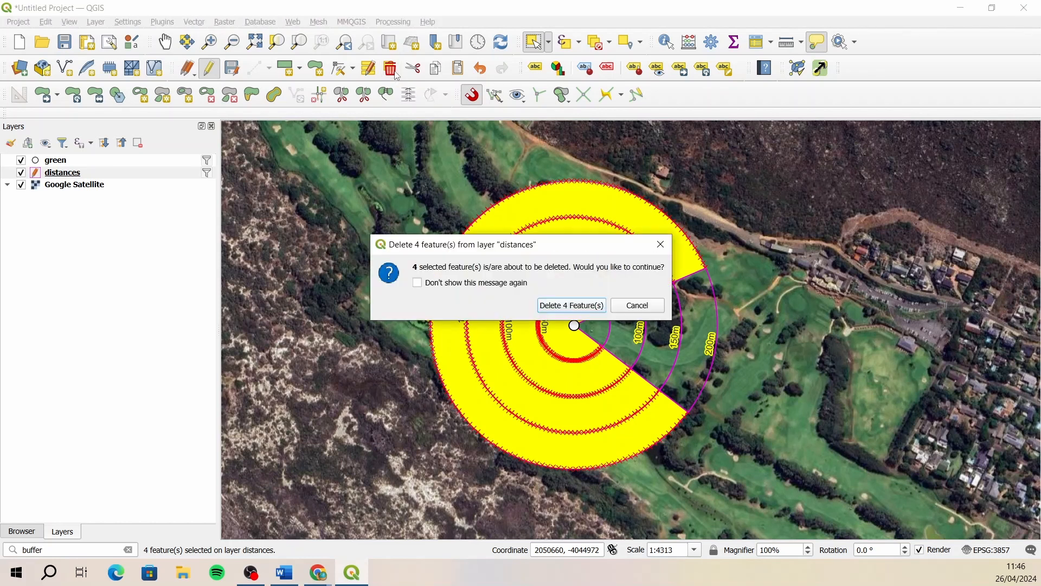
click(559, 309)
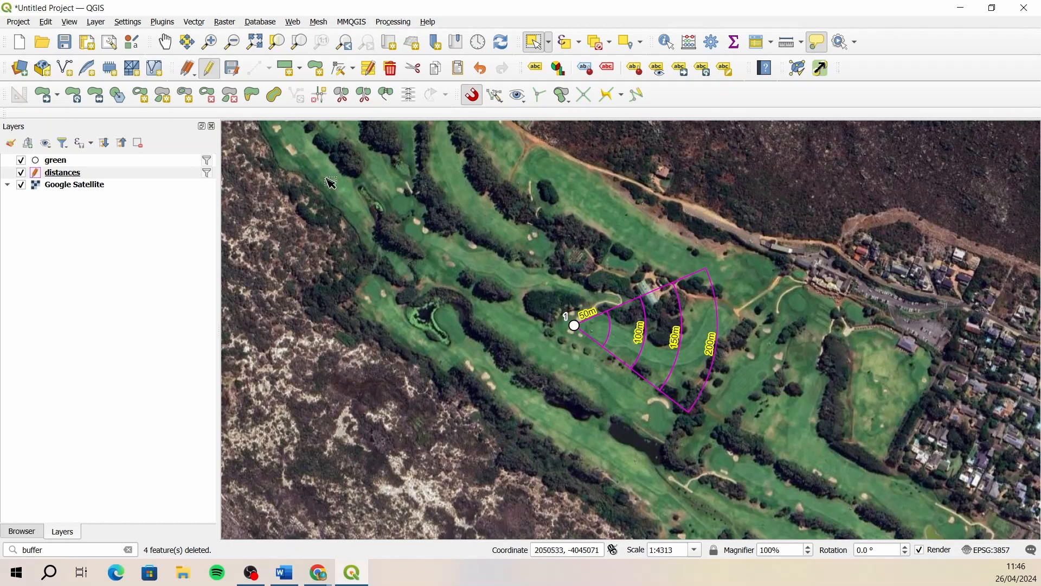
click(232, 68)
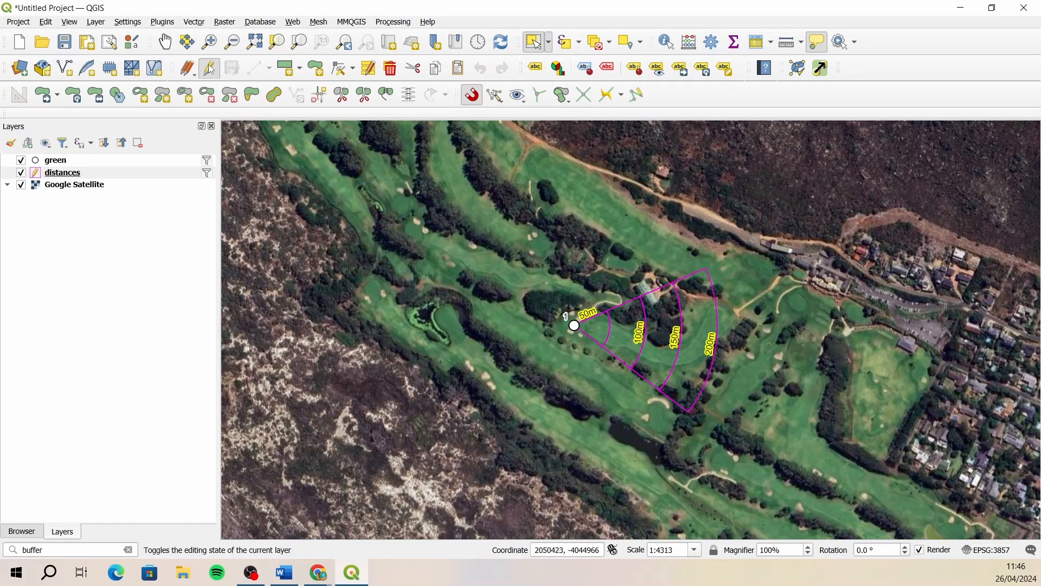
click(209, 68)
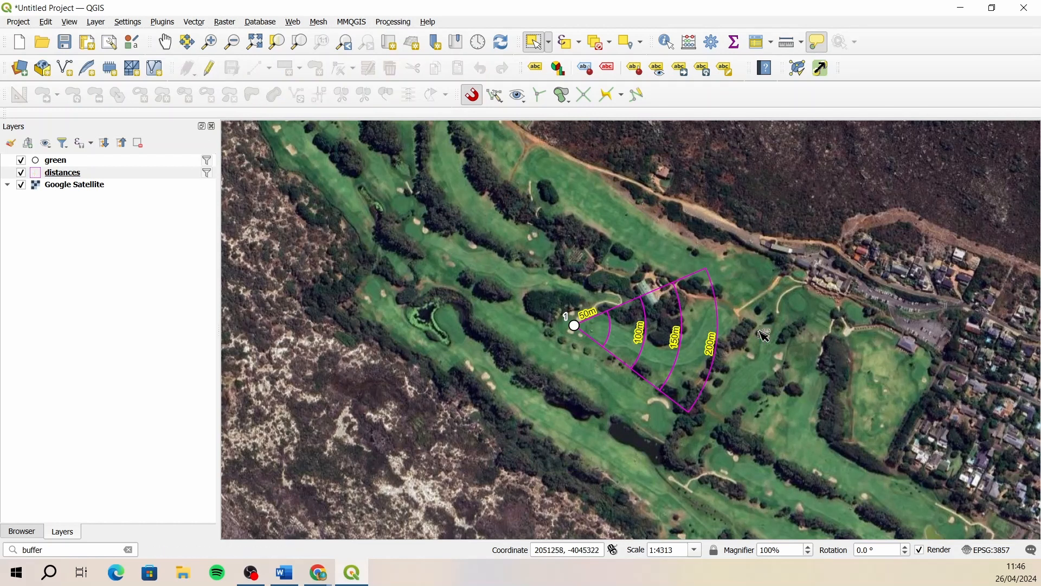
- Create a new print layout titled "hole"
scroll(753, 332, up, 1)
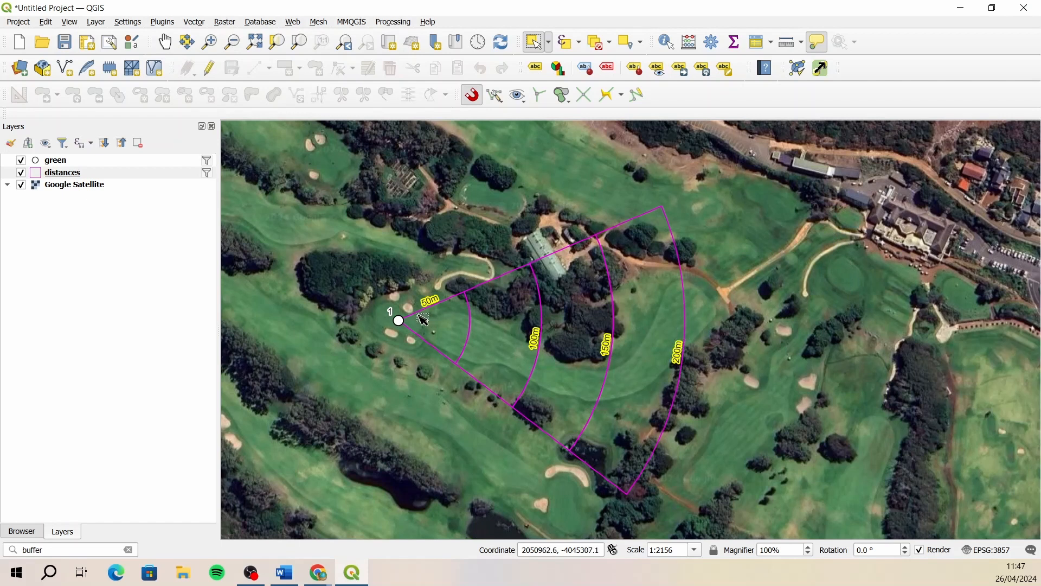
mouse_move(570, 326)
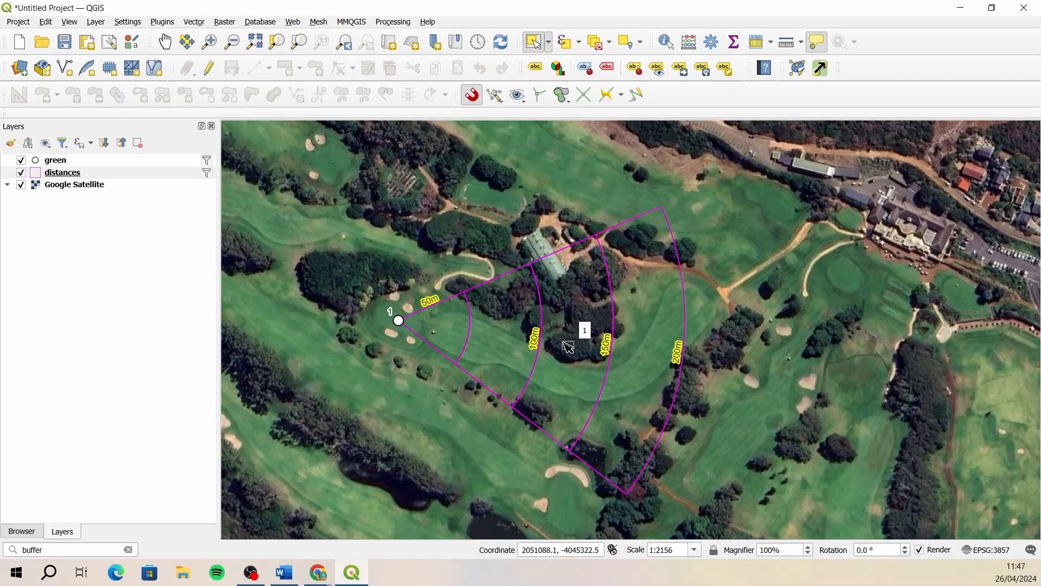
mouse_move(562, 368)
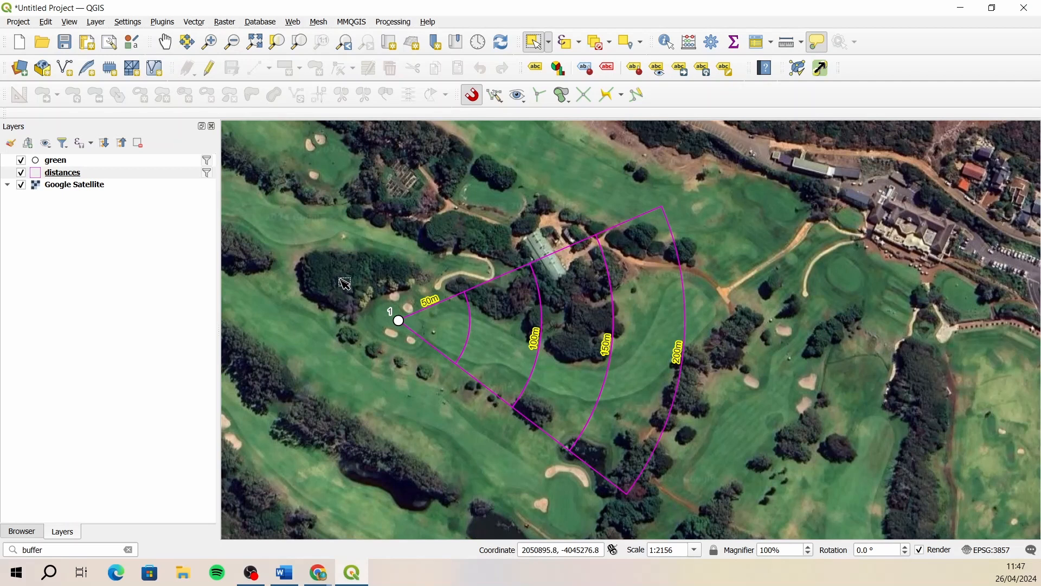
click(86, 43)
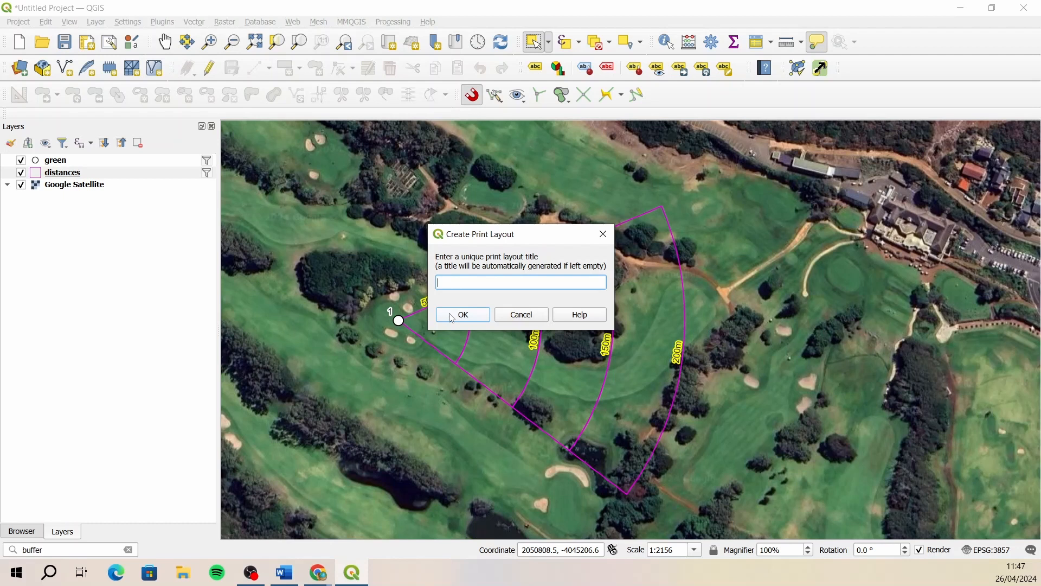
text(A6 Stroke Saver)
drag(498, 283, 405, 293)
text(hole)
click(464, 315)
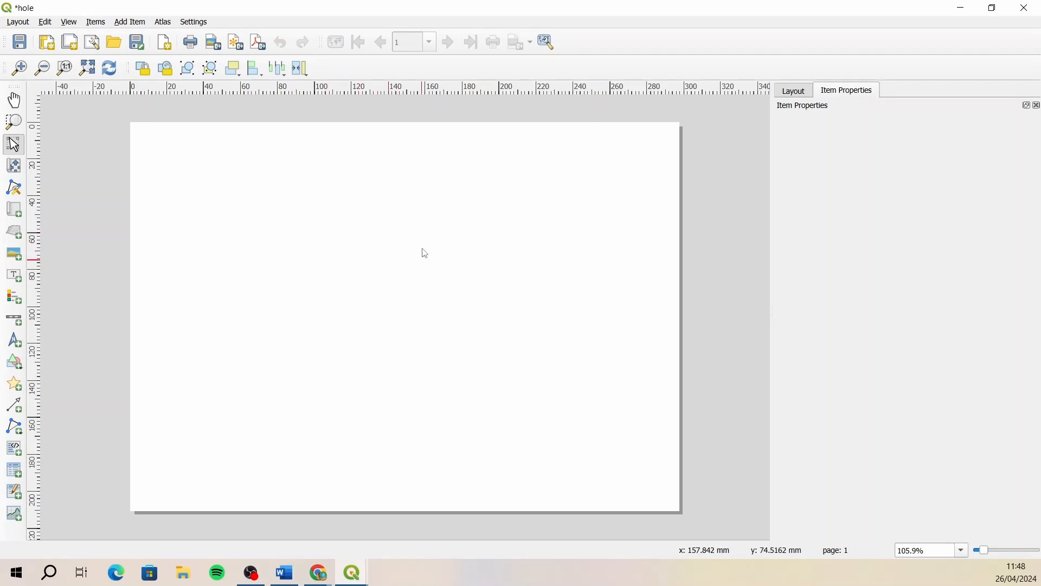
- Set the layout's page size to A6, keeping the landscape orientation
right_click(403, 252)
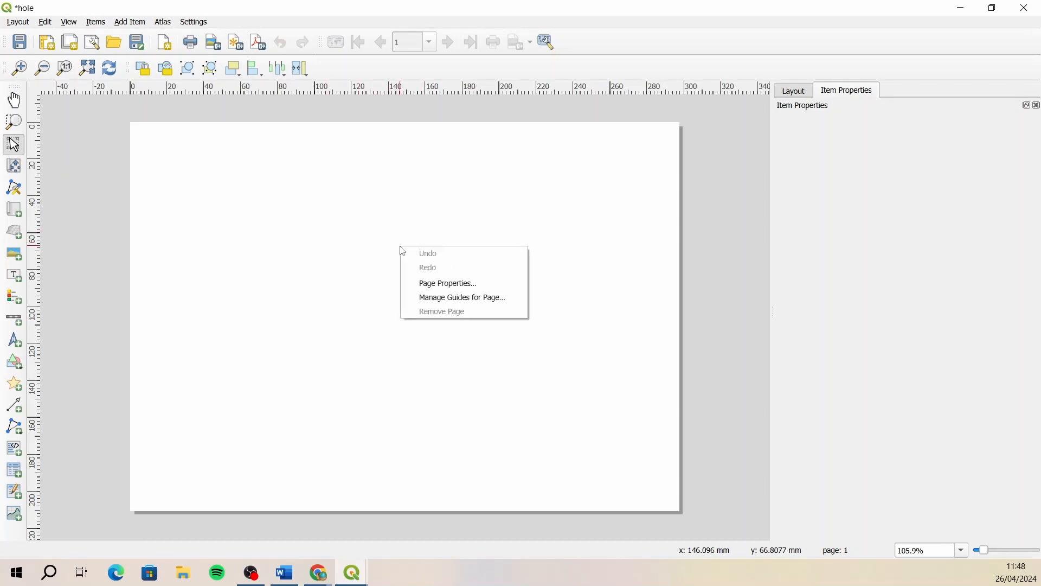
click(464, 283)
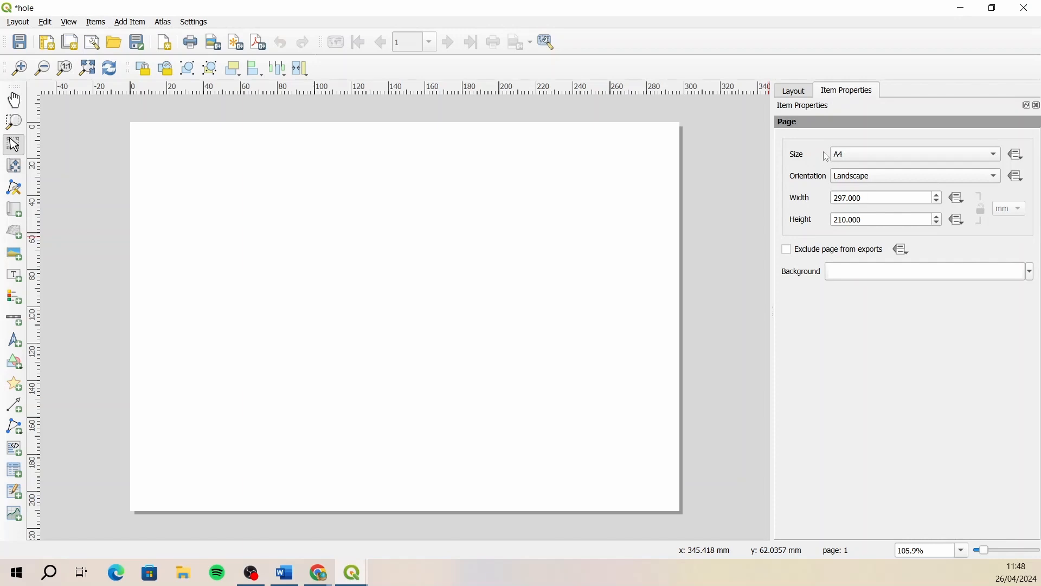
click(901, 155)
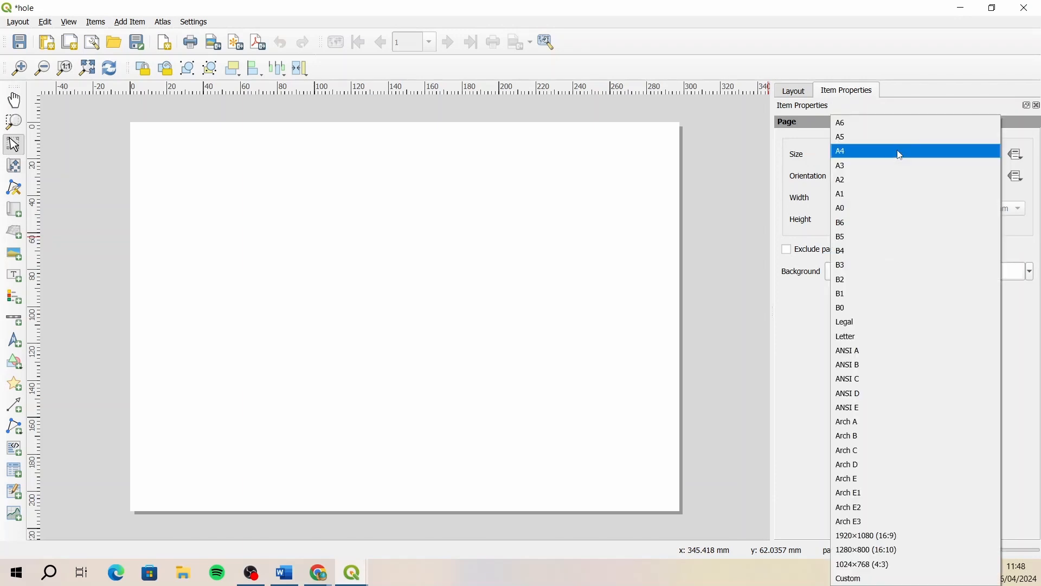
click(863, 124)
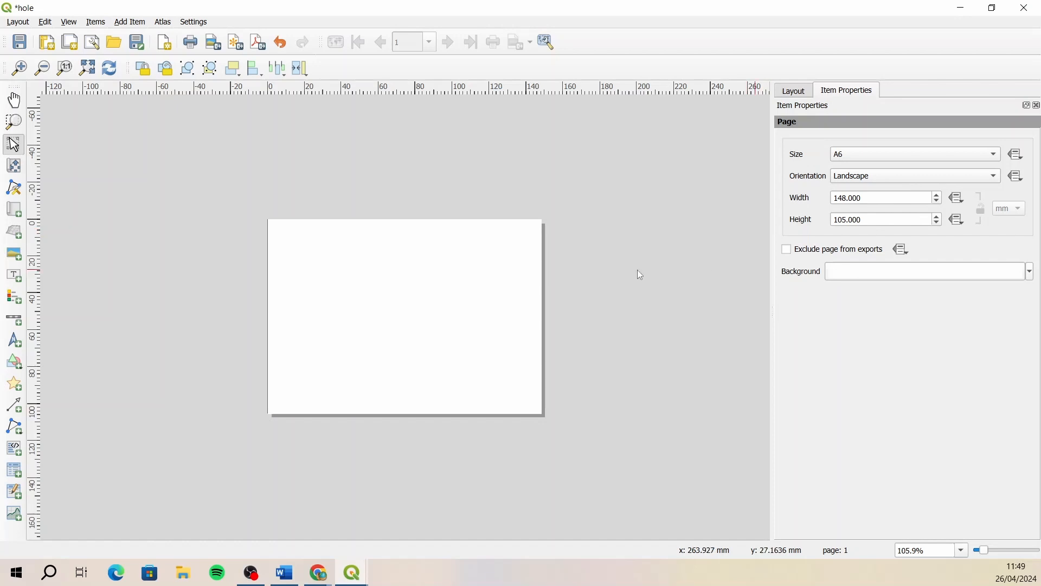
click(796, 92)
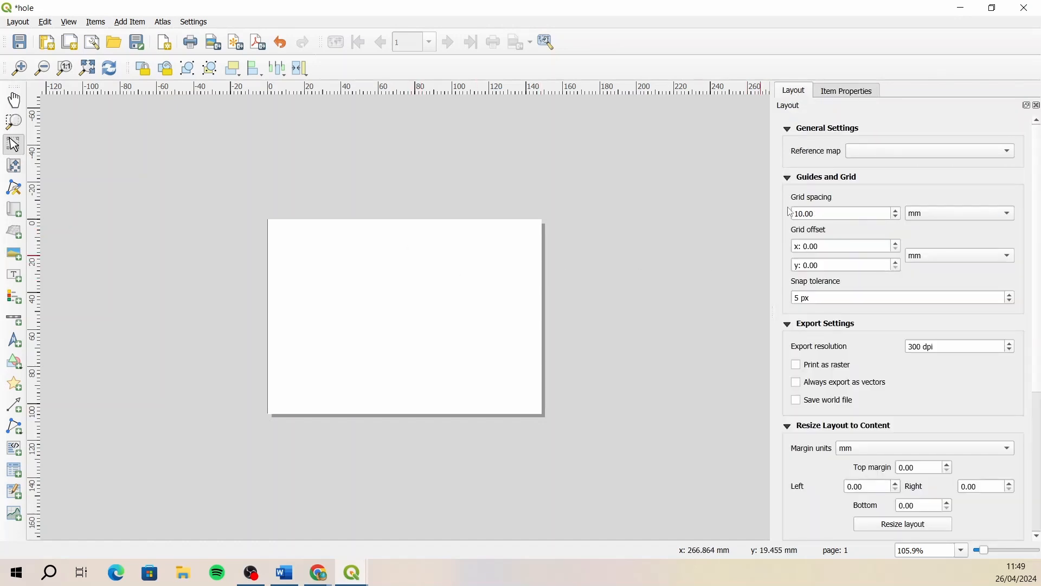
click(835, 92)
click(802, 92)
click(844, 92)
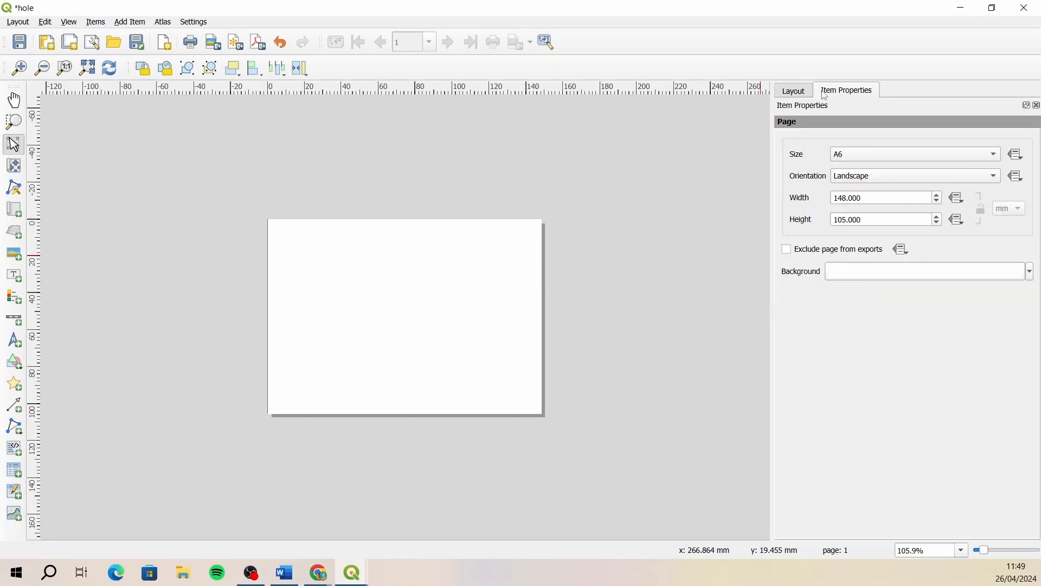
- Set the layout's export resolution to 200 dpi
click(802, 93)
click(830, 92)
right_click(898, 65)
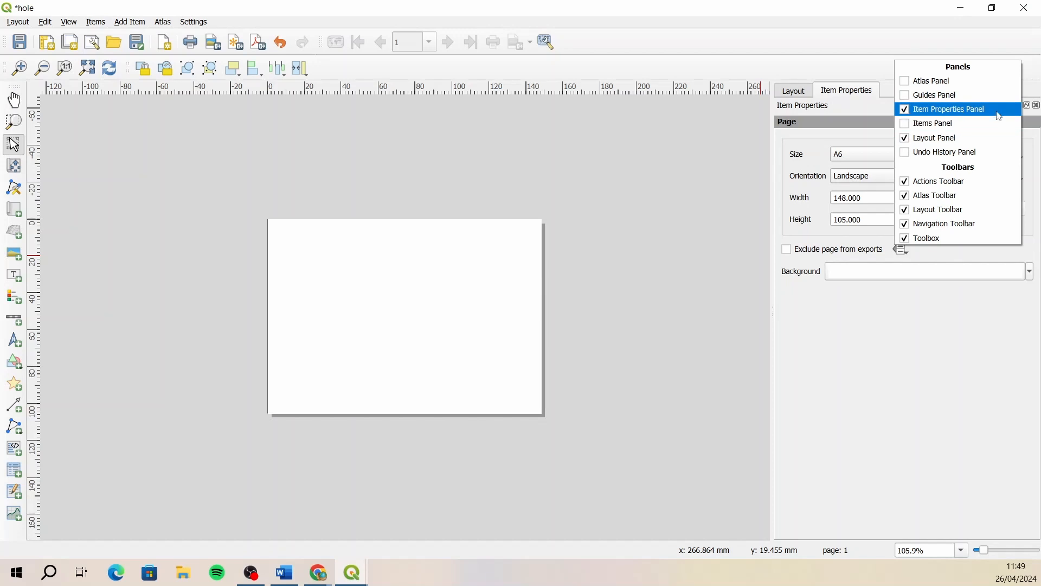
click(800, 93)
click(850, 93)
click(804, 92)
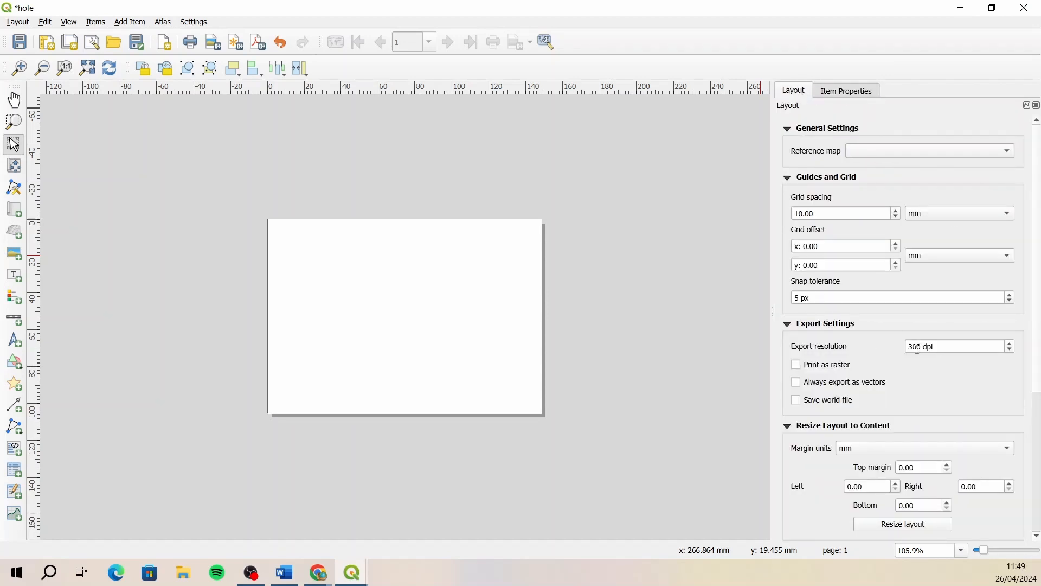
drag(914, 347, 870, 354)
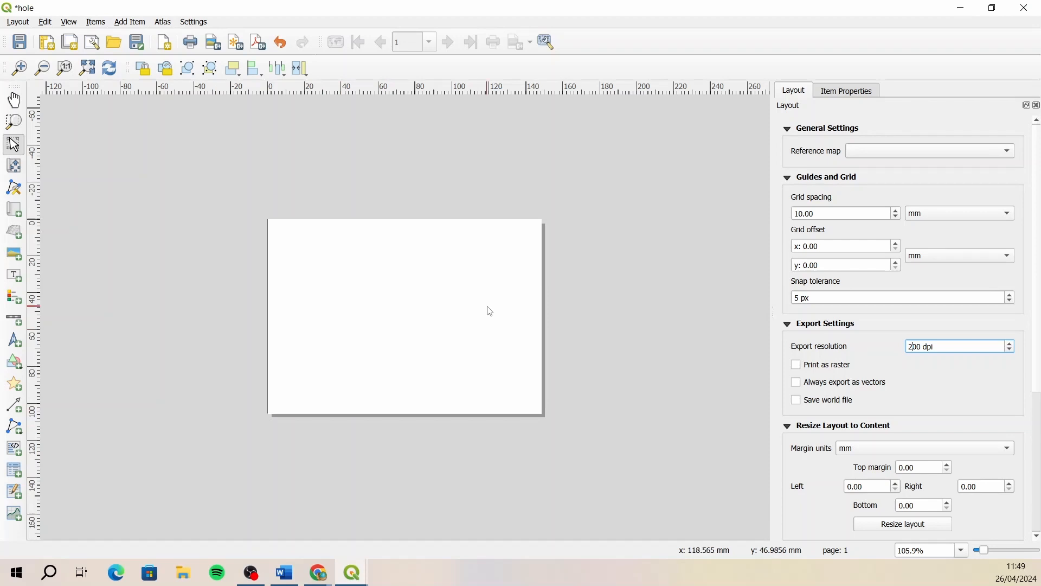
- Add a map covering the entire 148 x 105 mm page and show its item properties
click(88, 69)
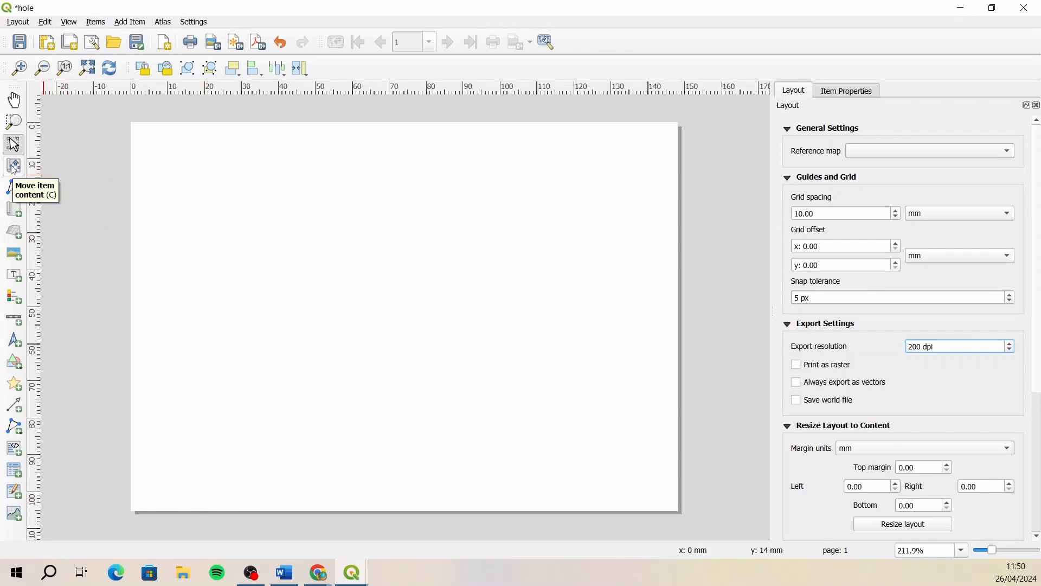
click(18, 214)
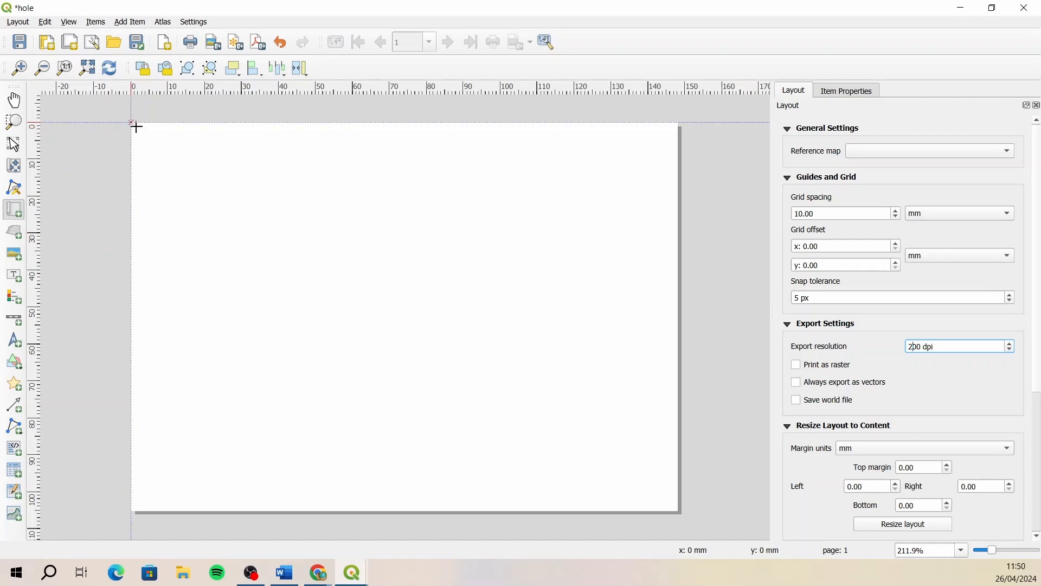
drag(130, 122, 678, 512)
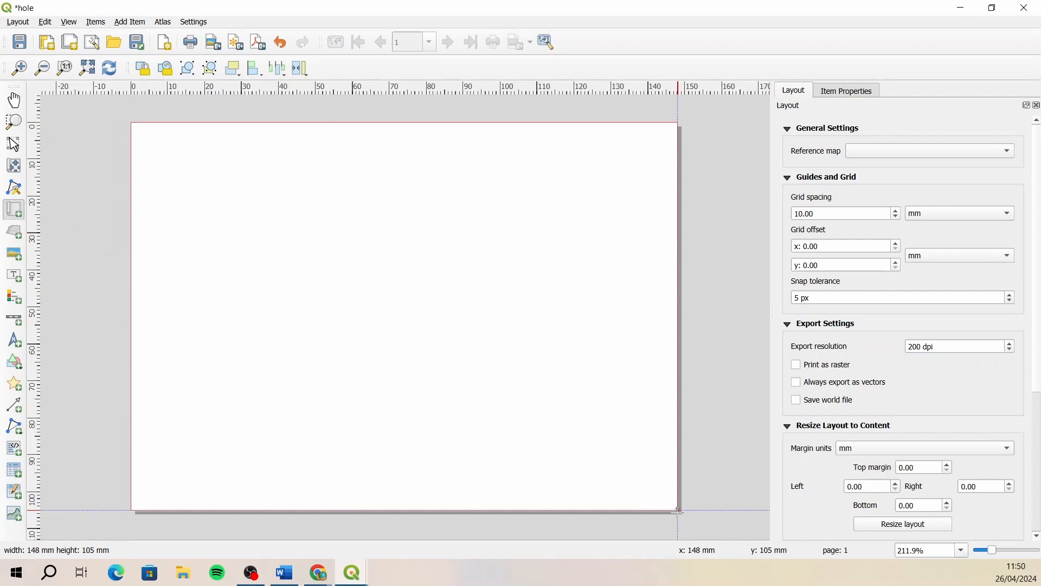
drag(677, 512, 677, 511)
drag(677, 510, 675, 510)
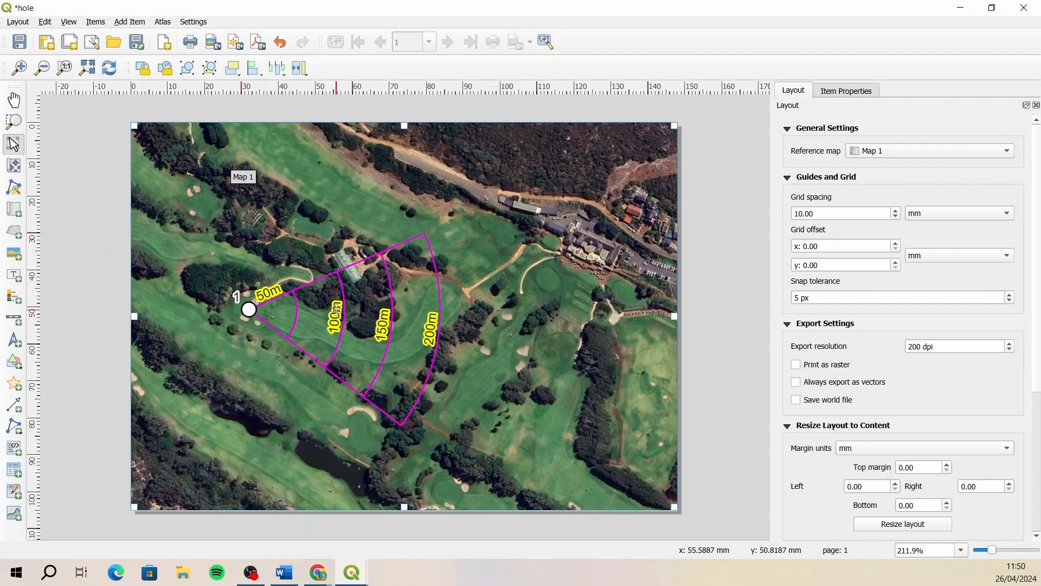
click(832, 93)
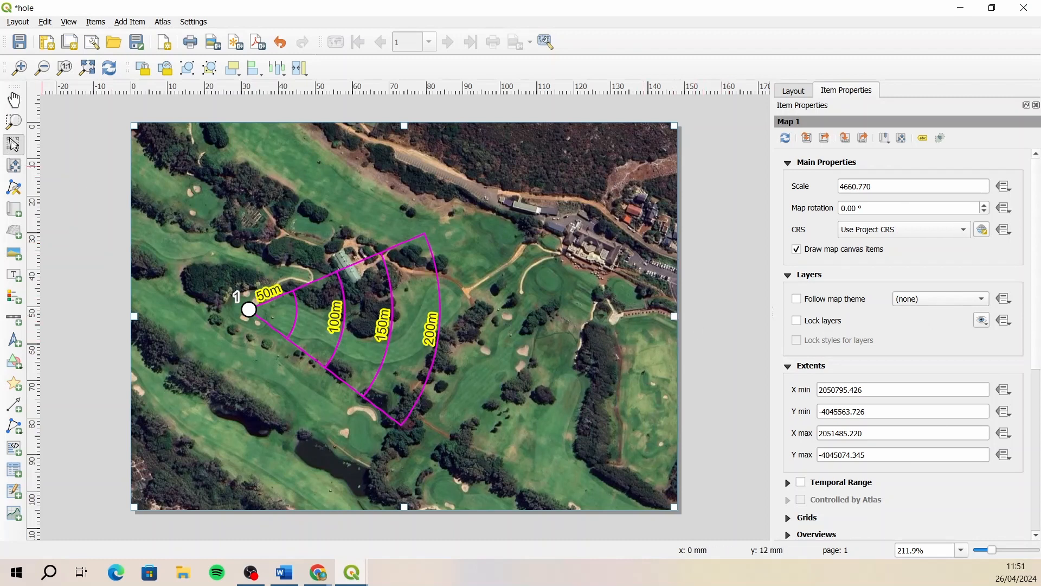
click(92, 152)
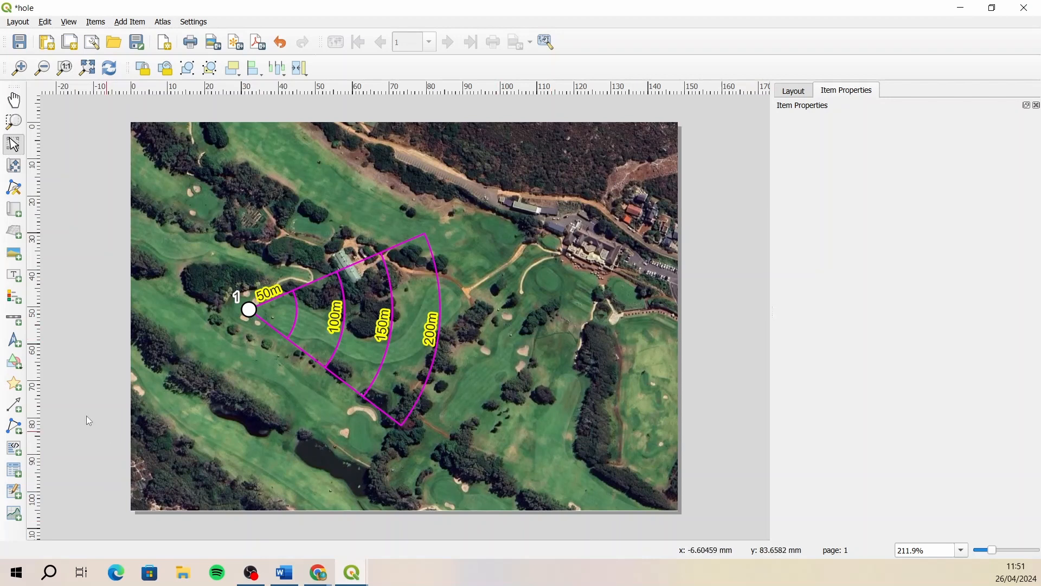
- Try out a north arrow in the map's lower-left corner and delete it again
click(12, 342)
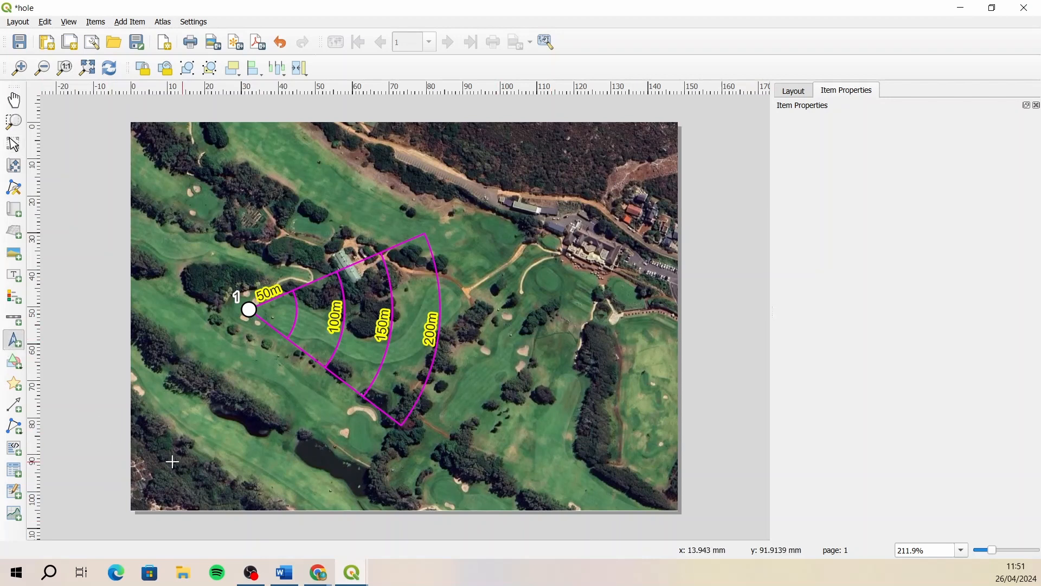
drag(153, 449, 197, 492)
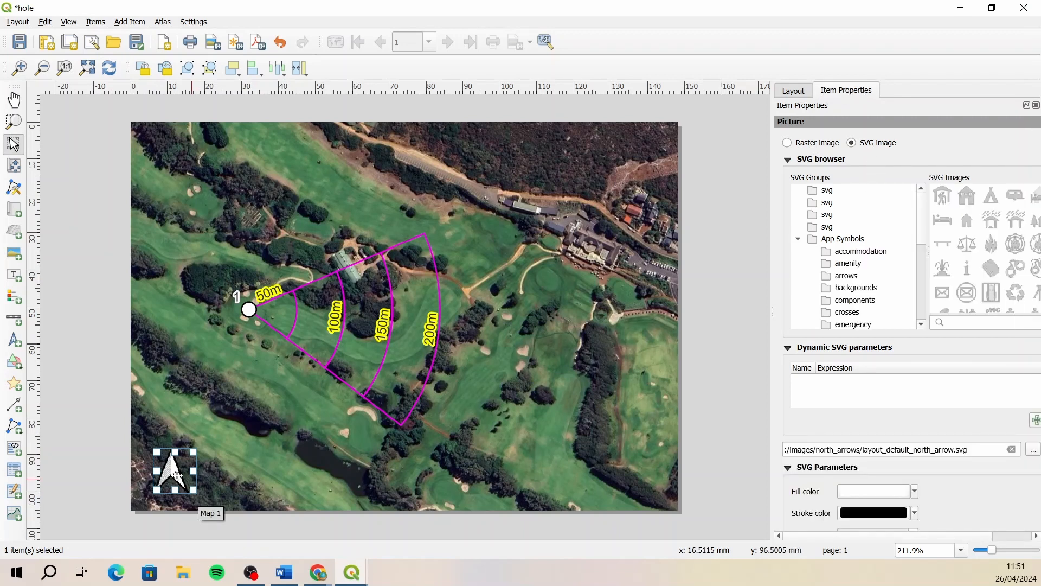
click(88, 362)
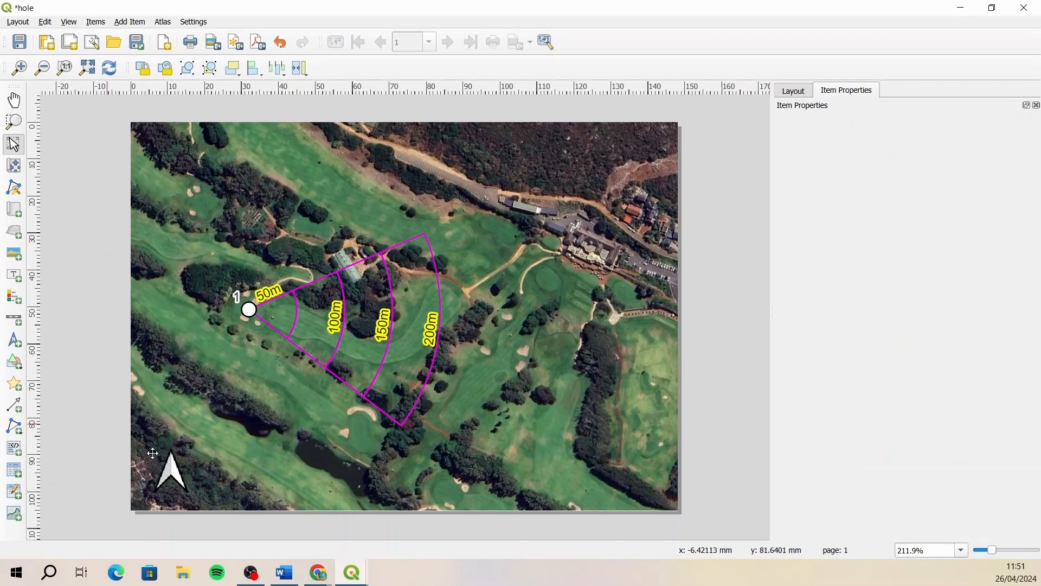
click(174, 478)
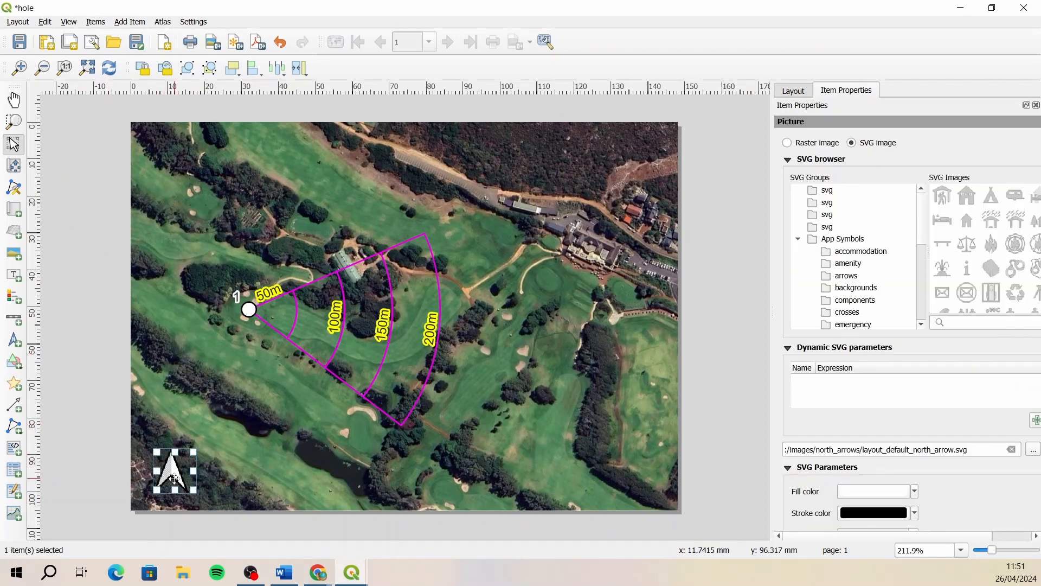
key(Delete)
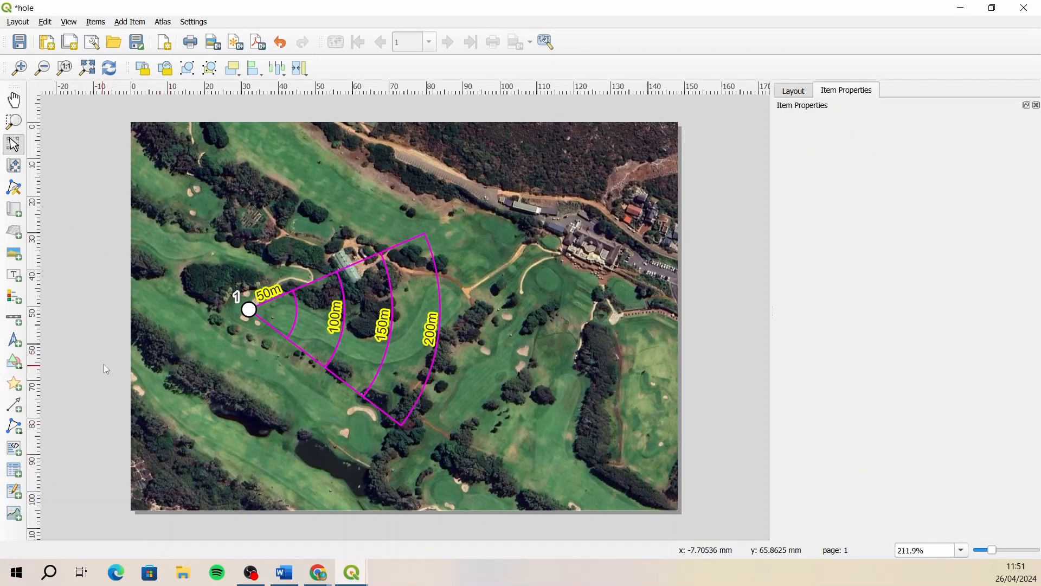
- Try out a legend over the eastern part of the map and delete it again
click(23, 301)
drag(514, 238, 646, 439)
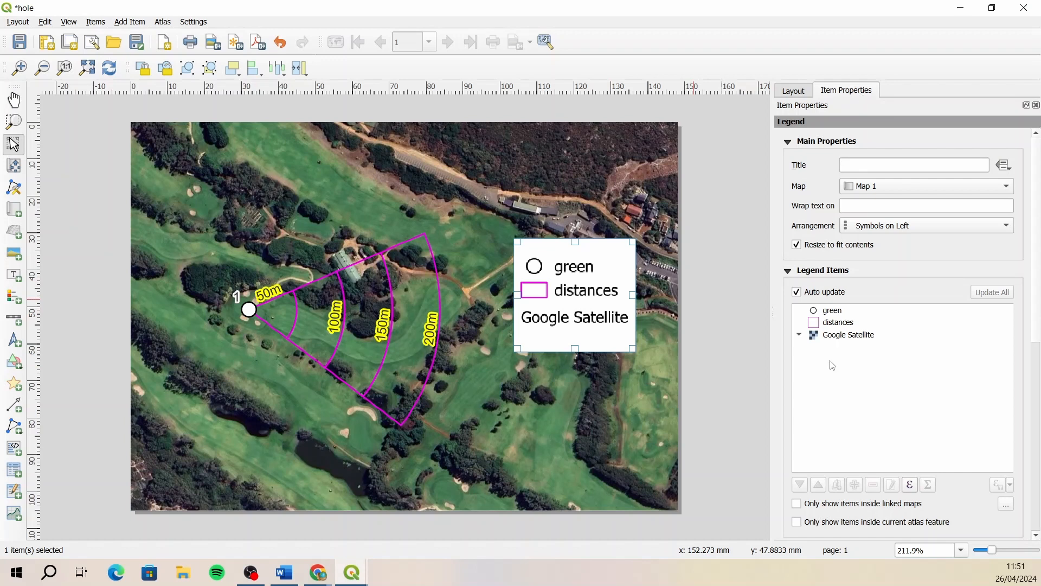
click(730, 315)
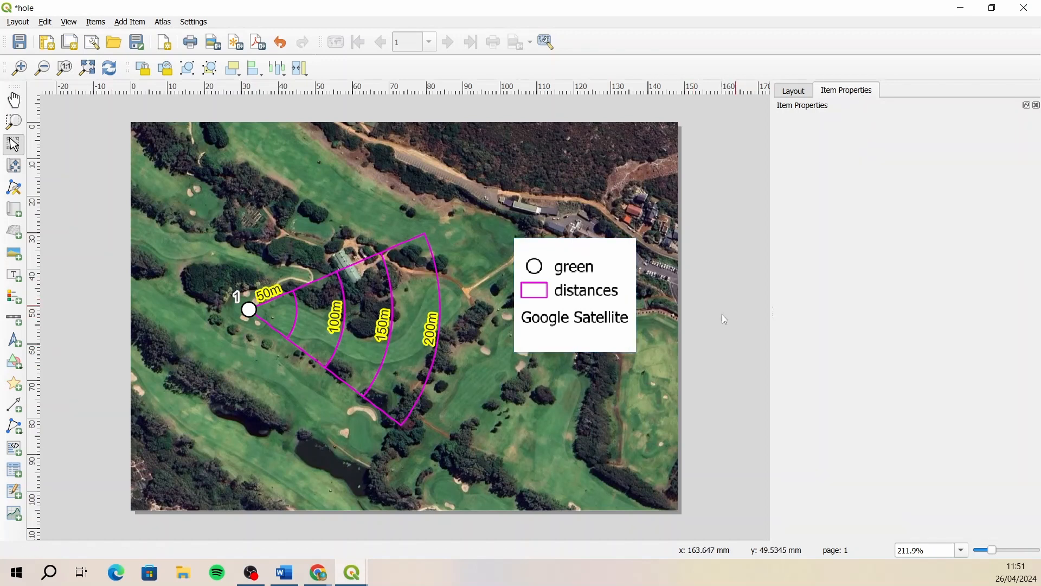
click(592, 312)
key(Delete)
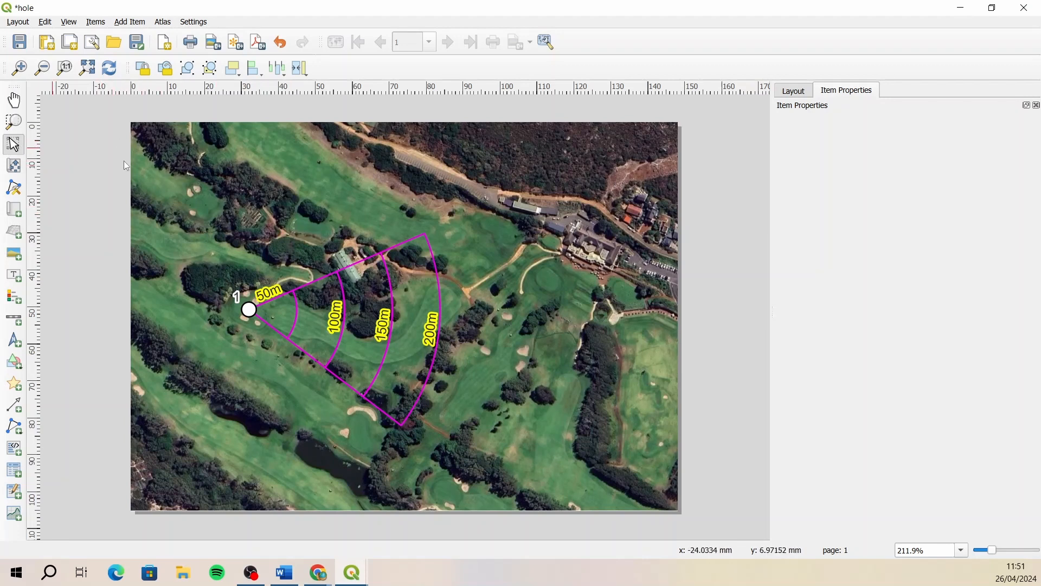
- Set the map's scale to 3000
click(225, 161)
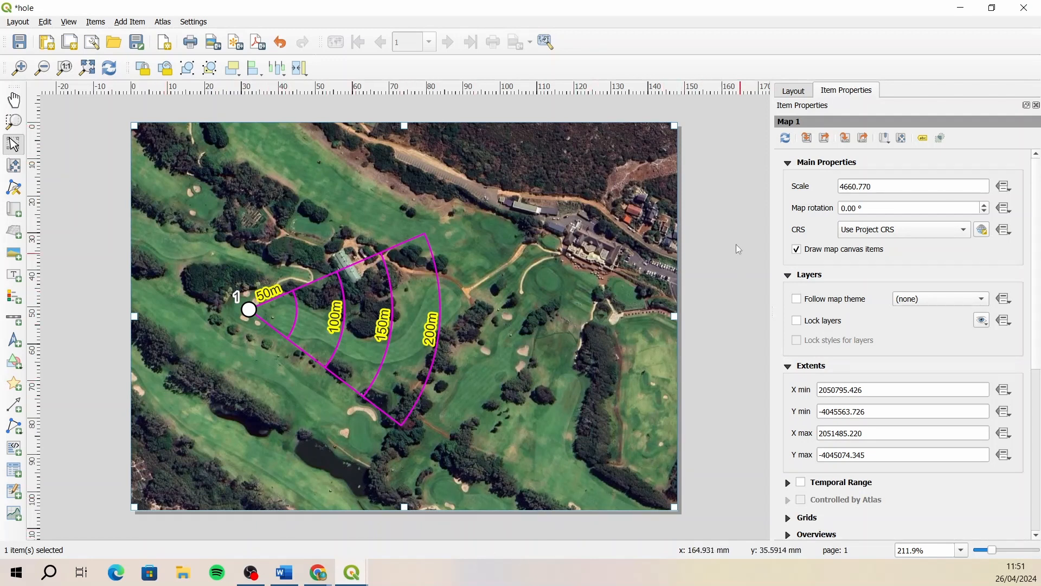
double_click(883, 186)
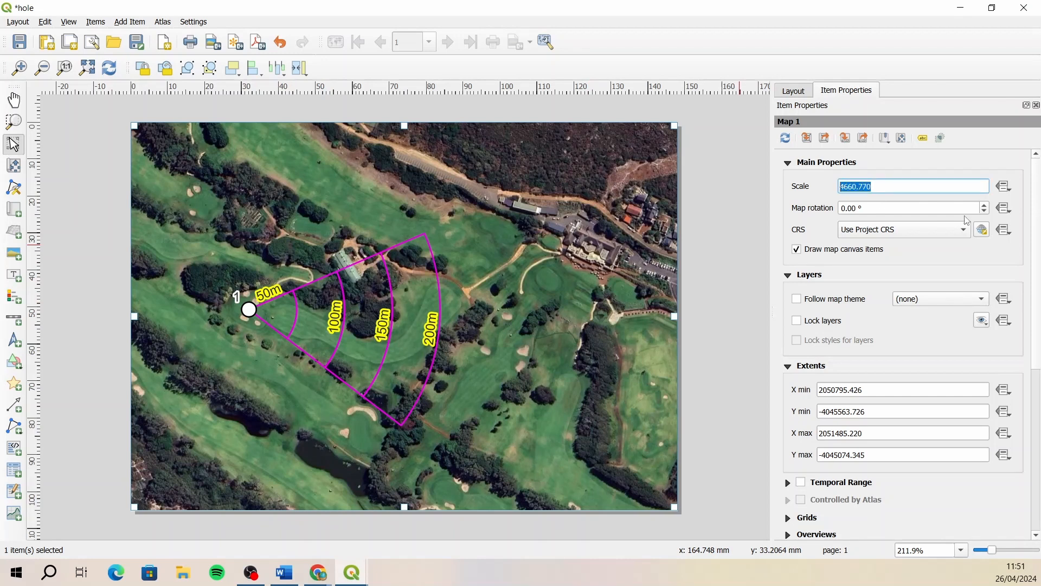
text(3000)
key(Return)
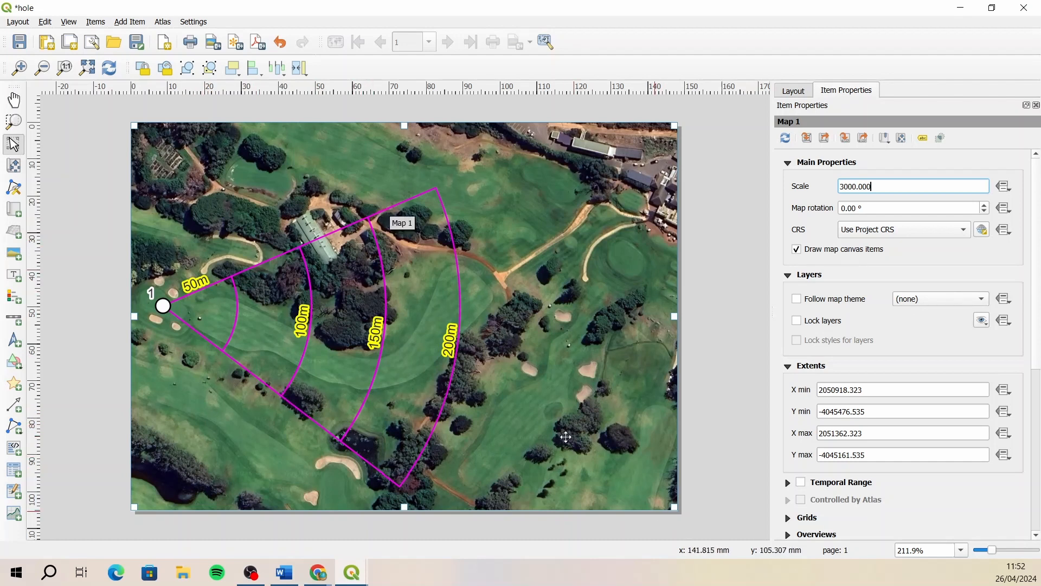
- Try map rotations of 15°, 345° and 335°, and settle on a rotation of 325°
click(869, 208)
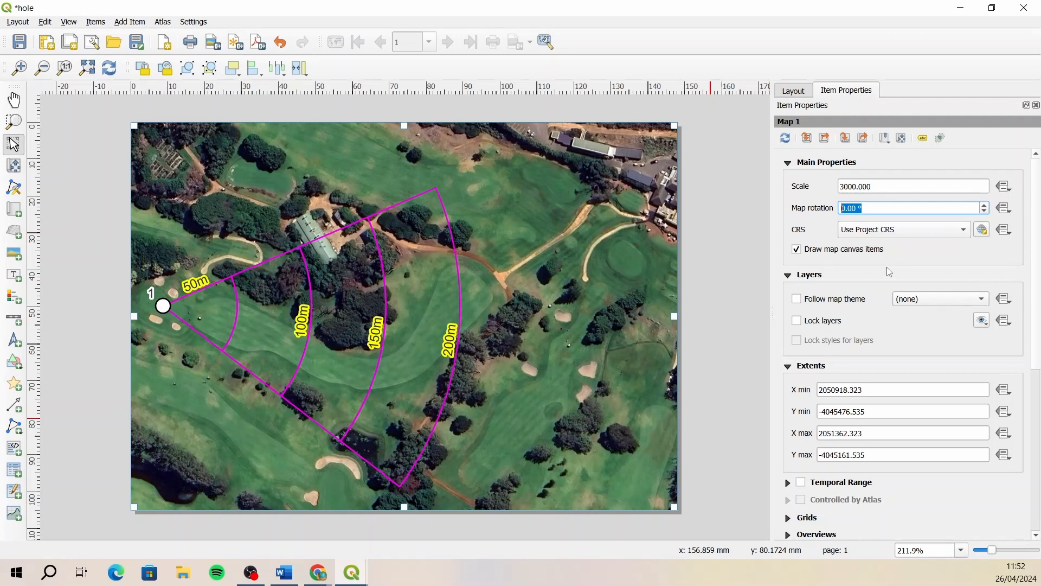
text(15)
key(Return)
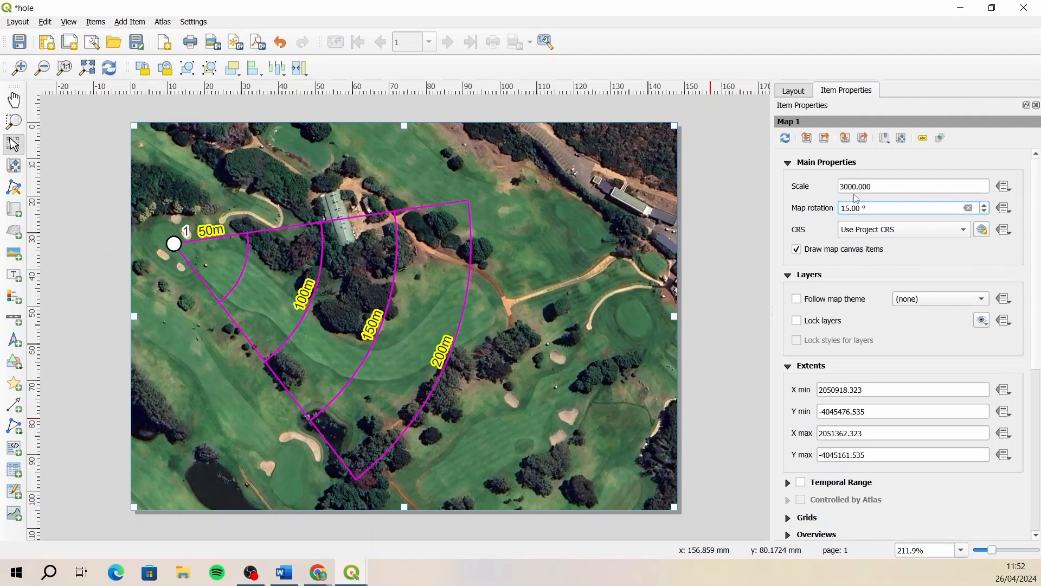
drag(883, 207, 838, 208)
text(345)
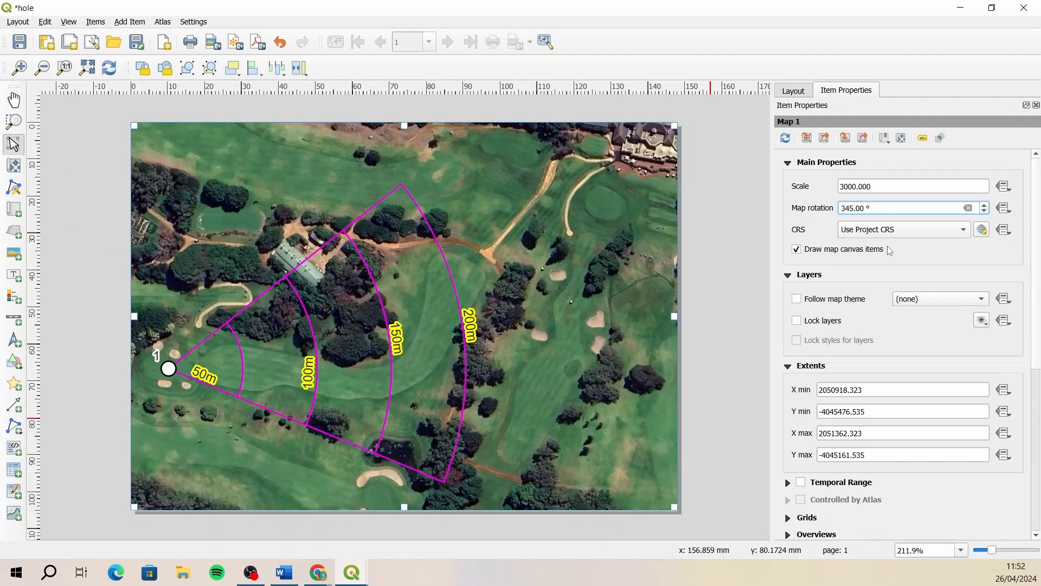
drag(890, 210, 828, 207)
text(335)
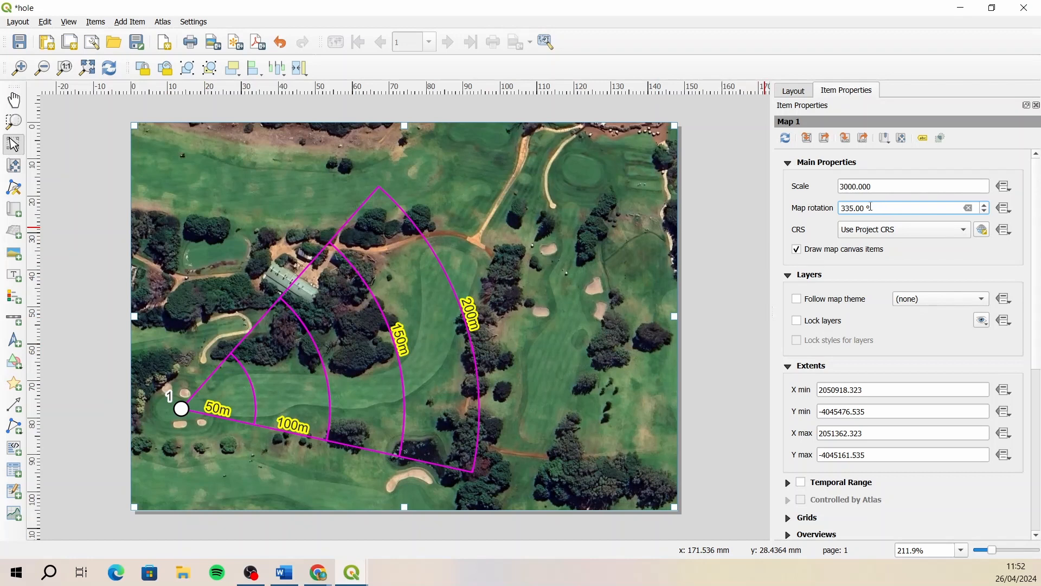
drag(870, 207, 820, 211)
text(325)
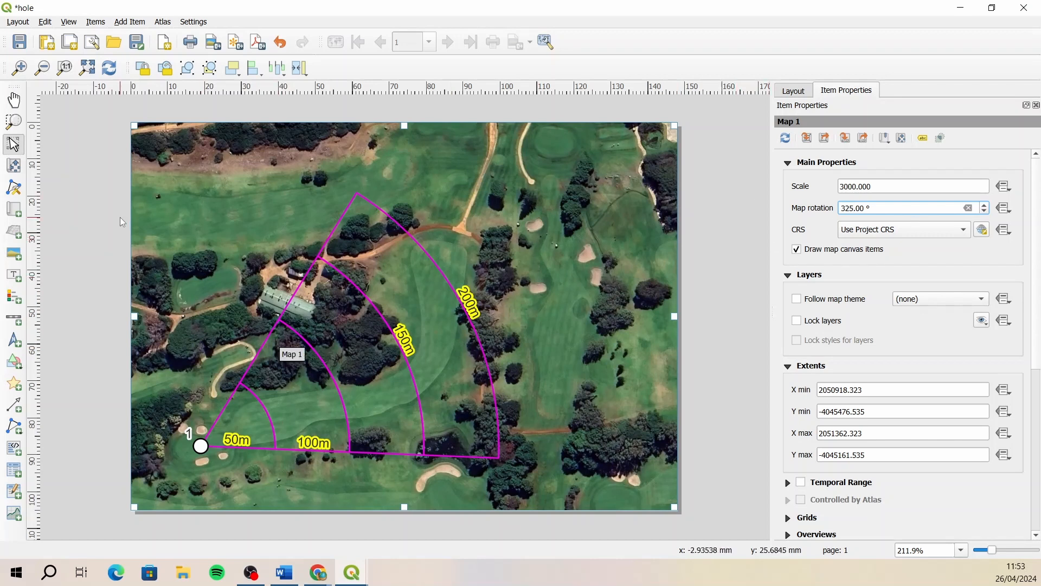
- Shift the map content within its frame so the hole 1 point sits near the lower-left corner with the whole distance wedge in view
click(17, 169)
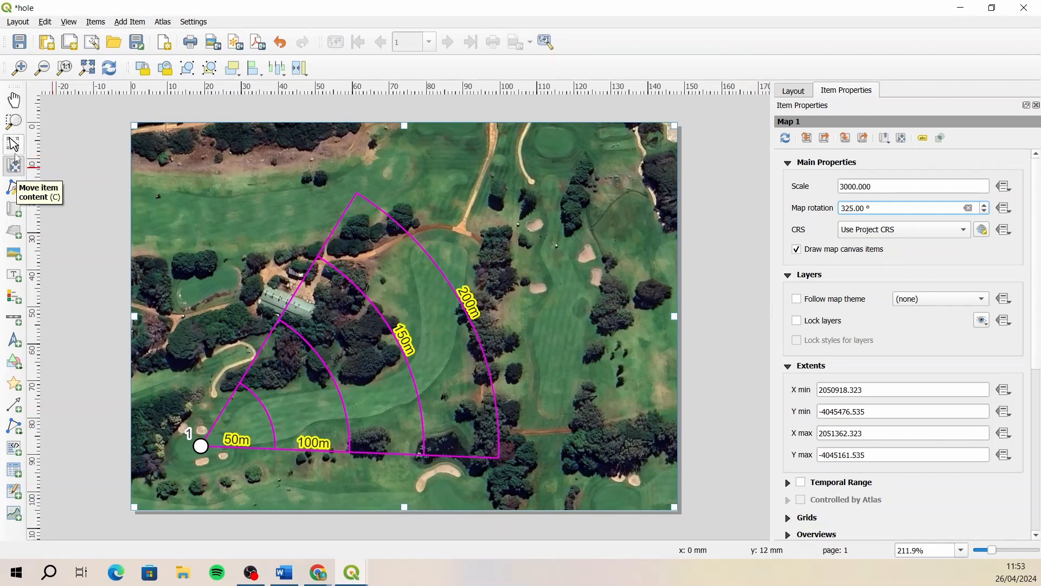
click(13, 143)
click(75, 155)
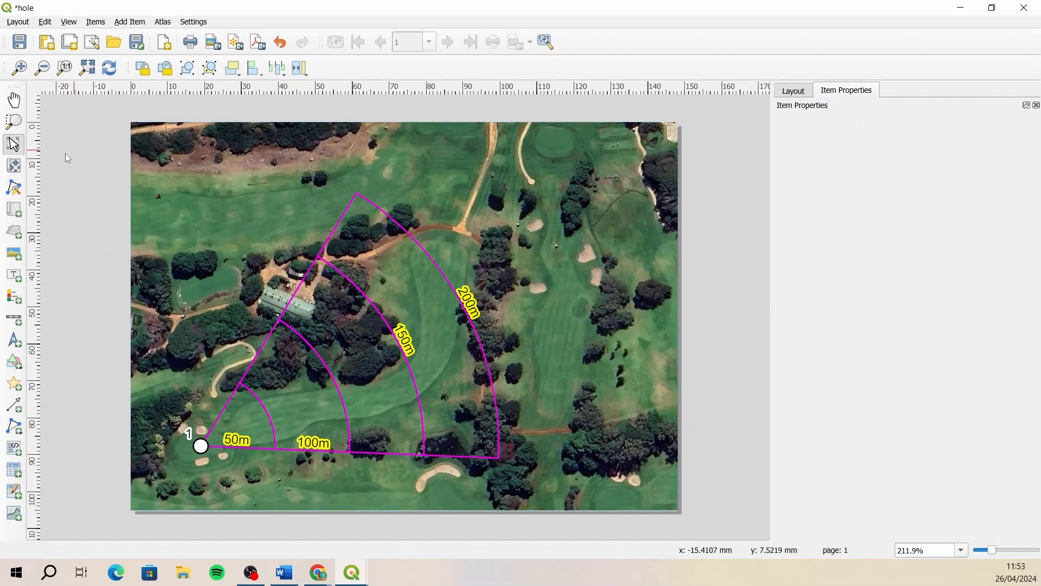
click(168, 158)
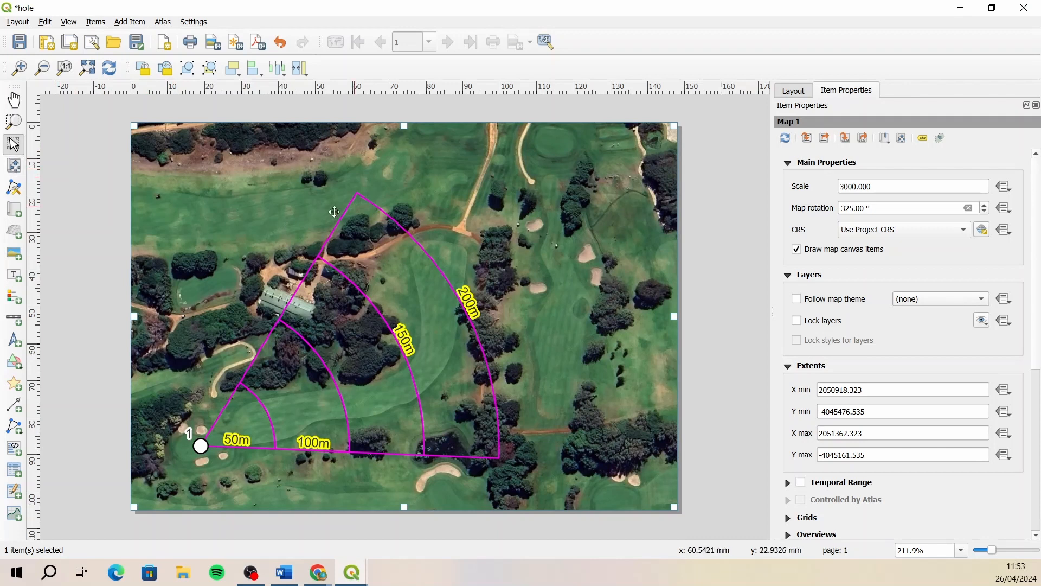
click(13, 166)
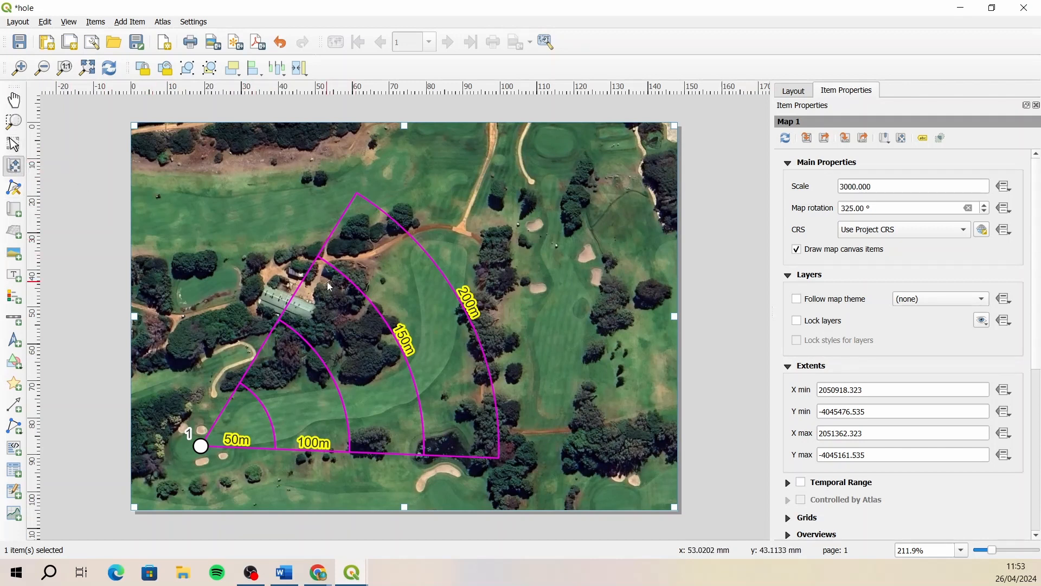
drag(397, 287, 390, 329)
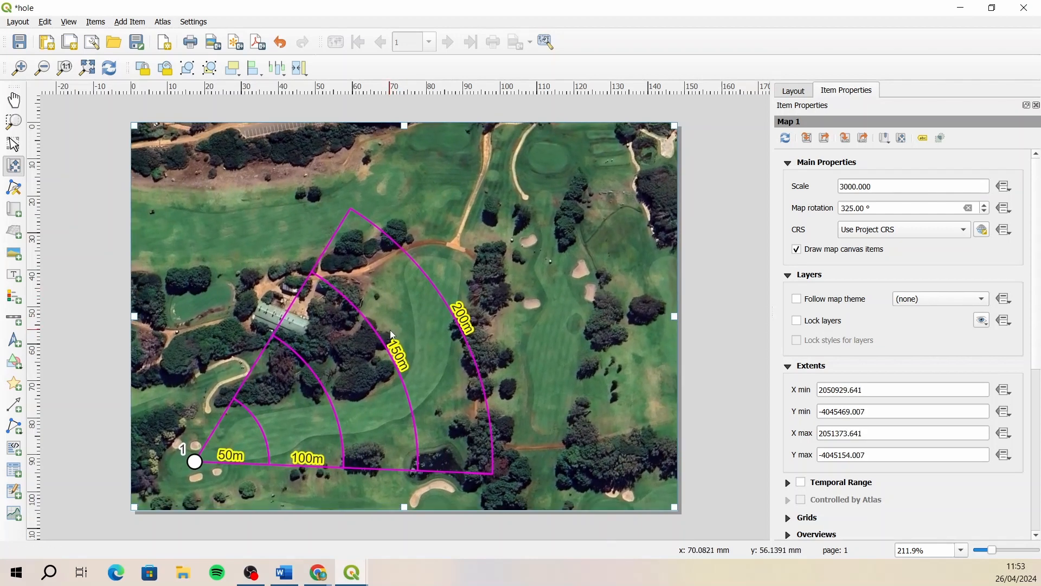
drag(508, 185, 474, 274)
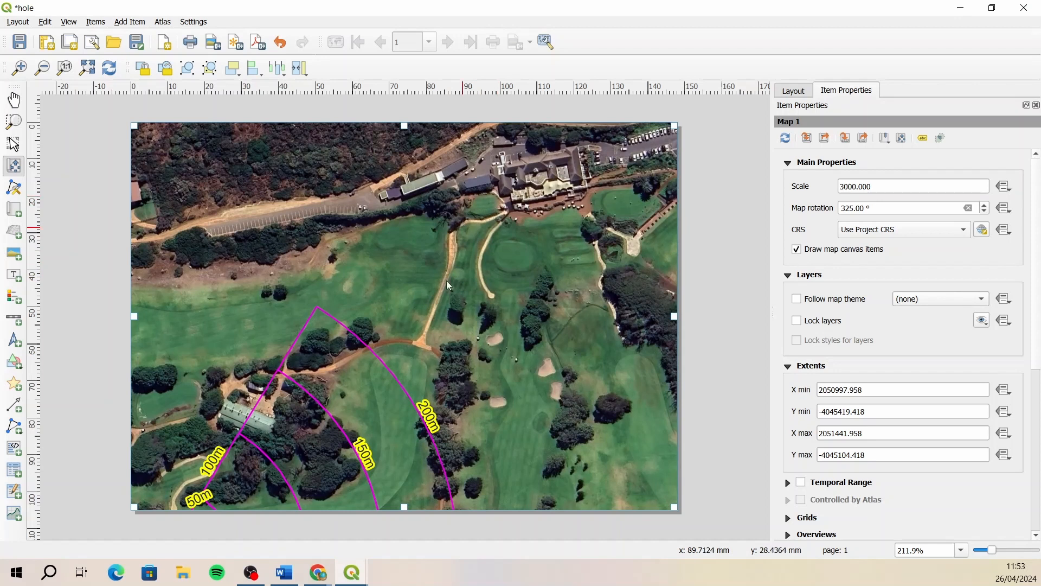
drag(398, 291, 417, 217)
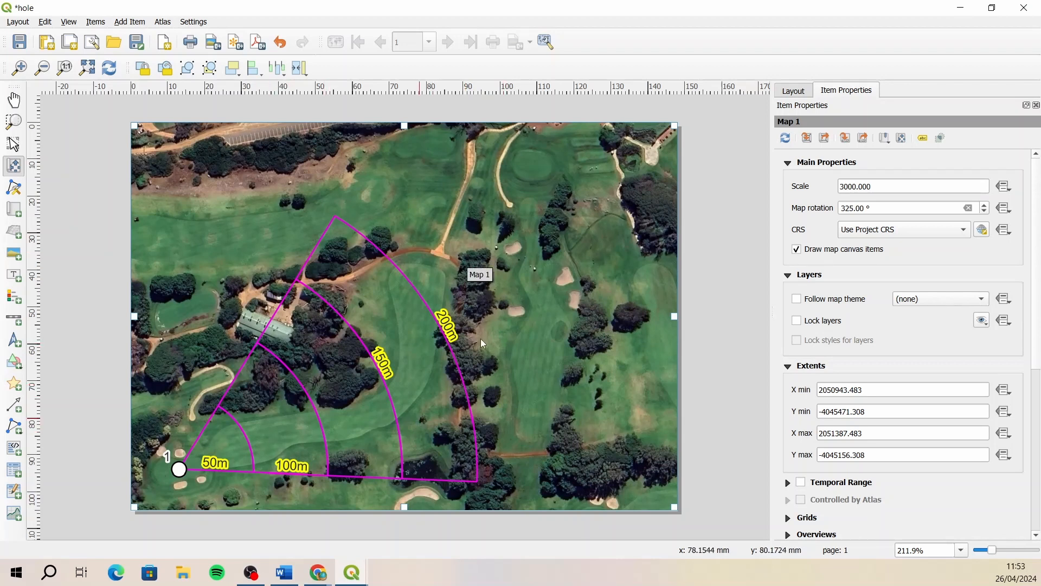
drag(481, 335, 479, 339)
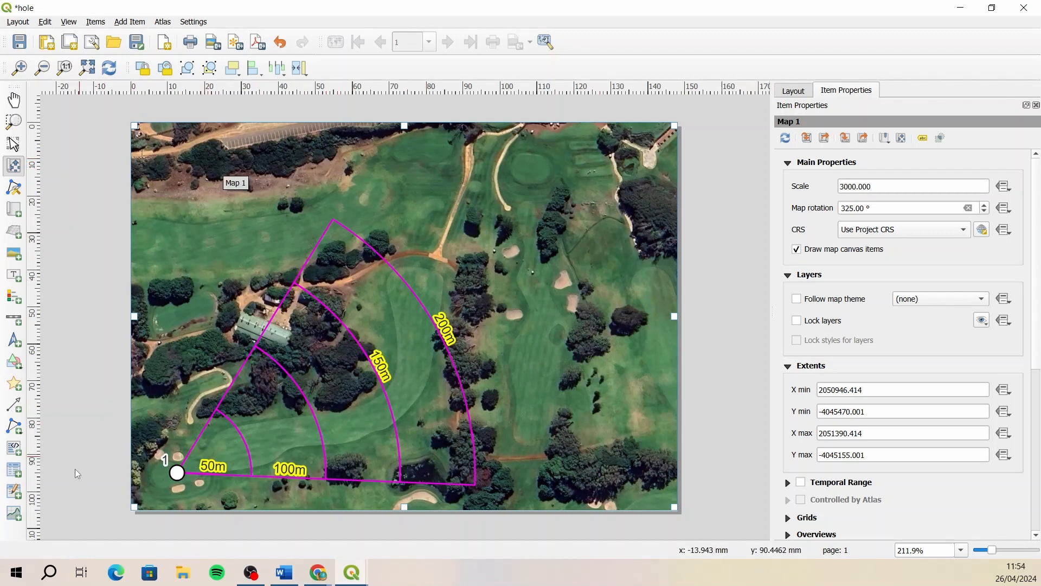
- Add an attribute table along the top edge of the page, drawn across its full width
click(16, 470)
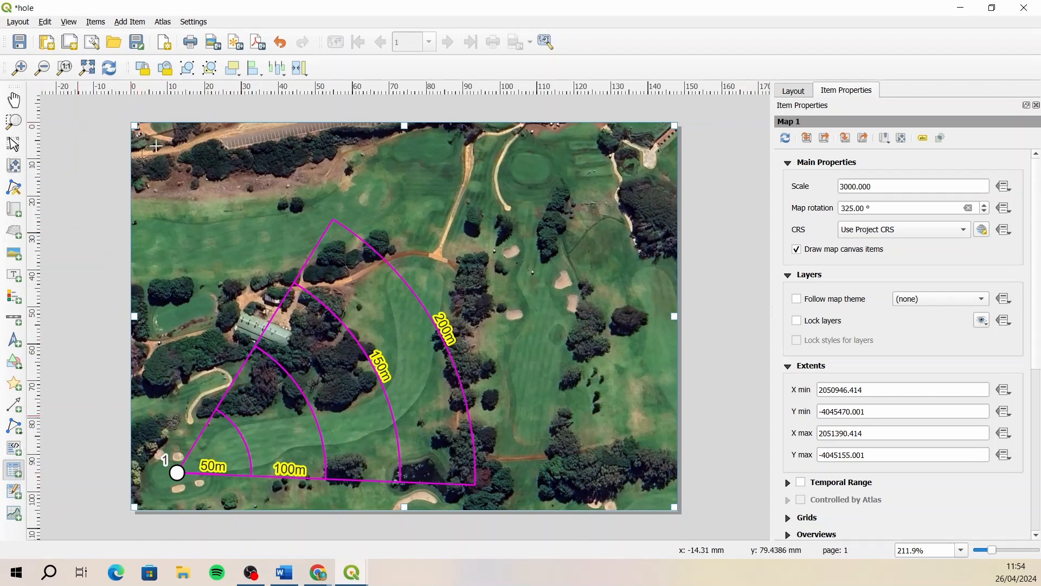
drag(135, 126, 677, 186)
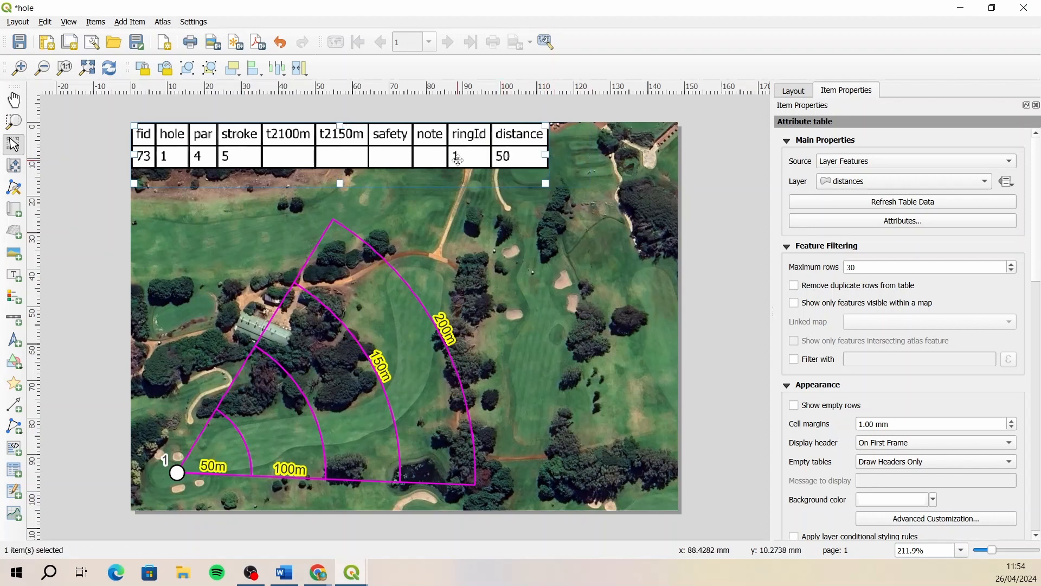
- Remove the fid column from the attribute table on the page
click(903, 221)
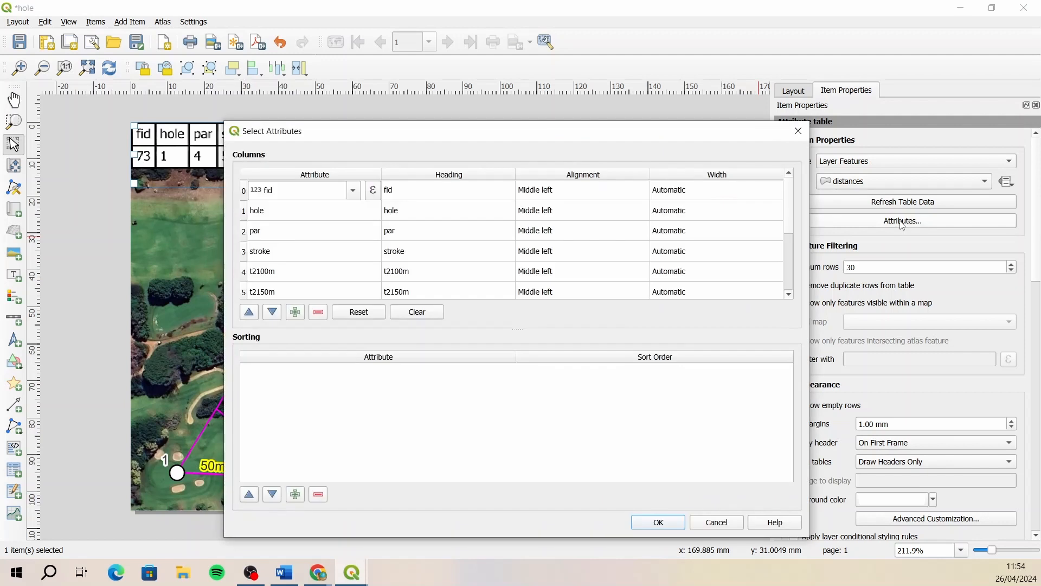
click(245, 193)
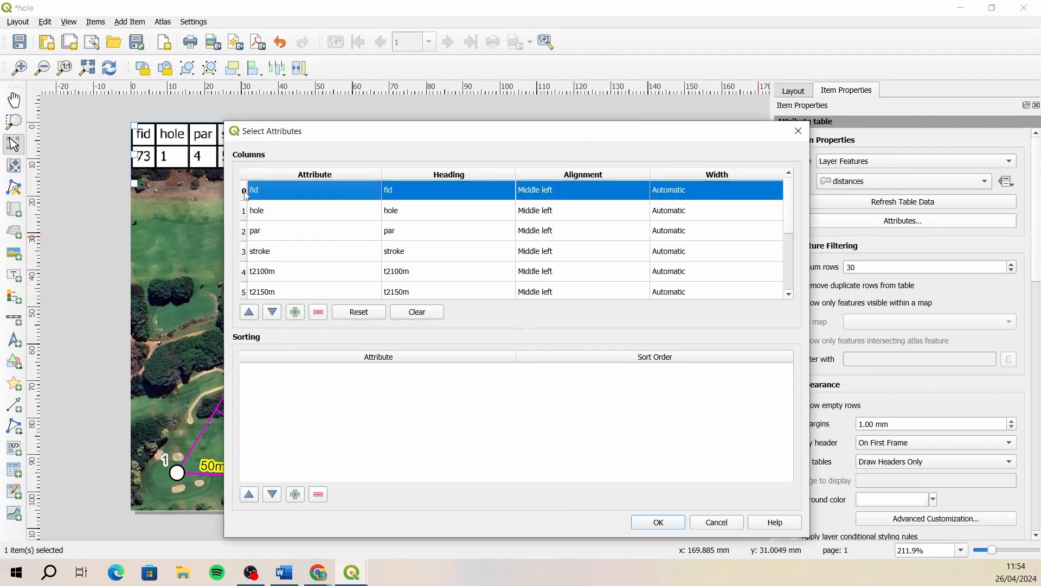
click(319, 312)
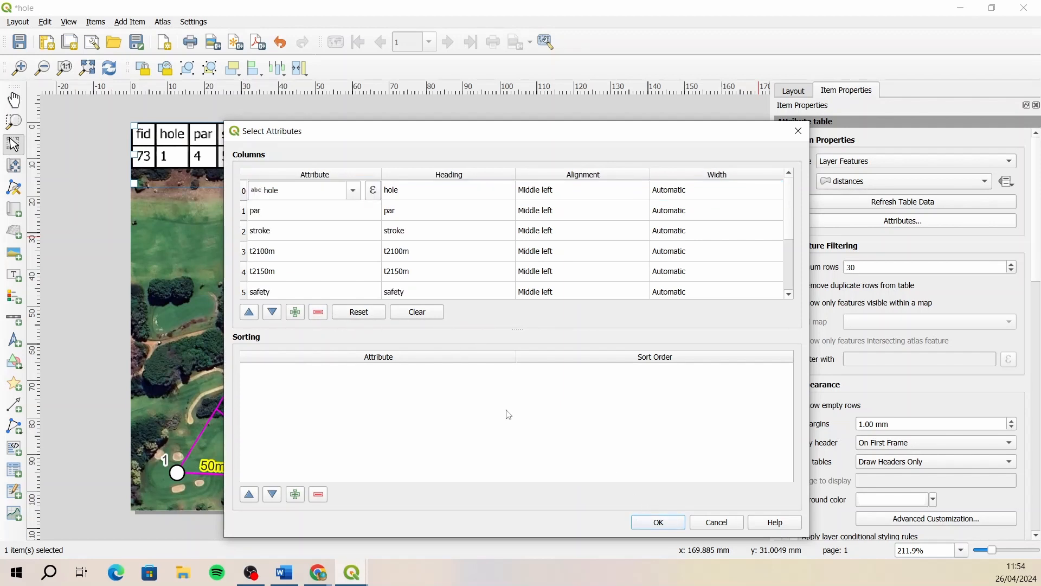
click(658, 521)
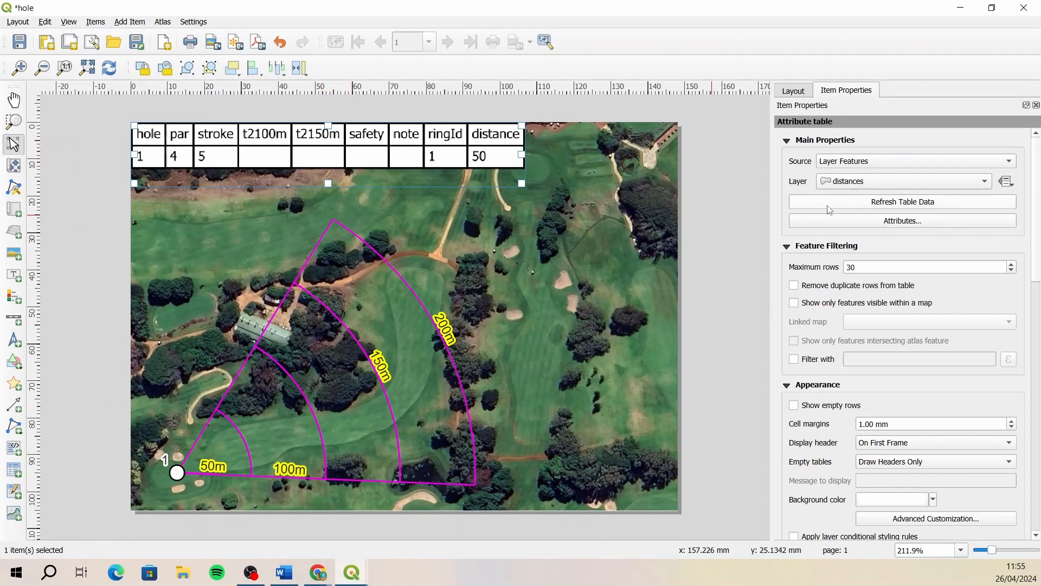
- Change the attribute table's t2100m heading to "100m to green" and the t2150m heading to "150m to green"
click(908, 223)
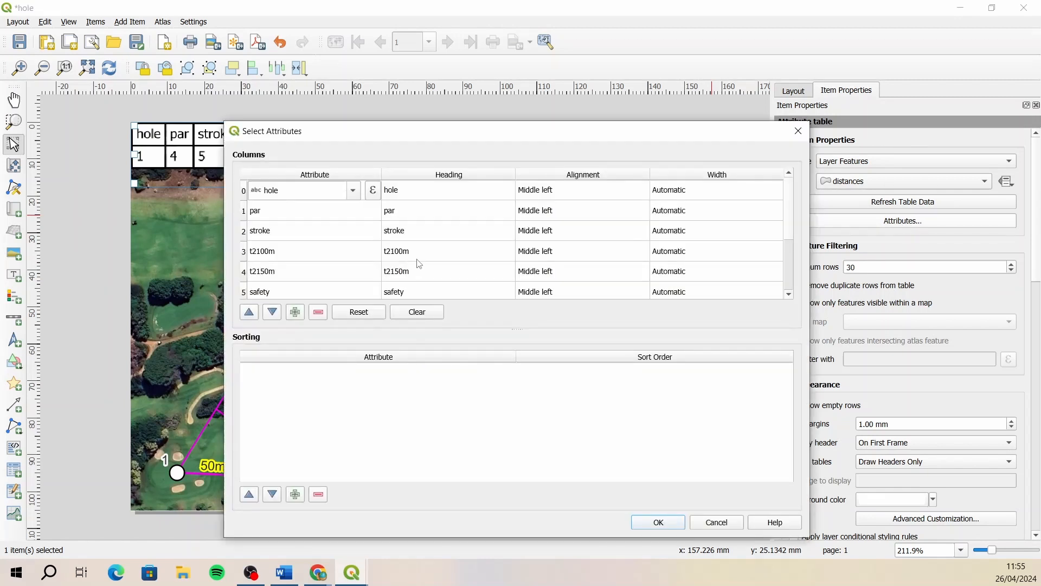
double_click(418, 255)
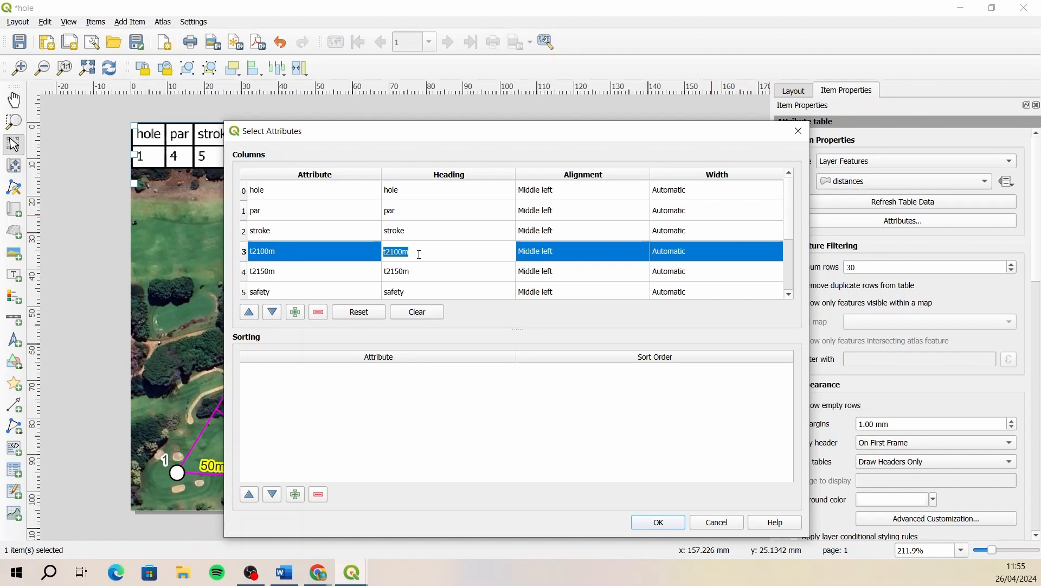
text(100m to green)
drag(435, 253, 372, 252)
key(ctrl+c)
double_click(419, 280)
key(ctrl+v)
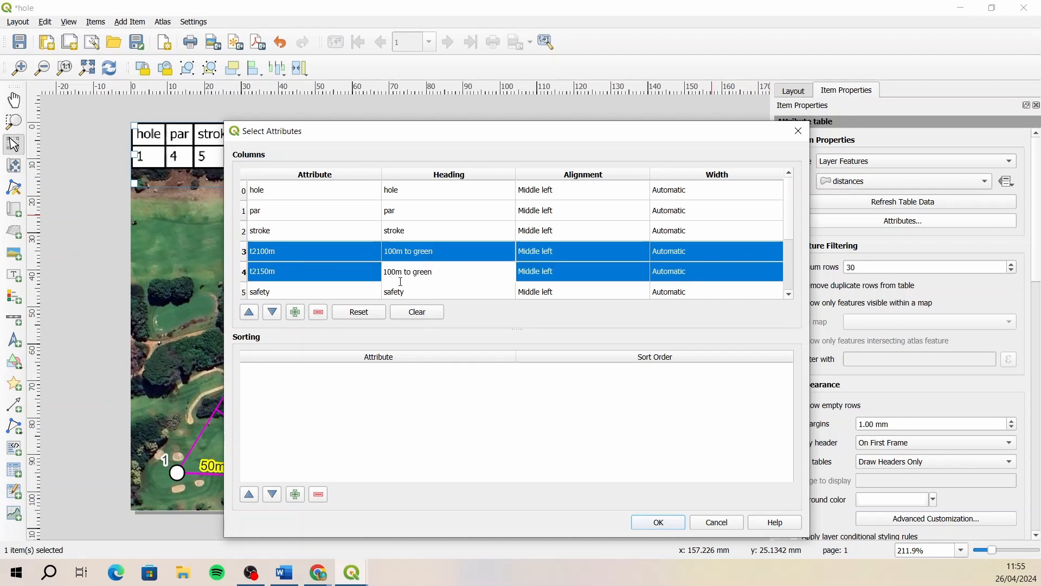
key(BackSpace)
text(5)
double_click(468, 288)
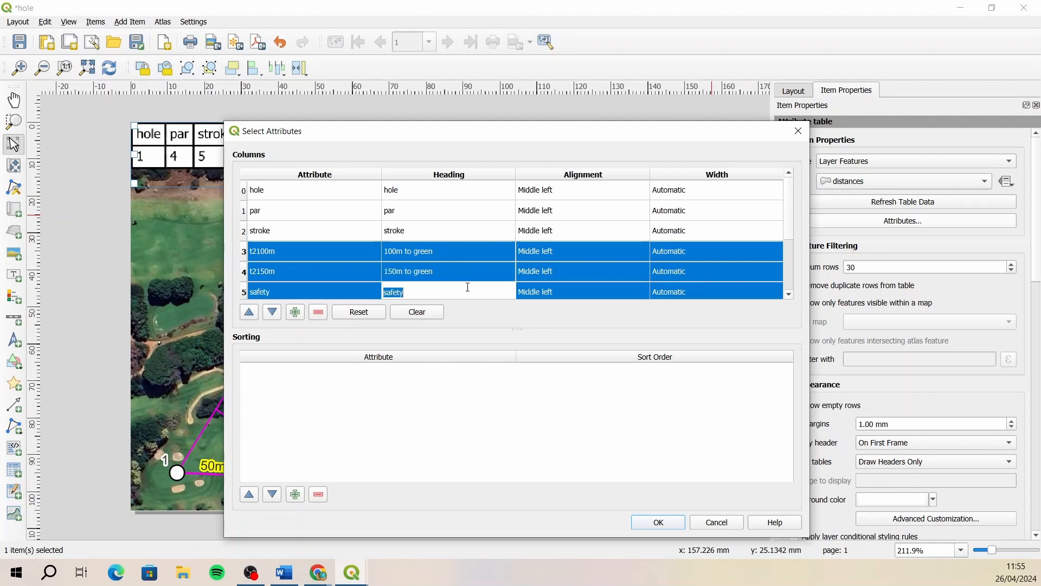
- Remove the ringId and distance columns from the attribute table and apply the column changes
scroll(467, 287, down, 3)
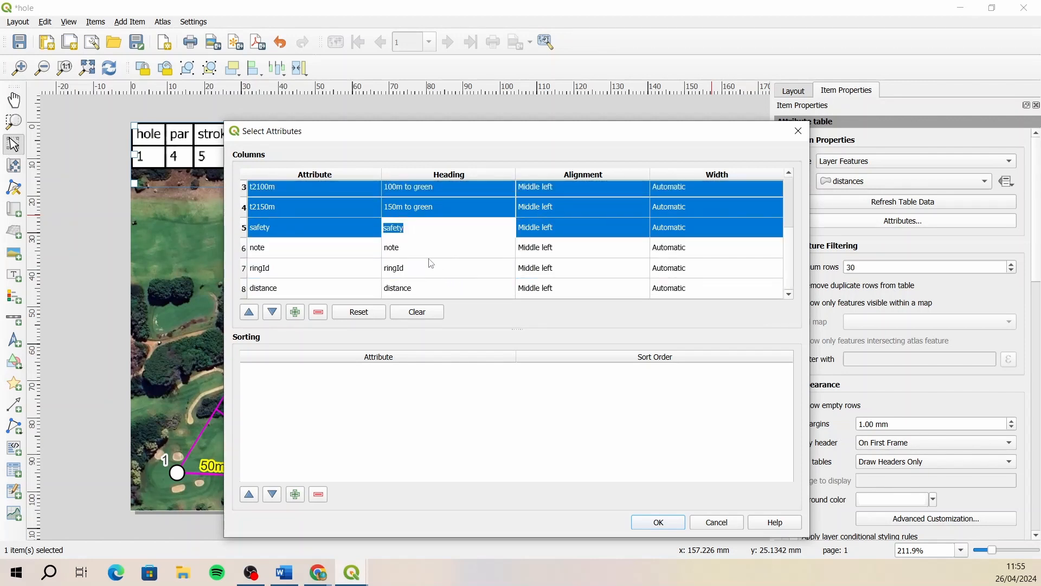
click(245, 270)
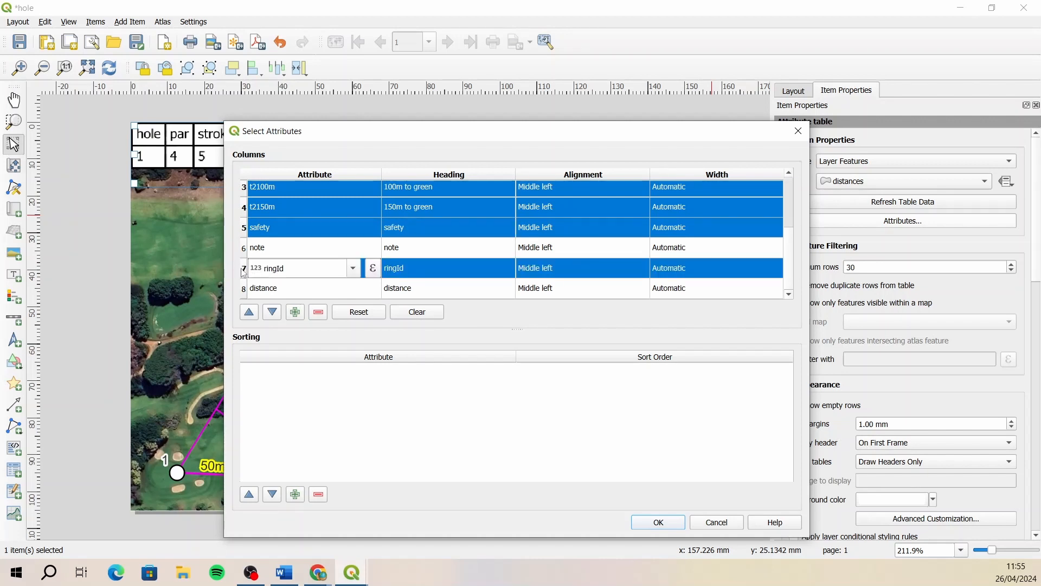
click(242, 268)
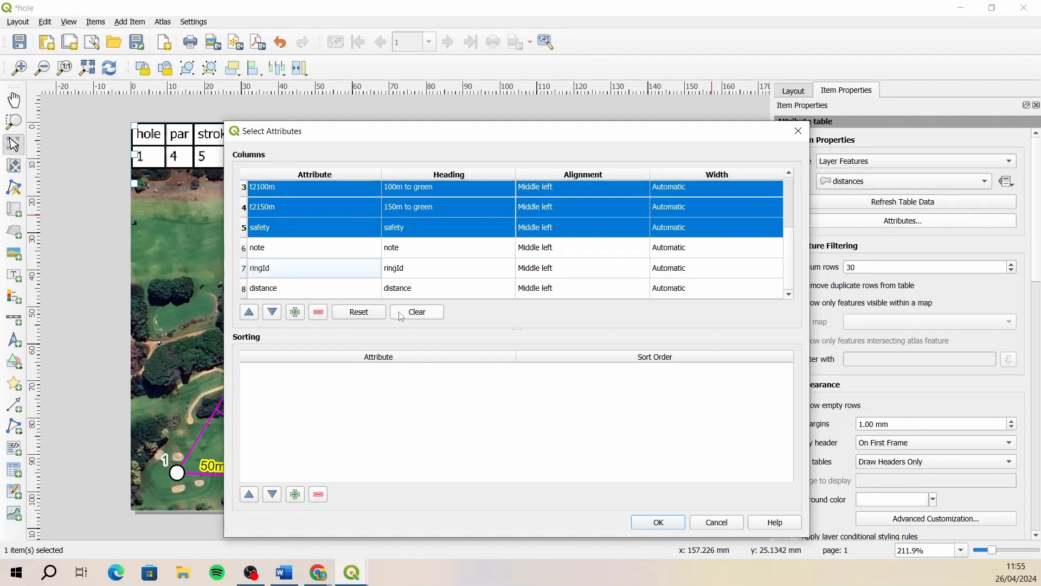
ctrl+click(250, 229)
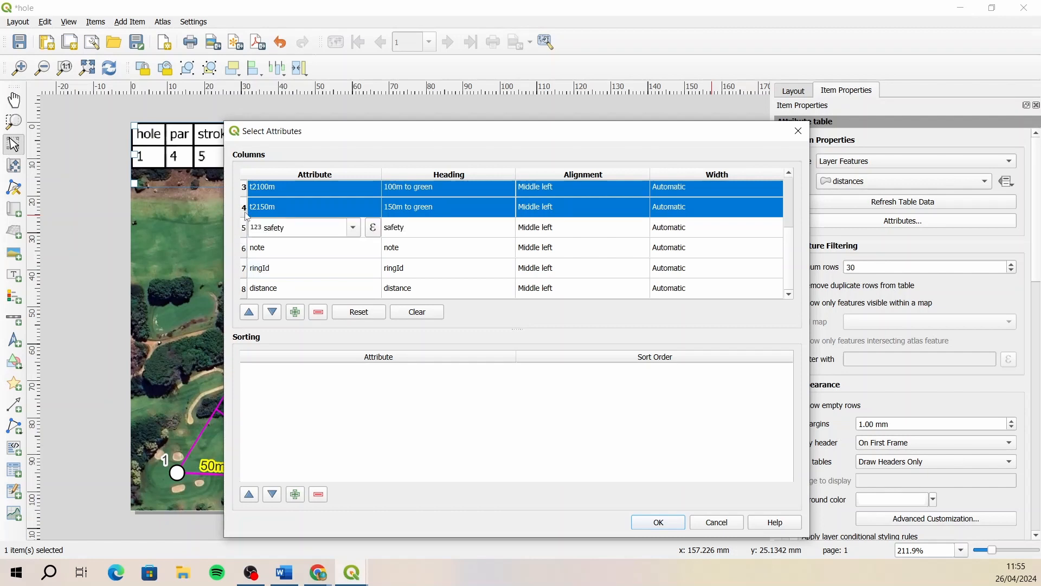
ctrl+click(249, 210)
ctrl+click(248, 190)
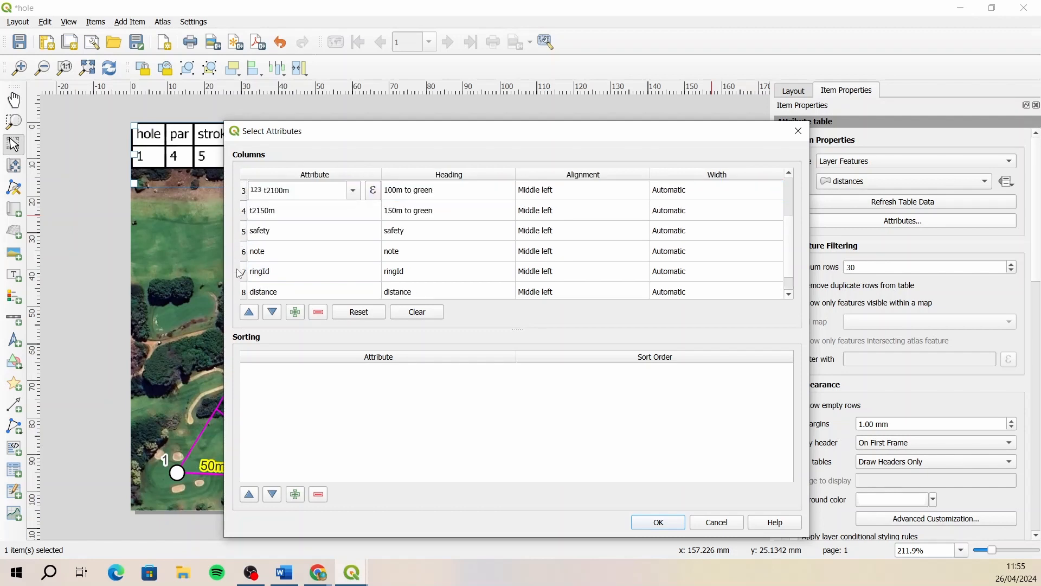
click(244, 273)
click(318, 312)
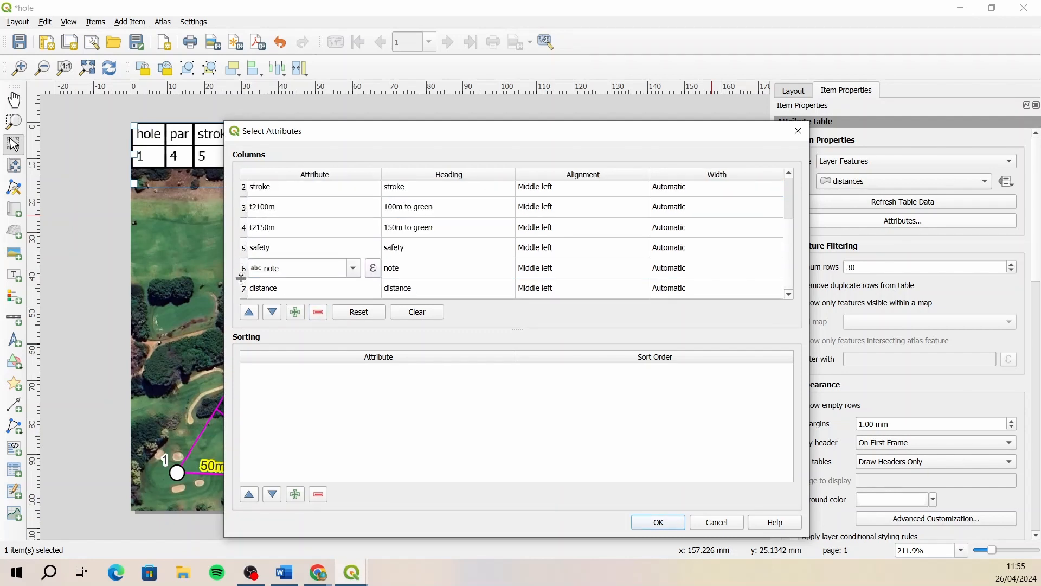
click(248, 291)
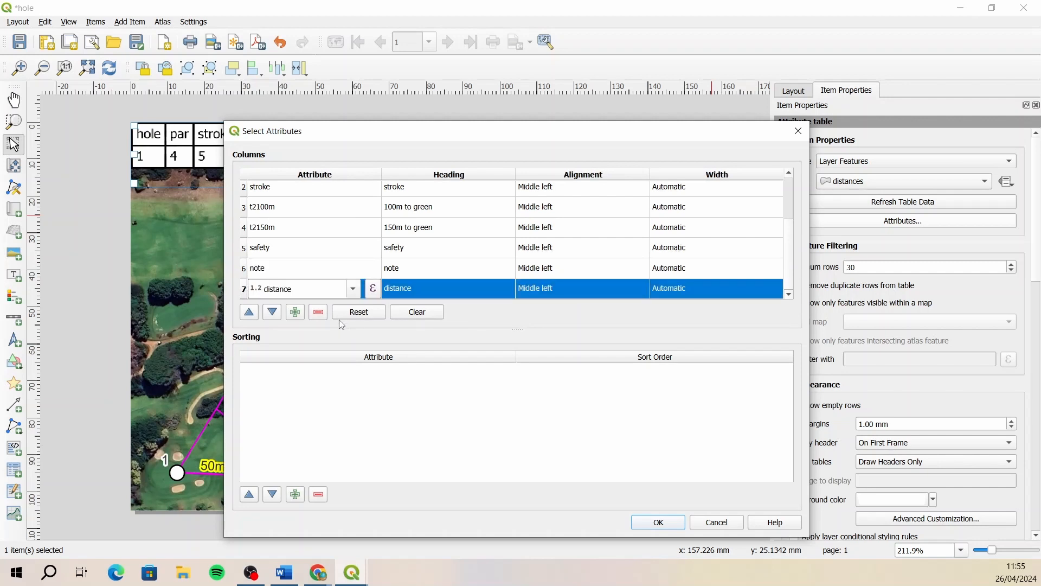
click(320, 313)
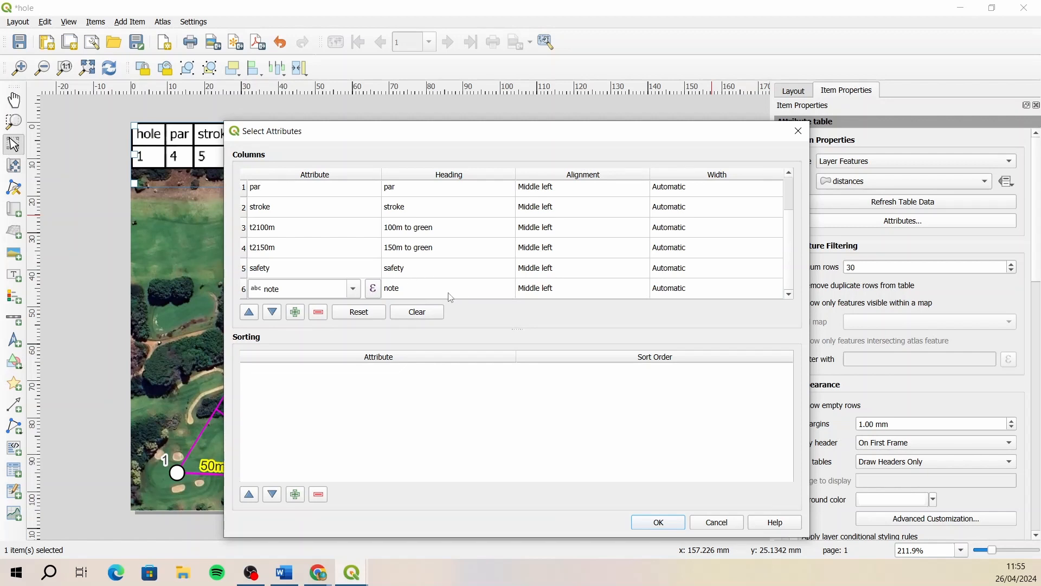
click(658, 523)
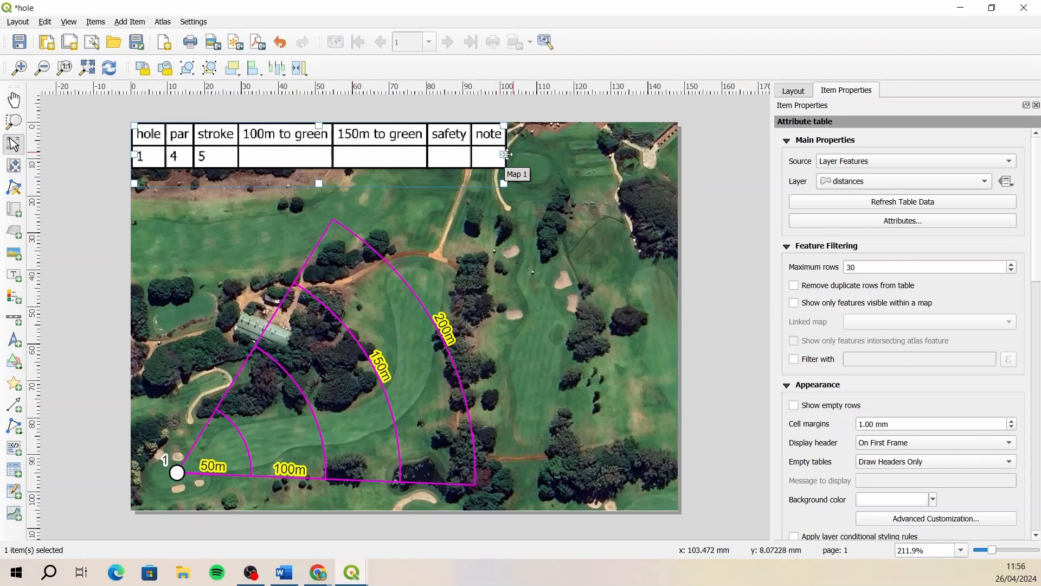
- Close the print layout and start saving the project, choosing the Clovelly folder inside Stroke Saver on the Desktop
click(119, 168)
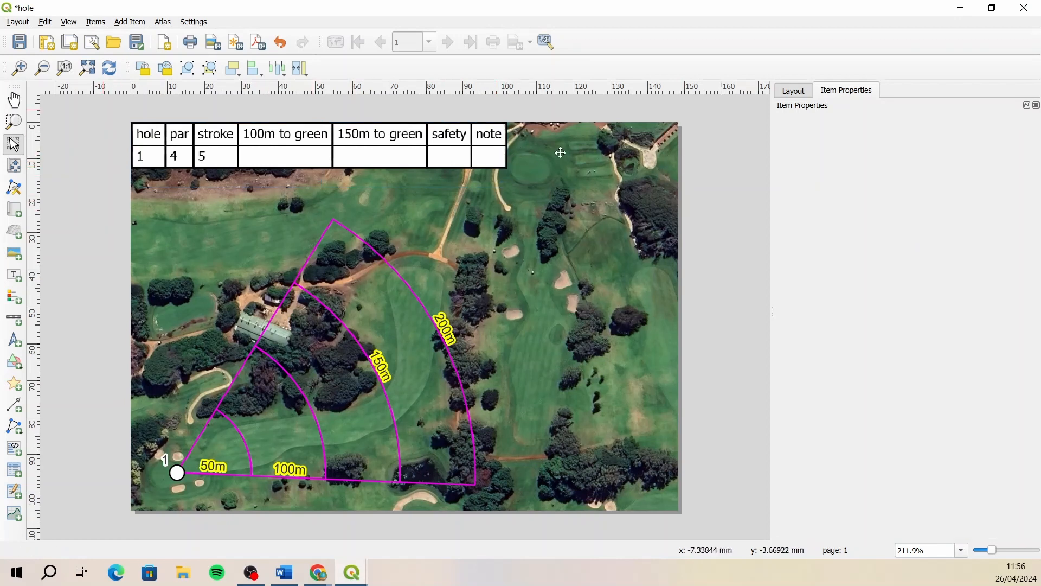
click(1024, 9)
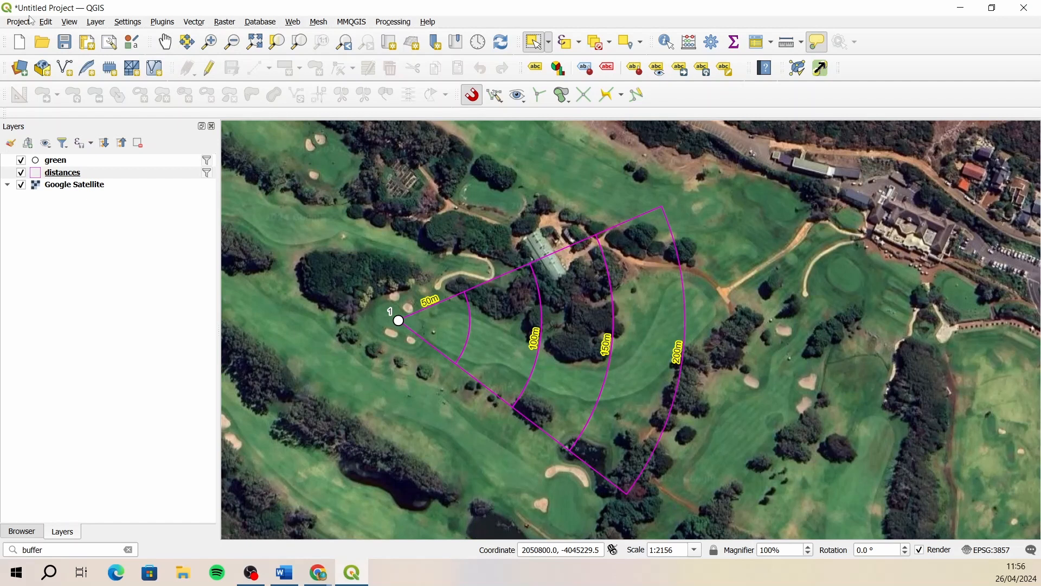
click(66, 43)
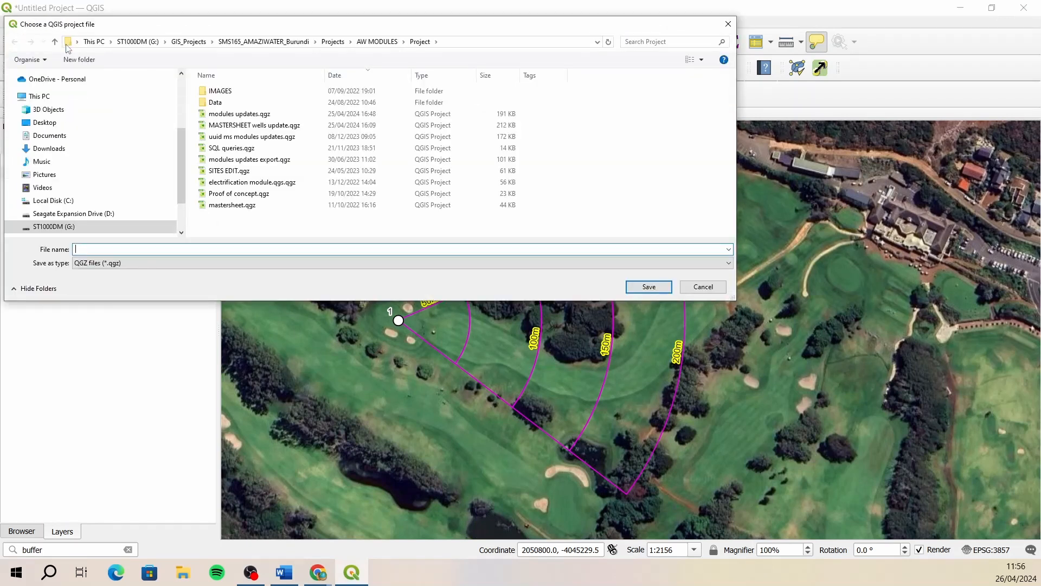
click(60, 122)
scroll(266, 151, down, 5)
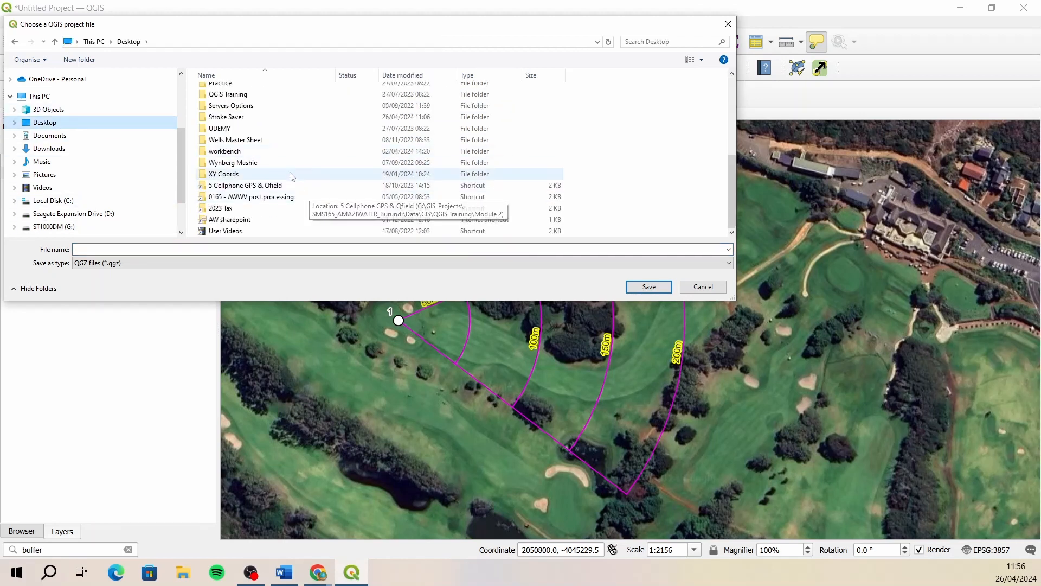
double_click(243, 121)
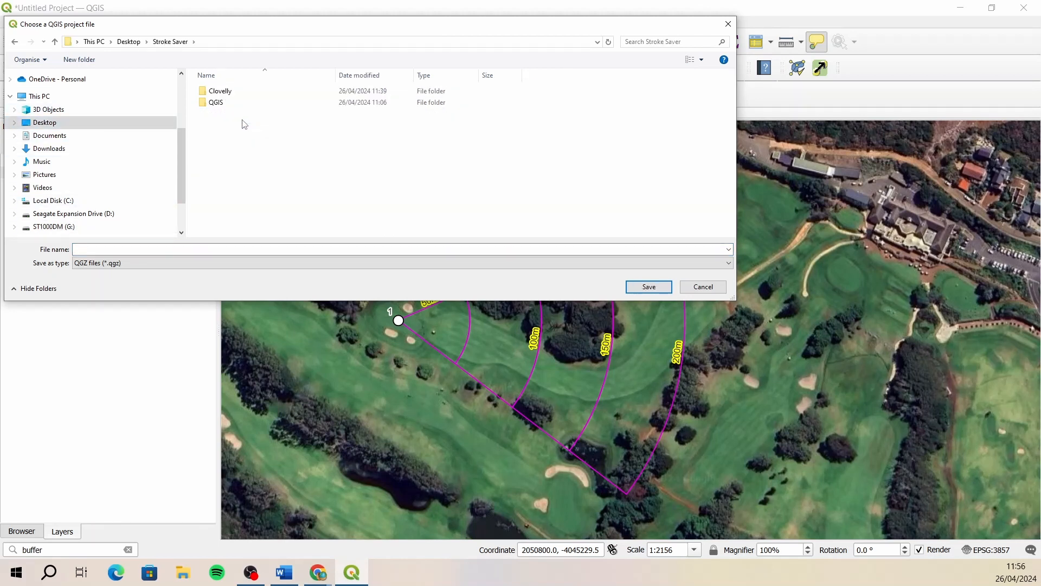
double_click(227, 90)
- Name the project file Clovelly and save it in the QGZ format
click(157, 249)
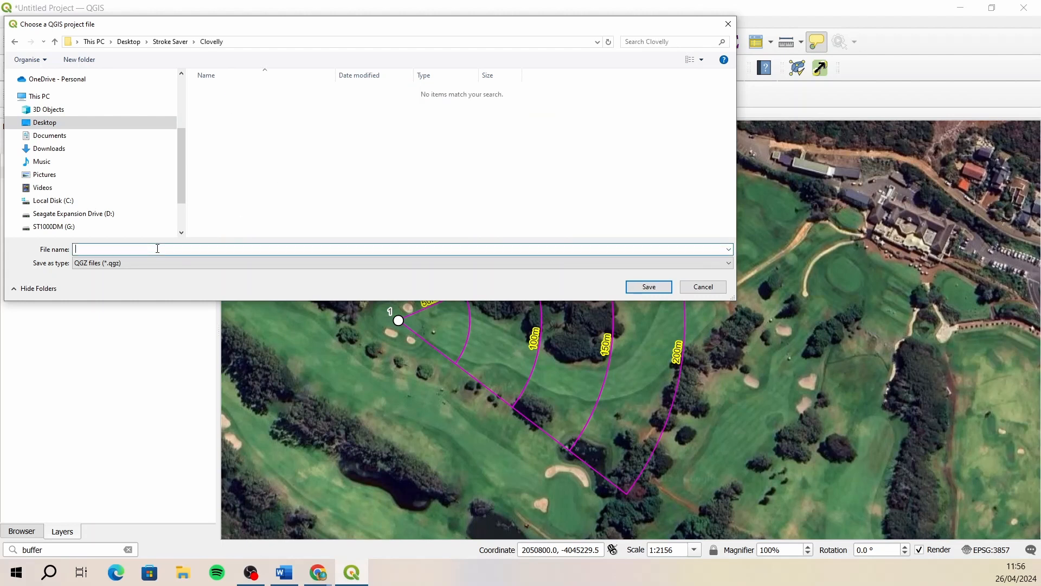
text(clovelly)
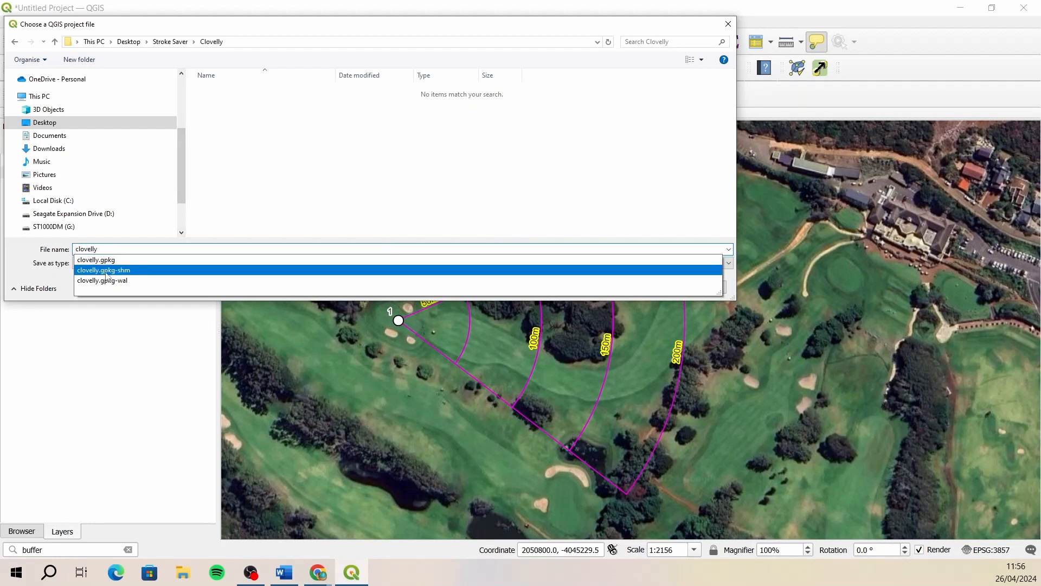
key(BackSpace)
text(C)
click(242, 194)
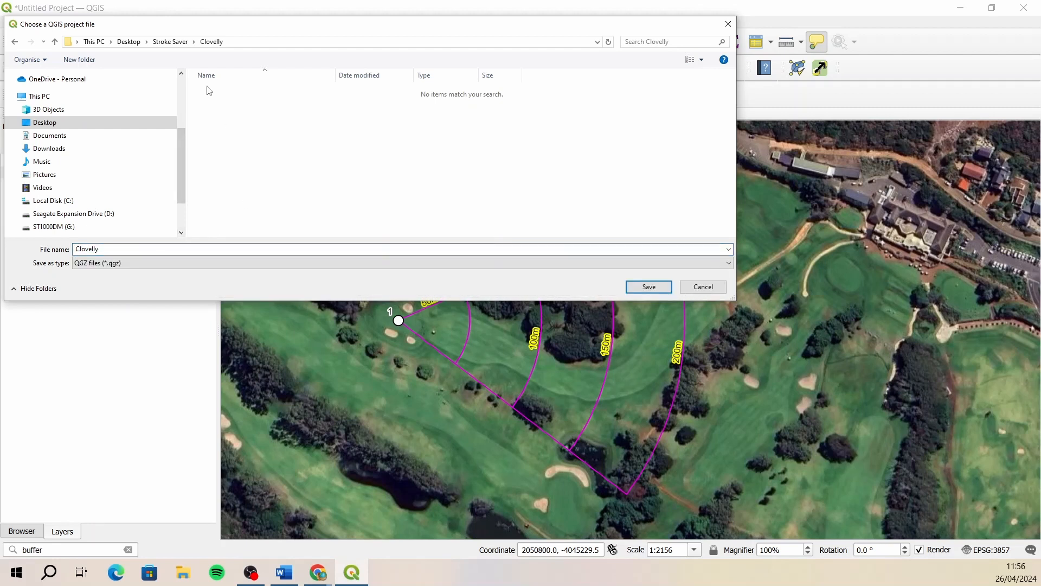
click(142, 266)
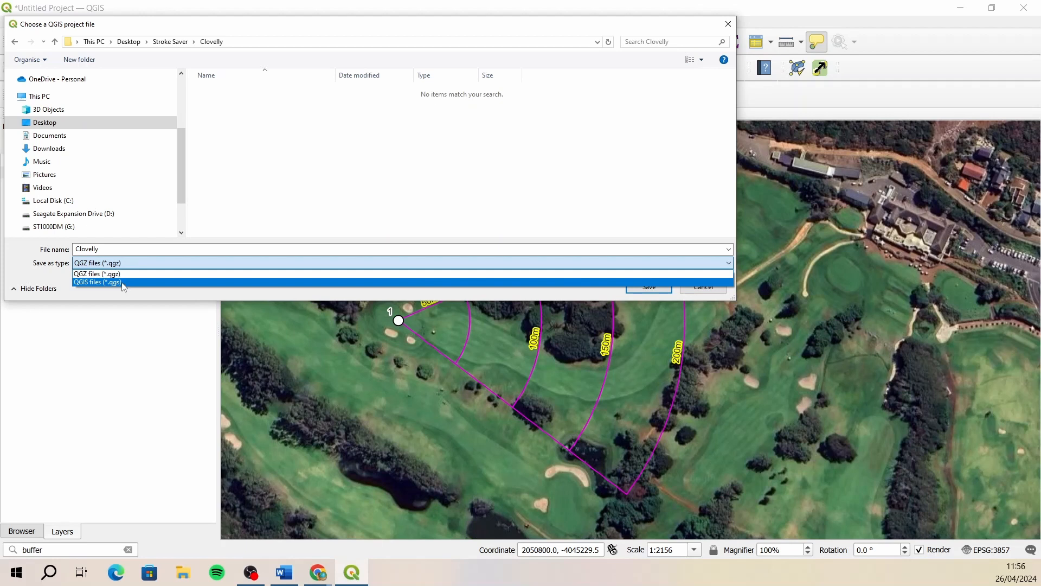
click(126, 274)
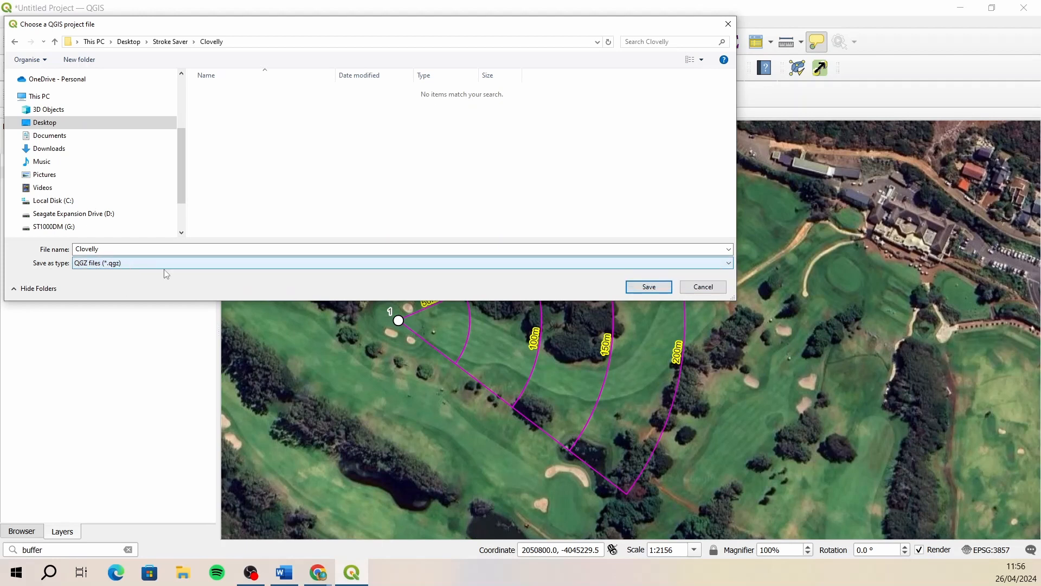
click(649, 287)
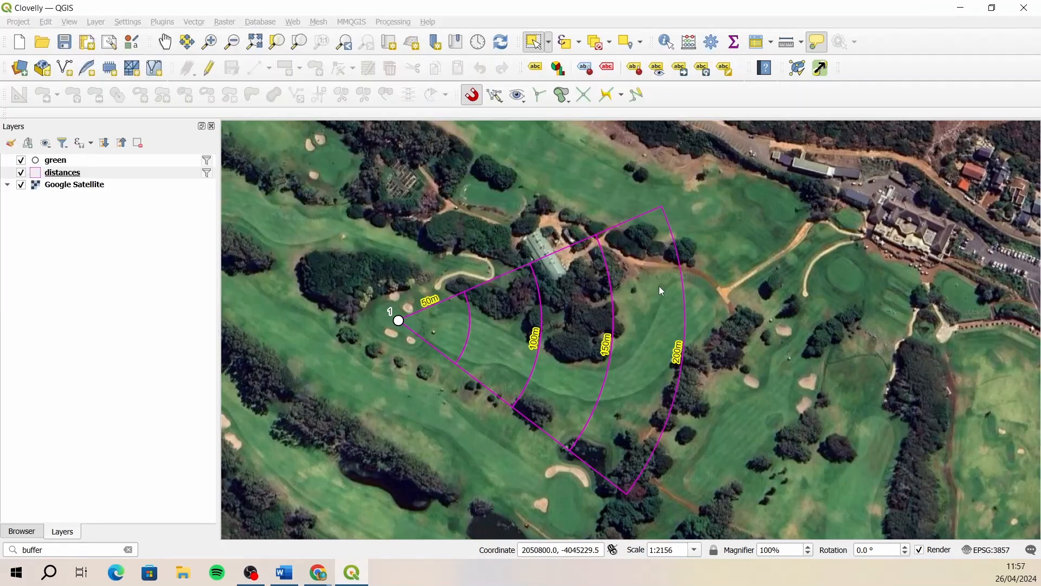
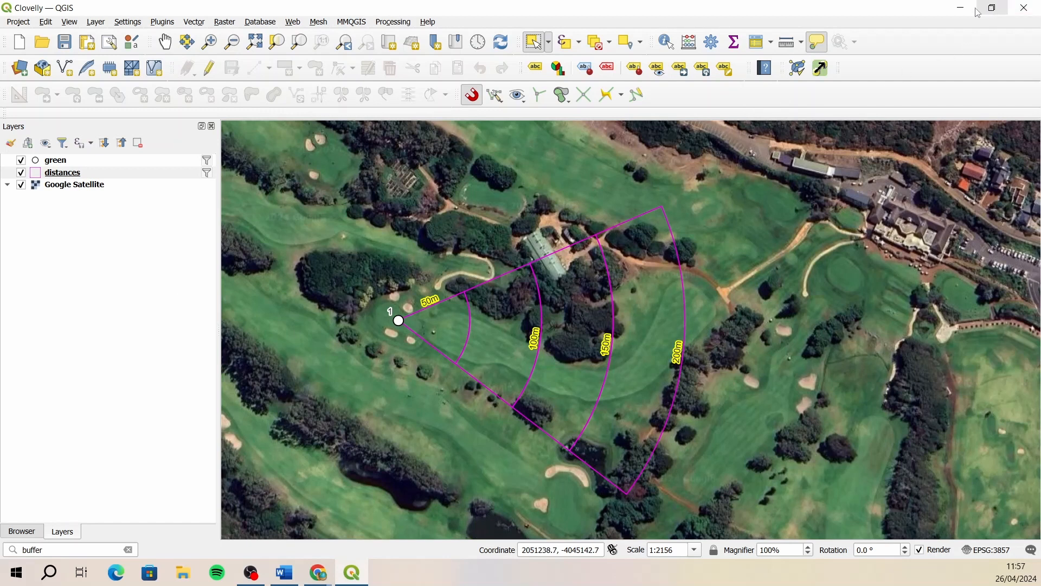
- Restore the main window from full screen and resize it to full height, leaving about a quarter of the screen's width free
click(1003, 8)
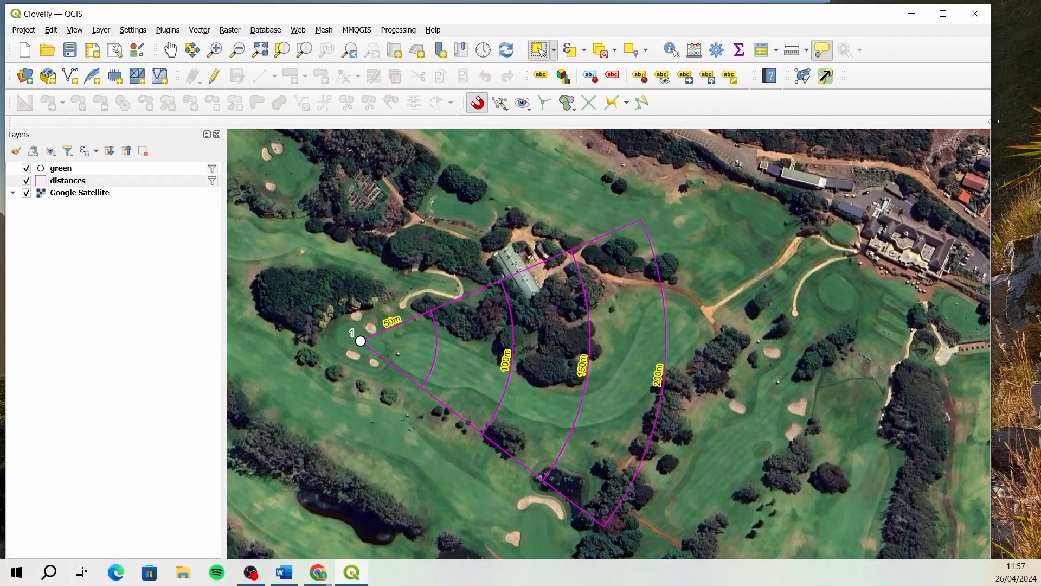
drag(993, 123, 823, 134)
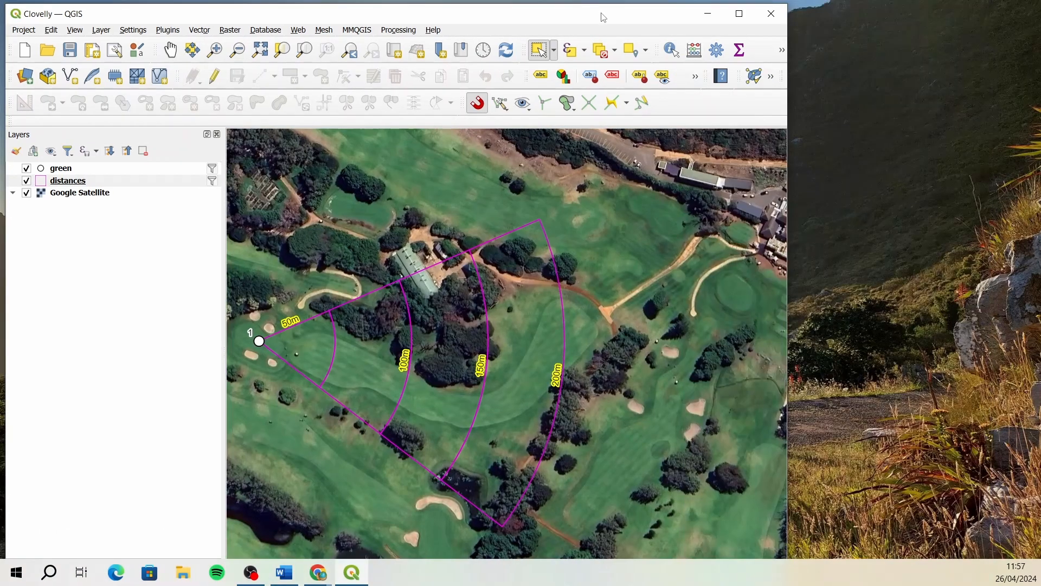
drag(598, 12, 594, 9)
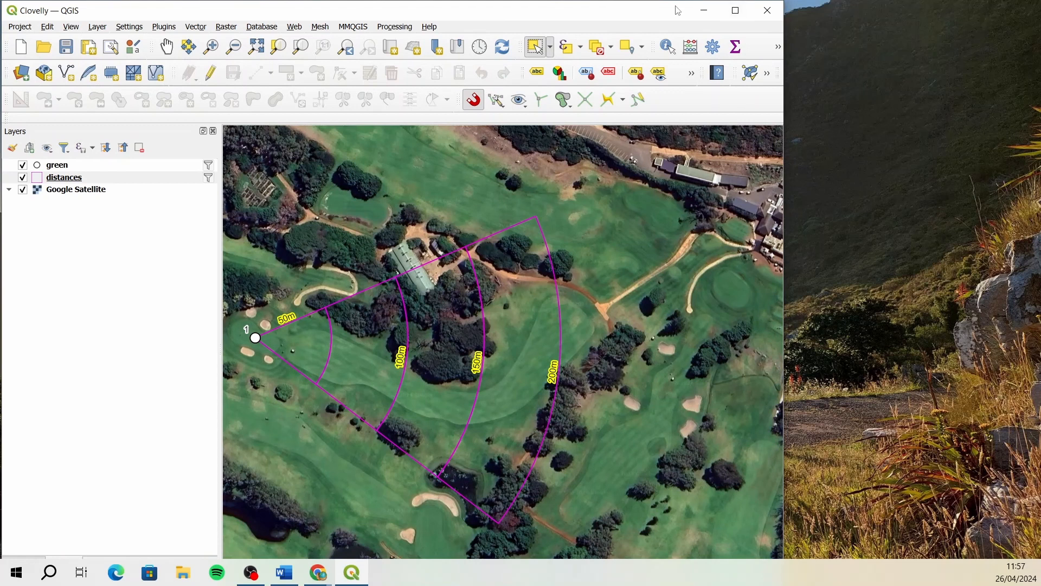
drag(627, 1, 576, 11)
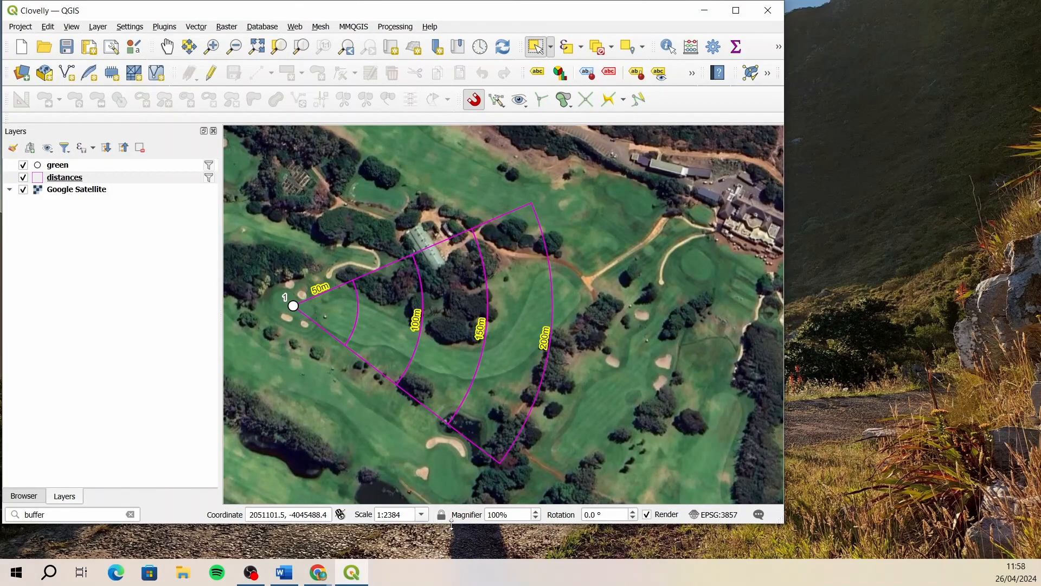
drag(456, 525, 456, 557)
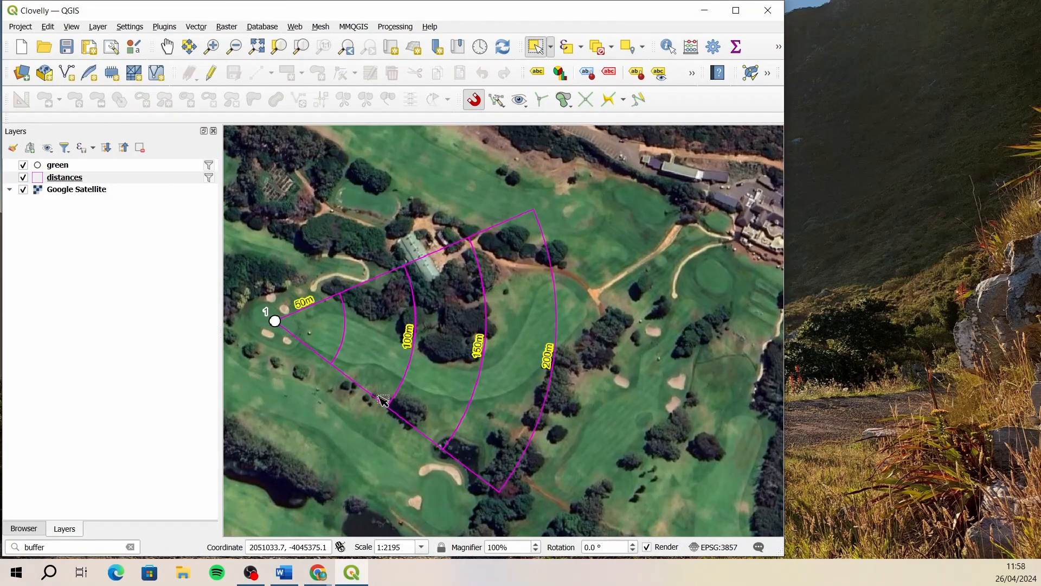
- Open the attribute table of the green layer and enable editing on it
click(68, 168)
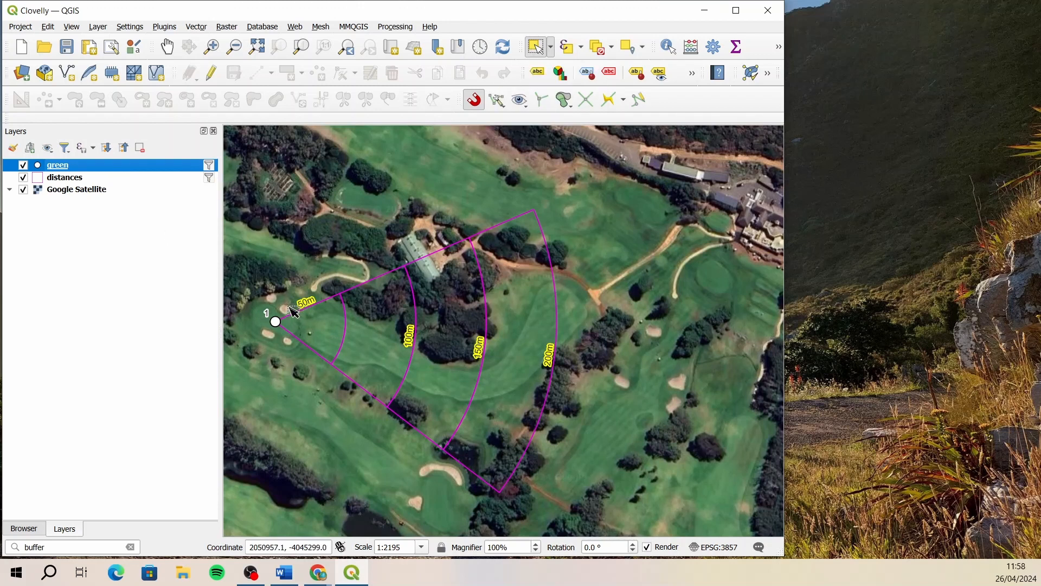
right_click(101, 172)
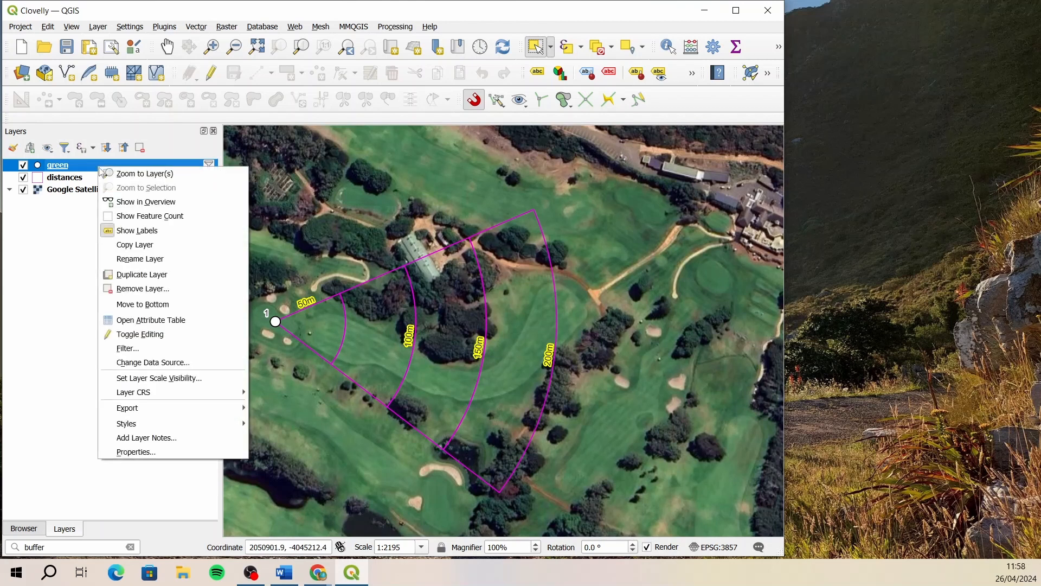
click(181, 321)
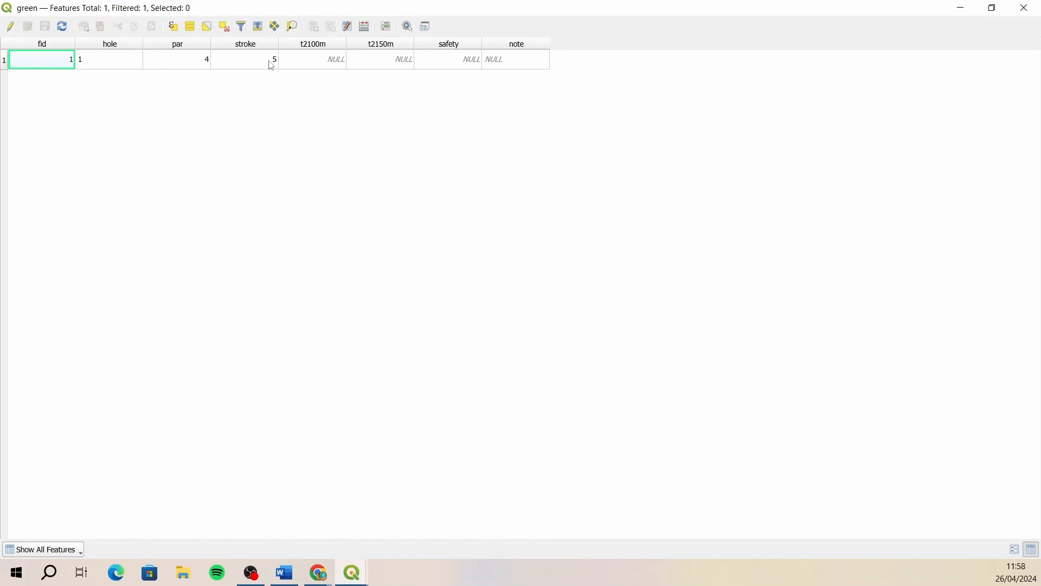
click(11, 26)
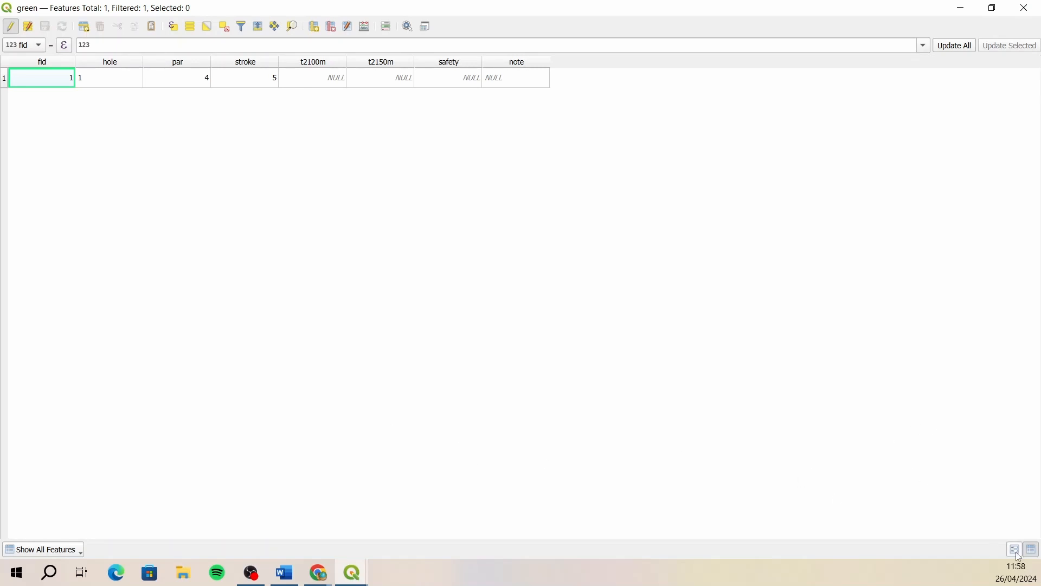
- Reduce the green attribute table to a smaller window and display it in form view with the feature list collapsed
click(994, 8)
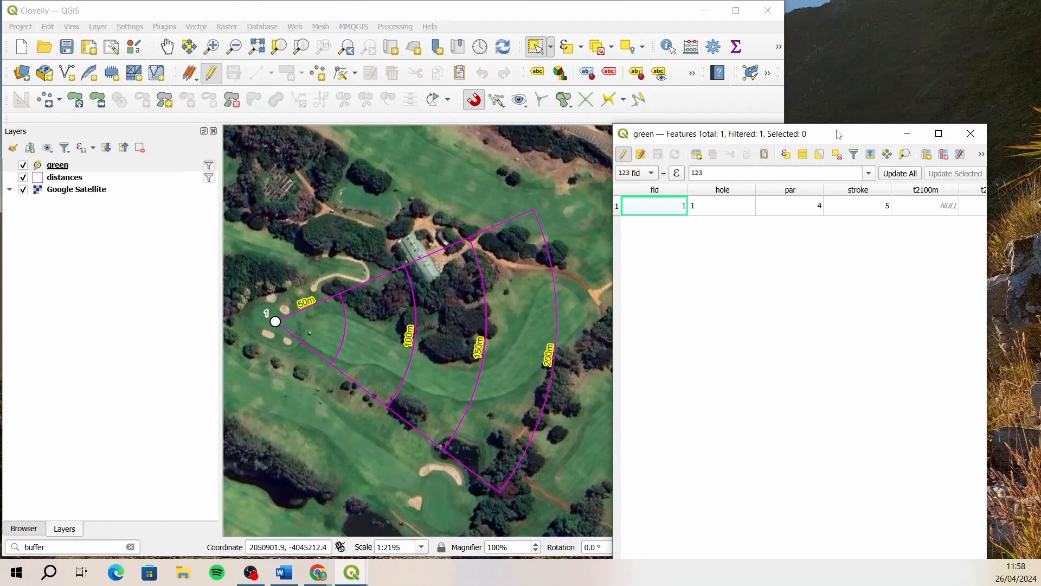
drag(840, 137, 840, 54)
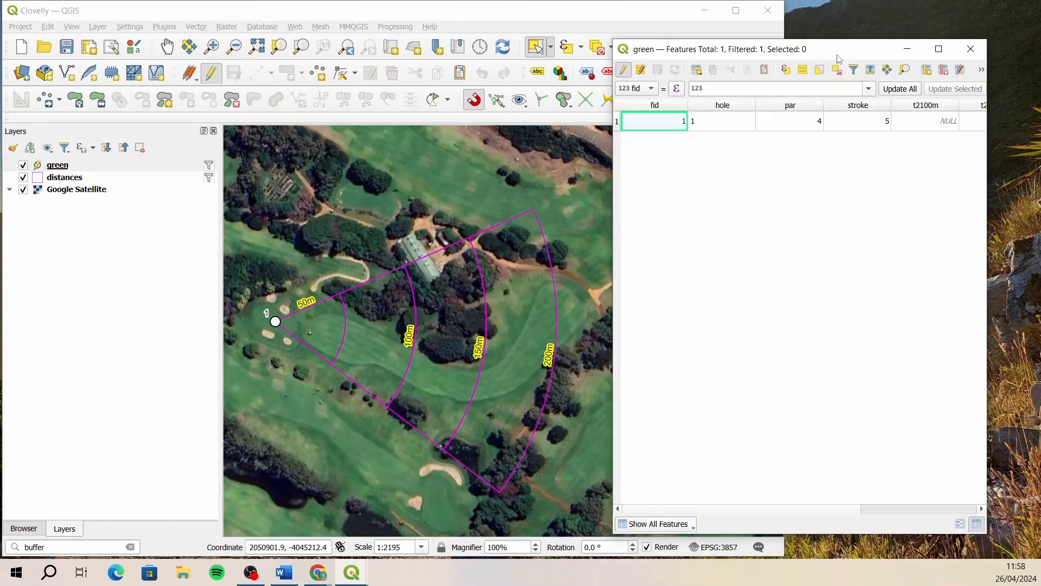
click(960, 523)
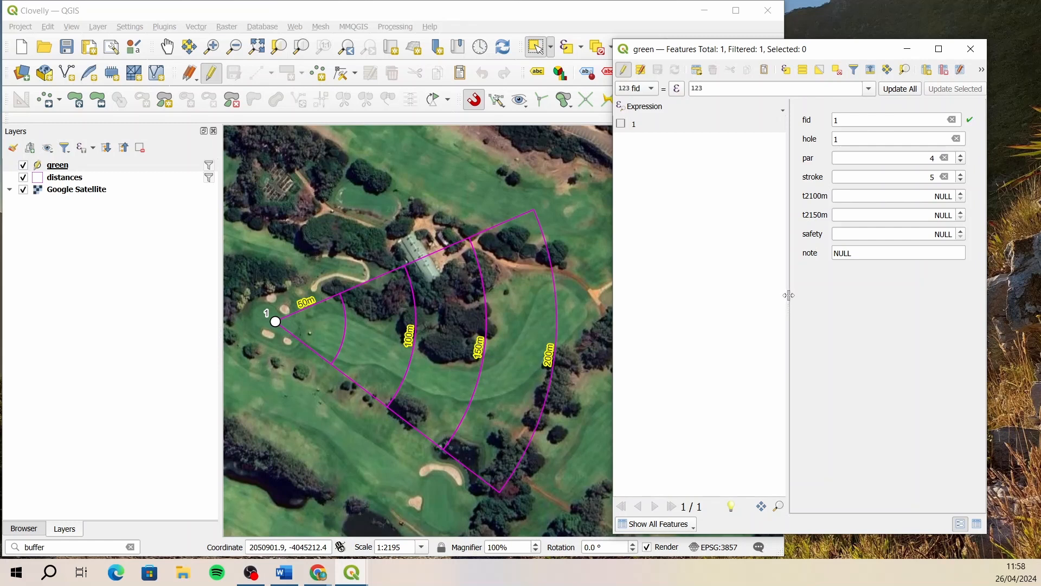
drag(789, 293, 650, 299)
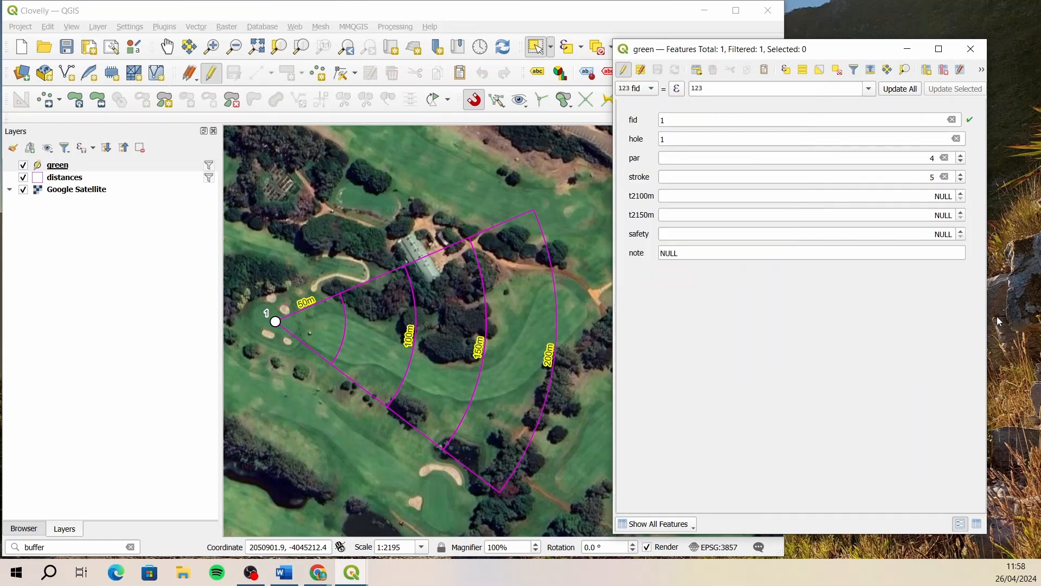
- Narrow the green attribute form window and fit it into the free space beside the map window at full height
drag(990, 320, 843, 317)
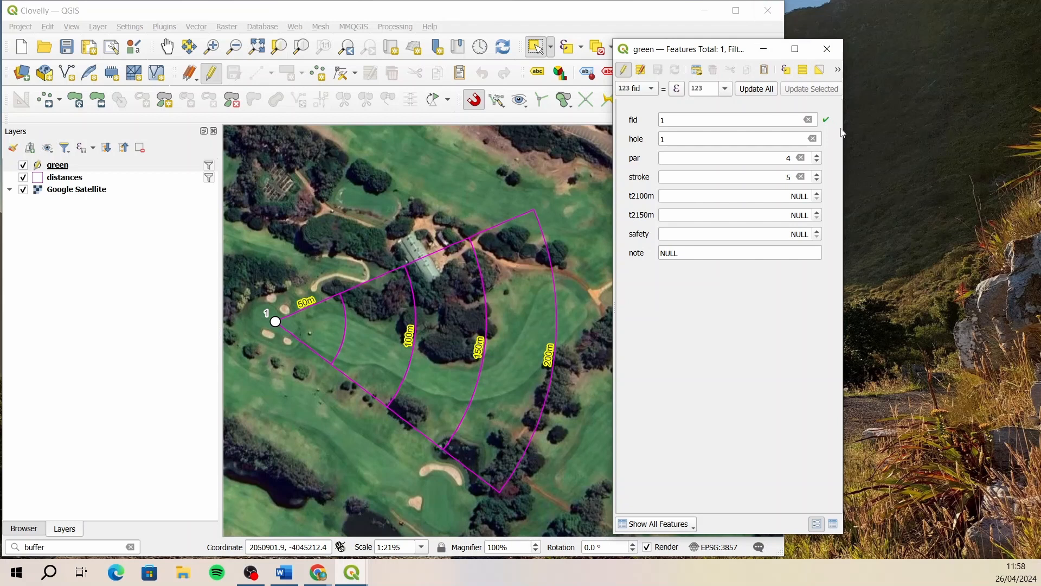
drag(844, 128, 892, 125)
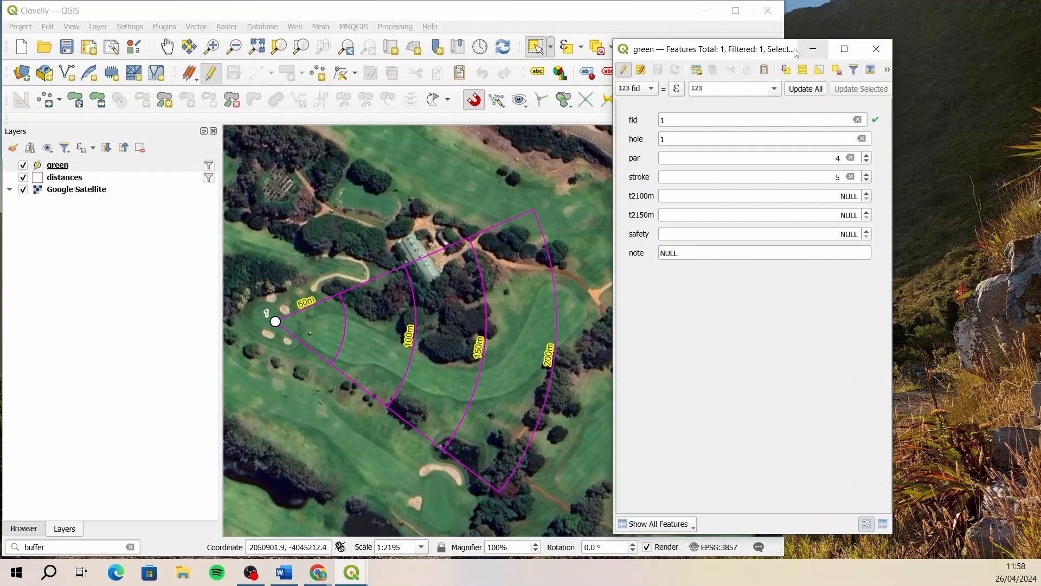
drag(797, 53, 887, 7)
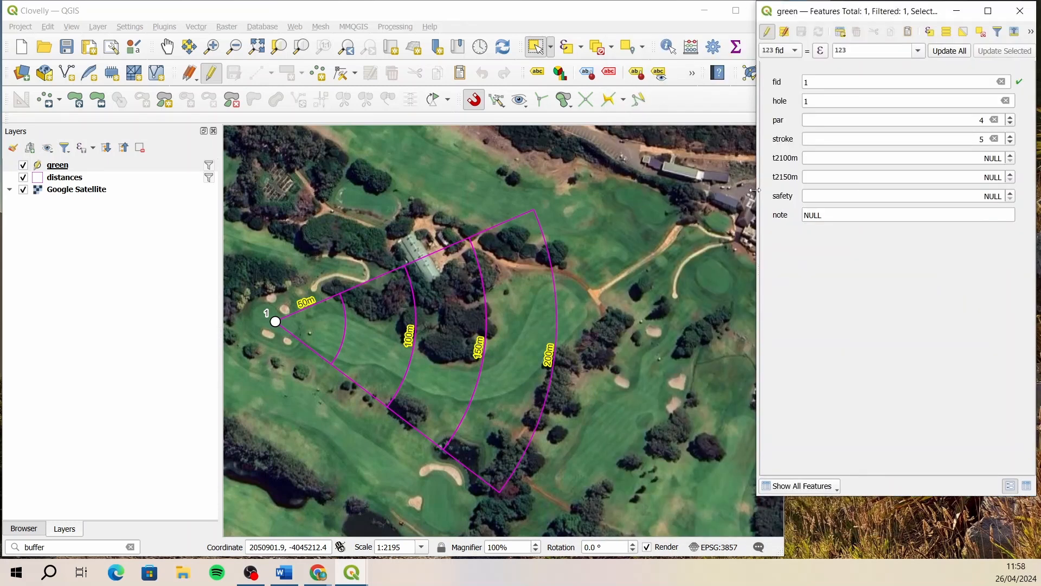
drag(755, 190, 785, 186)
drag(912, 496, 910, 557)
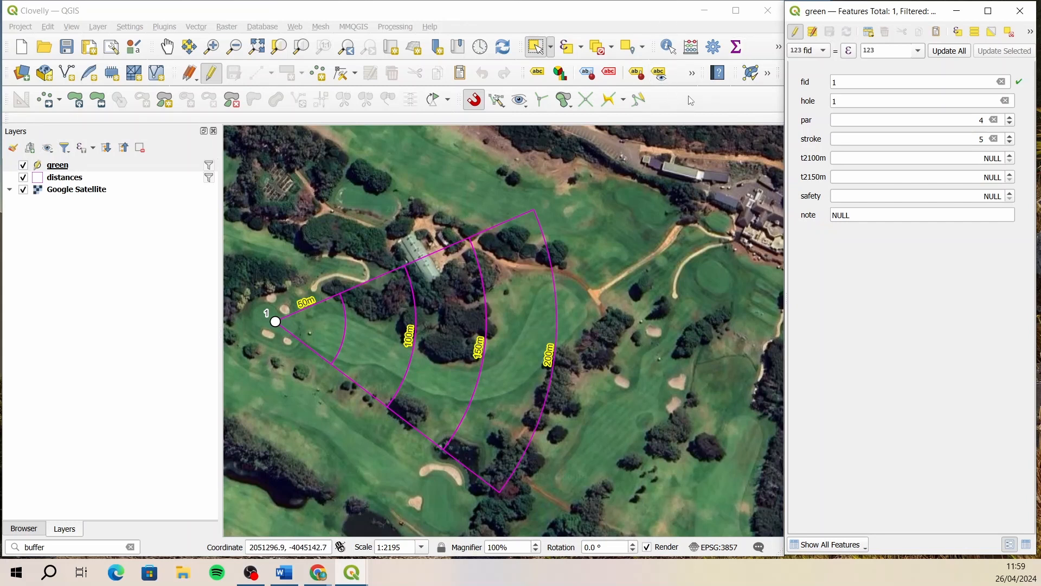
- Start the Measure Line tool and move the Measure window off the hole 1 fairway, below the attribute form fields
click(780, 51)
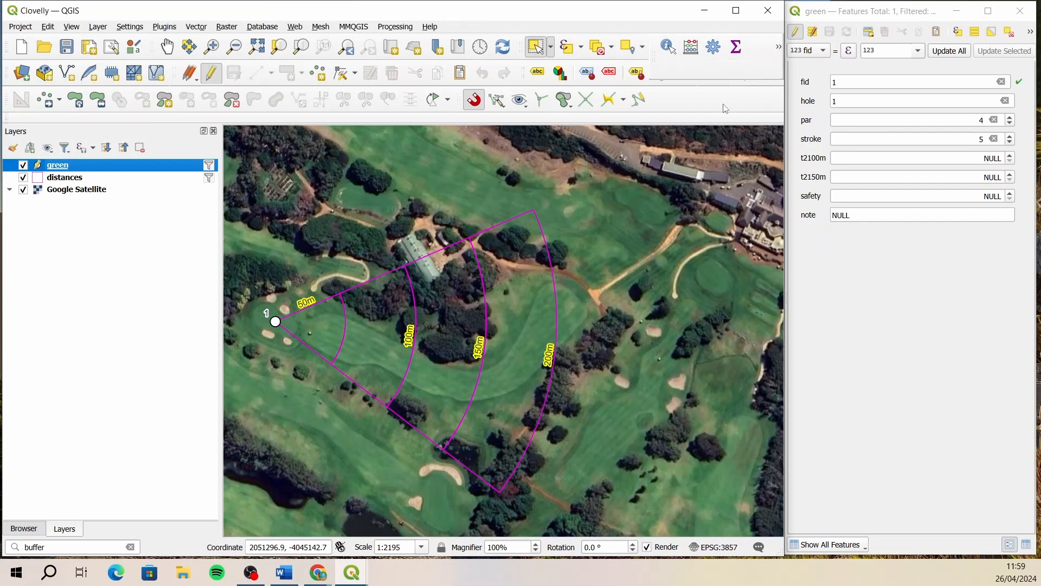
click(779, 47)
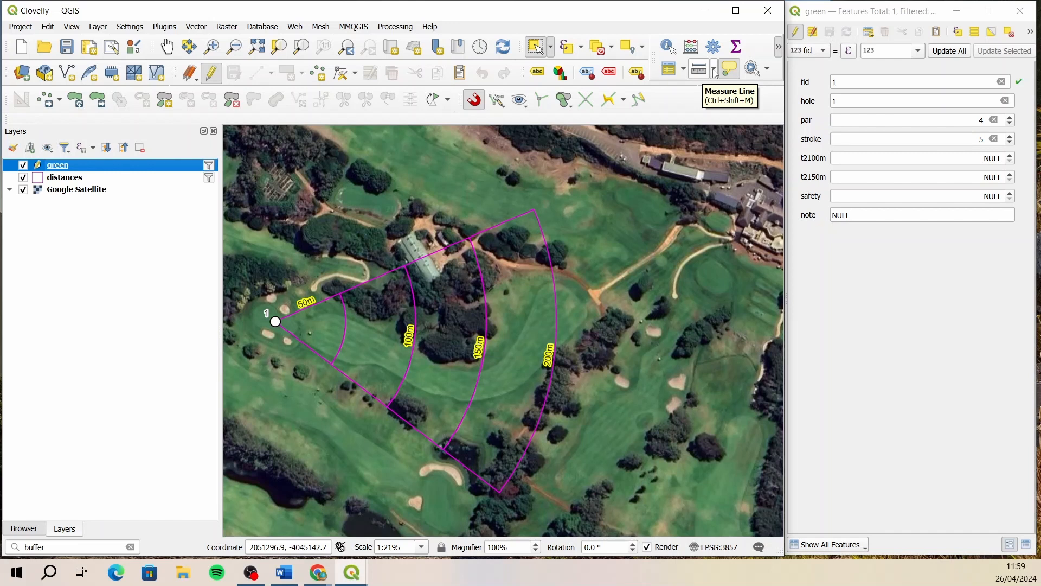
click(715, 71)
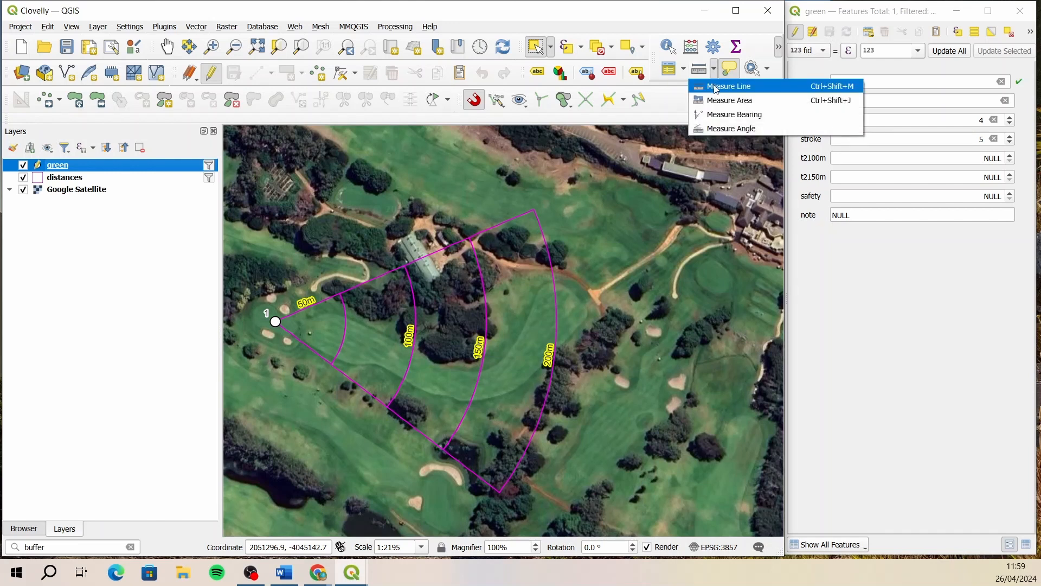
click(715, 87)
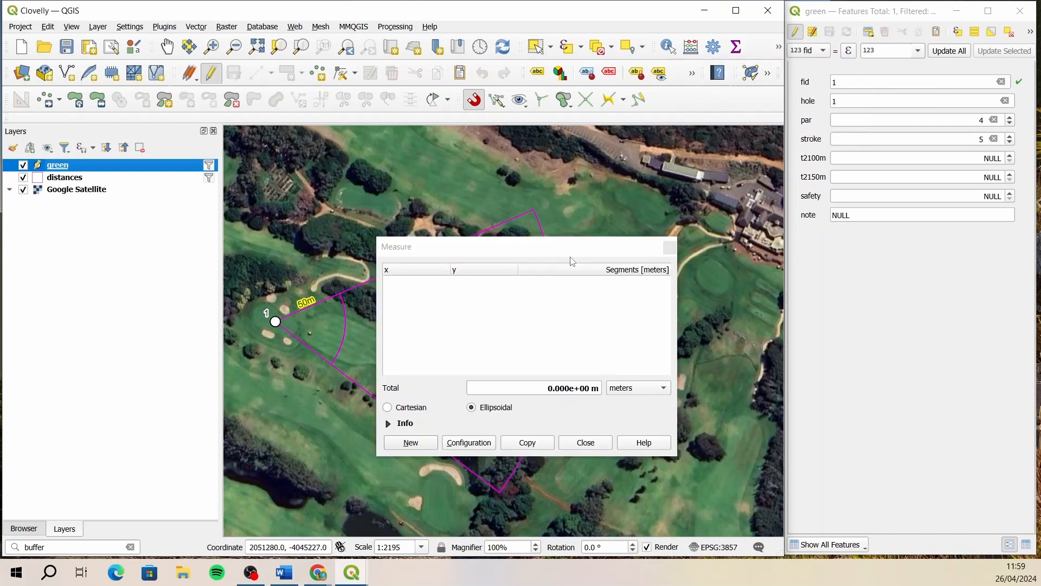
drag(540, 254, 896, 330)
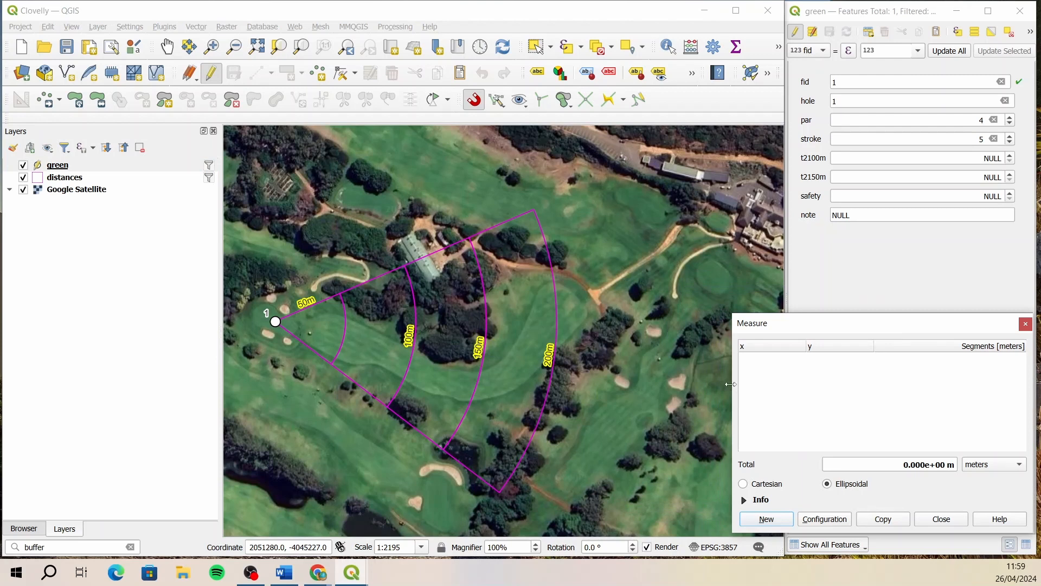
drag(731, 384, 791, 379)
drag(826, 328, 835, 331)
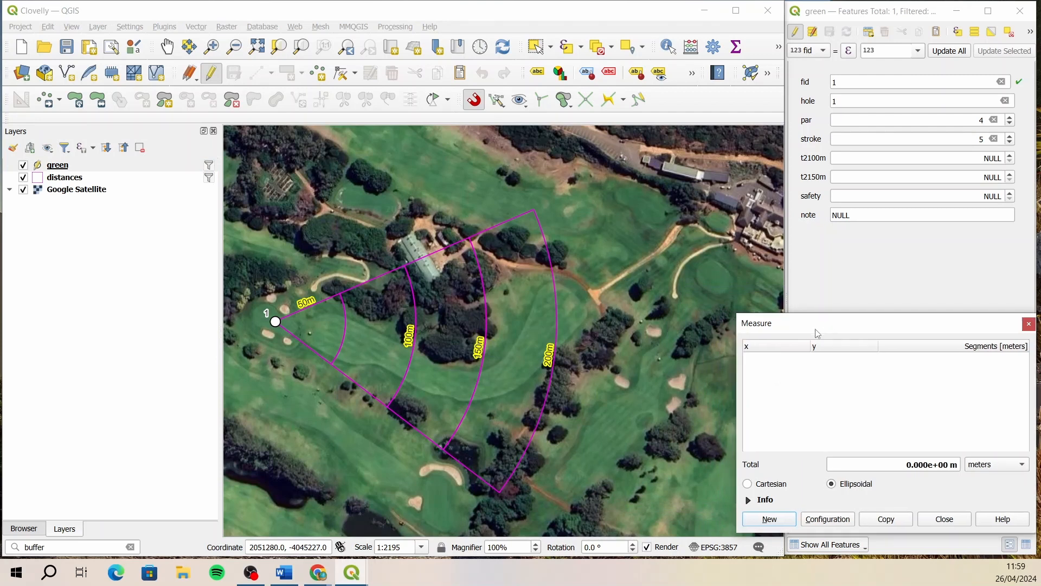
- Measure from the hole 1 tee to the 150m arc on the fairway and set t2150m to 186
click(696, 236)
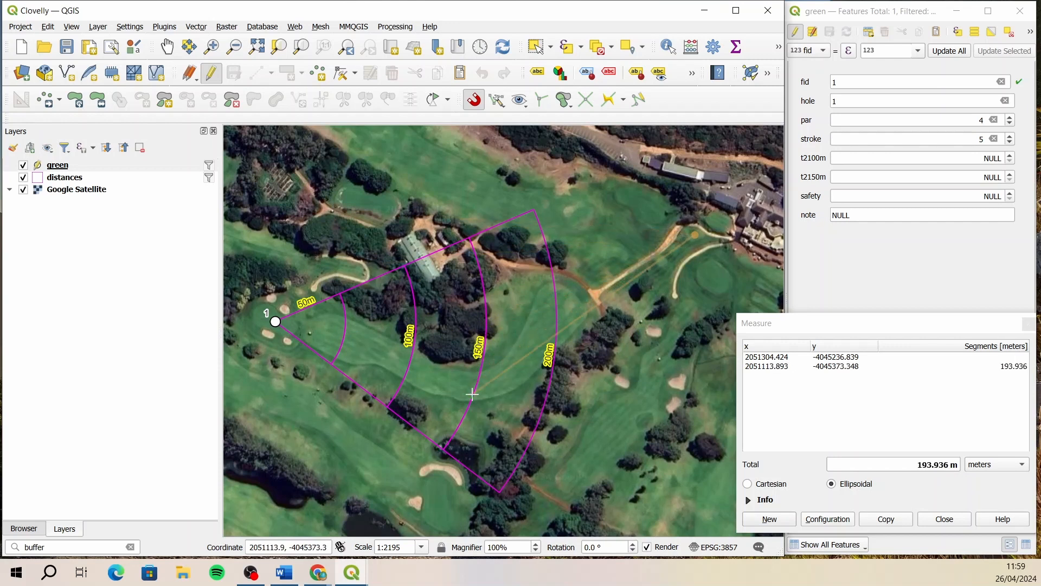
click(770, 519)
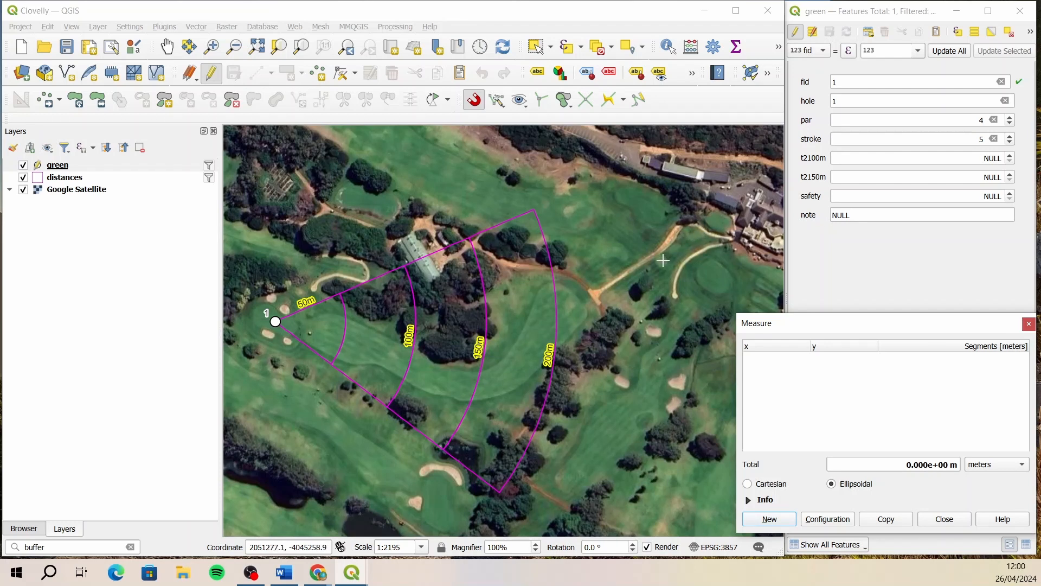
click(693, 234)
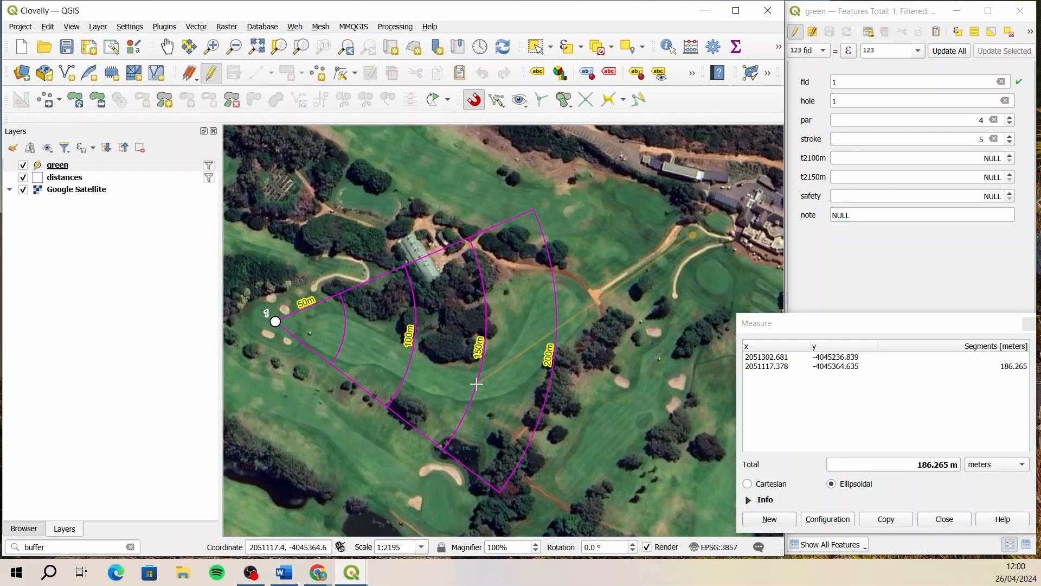
click(884, 177)
text(186)
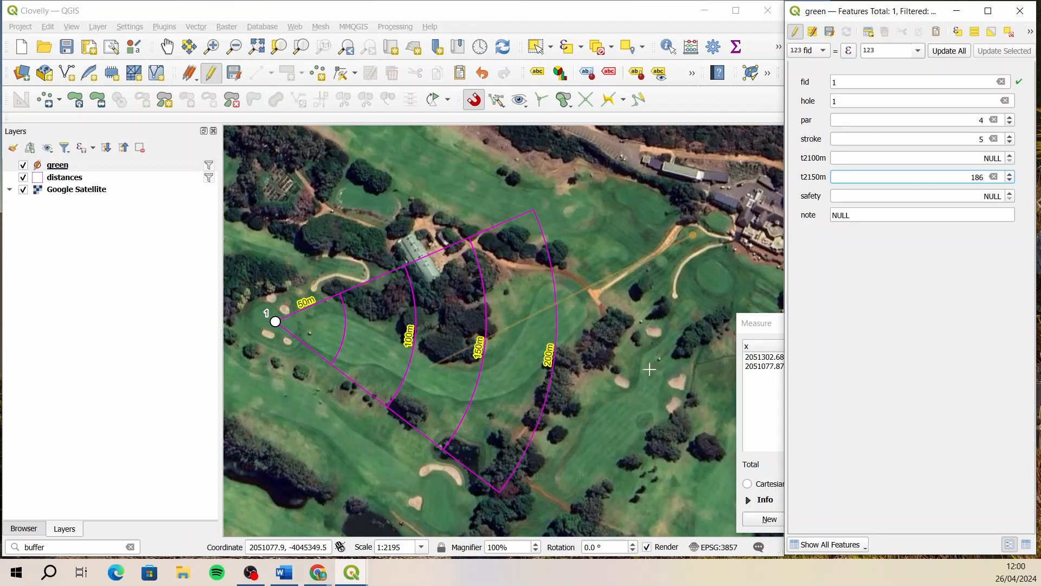
- Shorten the attribute form window and place the Measure window beneath it so the two do not overlap
click(760, 329)
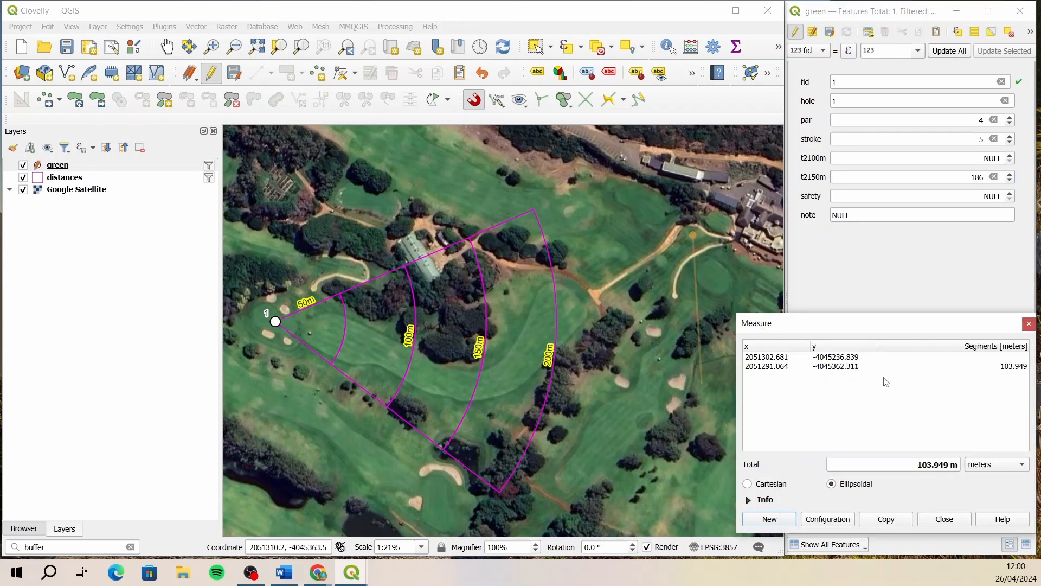
mouse_move(918, 324)
mouse_down()
mouse_move(185, 326)
mouse_move(197, 30)
mouse_move(162, 346)
mouse_move(184, 320)
mouse_move(694, 304)
mouse_move(924, 334)
mouse_up()
click(901, 298)
drag(900, 562, 853, 337)
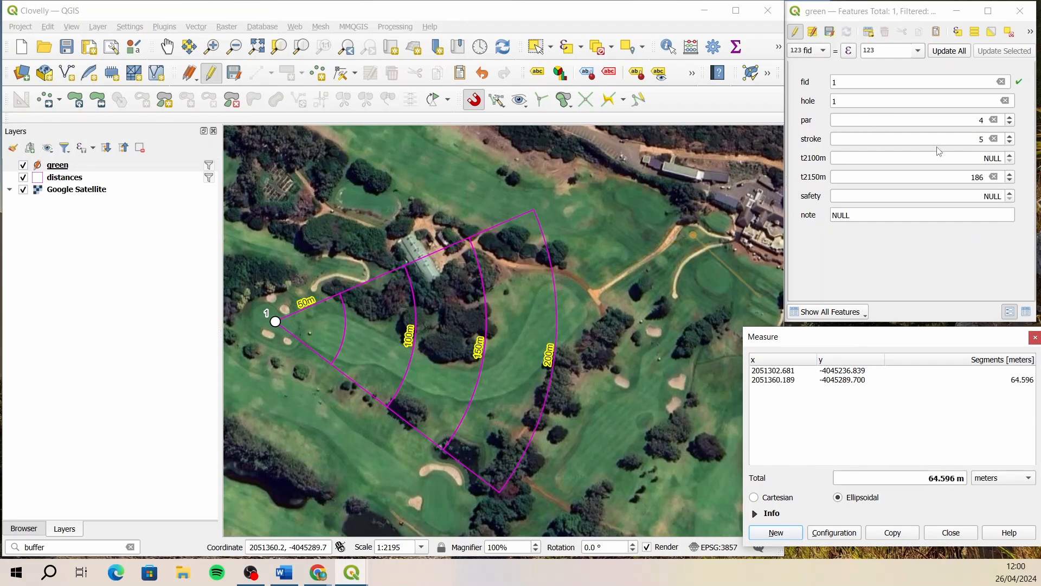
- Set hole 1's t2100m to 220 and safety to 183, using distances measured from the tee
click(901, 158)
text(220)
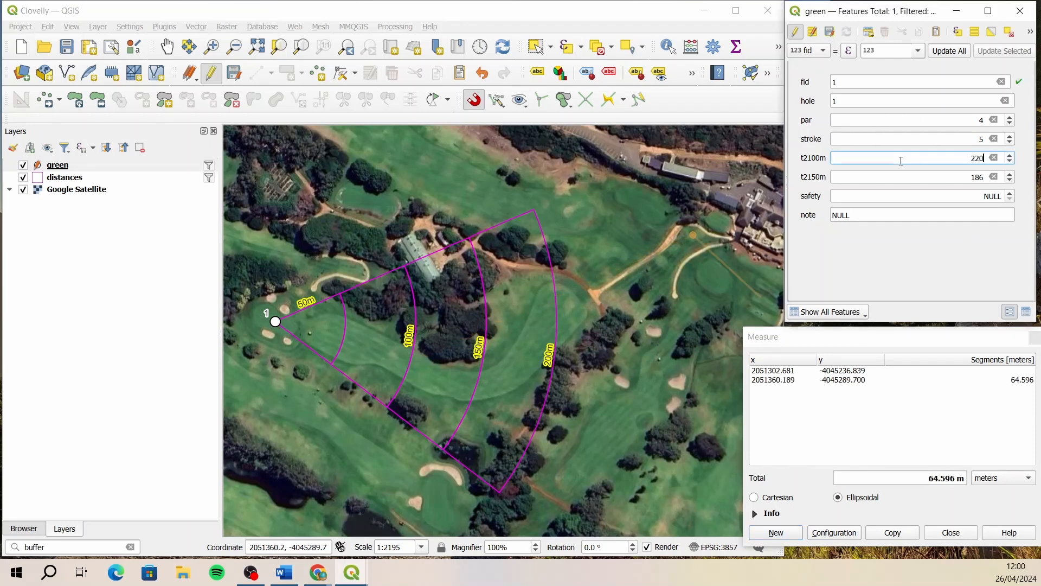
click(904, 197)
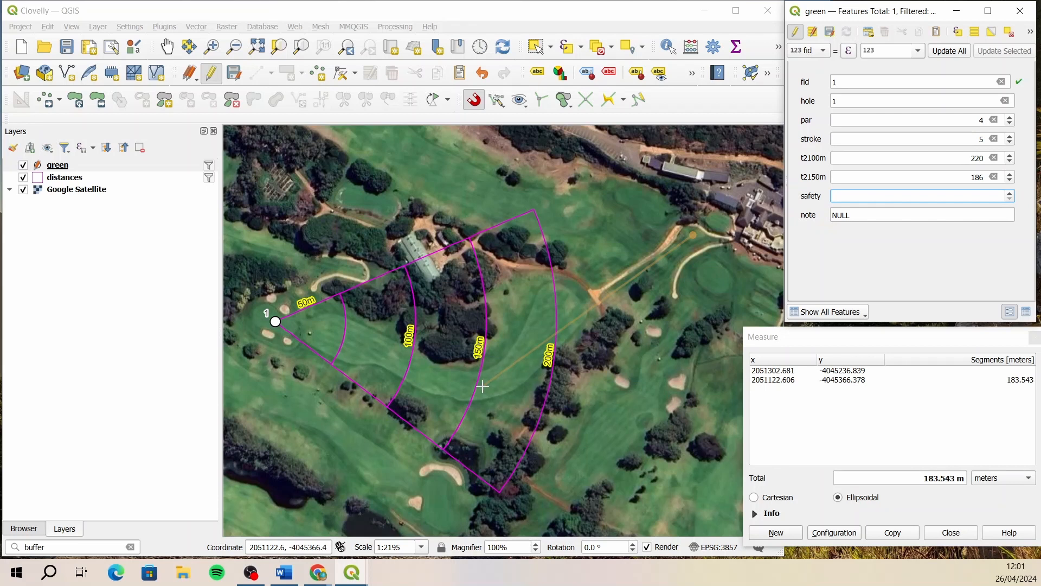
text(183)
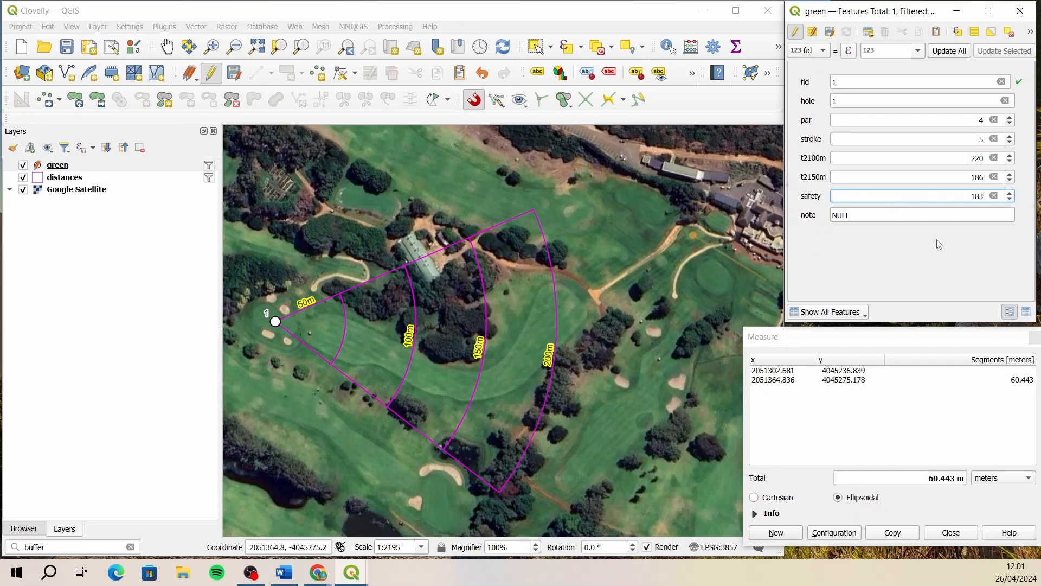
- Set hole 1's note to "214 to pond, 205 to carry bush righ side fairway.", save the edits and stop editing the layer
click(885, 219)
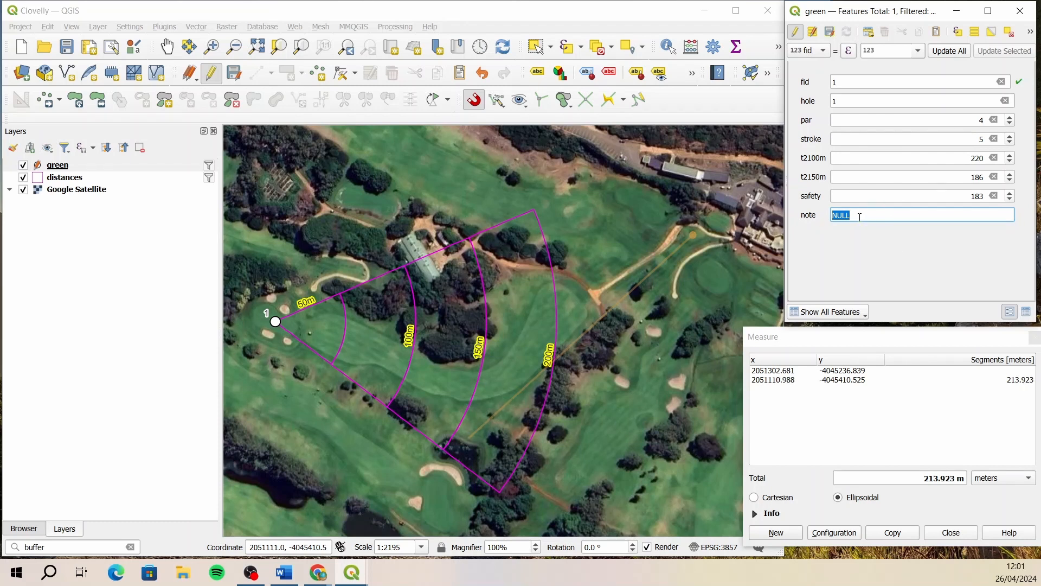
text(214 to pond,)
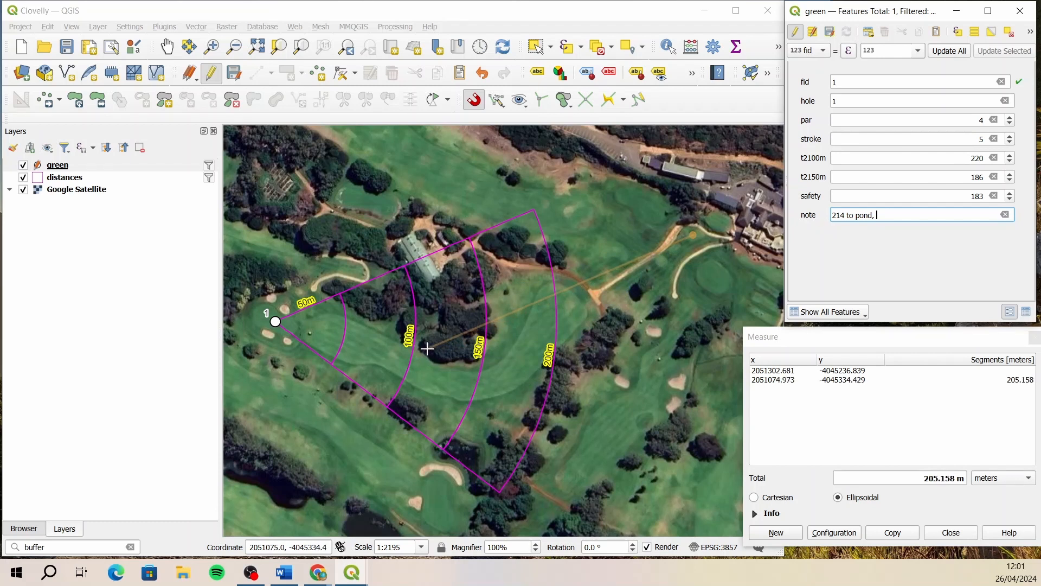
text(2)
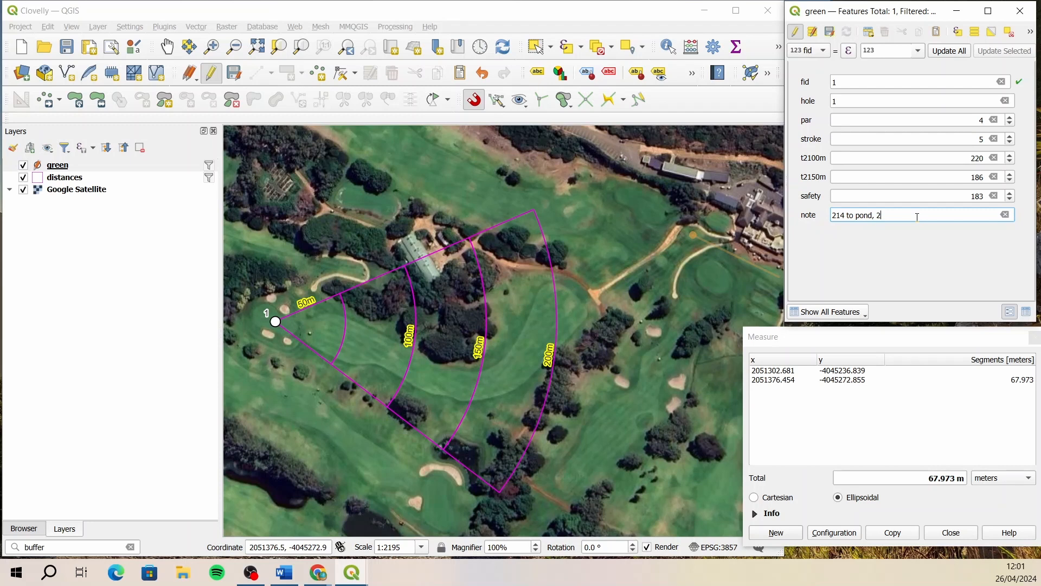
text(05 to carry bush righ side fairw)
text(ay.)
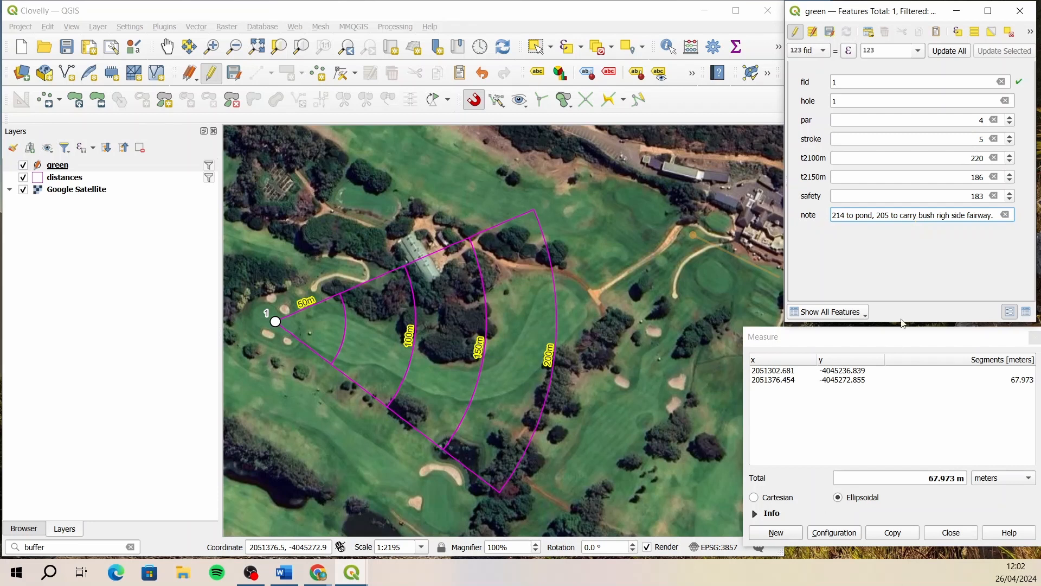
click(831, 33)
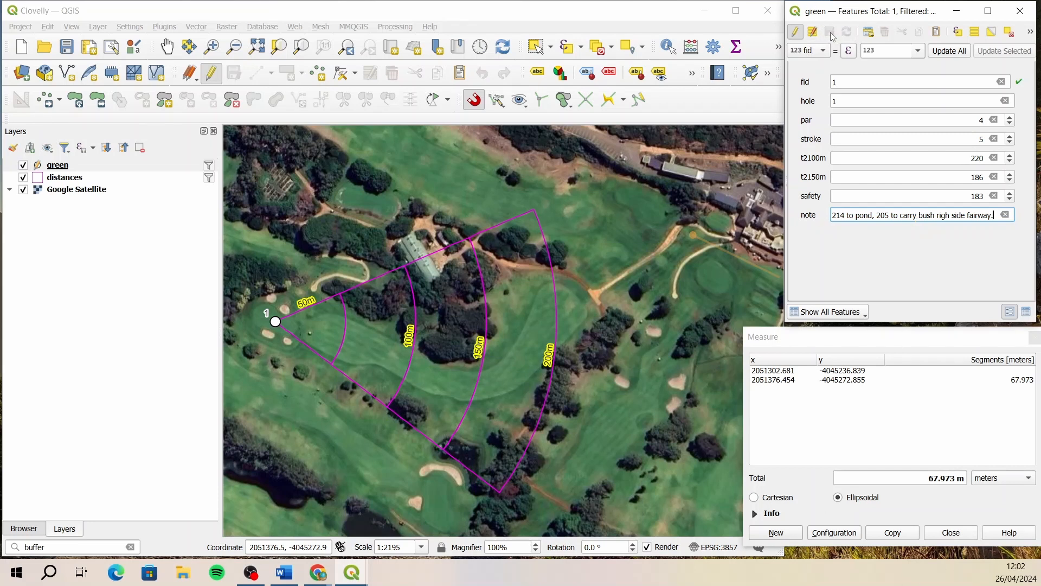
click(796, 33)
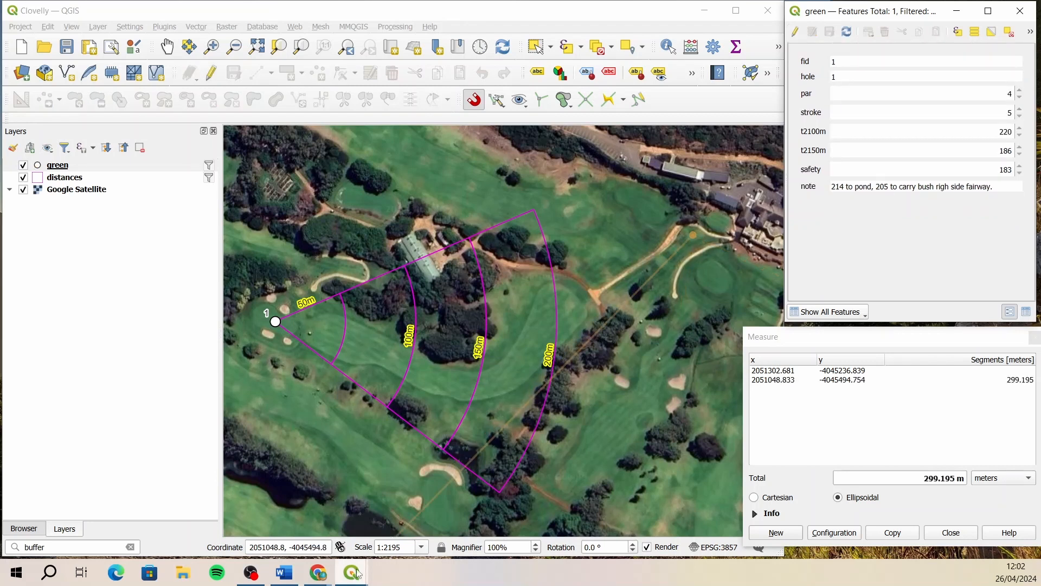
- Open the existing print layout named hole from the project's layouts
mouse_move(358, 573)
click(313, 510)
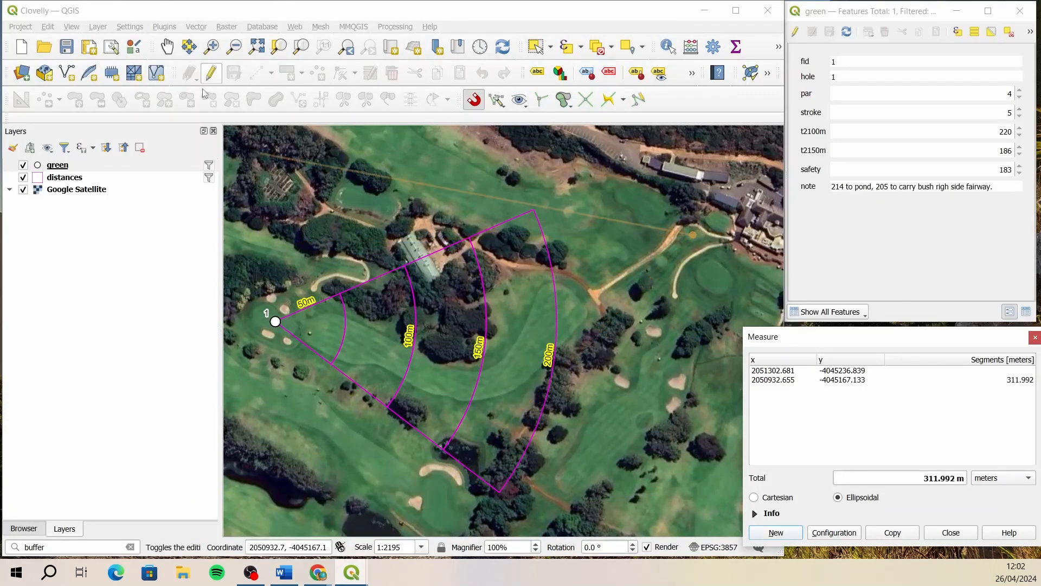
click(113, 48)
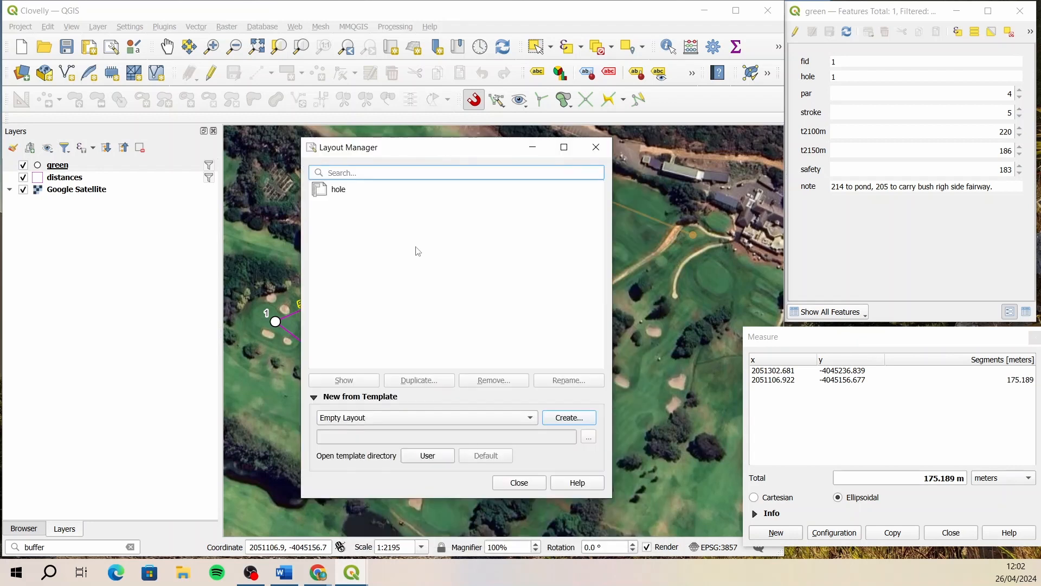
click(344, 194)
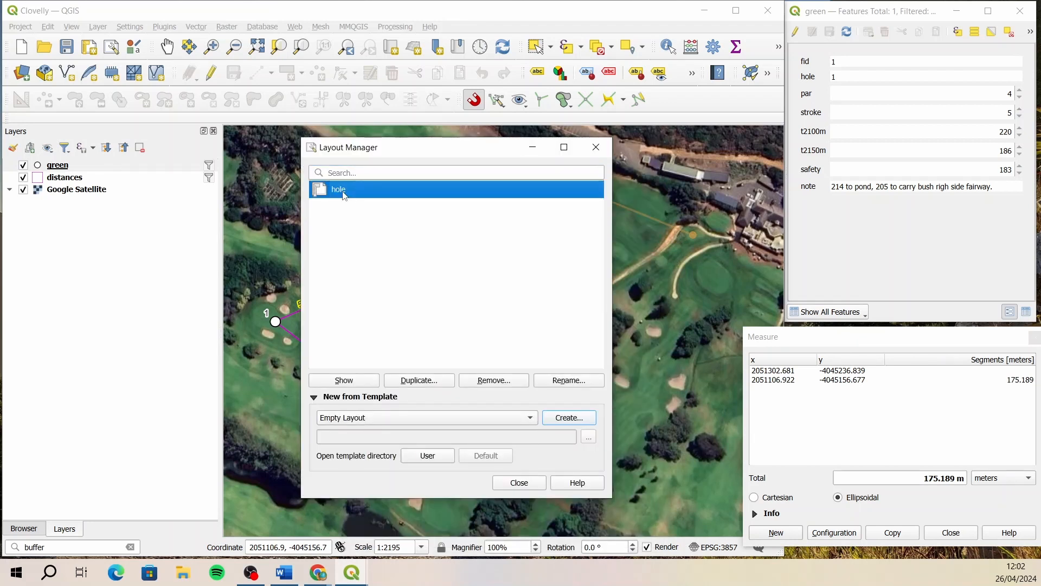
click(361, 381)
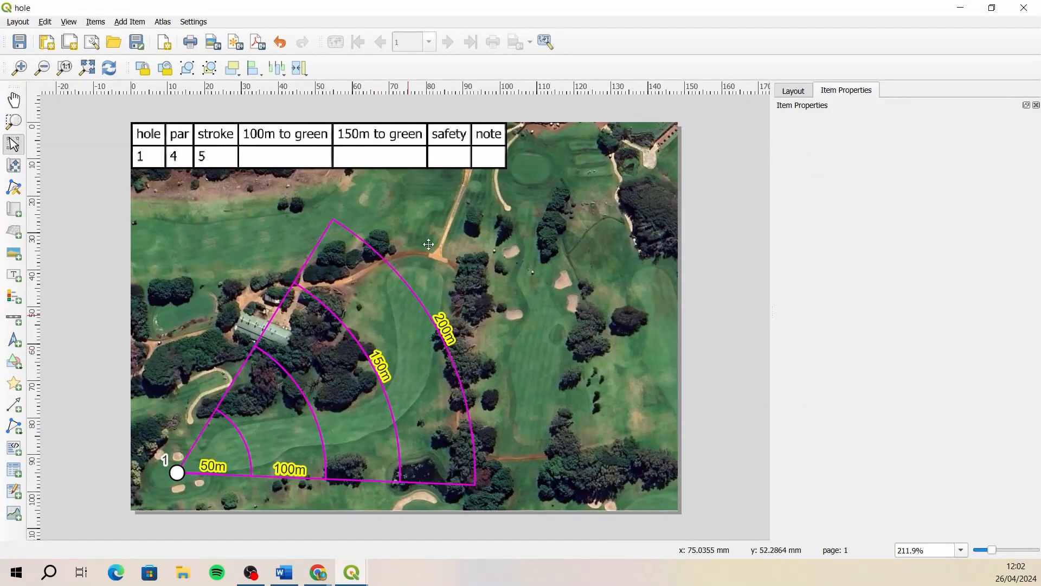
- Switch the layout's attribute table from the distances layer to the green layer as its source
click(464, 159)
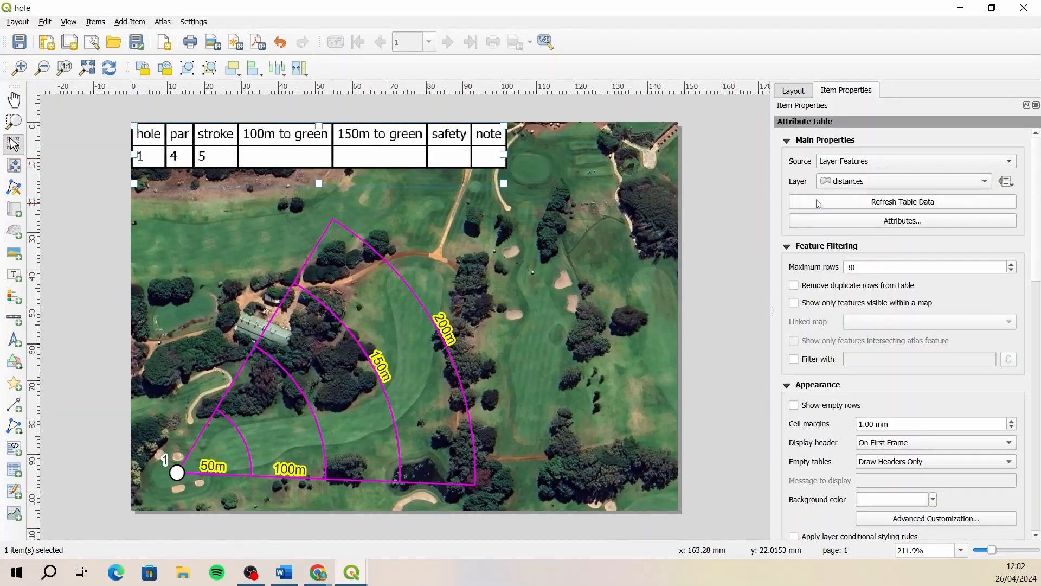
click(882, 204)
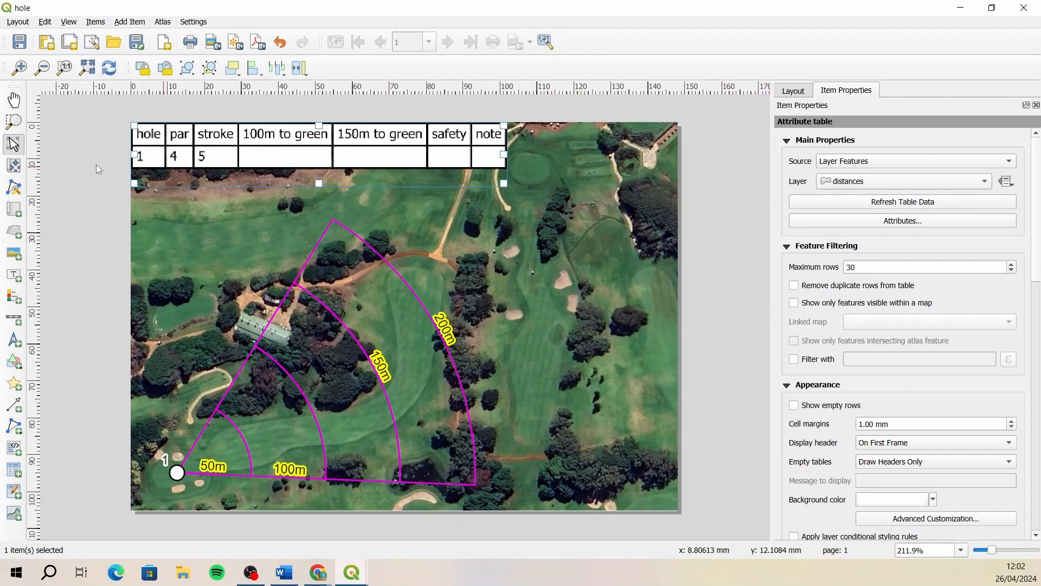
drag(505, 155, 580, 165)
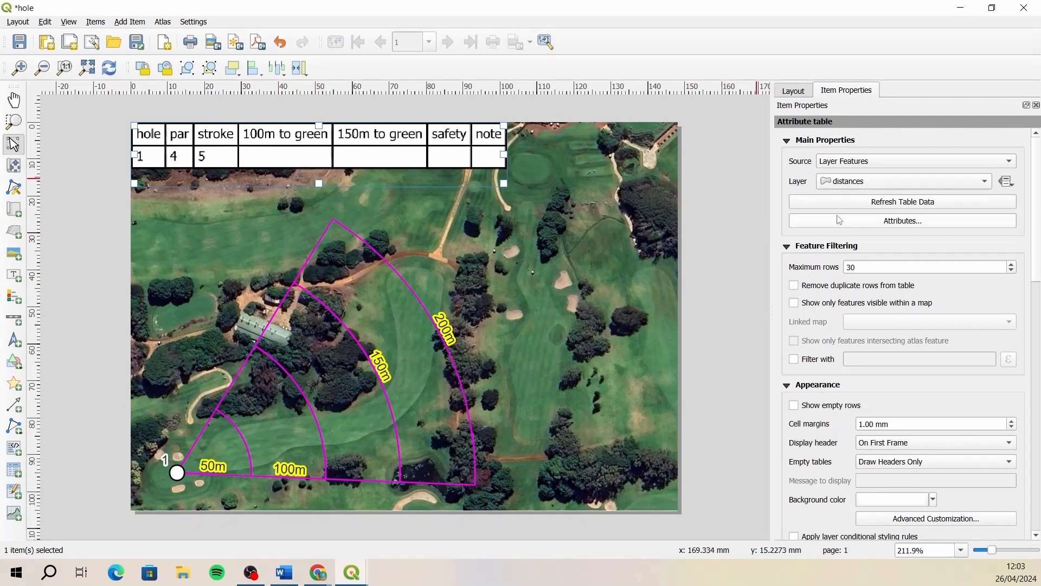
click(891, 182)
click(871, 185)
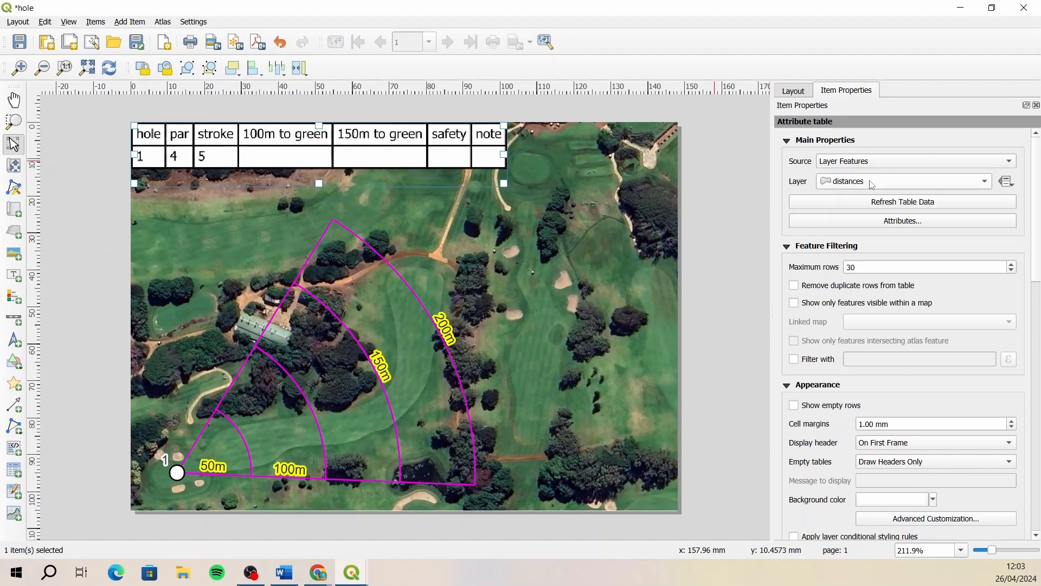
click(871, 181)
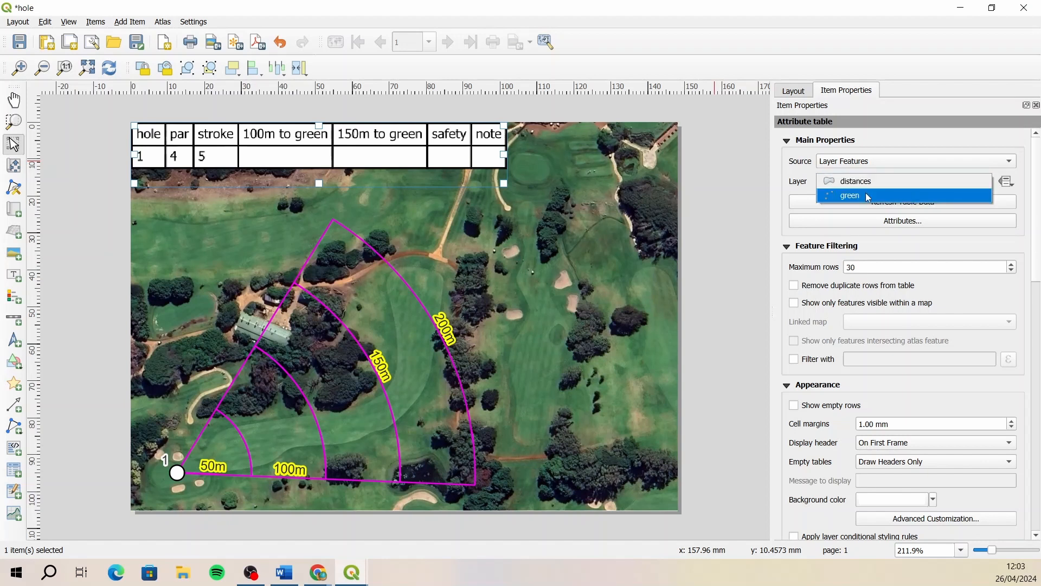
click(870, 195)
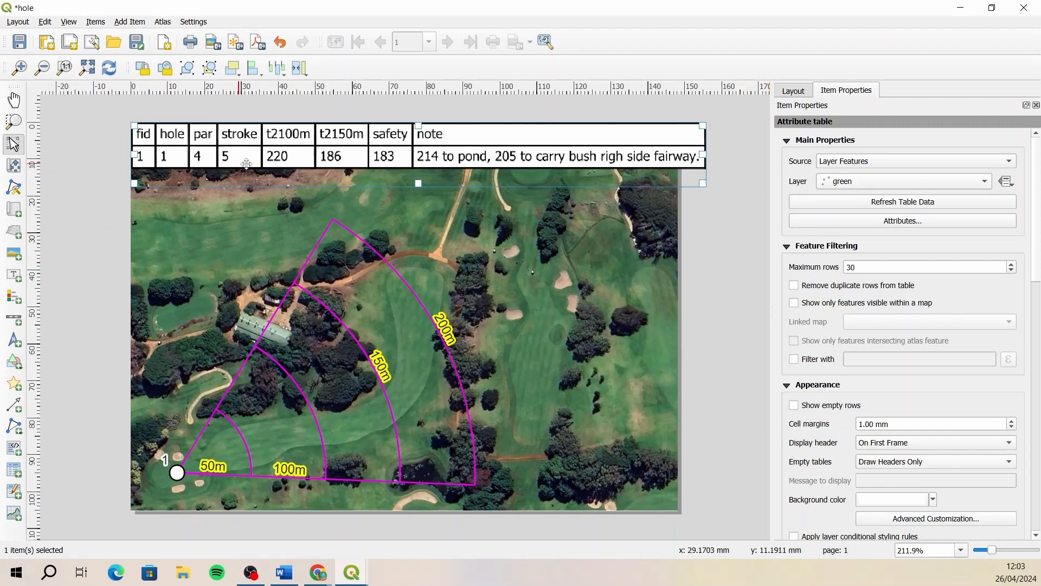
- Remove the fid column from the attribute table's columns
click(902, 221)
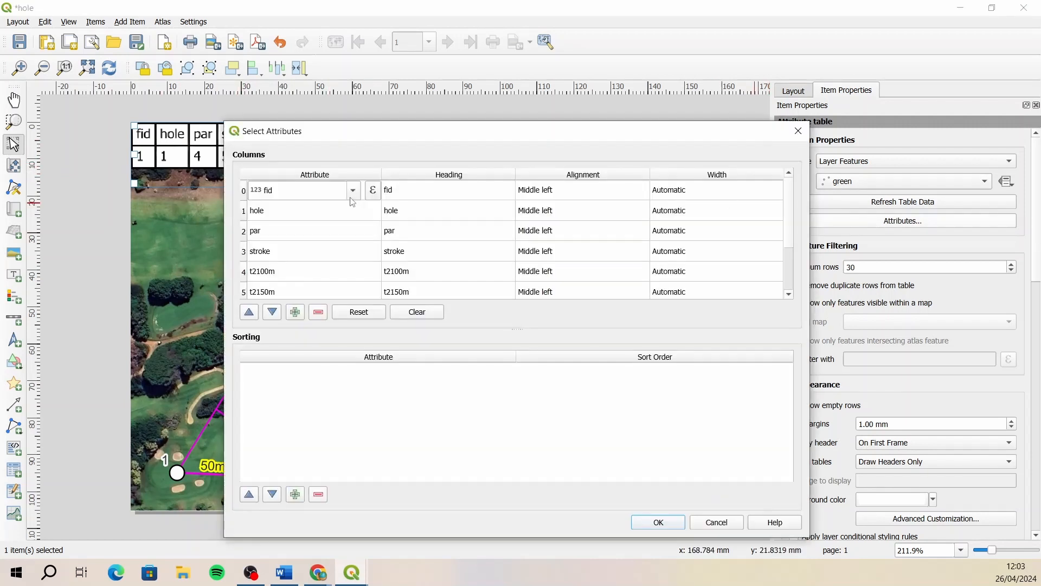
click(244, 195)
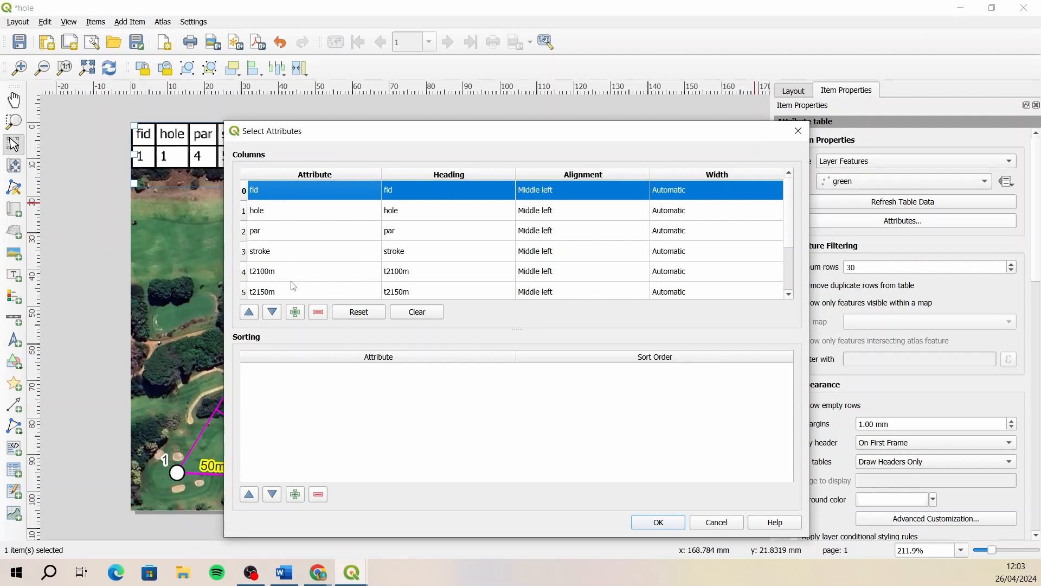
click(319, 312)
- Rename the t2100m and t2150m column headings to "tee to 100m" and "tee to 150m" and apply the column changes
double_click(421, 253)
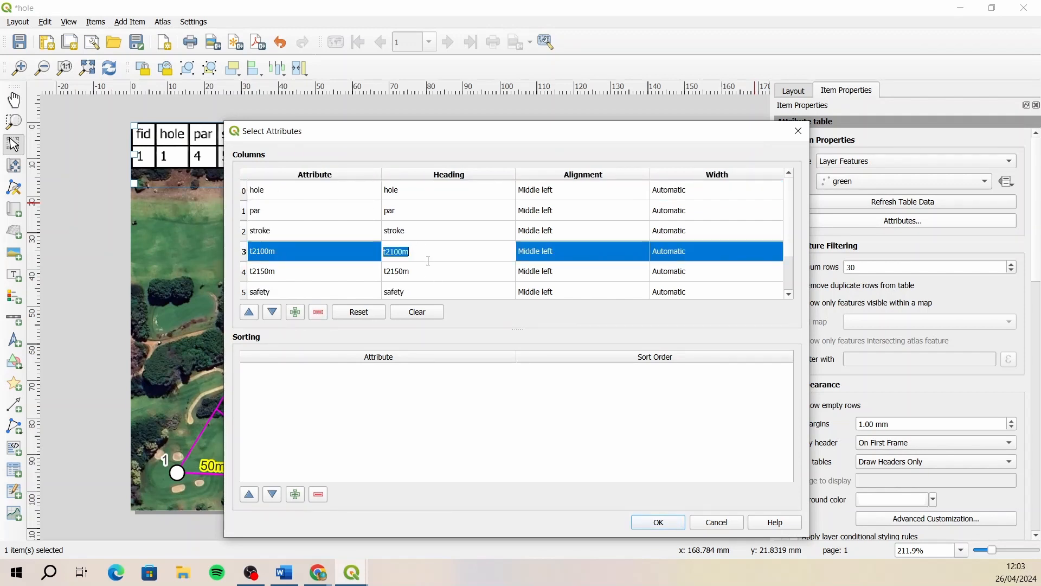
text(tee to 100m)
double_click(426, 270)
text(tee )
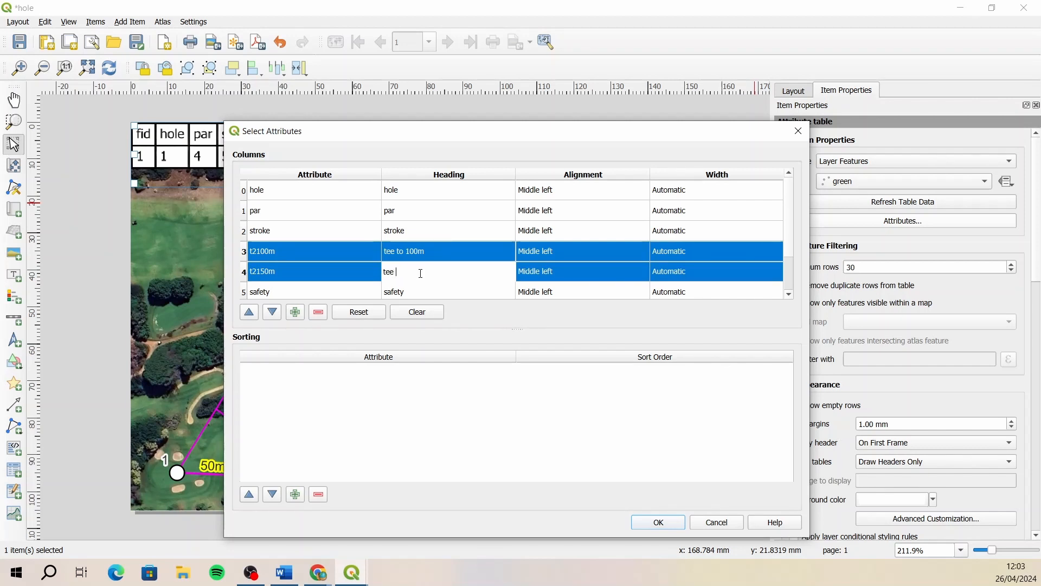
text(to 150m)
scroll(791, 260, down, 1)
scroll(788, 271, up, 1)
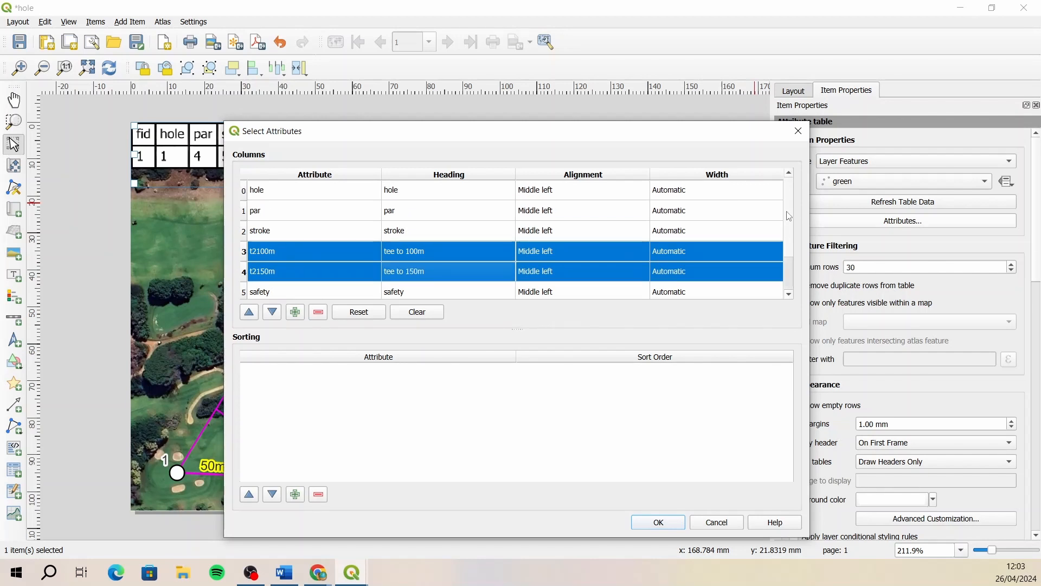
scroll(787, 275, down, 1)
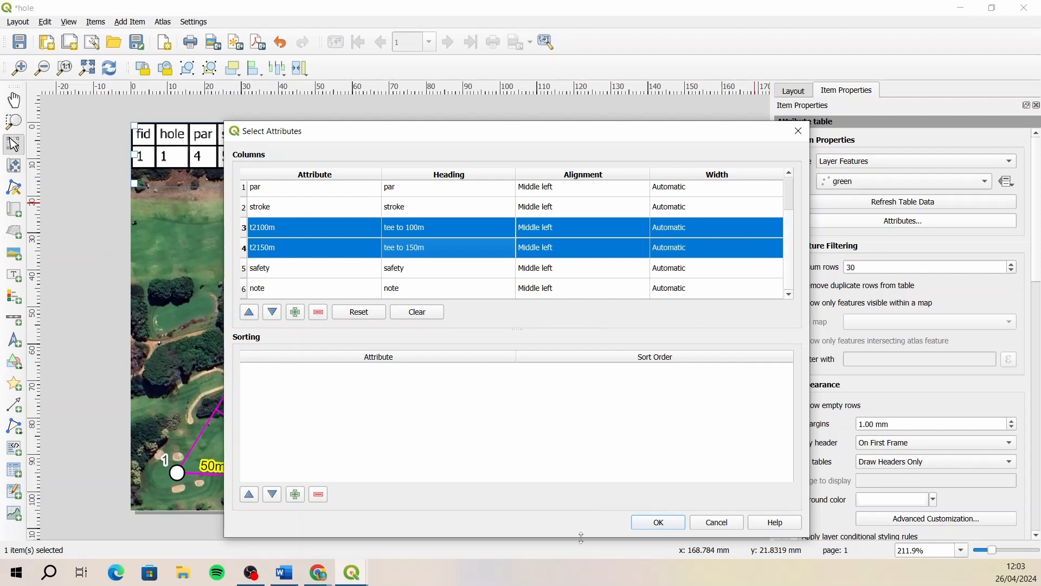
click(657, 524)
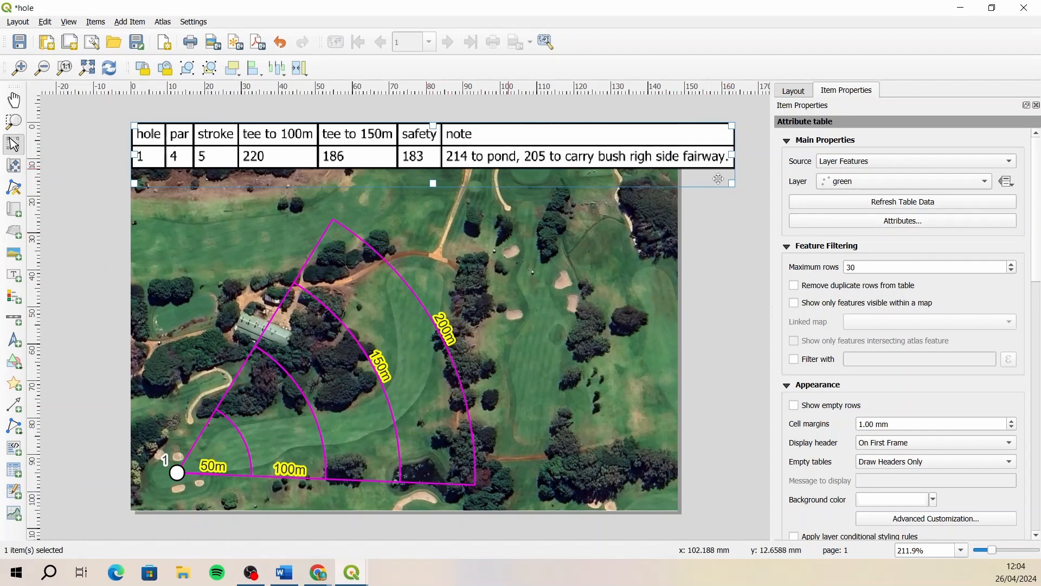
- Try to wrap the table's long note by setting oversized text to Wrap Text and the wrap text value to 15
click(879, 221)
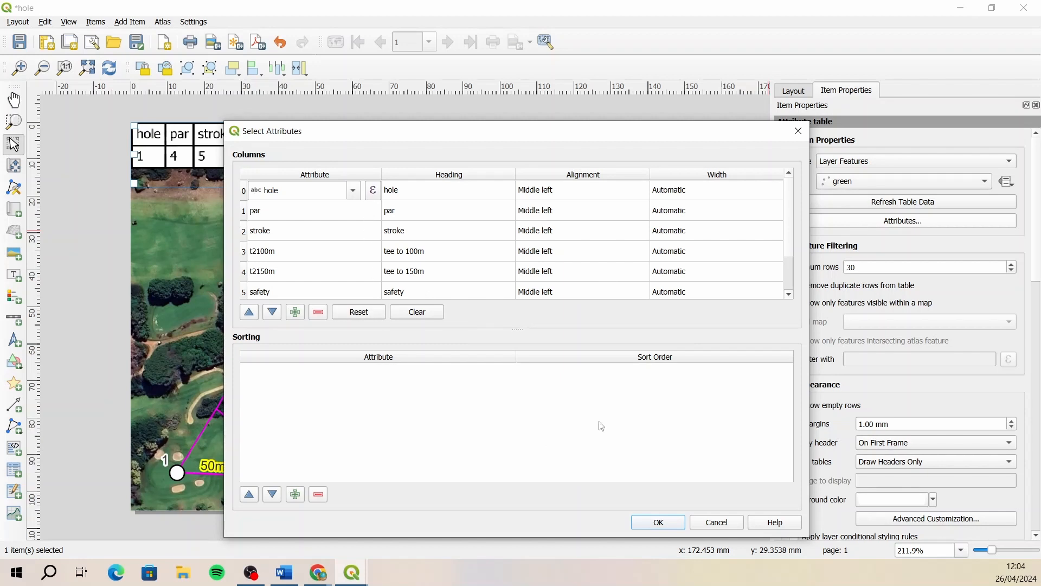
click(670, 524)
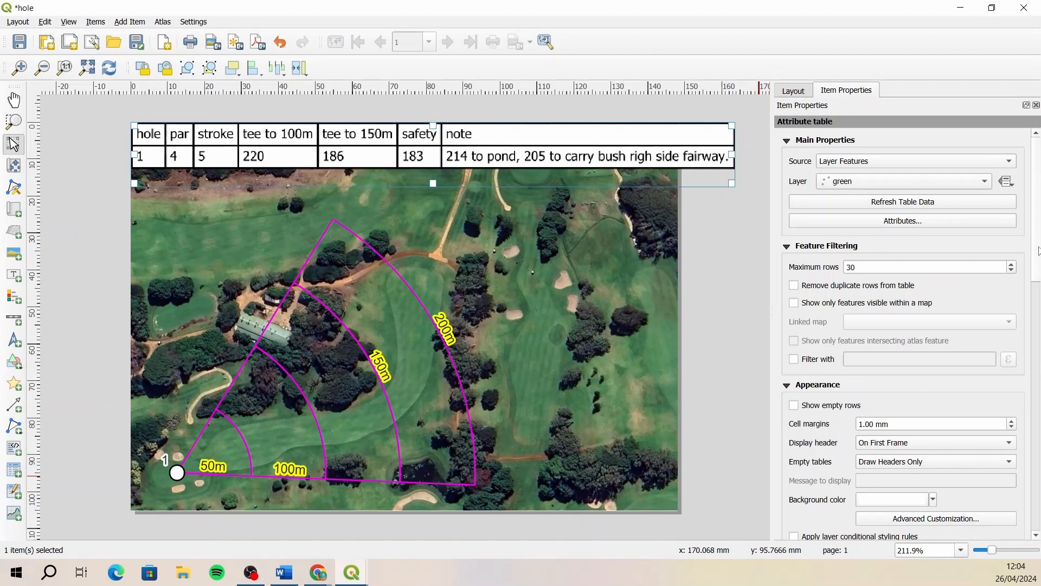
scroll(1037, 356, down, 5)
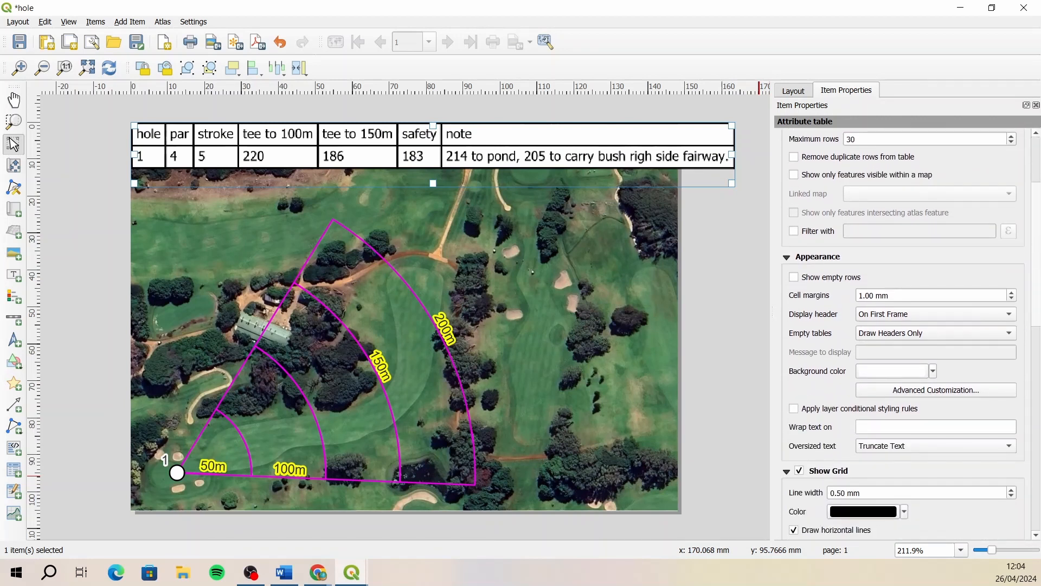
scroll(958, 342, down, 2)
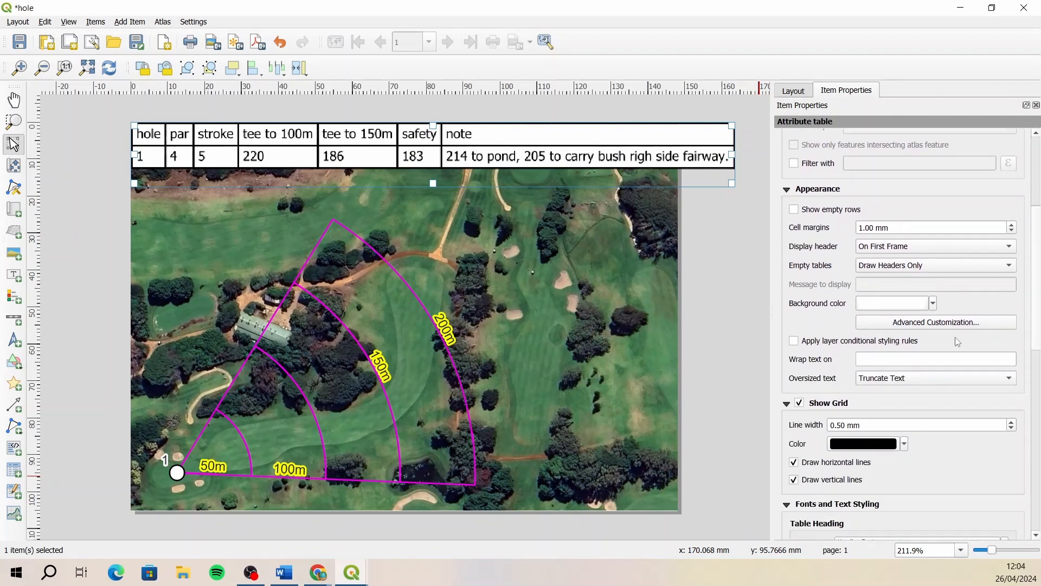
click(931, 378)
click(908, 392)
scroll(1036, 350, up, 5)
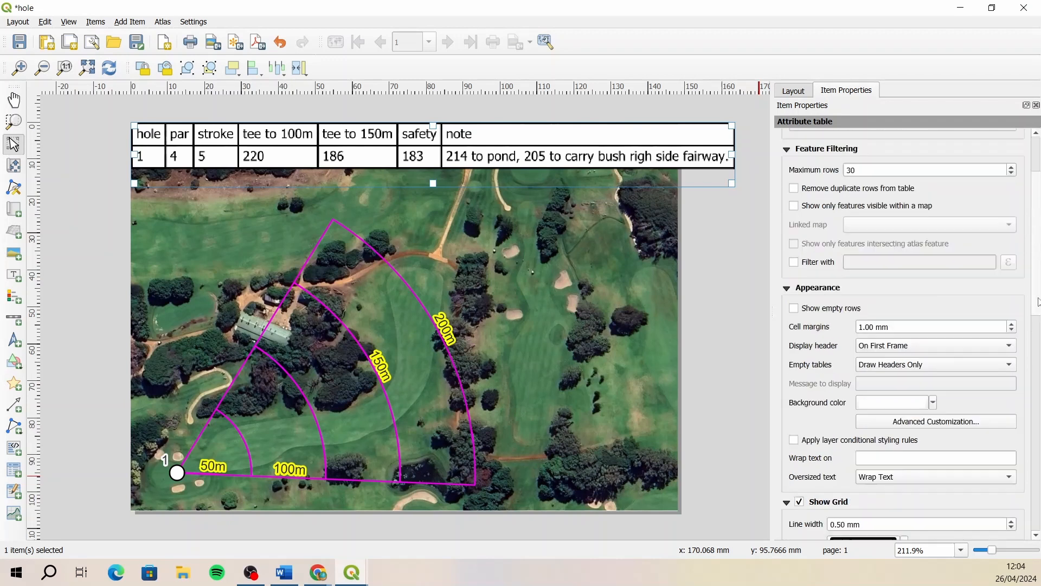
scroll(1039, 324, down, 3)
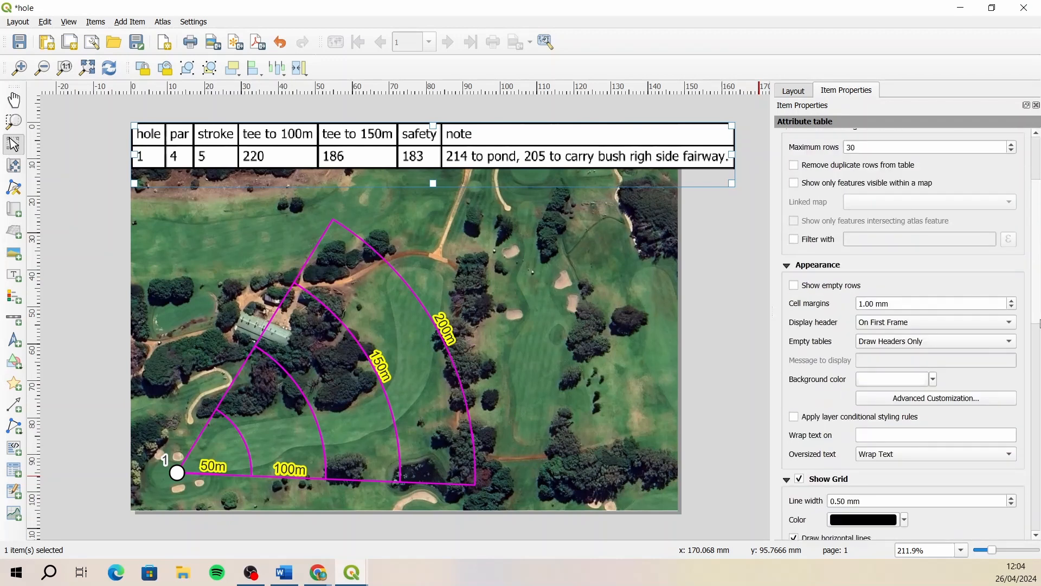
click(890, 432)
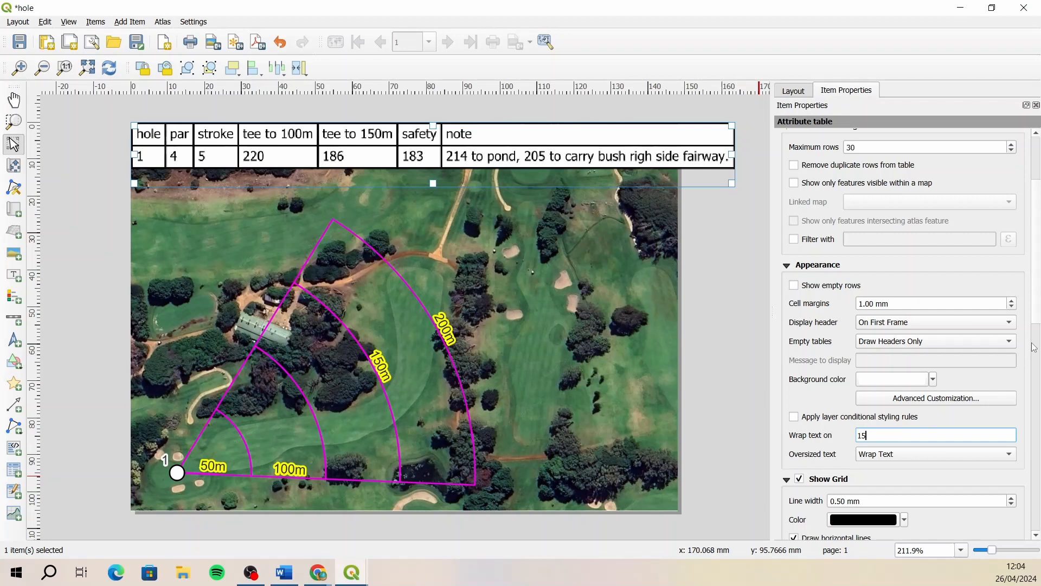
drag(1036, 299, 1035, 249)
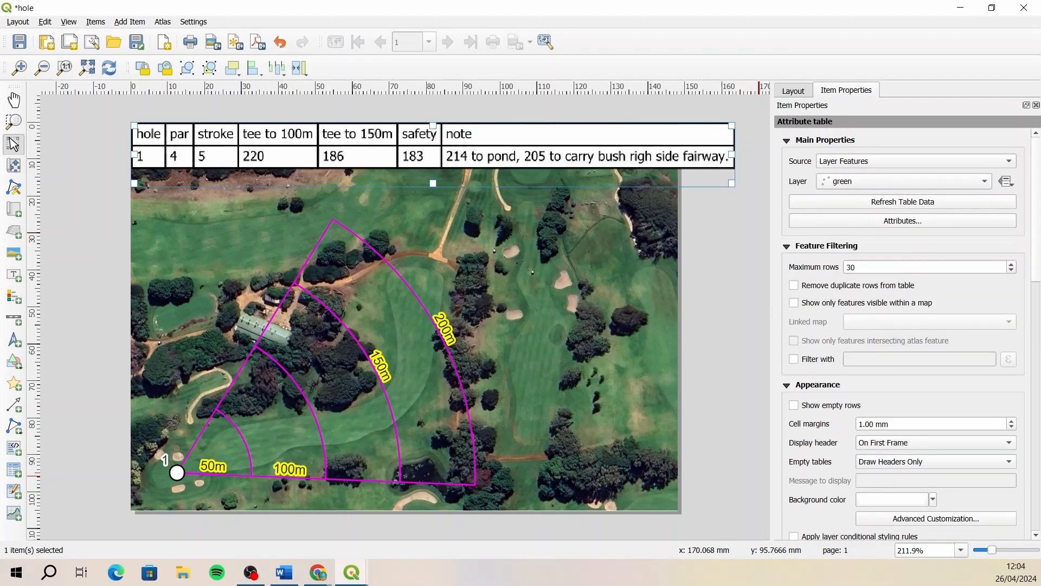
drag(1036, 234, 1037, 342)
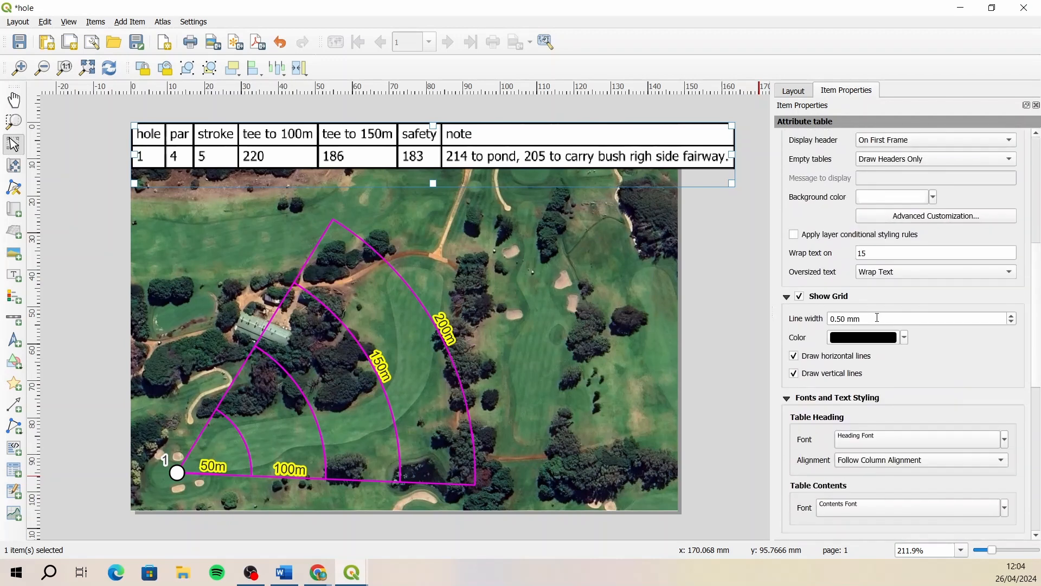
- Clear the table's wrap text value and return oversized text to Truncate Text
double_click(882, 254)
key(BackSpace)
click(944, 272)
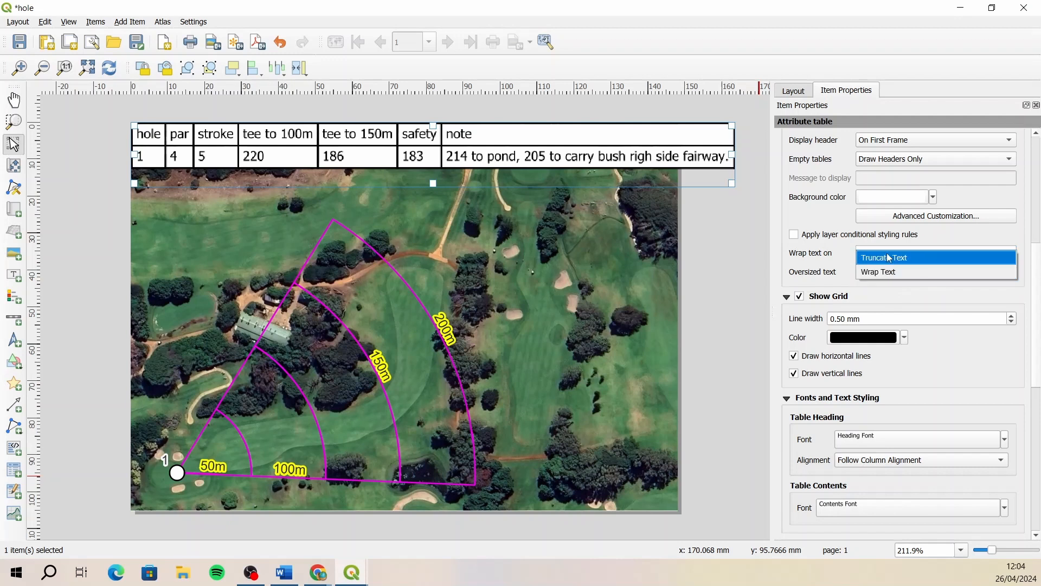
click(949, 257)
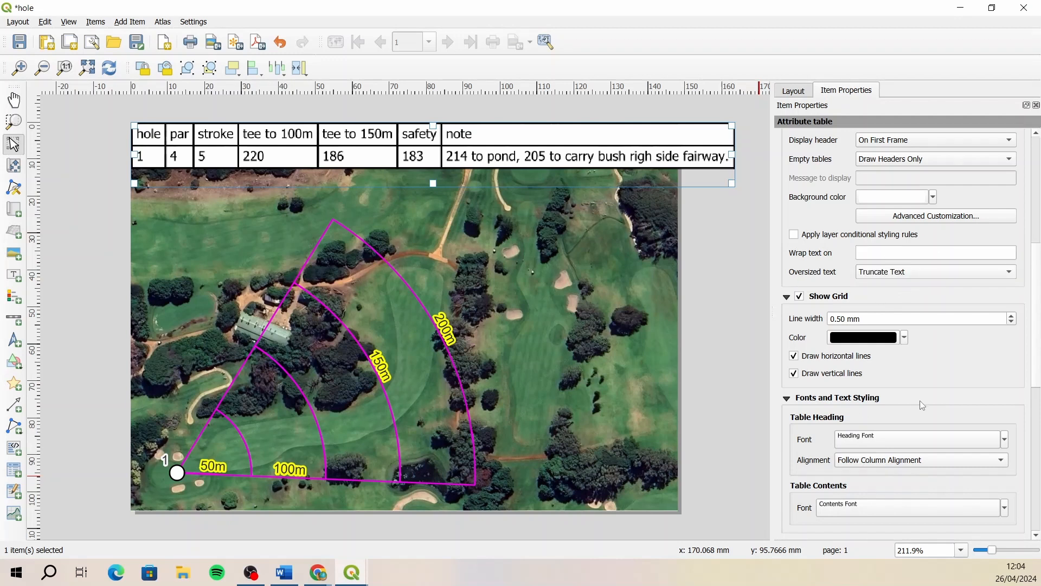
- Set the table contents font size to 9 points and extend the table frame slightly downward
click(906, 513)
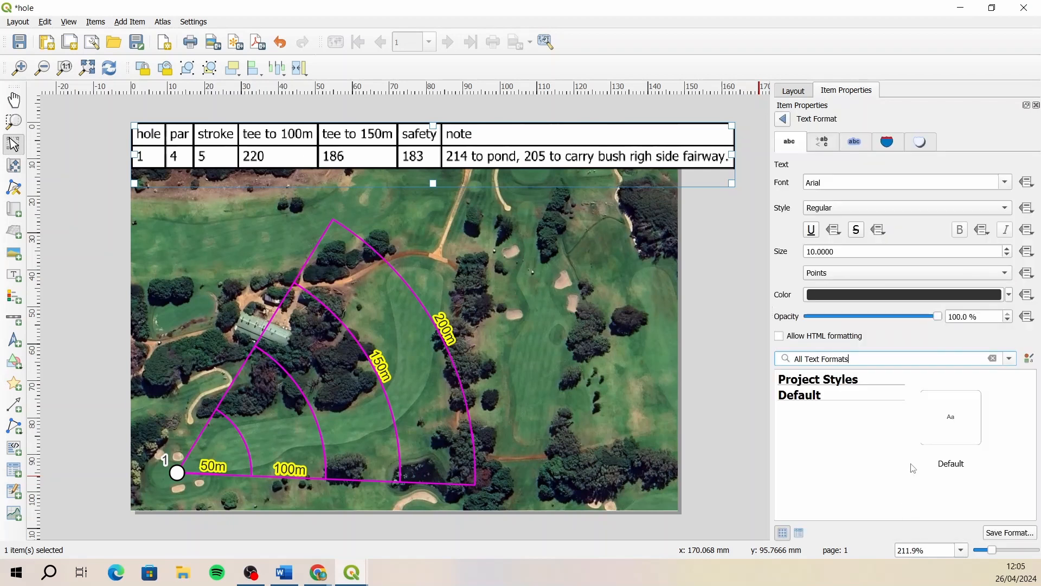
drag(844, 252, 734, 252)
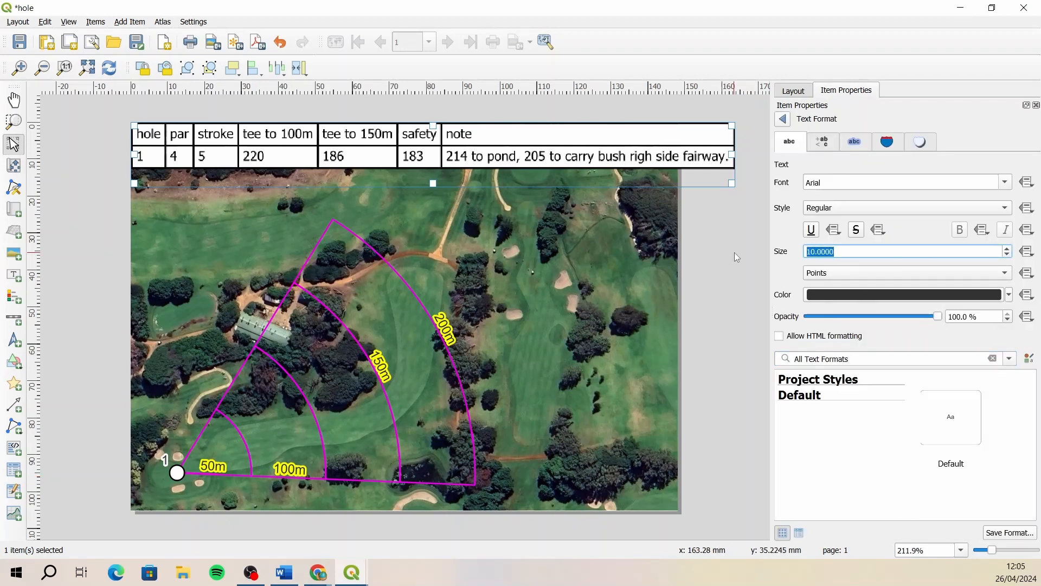
text(9)
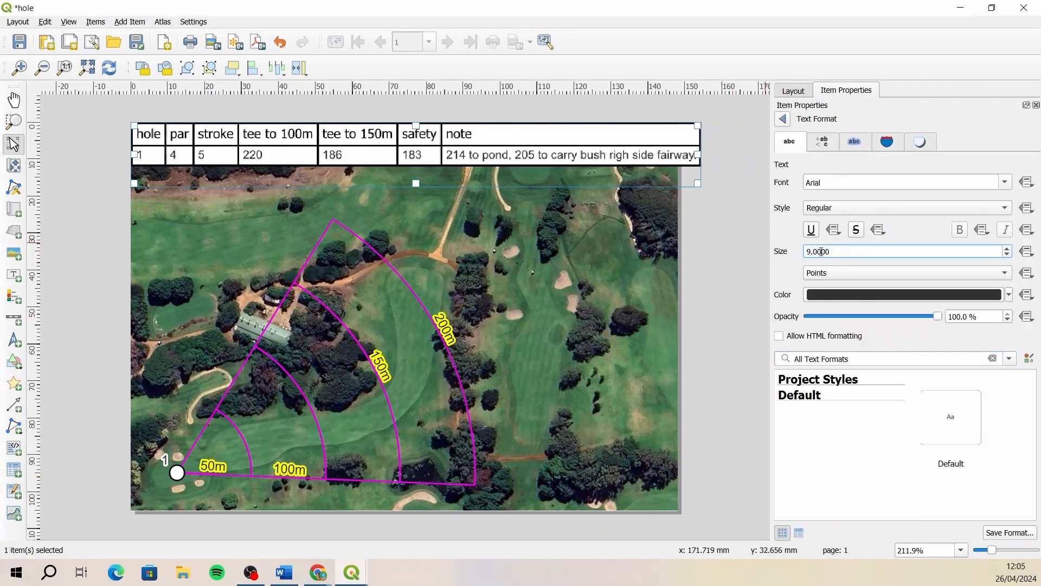
mouse_move(416, 183)
mouse_down()
mouse_move(416, 218)
mouse_move(416, 191)
mouse_up()
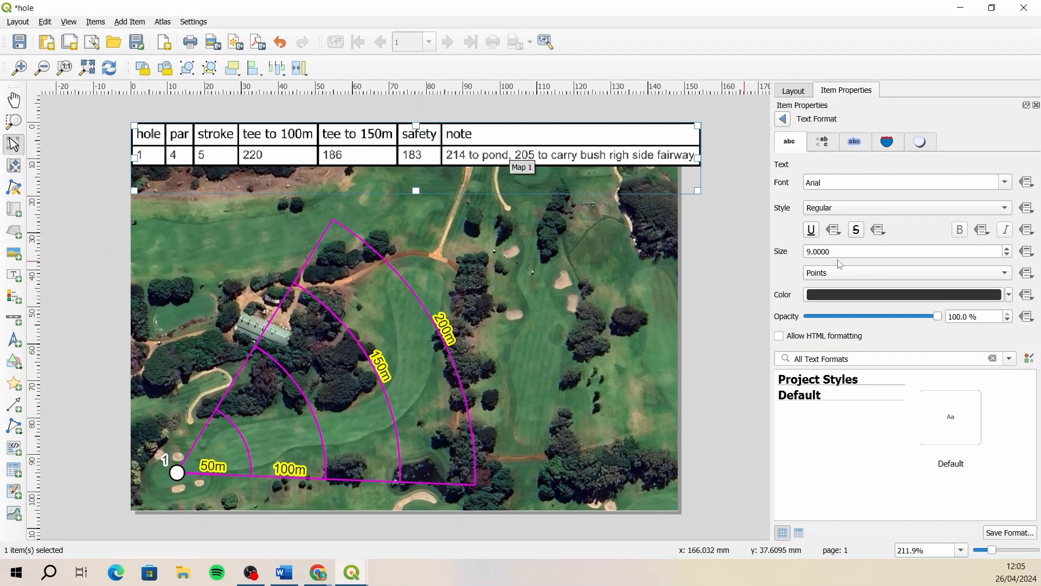
- Set the table contents font size to 8 points
drag(838, 251, 773, 254)
text(8)
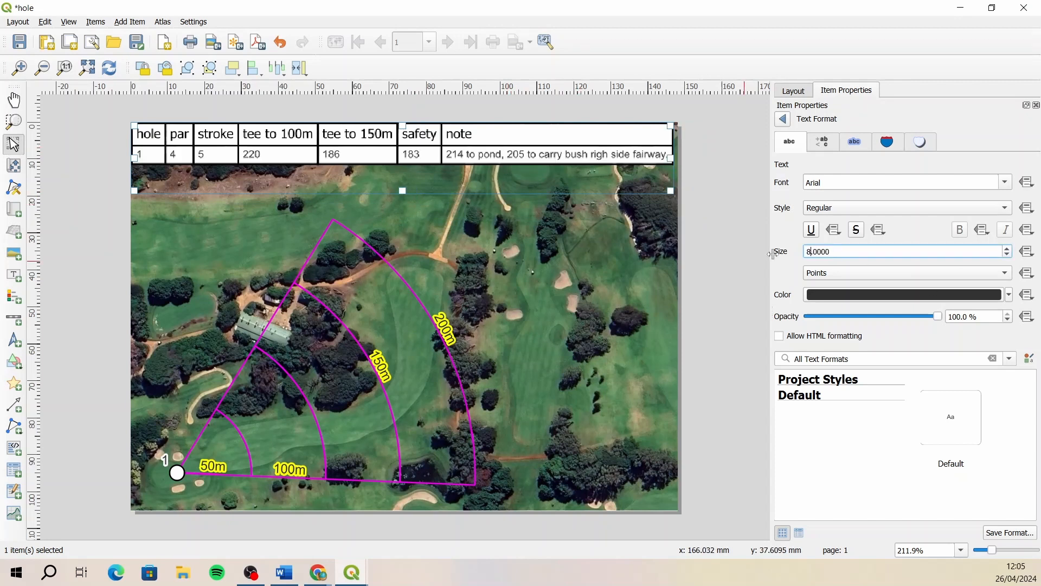
click(731, 233)
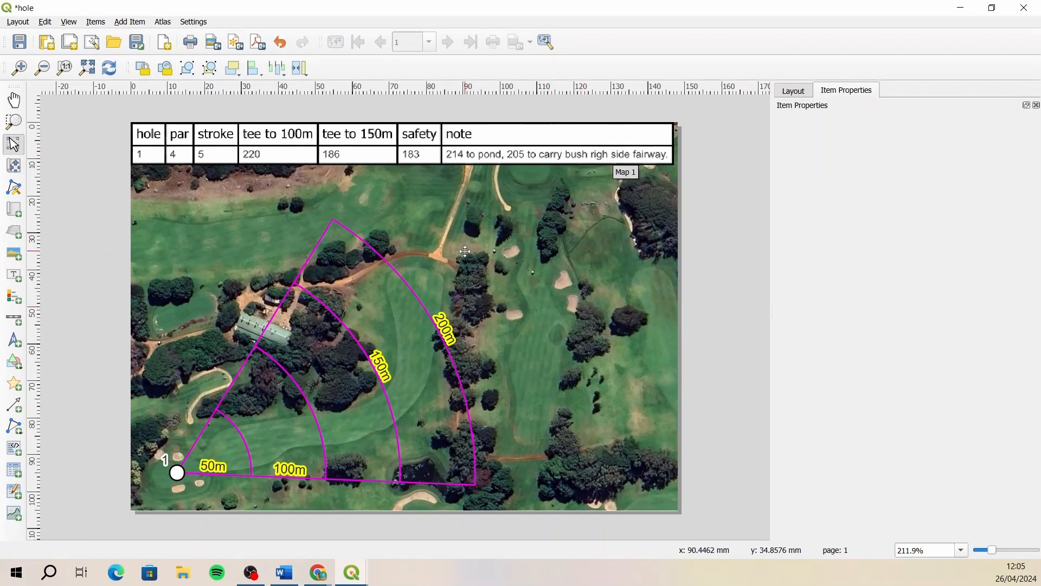
- Export the layout as a JPEG image named hole1.jpeg in the Clovelly folder at 200 dpi
click(212, 42)
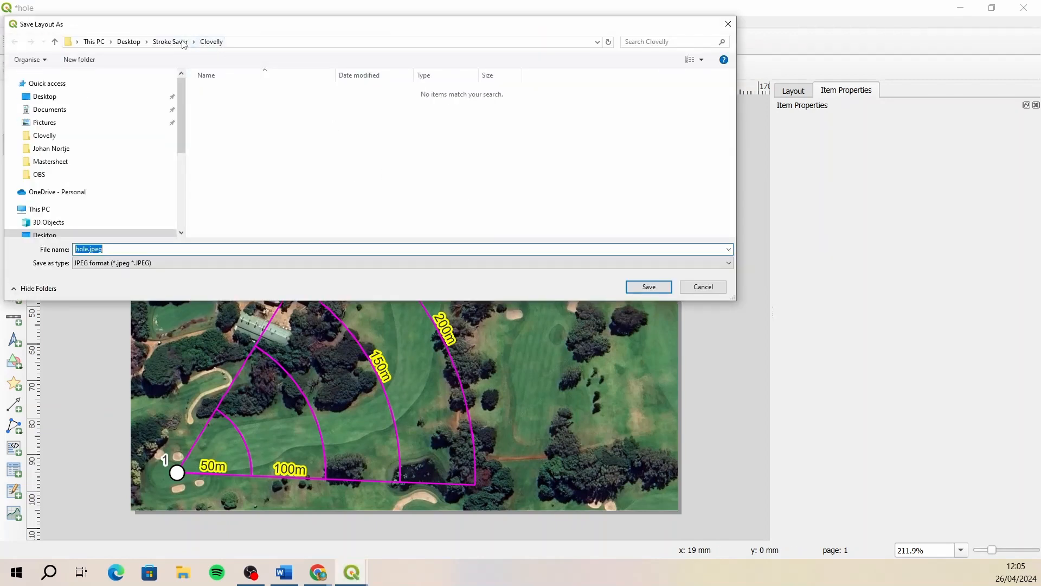
click(89, 248)
text(1)
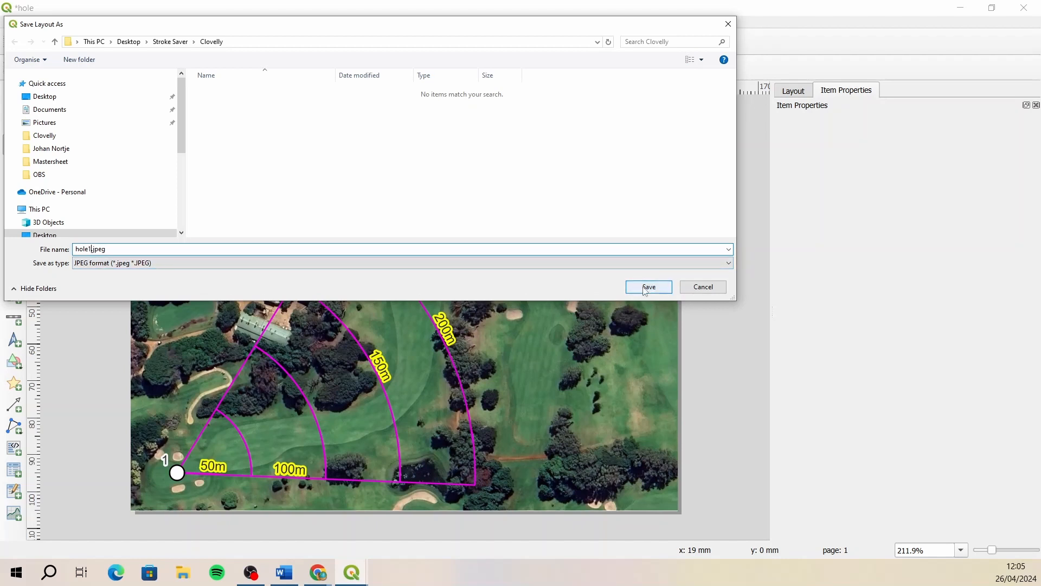
click(648, 287)
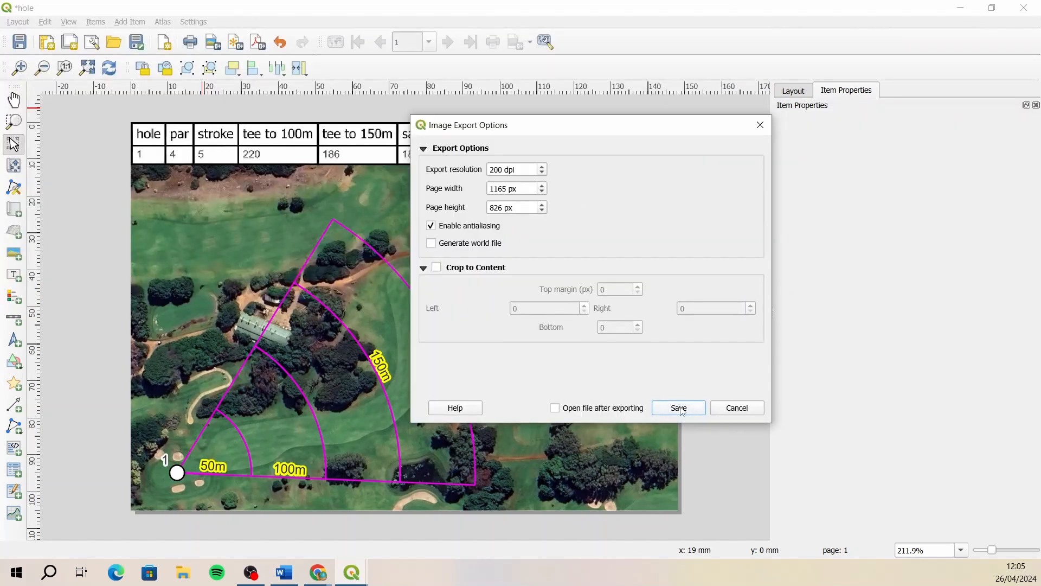
click(680, 408)
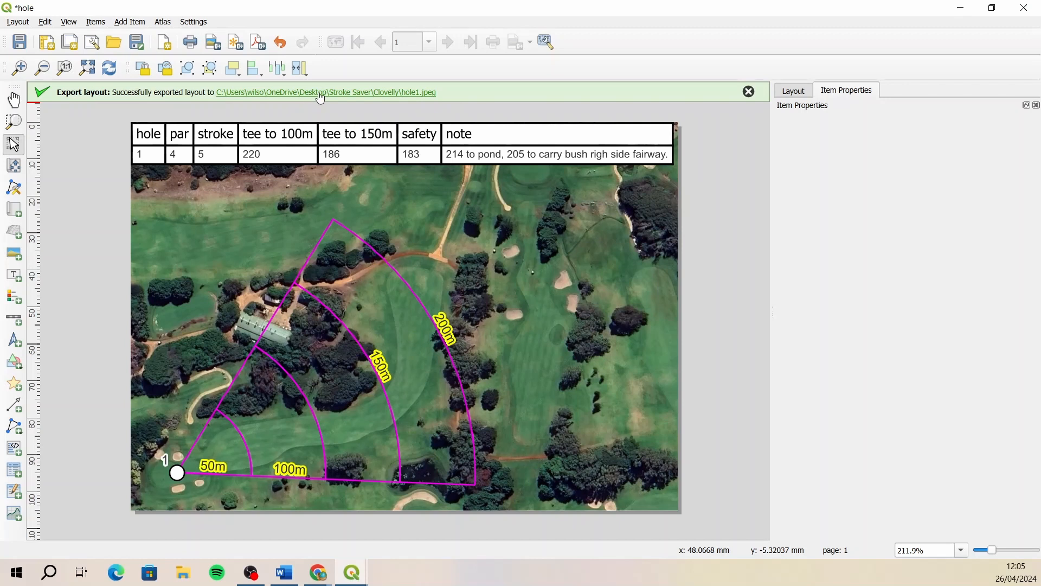
- Open the exported hole1.jpeg to check it, and close the image and its folder window
click(363, 96)
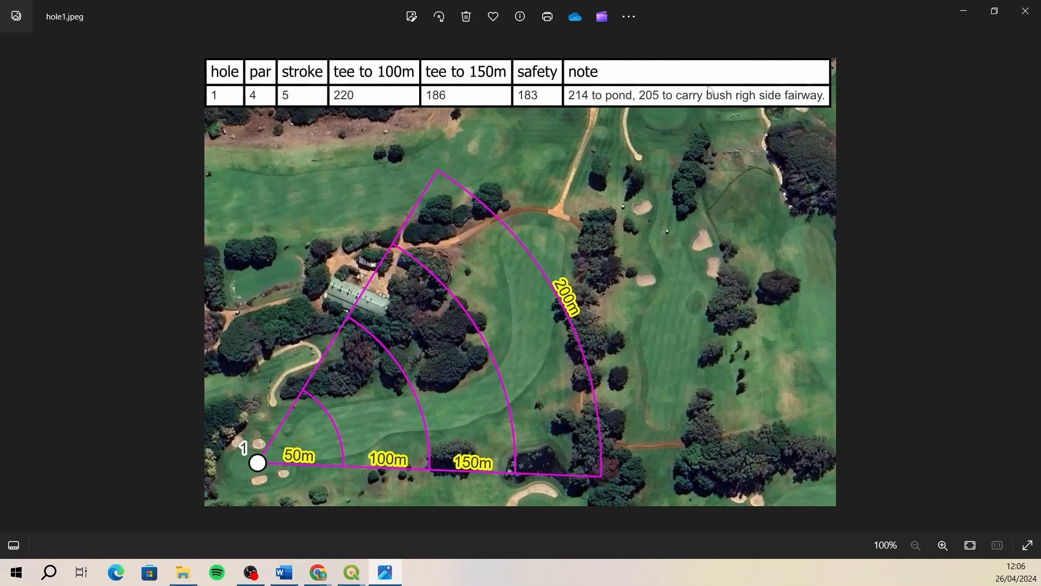
click(1025, 11)
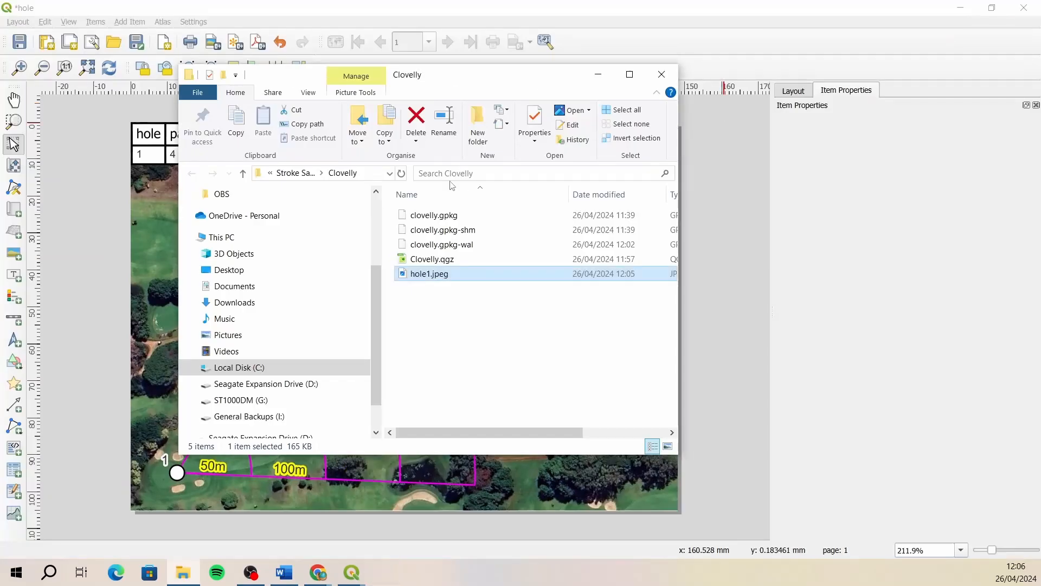
click(662, 74)
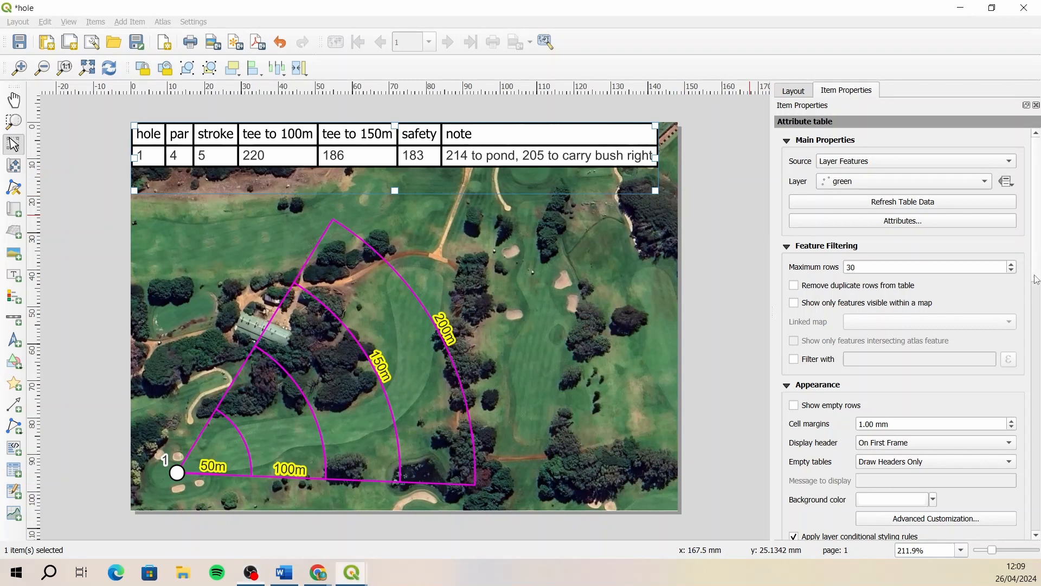
- Shade the attribute table's header row with the grey background color #aaaba8 and apply it
drag(1036, 264, 1037, 237)
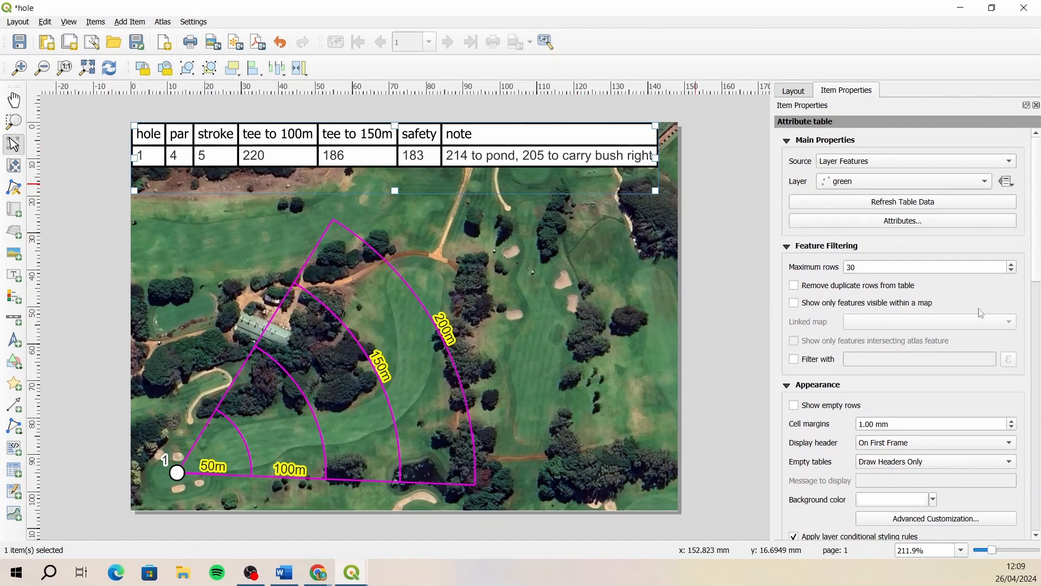
drag(1036, 235, 1030, 286)
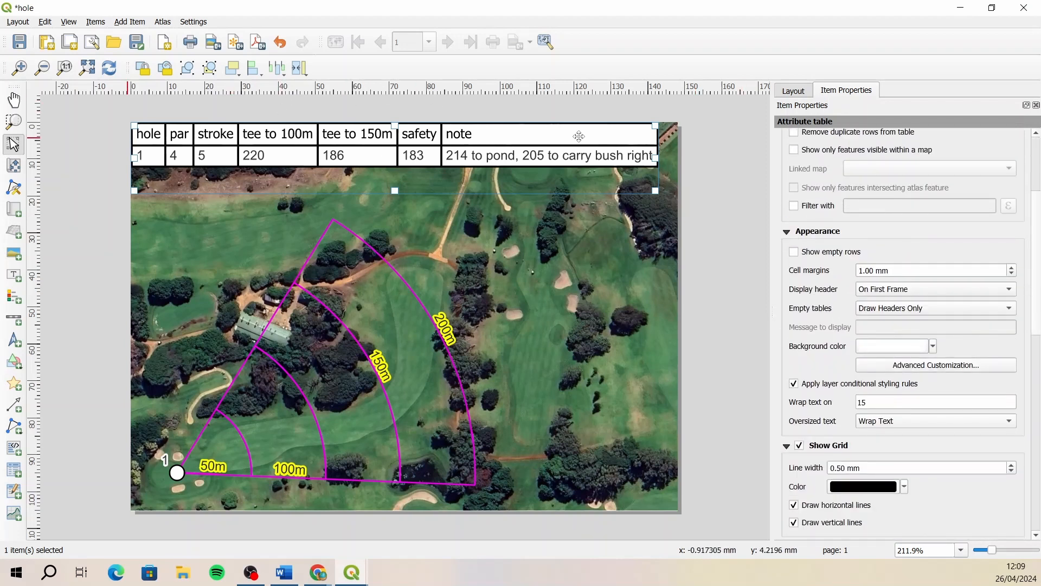
click(935, 368)
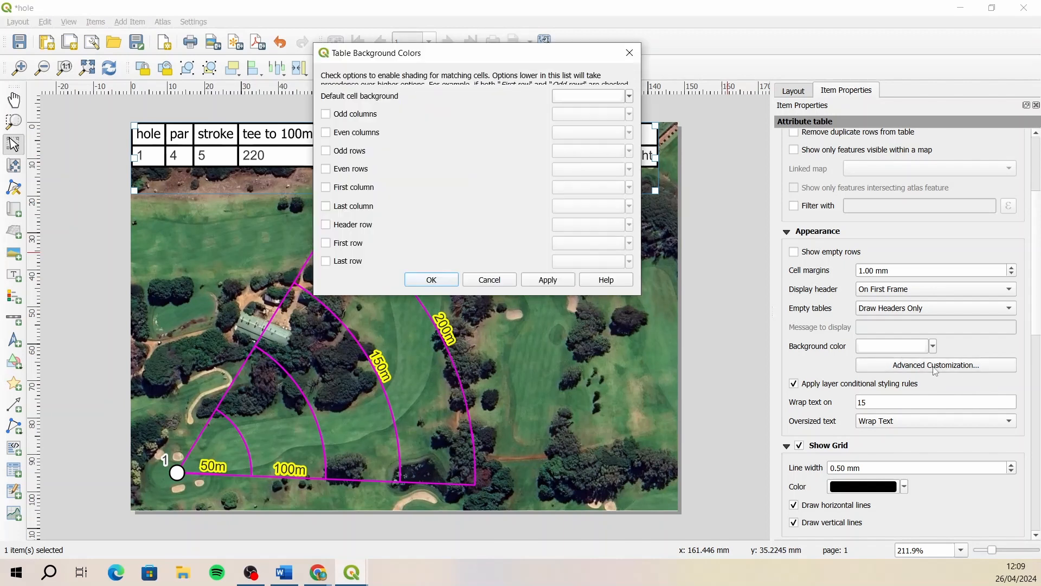
click(326, 224)
click(606, 229)
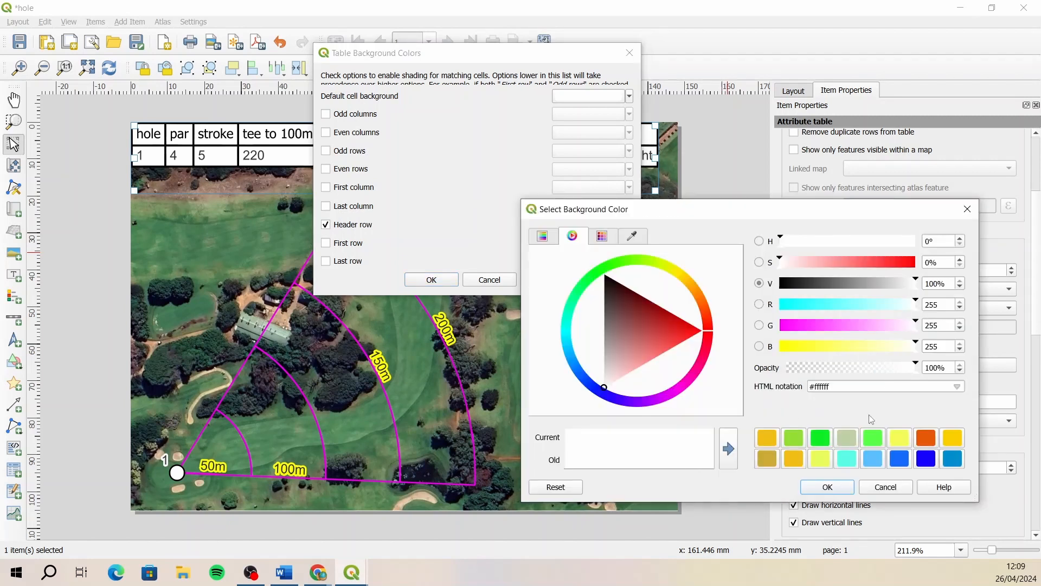
click(846, 437)
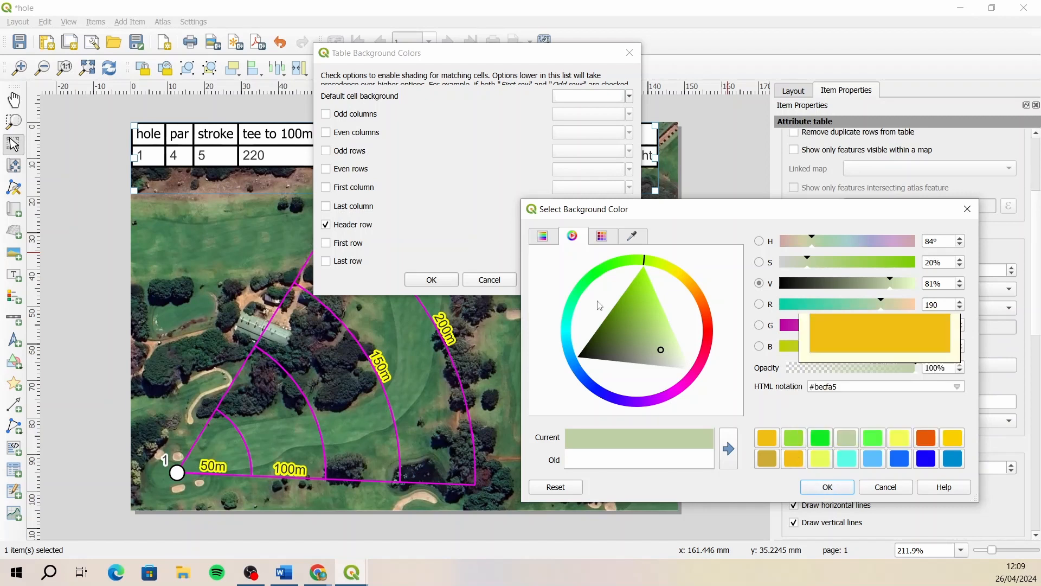
click(635, 361)
click(652, 364)
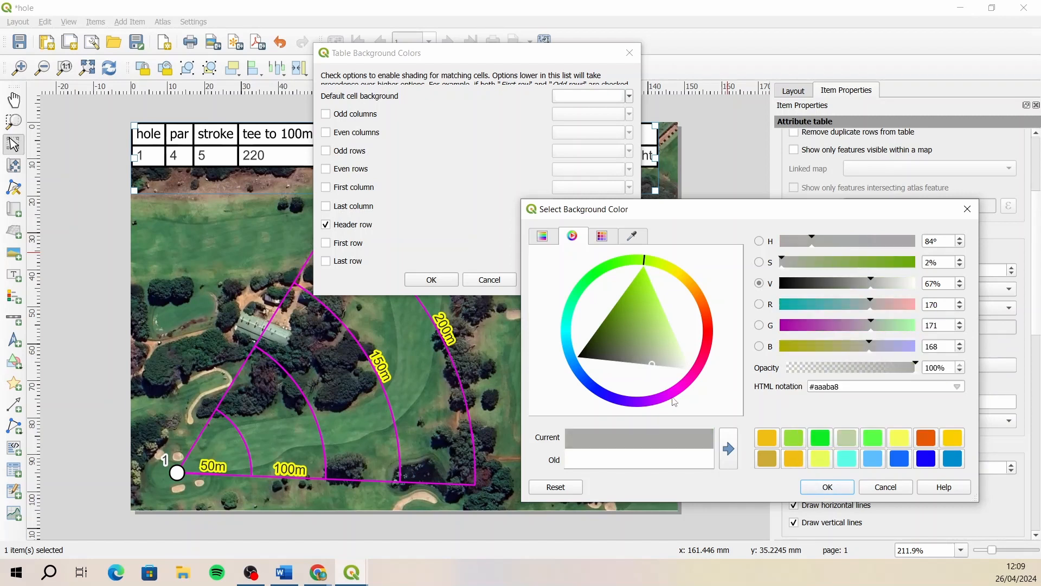
click(828, 487)
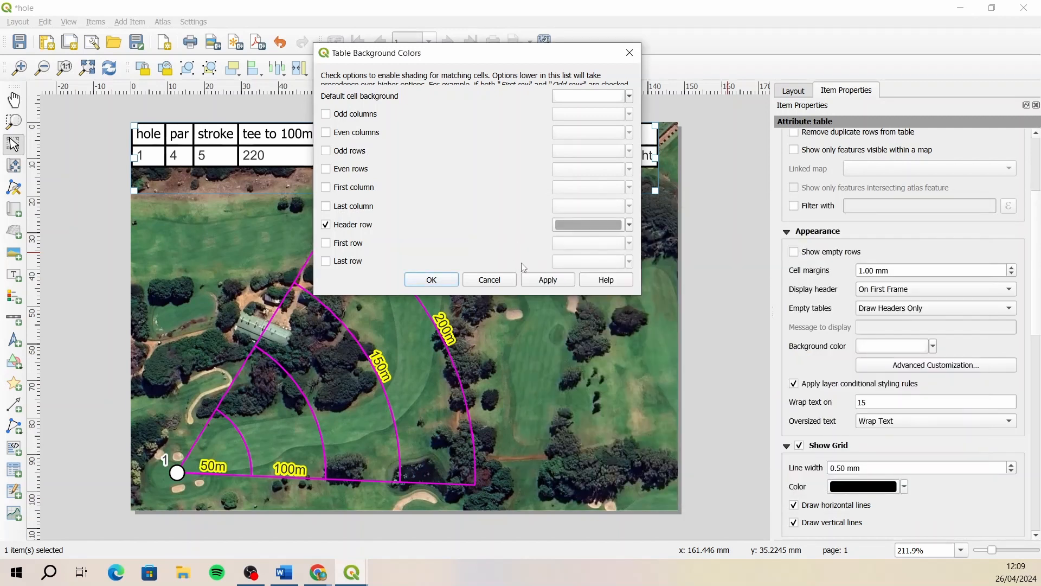
click(551, 281)
click(432, 279)
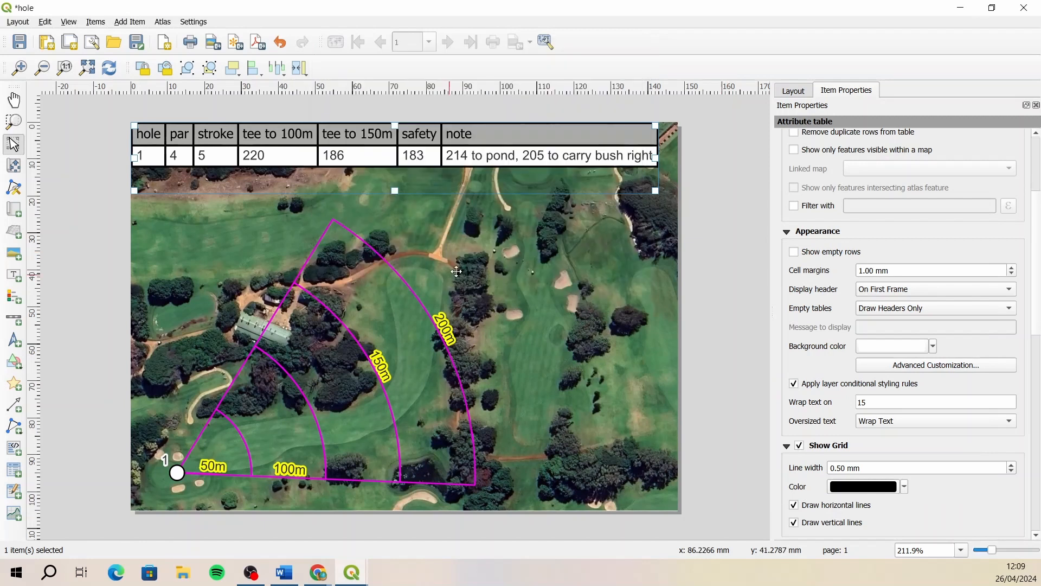
click(720, 157)
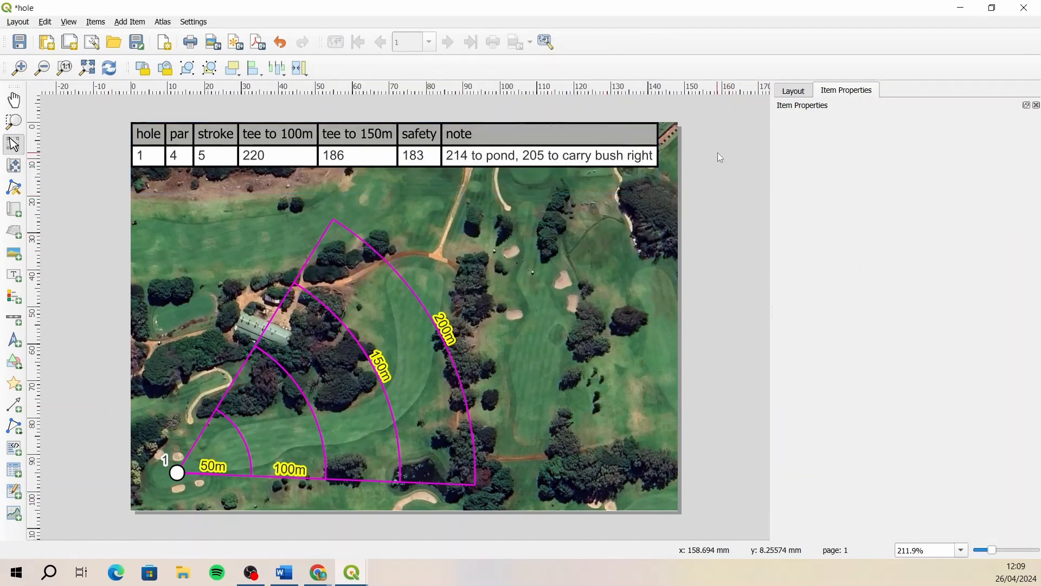
- Export the layout as an image again at 200 dpi, overwriting the existing hole1.jpeg
click(214, 44)
click(223, 106)
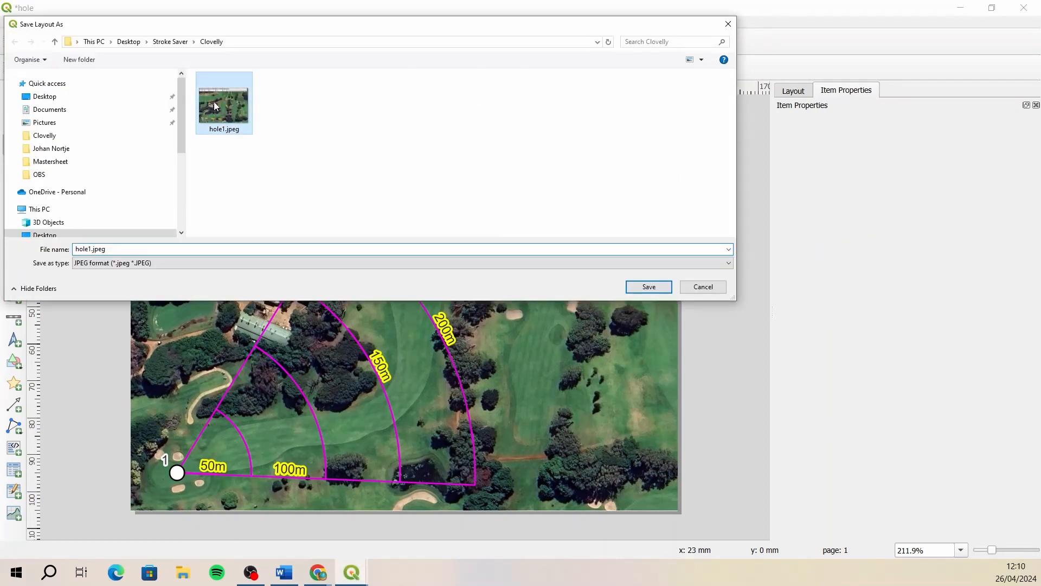
click(649, 287)
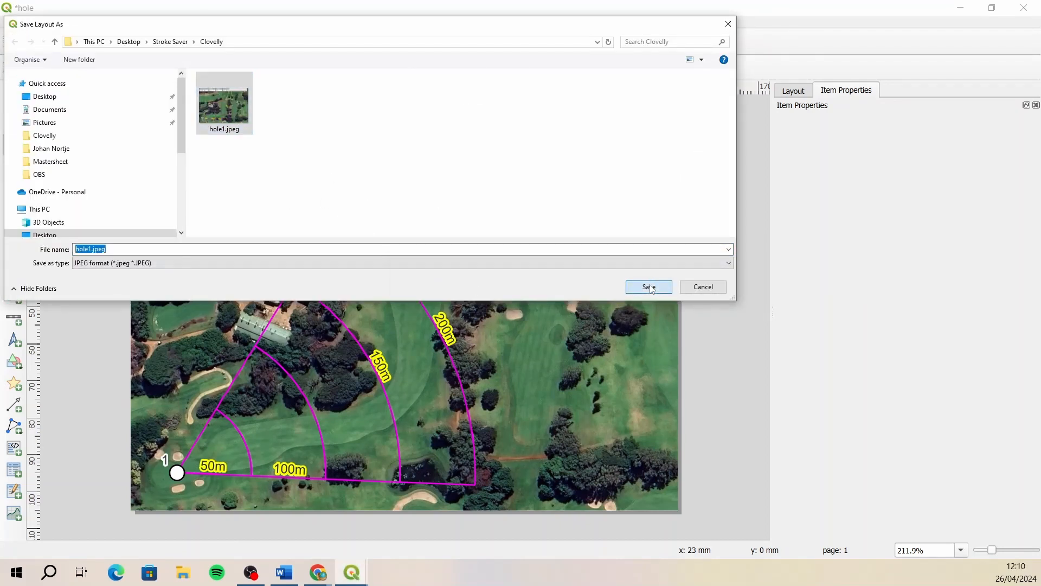
click(554, 286)
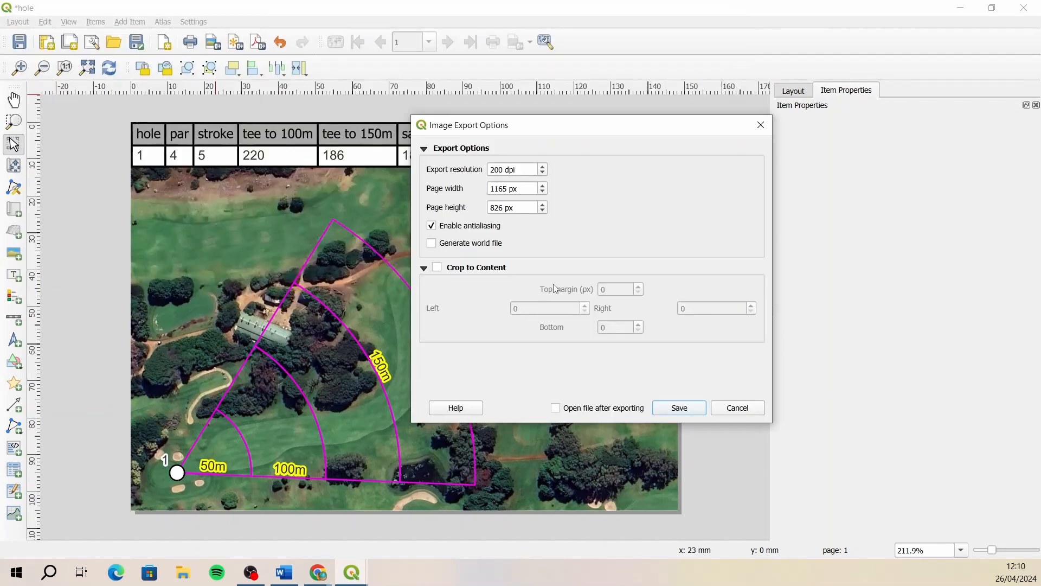
click(665, 405)
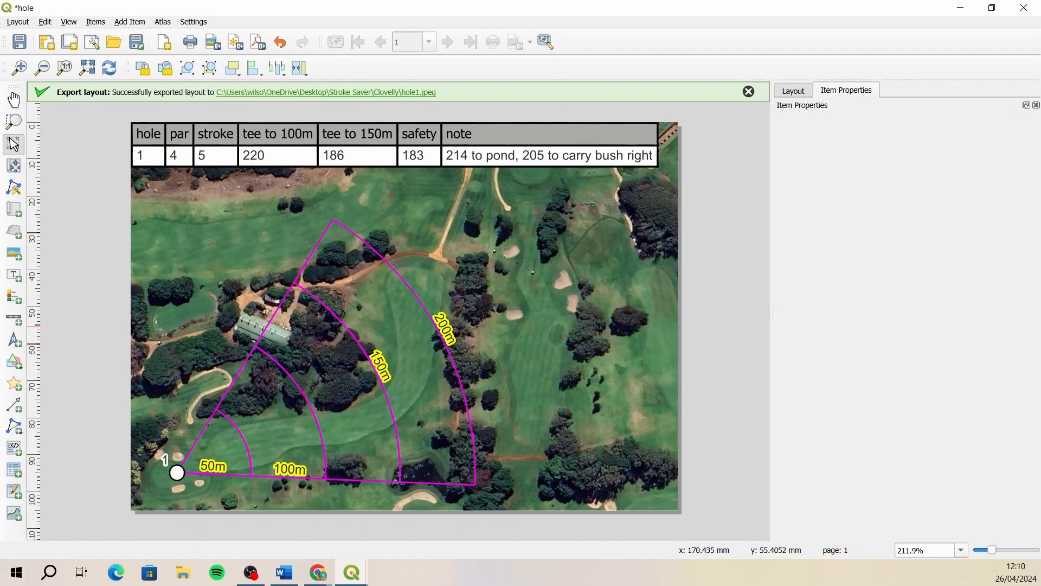
- Close the hole layout window and the Layout Manager to return to the main map
key(alt+Tab)
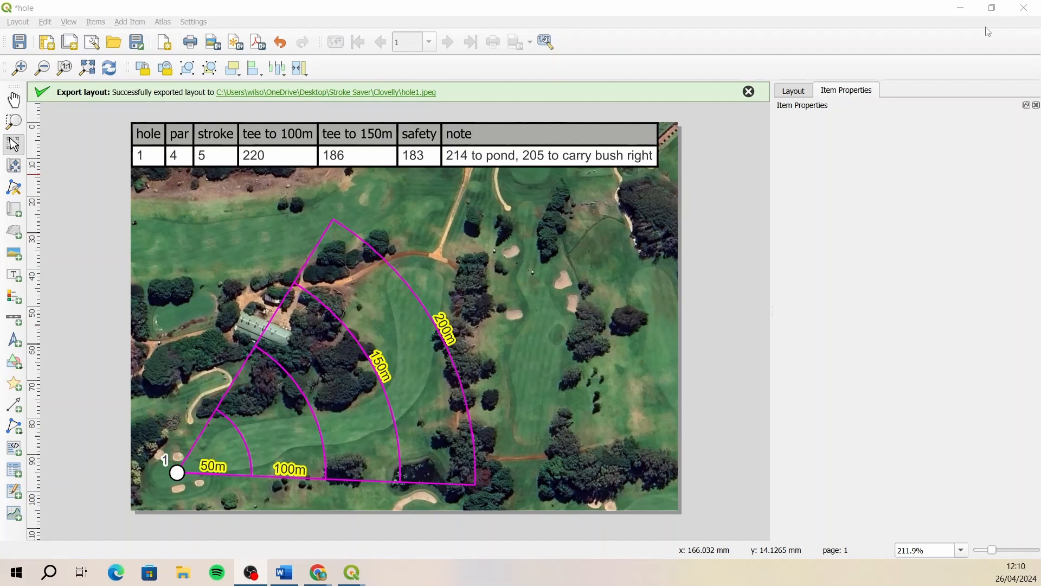
click(1027, 11)
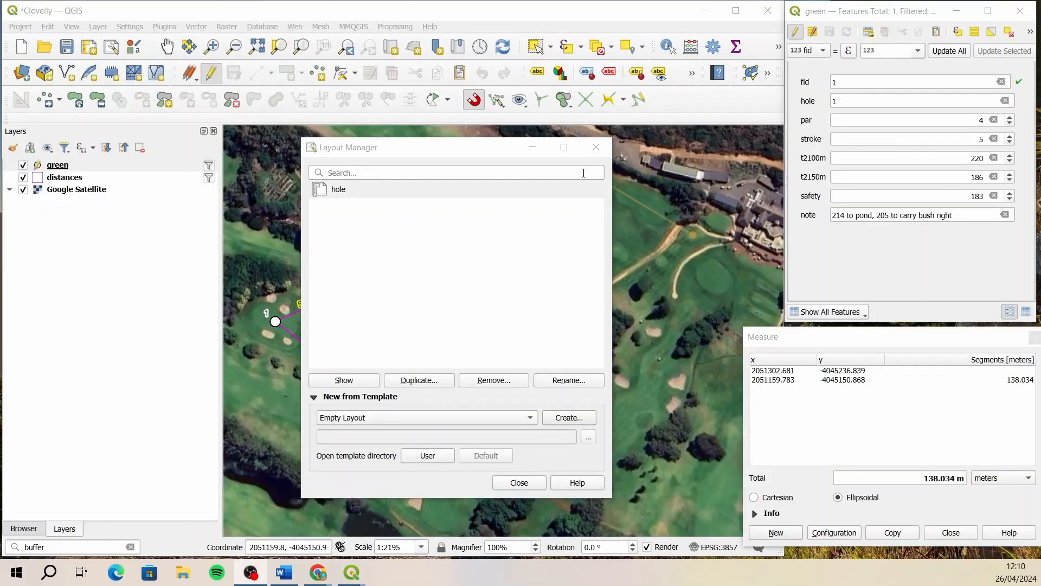
click(597, 148)
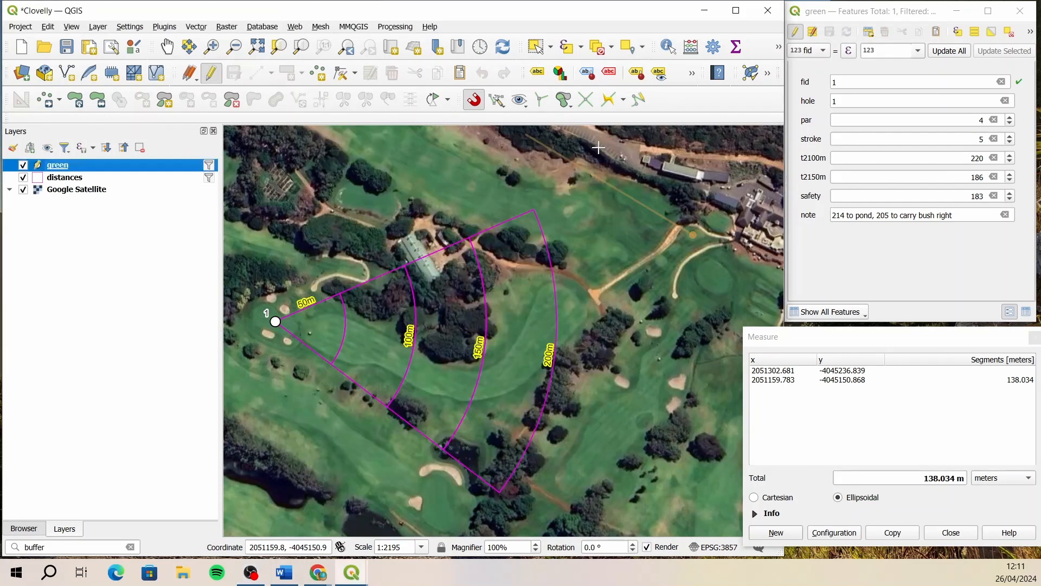
- Turn off editing on the green layer and filter the distances layer to "hole" = 2
click(212, 73)
click(135, 179)
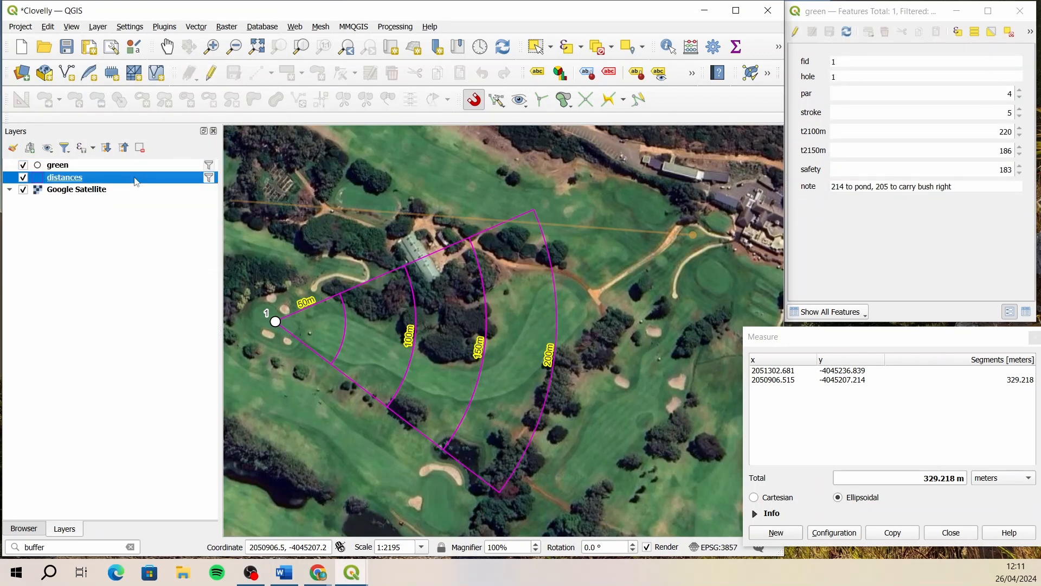
right_click(136, 180)
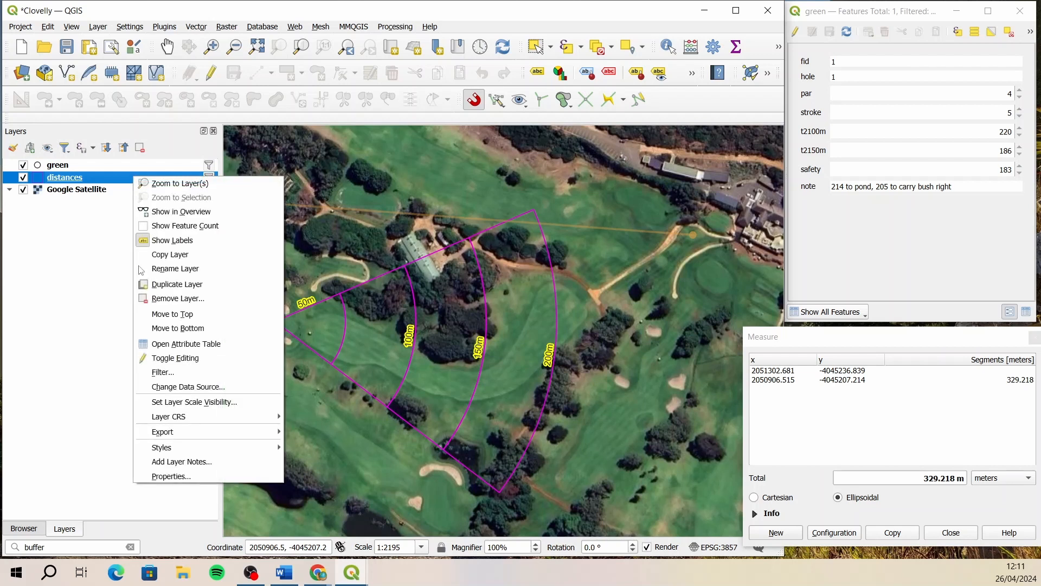
click(194, 373)
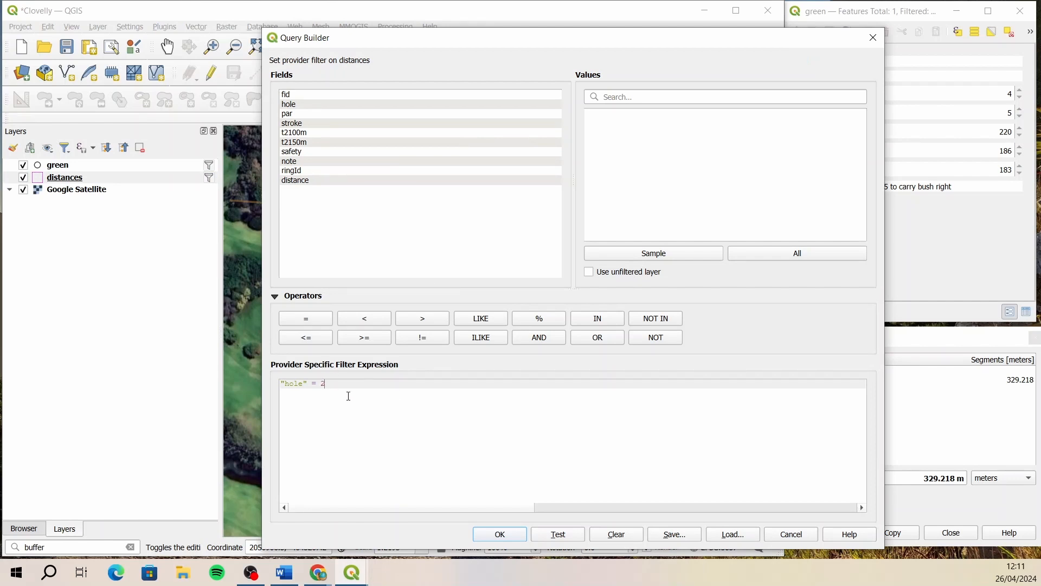
click(500, 534)
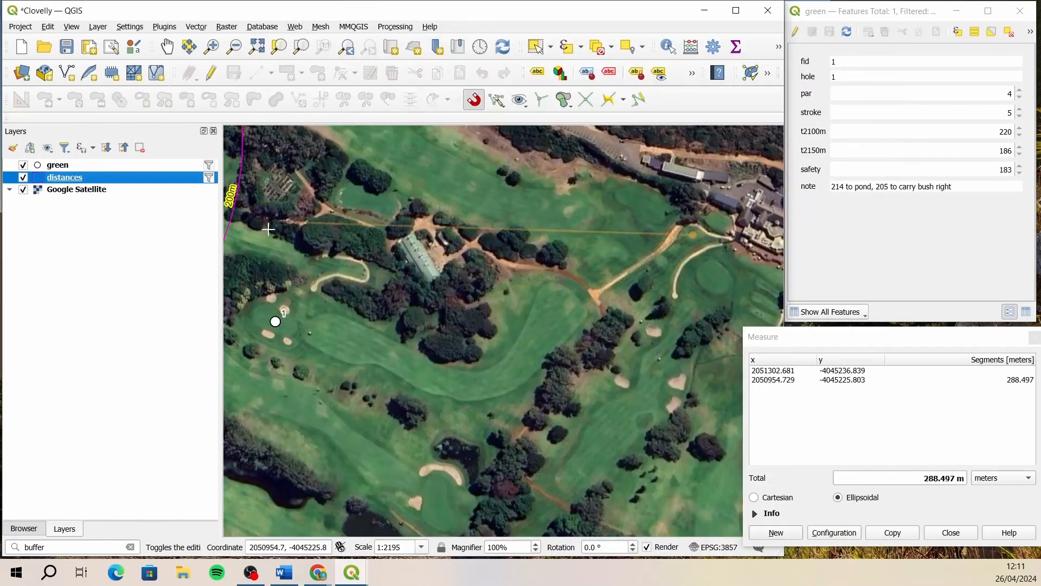
- Filter the green layer to "hole" = 2
right_click(75, 166)
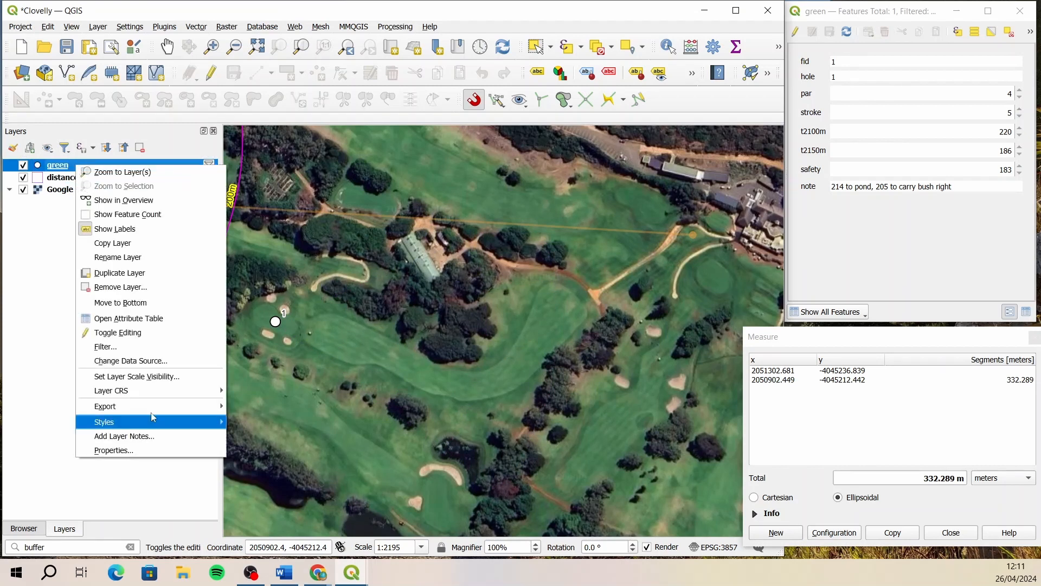
click(120, 349)
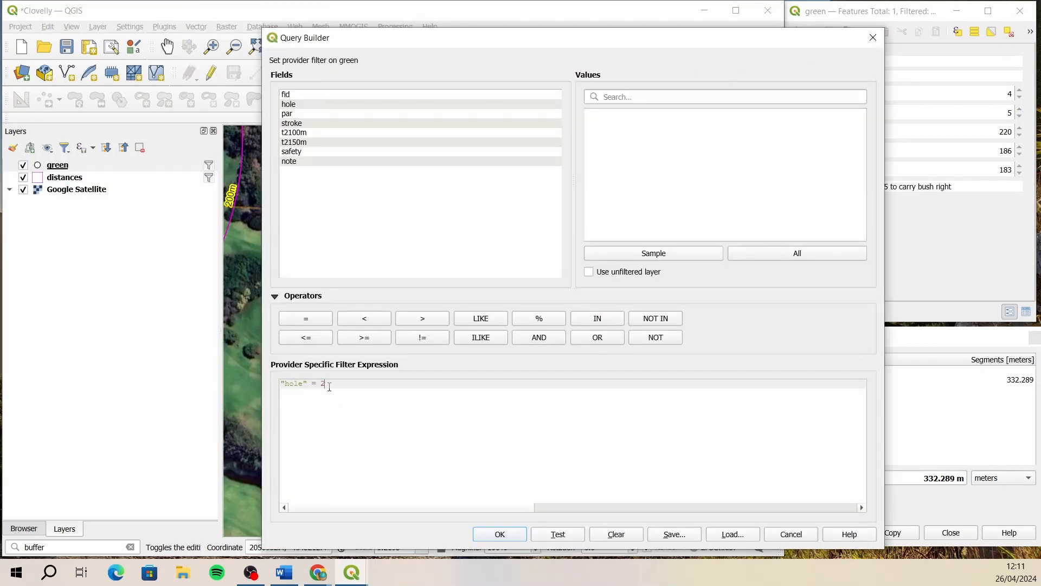
click(517, 531)
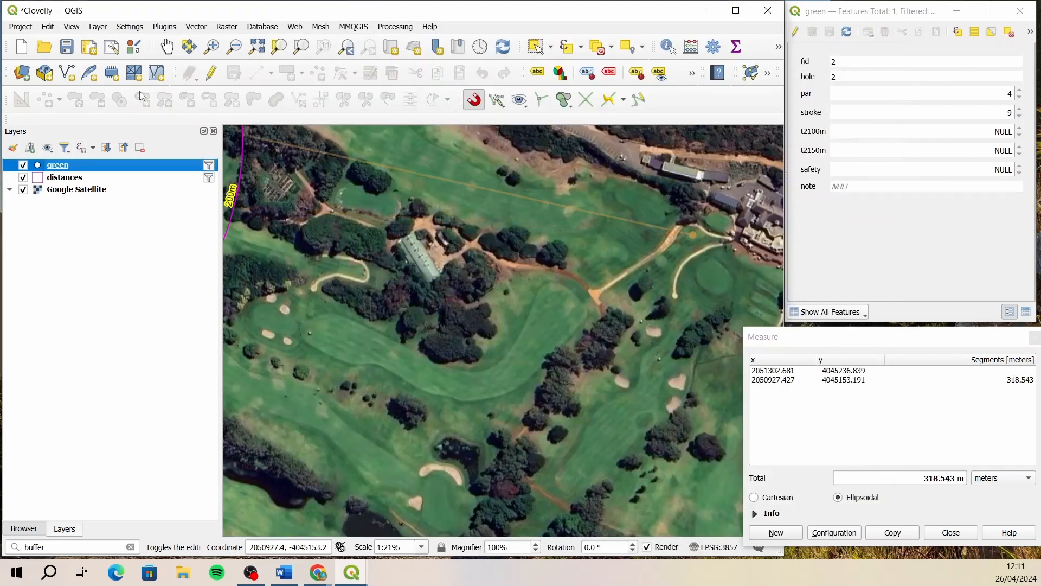
- Enable editing on the distances layer and split hole 2's rings along a V-shaped line through the green point, enclosing the fairway
click(167, 47)
drag(327, 229, 644, 345)
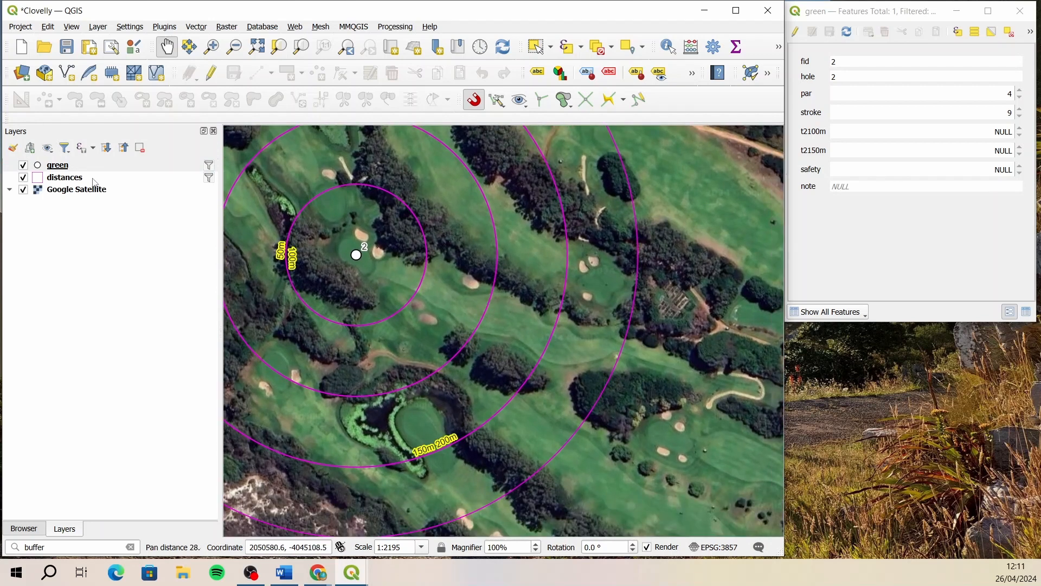
mouse_move(94, 182)
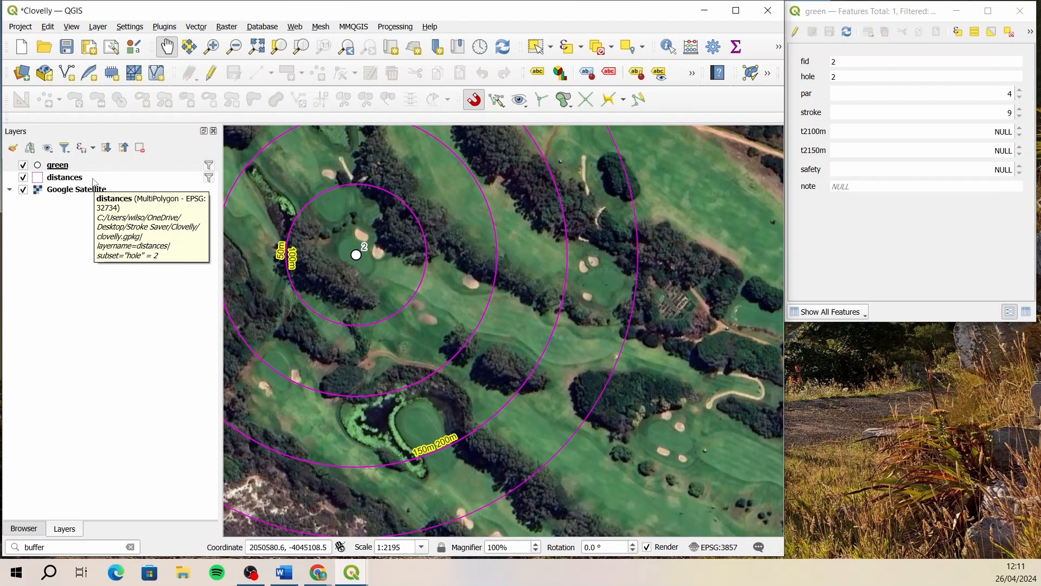
click(94, 180)
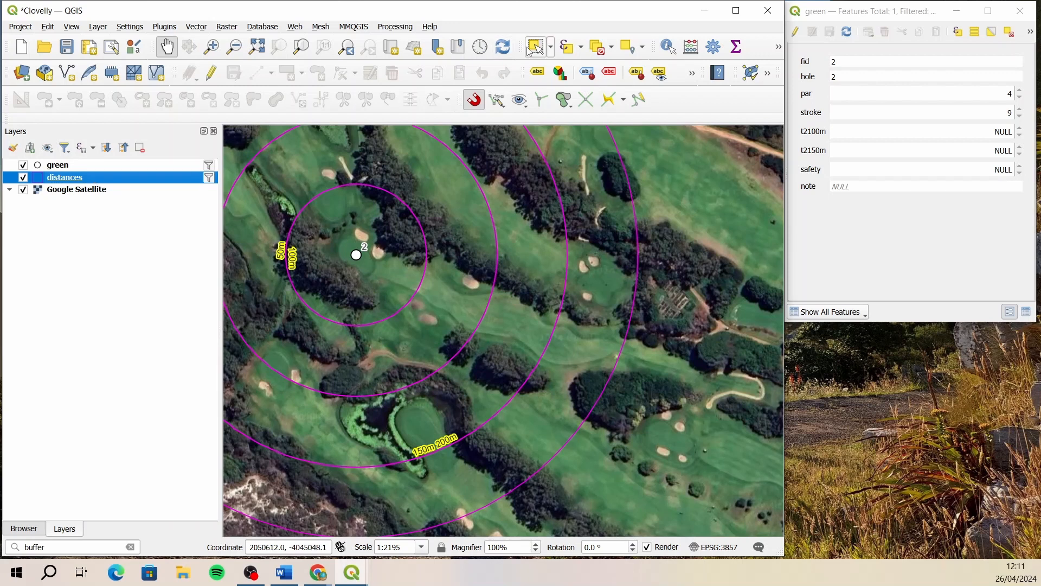
click(210, 73)
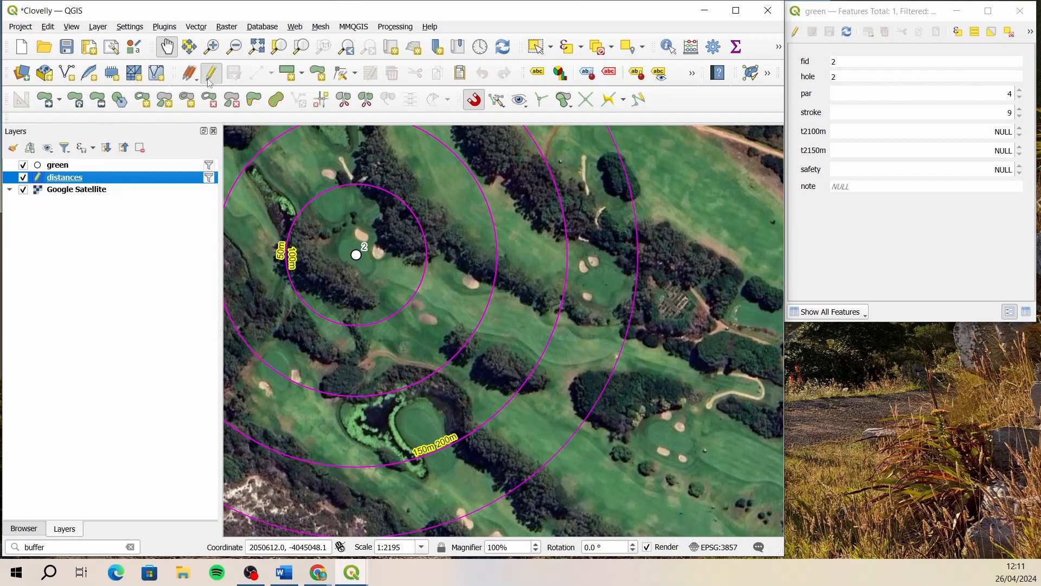
click(348, 104)
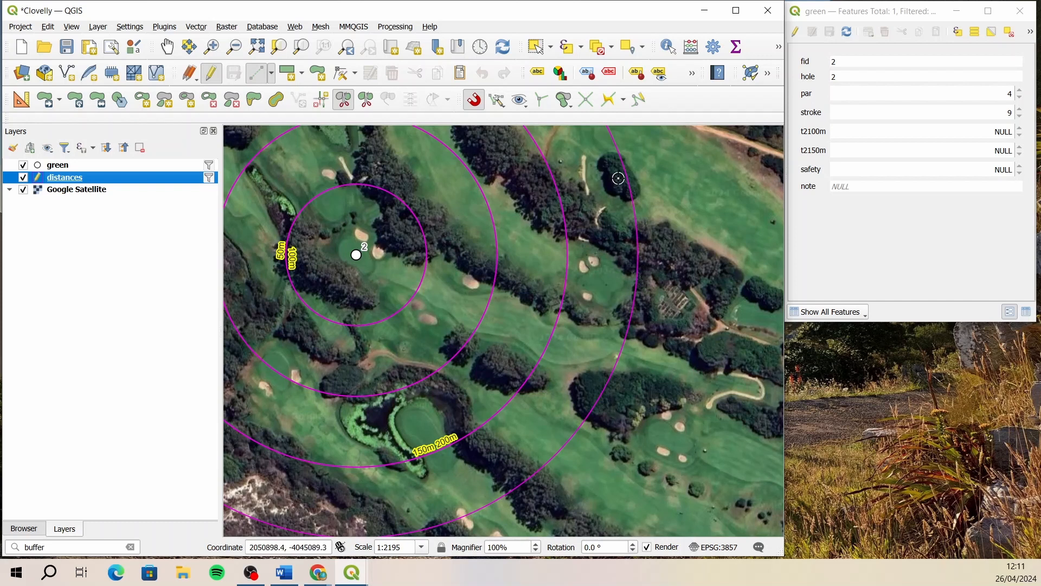
click(648, 169)
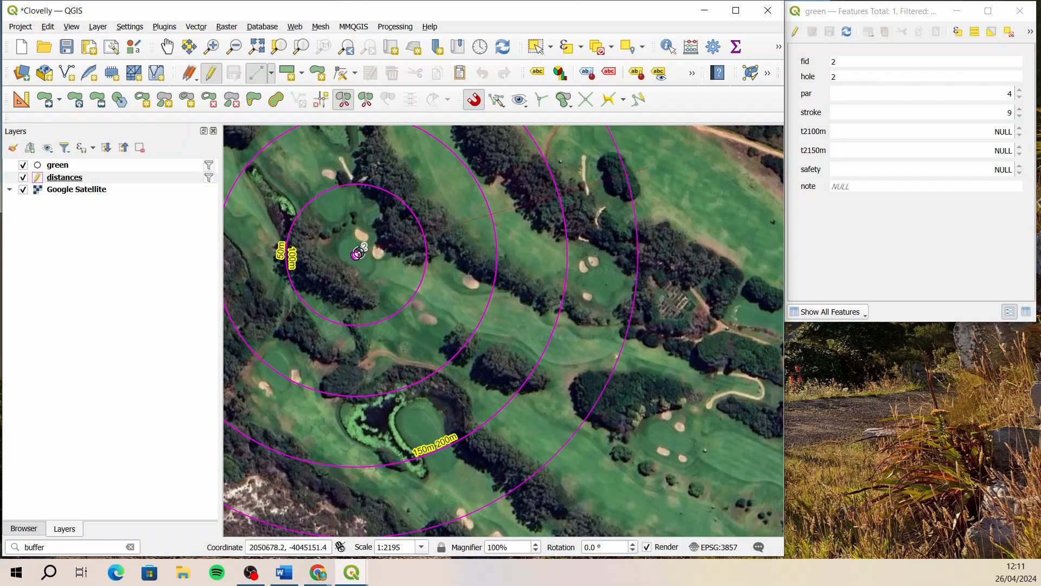
click(357, 253)
click(599, 455)
right_click(578, 474)
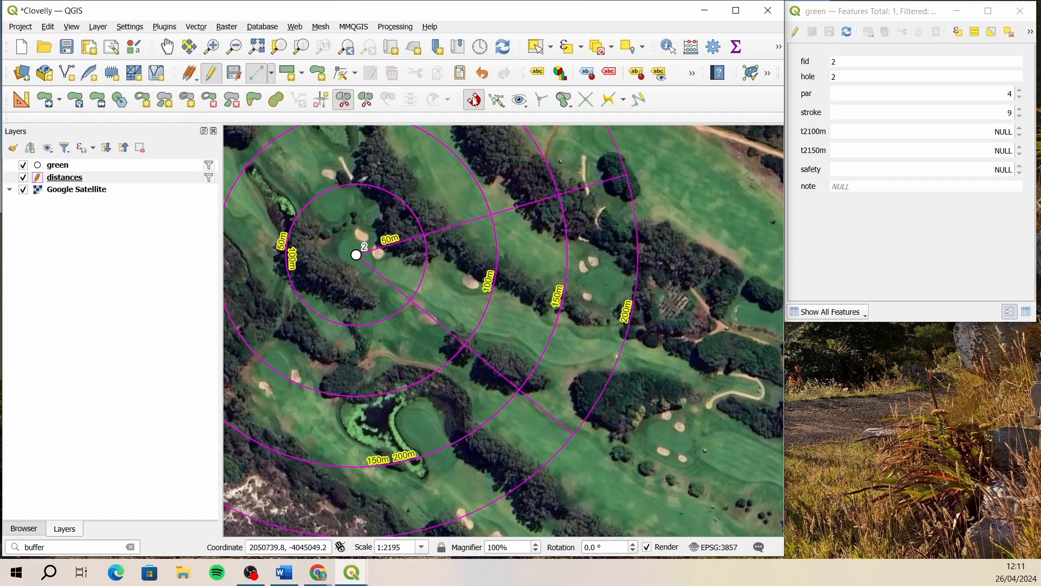
- Select the four ring pieces outside the fairway wedge and delete them from the distances layer
click(537, 48)
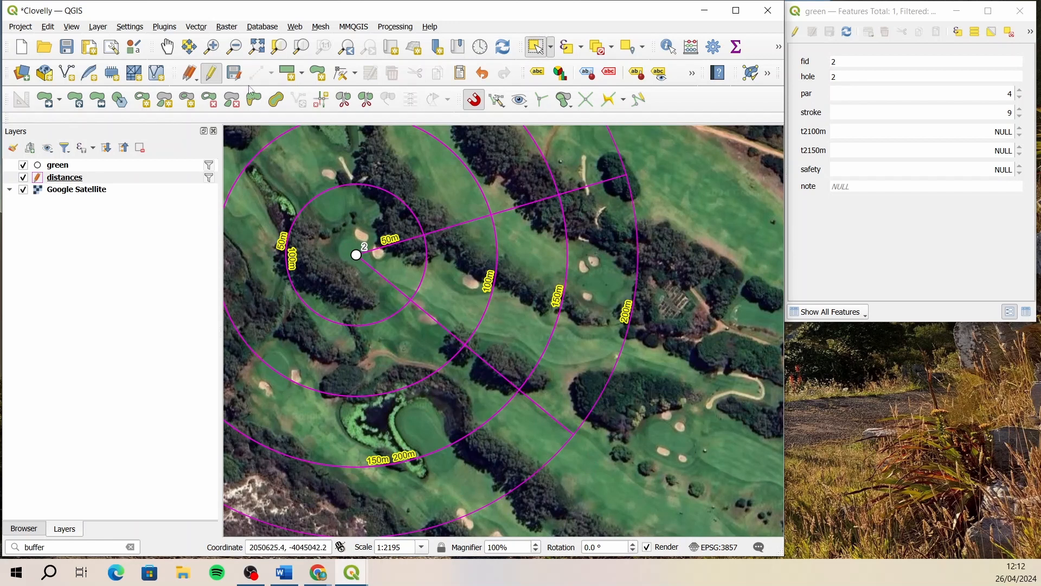
click(167, 46)
drag(402, 194, 632, 262)
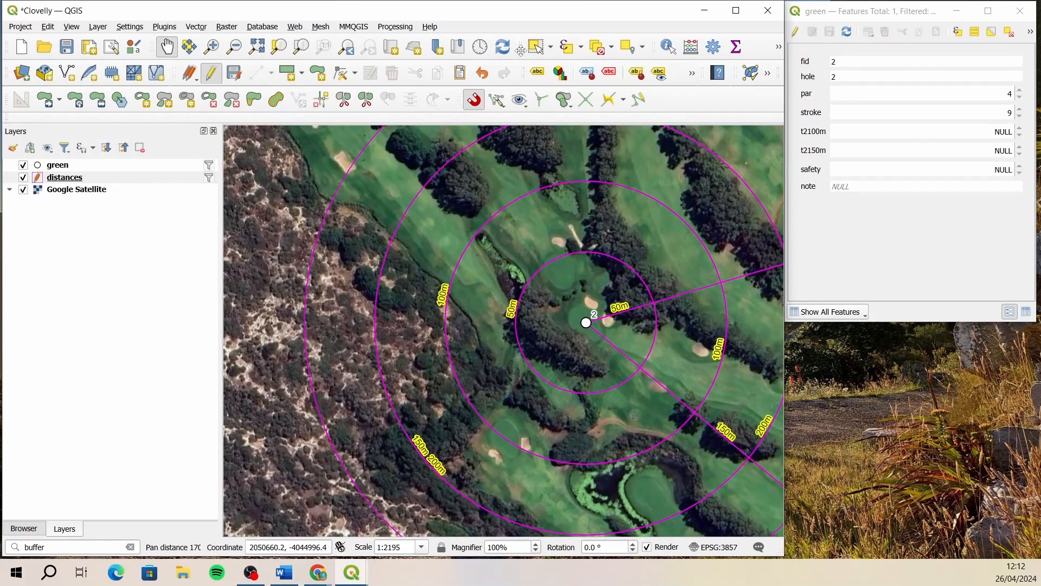
click(537, 48)
drag(546, 293, 277, 318)
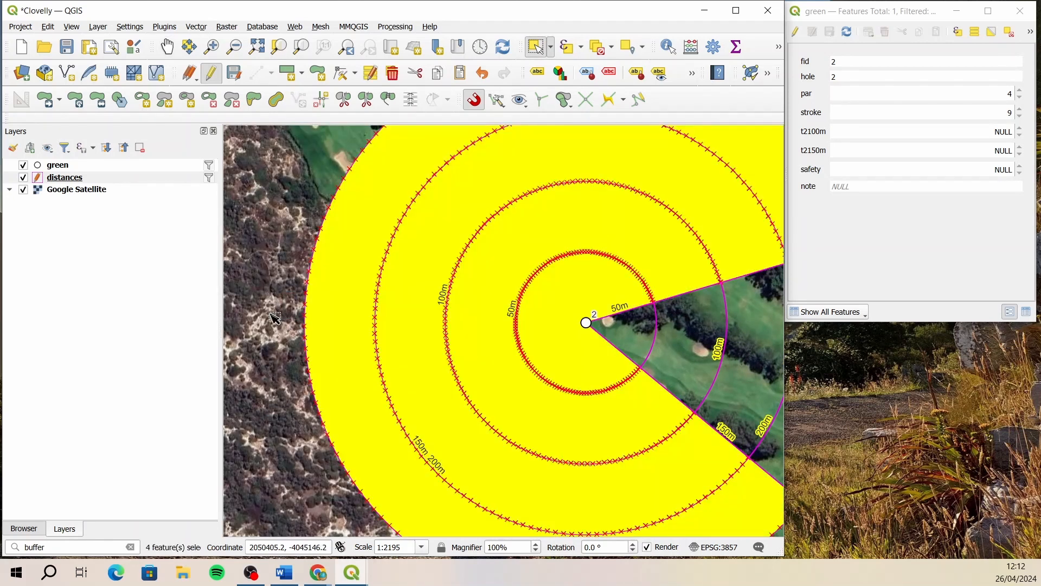
click(392, 73)
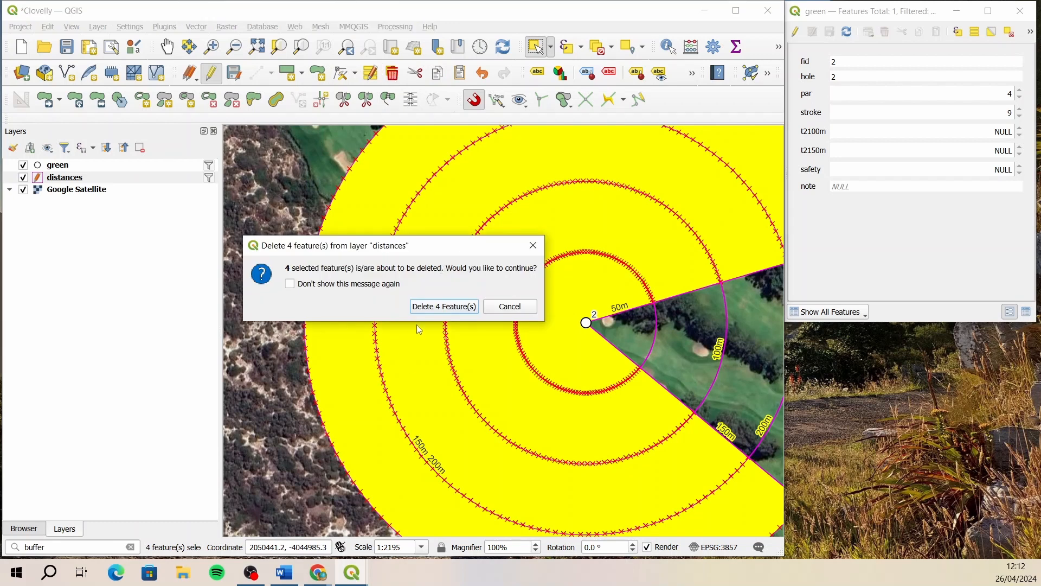
click(435, 306)
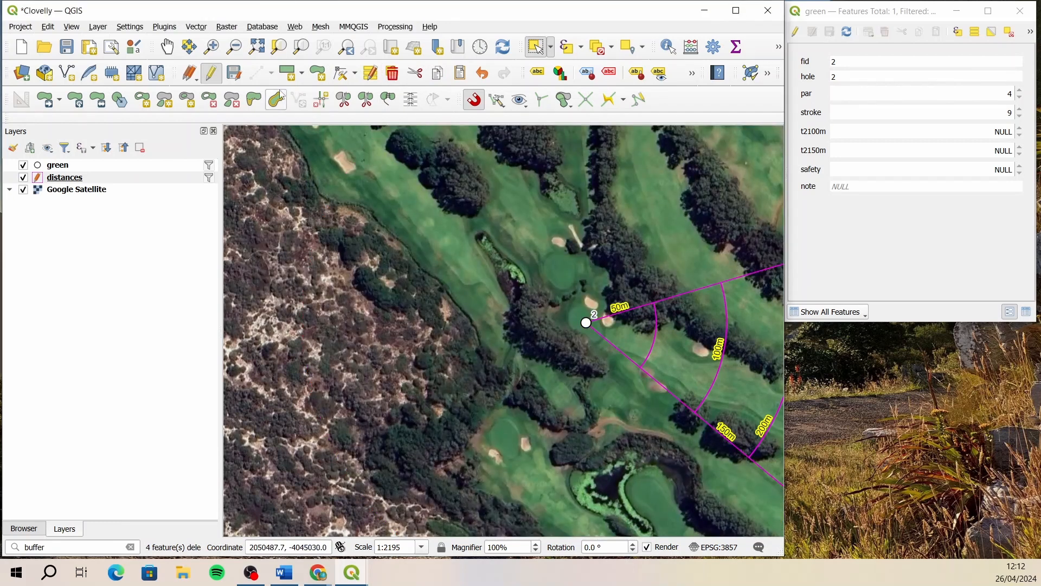
- Save the edits to the distances layer and turn off its editing
click(167, 46)
drag(600, 328, 352, 262)
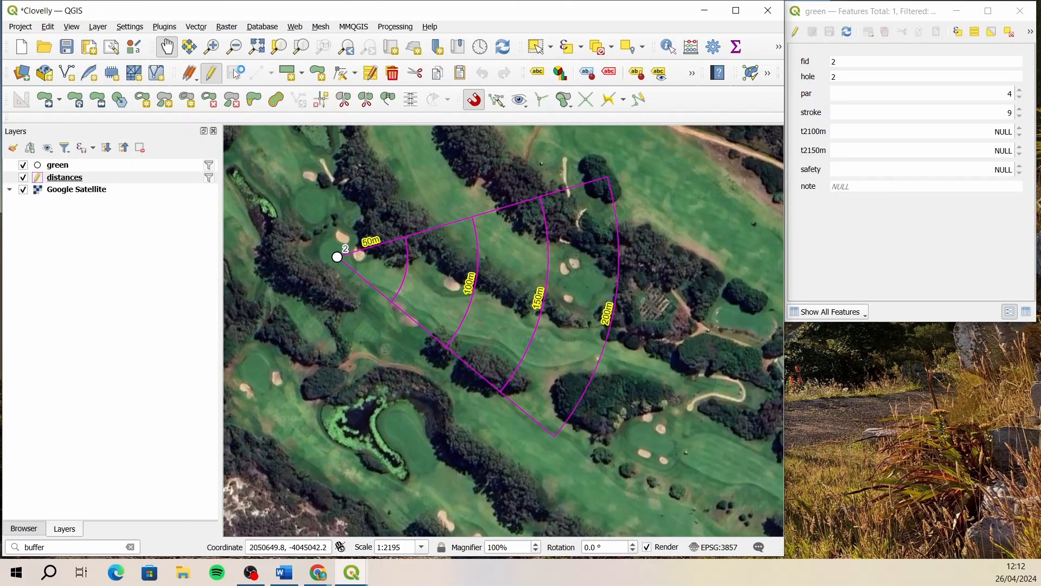
click(211, 74)
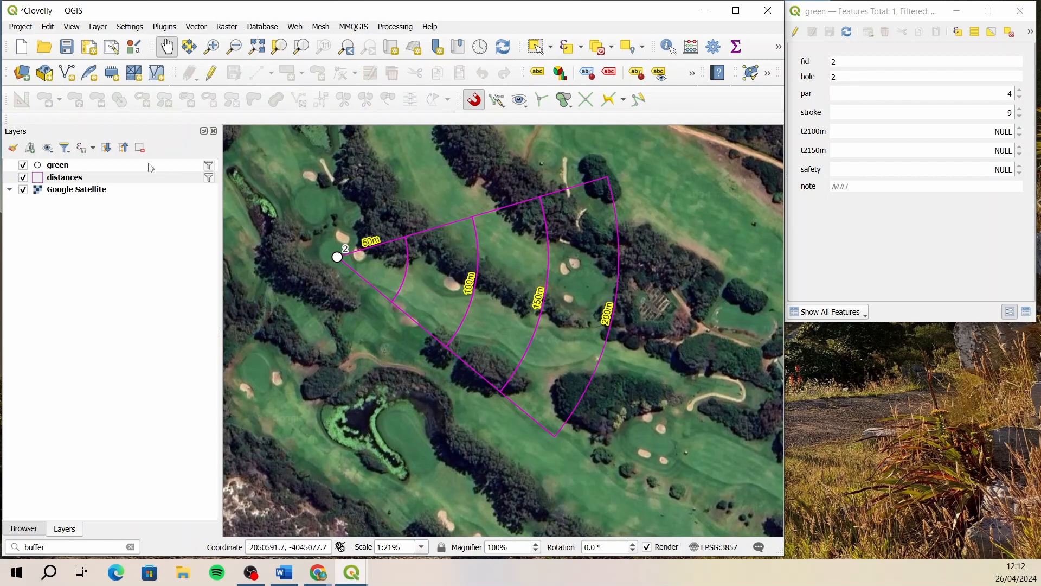
- Enable editing on the green layer and start a new distance measurement from hole 2's tee
click(115, 167)
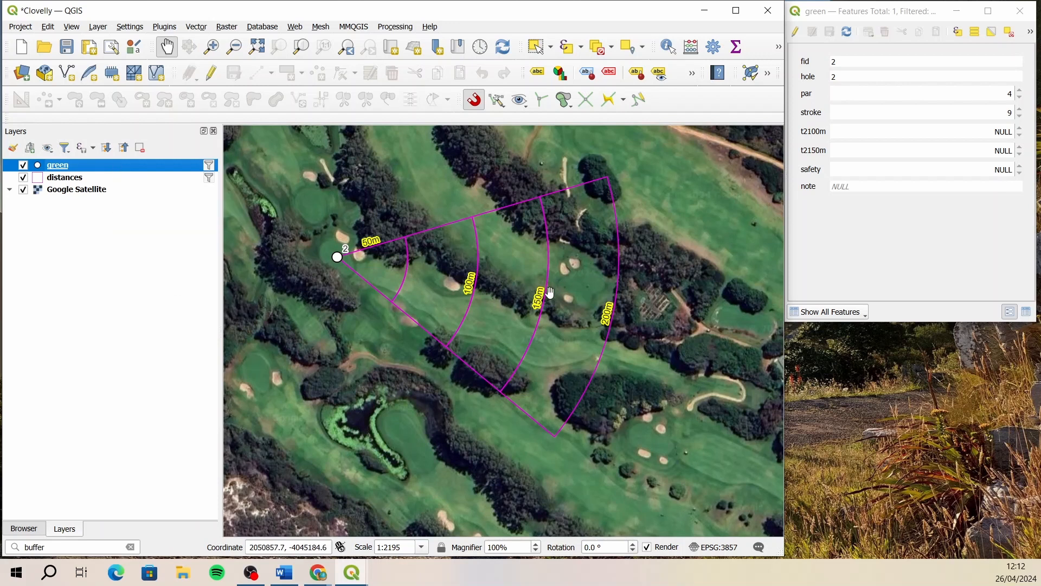
drag(609, 365, 561, 369)
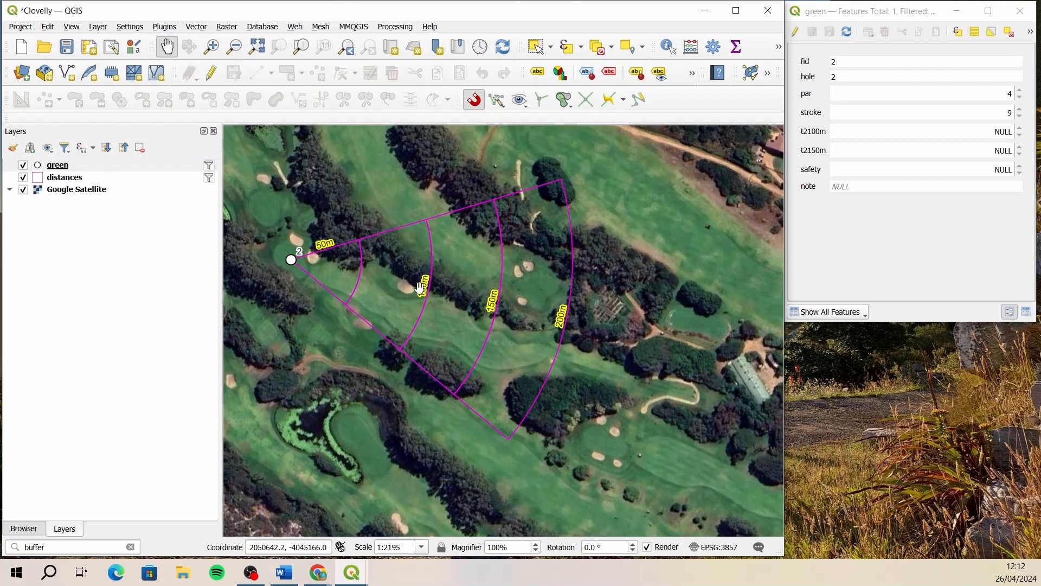
click(779, 47)
click(705, 71)
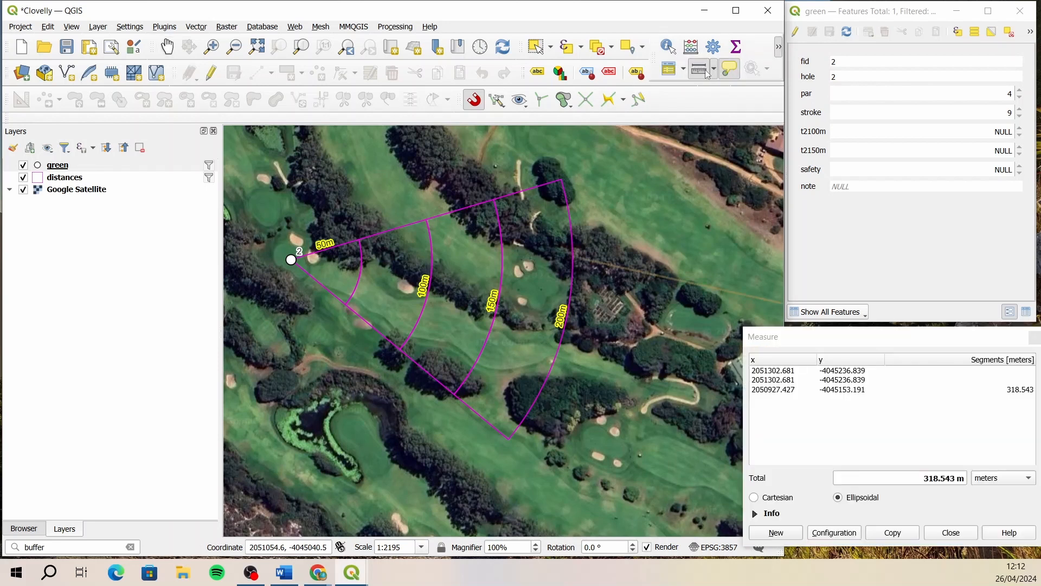
click(796, 33)
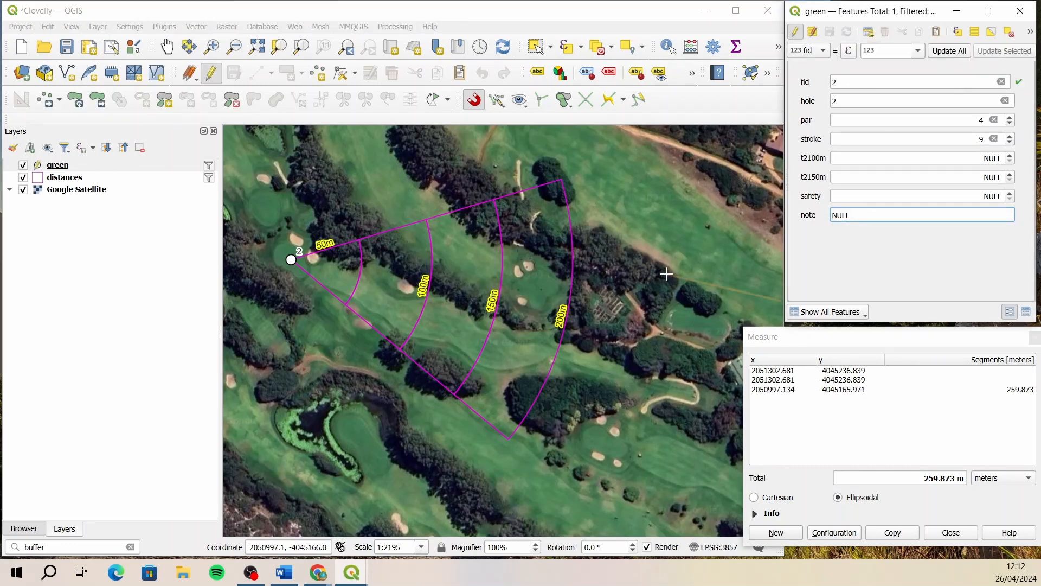
click(776, 535)
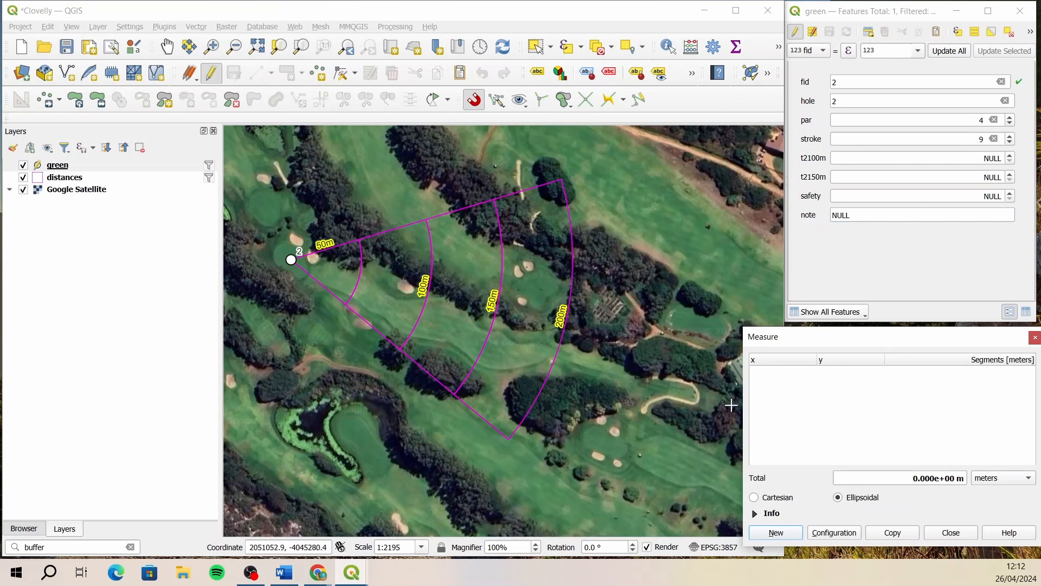
click(674, 390)
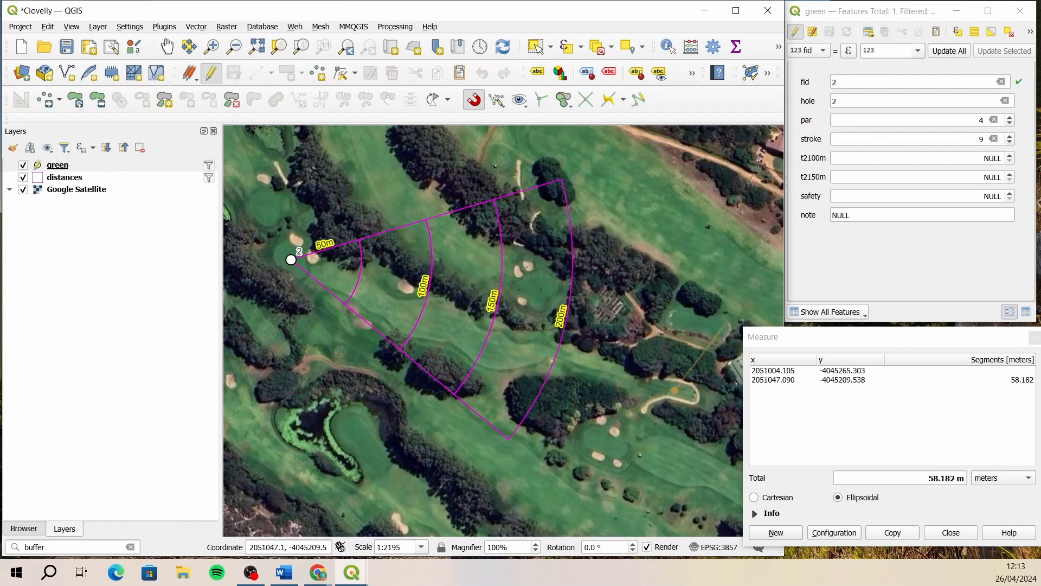
- Measure from the tee and set hole 2's t2150m to 139, t2100m to 187 and safety to 172
click(887, 172)
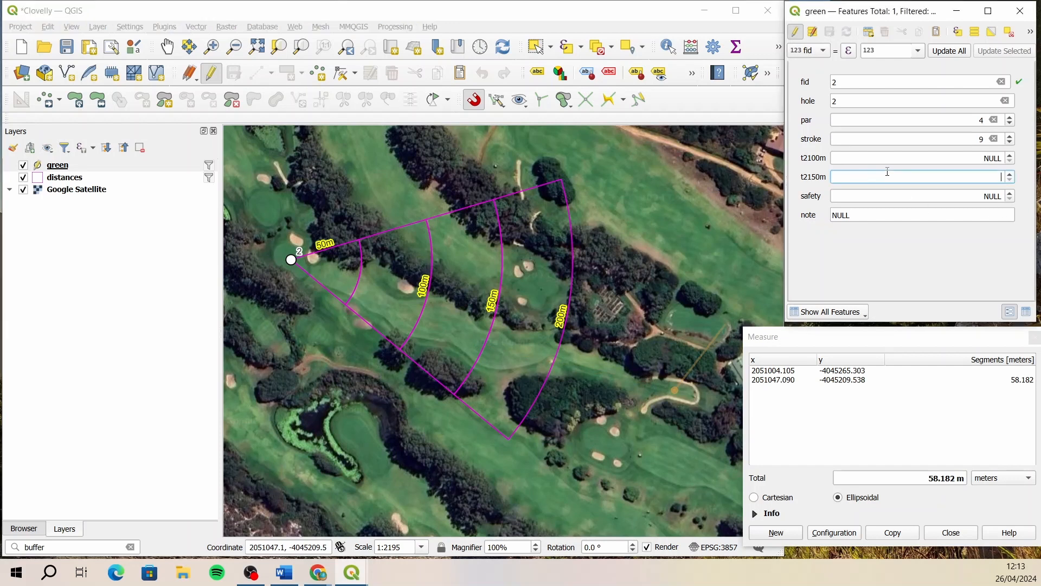
text(139)
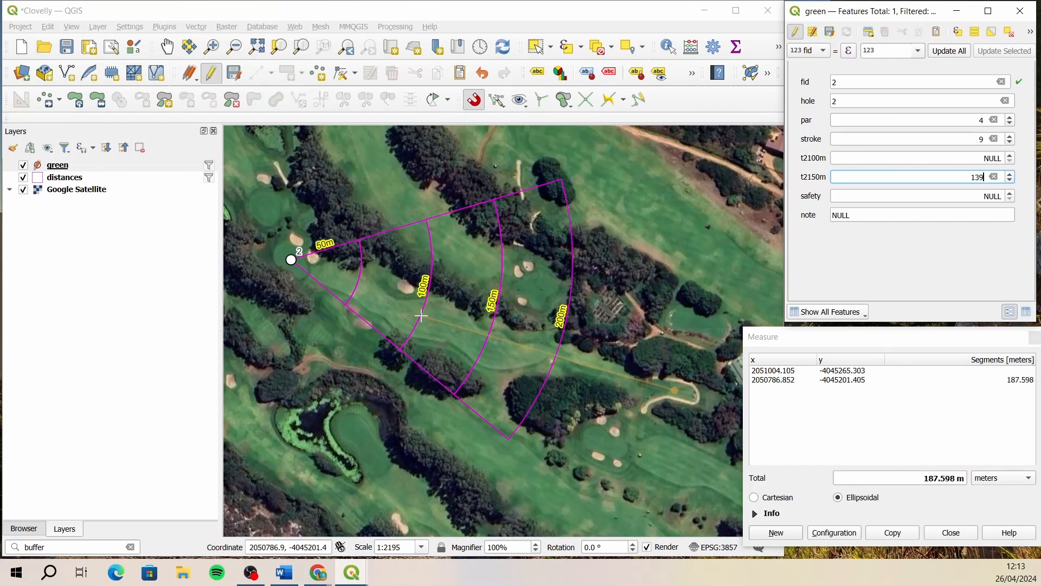
click(968, 159)
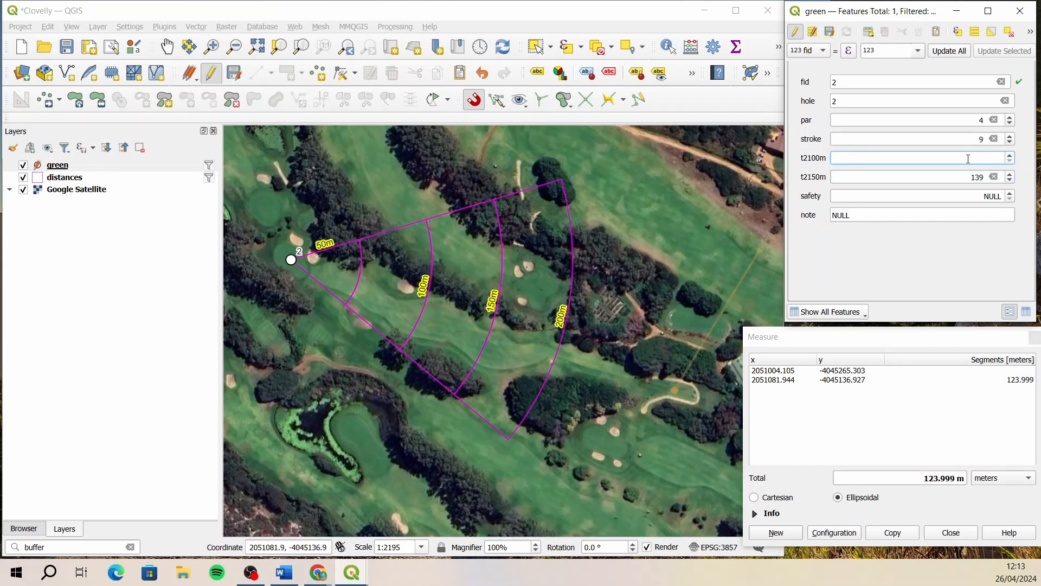
text(187)
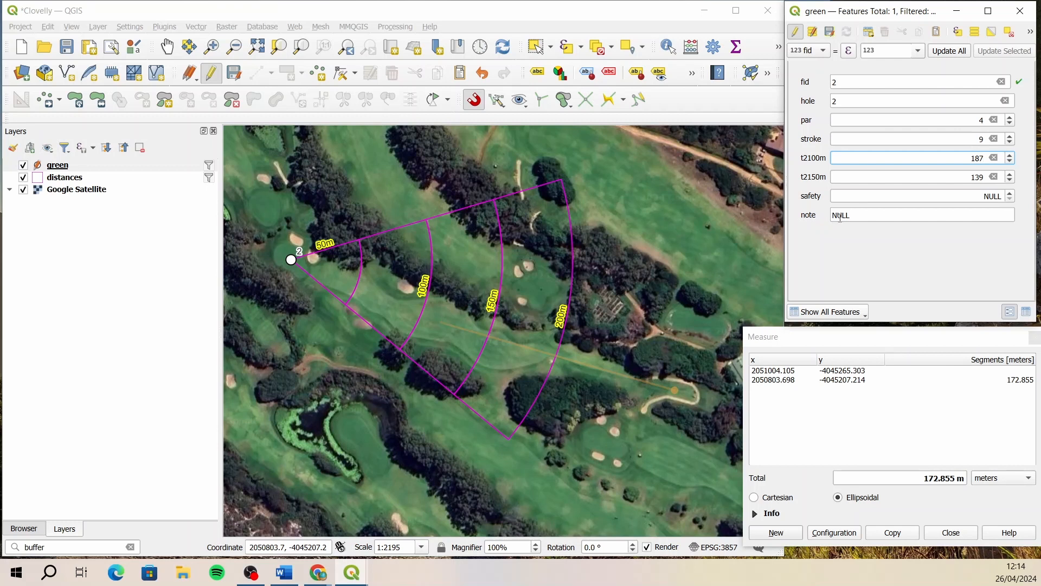
click(964, 197)
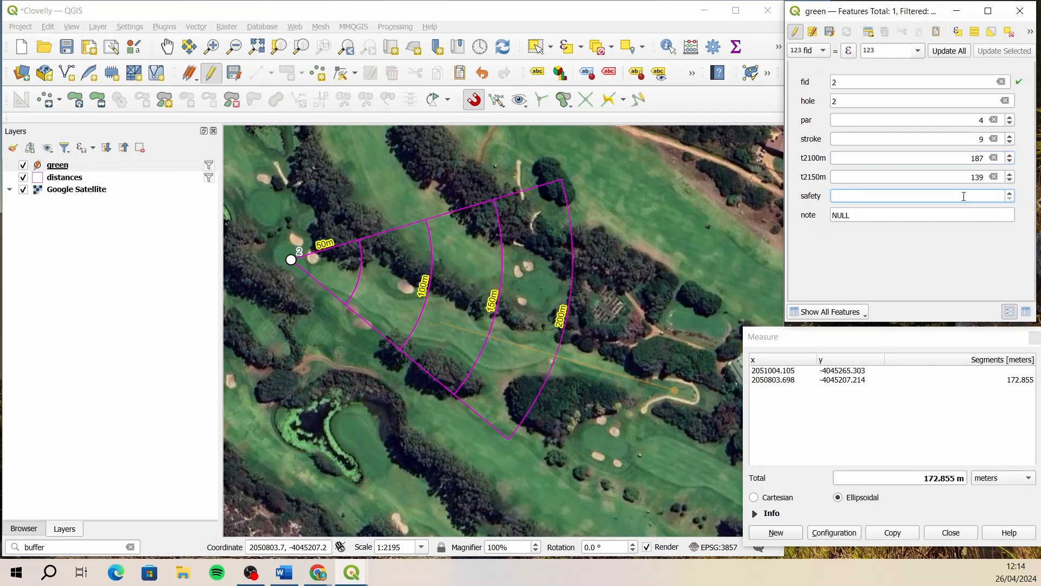
text(172)
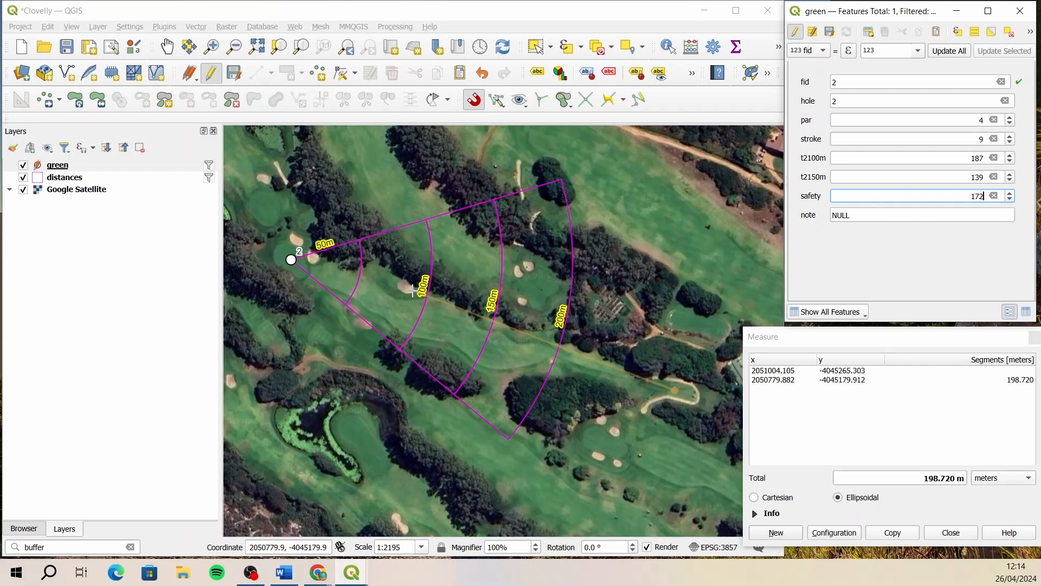
- Enter "198m to right bunker" as hole 2's note, save the green layer edits and turn off its editing
click(853, 217)
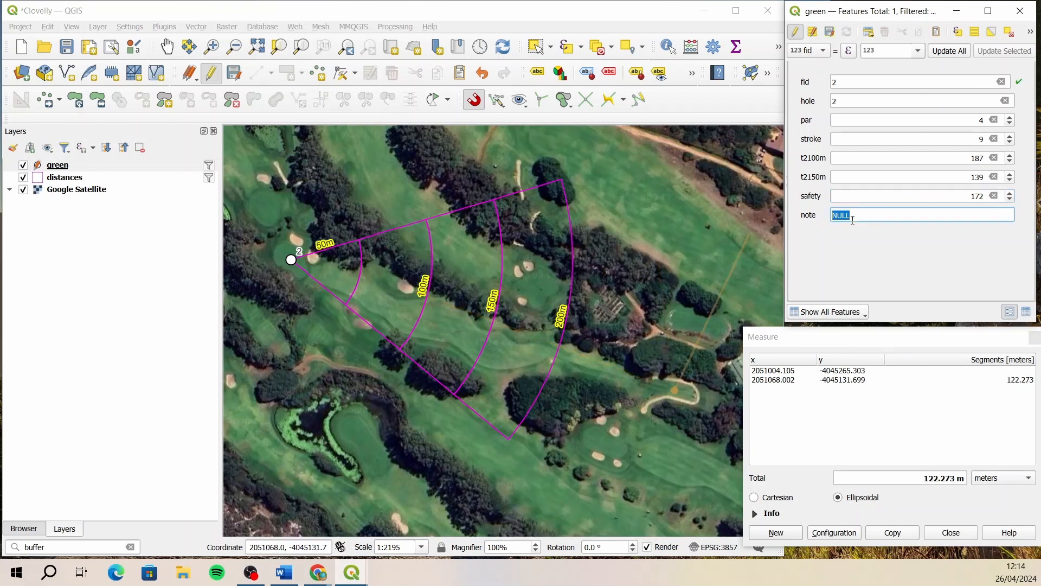
text(198m to right bunker)
click(829, 31)
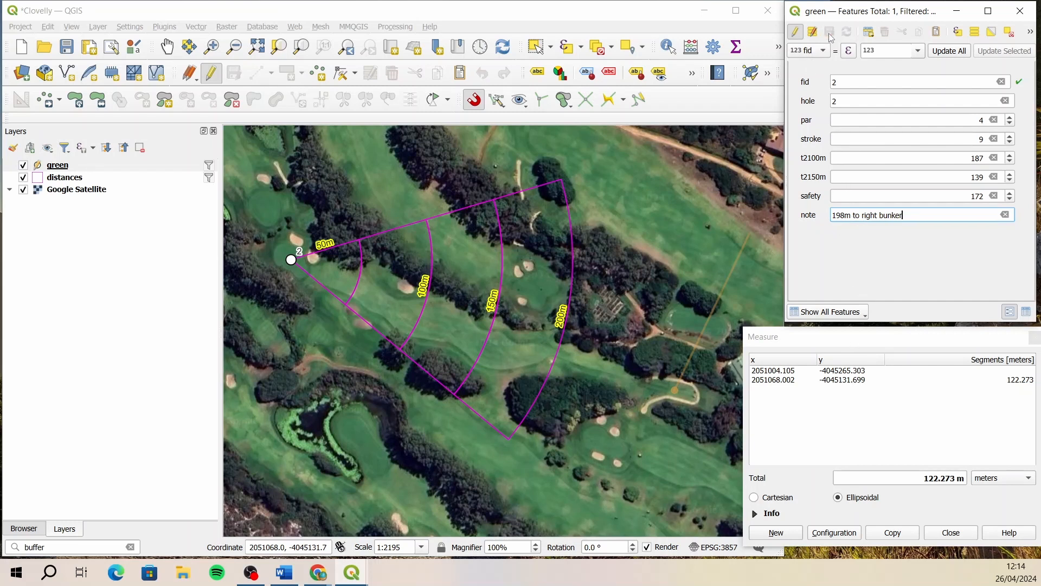
click(802, 34)
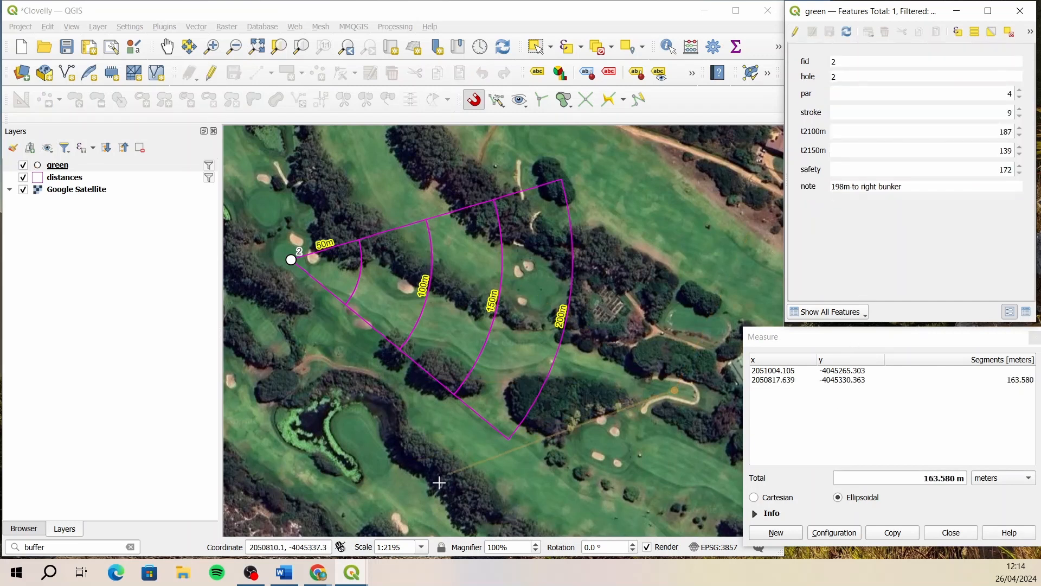
- Open the existing "hole" print layout from the Layout Manager
mouse_move(359, 564)
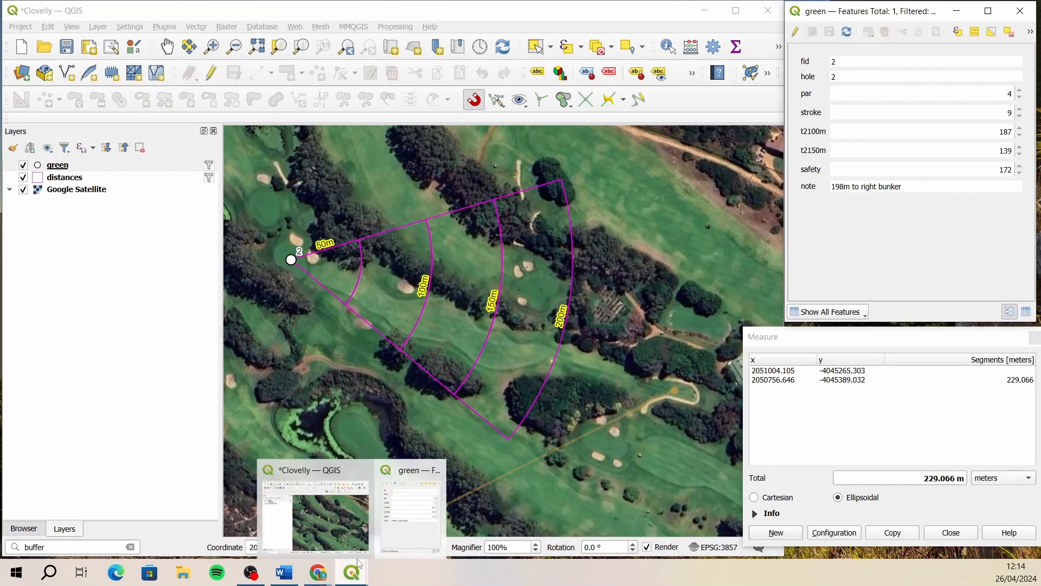
click(111, 49)
click(354, 194)
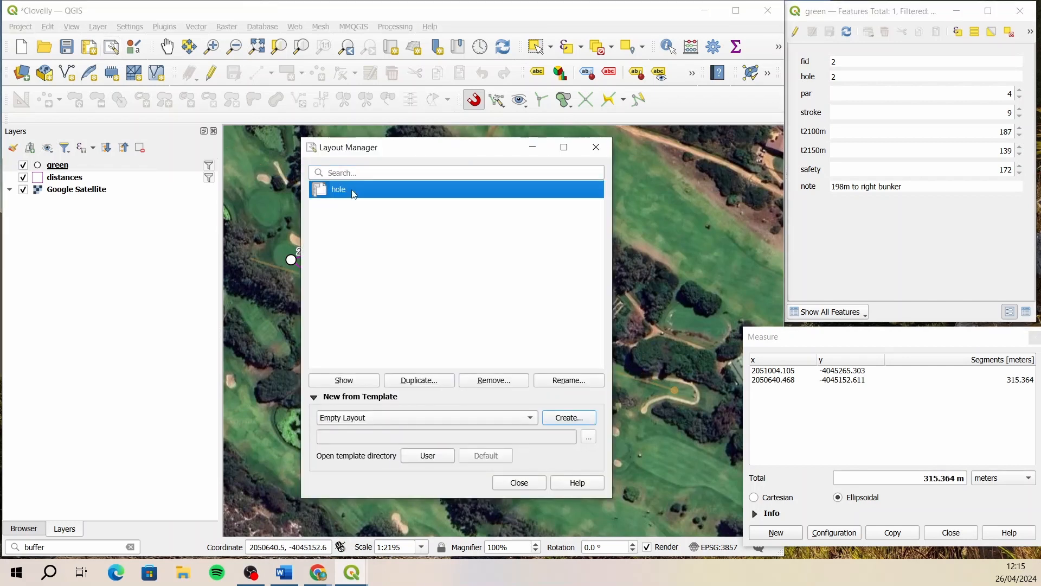
click(345, 380)
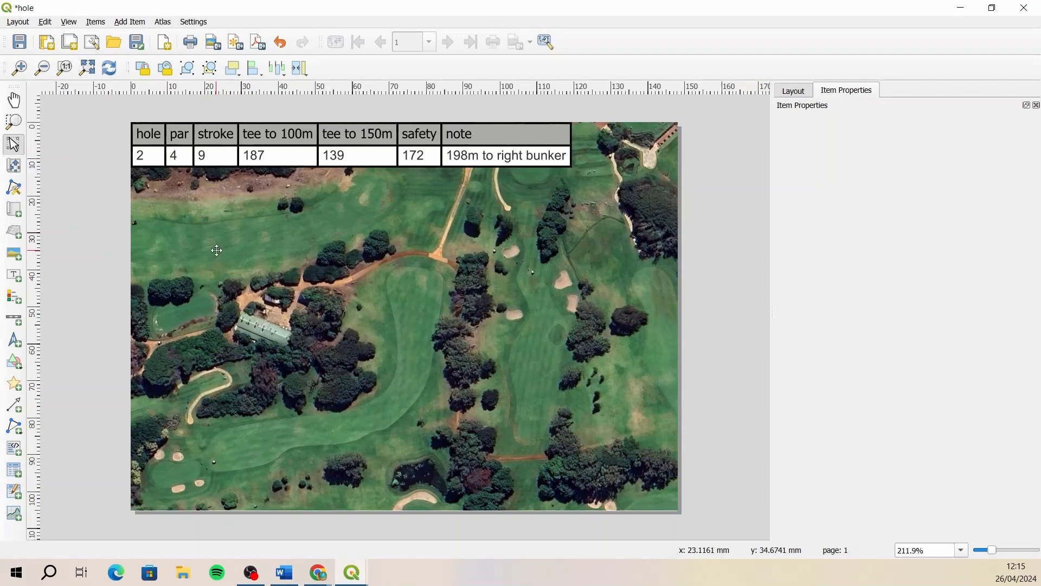
- Move the content of the layout's map so hole 2 and its full set of distance arcs fit within the page
click(231, 270)
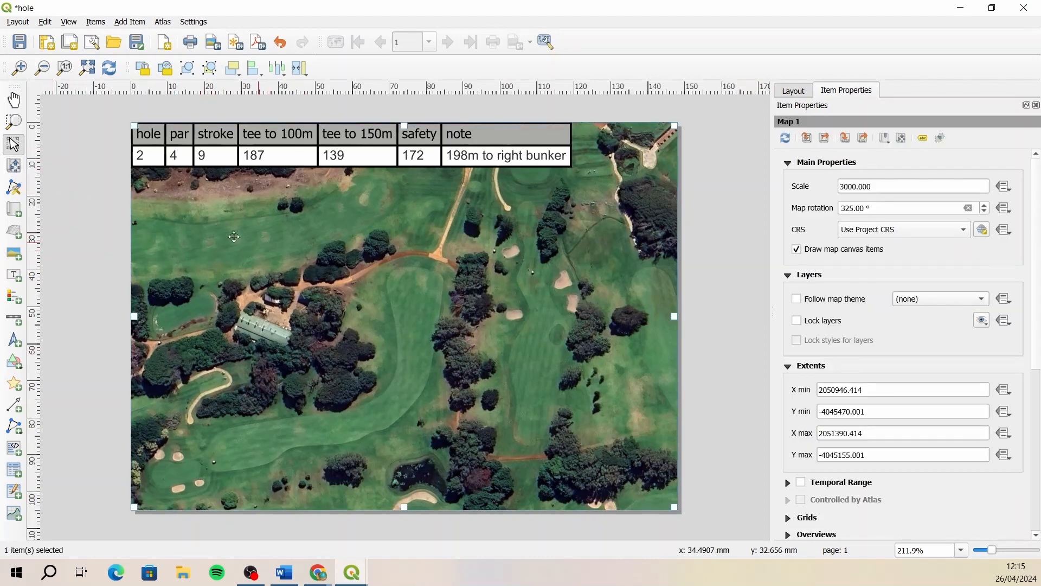
click(15, 167)
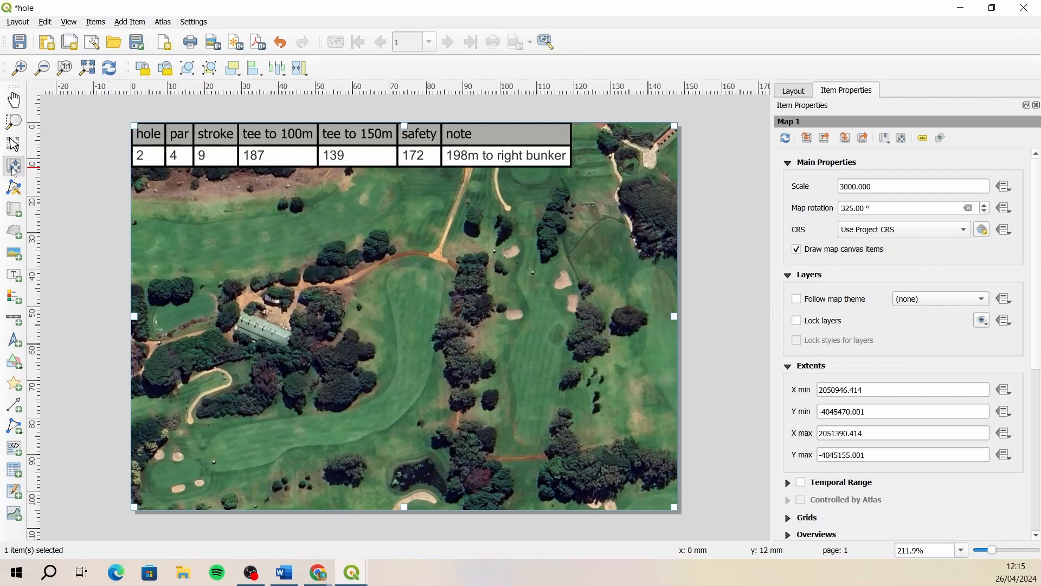
drag(226, 389, 568, 307)
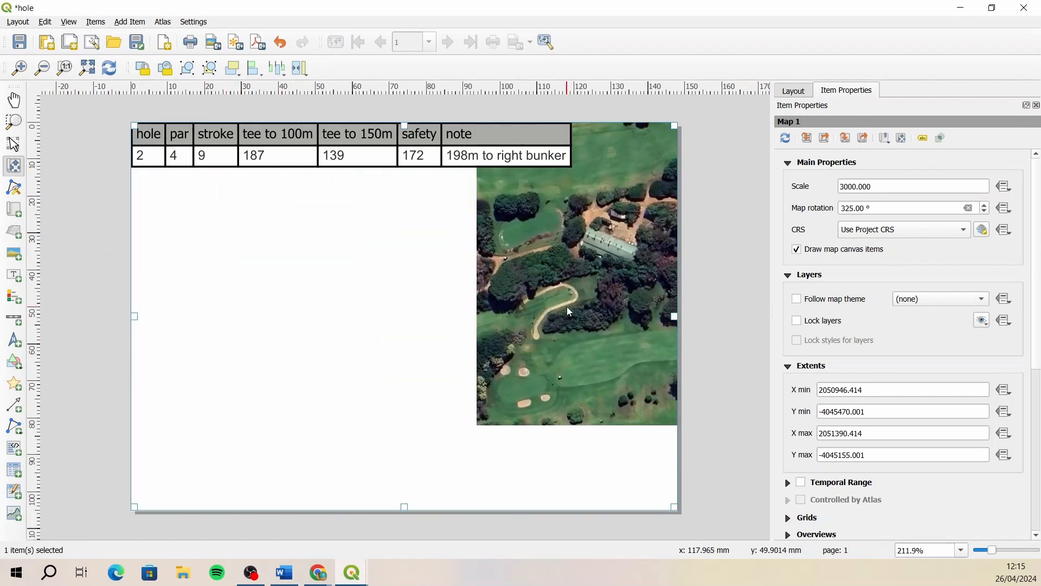
drag(349, 363, 359, 386)
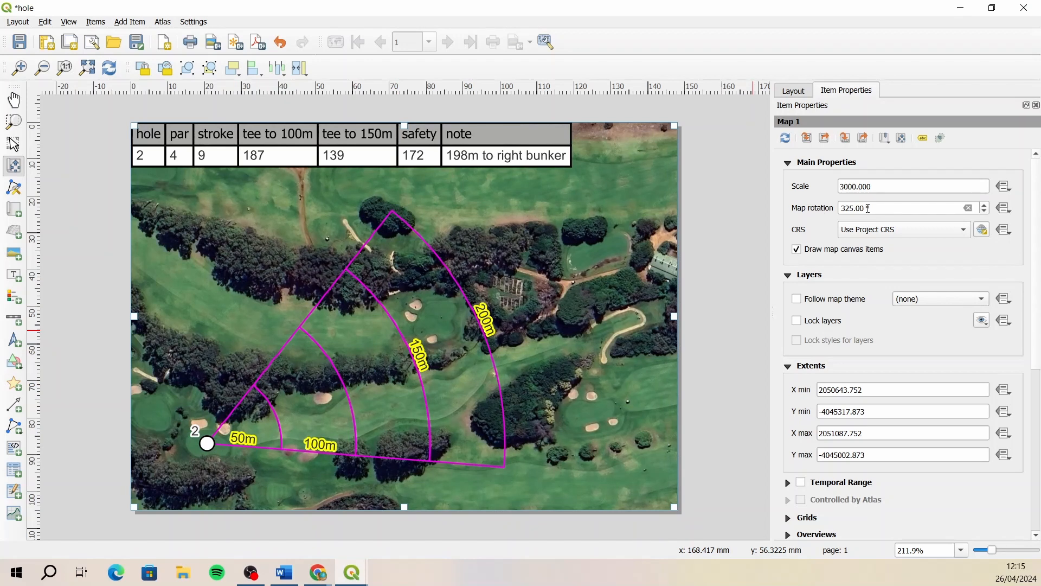
drag(535, 300, 490, 304)
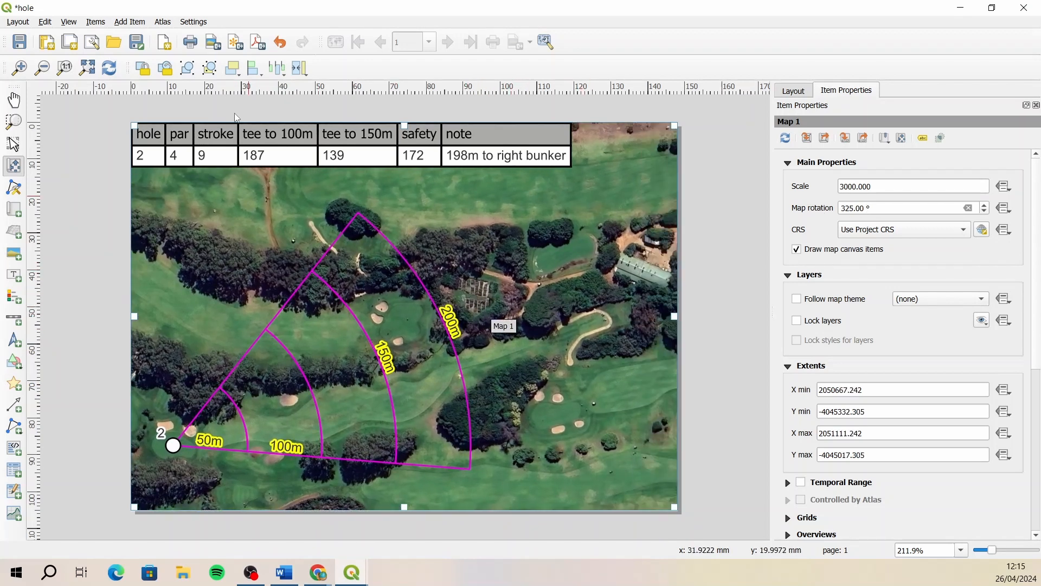
- Export the layout as a JPEG image named hole2.jpeg in the Clovelly folder
click(214, 42)
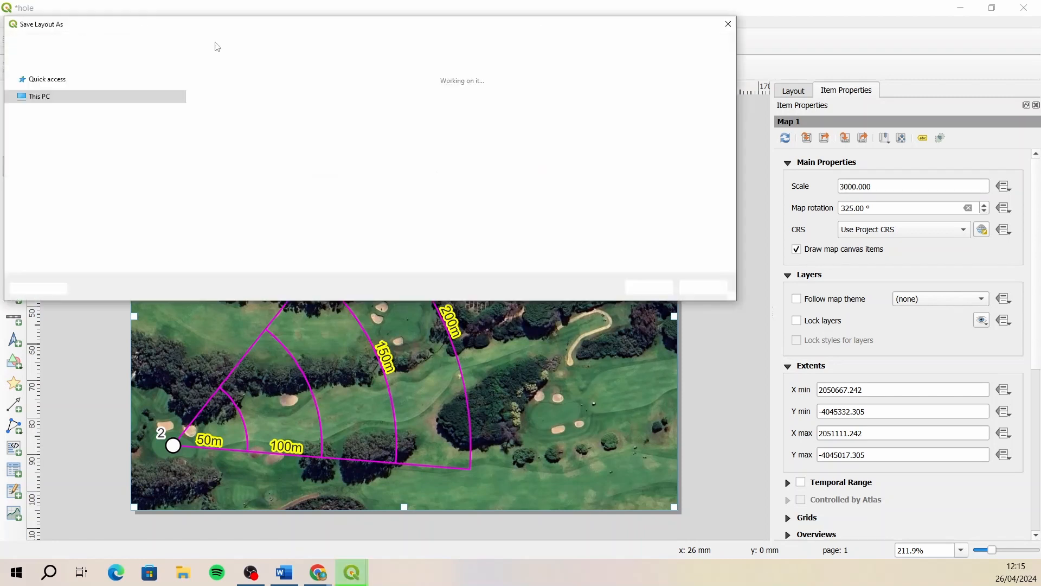
click(89, 249)
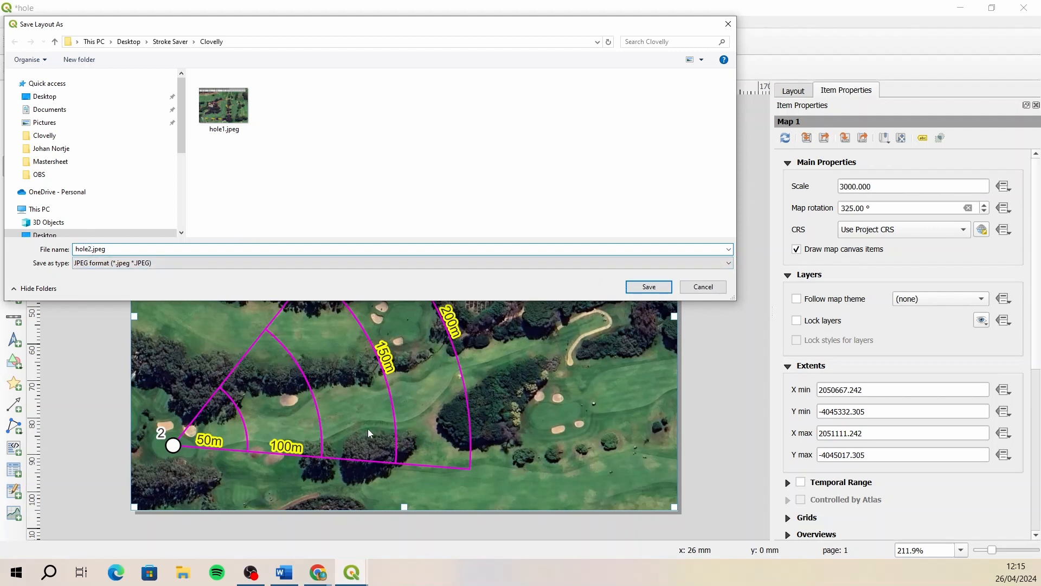
click(639, 291)
click(679, 411)
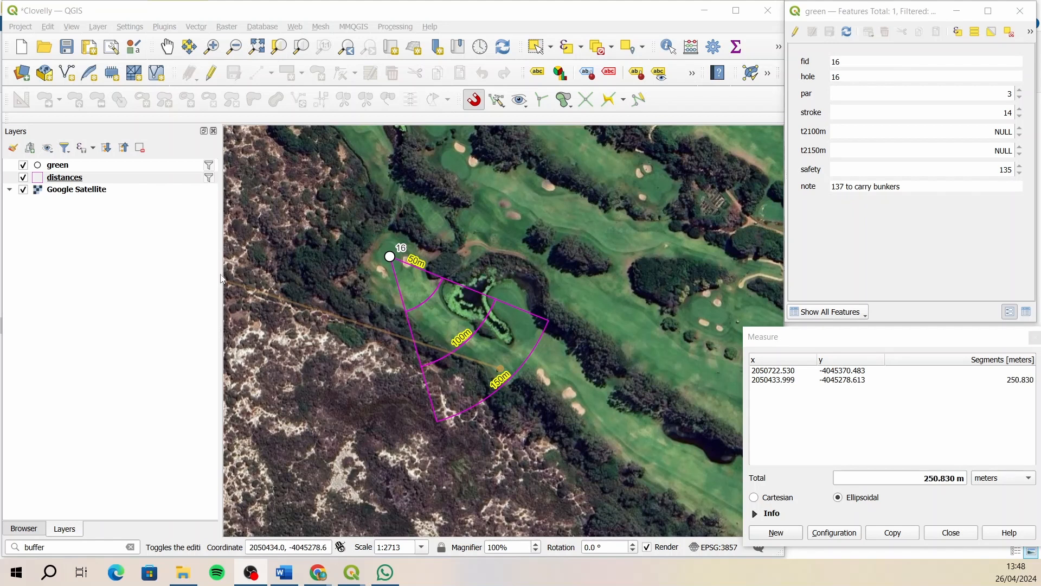
- Filter the distances layer with "hole" = '17' and the green layer with "hole" = 17
right_click(114, 178)
click(180, 374)
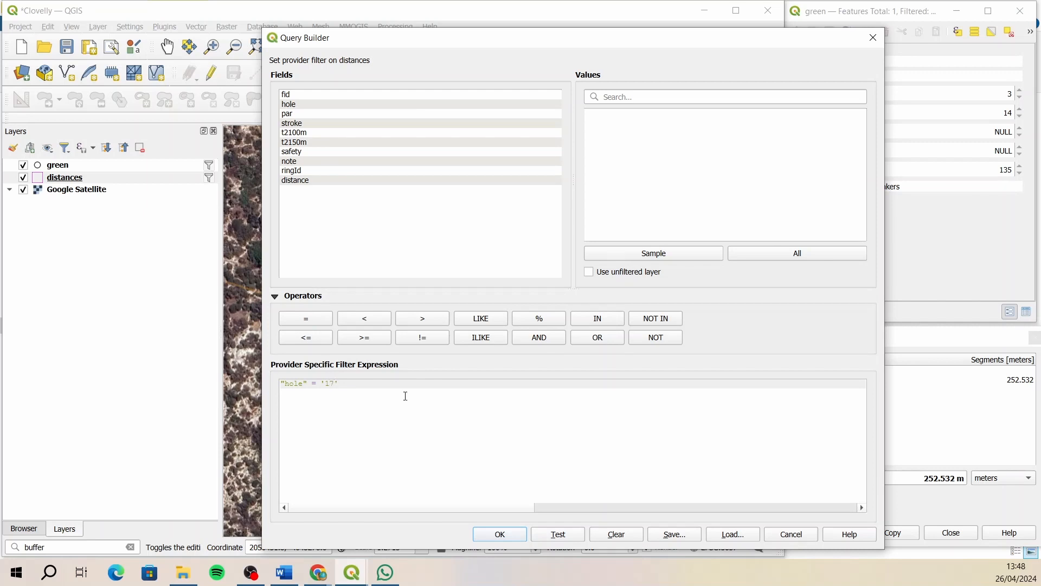
click(506, 536)
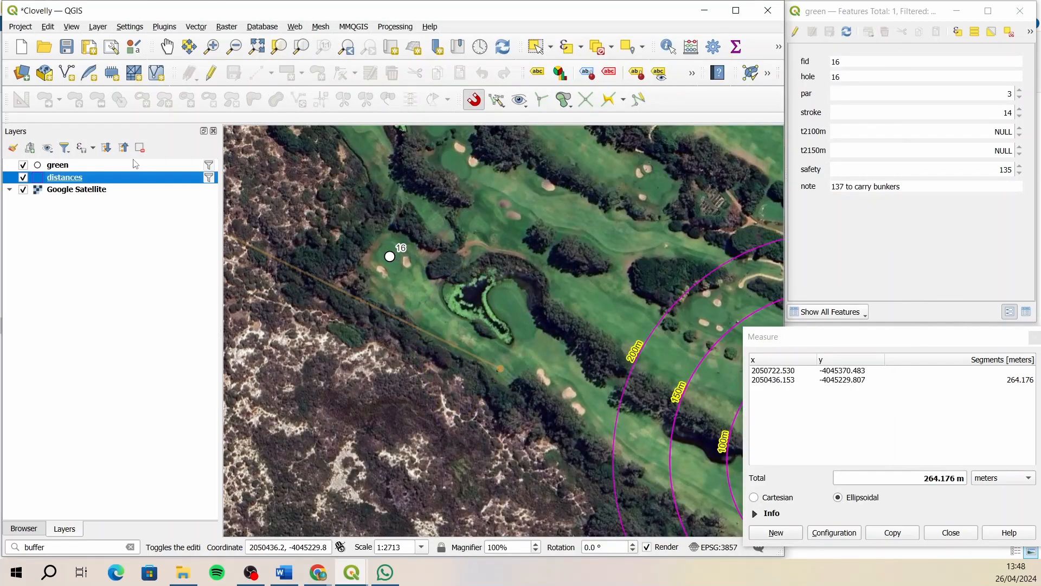
click(106, 166)
right_click(106, 166)
click(165, 360)
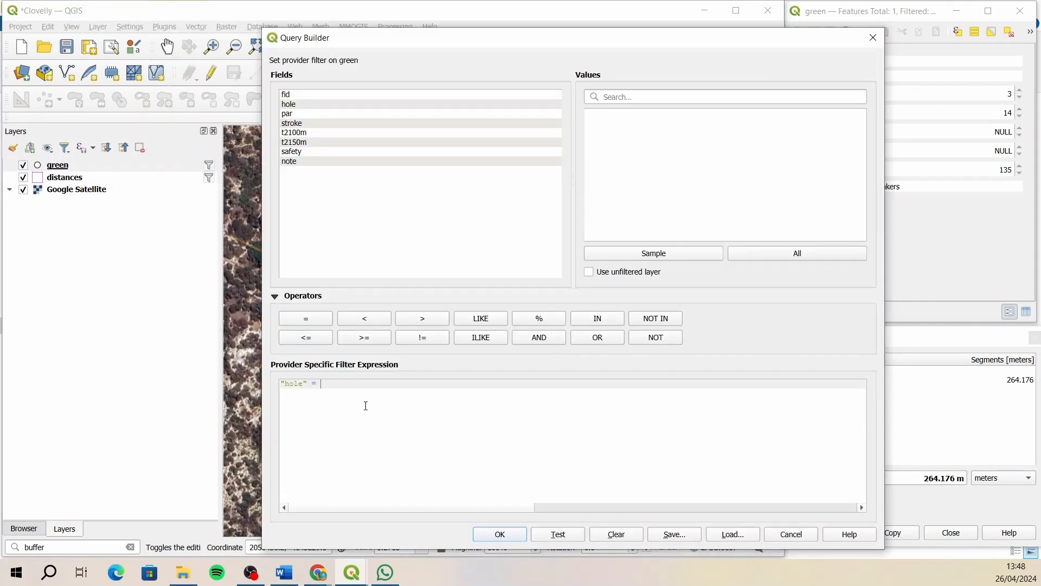
click(499, 535)
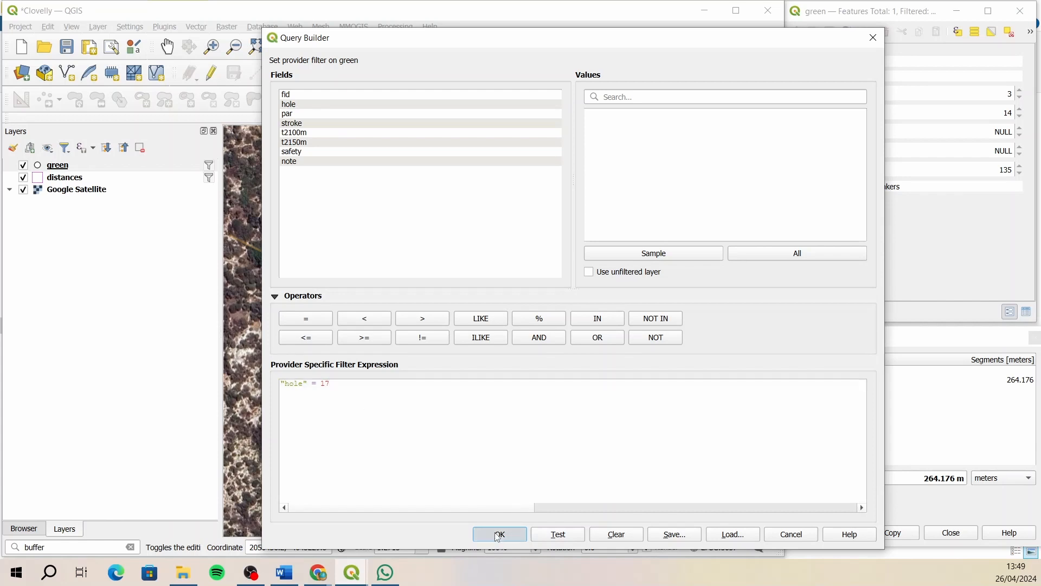
- Enable editing on the distances layer and split hole 17's rings into a fairway wedge with its point at the green marker
click(167, 47)
drag(693, 405, 492, 367)
drag(478, 322, 433, 321)
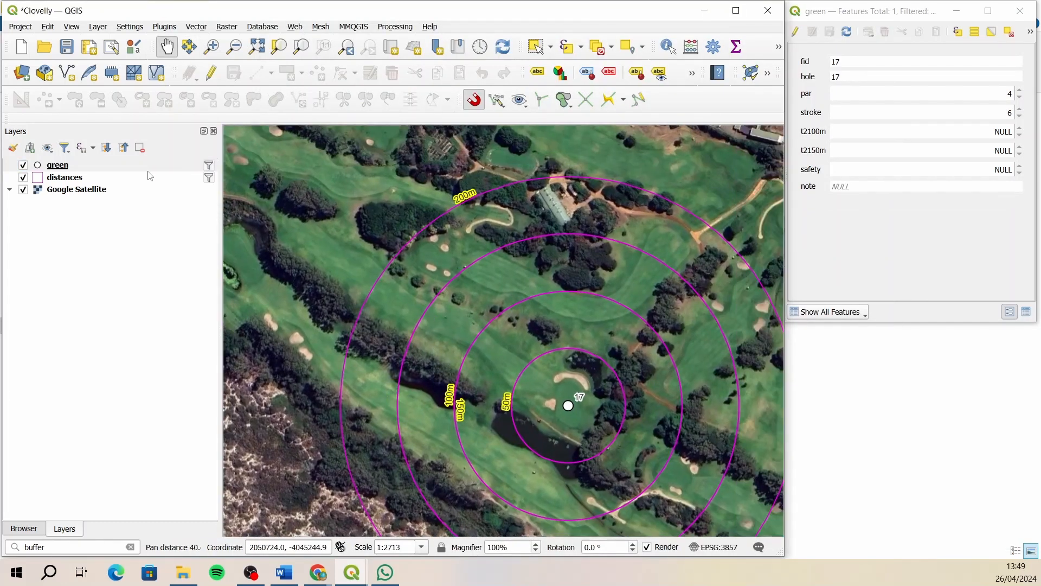
click(116, 178)
click(211, 72)
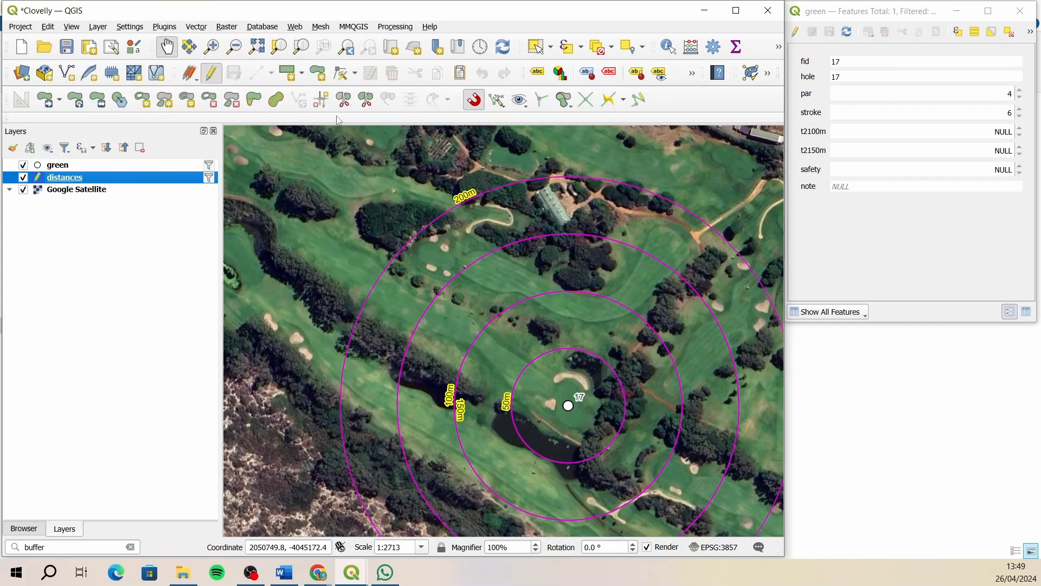
click(344, 99)
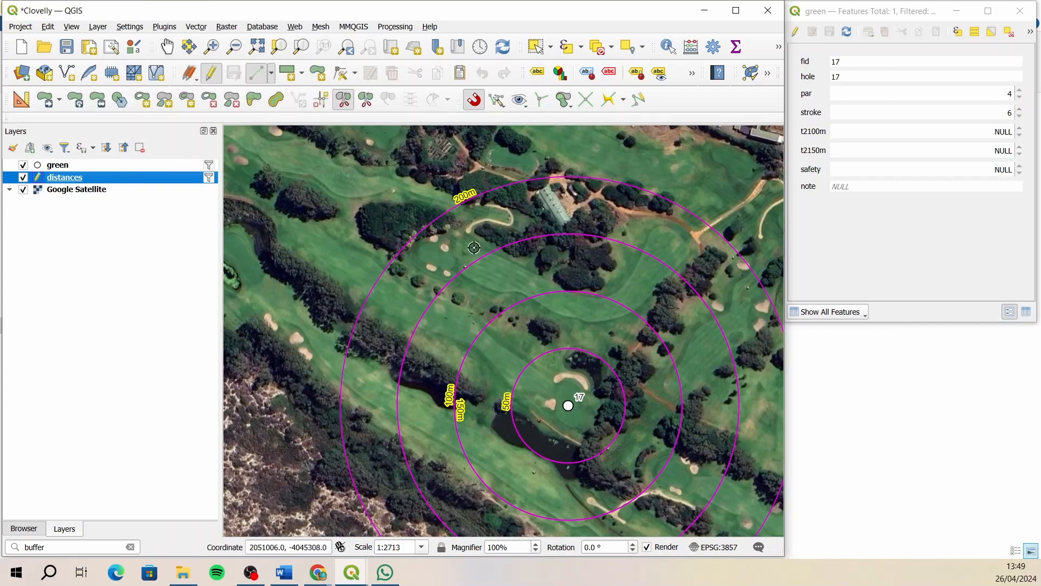
click(345, 317)
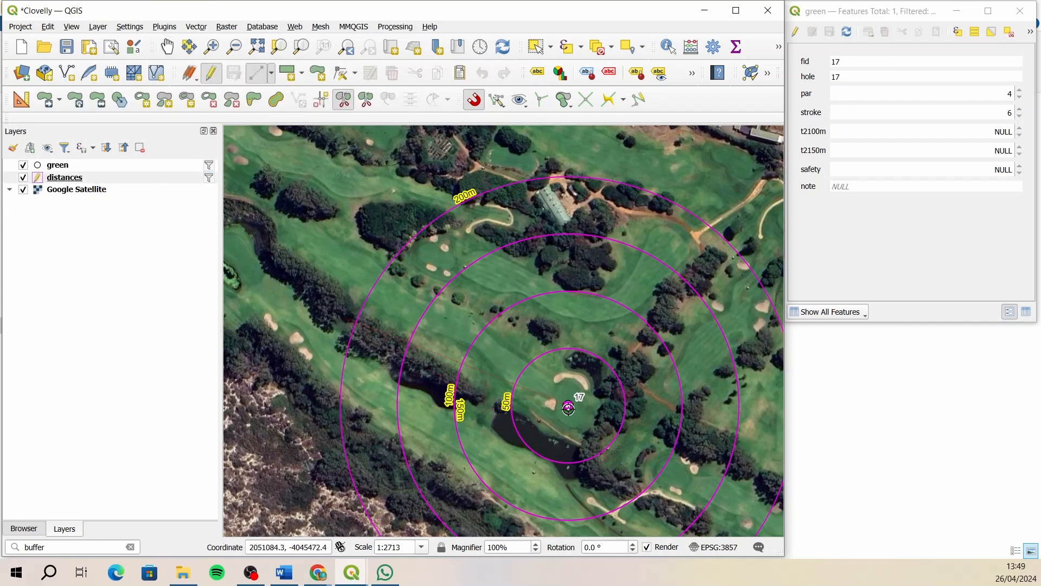
click(565, 403)
right_click(456, 182)
- Delete the four ring parts outside hole 17's fairway wedge, save the distances layer edits and turn off its editing
click(536, 47)
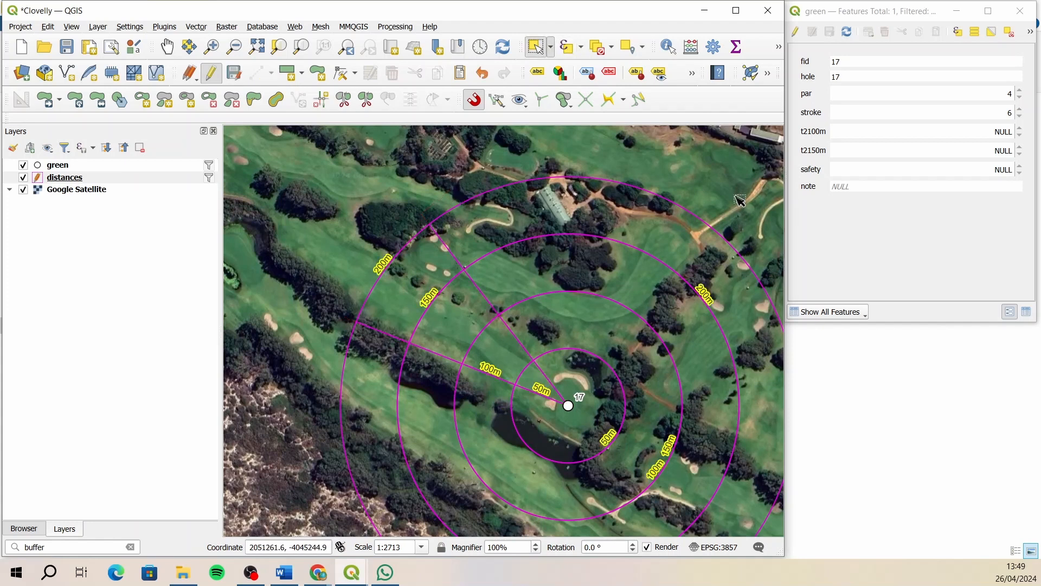
drag(746, 195, 581, 400)
key(Delete)
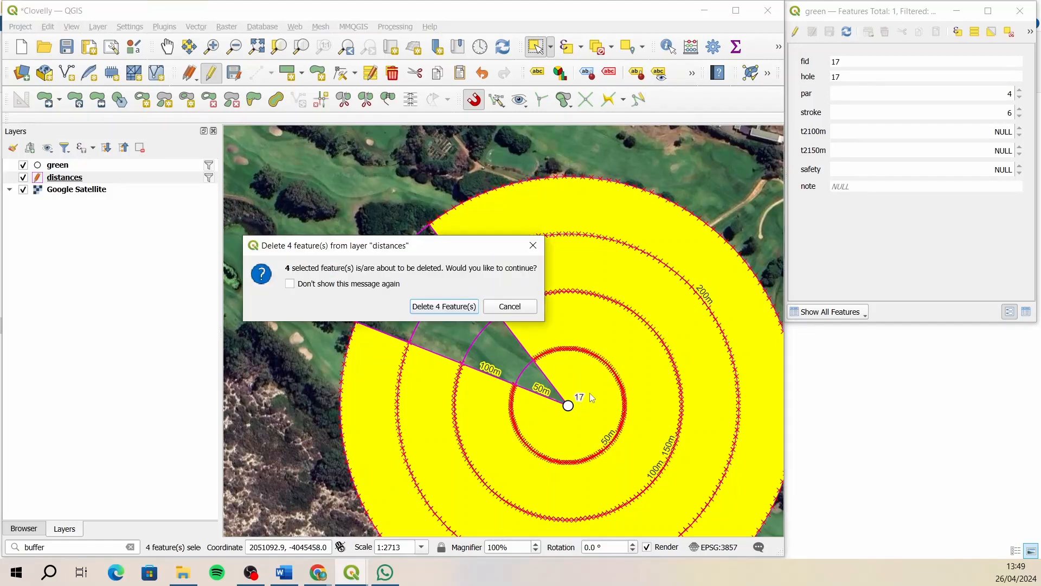
click(454, 306)
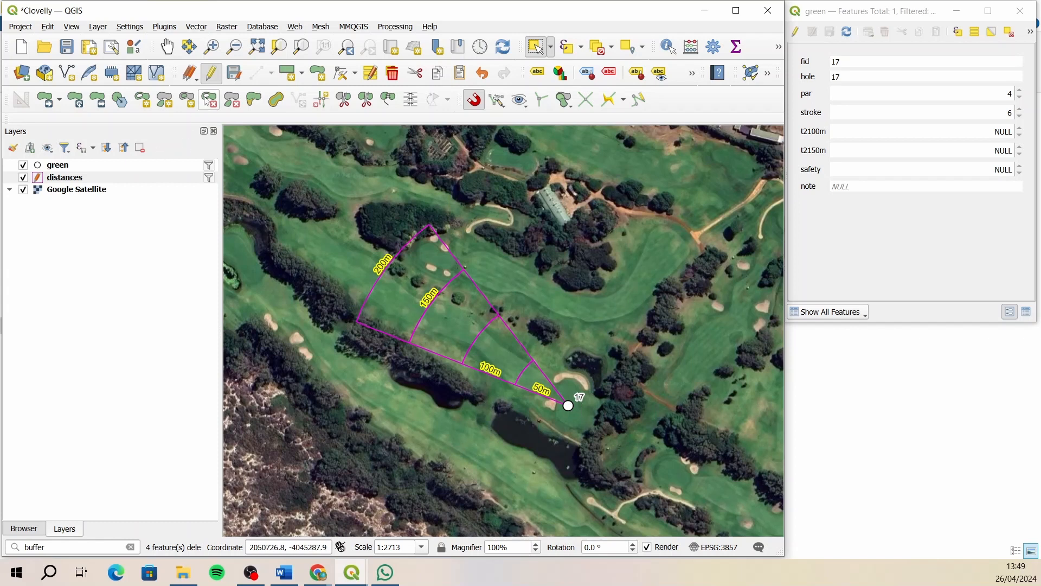
click(239, 77)
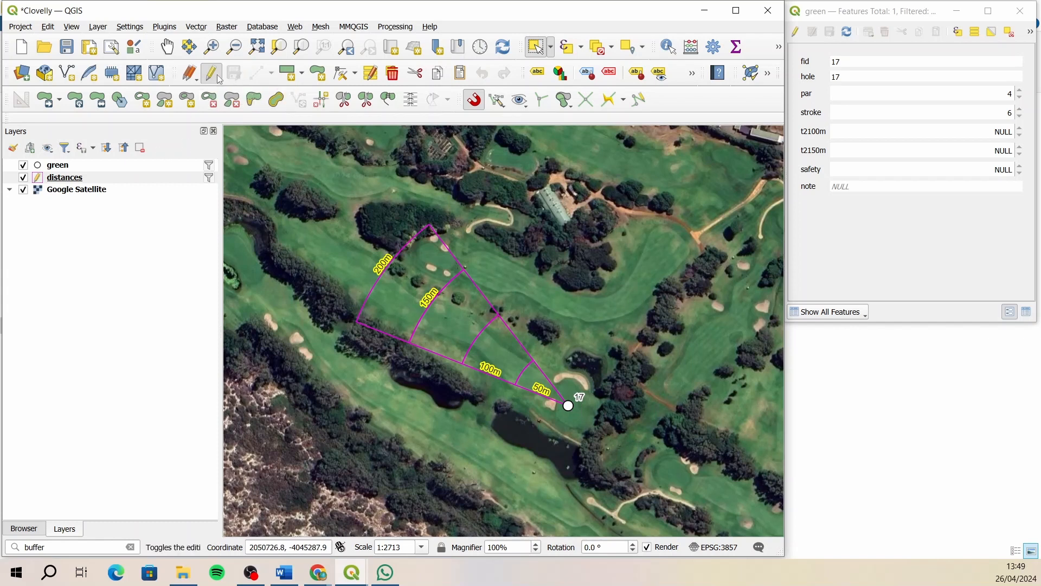
click(210, 73)
- Enable editing on the green layer and start a new distance measurement from hole 17's tee
click(207, 76)
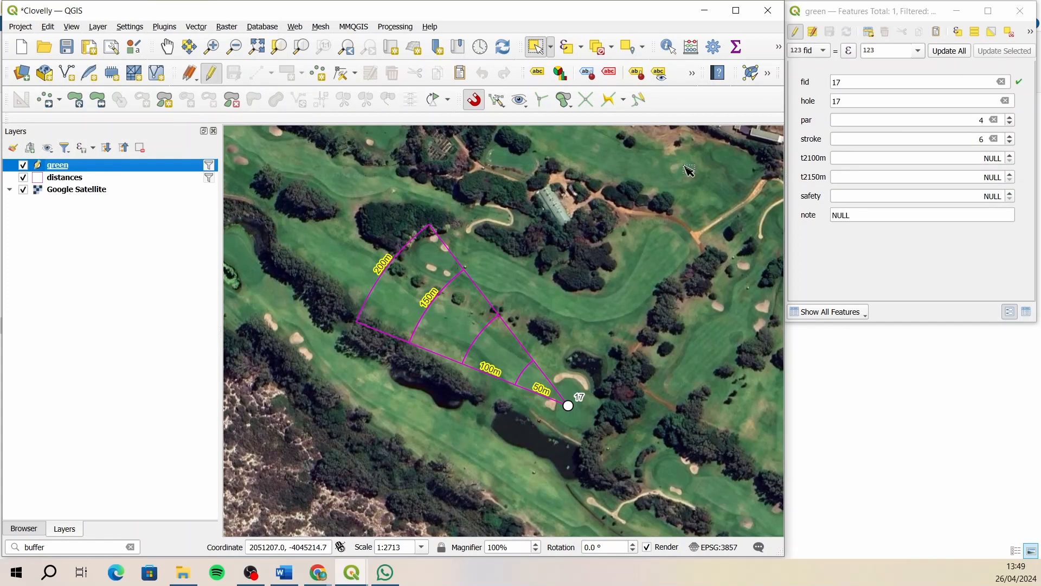
click(167, 47)
drag(311, 213, 406, 251)
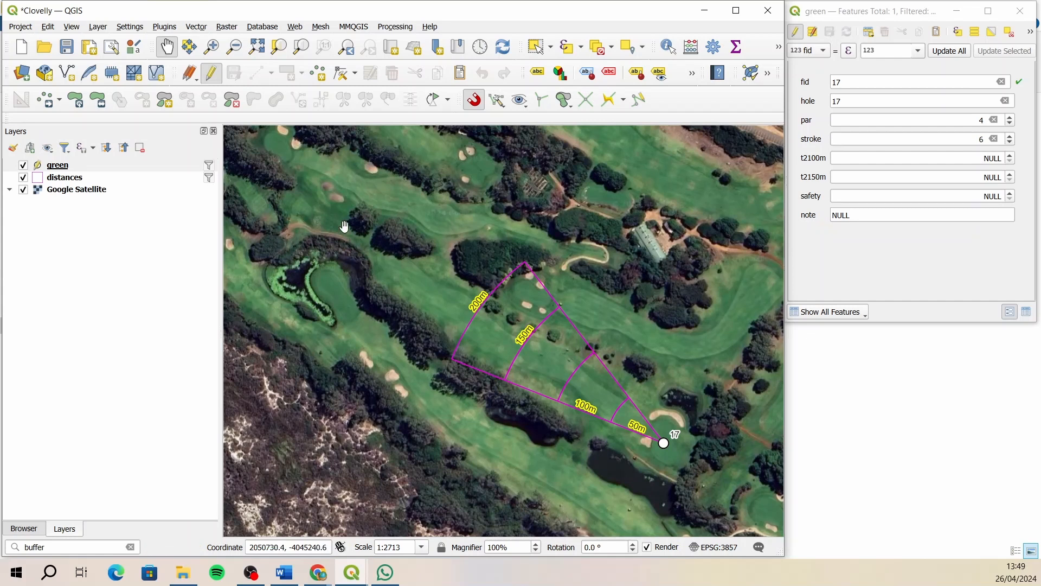
click(779, 47)
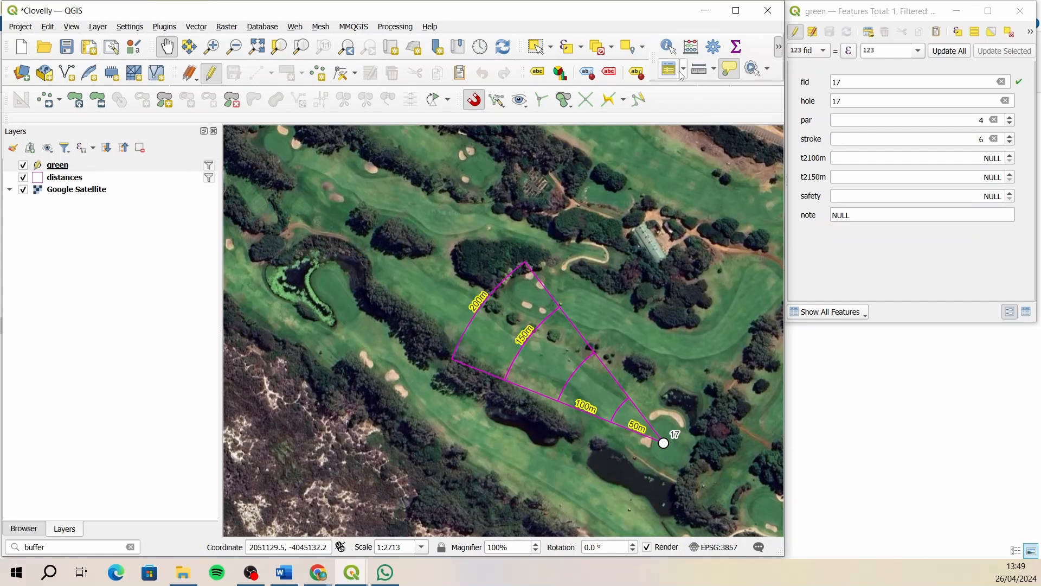
click(668, 68)
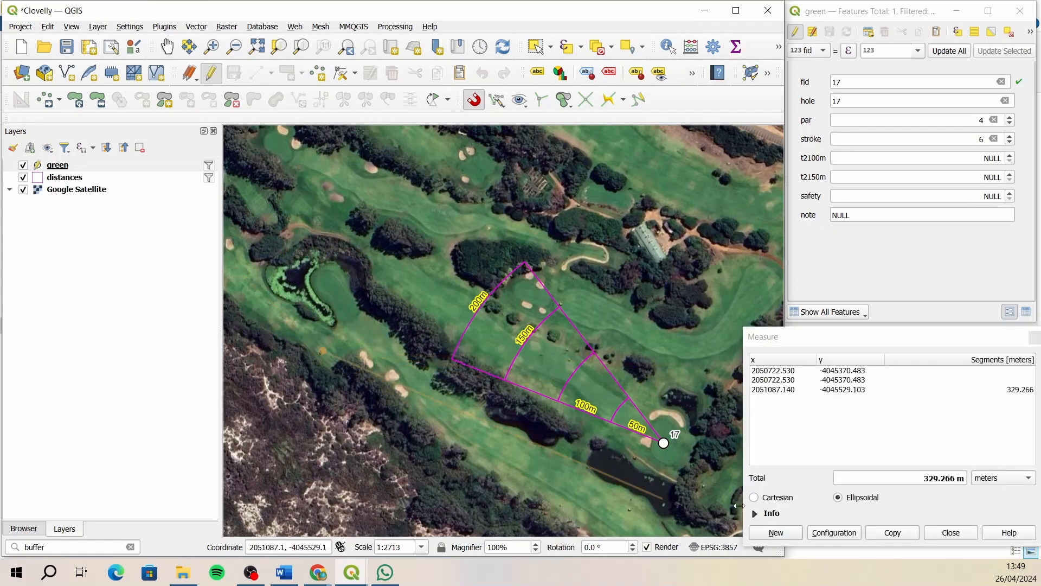
click(776, 533)
click(320, 220)
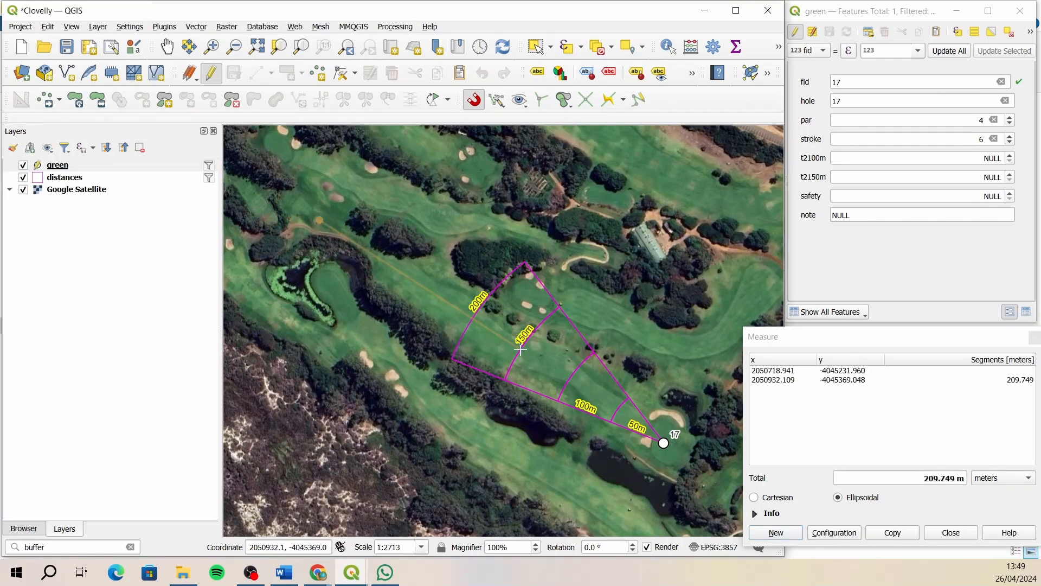
- Measure from the tee and set hole 17's t2150m to 209, t2100m to 259 and safety to 200
click(982, 176)
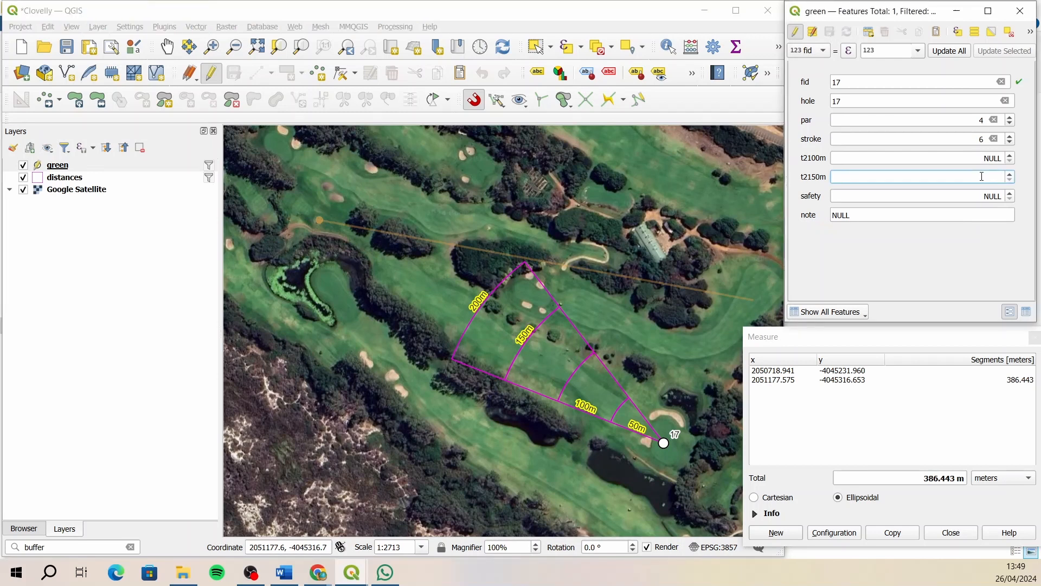
text(20)
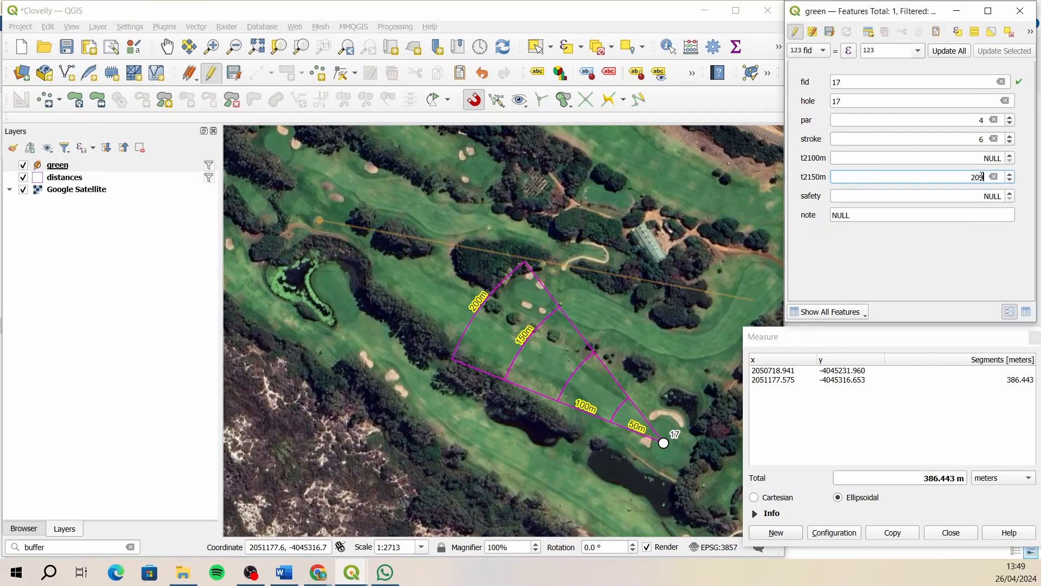
text(9)
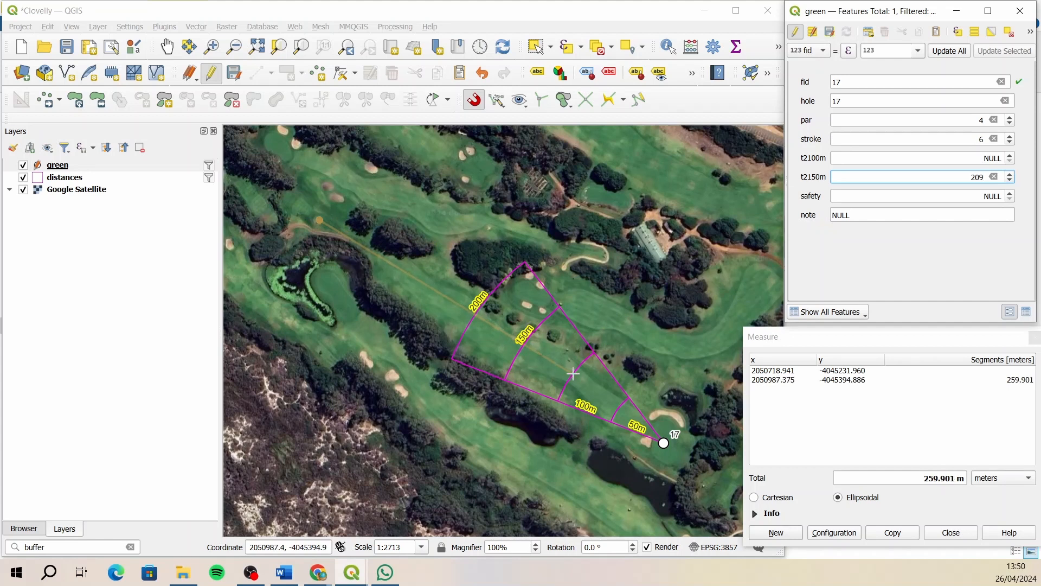
click(968, 160)
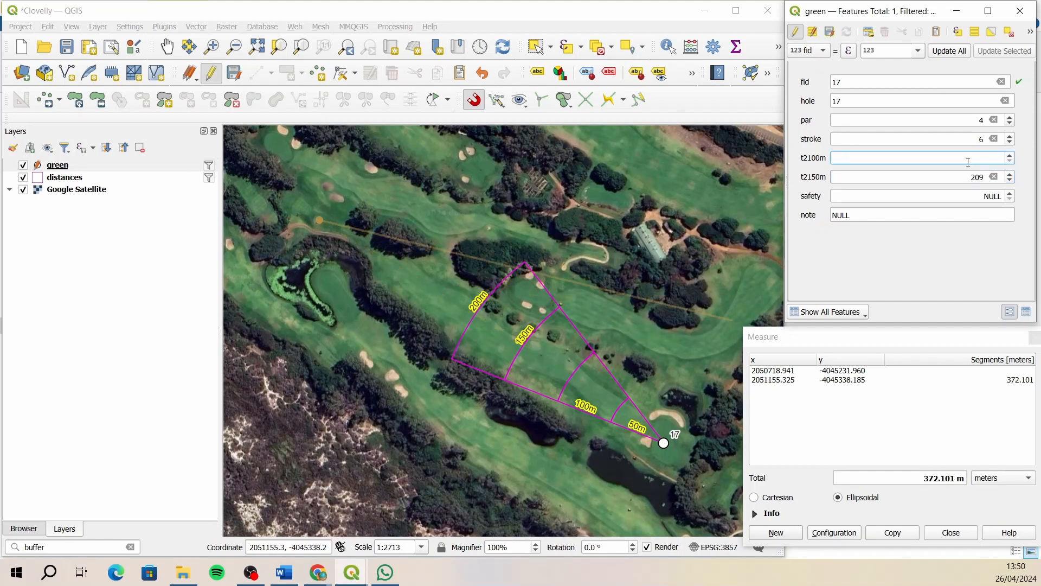
text(259)
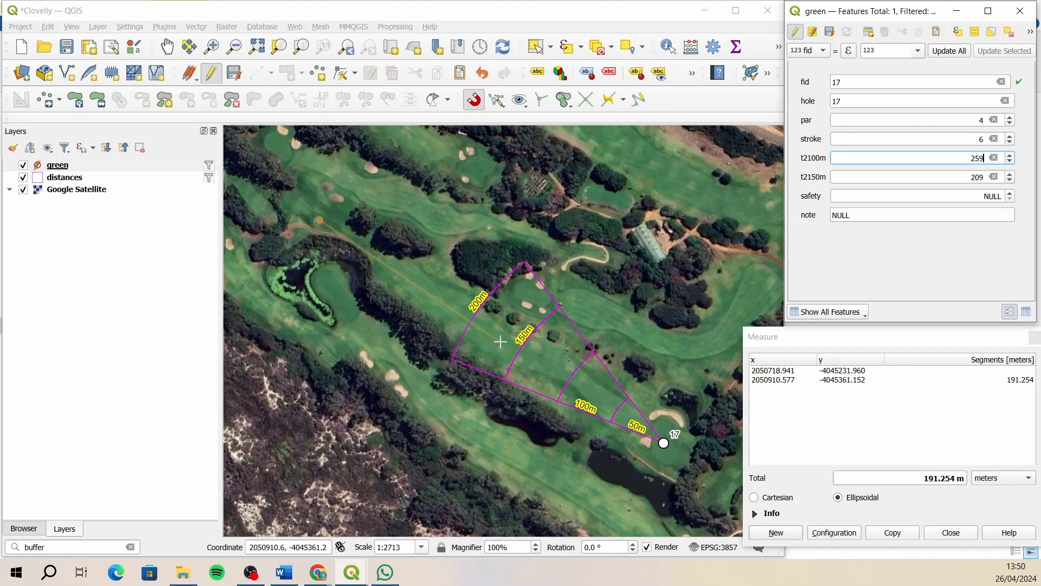
click(977, 197)
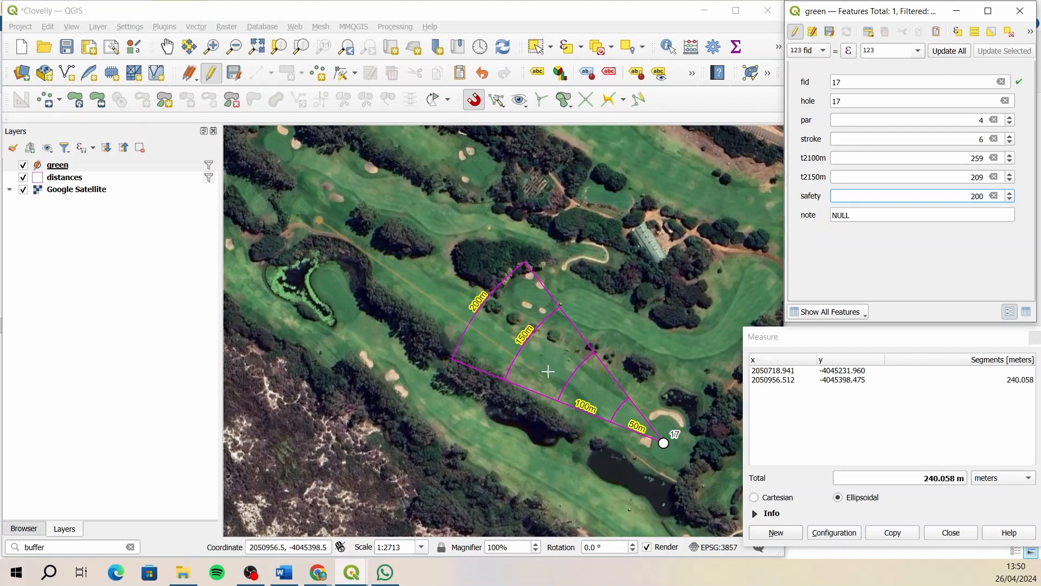
- Enter "Miss left" as hole 17's note, save the green layer edits and turn off its editing
click(865, 216)
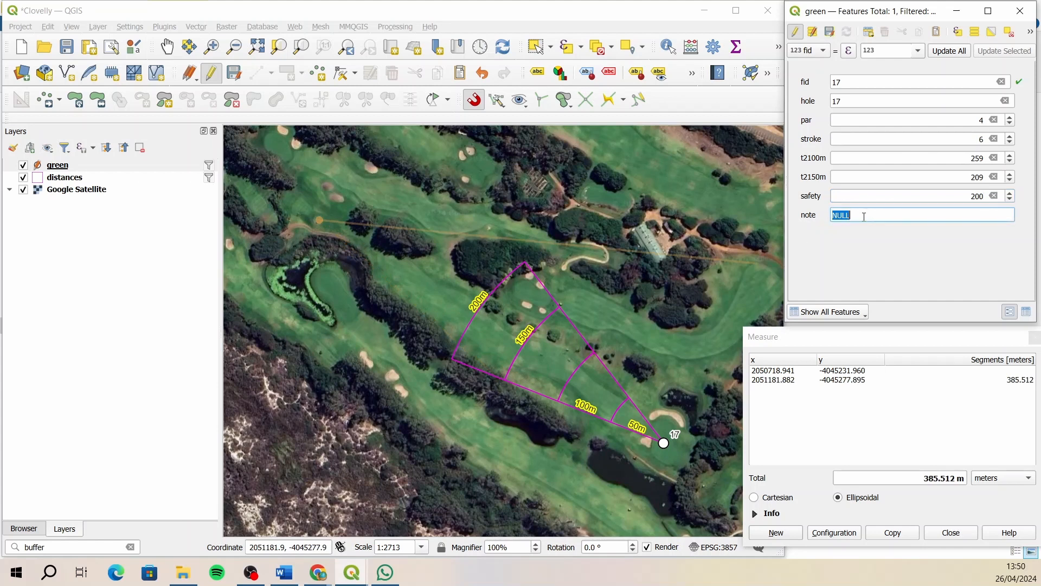
text(Miss left)
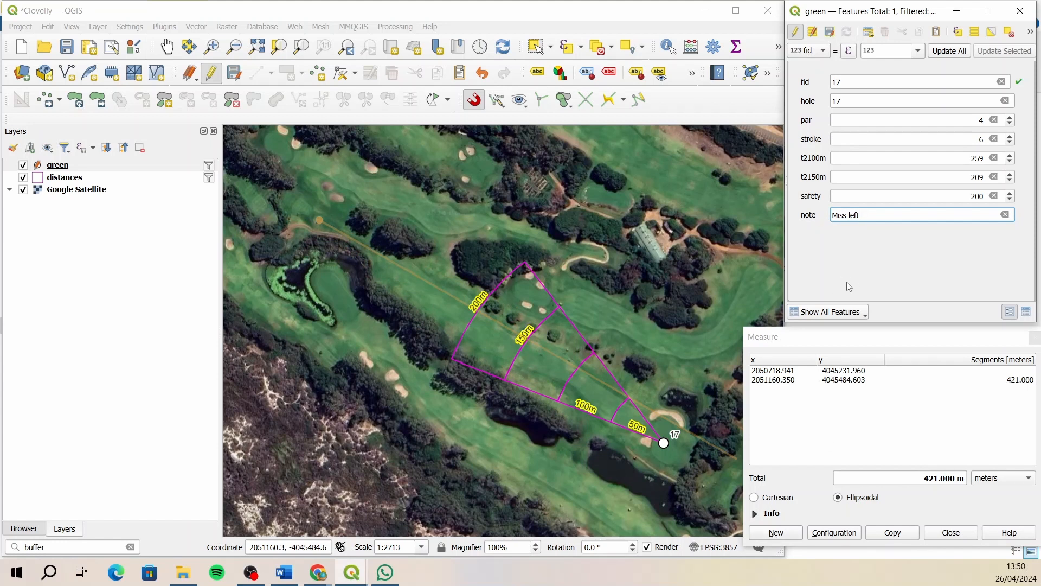
click(829, 31)
click(796, 31)
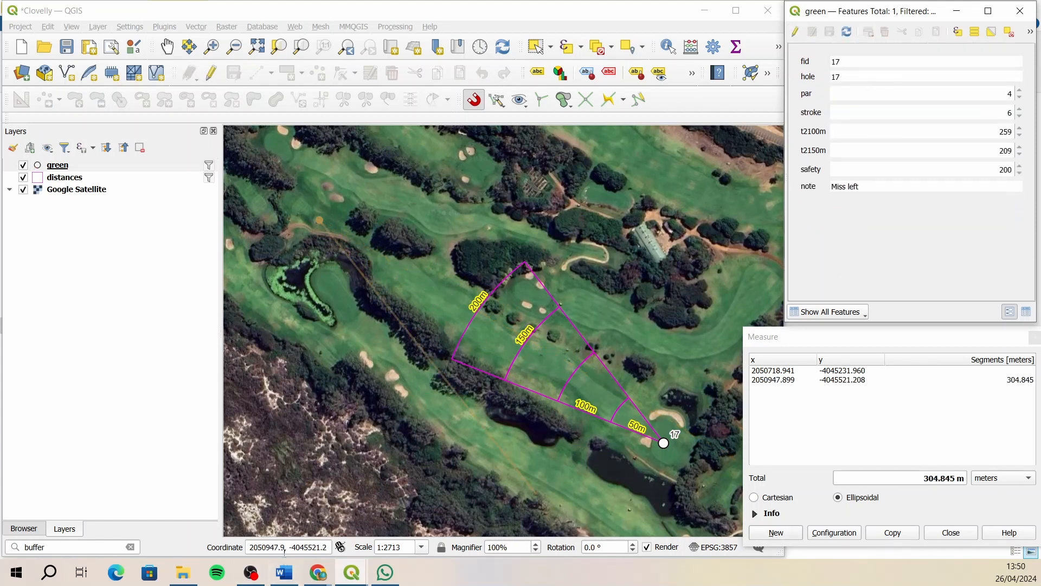
- Bring up the hole print layout and shift its map content to frame hole 17's green marker and distance wedge
mouse_move(356, 575)
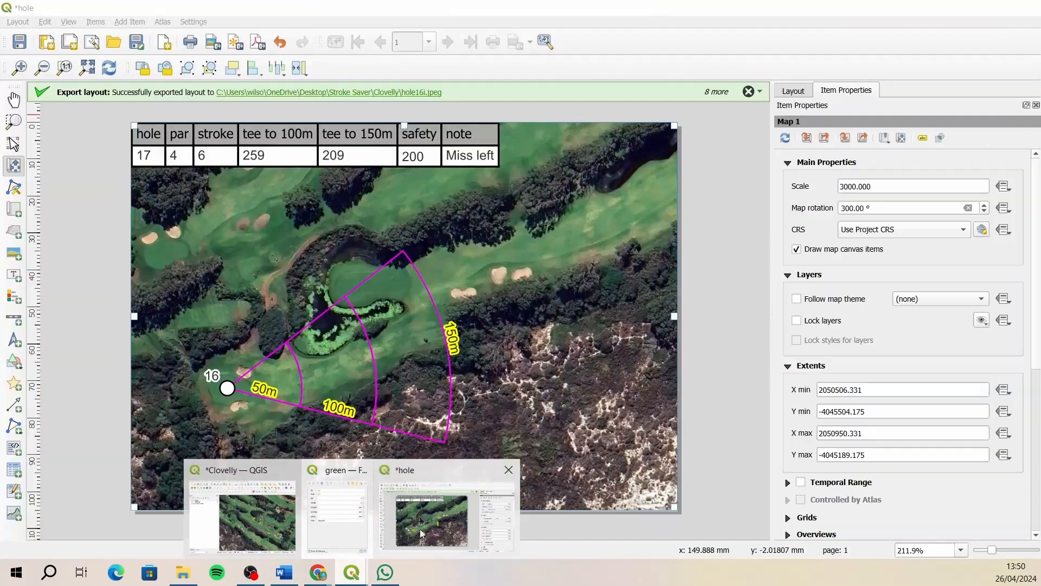
click(420, 528)
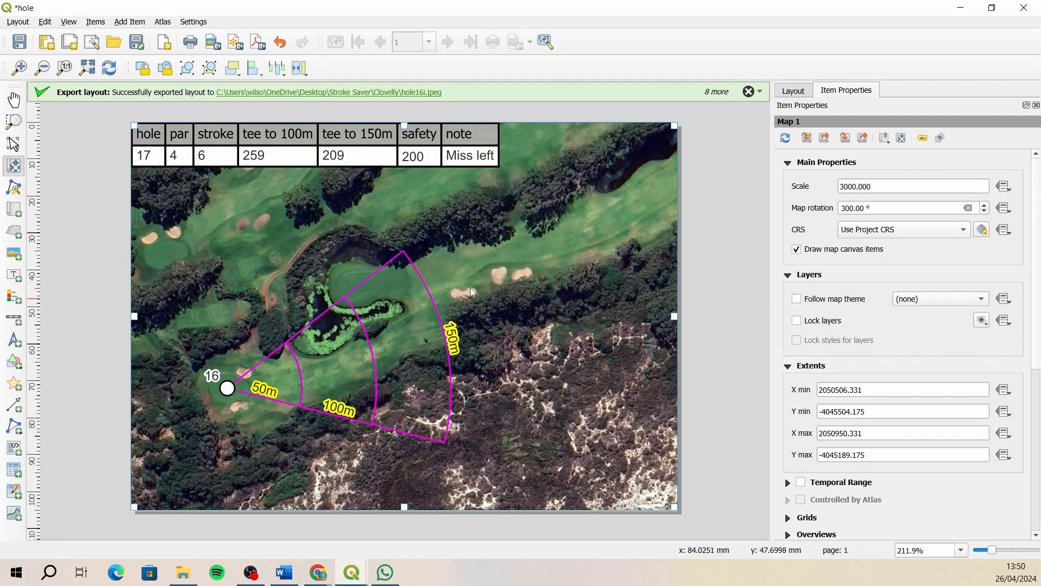
drag(415, 237, 446, 331)
mouse_move(562, 270)
mouse_down()
mouse_move(338, 396)
mouse_move(420, 356)
mouse_move(394, 354)
mouse_up()
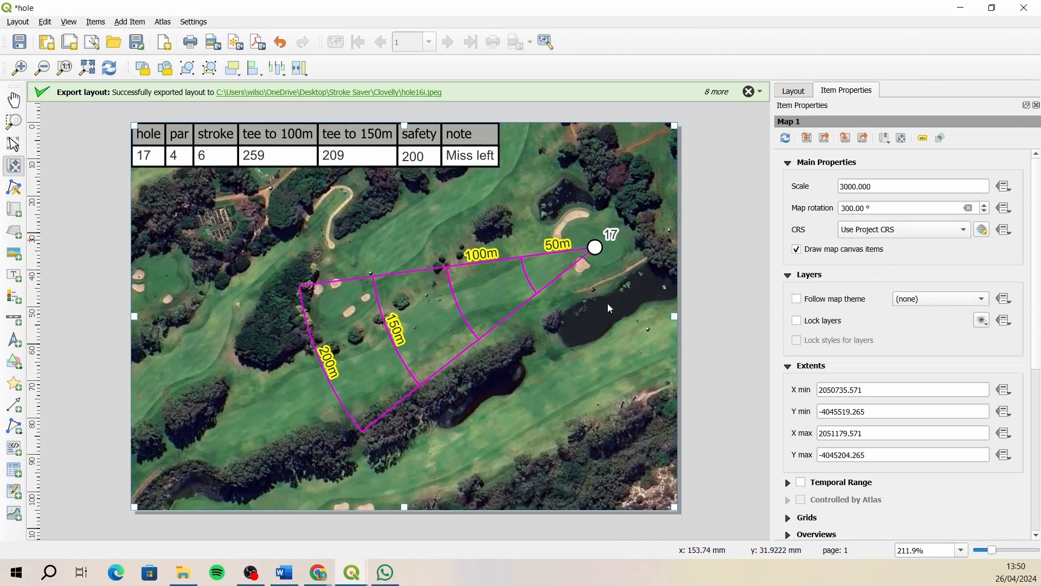
drag(384, 312, 385, 322)
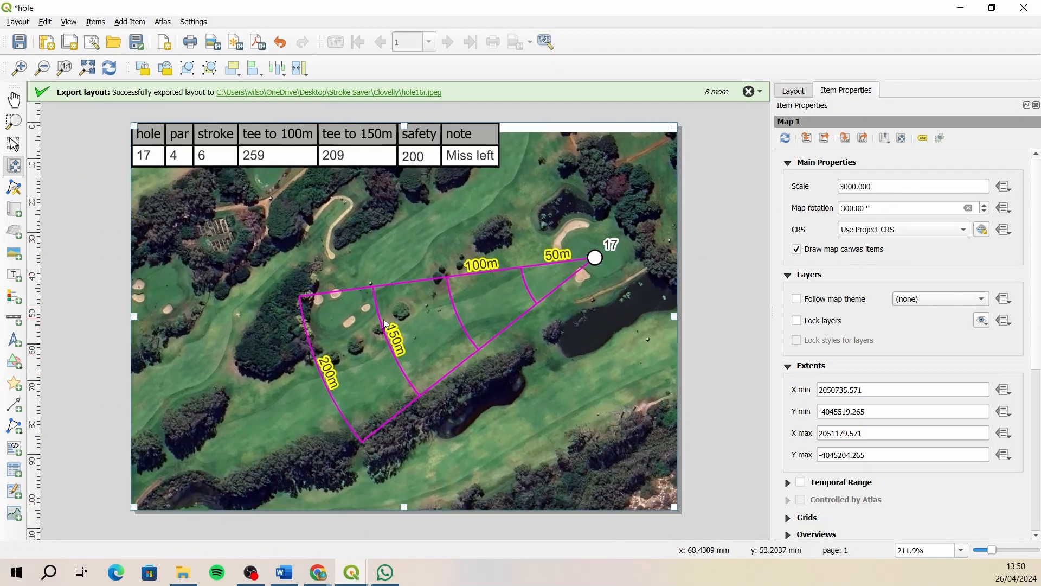
- Export the layout as hole17.jpeg in the Clovelly folder, accepting the image export options
click(213, 42)
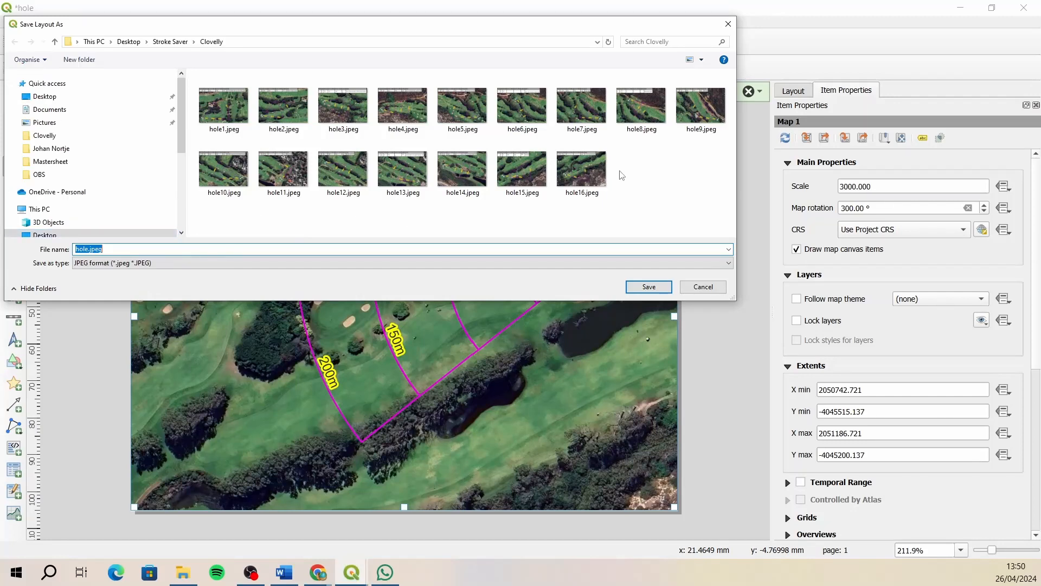
click(583, 171)
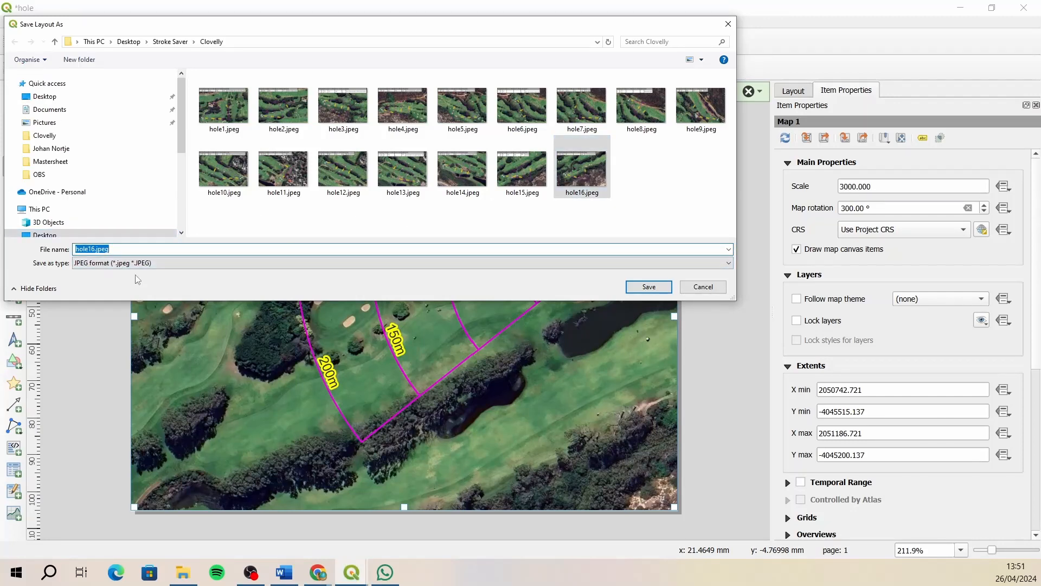
click(93, 249)
key(Delete)
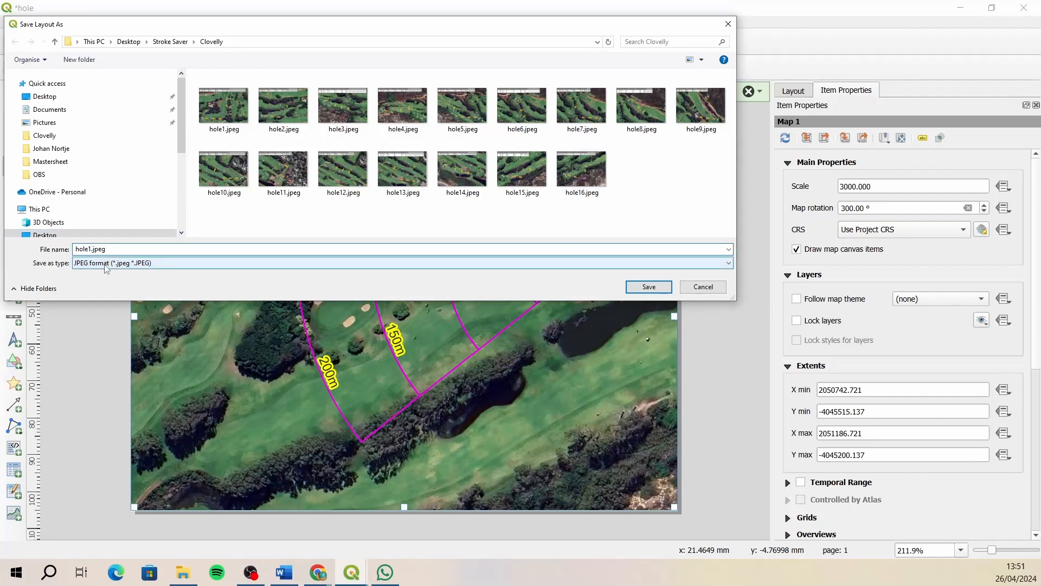
text(7)
click(631, 288)
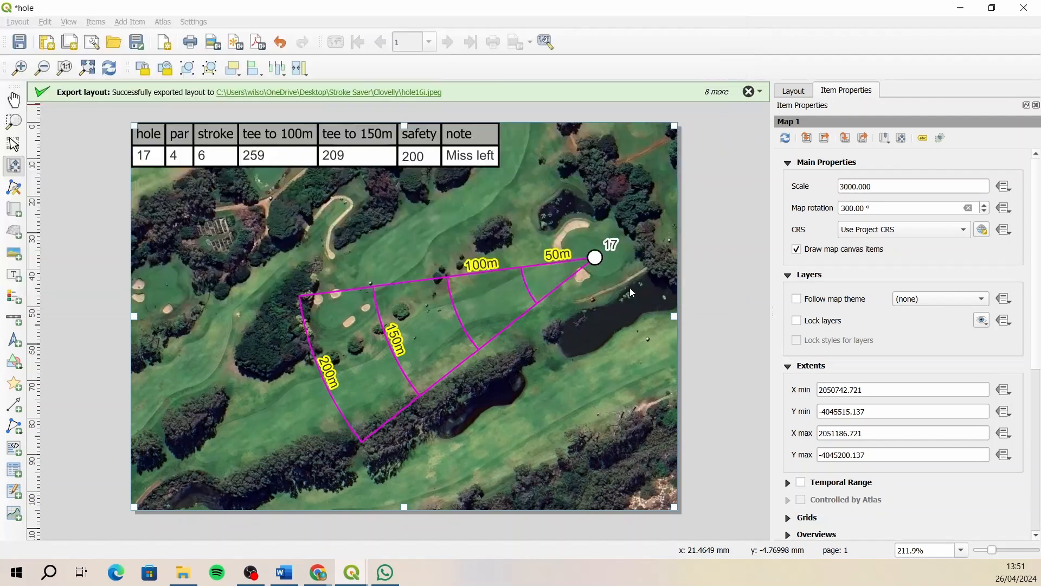
click(678, 408)
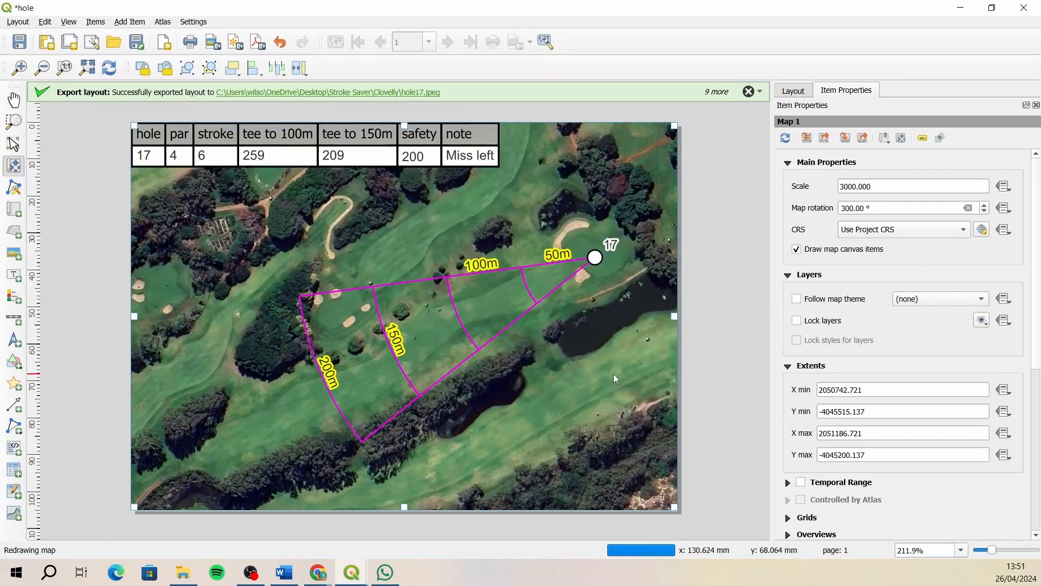
- Return to the main Clovelly project window and change the distances layer's filter to hole 18
click(349, 565)
click(247, 507)
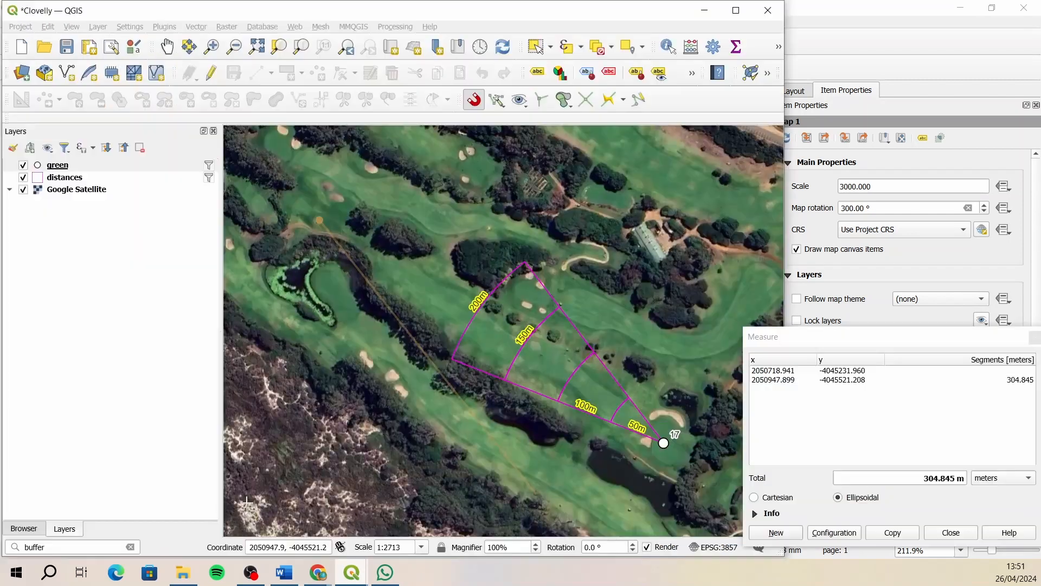
right_click(76, 172)
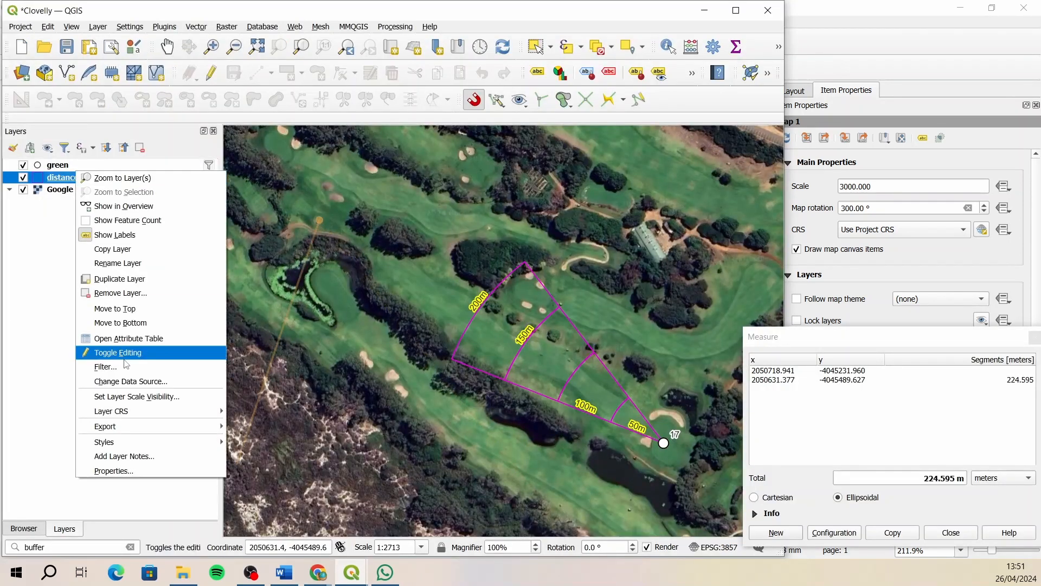
click(120, 366)
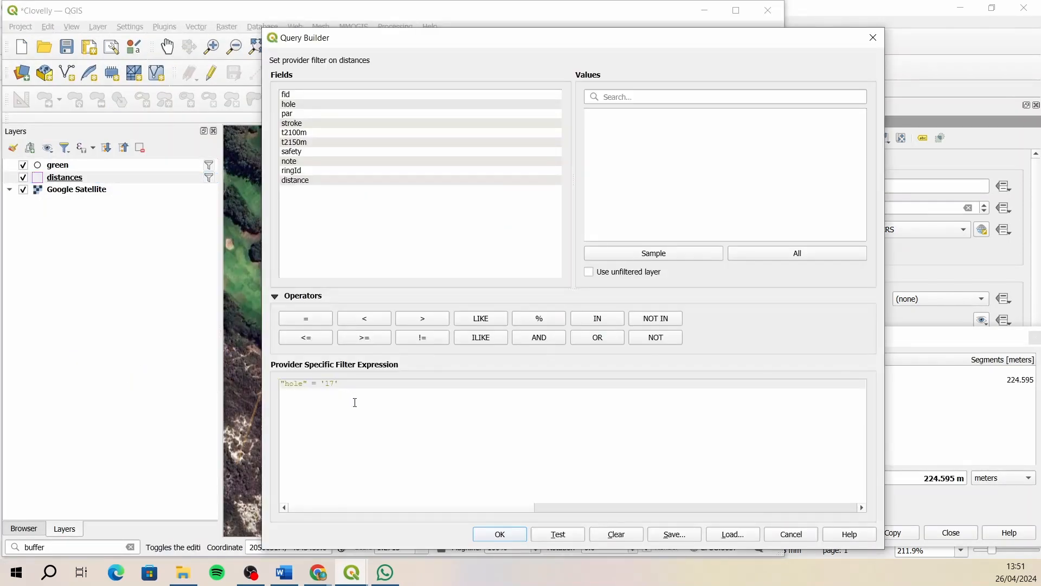
click(493, 537)
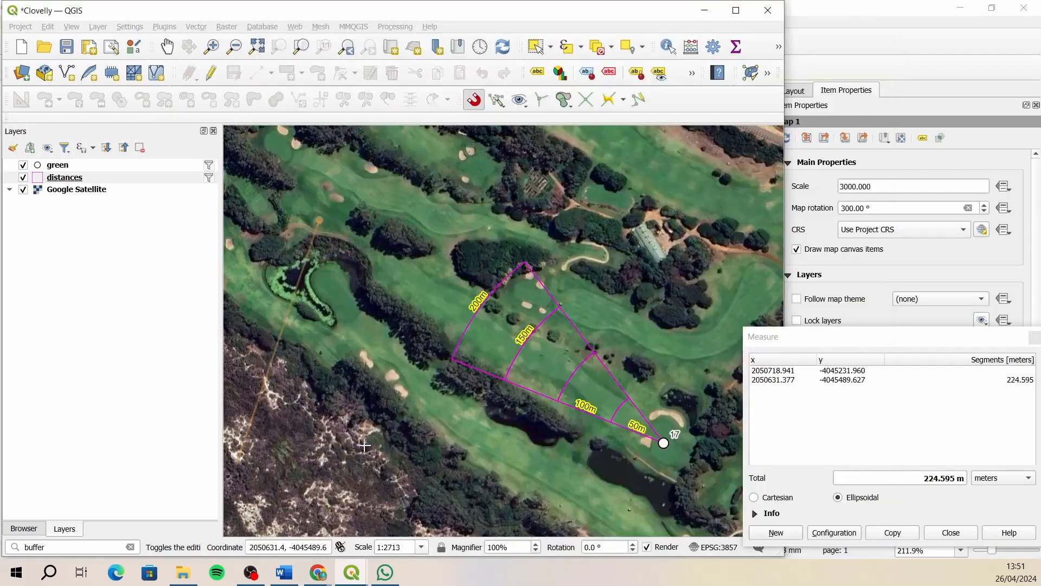
- Change the green layer's filter expression to "hole" = 18
click(62, 165)
right_click(61, 165)
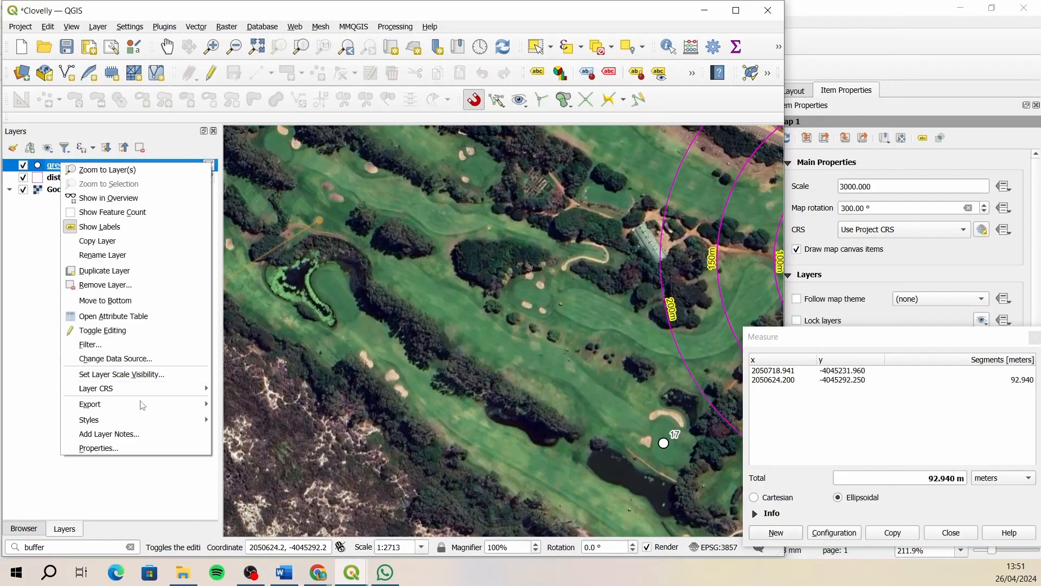
click(123, 345)
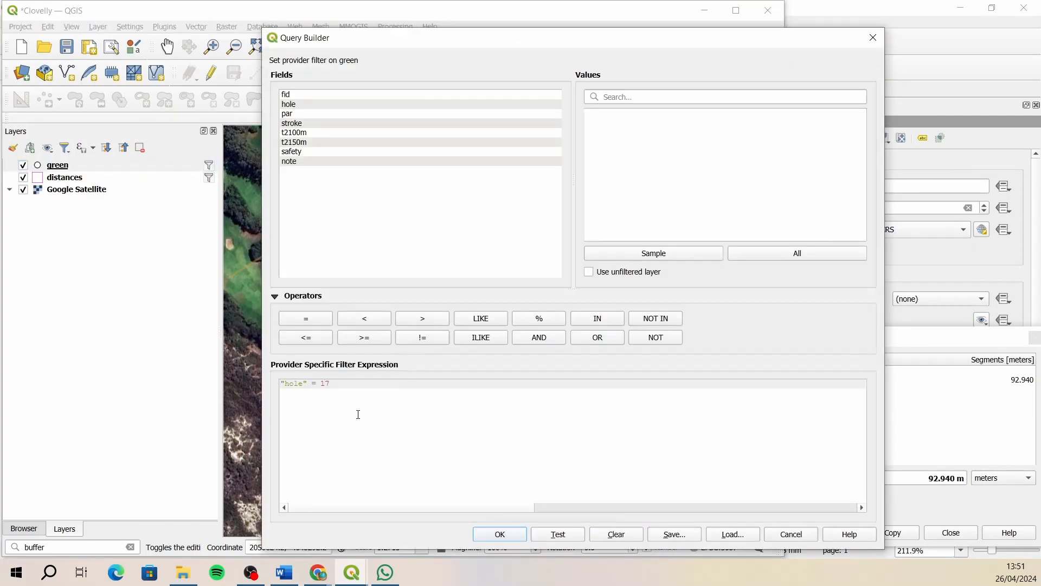
click(494, 534)
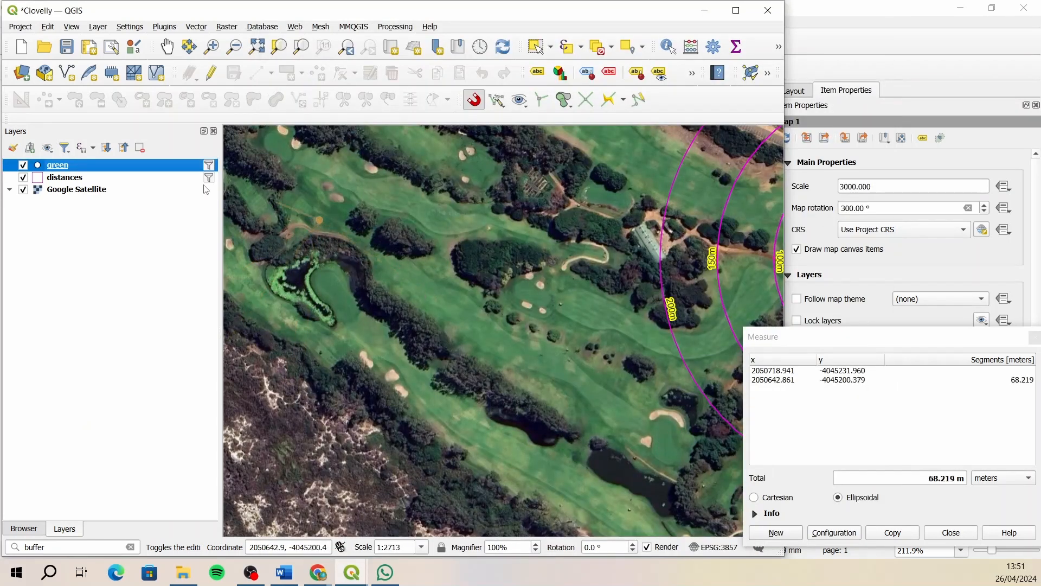
- Centre the map on hole 18 and enable editing on the distances and green layers
click(166, 46)
mouse_move(553, 285)
mouse_down()
mouse_move(203, 270)
mouse_move(215, 258)
mouse_up()
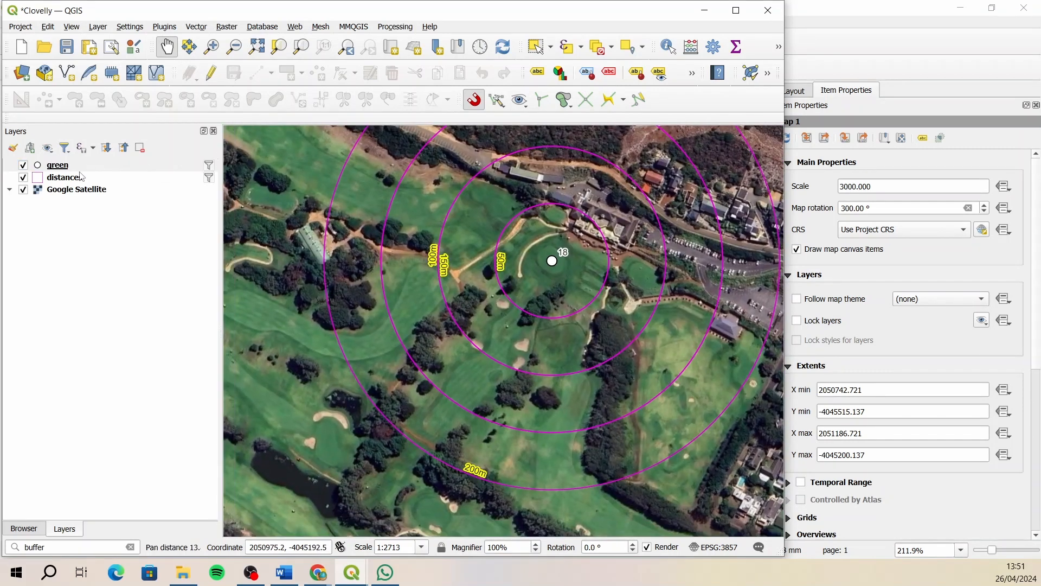
click(81, 176)
click(189, 73)
key(Up)
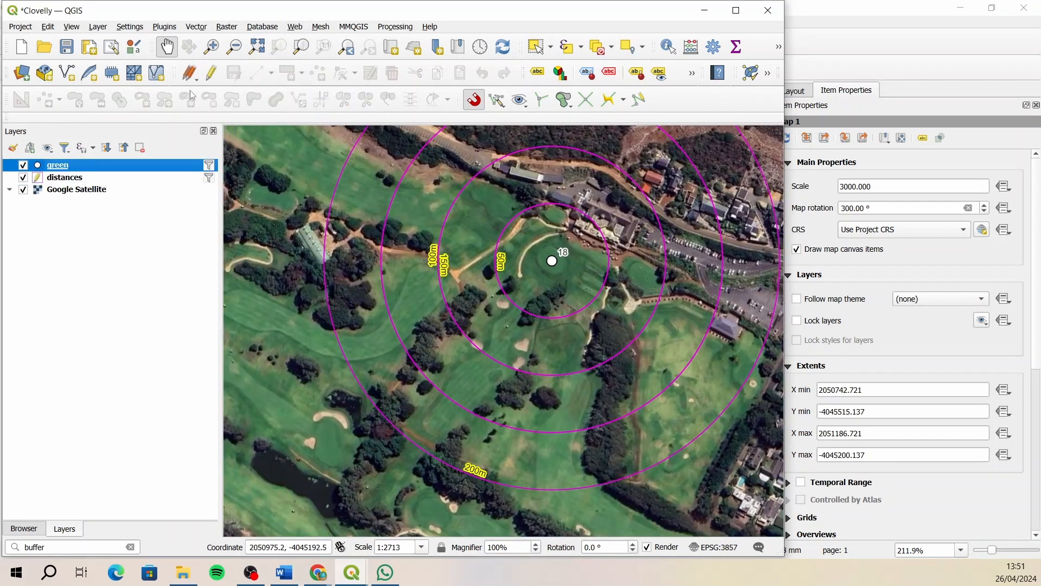
click(211, 73)
key(Down)
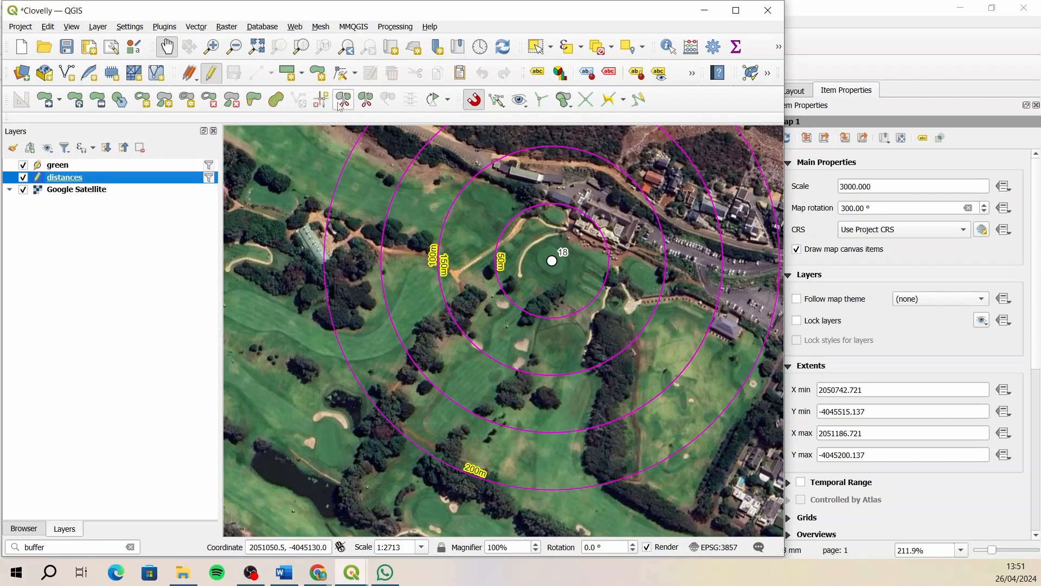
- Split hole 18's distance rings along both sides of the fairway, with the wedge's apex at the green marker
key(ctrl+.)
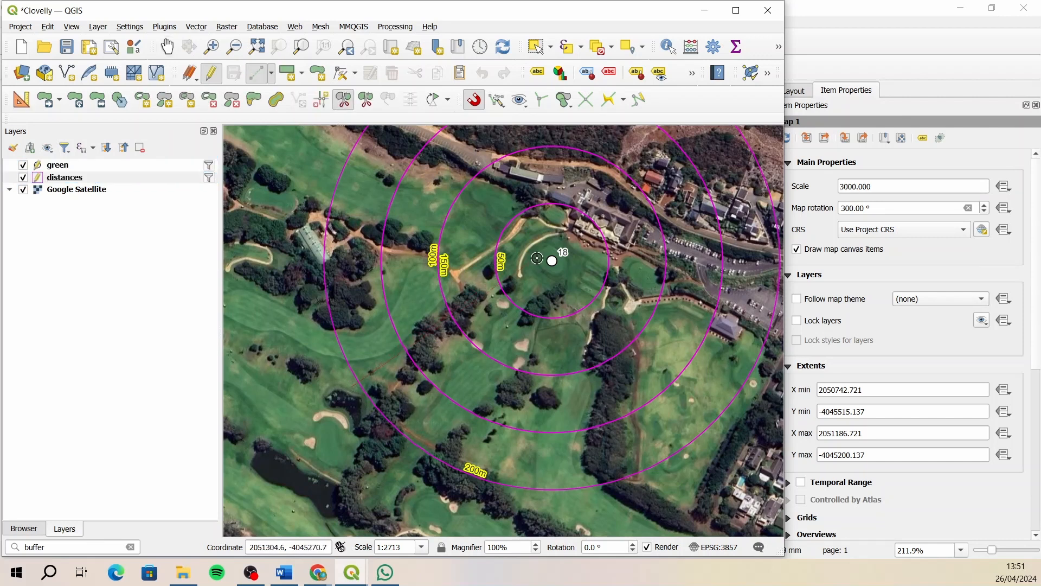
click(552, 260)
click(484, 498)
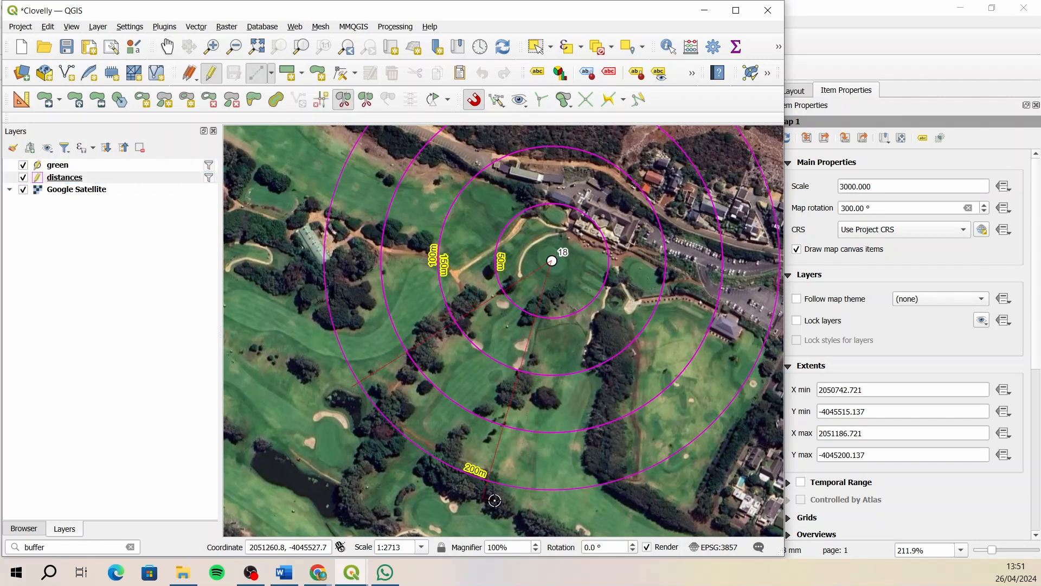
right_click(538, 505)
- Delete the four ring parts outside hole 18's fairway wedge, save the distances layer edits and turn off its editing
click(535, 47)
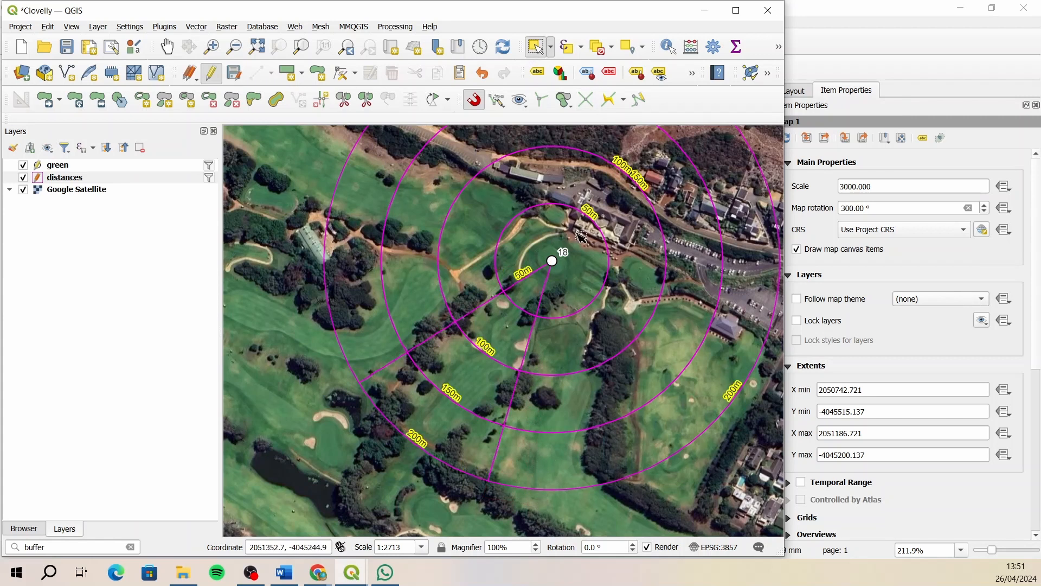
drag(352, 225, 352, 225)
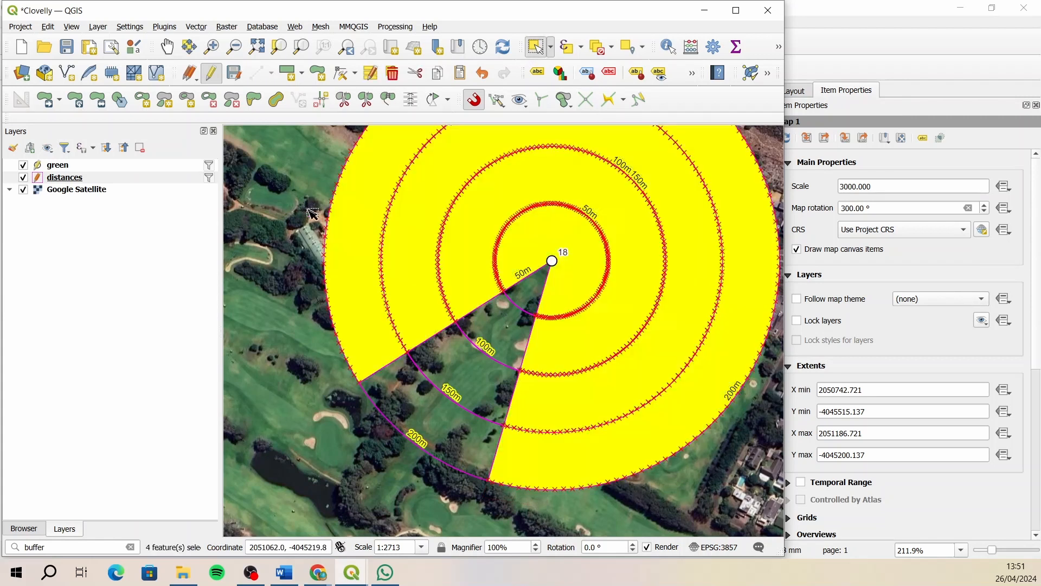
click(392, 72)
click(427, 307)
click(234, 73)
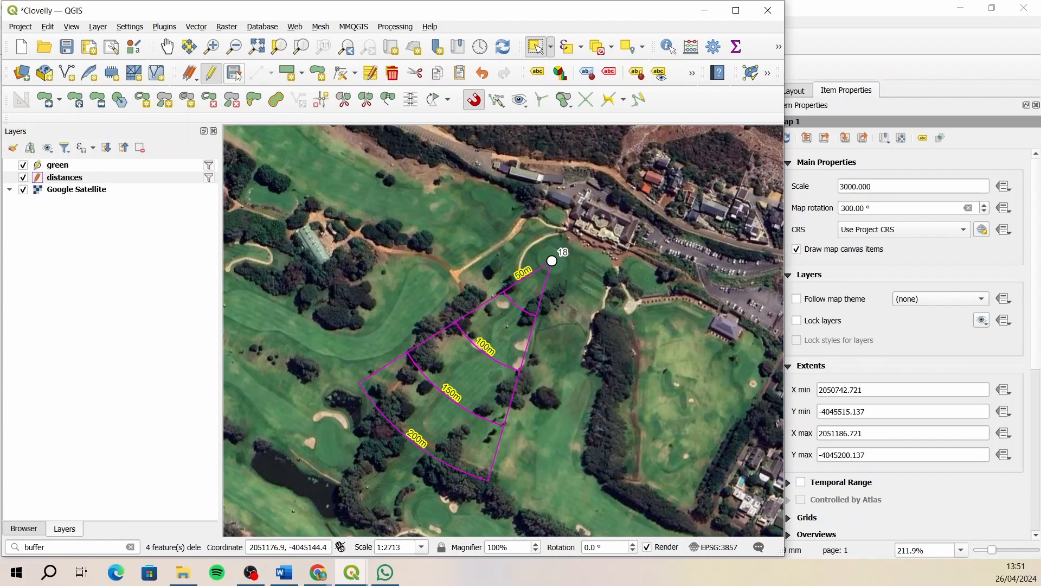
click(211, 73)
- Show the green layer's attribute form beside the map and start a new distance measurement from hole 18's tee
click(127, 166)
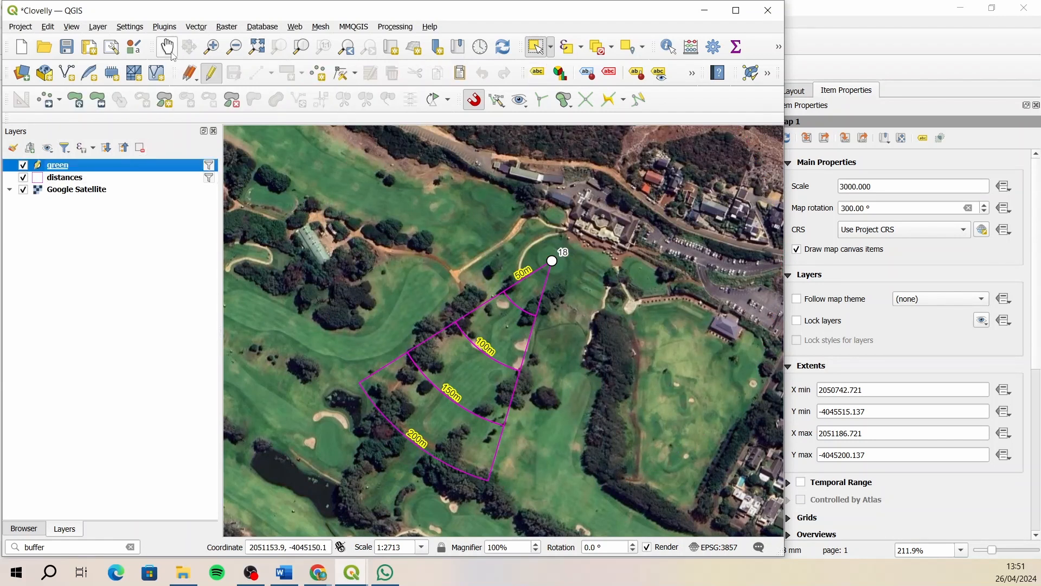
click(167, 47)
drag(332, 282, 369, 240)
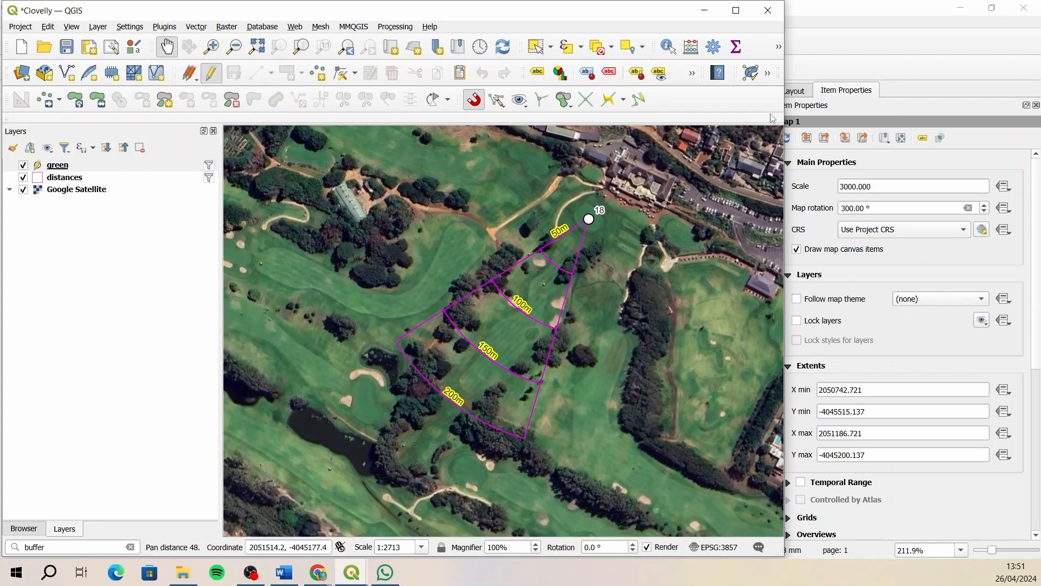
click(777, 49)
click(699, 69)
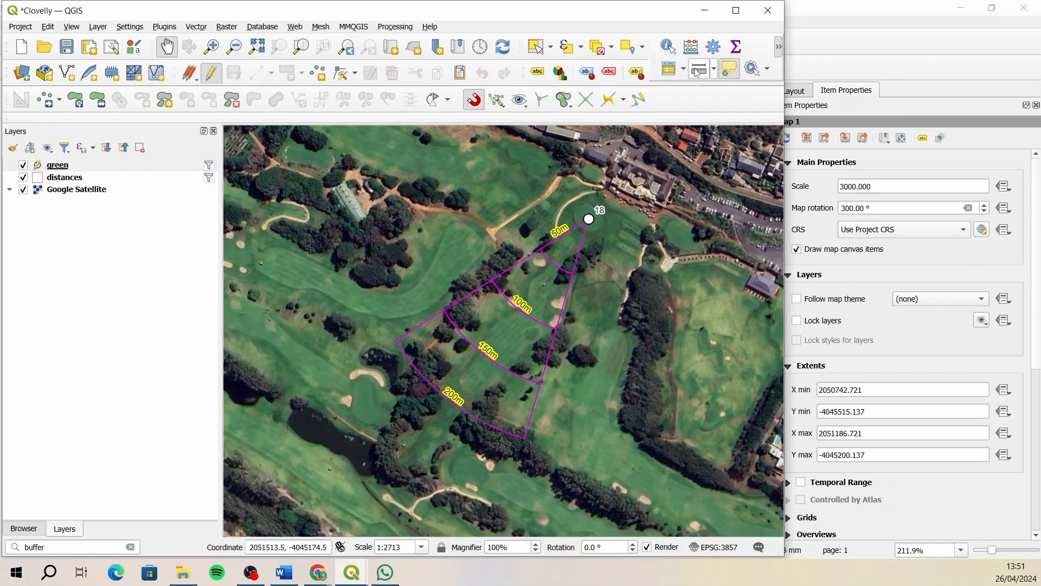
mouse_move(350, 573)
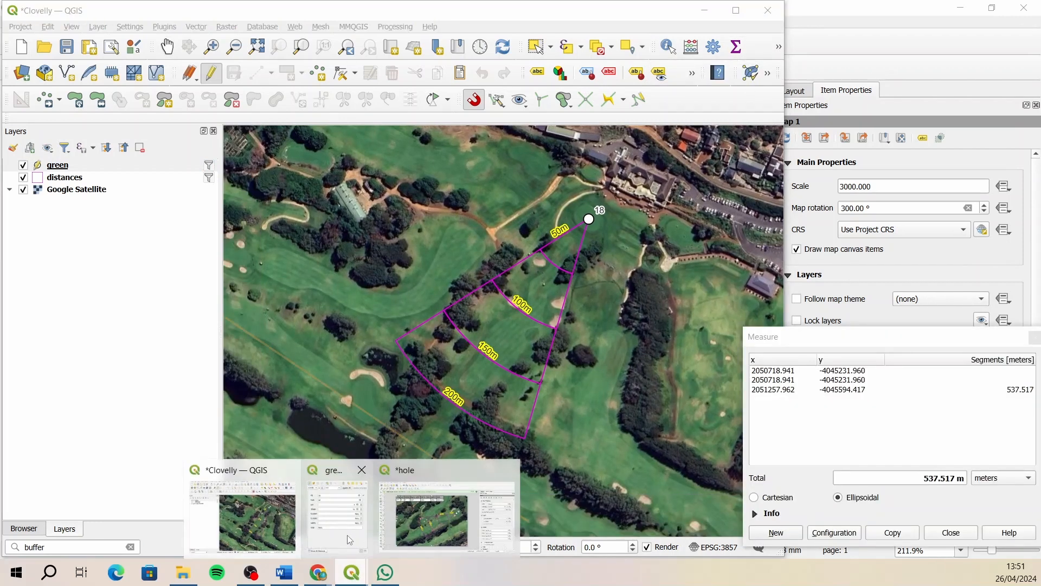
click(347, 521)
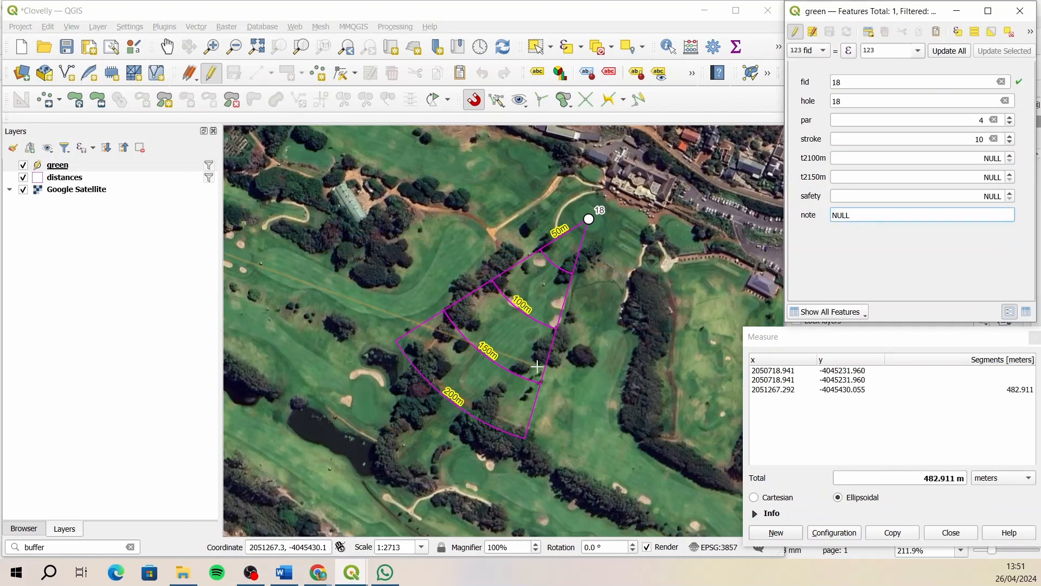
click(774, 533)
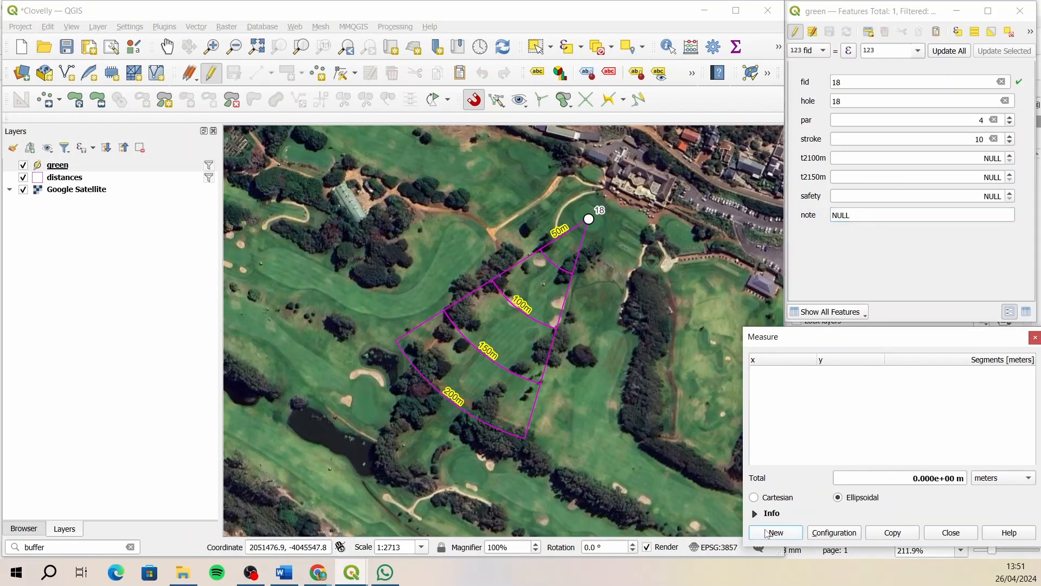
click(427, 450)
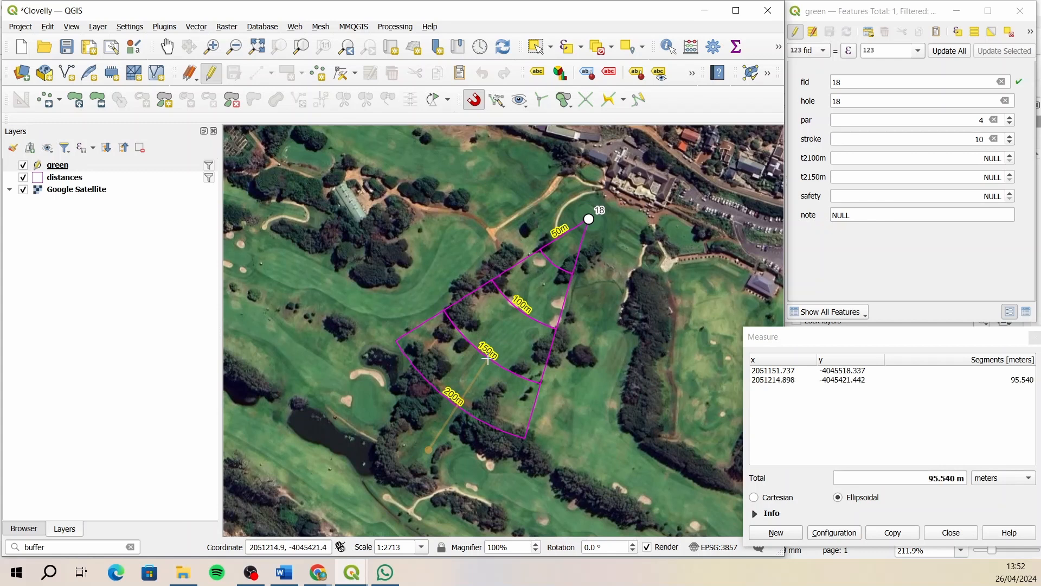
- Measure from the tee and set hole 18's t2150m to 95, t2100m to 144 and safety to 133
click(953, 179)
text(95)
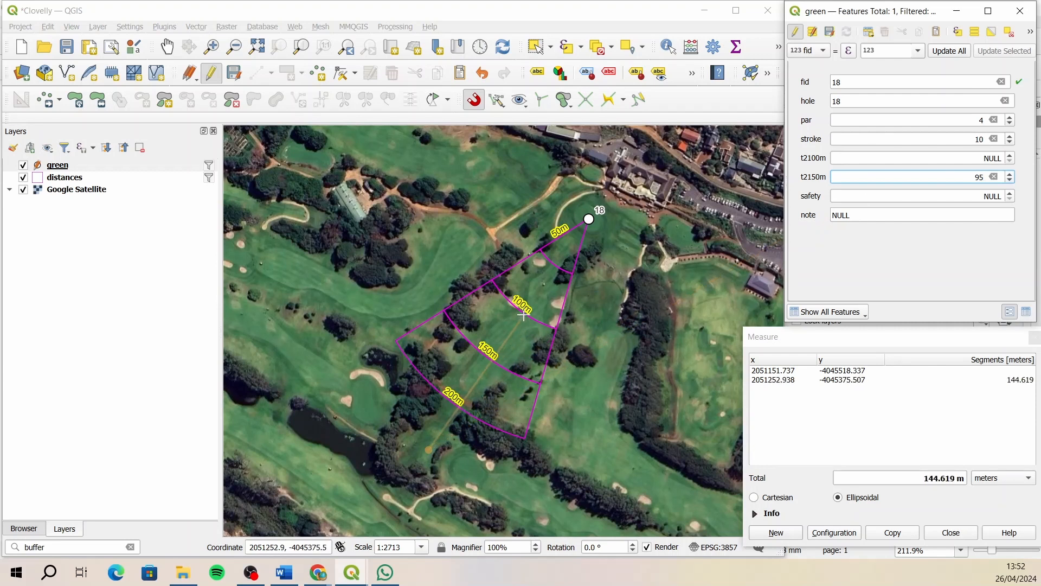
click(1000, 159)
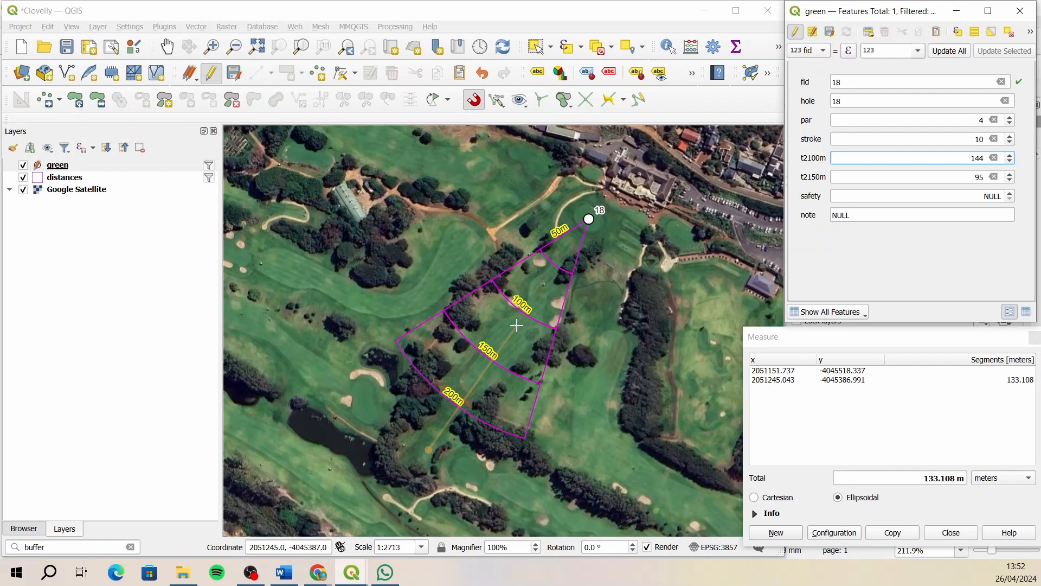
click(965, 195)
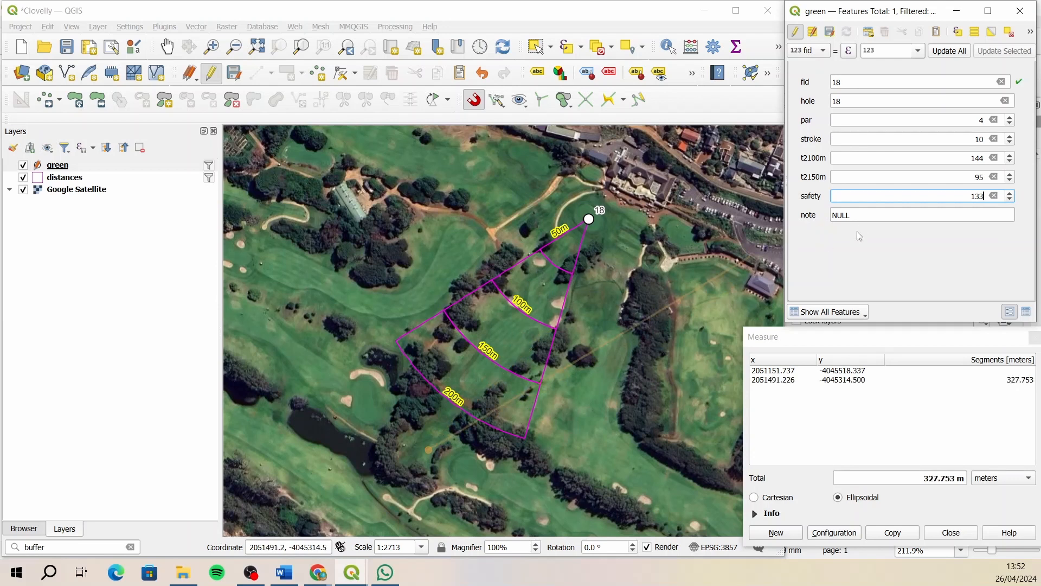
- Enter "Bunkers at 144" as hole 18's note, save the green layer edits and turn off its editing
click(877, 215)
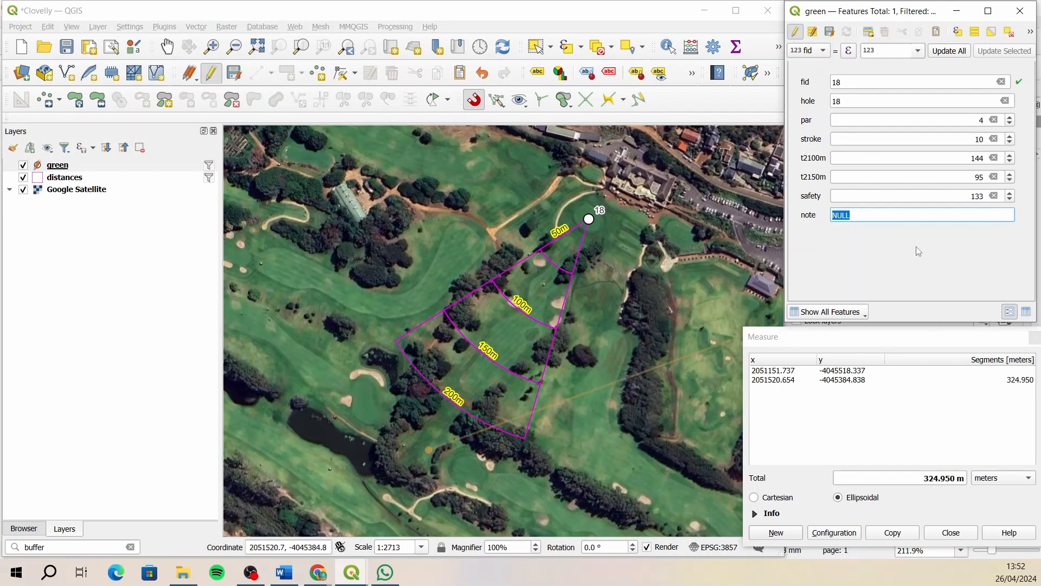
text(Bunkers at 144)
click(795, 32)
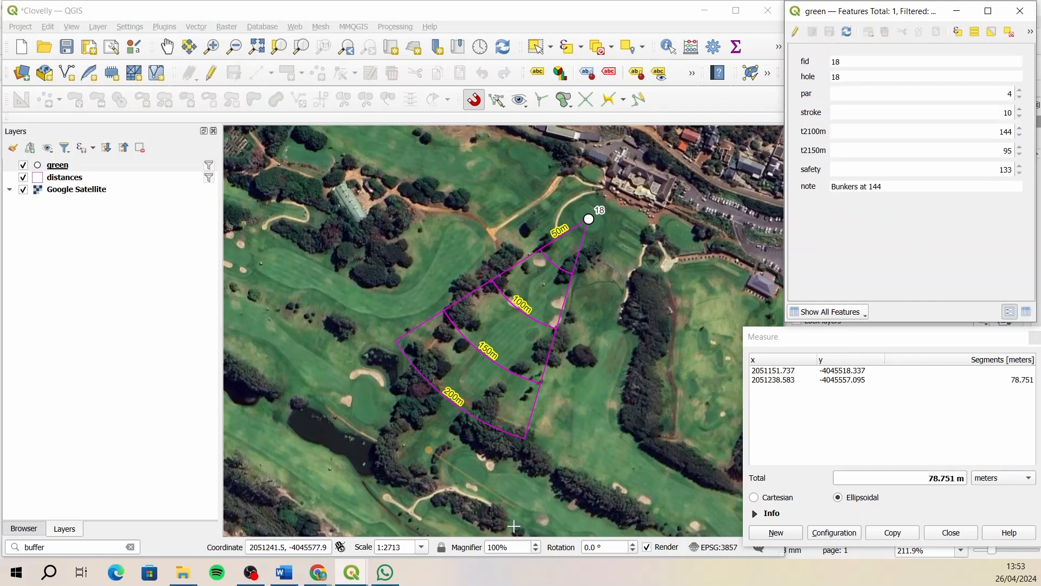
- Switch to the hole layout, move the map content so hole 18 fills the frame and set the map rotation to 25°
mouse_move(352, 572)
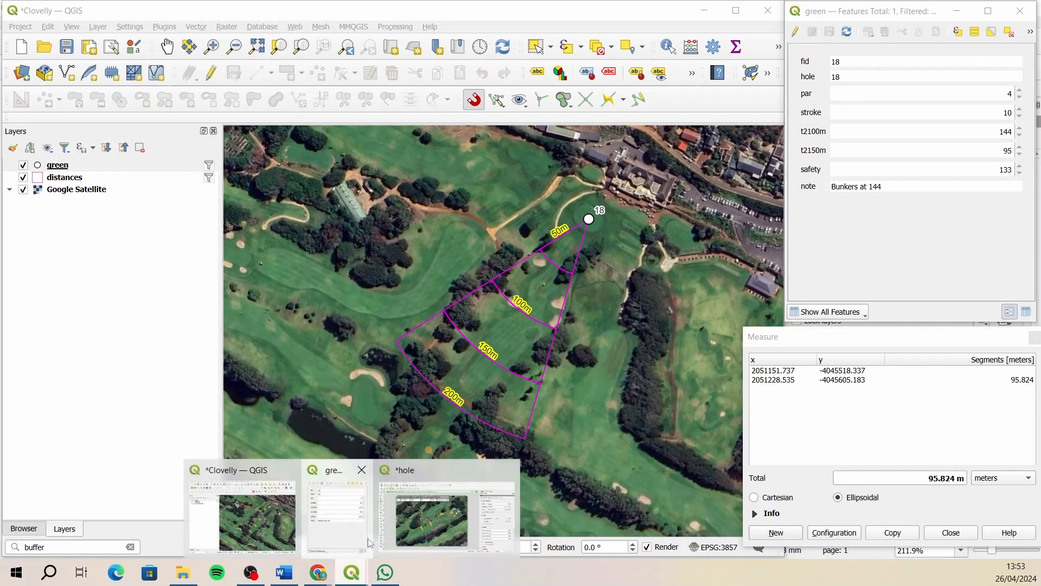
click(431, 510)
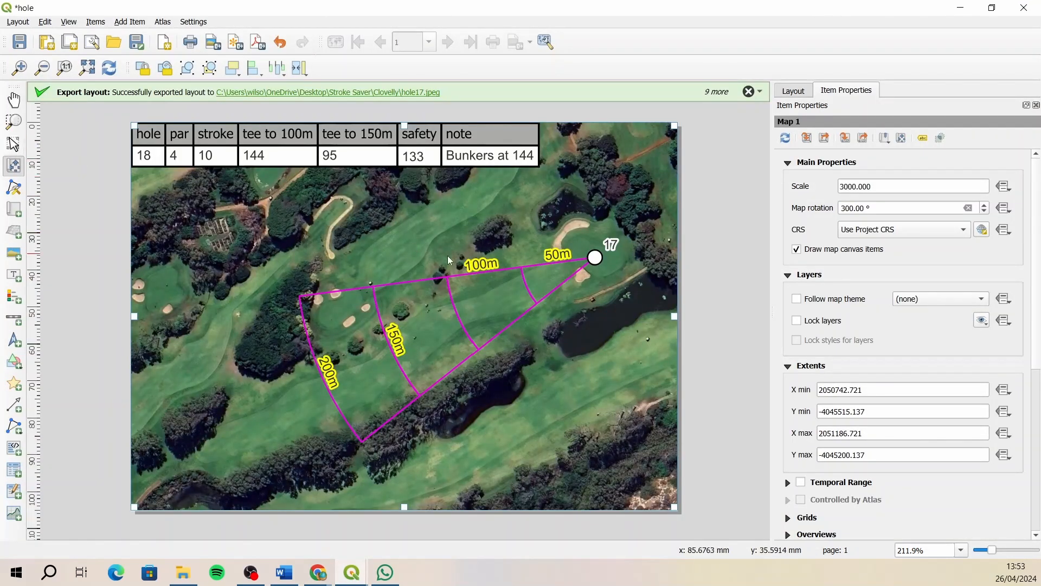
drag(470, 253, 324, 331)
drag(479, 174, 439, 366)
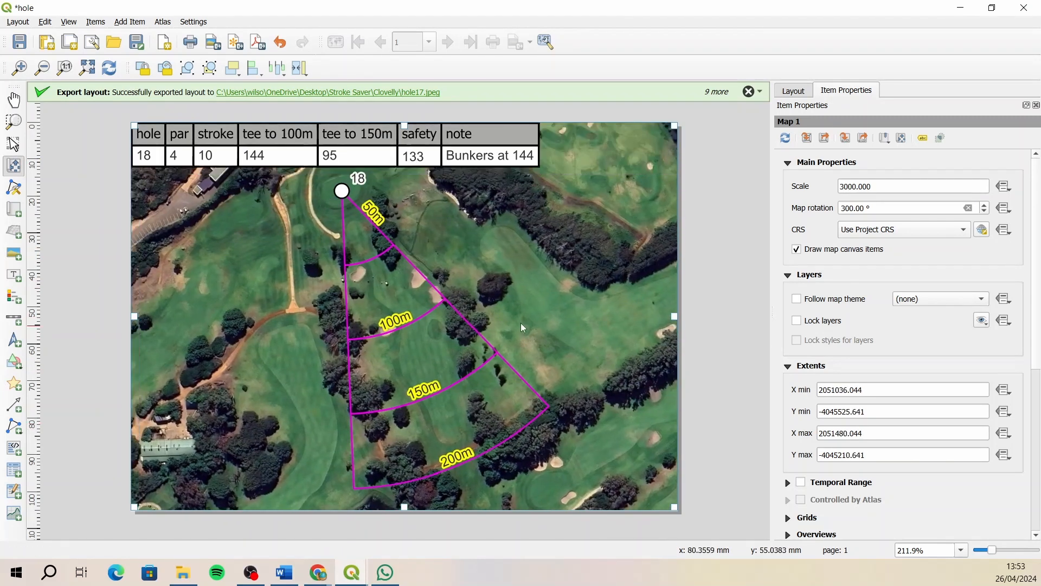
drag(850, 208, 786, 210)
text(0)
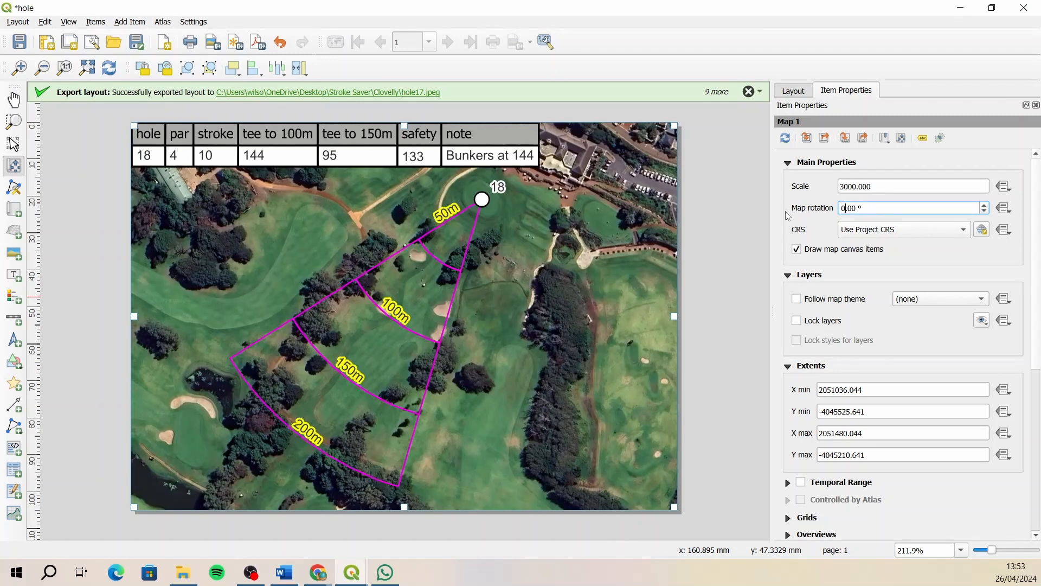
drag(879, 208, 820, 214)
text(25)
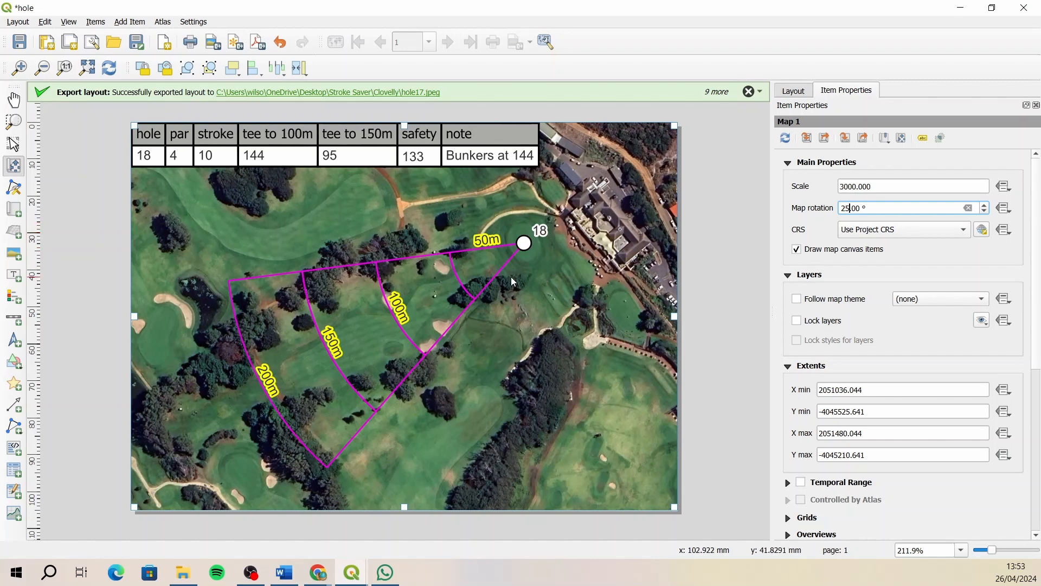
- Export the layout as the JPEG image hole18.jpeg in the Clovelly folder at 200 dpi
click(214, 43)
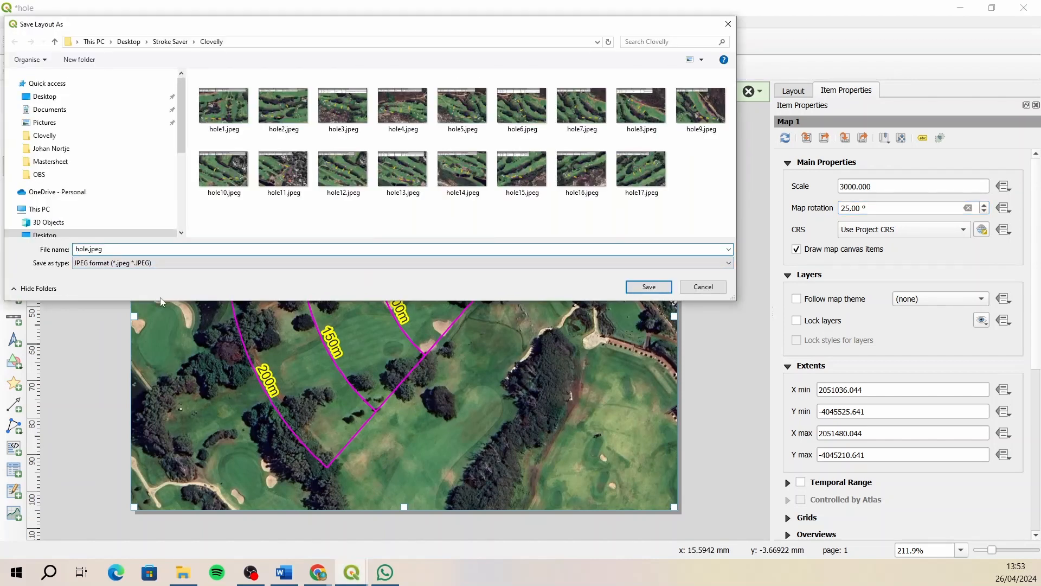
text(18)
click(642, 286)
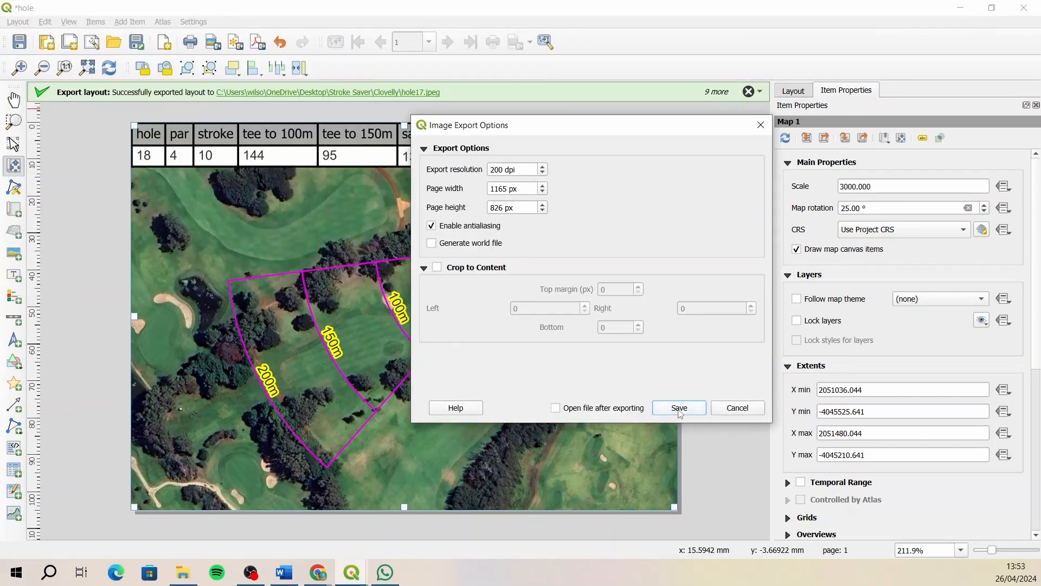
click(680, 407)
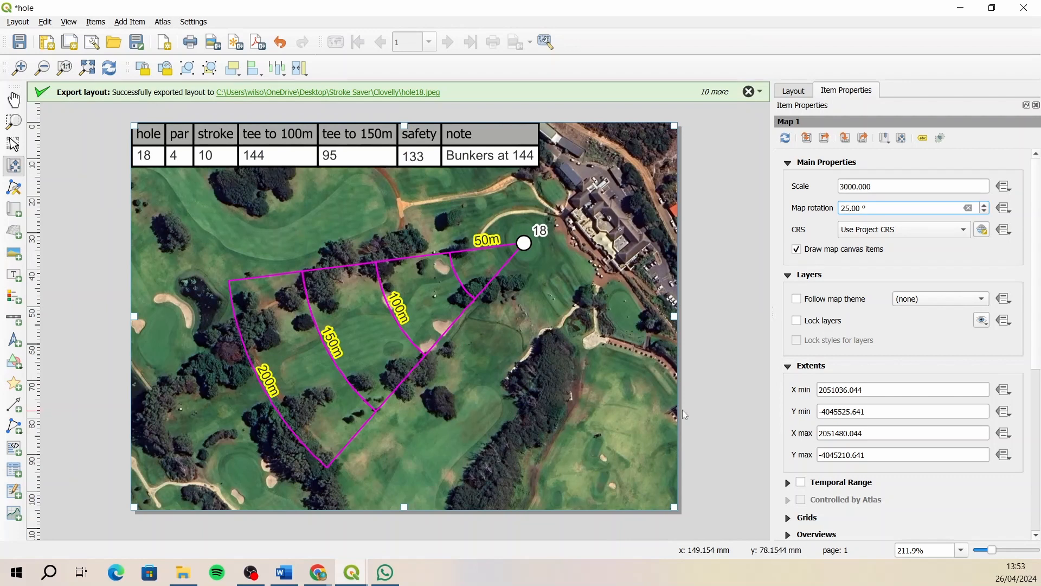
- Open the Clovelly folder in File Explorer and review the exported hole images in sequence from hole1.jpeg to hole17.jpeg
click(184, 574)
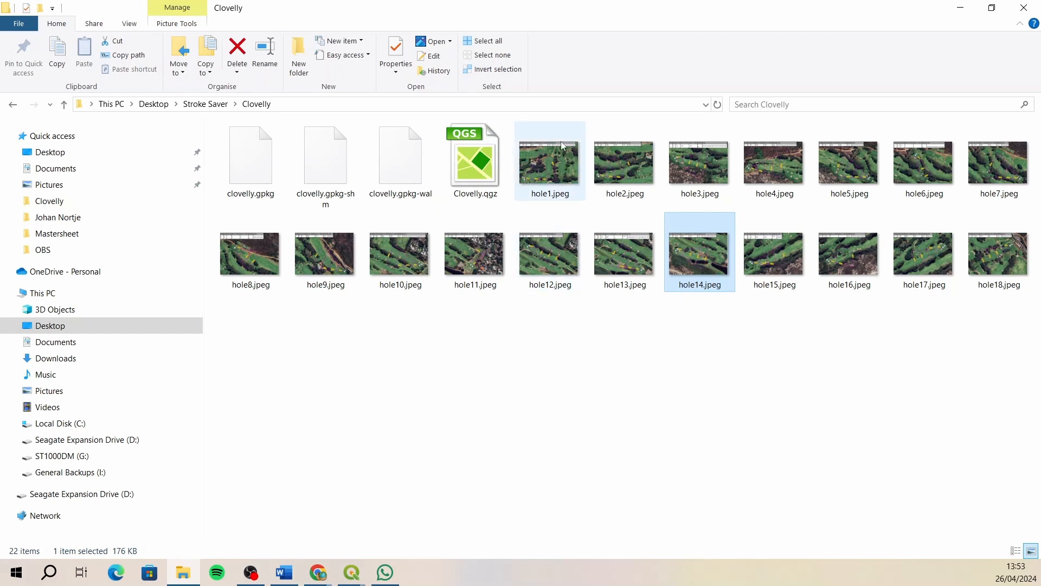
double_click(555, 168)
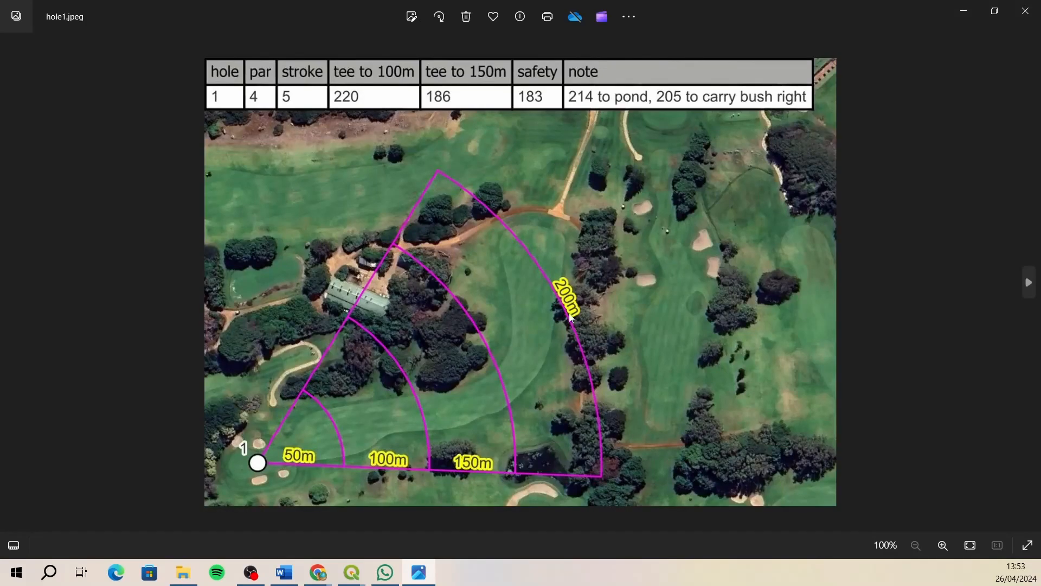
click(1031, 283)
click(1031, 283)
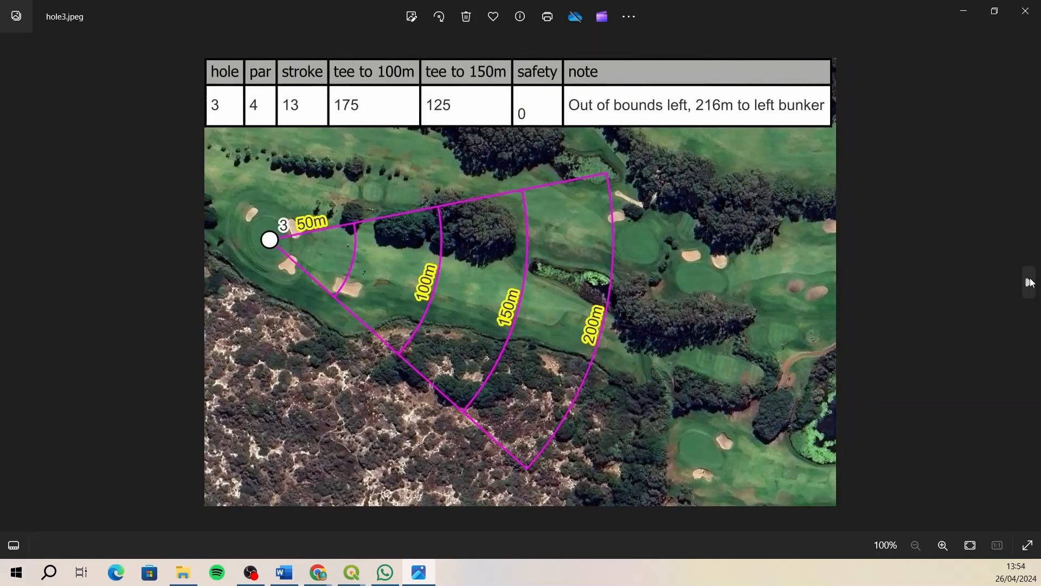
click(1031, 283)
click(1031, 282)
click(1031, 283)
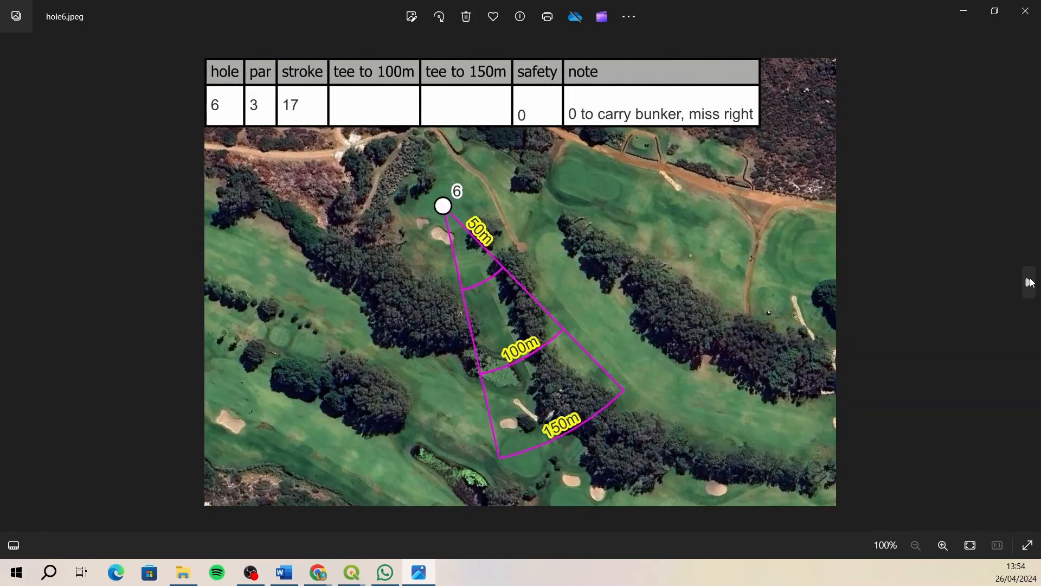
click(1031, 283)
click(1031, 282)
click(1031, 283)
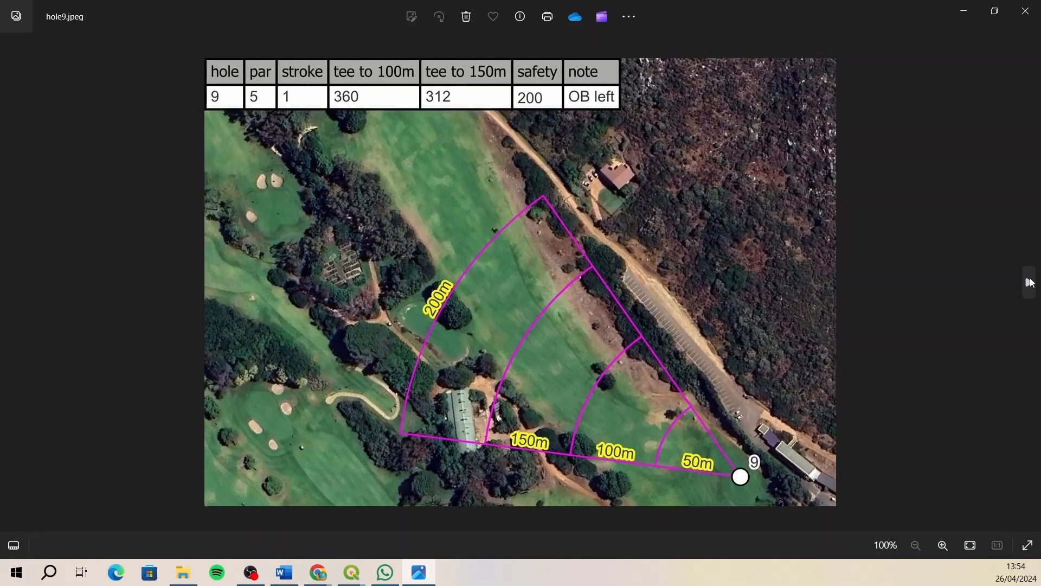
click(1031, 283)
click(1031, 283)
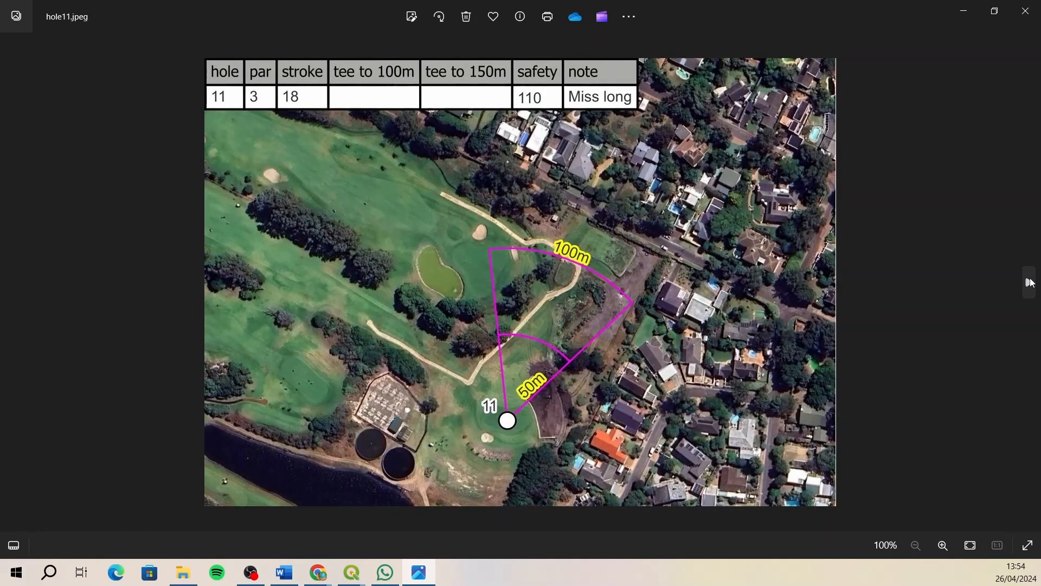
click(1031, 282)
click(1031, 283)
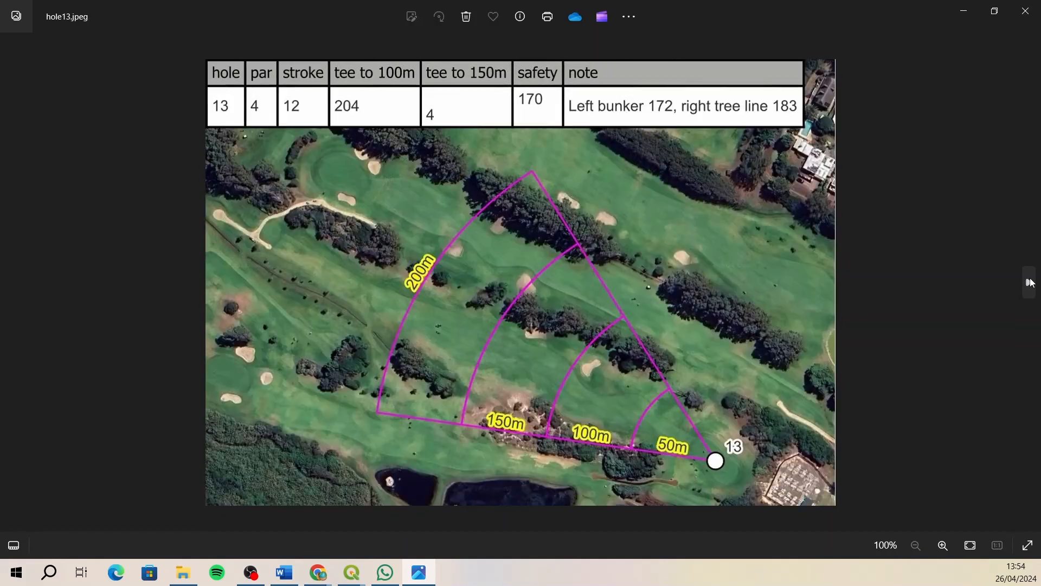
click(1031, 282)
click(1031, 282)
click(1031, 283)
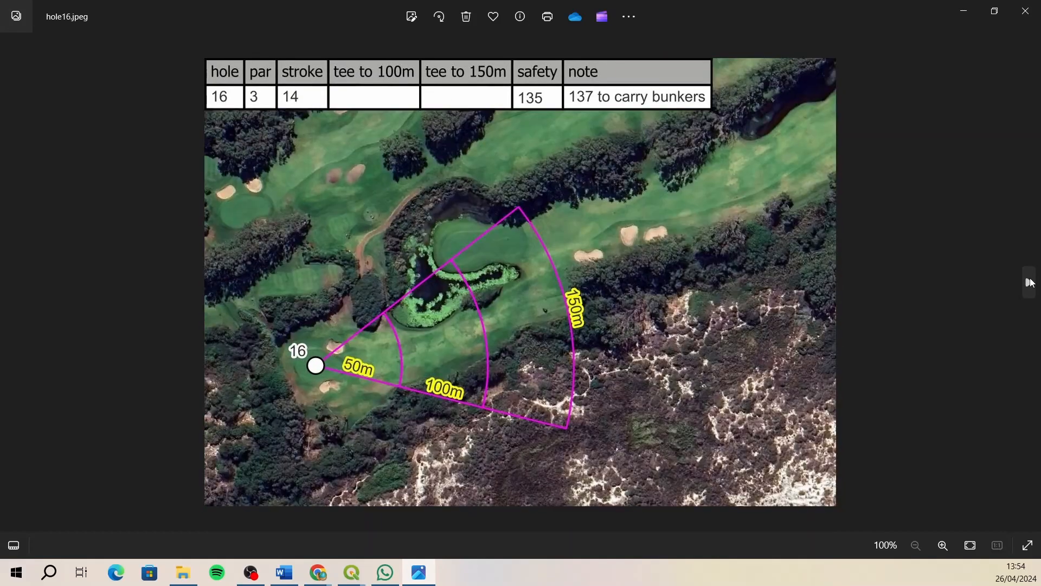
click(1031, 283)
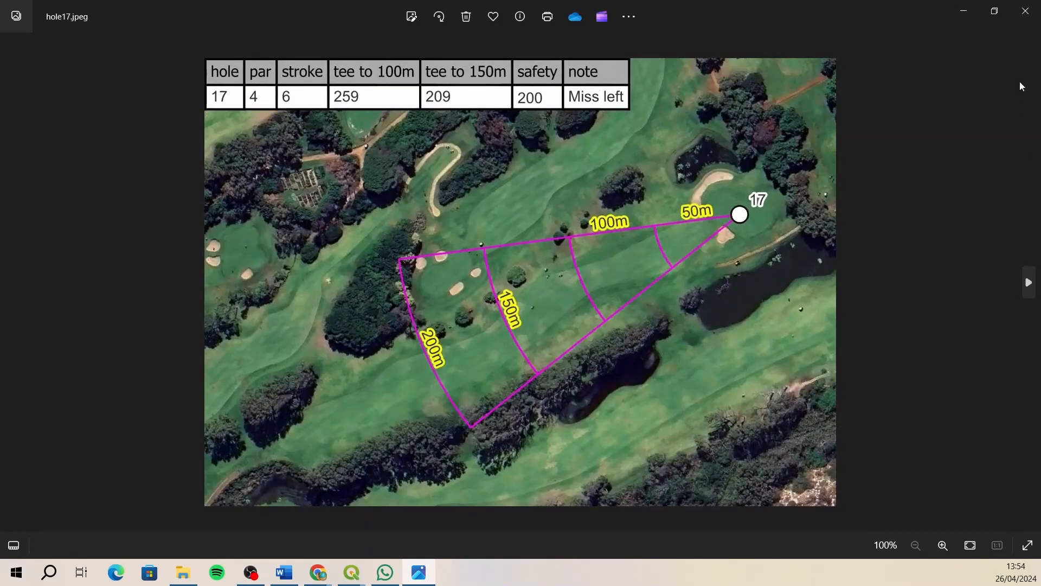
click(1025, 11)
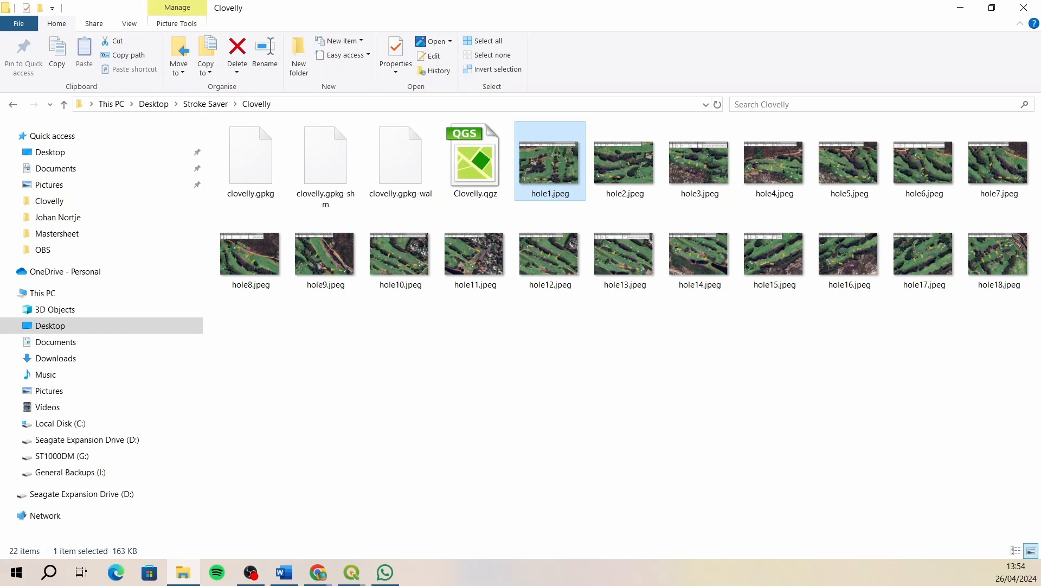
- Switch back to the Clovelly project in QGIS and save it
mouse_move(352, 572)
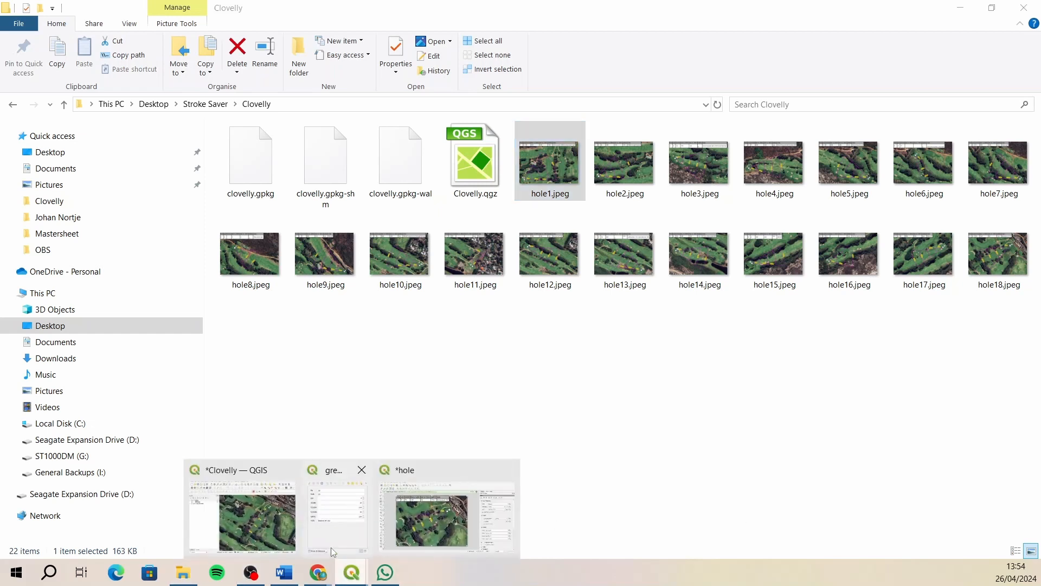
click(268, 529)
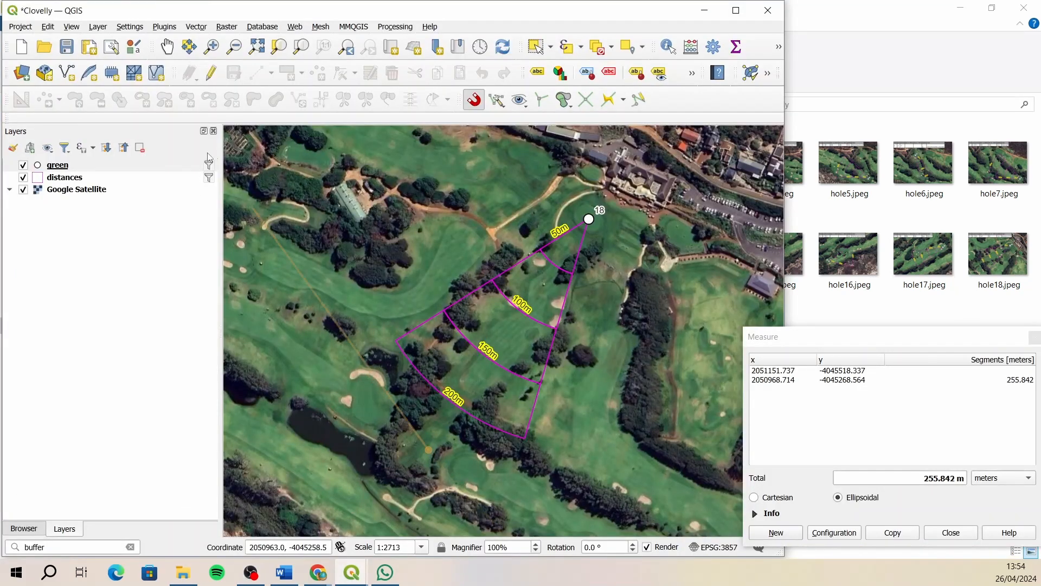
click(66, 47)
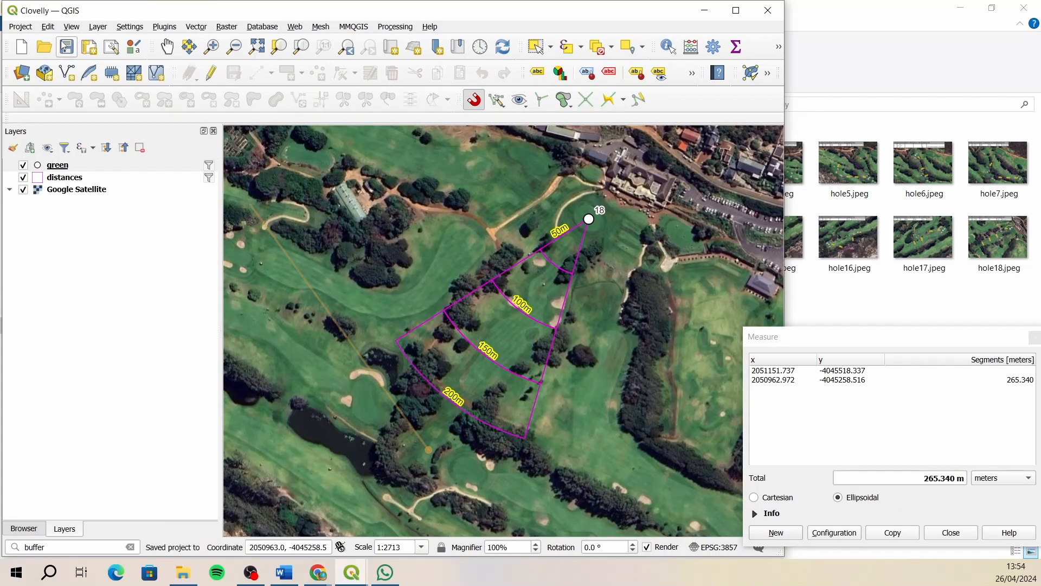
- Close the Measure window, maximize the project window and narrow the Layers panel to widen the map
click(1029, 342)
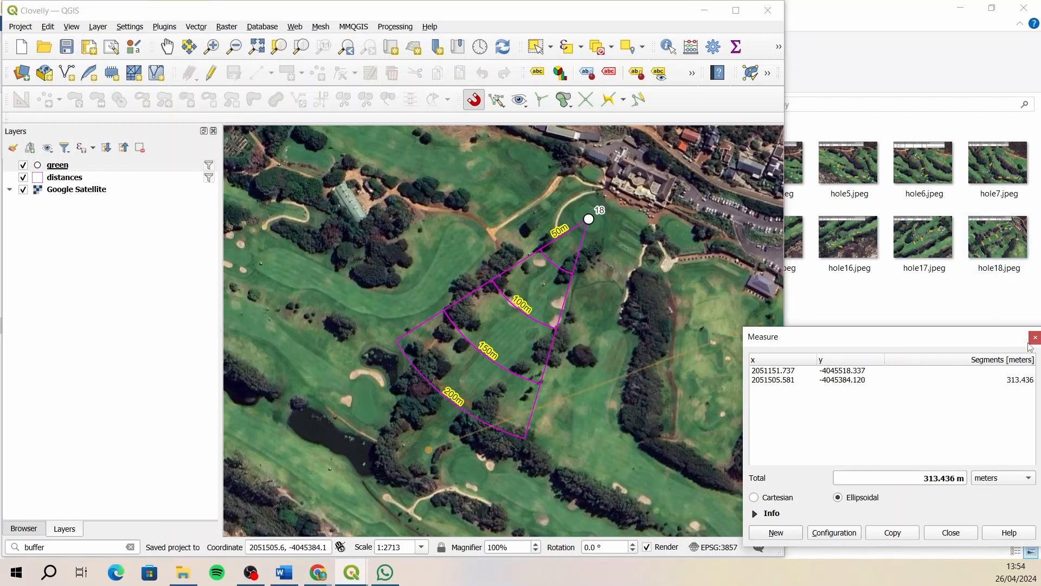
click(1030, 343)
click(736, 11)
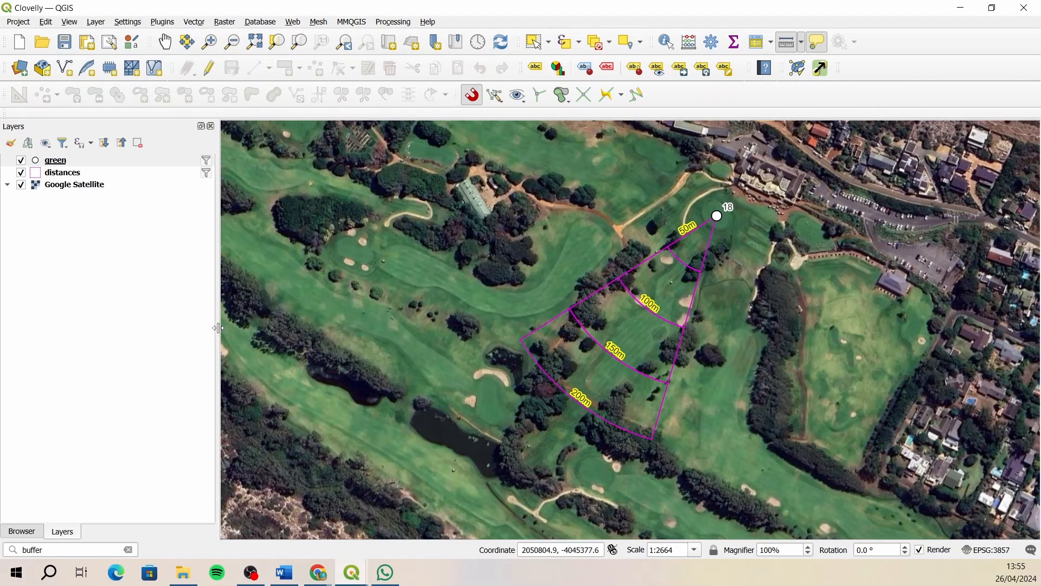
drag(218, 328, 177, 330)
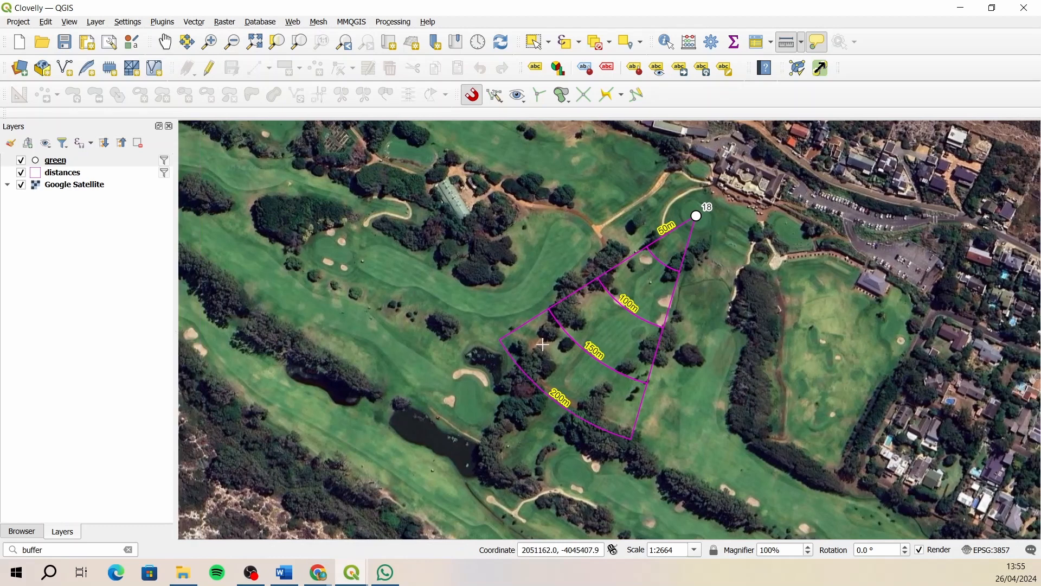